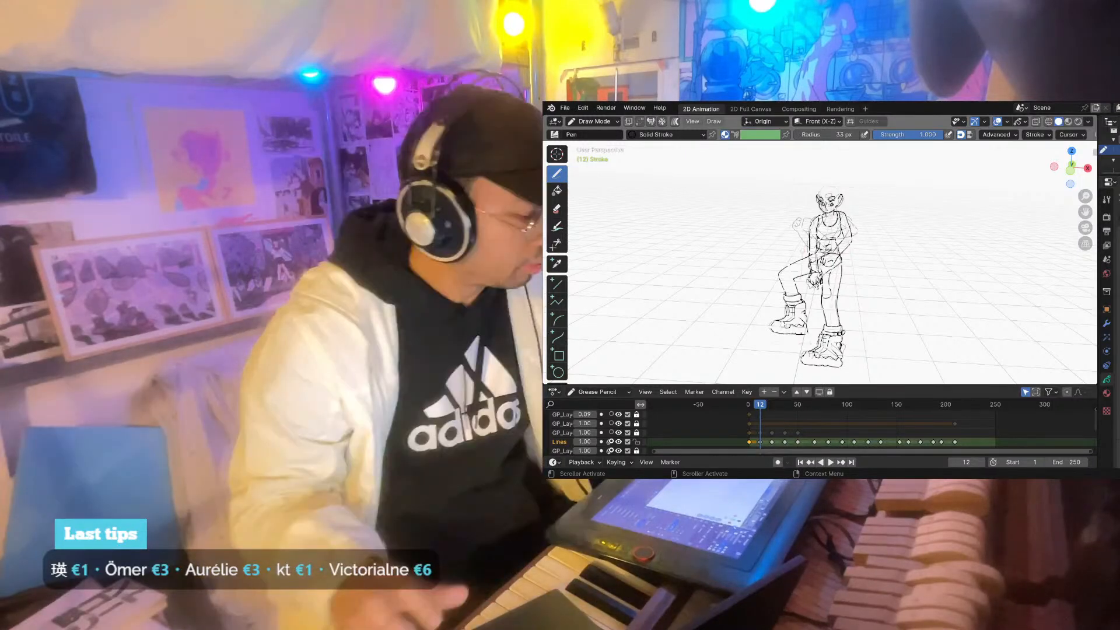
Play back and scrub the opening part of the timeline to review the character's full-body motion.
mouse_move(760, 404)
mouse_down()
mouse_move(774, 405)
mouse_move(752, 405)
mouse_up()
middle_drag(742, 316, 756, 317)
click(755, 405)
key(space)
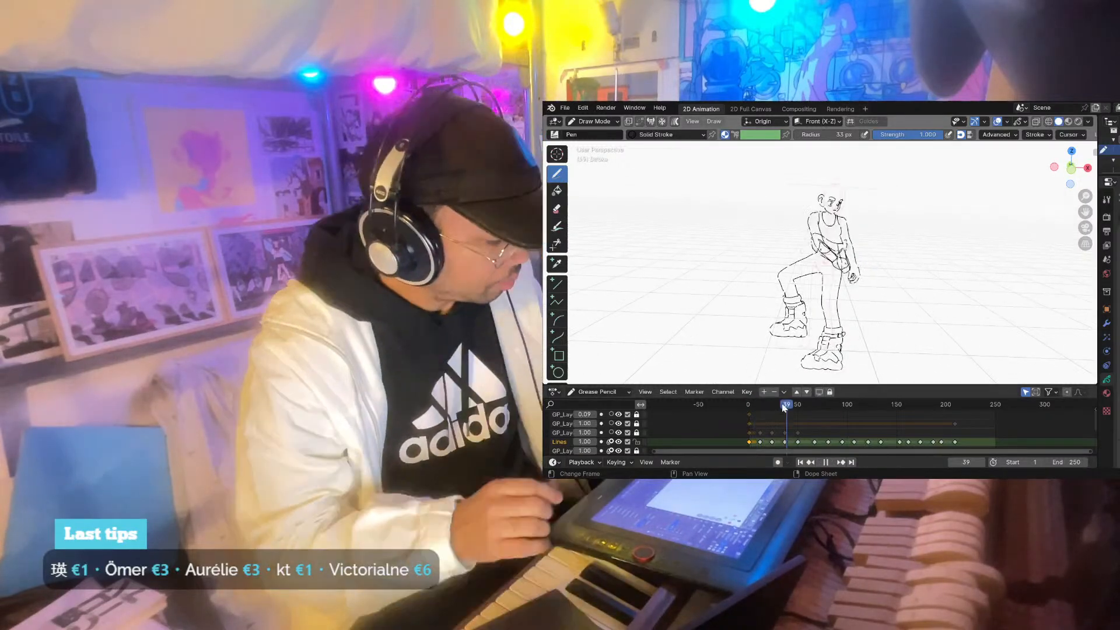
key(space)
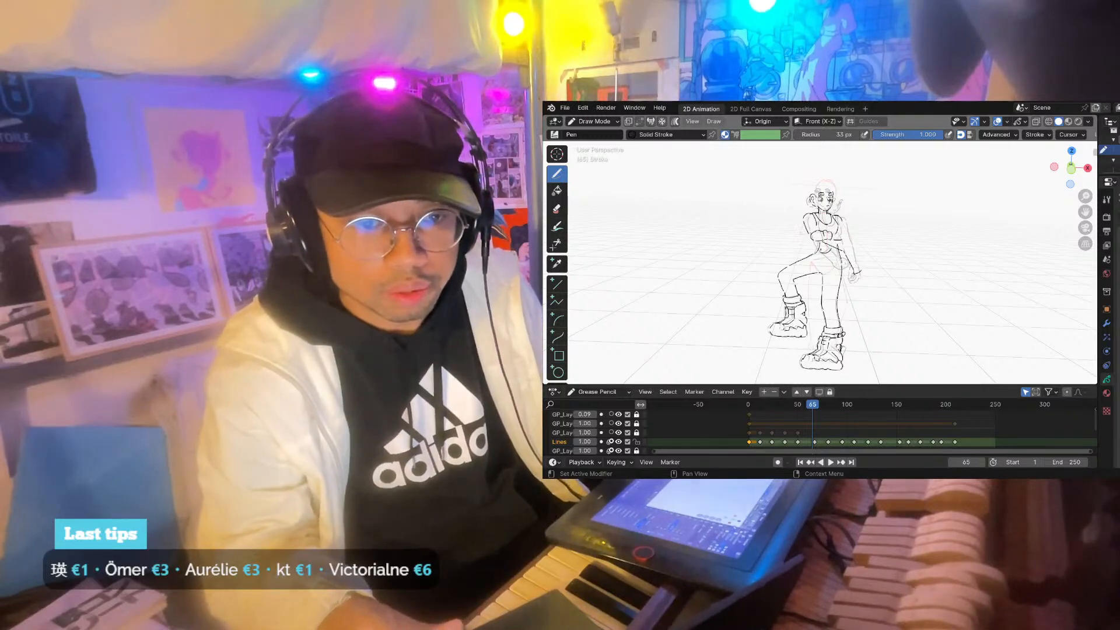
drag(761, 401, 774, 403)
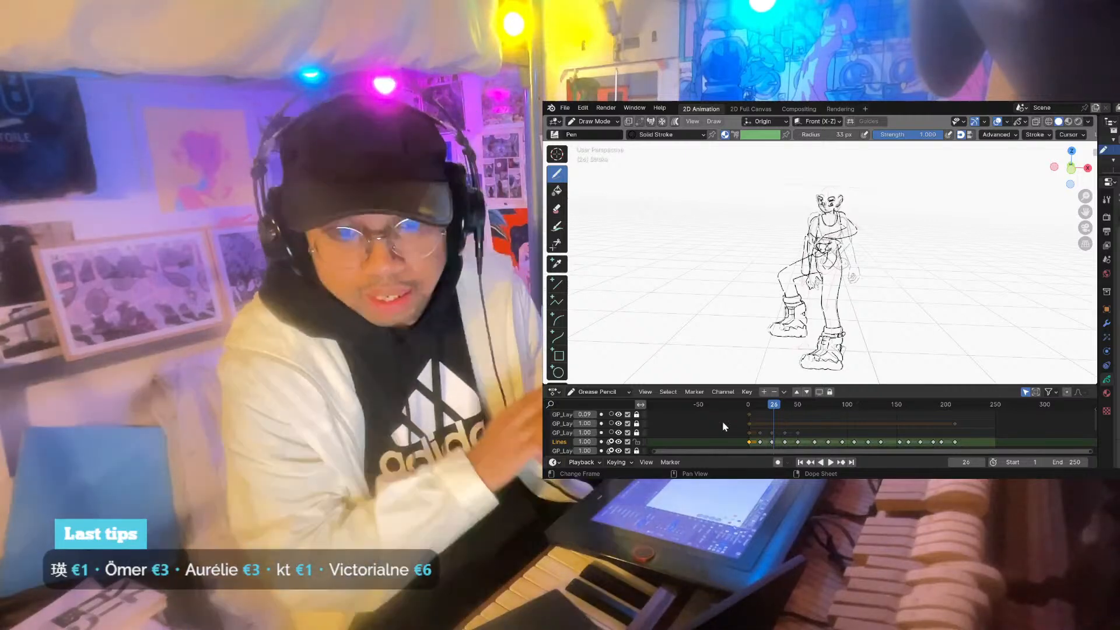
key(space)
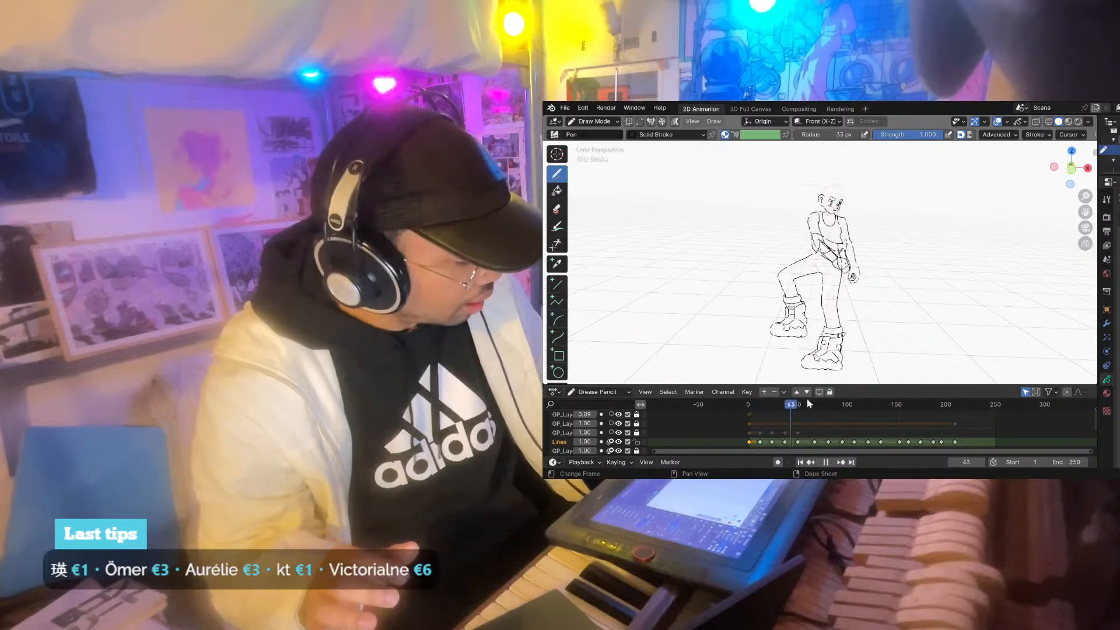
drag(790, 405, 759, 404)
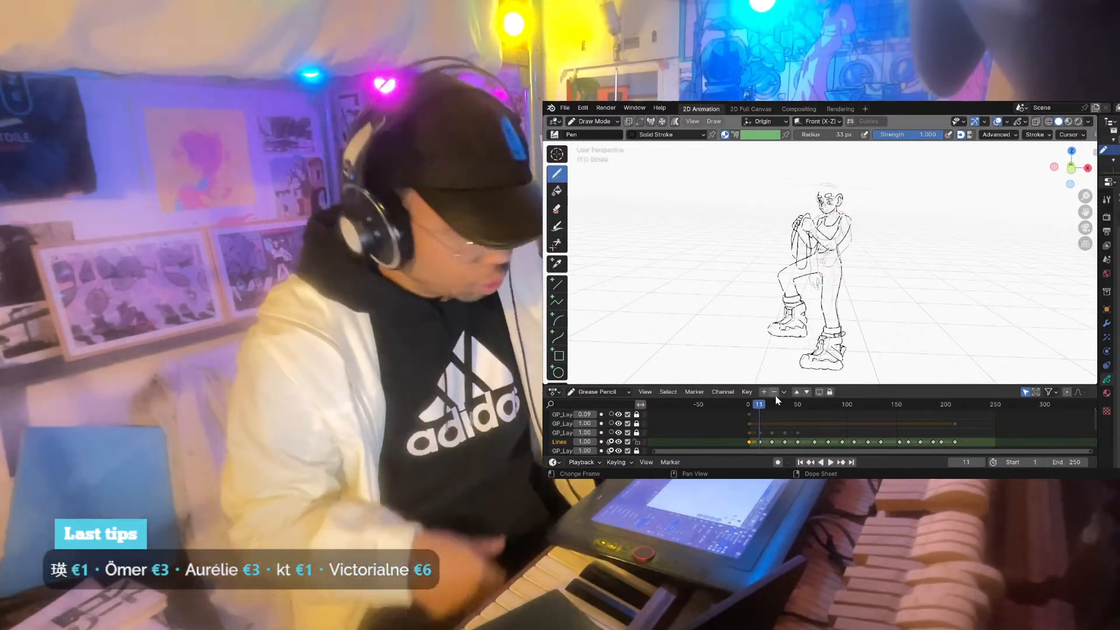
Examine the character's upper body up close while playing and scrubbing the animation through to frame 218.
key(ctrl+space)
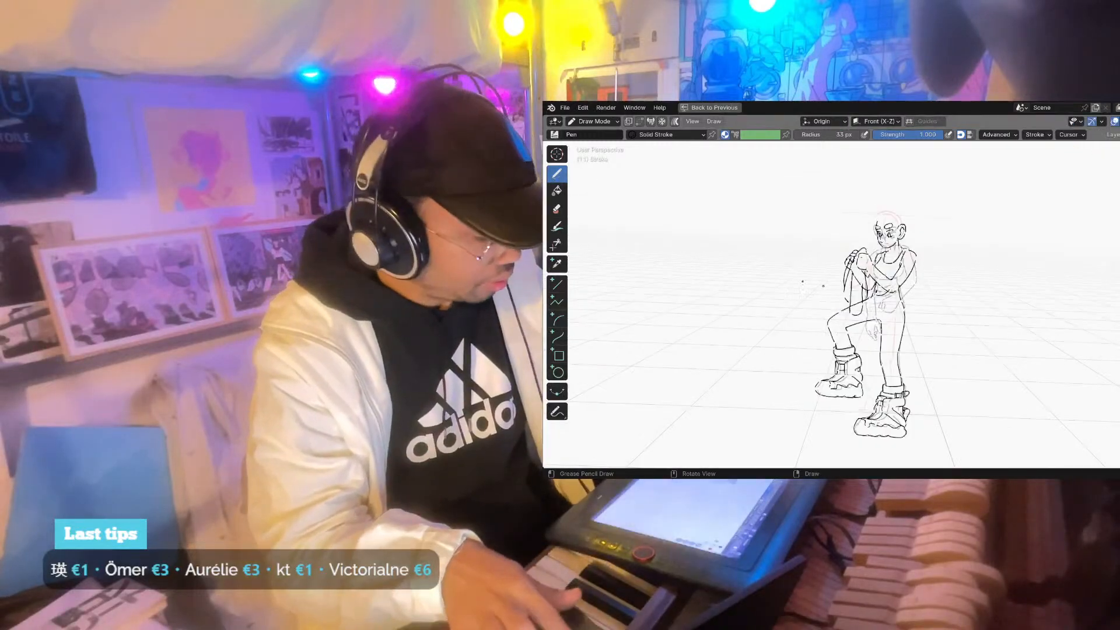
ctrl+middle_drag(877, 292, 877, 160)
mouse_move(877, 233)
shift+middle_down()
mouse_move(858, 298)
mouse_move(810, 338)
shift+middle_up()
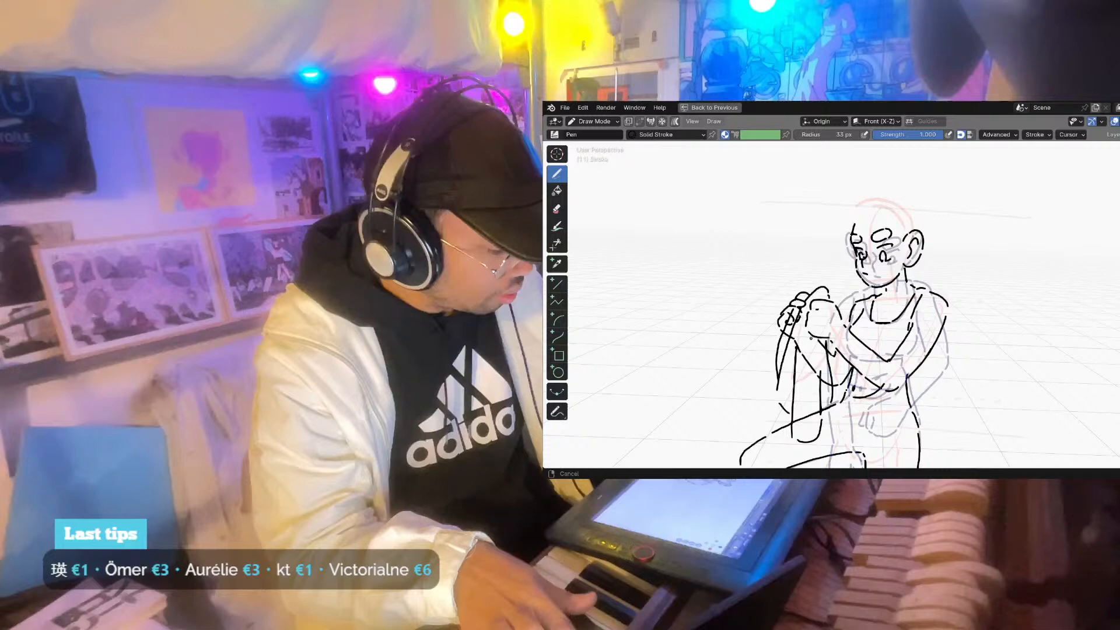
key(ctrl+space)
key(space)
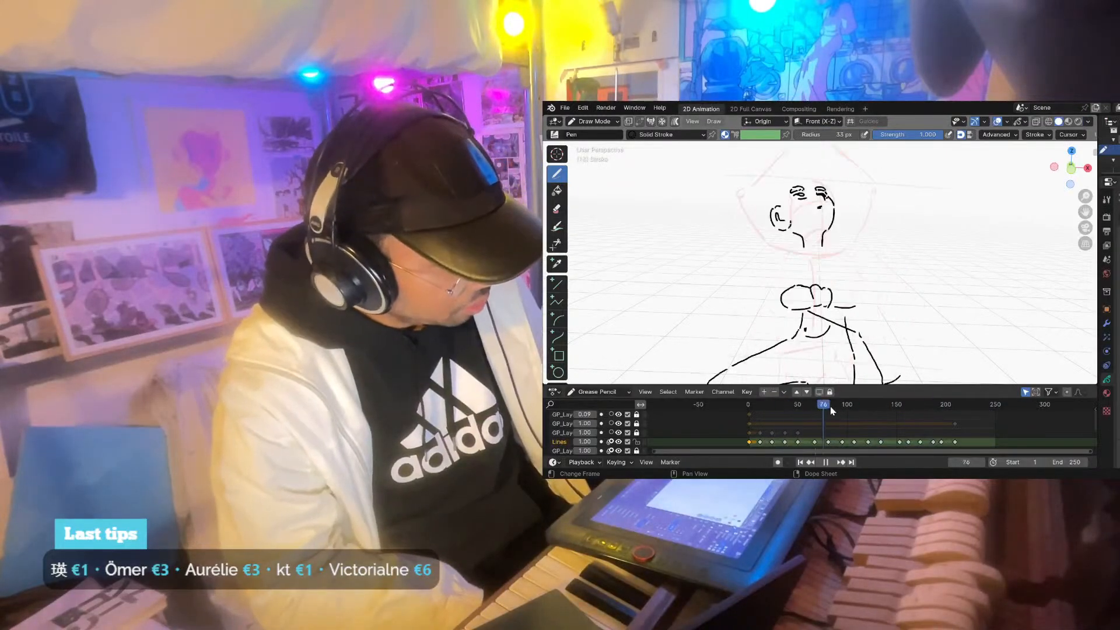
key(space)
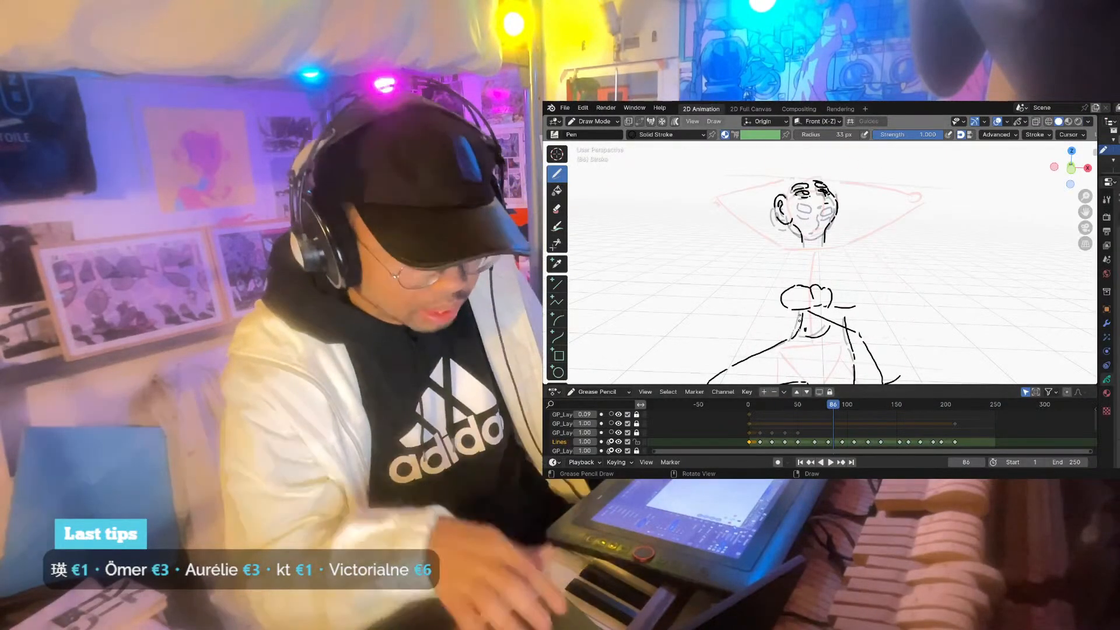
click(754, 404)
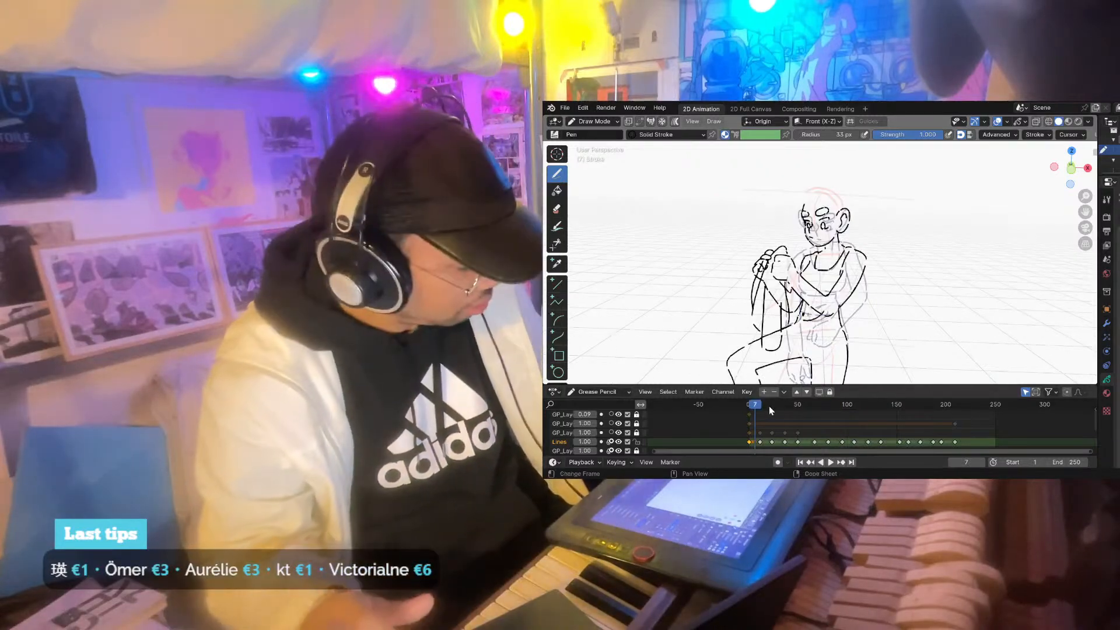
drag(769, 407, 963, 406)
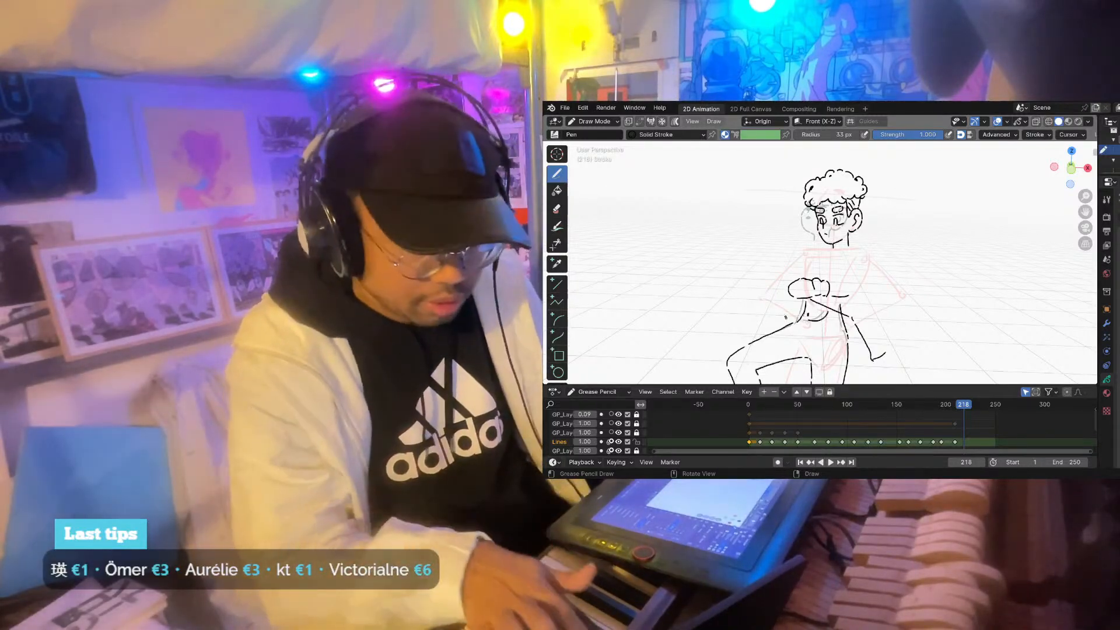
Inspect the legs and boots at frames 218 and 126, and return to the start of the animation.
shift+middle_drag(828, 262, 828, 169)
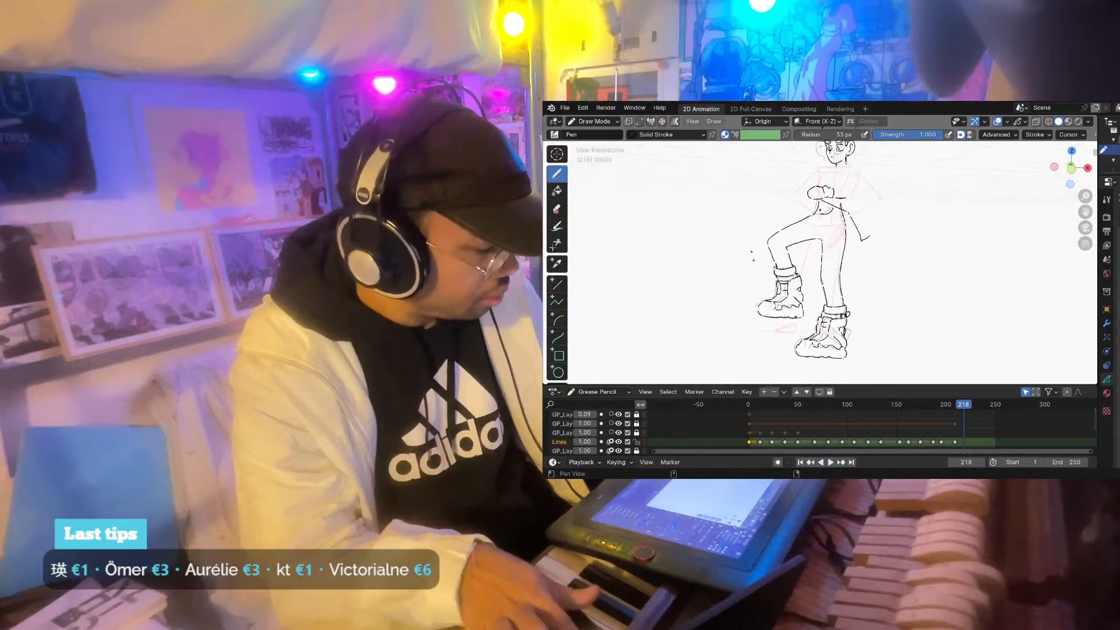
mouse_move(752, 256)
shift+middle_down()
mouse_move(764, 283)
mouse_move(771, 260)
shift+middle_up()
mouse_move(773, 324)
ctrl+middle_down()
mouse_move(776, 300)
mouse_move(833, 338)
ctrl+middle_up()
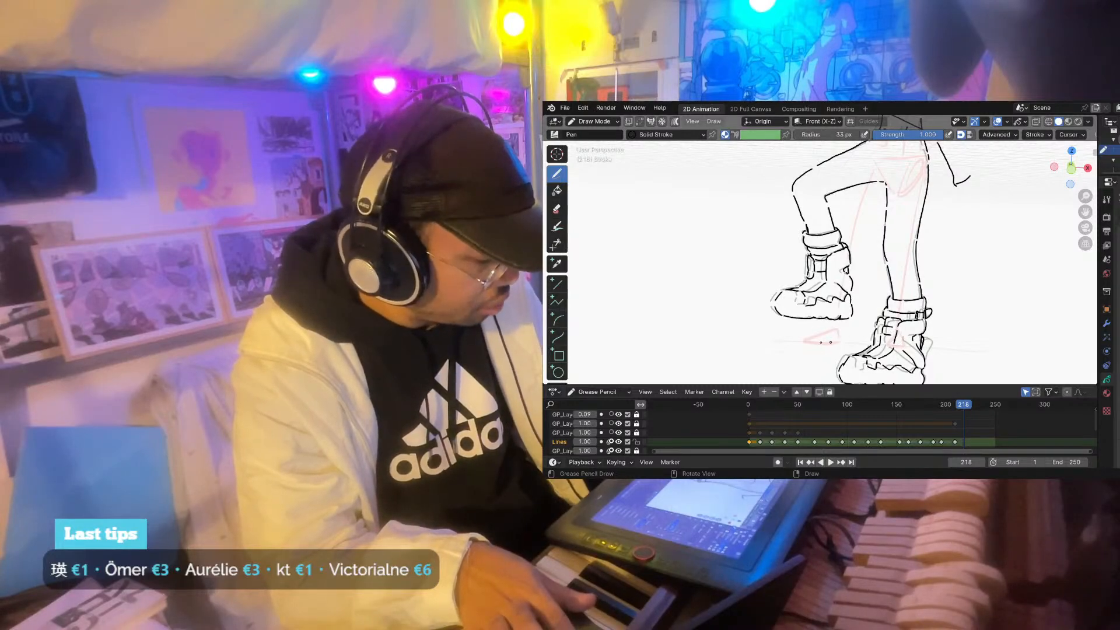
drag(816, 402, 871, 404)
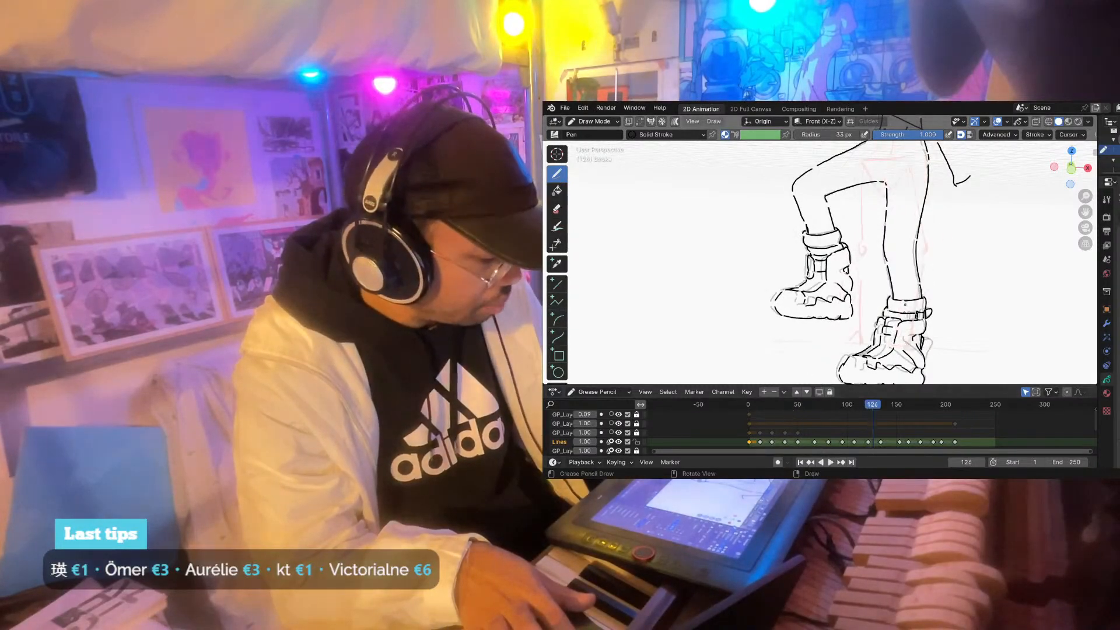
ctrl+middle_drag(904, 305, 901, 343)
shift+middle_drag(825, 245, 873, 319)
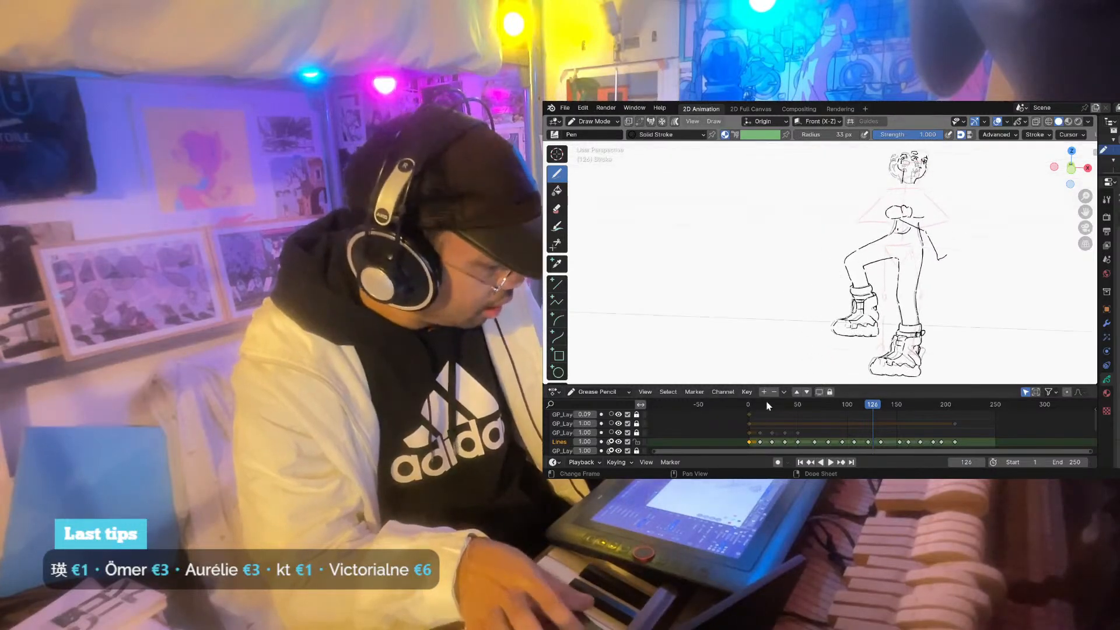
click(751, 405)
key(space)
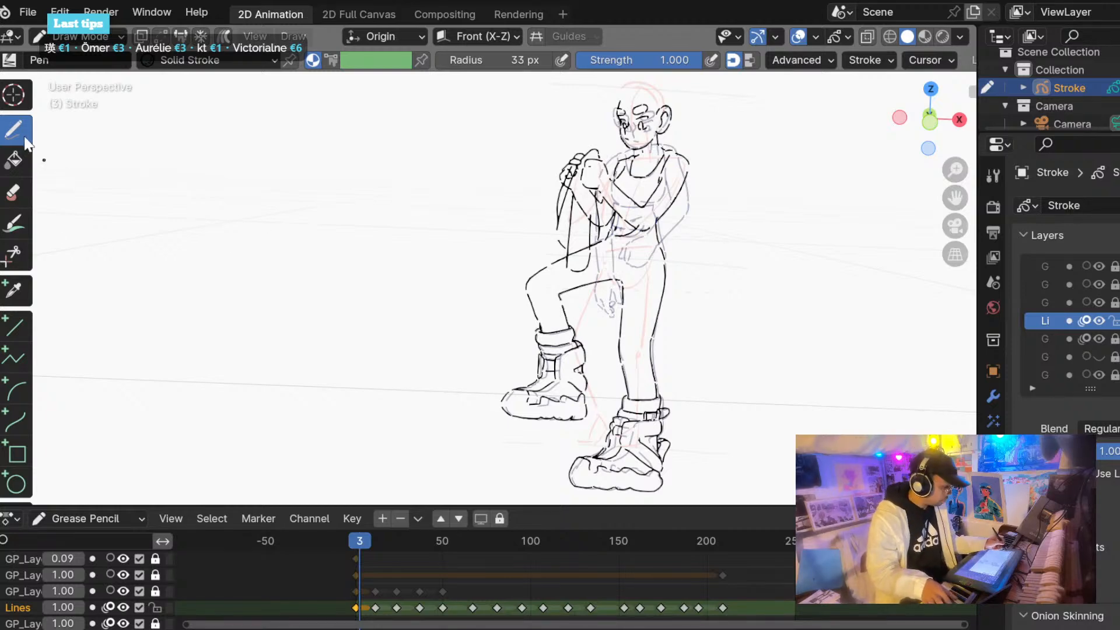
Look through the camera, go to frame 51 and frame the character's head and torso.
scroll(348, 323, up, 2)
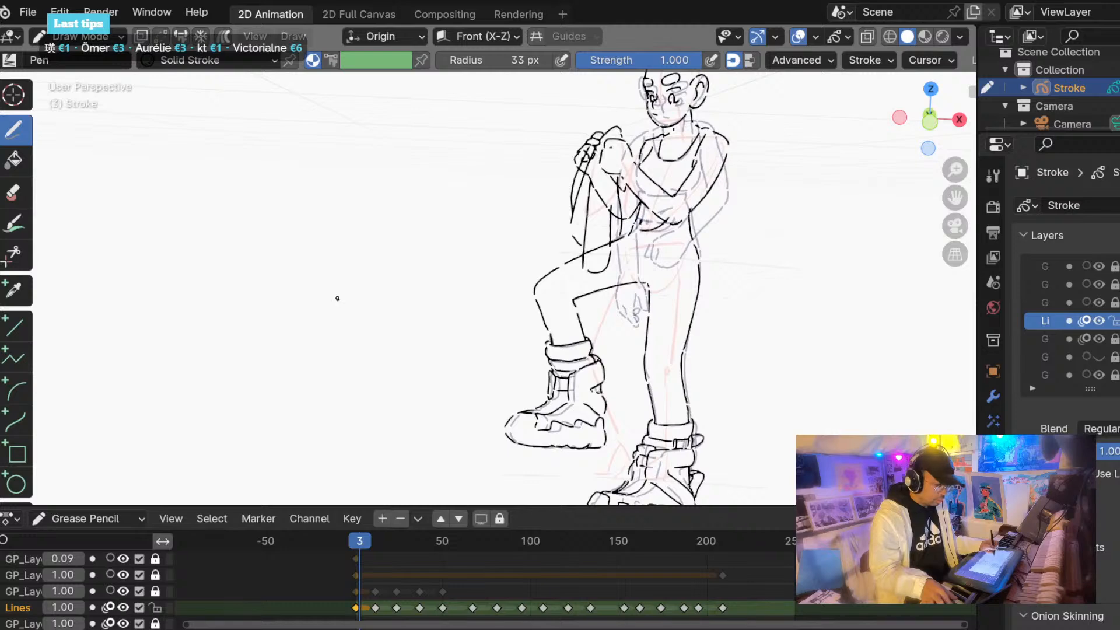
key(KP_0)
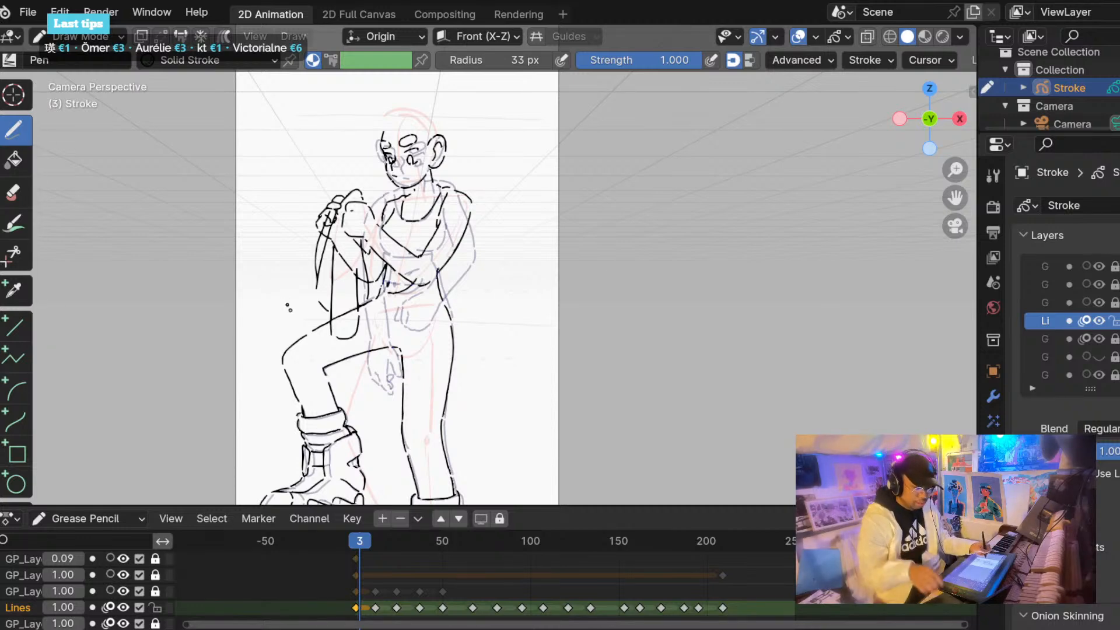
shift+middle_drag(270, 301, 329, 313)
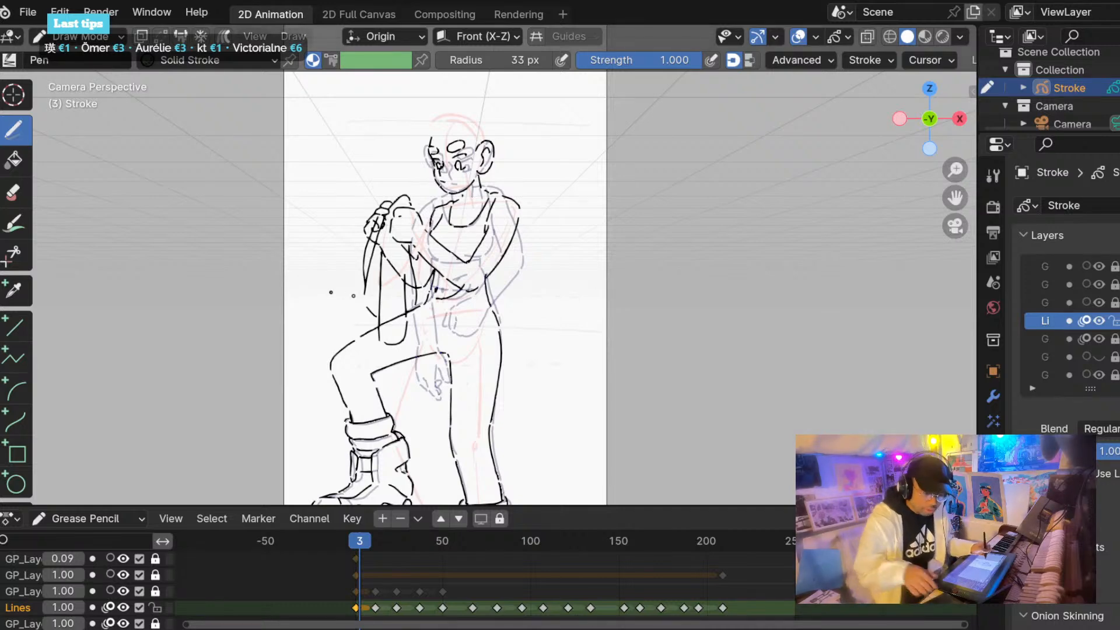
mouse_move(342, 274)
shift+middle_down()
mouse_move(375, 237)
mouse_move(420, 250)
shift+middle_up()
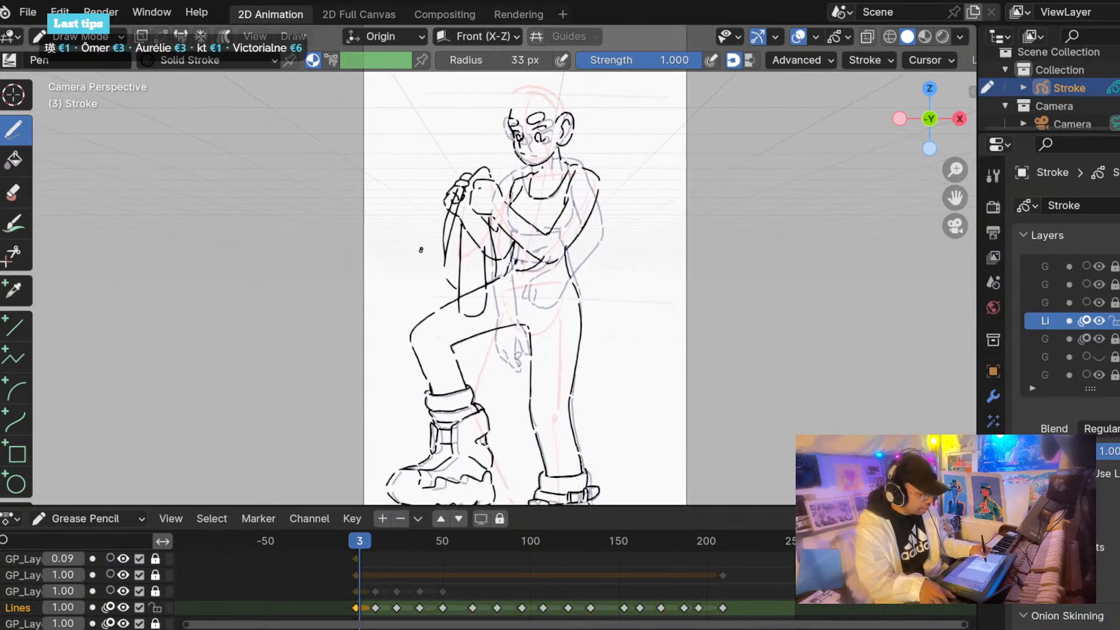
mouse_move(364, 529)
mouse_down()
mouse_move(507, 540)
mouse_move(354, 535)
mouse_move(576, 547)
mouse_move(367, 540)
mouse_move(444, 542)
mouse_up()
scroll(339, 420, down, 1)
scroll(434, 344, up, 2)
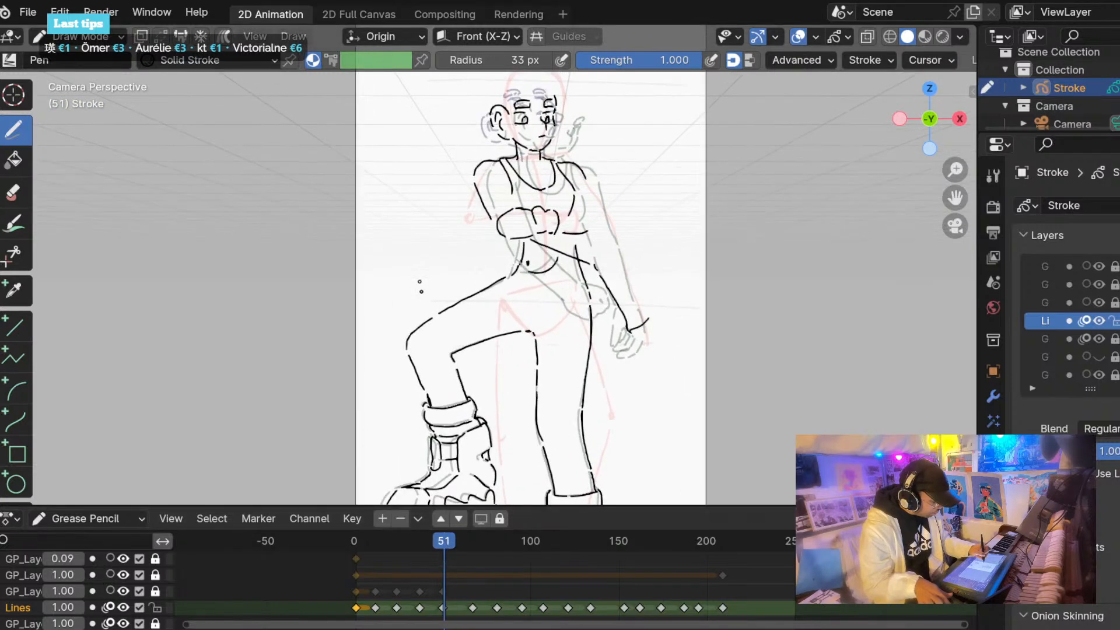
shift+middle_drag(420, 286, 428, 391)
scroll(435, 382, up, 2)
scroll(450, 374, down, 1)
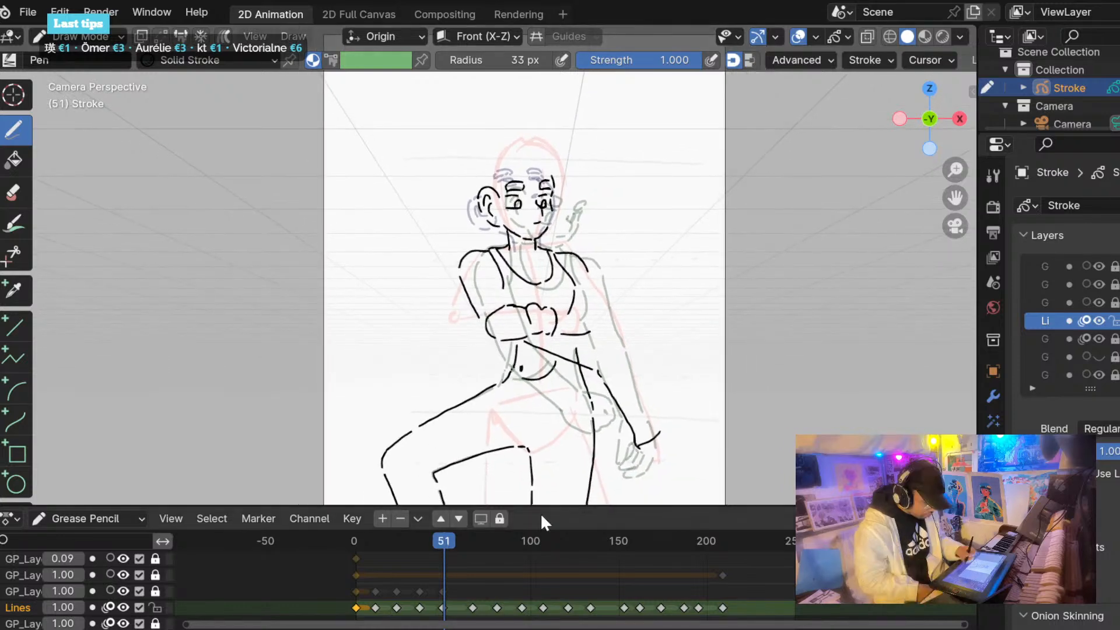
Toggle the Lines layer's visibility to check which strokes belong to it, and move to frame 52.
click(1101, 323)
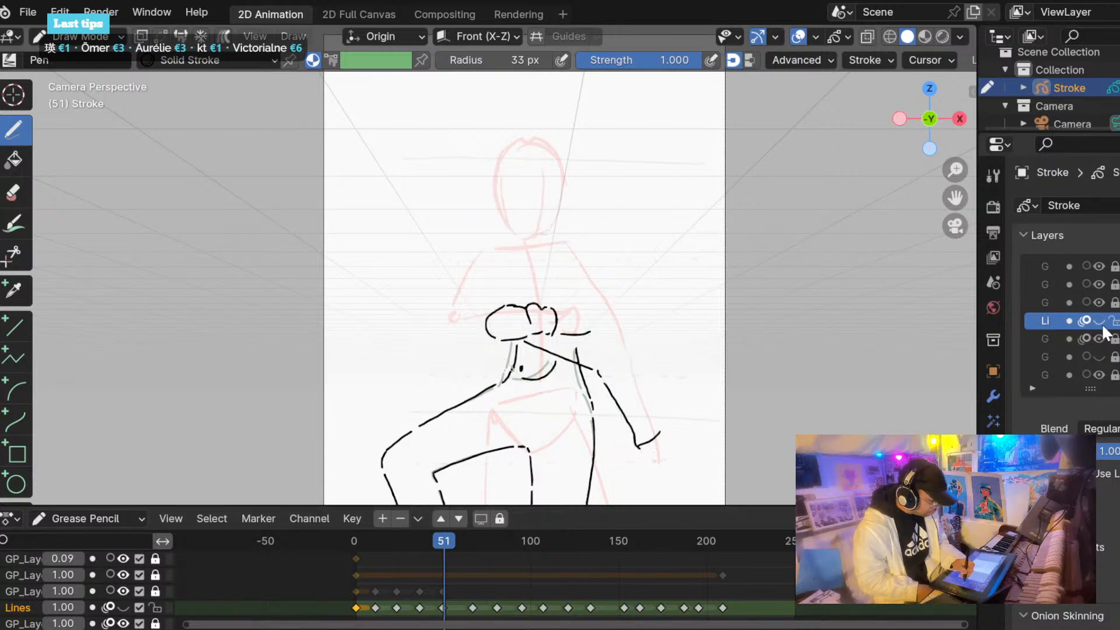
click(1102, 324)
click(1100, 322)
mouse_move(443, 541)
mouse_down()
mouse_move(388, 544)
mouse_move(447, 551)
mouse_up()
click(1099, 320)
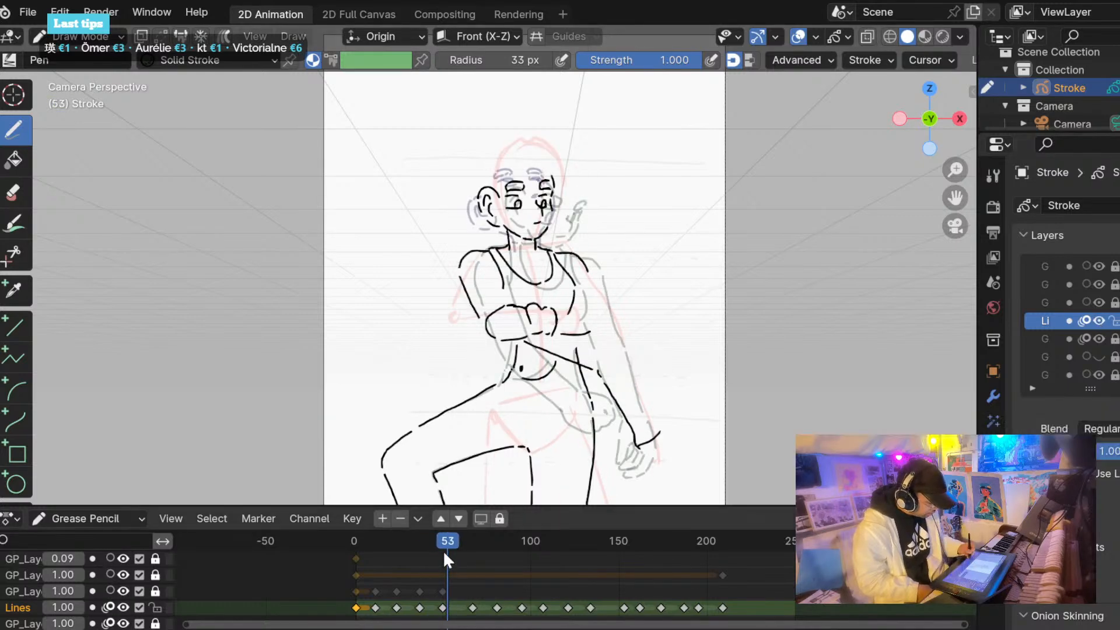
drag(442, 551, 445, 551)
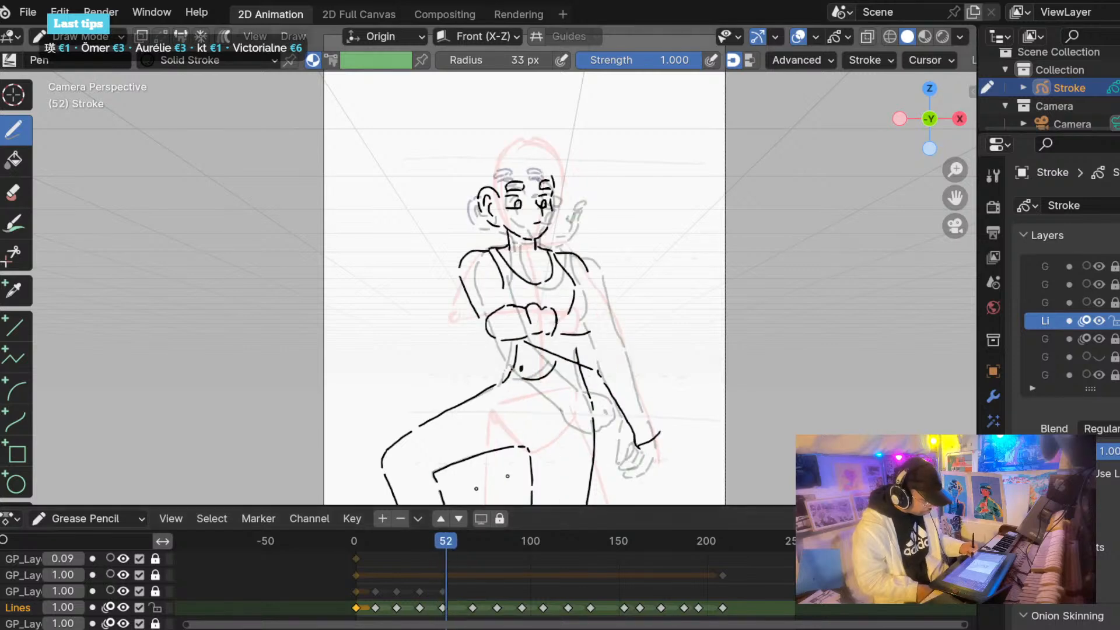
click(1096, 321)
click(1096, 320)
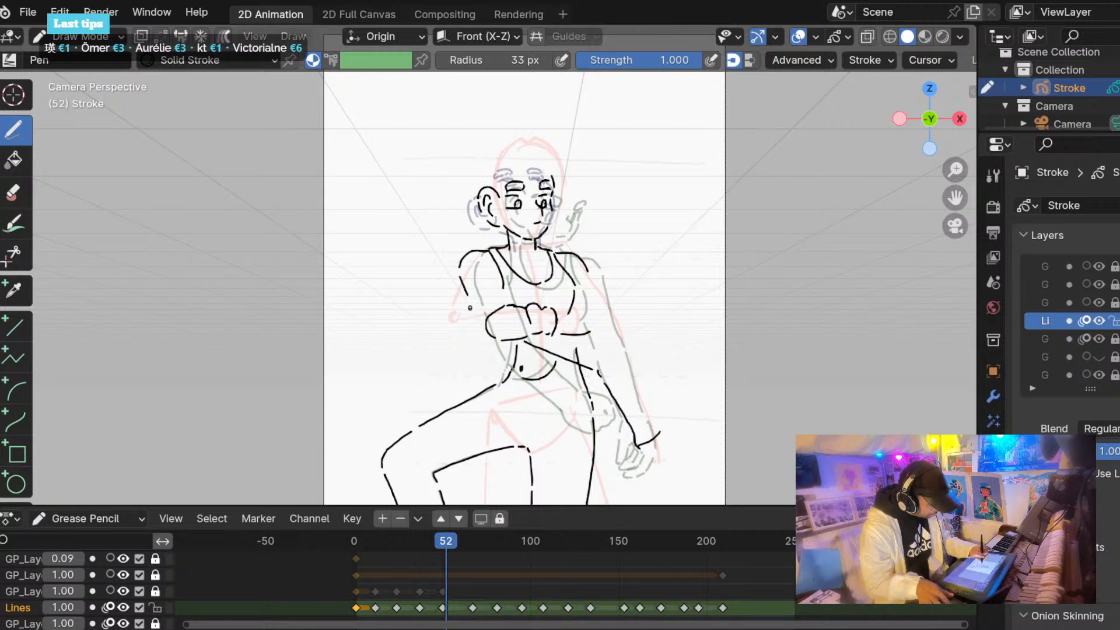
Enable Fade Inactive Layers in the Grease Pencil overlay settings and adjust the fade amount.
click(844, 35)
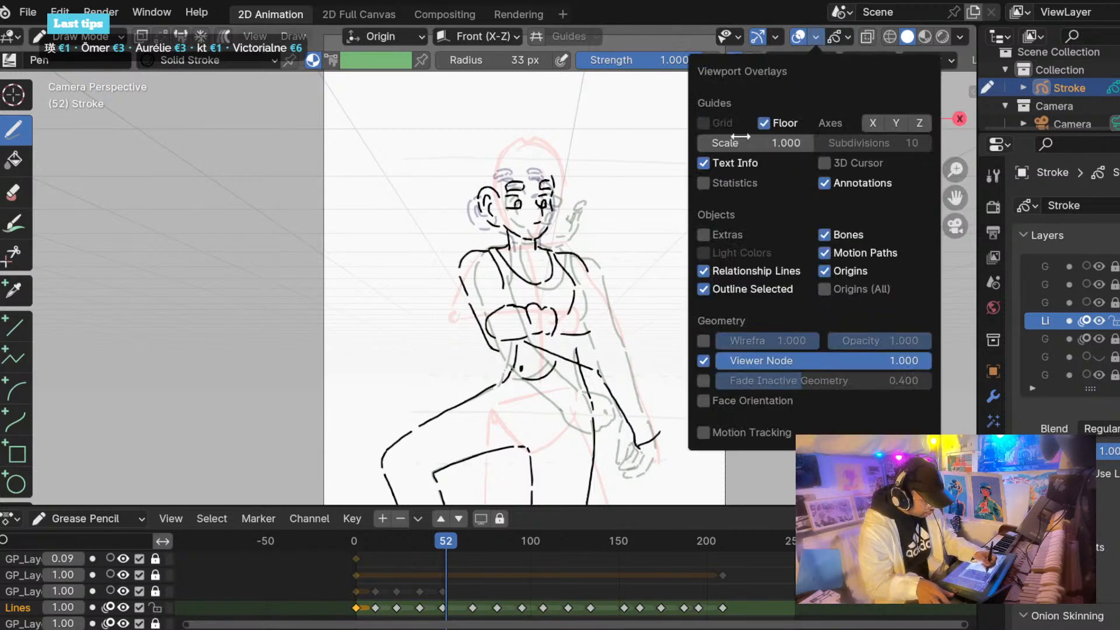
click(727, 135)
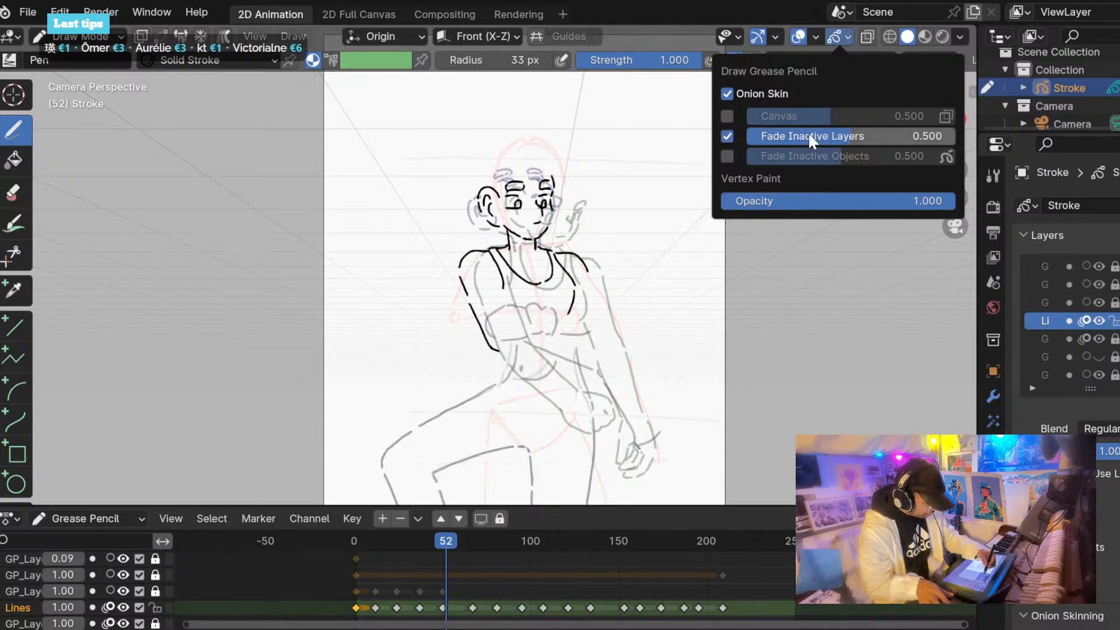
drag(807, 136, 848, 127)
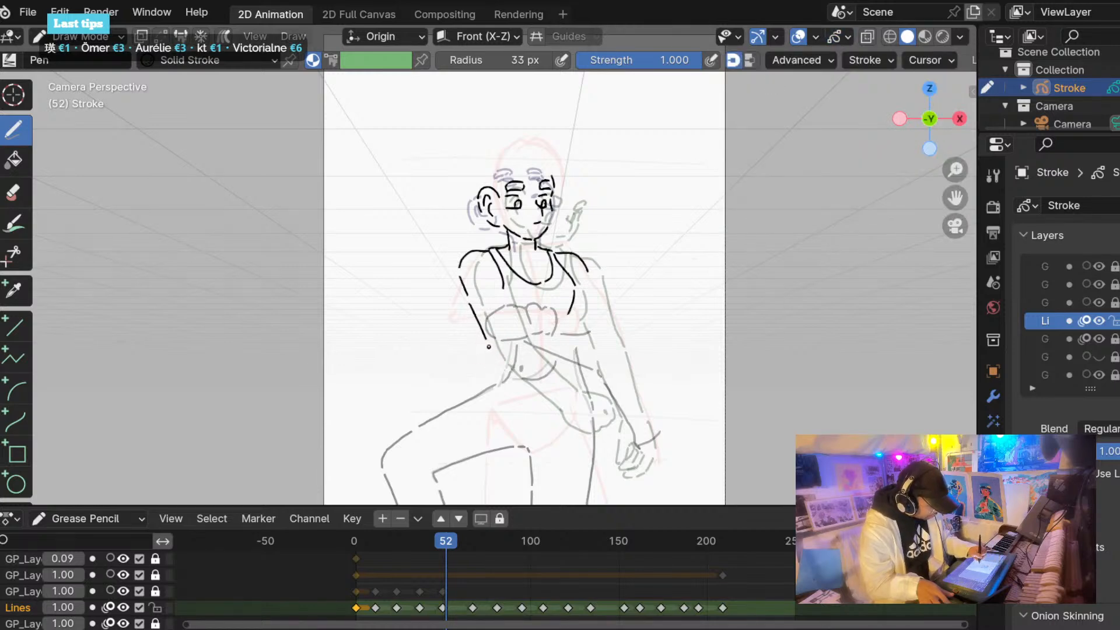
Draw the lower and upper outlines of the bent forearm across the waist on the Lines layer at frame 52.
drag(489, 346, 592, 370)
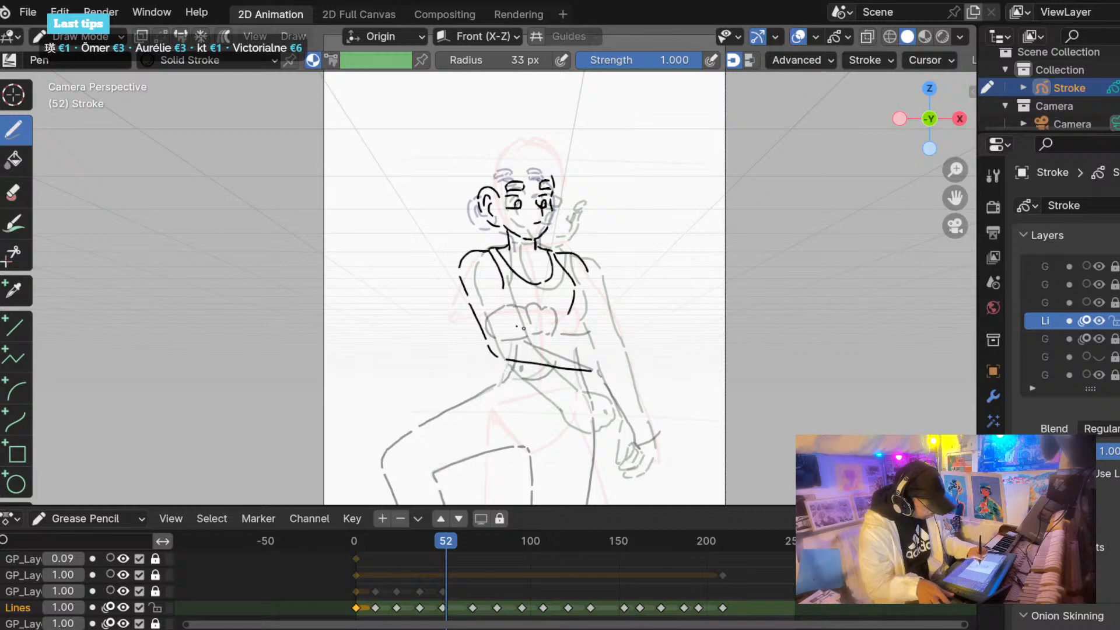
drag(517, 326, 600, 348)
key(ctrl+z)
drag(518, 331, 583, 345)
key(ctrl+z)
Enlarge the viewport by shrinking the timeline, and draw the inner line of the bent upper arm up from the elbow.
key(ctrl+space)
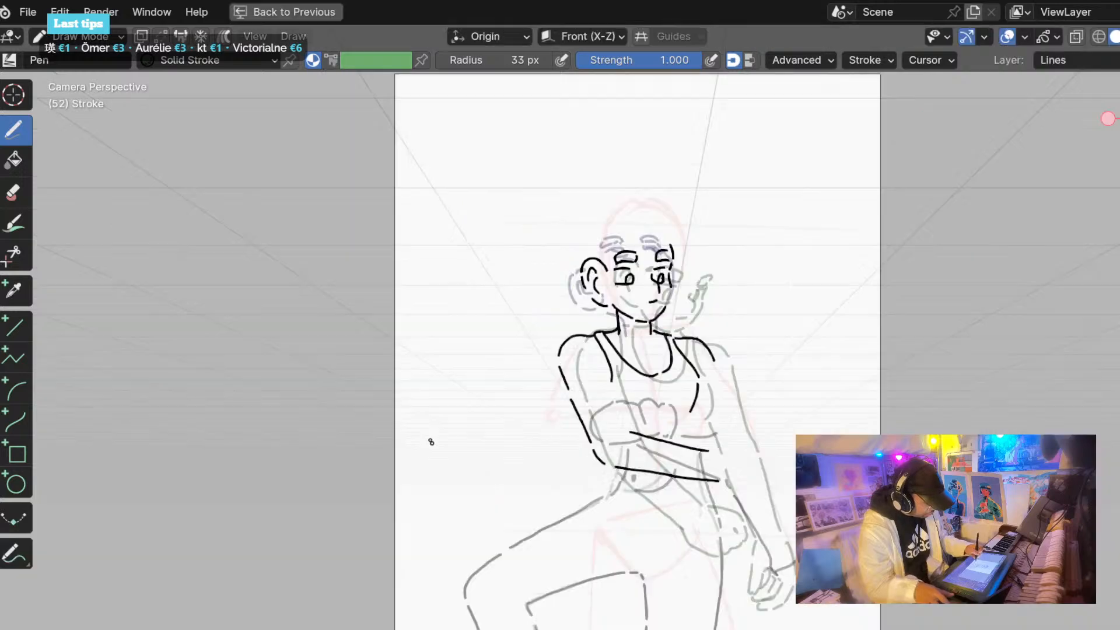
key(ctrl+space)
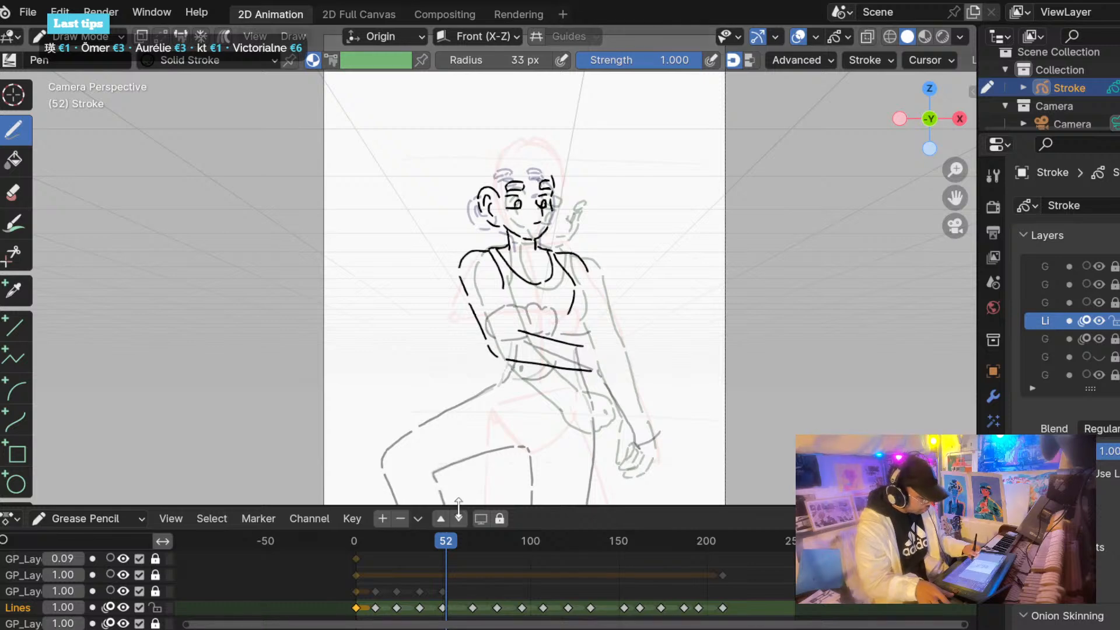
drag(461, 505, 461, 538)
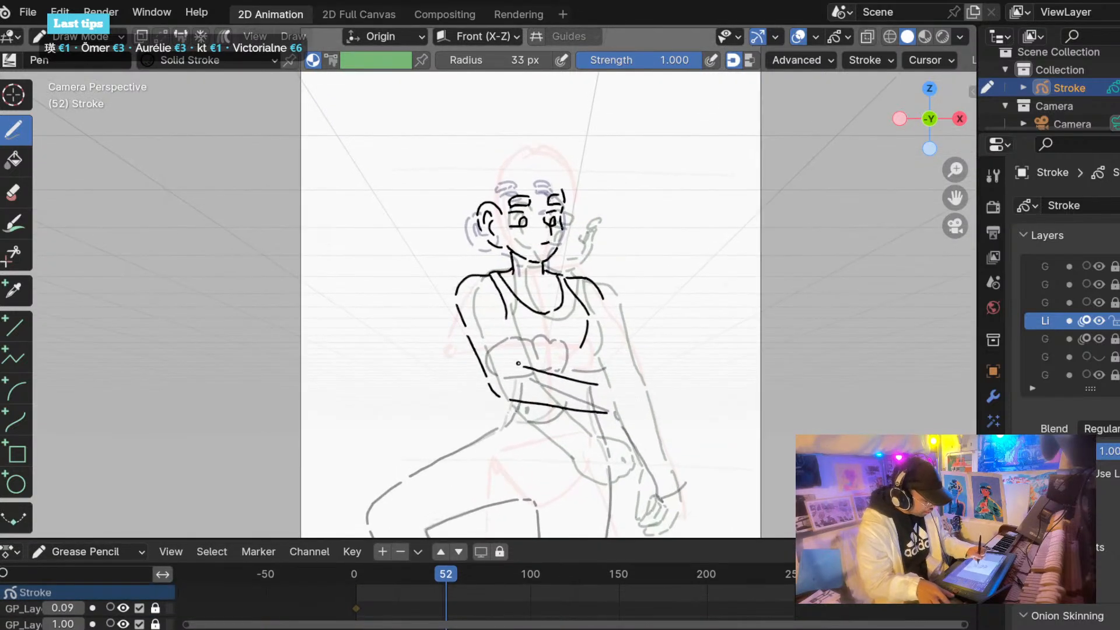
drag(513, 362, 493, 312)
key(ctrl+z)
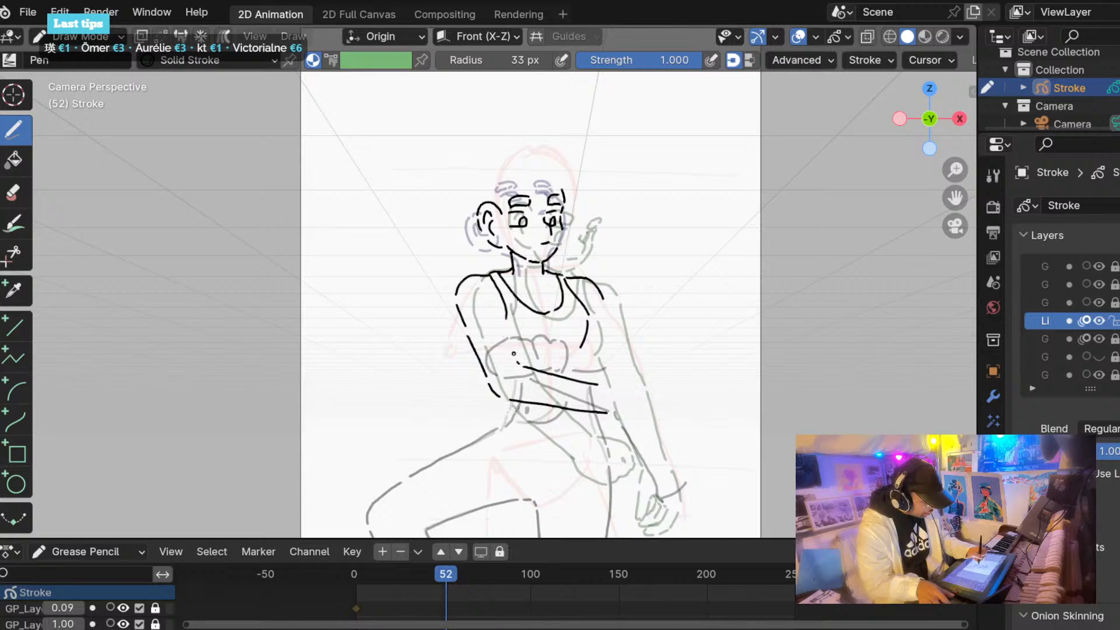
drag(514, 352, 493, 296)
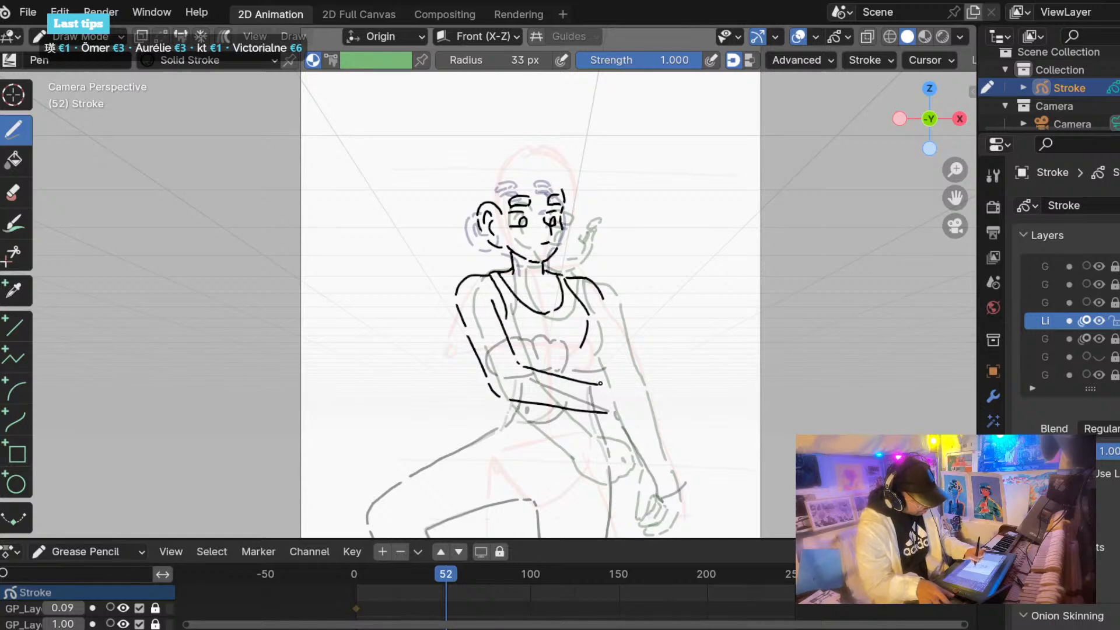
Draw the hand gripping the opposite arm at the end of the bent forearm, redoing its lower finger curve.
drag(599, 384, 619, 366)
mouse_move(608, 412)
mouse_down()
mouse_move(646, 373)
mouse_move(646, 402)
mouse_move(628, 410)
mouse_up()
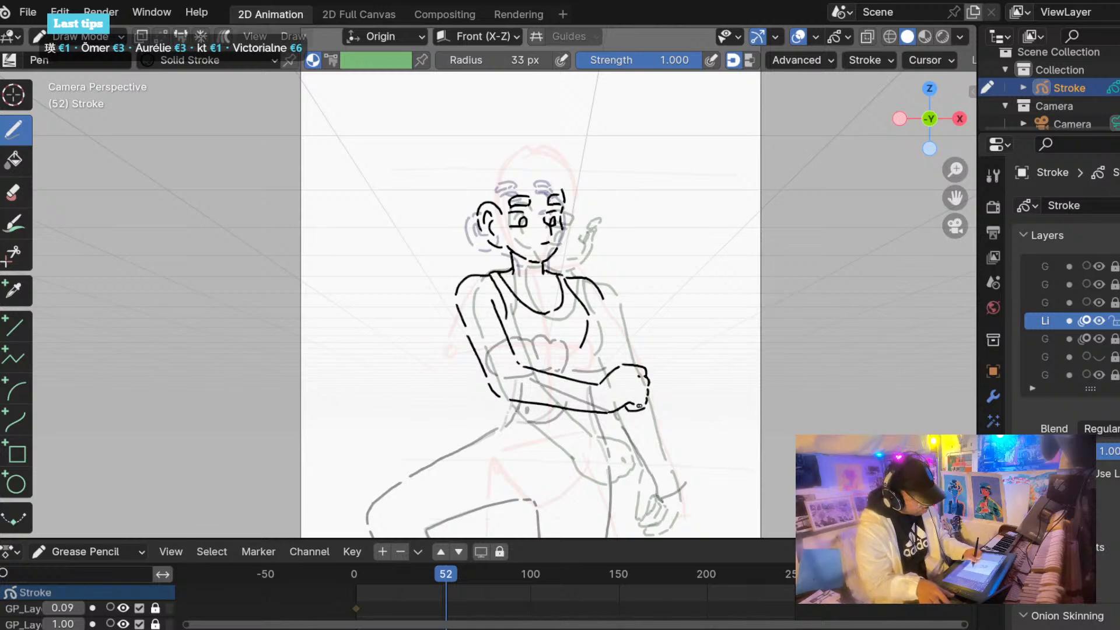
key(ctrl+z)
key(ctrl+z)
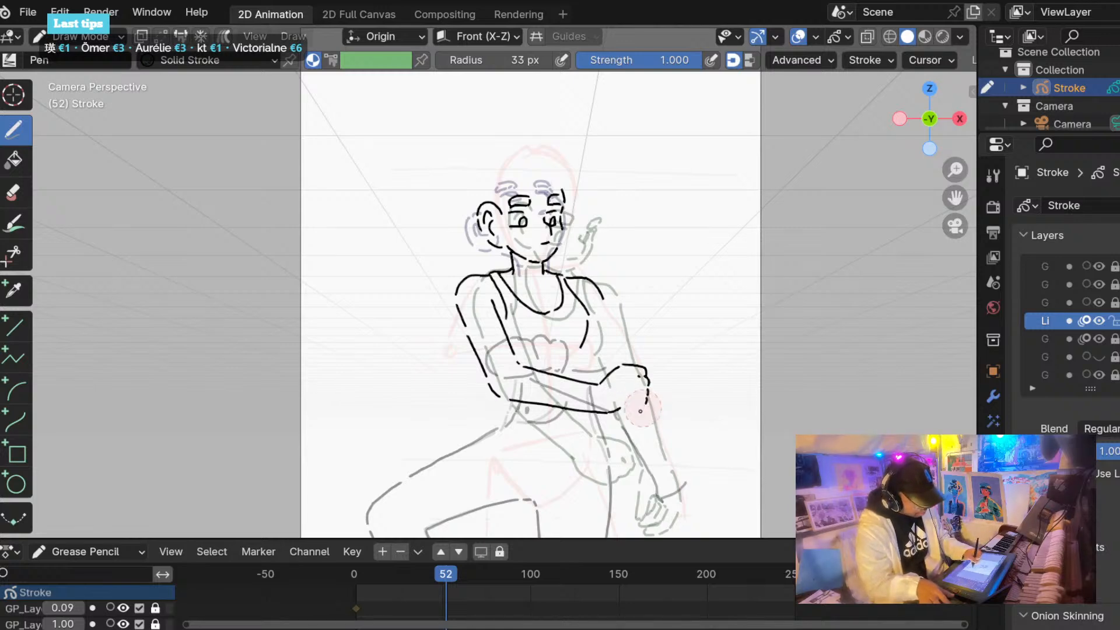
drag(647, 390, 622, 407)
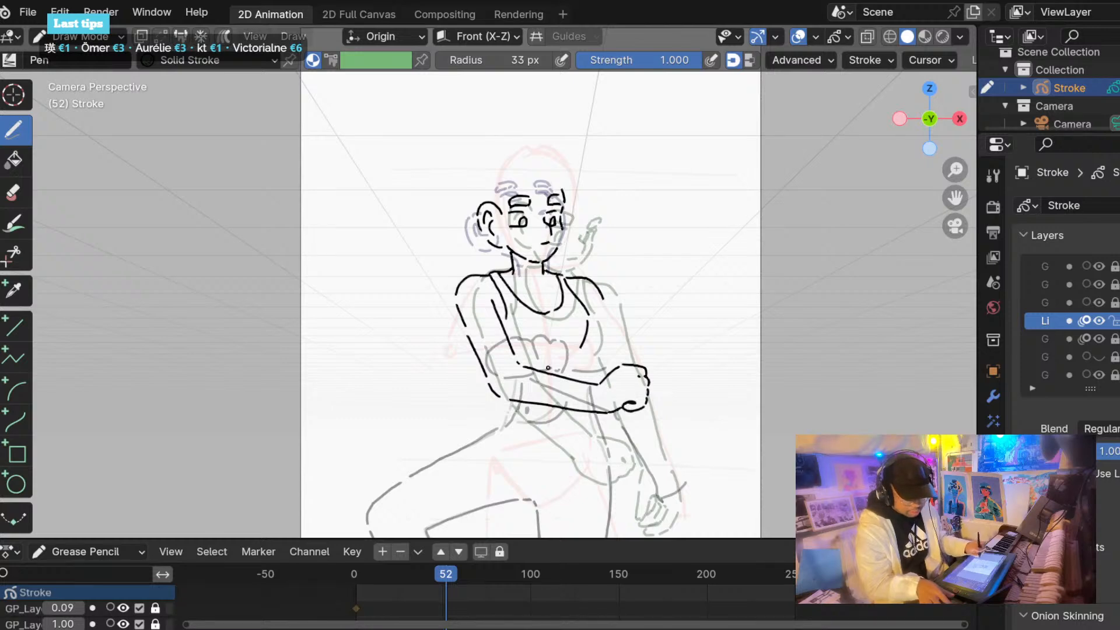
ctrl+middle_drag(454, 351, 448, 380)
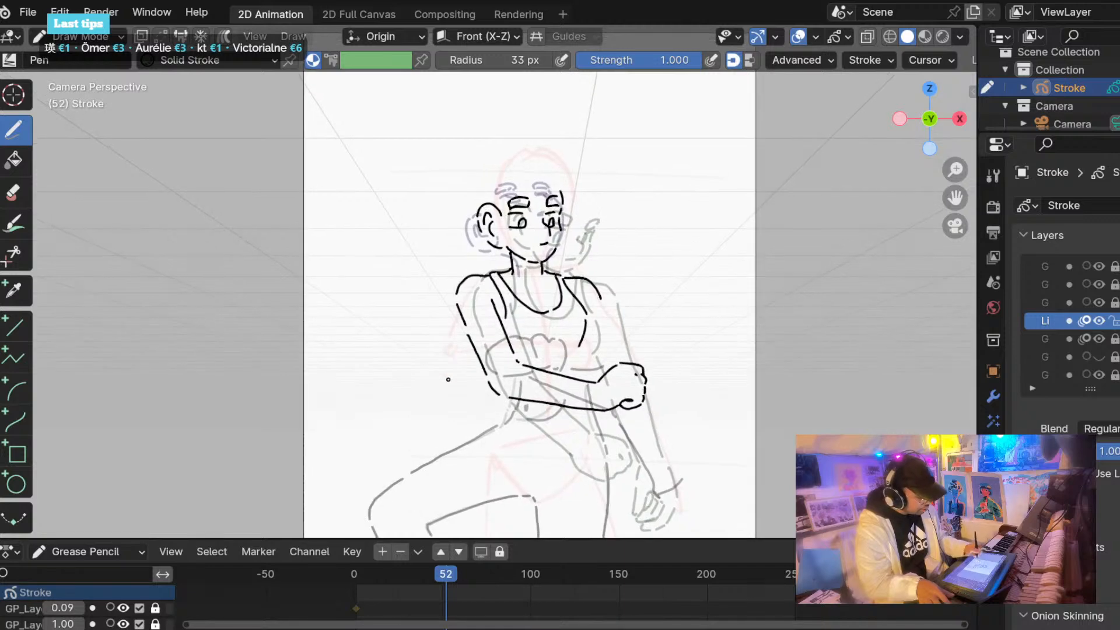
Draw the outer outline of the straight arm from the shoulder down past the gripping hand to the wrist at frame 51.
mouse_move(446, 571)
mouse_down()
mouse_move(422, 568)
mouse_move(456, 568)
mouse_move(422, 568)
mouse_move(447, 574)
mouse_up()
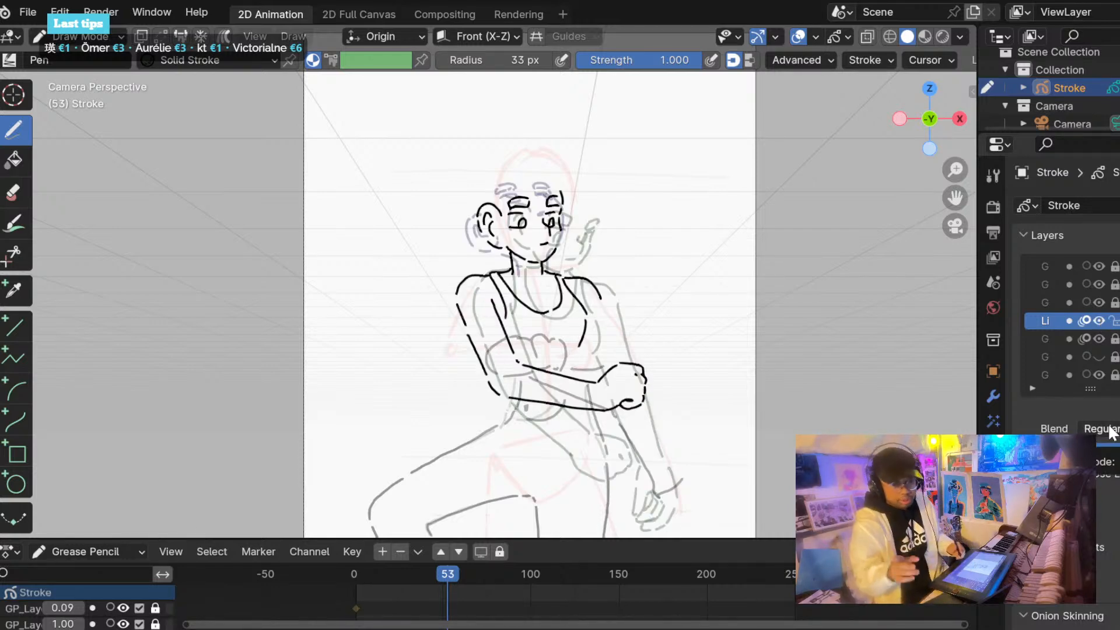
drag(431, 572, 443, 574)
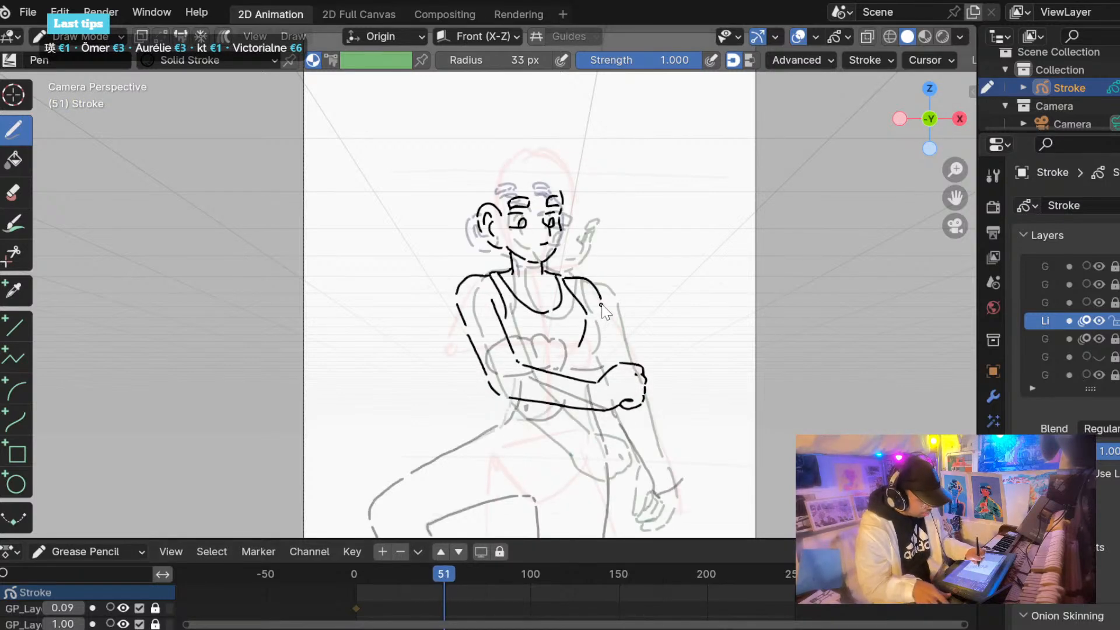
drag(617, 340, 627, 362)
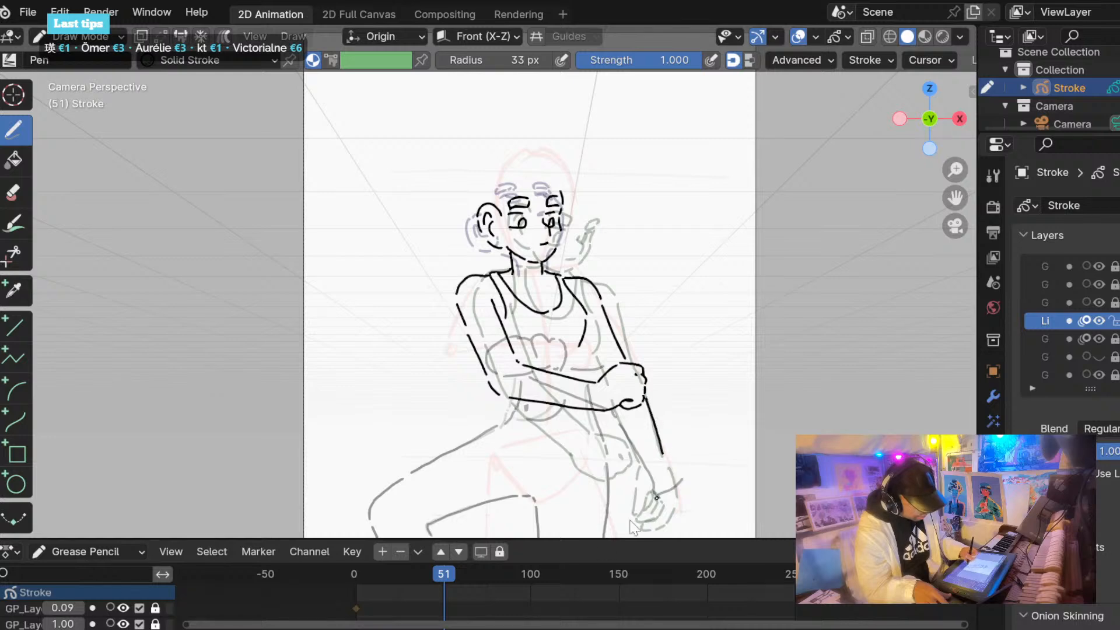
Check the arm pose at frame 42, then draw the straight arm's inner outline above and below the gripping hand at frame 50.
click(427, 575)
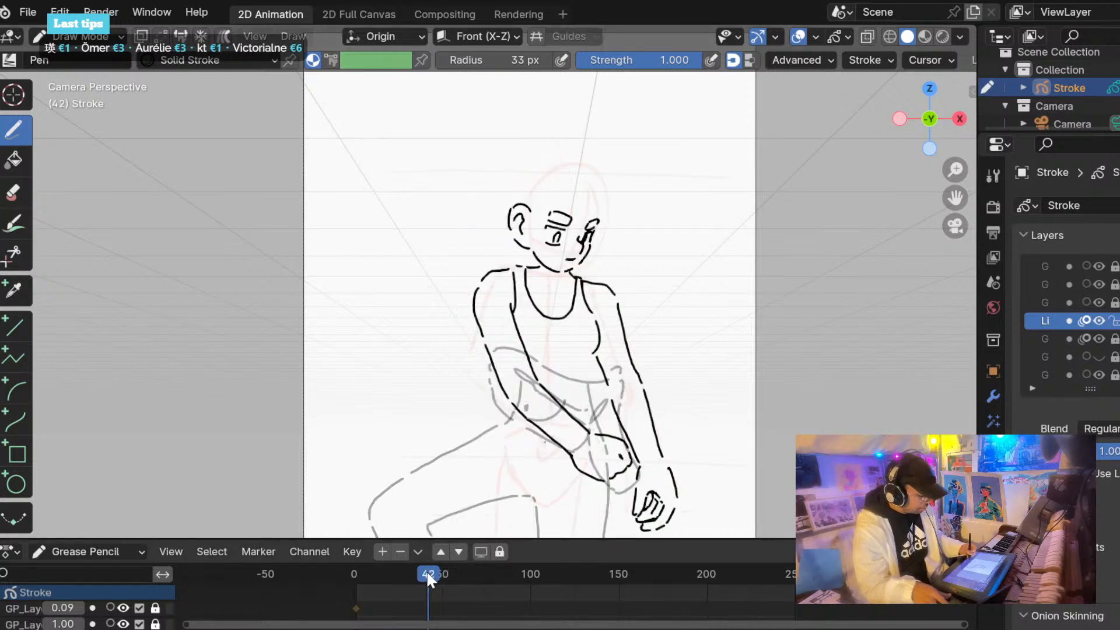
drag(427, 574, 442, 575)
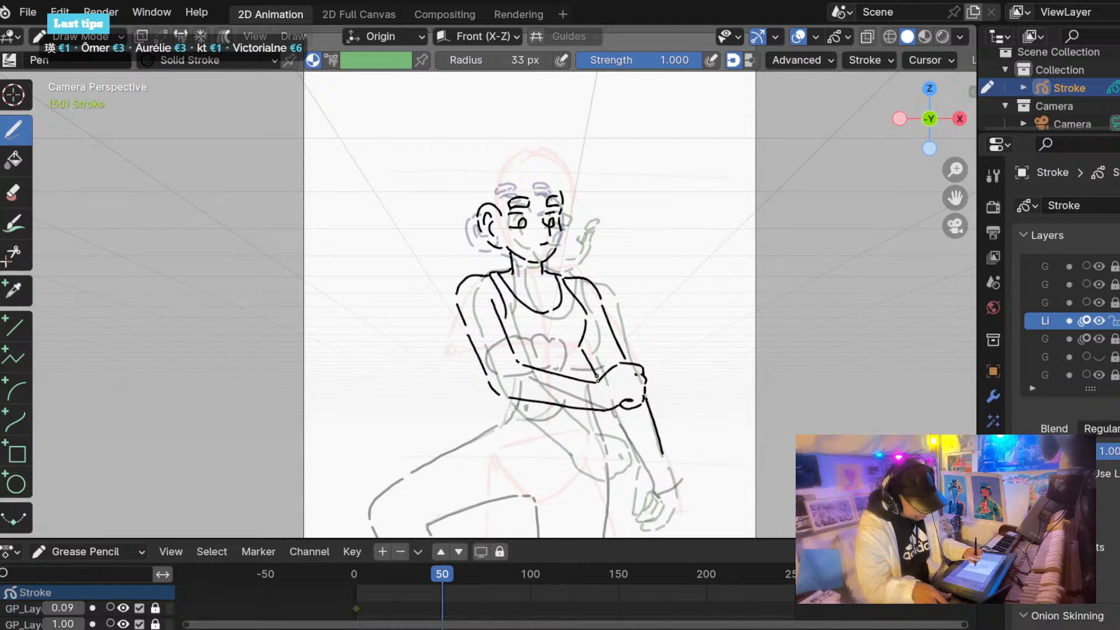
drag(612, 411, 648, 466)
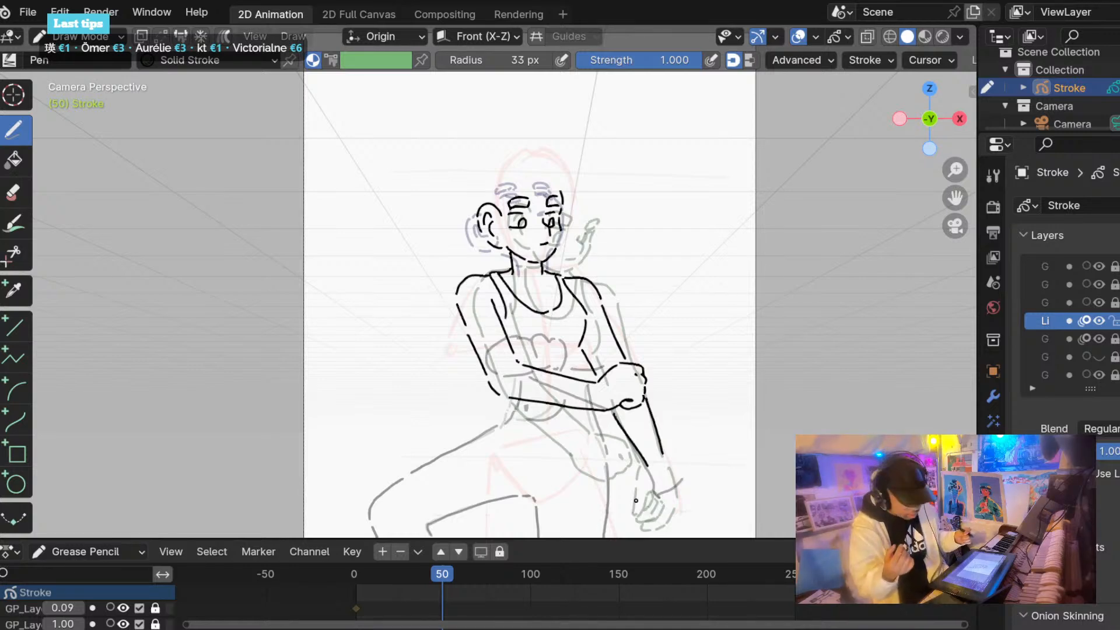
Draw the wrist, thumb, back of the hand and outermost finger of the lowered hand at frame 52.
mouse_move(443, 575)
mouse_down()
mouse_move(429, 574)
mouse_move(442, 571)
mouse_up()
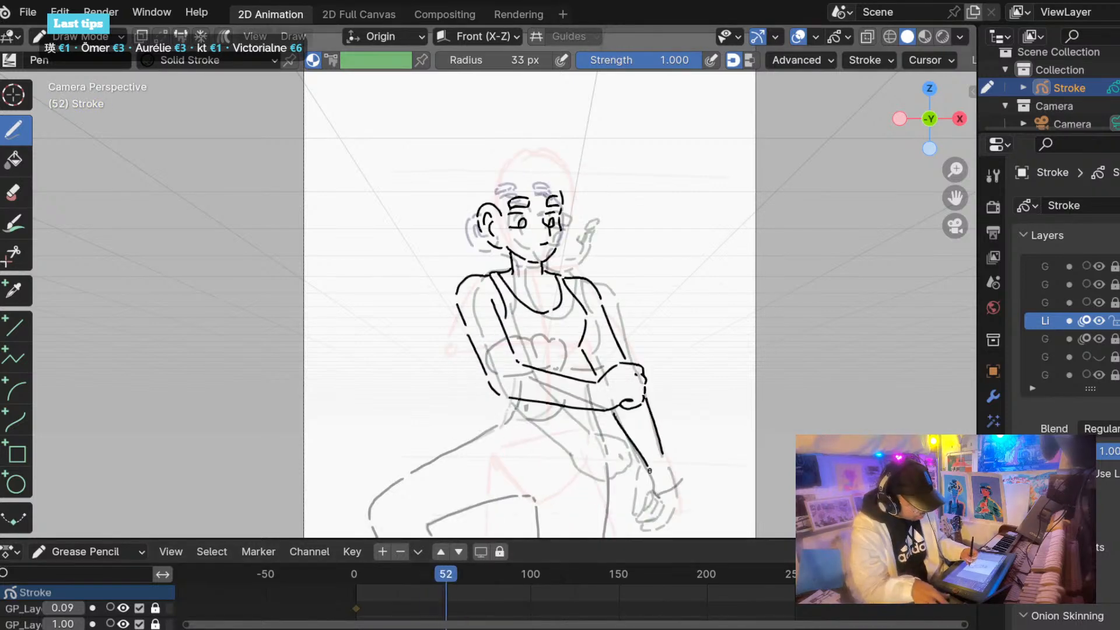
mouse_move(648, 469)
mouse_down()
mouse_move(635, 498)
mouse_move(663, 486)
mouse_up()
shift+middle_drag(535, 434, 508, 387)
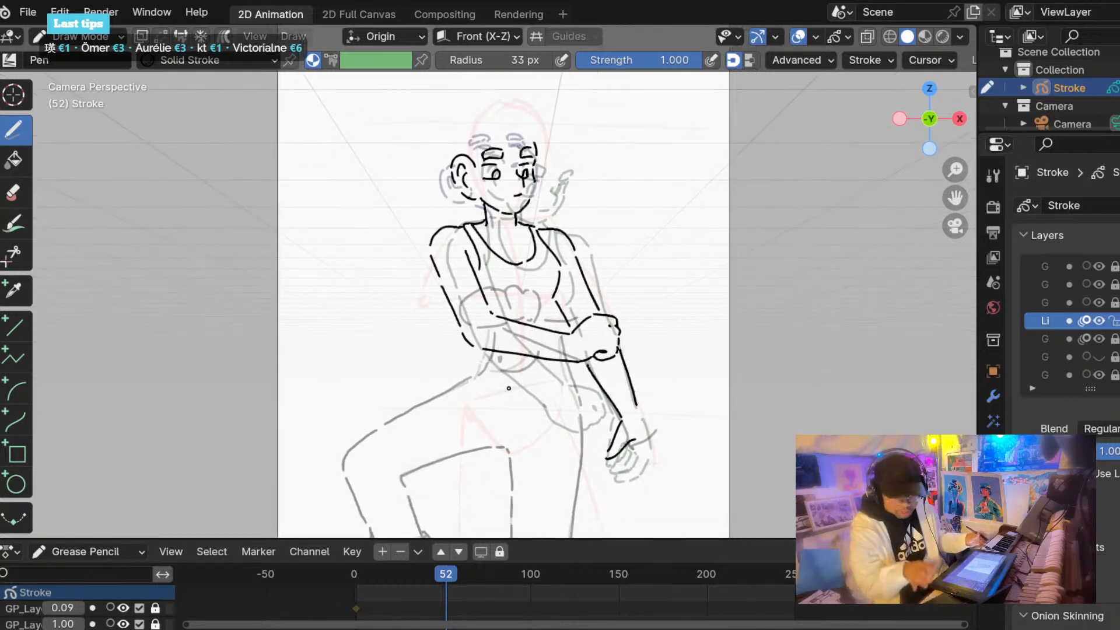
drag(640, 412, 665, 430)
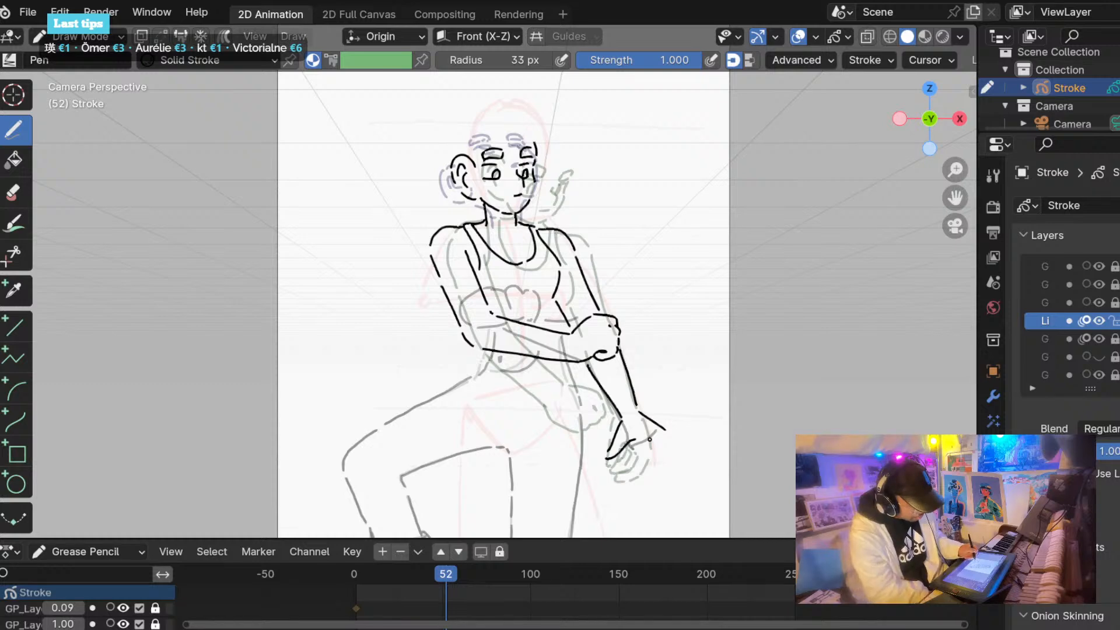
drag(652, 434, 686, 459)
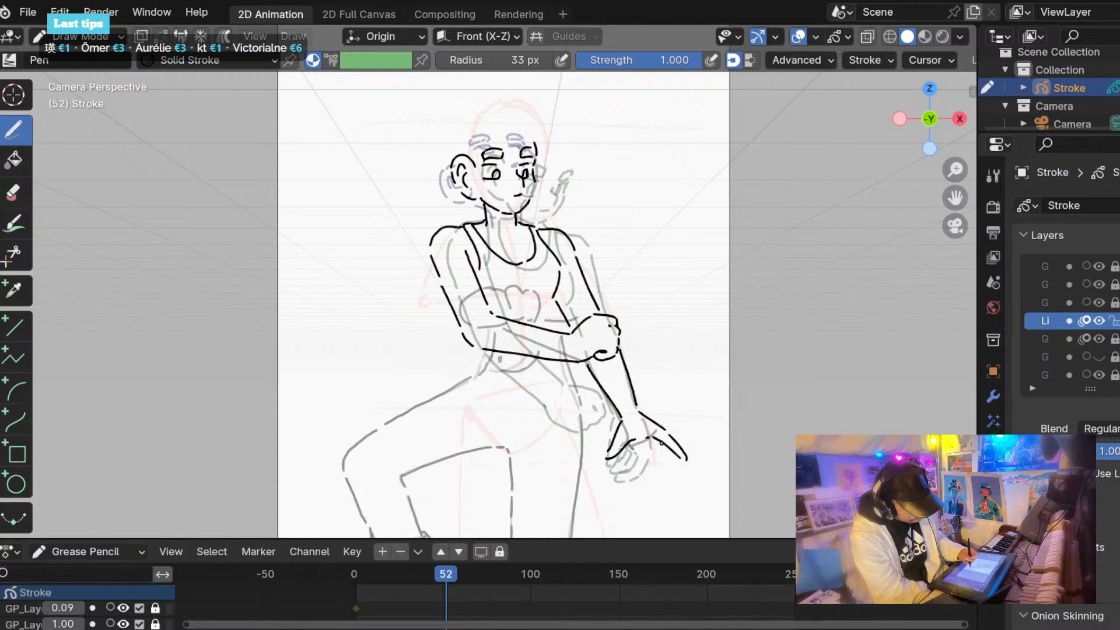
Add the middle fingers to the lowered open hand at frame 52, redoing the finger nearest the thumb.
drag(663, 450, 660, 475)
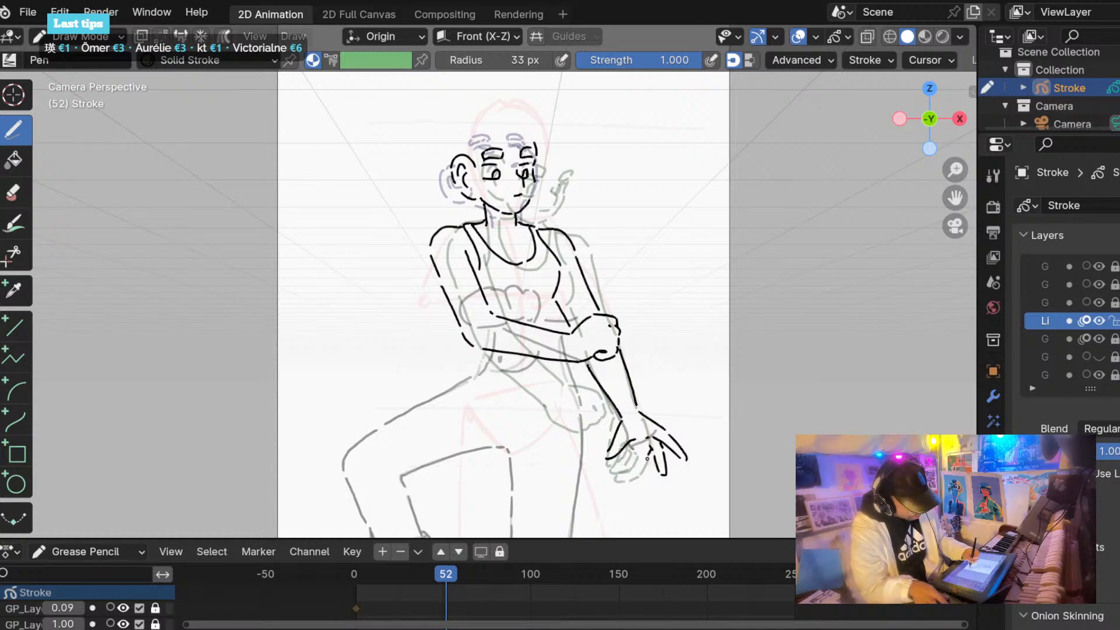
mouse_move(630, 462)
mouse_down()
mouse_move(649, 459)
mouse_move(631, 454)
mouse_up()
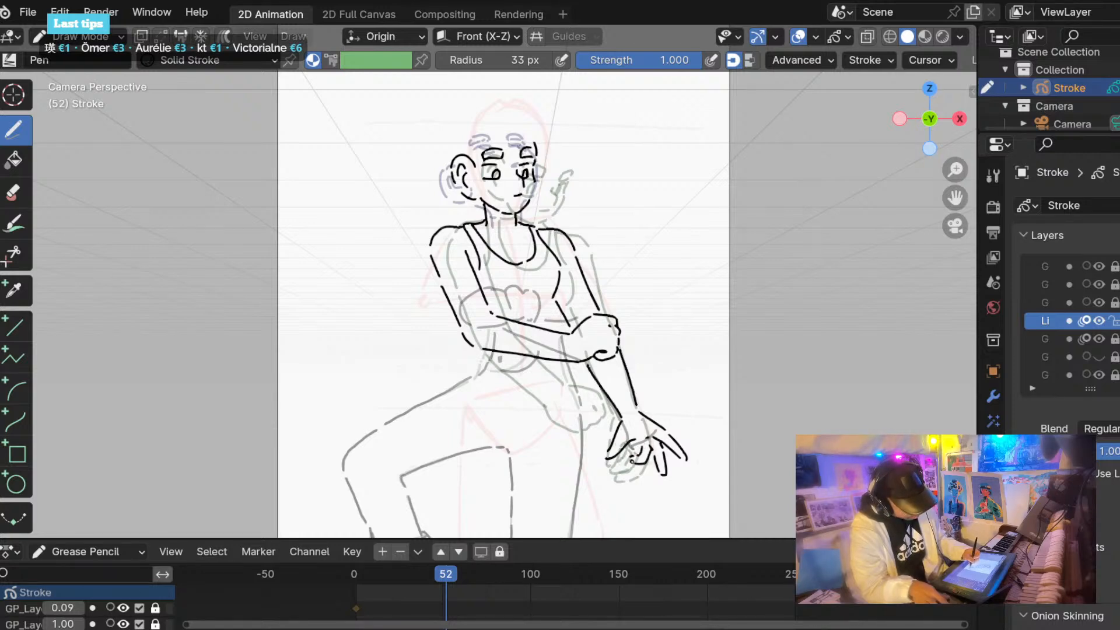
mouse_move(636, 447)
ctrl+mouse_down()
mouse_move(629, 458)
mouse_move(644, 455)
mouse_move(645, 467)
ctrl+mouse_up()
key(ctrl+z)
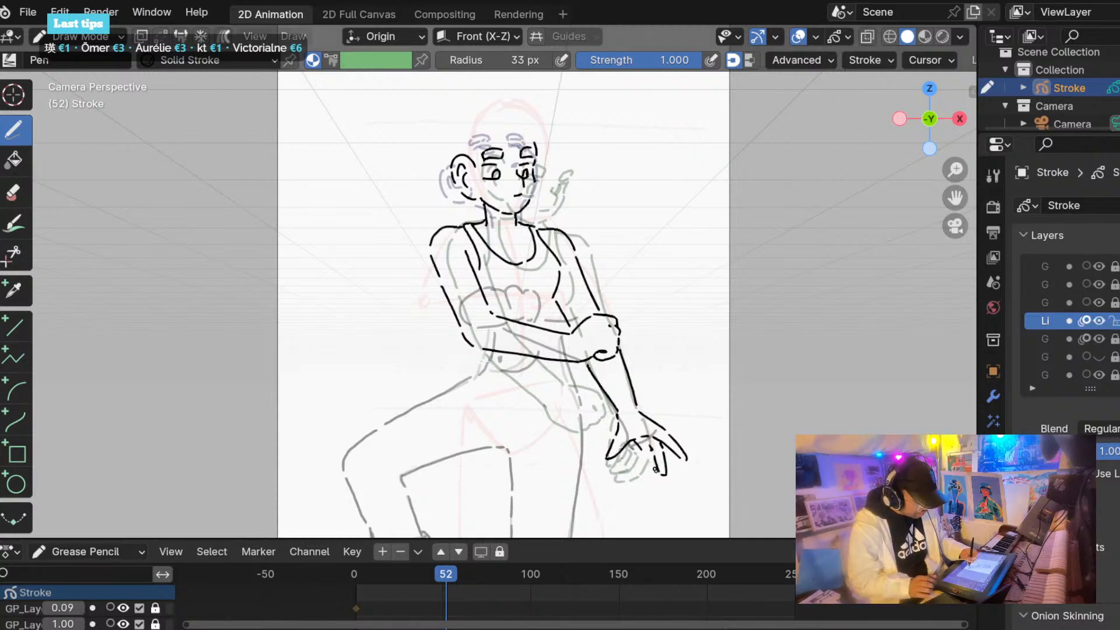
drag(656, 470, 643, 452)
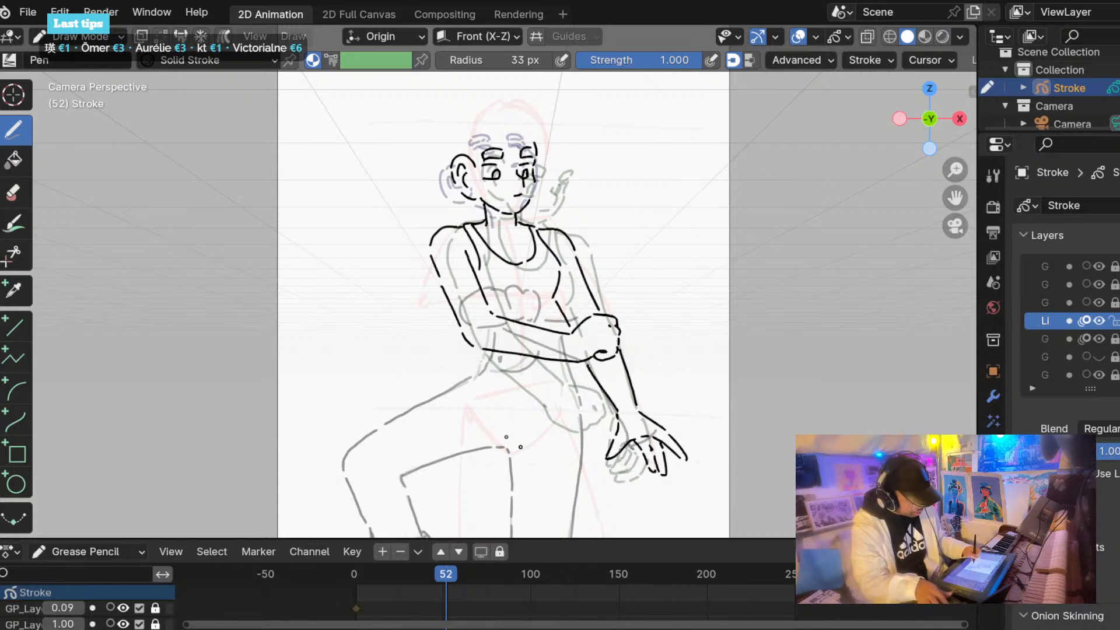
ctrl+middle_drag(476, 429, 602, 457)
shift+middle_drag(603, 460, 575, 341)
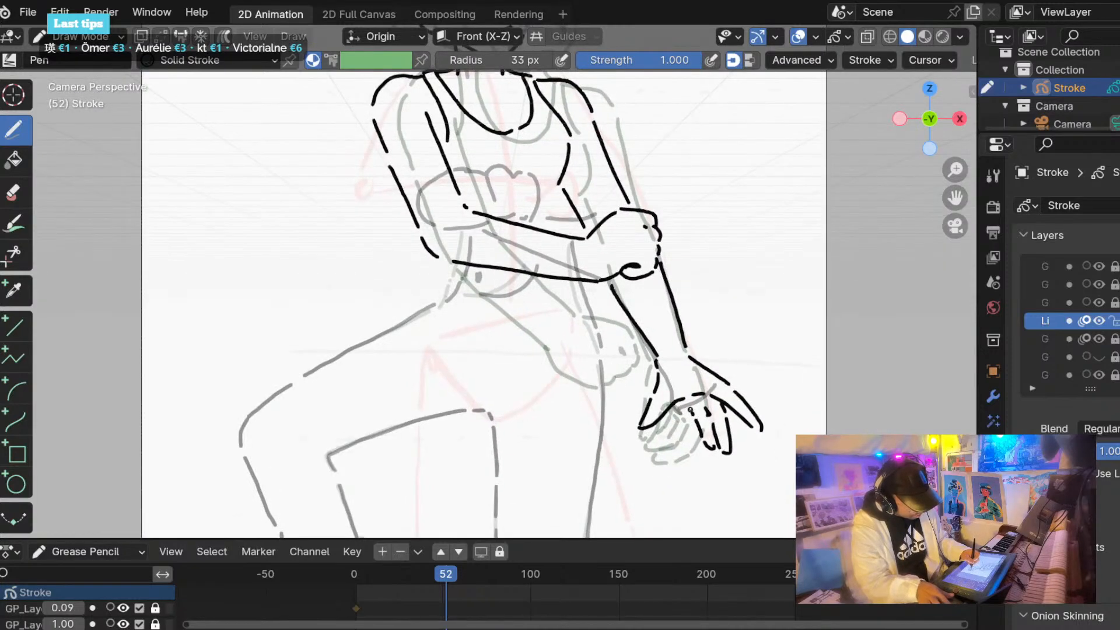
mouse_move(690, 411)
mouse_down()
mouse_move(686, 438)
mouse_move(678, 414)
mouse_move(684, 441)
mouse_move(674, 408)
mouse_up()
key(ctrl+z)
key(ctrl+z)
scroll(385, 374, down, 3)
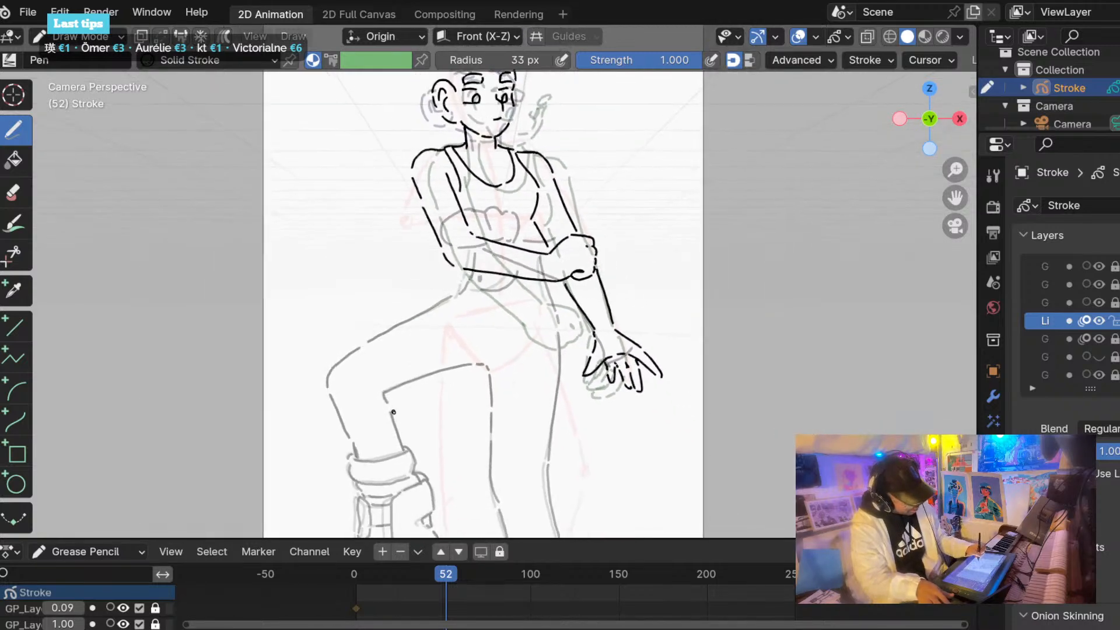
scroll(393, 412, up, 1)
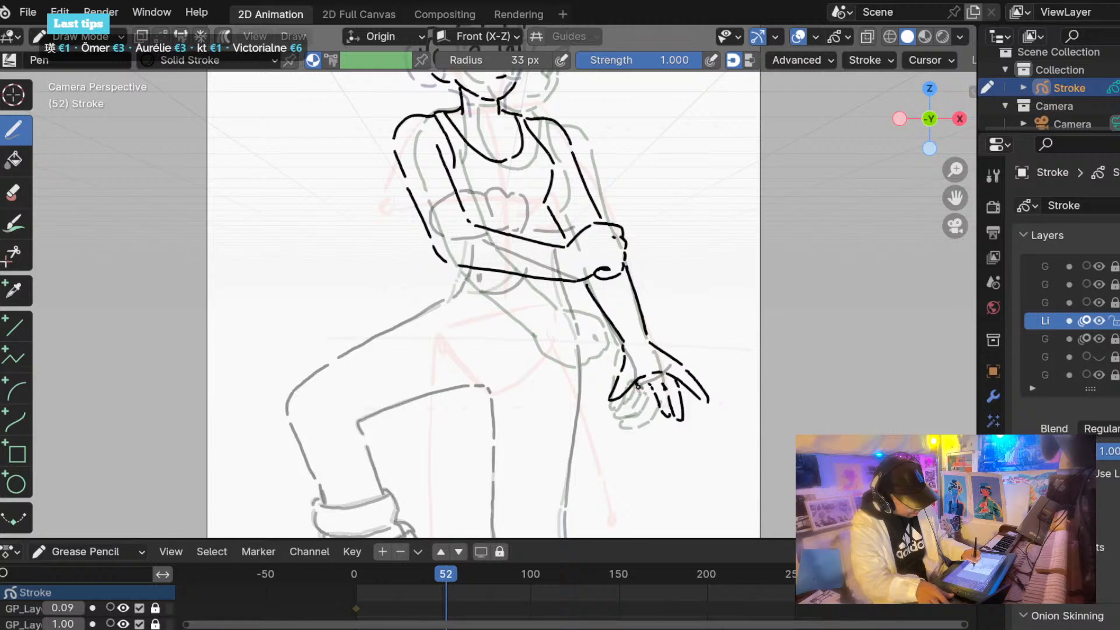
Redraw the short finger beside the thumb on the lowered open hand at frame 52.
drag(654, 395, 656, 404)
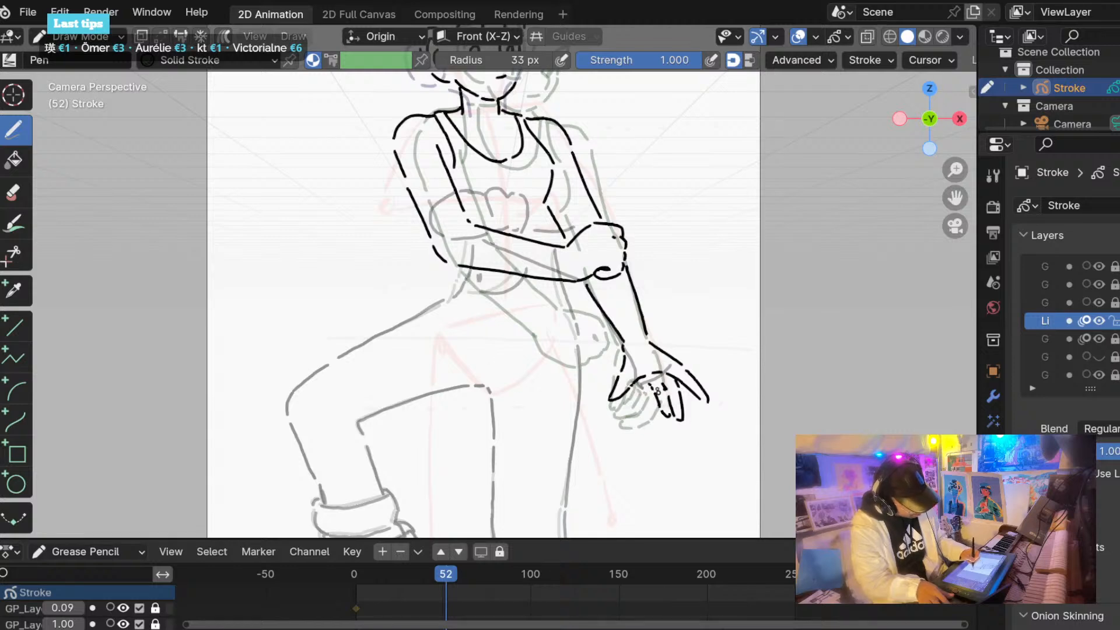
key(ctrl+z)
key(ctrl+z)
mouse_move(654, 377)
mouse_down()
mouse_move(677, 417)
mouse_move(659, 393)
mouse_up()
scroll(405, 348, down, 2)
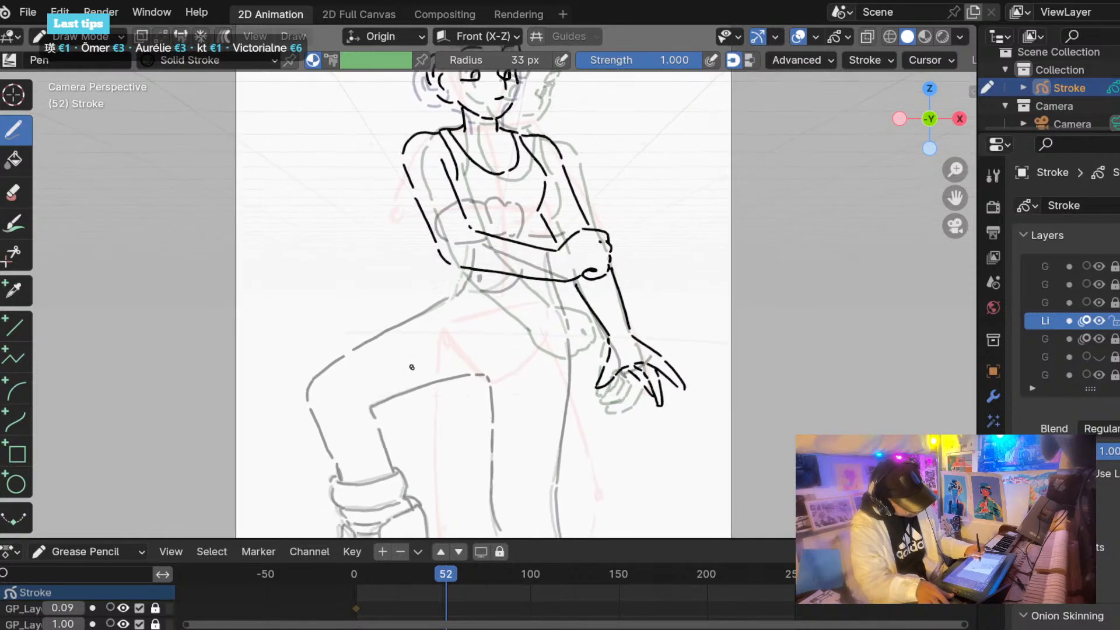
mouse_move(610, 357)
mouse_down()
mouse_move(594, 376)
mouse_move(605, 378)
mouse_move(605, 361)
mouse_up()
key(ctrl+z)
ctrl+middle_drag(333, 330, 352, 402)
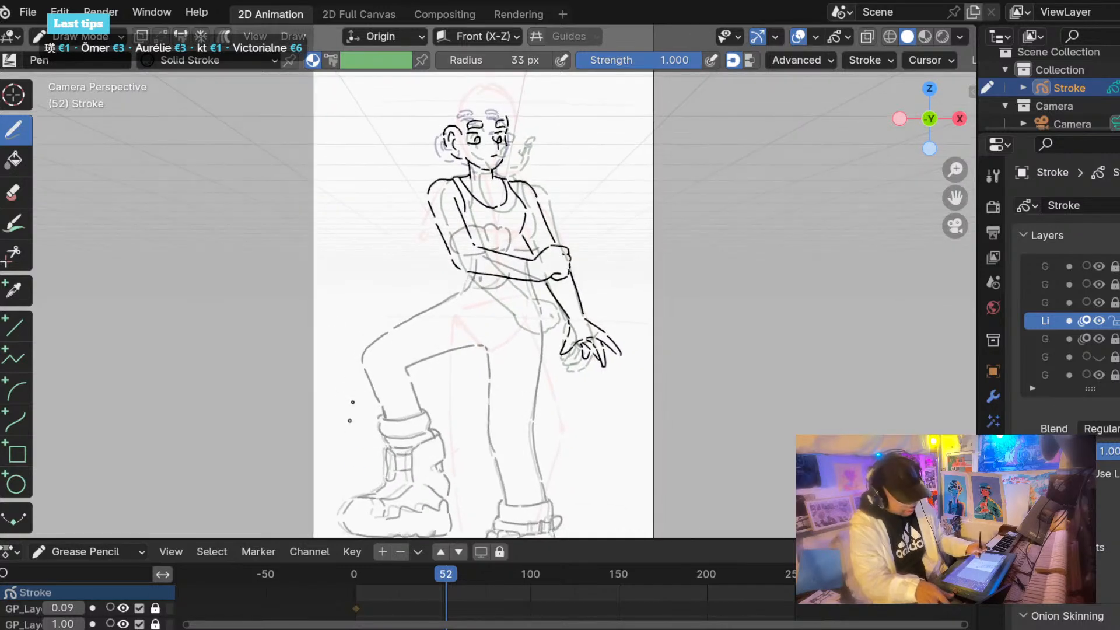
Review the animation by playback and scrubbing up to frame 77, and inspect the drawing from an angled, front and camera view.
mouse_move(438, 564)
mouse_down()
mouse_move(428, 571)
mouse_move(497, 573)
mouse_move(445, 567)
mouse_move(477, 569)
mouse_up()
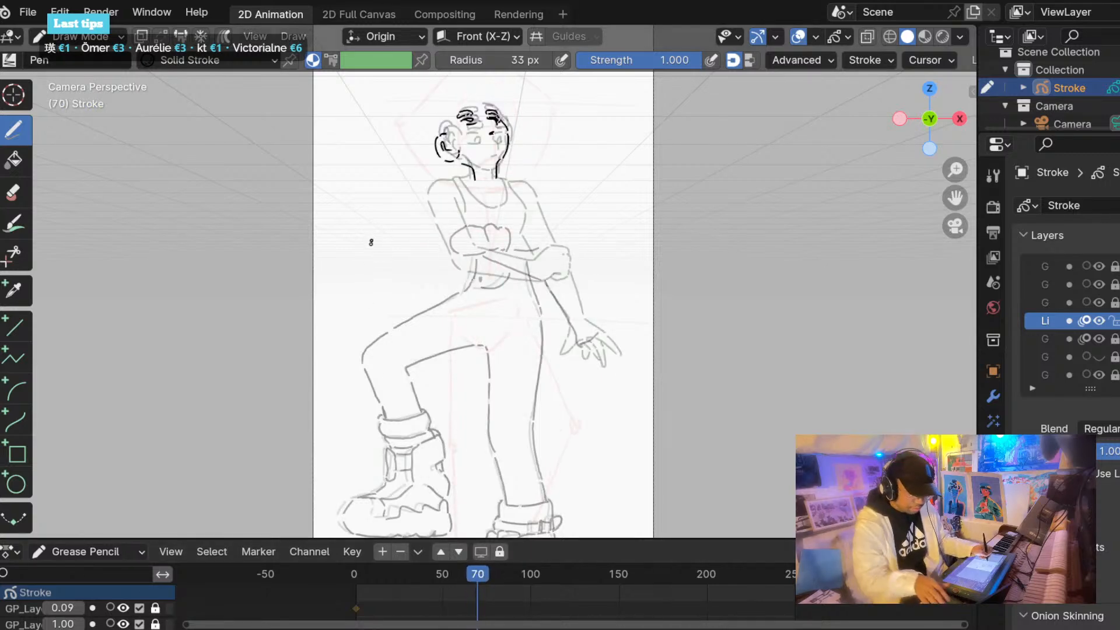
middle_drag(381, 290, 417, 366)
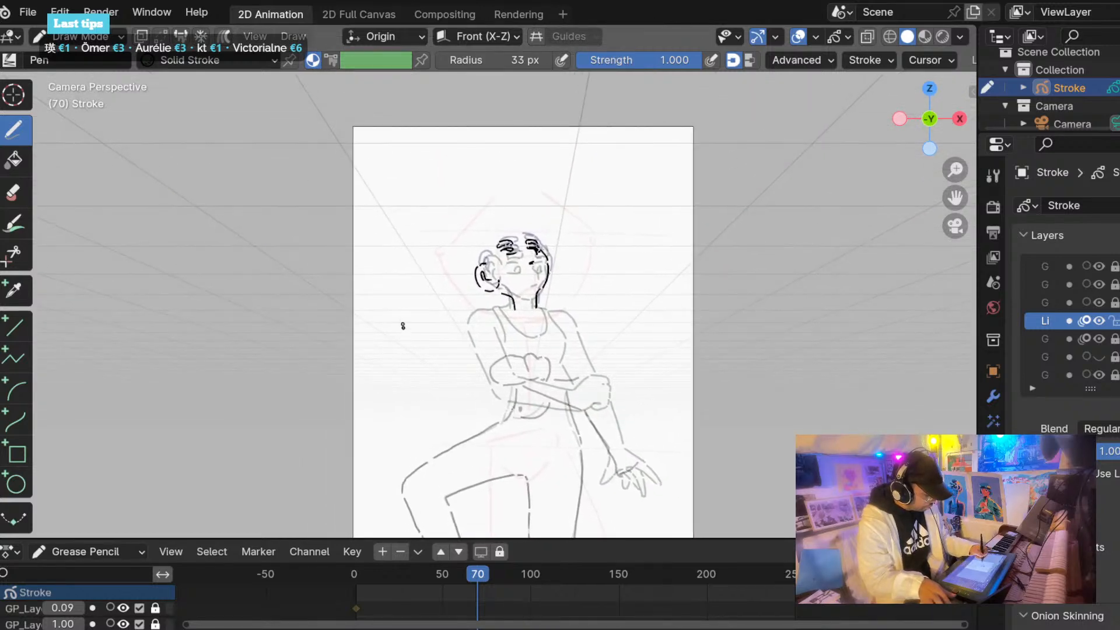
mouse_move(400, 322)
middle_down()
mouse_move(392, 262)
mouse_move(415, 373)
mouse_move(380, 310)
mouse_move(410, 351)
mouse_move(407, 333)
mouse_move(444, 412)
mouse_move(440, 368)
mouse_move(372, 378)
mouse_move(374, 387)
mouse_move(457, 394)
mouse_move(465, 420)
mouse_move(533, 407)
mouse_move(533, 368)
mouse_move(429, 358)
mouse_move(388, 390)
mouse_move(387, 428)
middle_up()
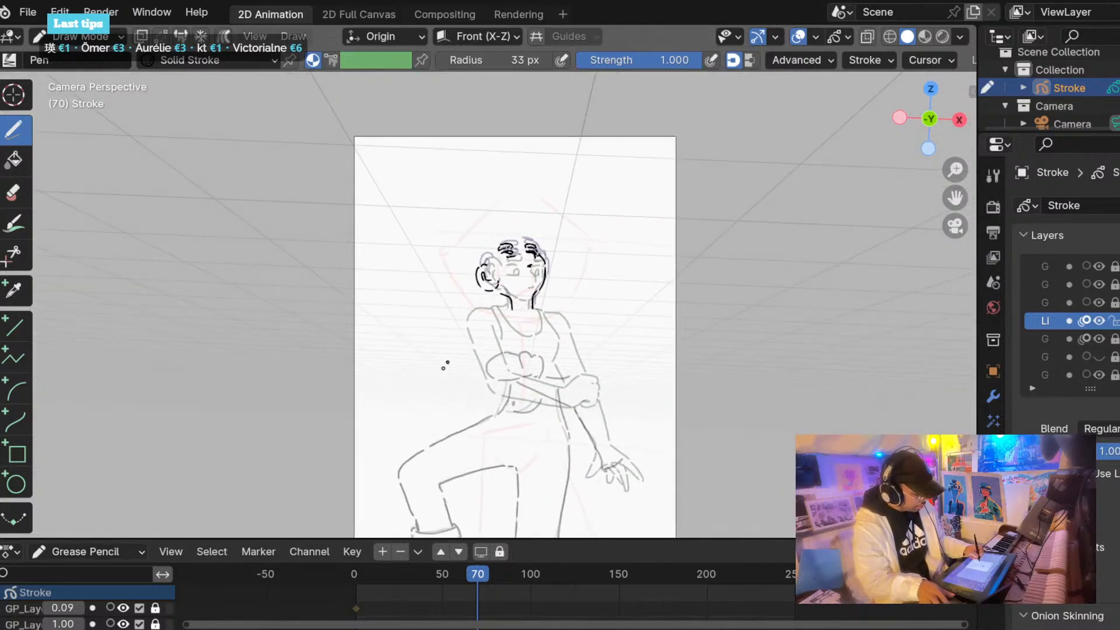
alt+scroll(445, 365, up, 6)
click(375, 573)
key(space)
click(421, 574)
drag(446, 568, 490, 566)
middle_drag(394, 367, 438, 295)
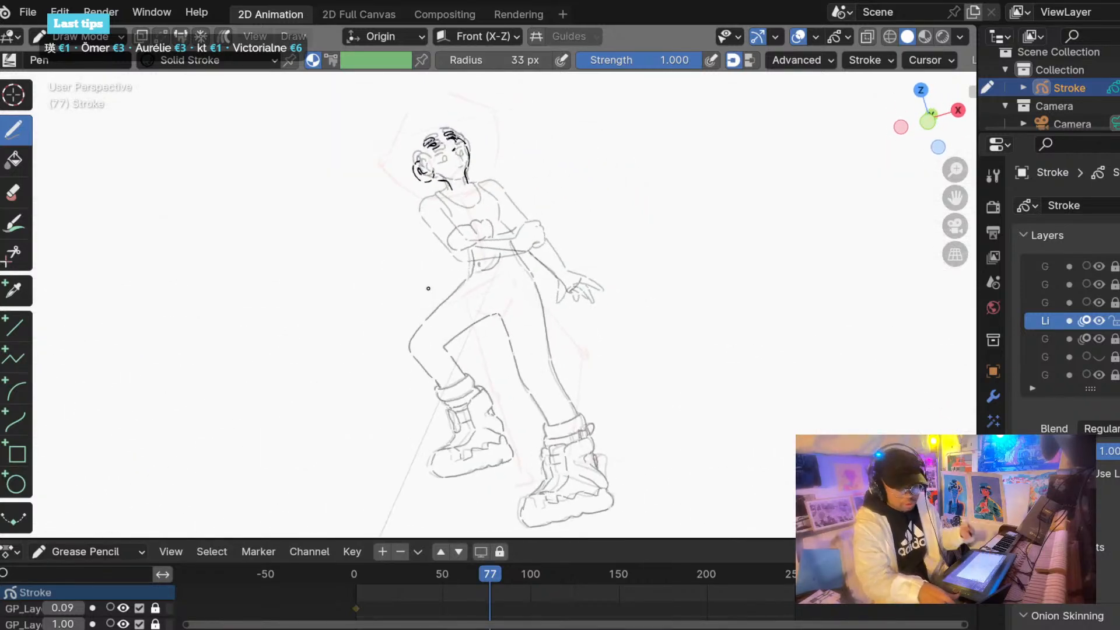
key(KP_1)
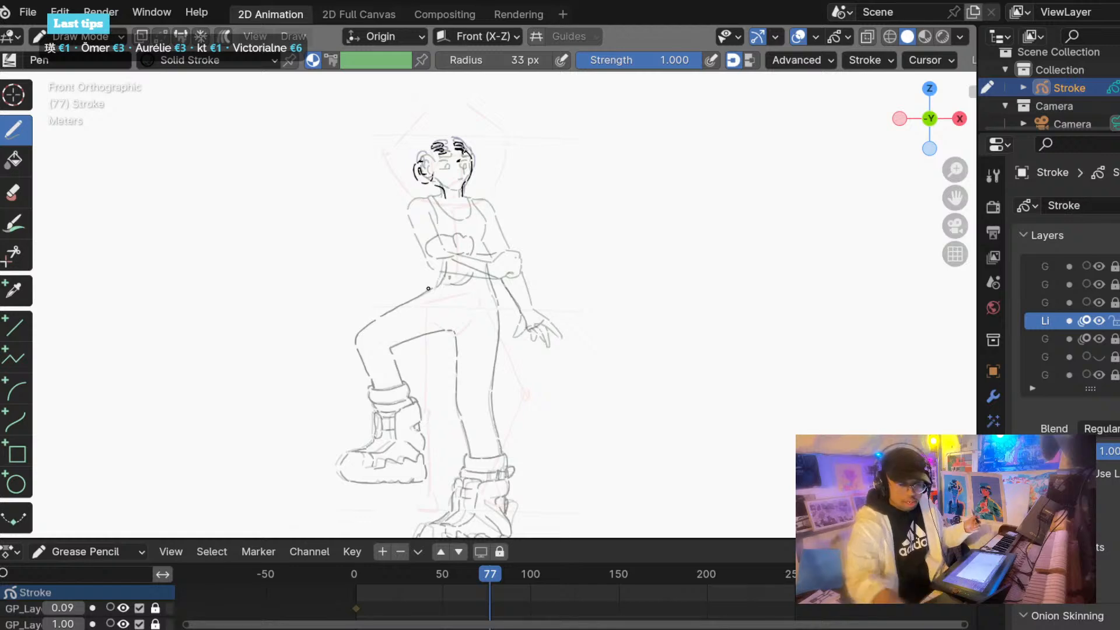
key(KP_0)
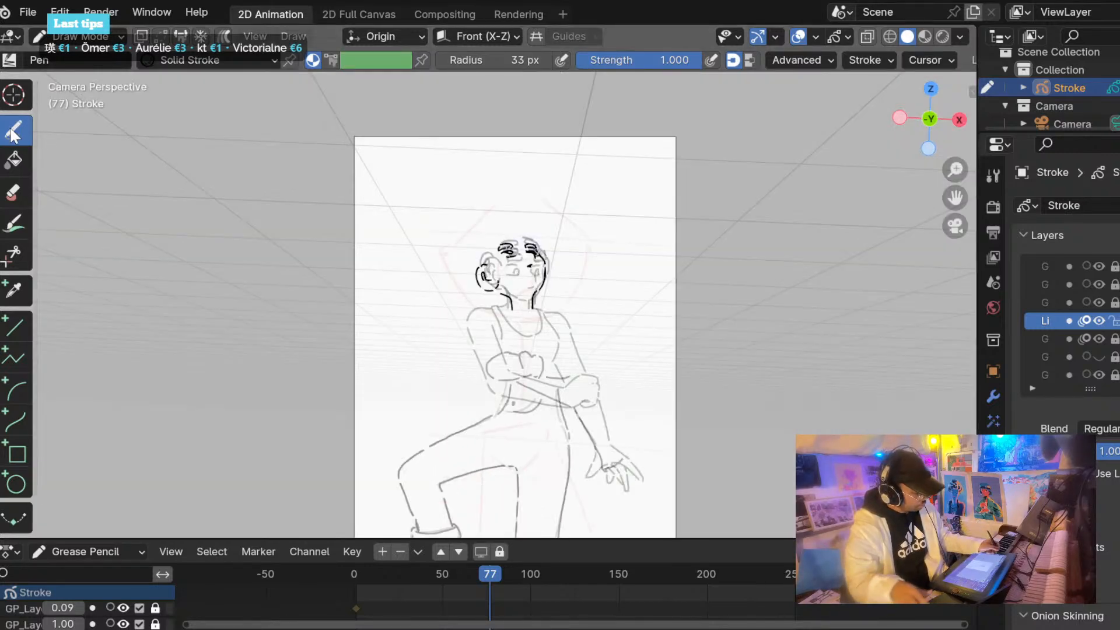
Draw the jaw line from the ear to the neck at frame 77, and the tank top's neckline curve at frame 72.
ctrl+middle_drag(428, 288, 451, 292)
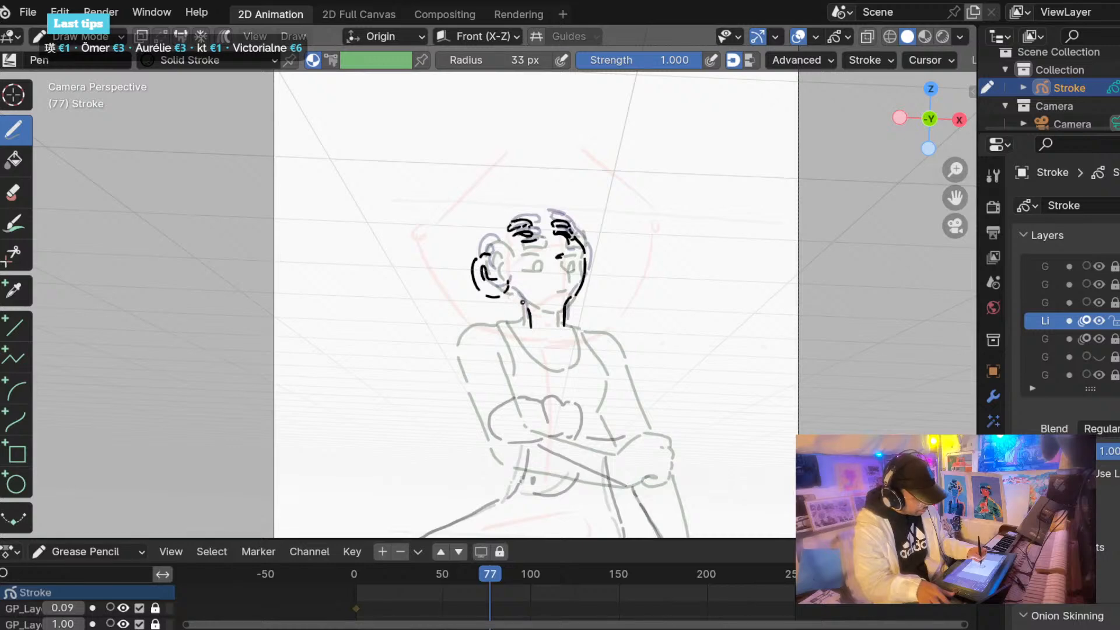
drag(508, 287, 525, 305)
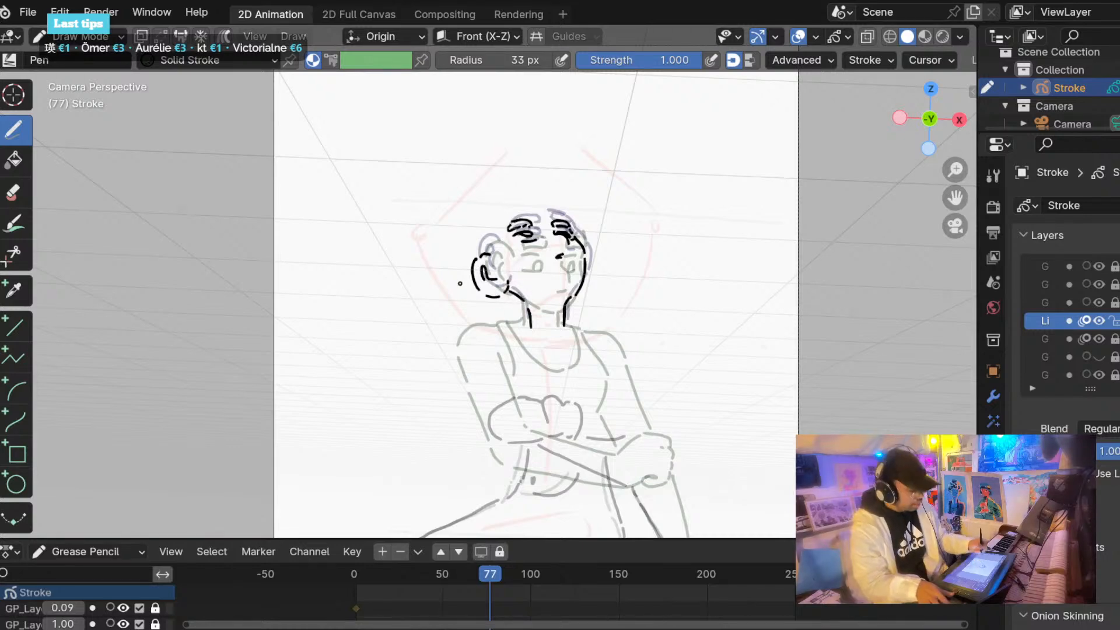
mouse_move(484, 575)
mouse_down()
mouse_move(464, 574)
mouse_move(481, 562)
mouse_up()
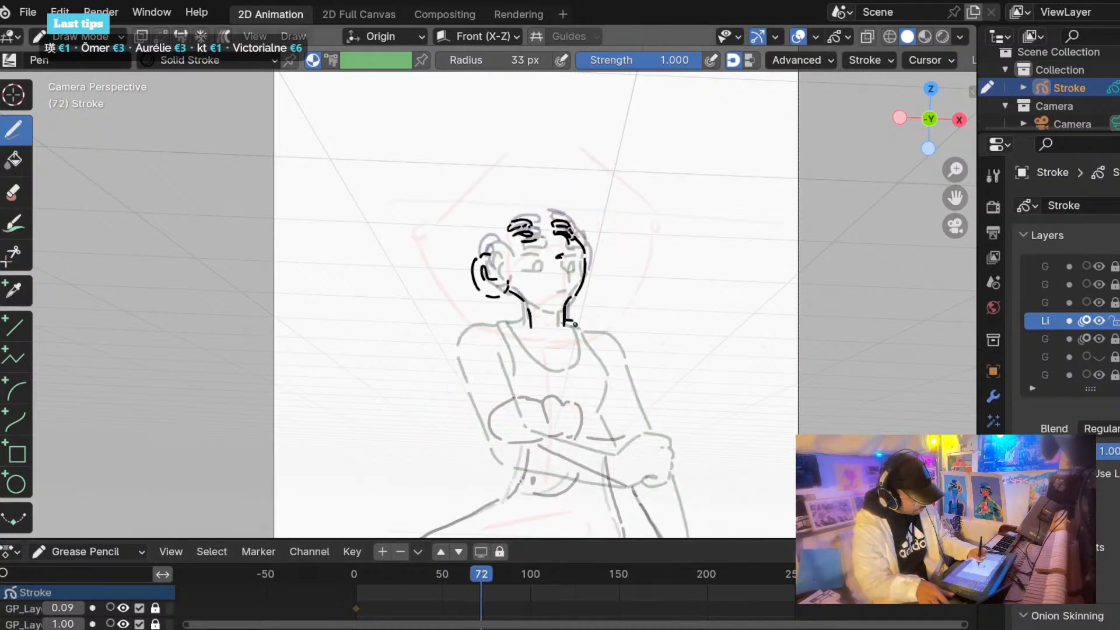
mouse_move(574, 325)
mouse_down()
mouse_move(581, 358)
mouse_move(553, 368)
mouse_move(514, 322)
mouse_up()
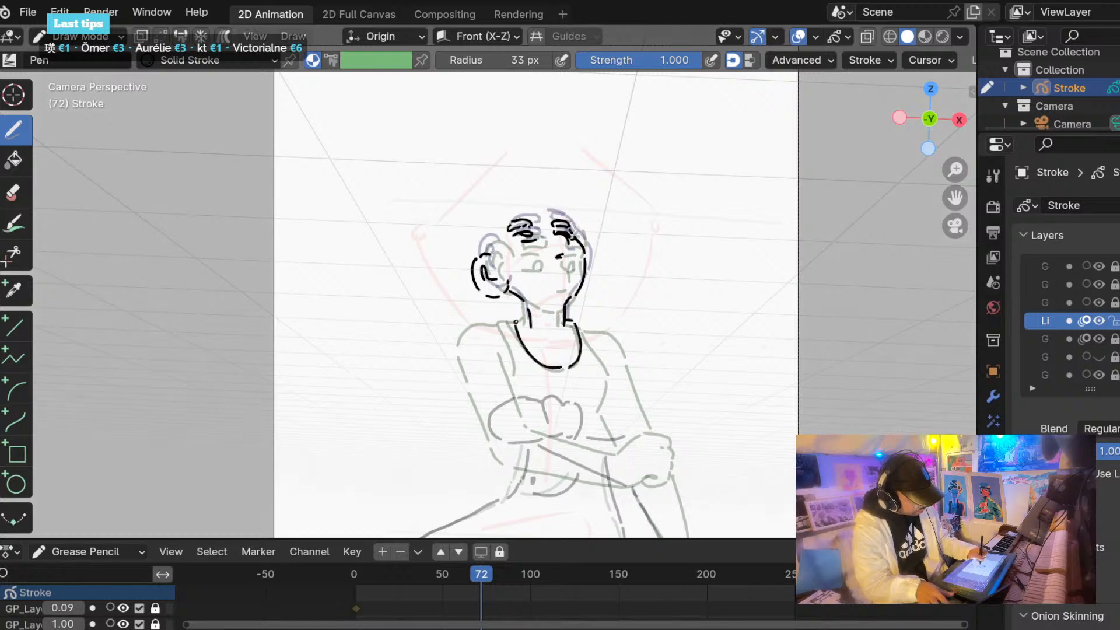
key(ctrl+z)
mouse_move(561, 368)
mouse_down()
mouse_move(541, 365)
mouse_move(505, 315)
mouse_move(509, 345)
mouse_up()
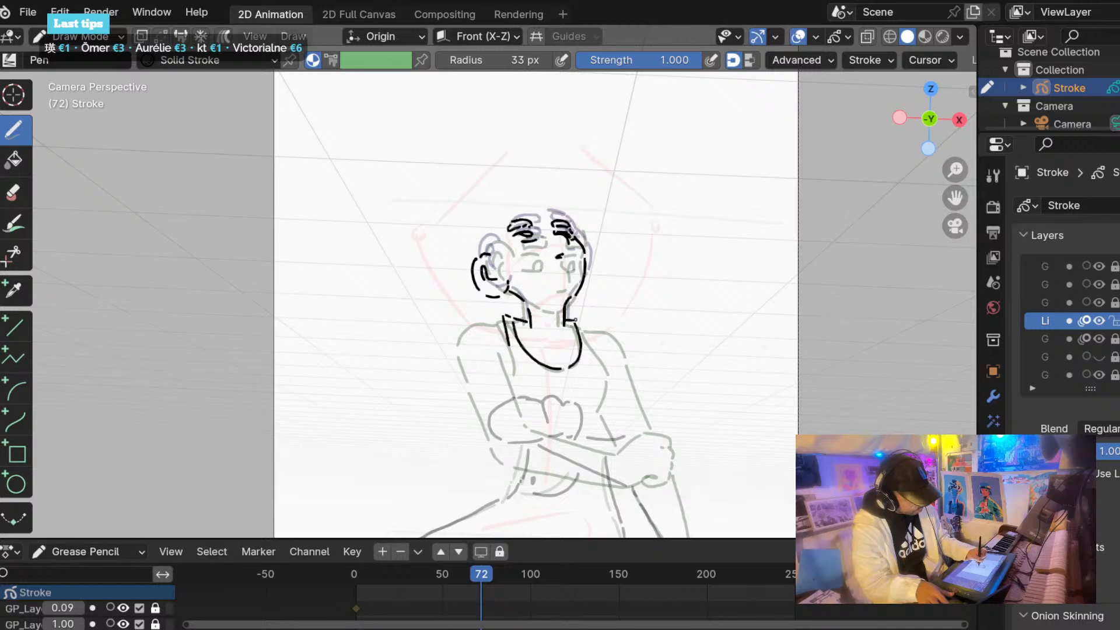
Draw the tank top's side curve below the far shoulder and the armhole line on the ear side at frame 72.
mouse_move(575, 319)
mouse_down()
mouse_move(607, 371)
mouse_move(603, 359)
mouse_move(600, 402)
mouse_up()
key(ctrl+z)
drag(505, 350, 509, 382)
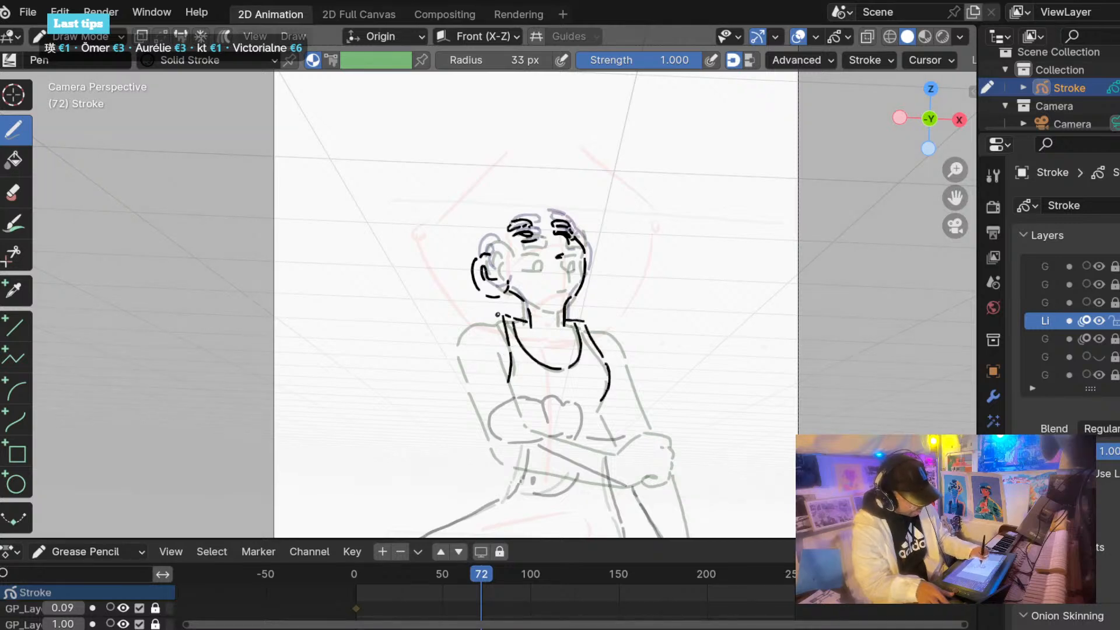
Draw the ear-side arm's inner upper line and both contours of the raised, bent arm opposite the ear at frame 72.
drag(472, 300, 430, 250)
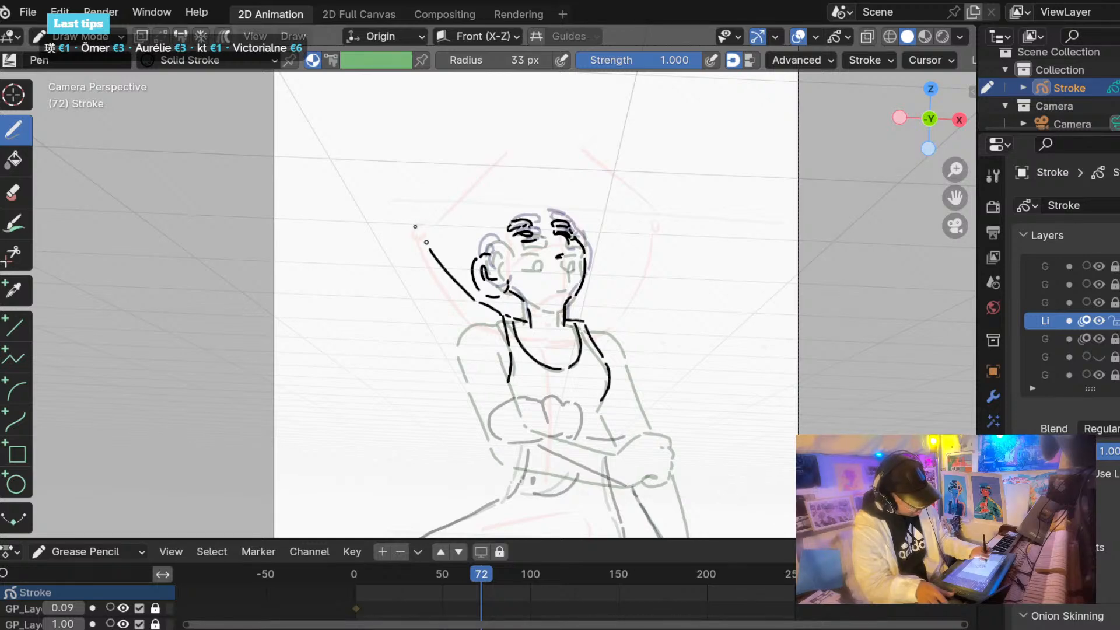
drag(587, 318, 608, 309)
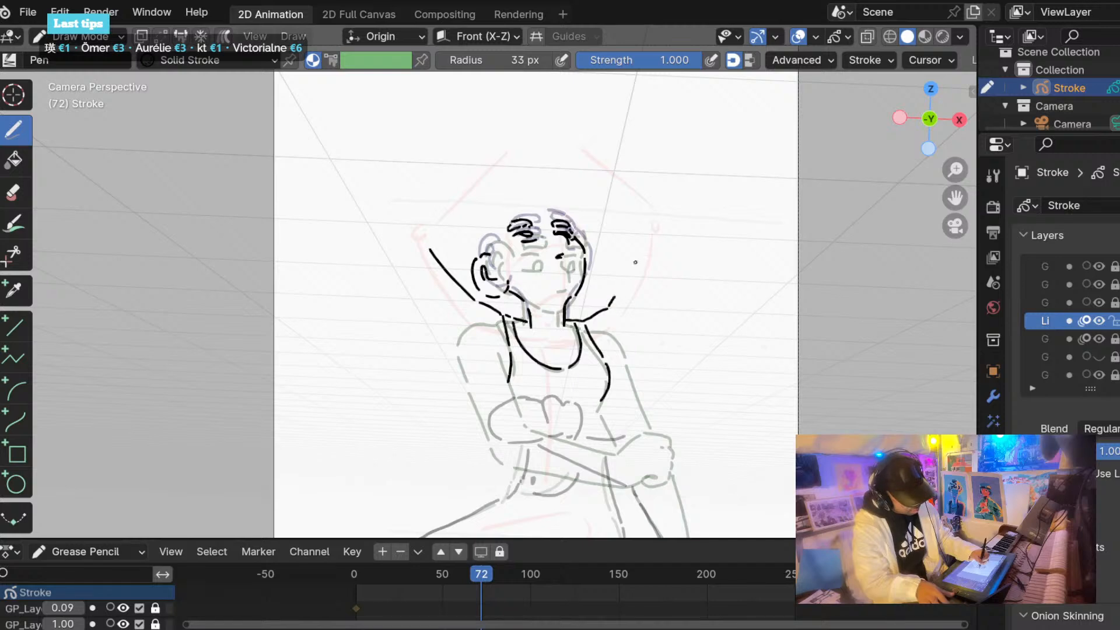
drag(609, 306, 650, 230)
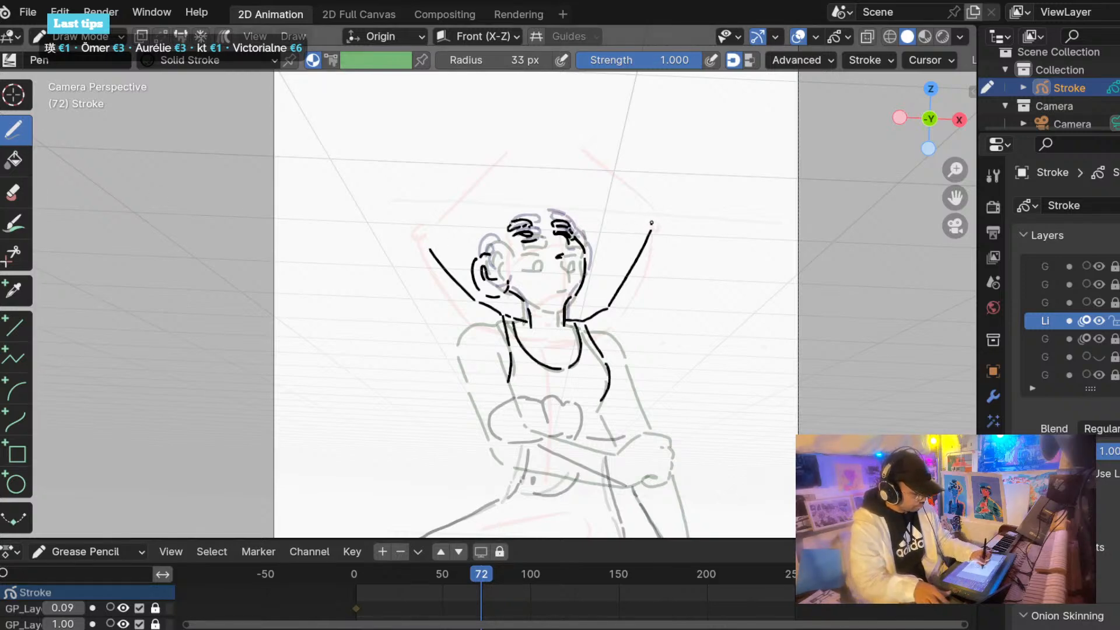
mouse_move(650, 216)
mouse_down()
mouse_move(582, 155)
mouse_move(692, 202)
mouse_up()
key(ctrl+z)
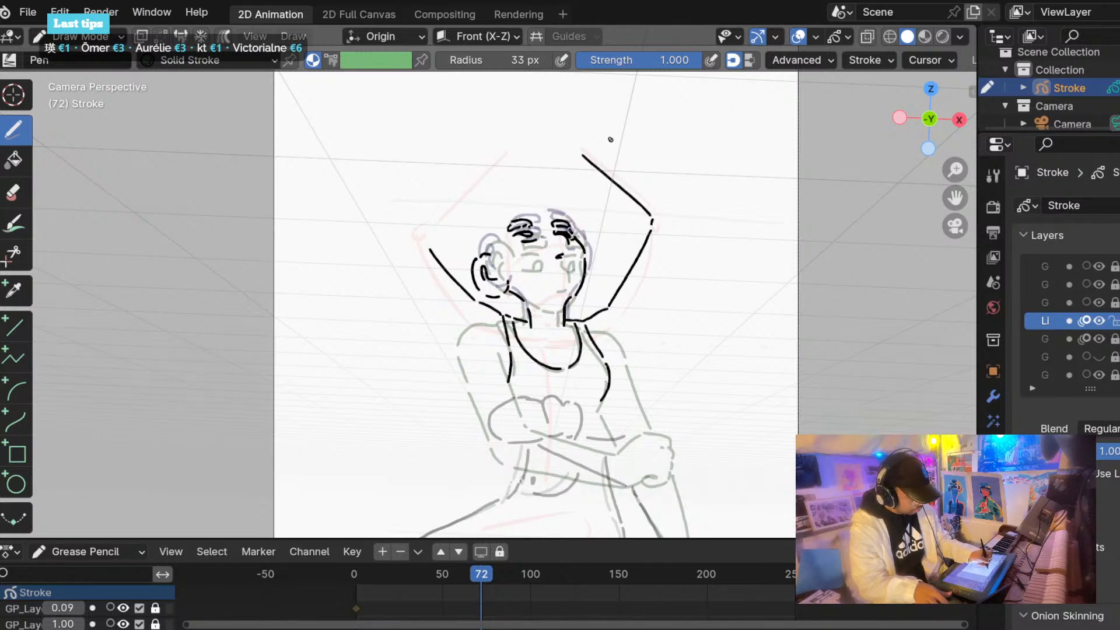
mouse_move(610, 139)
mouse_down()
mouse_move(688, 196)
mouse_move(693, 213)
mouse_move(618, 361)
mouse_up()
scroll(377, 349, down, 3)
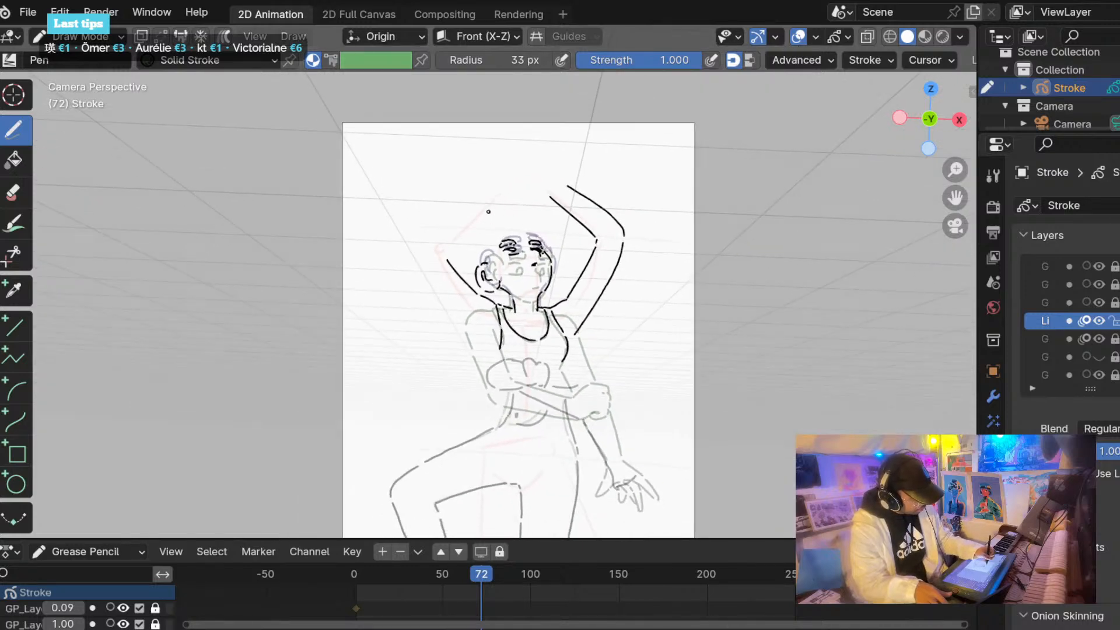
Complete the raised arm on the ear side, and add the tank top's hem and the waist lines at frame 72.
drag(496, 206, 452, 259)
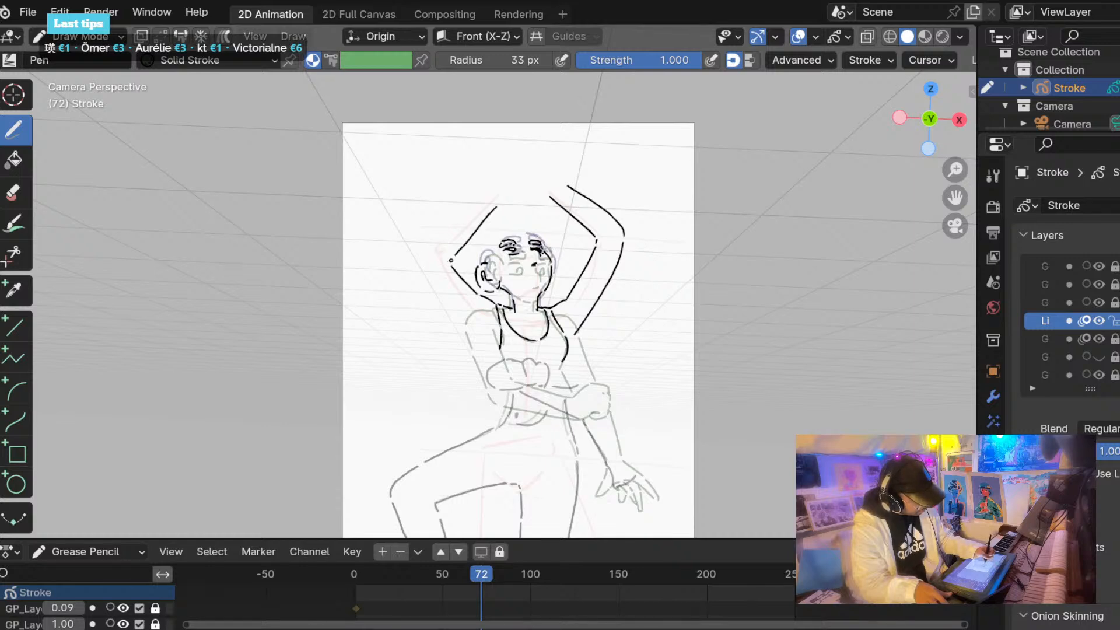
mouse_move(477, 198)
mouse_down()
mouse_move(419, 267)
mouse_move(488, 355)
mouse_up()
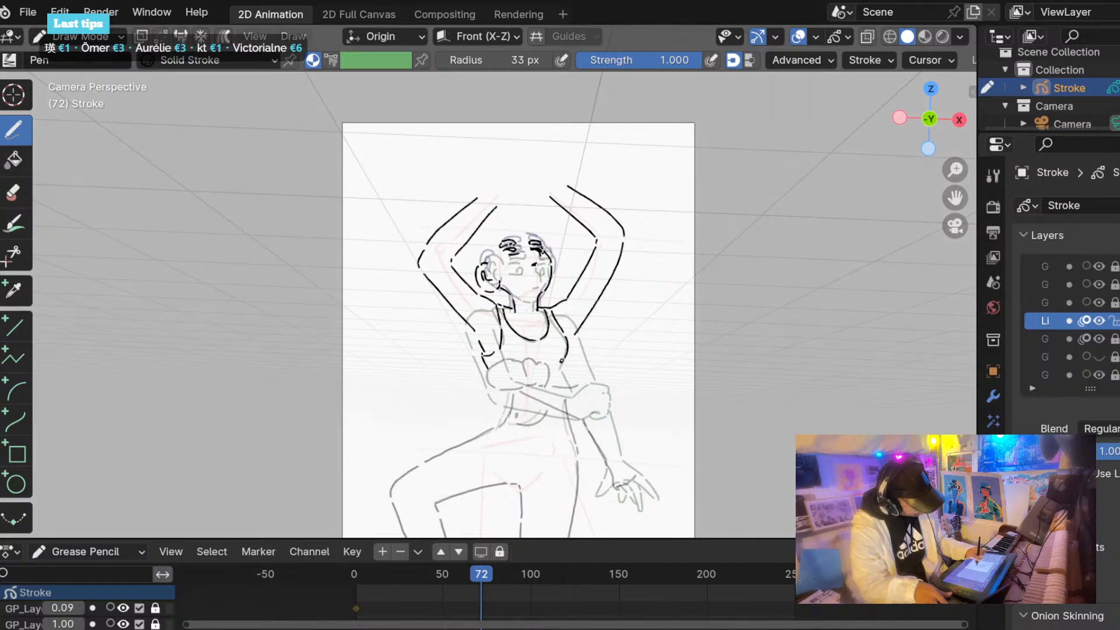
mouse_move(565, 357)
mouse_down()
mouse_move(557, 368)
mouse_move(491, 370)
mouse_move(492, 398)
mouse_move(495, 417)
mouse_move(557, 383)
mouse_move(567, 418)
mouse_up()
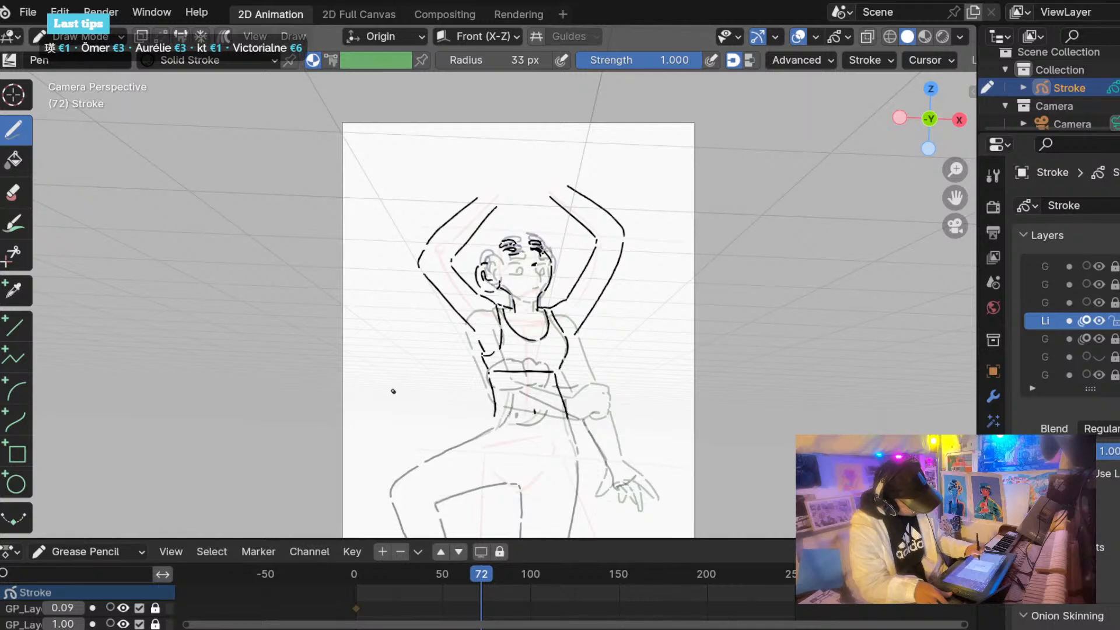
Erase and redraw both forearm lines of the arm opposite the ear, and start the ear-side hand at its wrist at frame 72.
ctrl+middle_drag(393, 391, 395, 395)
ctrl+drag(560, 203, 591, 238)
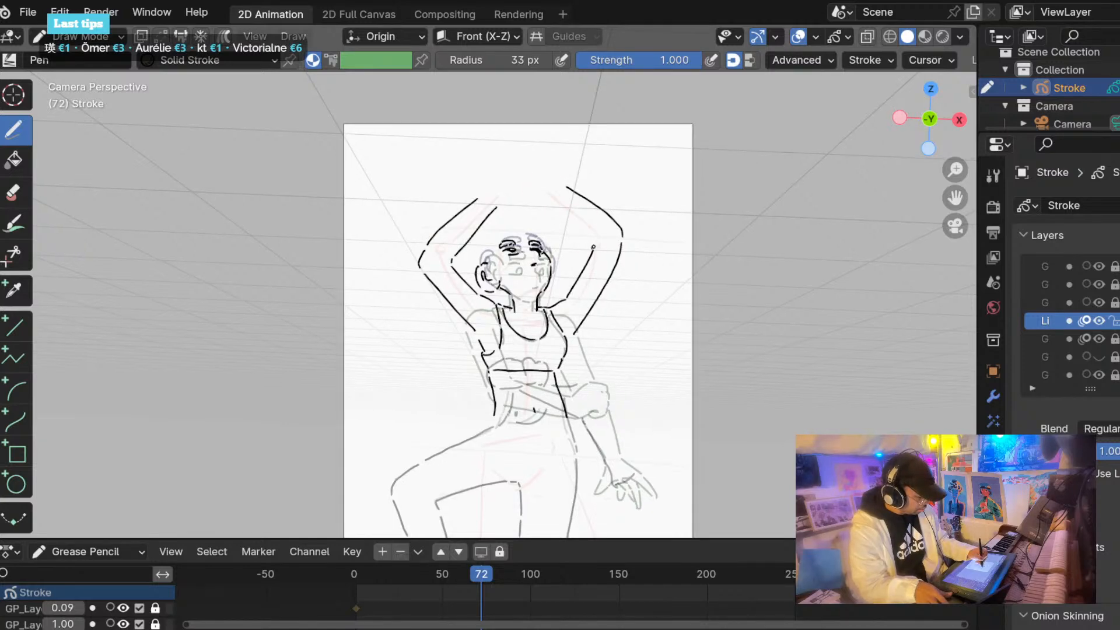
drag(544, 203, 588, 244)
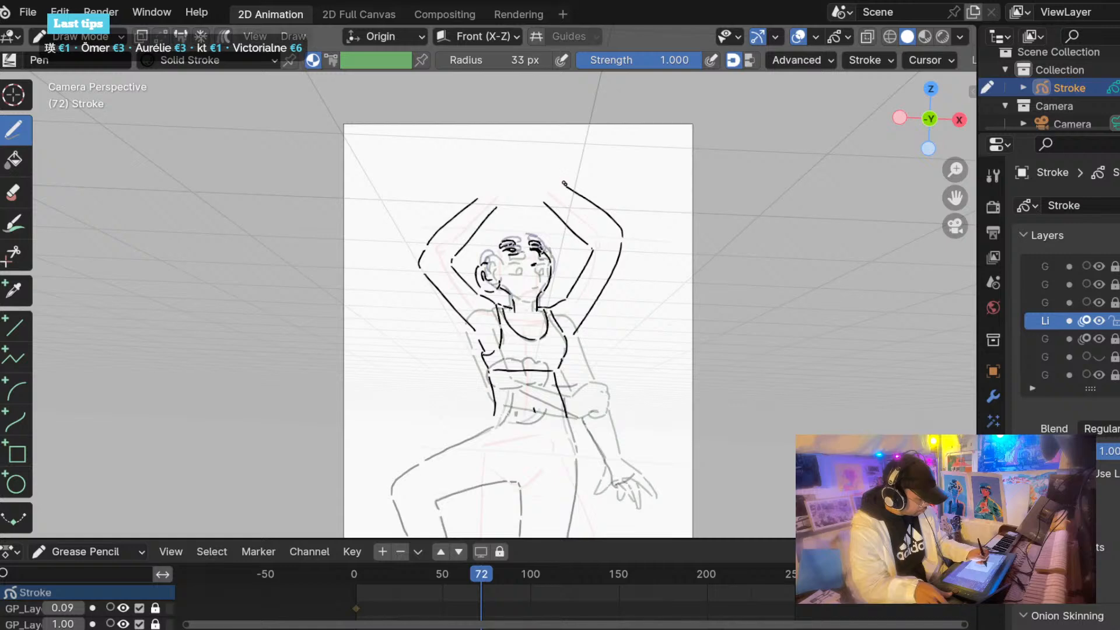
ctrl+drag(567, 188, 618, 236)
drag(565, 190, 621, 248)
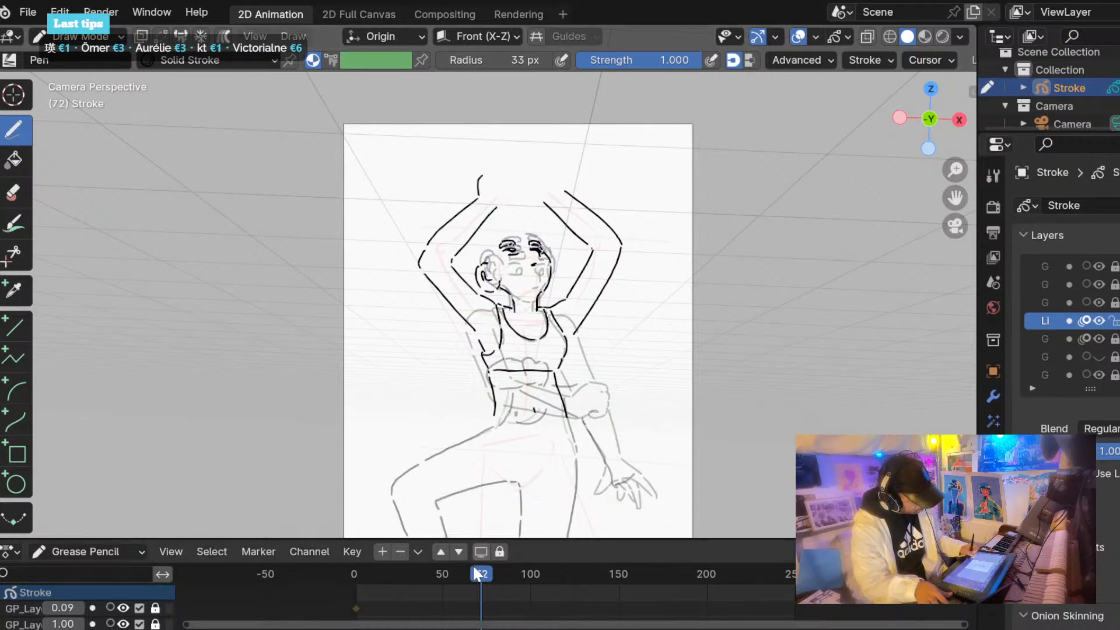
Go to frame 85 and sketch the shoulder line and the bent raised arm opposite the ear.
mouse_move(472, 564)
mouse_down()
mouse_move(418, 563)
mouse_move(541, 576)
mouse_move(492, 572)
mouse_move(503, 572)
mouse_up()
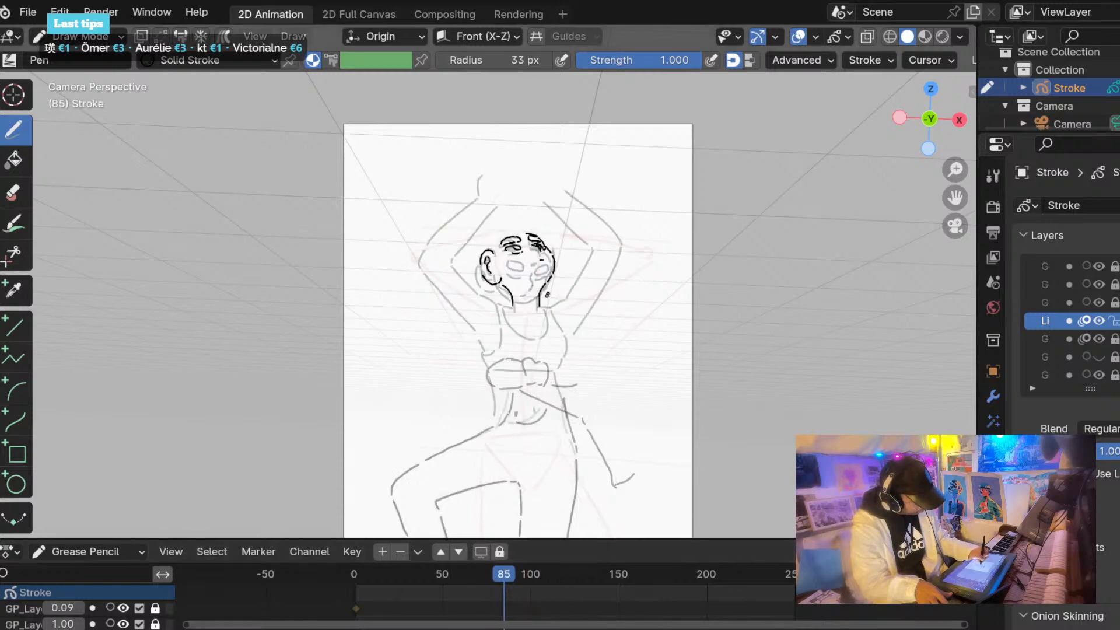
mouse_move(539, 295)
mouse_down()
mouse_move(540, 305)
mouse_move(622, 277)
mouse_move(558, 241)
mouse_up()
key(ctrl+z)
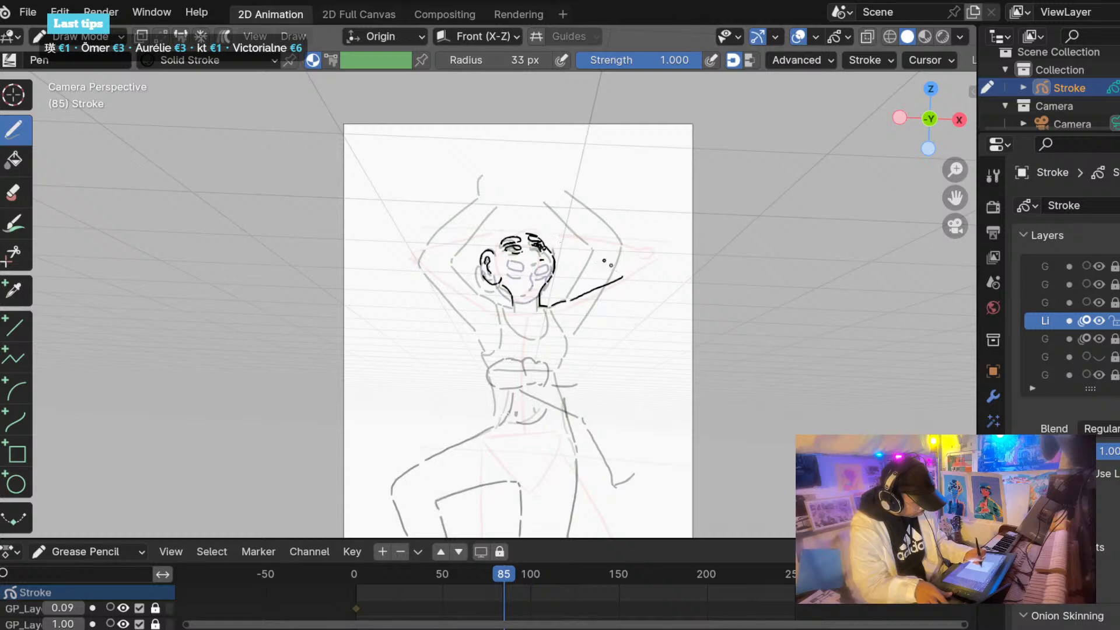
mouse_move(620, 274)
mouse_down()
mouse_move(558, 232)
mouse_move(609, 237)
mouse_move(659, 277)
mouse_move(557, 233)
mouse_move(564, 241)
mouse_up()
drag(655, 287, 651, 291)
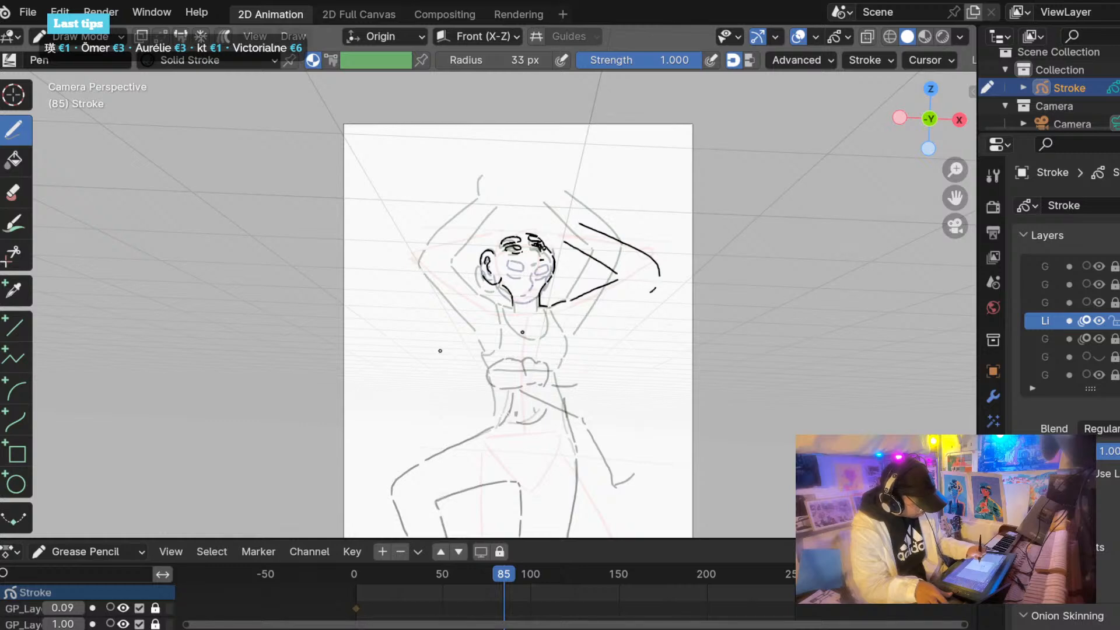
Erase the arm opposite the ear at frame 85 and redraw both its upper-arm and forearm contours at a steeper angle.
mouse_move(563, 221)
ctrl+mouse_down()
mouse_move(638, 262)
mouse_move(568, 296)
ctrl+mouse_up()
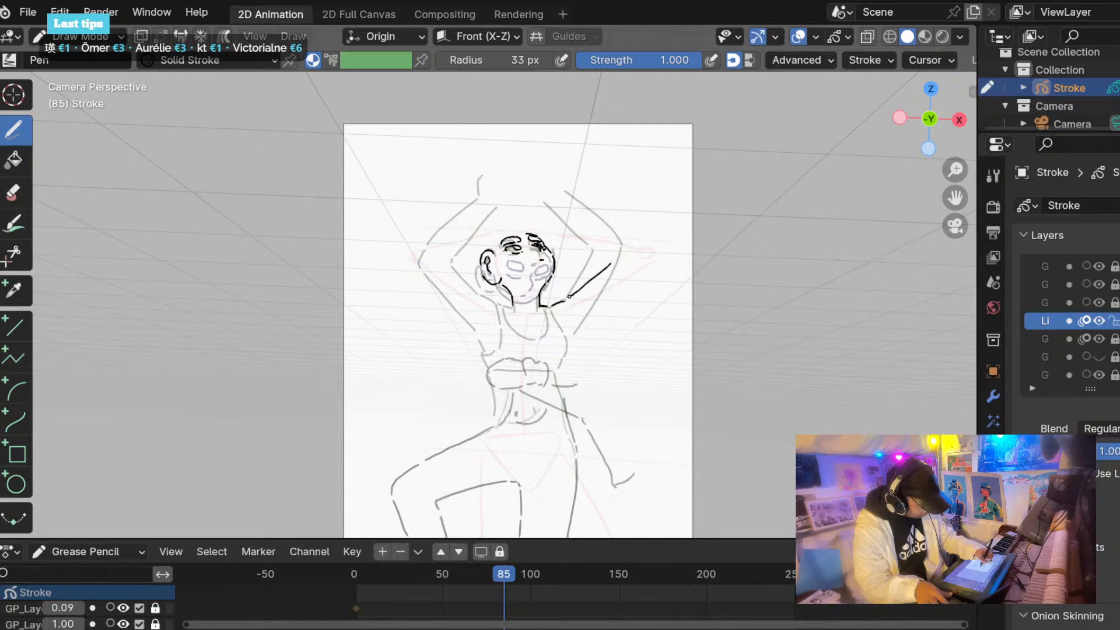
drag(645, 266, 579, 331)
key(ctrl+z)
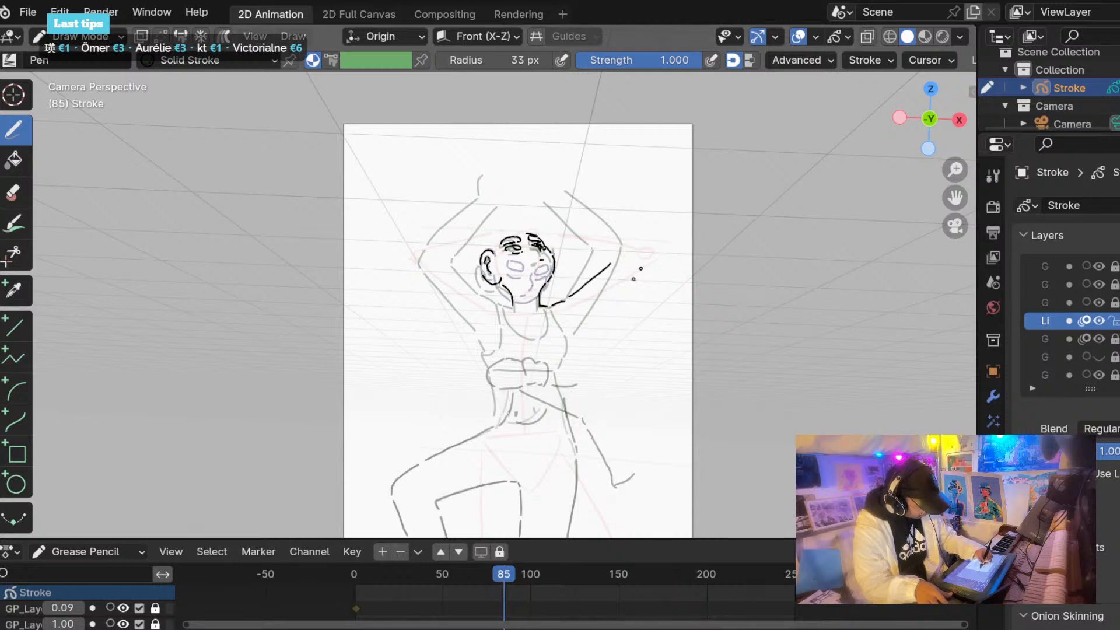
drag(641, 269, 576, 330)
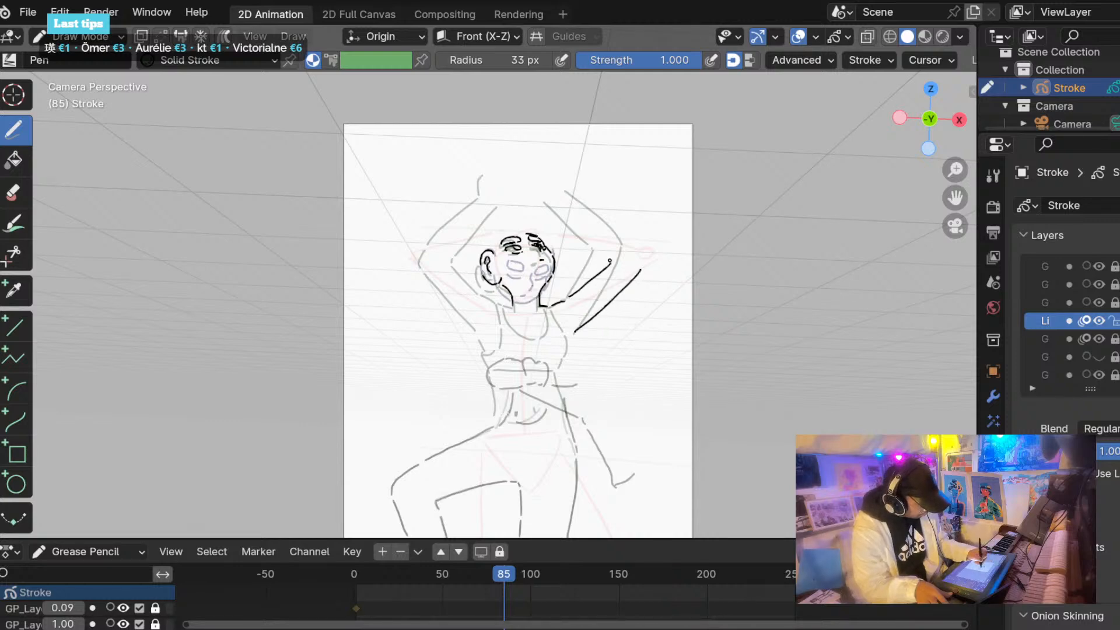
drag(607, 258, 571, 221)
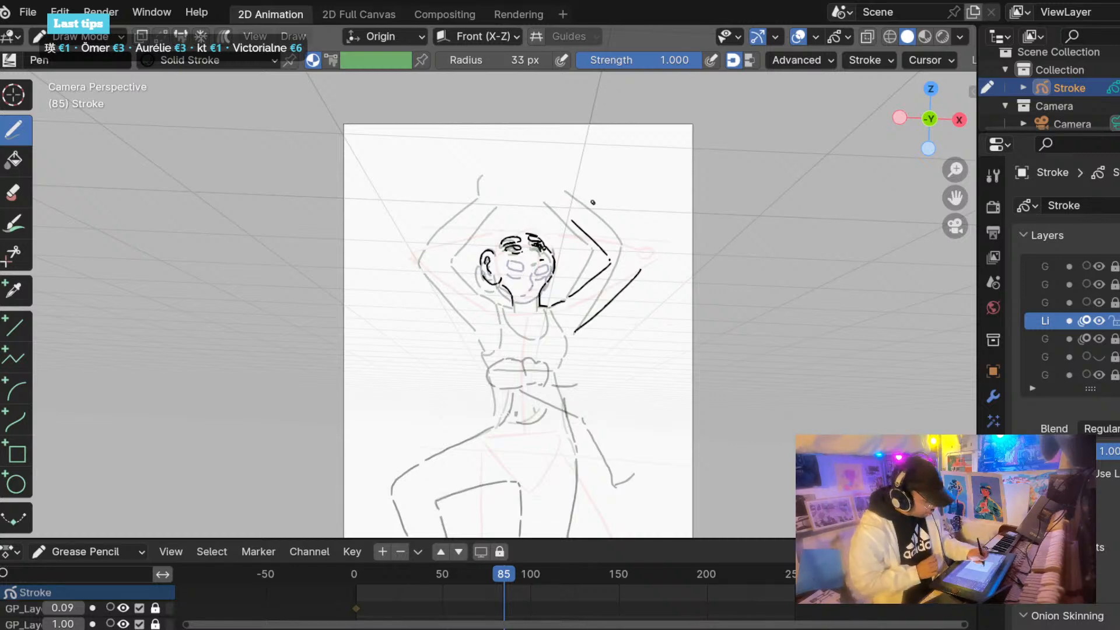
drag(593, 211, 641, 252)
key(ctrl+z)
drag(594, 211, 644, 266)
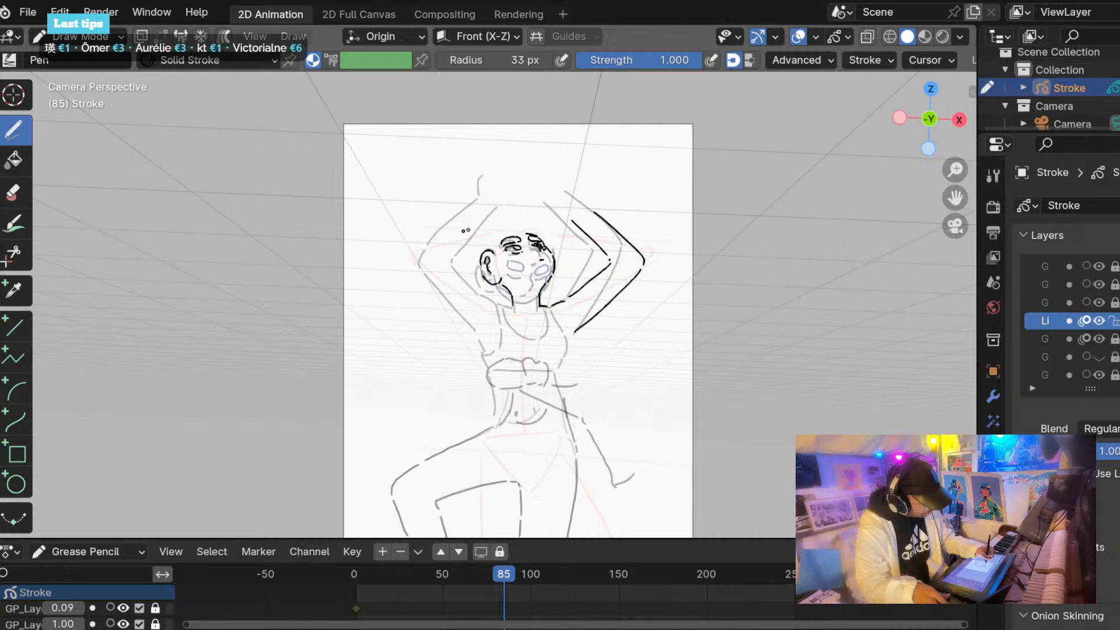
Draw the bent raised arm on the ear side and the tank top's neckline, armhole and side curves at frame 85.
mouse_move(478, 227)
mouse_down()
mouse_move(412, 257)
mouse_move(419, 272)
mouse_up()
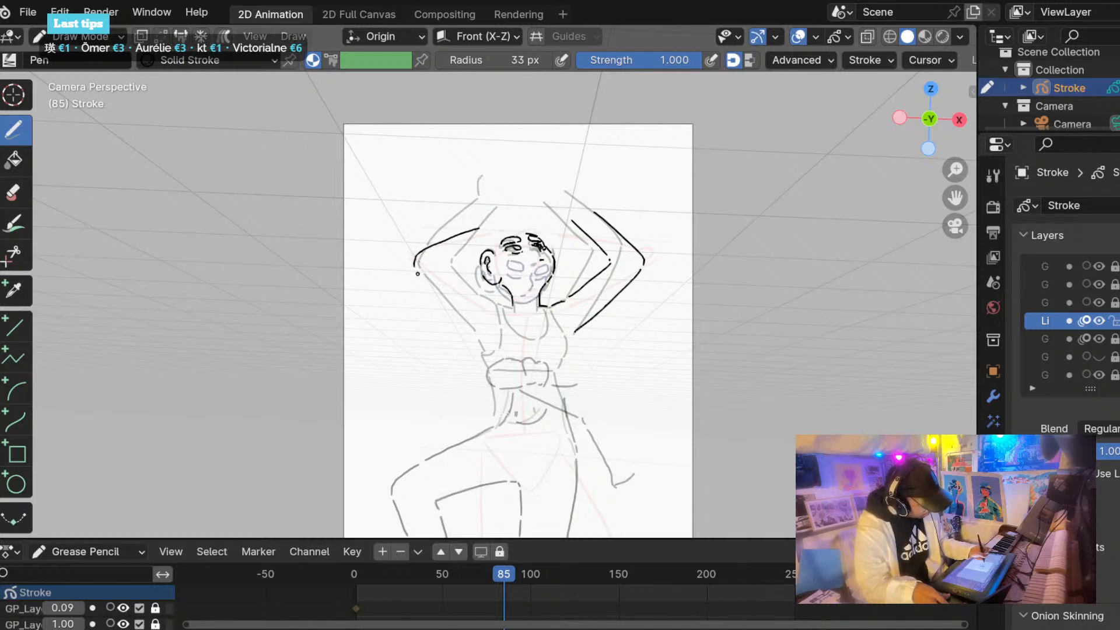
key(ctrl+z)
mouse_move(432, 247)
mouse_down()
mouse_move(417, 255)
mouse_move(467, 322)
mouse_up()
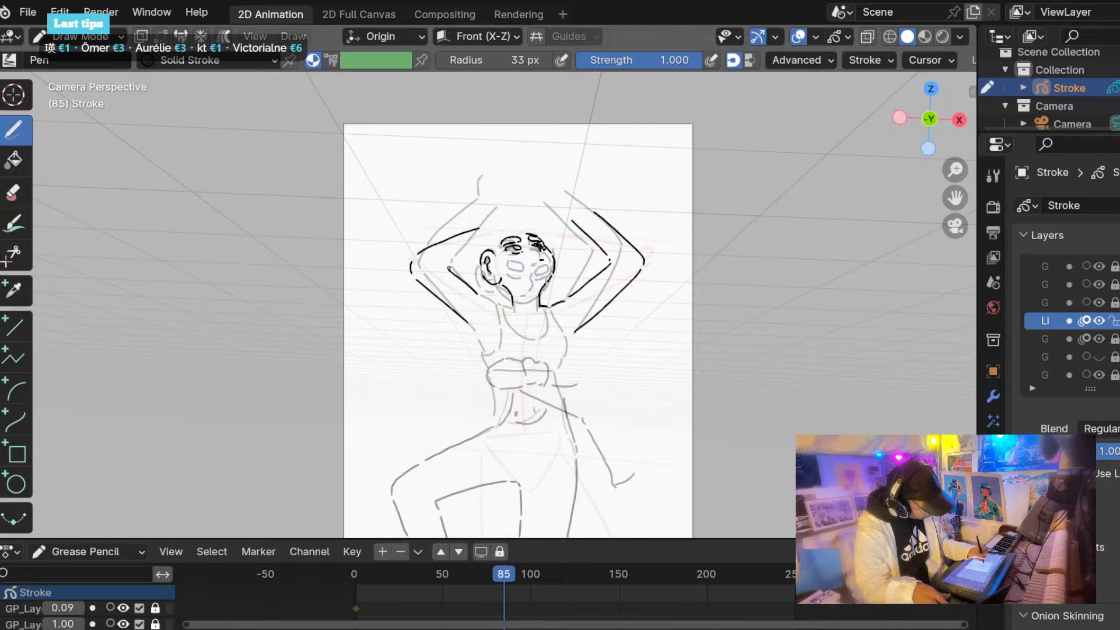
mouse_move(476, 294)
mouse_down()
mouse_move(449, 267)
mouse_move(484, 248)
mouse_up()
key(ctrl+z)
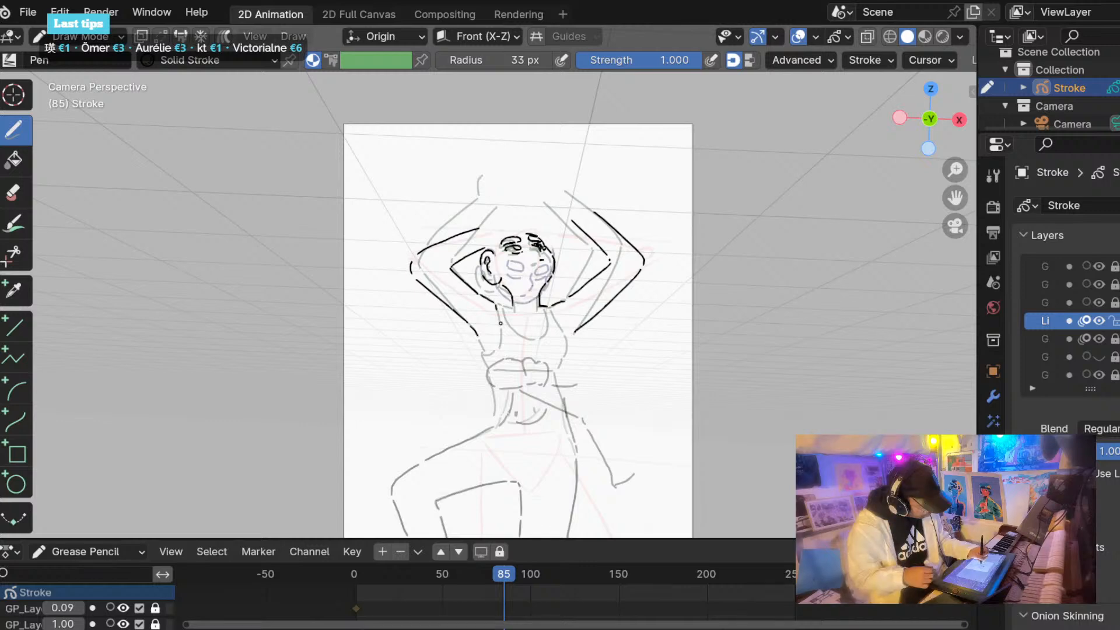
mouse_move(496, 305)
mouse_down()
mouse_move(538, 336)
mouse_move(545, 305)
mouse_move(560, 364)
mouse_up()
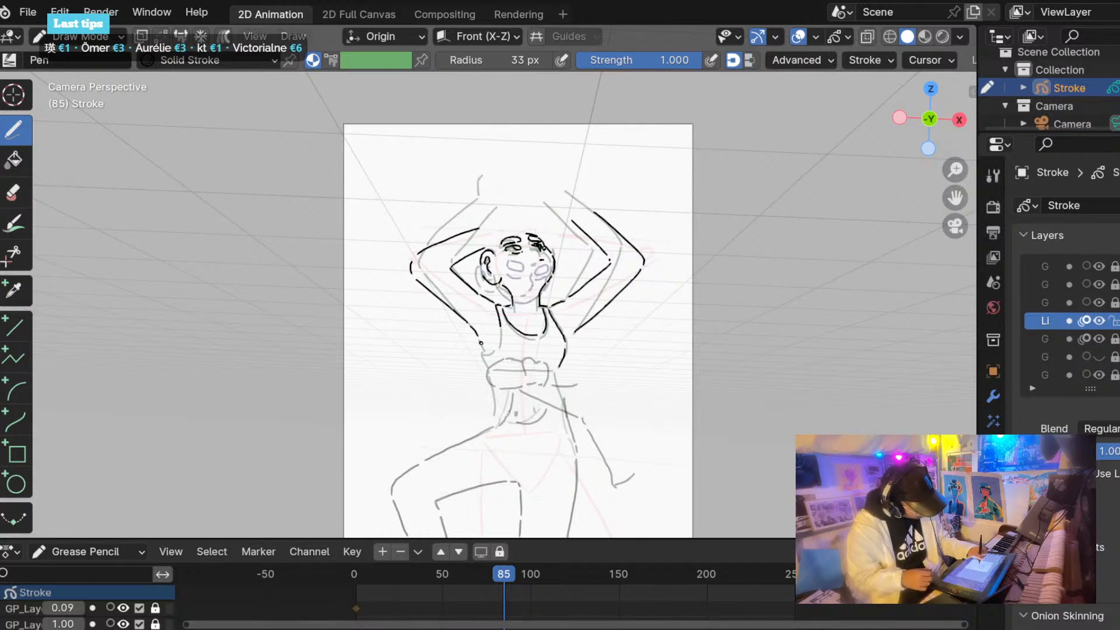
drag(480, 331, 485, 358)
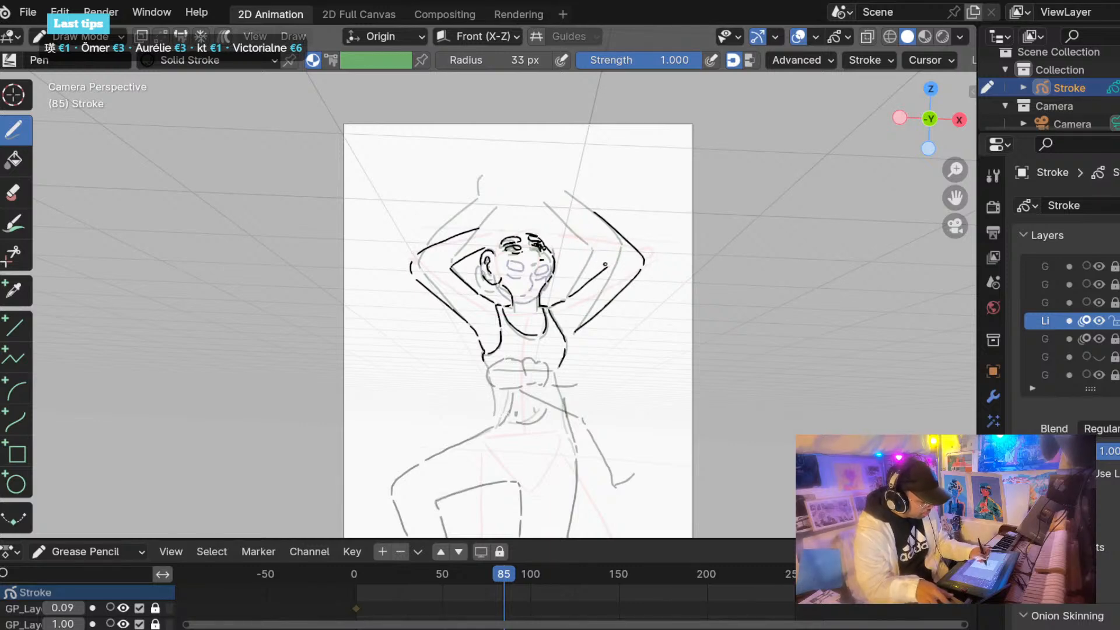
Redraw the forearm opposite the ear at frame 85 with flatter contours reaching toward the top of the head, erasing the excess at the wrist.
mouse_move(600, 262)
mouse_down()
mouse_move(554, 234)
mouse_move(609, 226)
mouse_move(636, 247)
mouse_move(563, 216)
mouse_up()
ctrl+click(642, 254)
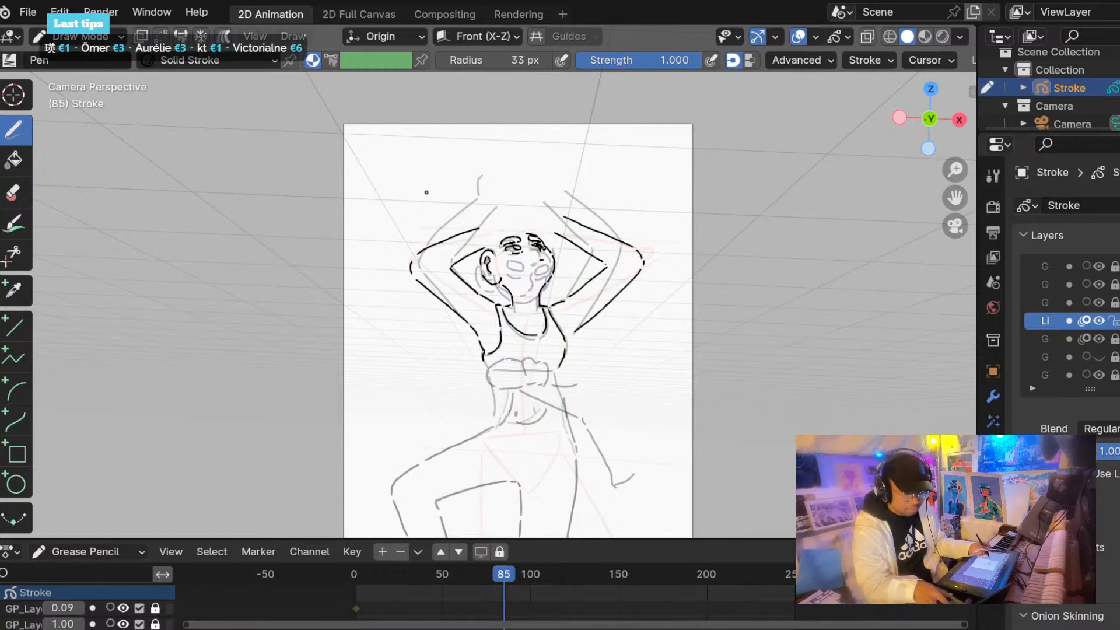
ctrl+click(564, 215)
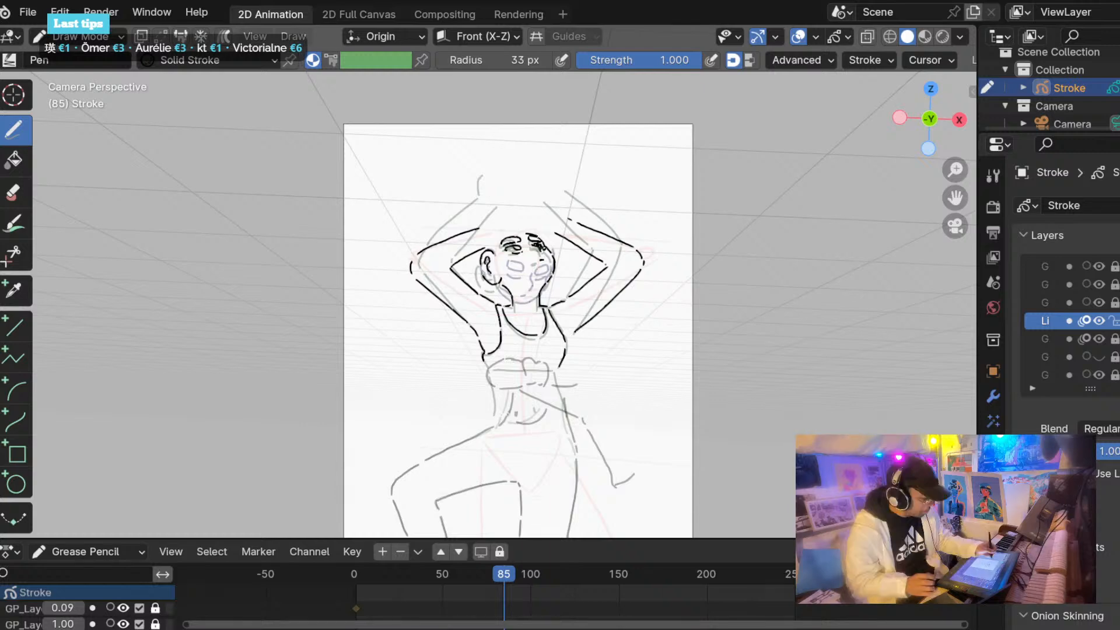
ctrl+drag(554, 233, 595, 254)
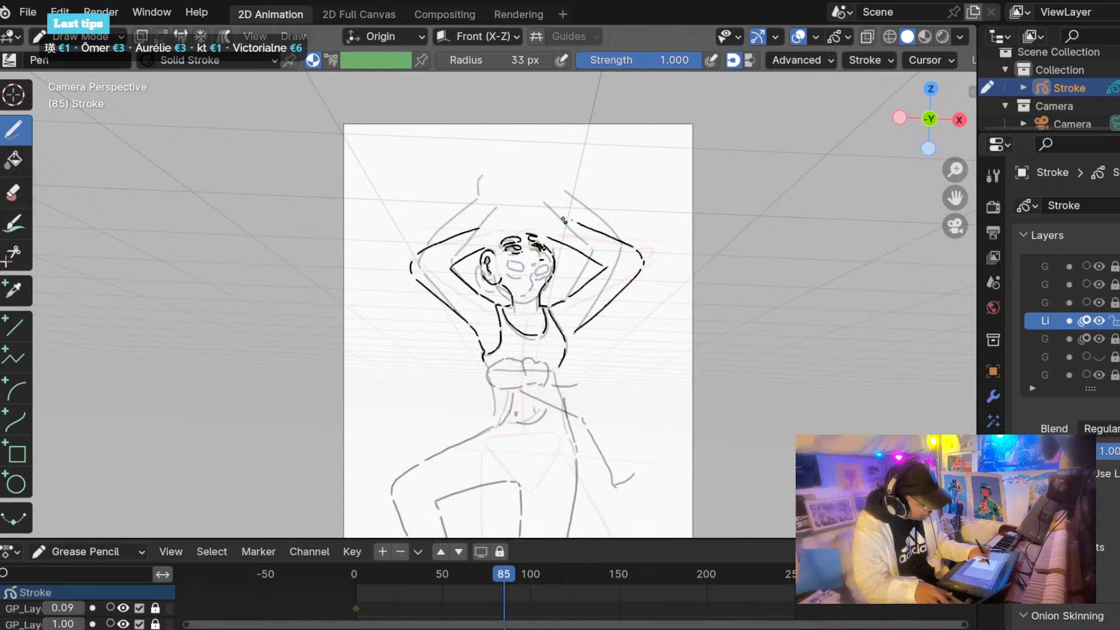
mouse_move(564, 220)
ctrl+mouse_down()
mouse_move(630, 245)
mouse_move(564, 220)
ctrl+mouse_up()
key(ctrl+z)
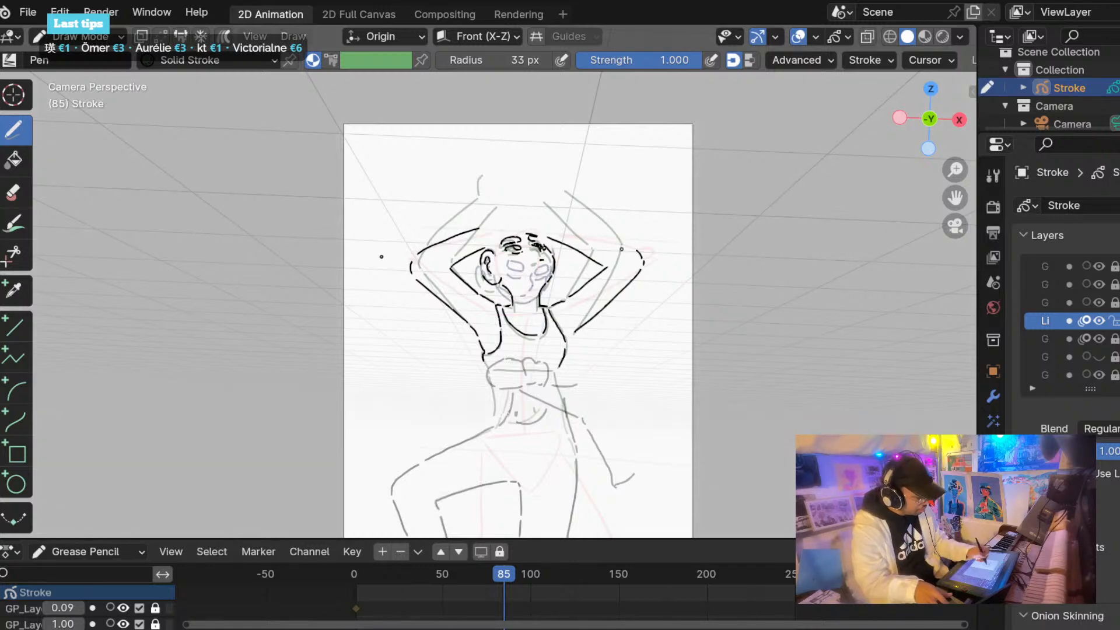
drag(630, 246, 564, 221)
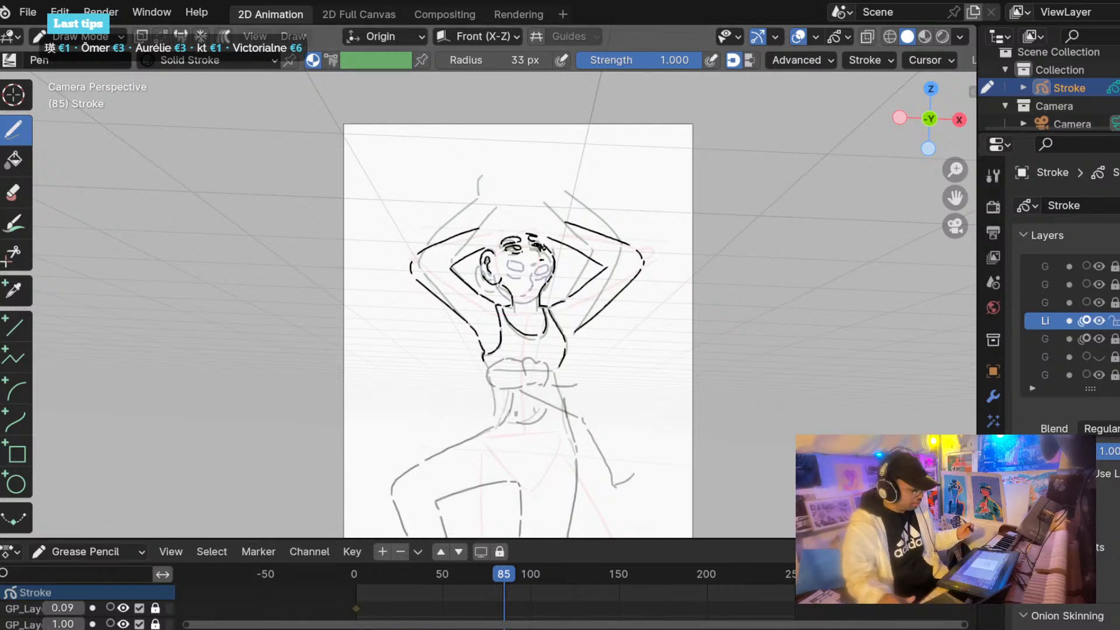
Go to frame 93 and draw the wrist strokes of both raised forearms reaching toward the top of the head.
mouse_move(503, 569)
mouse_down()
mouse_move(438, 562)
mouse_move(559, 565)
mouse_move(355, 561)
mouse_move(533, 568)
mouse_move(361, 561)
mouse_move(510, 567)
mouse_move(529, 558)
mouse_move(495, 556)
mouse_move(544, 548)
mouse_move(516, 550)
mouse_up()
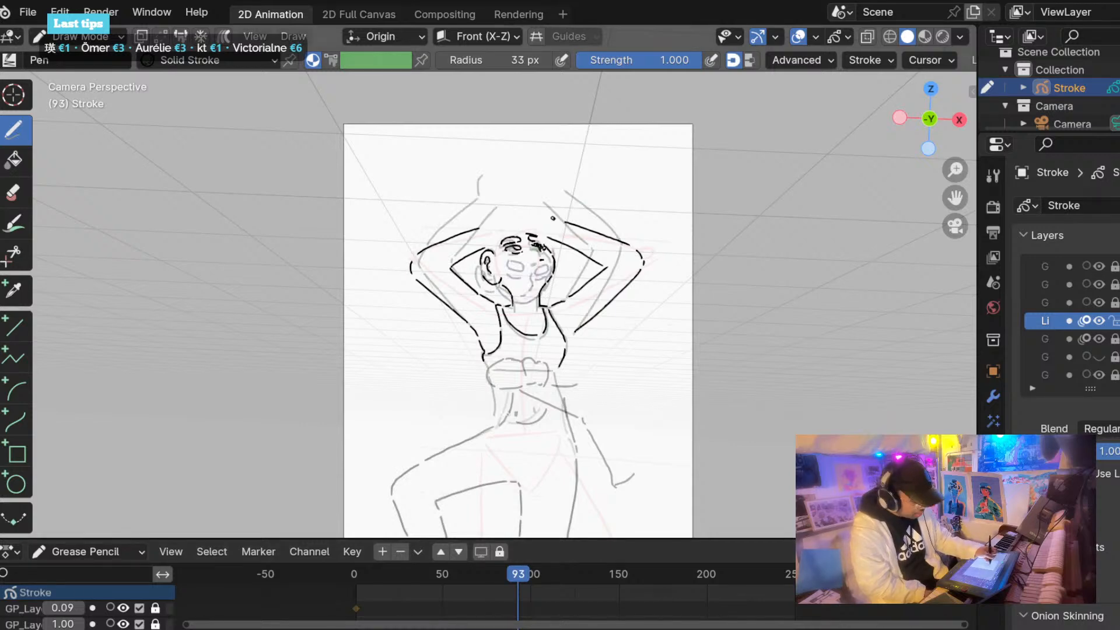
scroll(450, 282, up, 3)
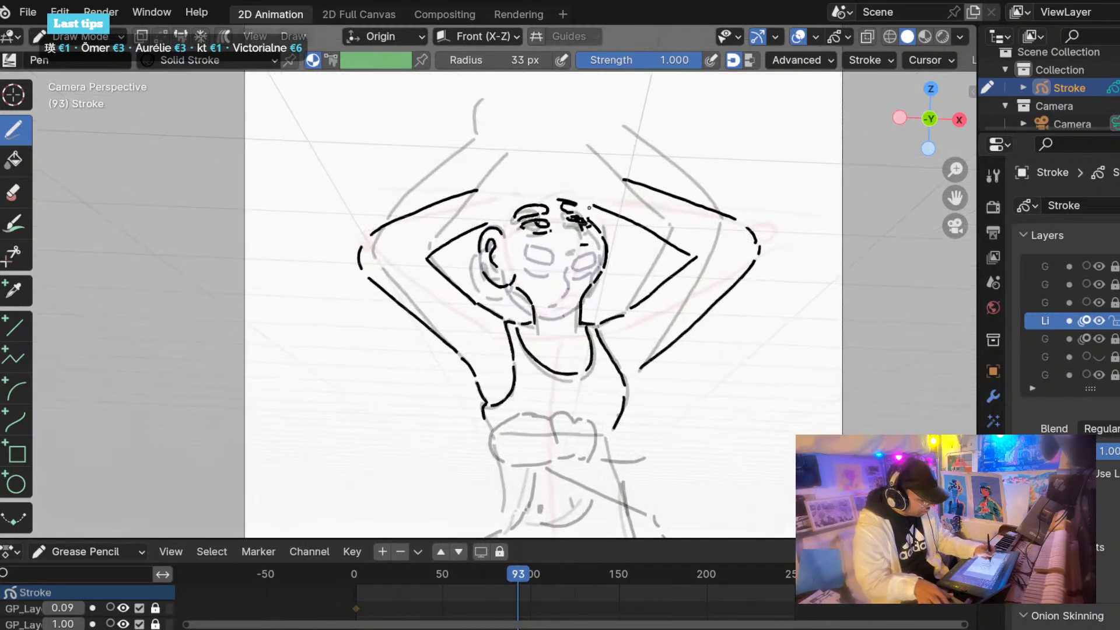
drag(612, 173, 571, 183)
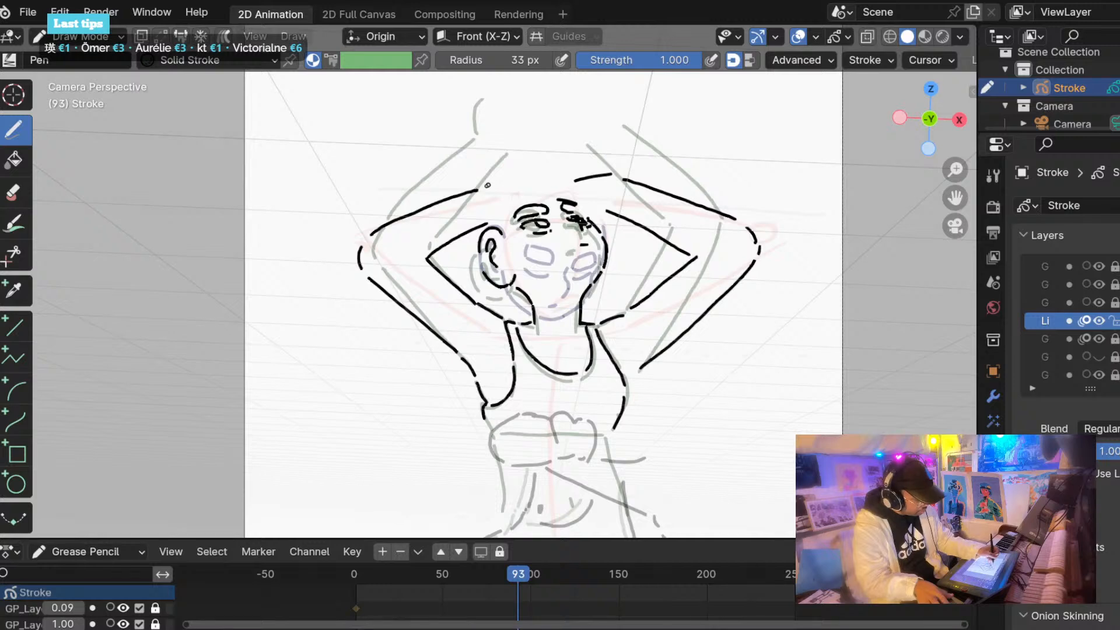
drag(479, 189, 511, 168)
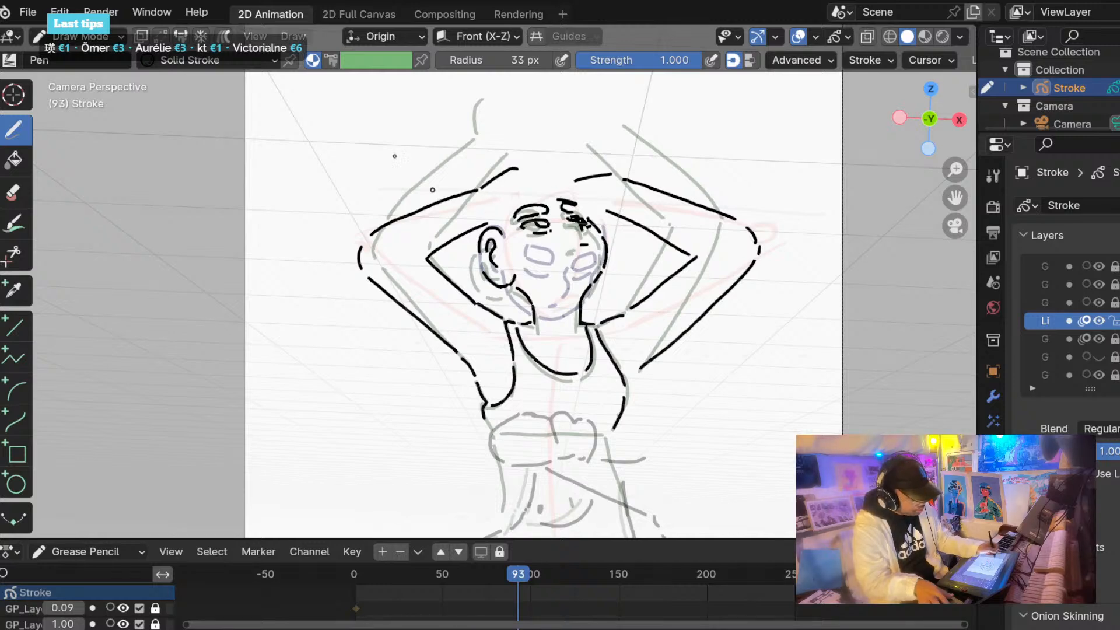
key(ctrl+z)
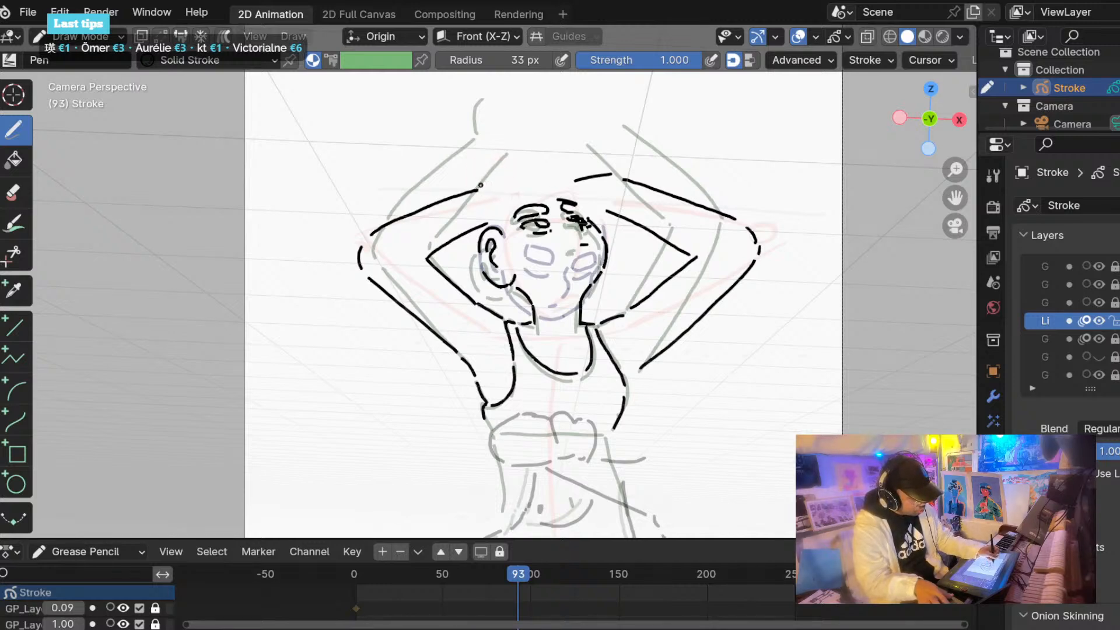
drag(480, 189, 509, 166)
drag(490, 222, 515, 208)
key(ctrl+z)
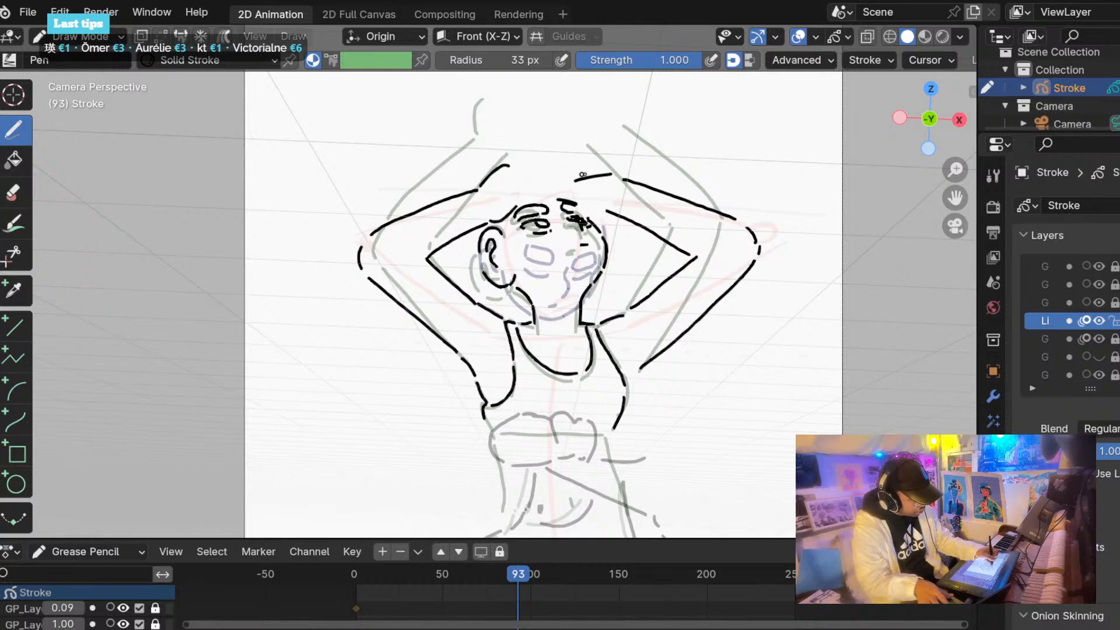
Erase the wrist stroke opposite the ear at frame 93 and redraw it as a bent, pointed contour above the head.
mouse_move(577, 179)
ctrl+mouse_down()
mouse_move(612, 174)
mouse_move(590, 147)
ctrl+mouse_up()
key(ctrl+z)
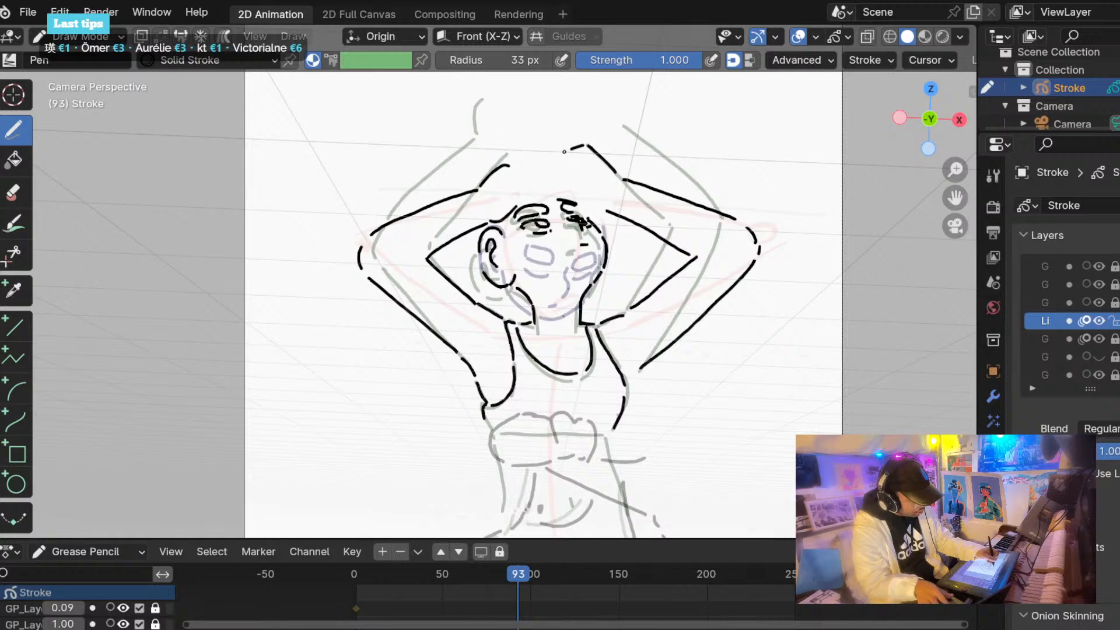
key(ctrl+z)
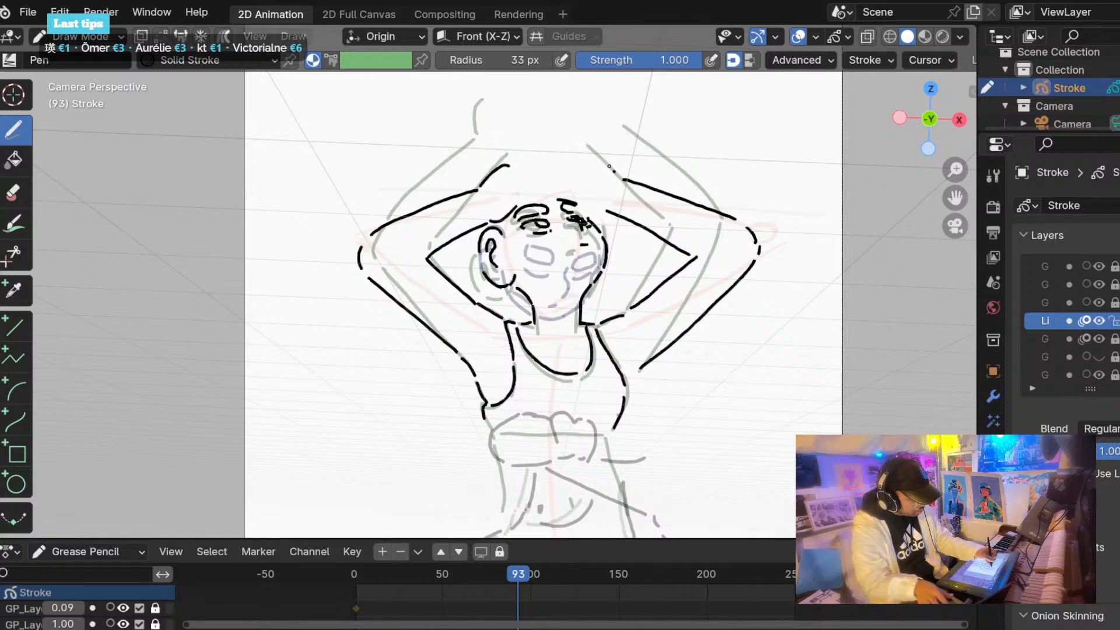
mouse_move(616, 174)
mouse_down()
mouse_move(578, 148)
mouse_move(557, 167)
mouse_up()
scroll(525, 292, down, 2)
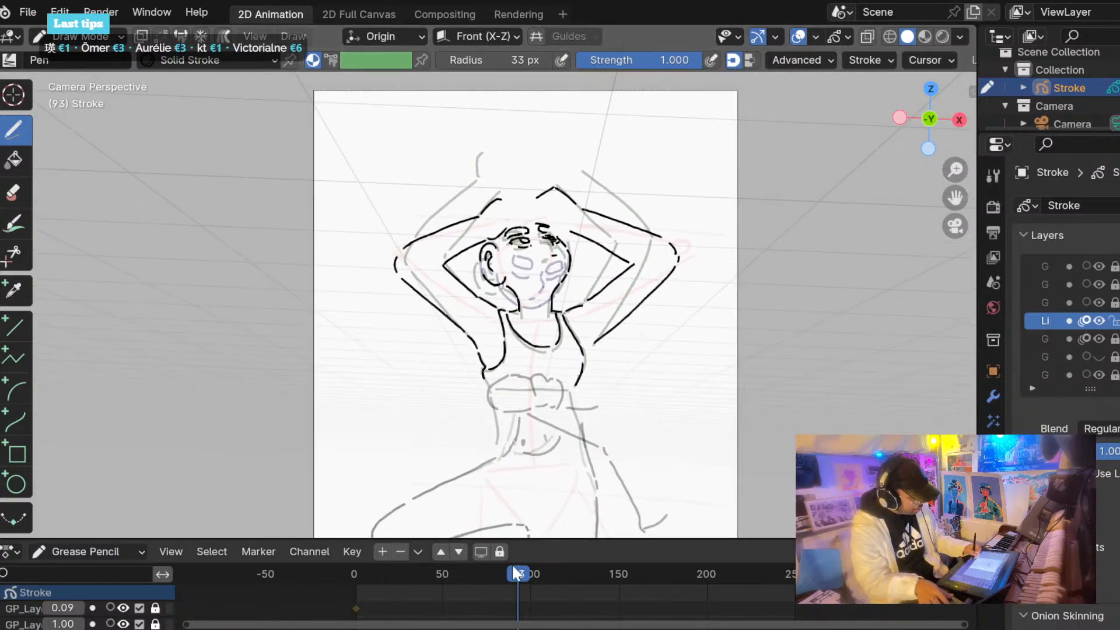
Go to frame 100 and draw the shoulder curves, armholes and underarm strokes on both sides of the neck.
mouse_move(514, 572)
mouse_down()
mouse_move(543, 572)
mouse_move(518, 574)
mouse_move(530, 573)
mouse_up()
drag(600, 312, 569, 299)
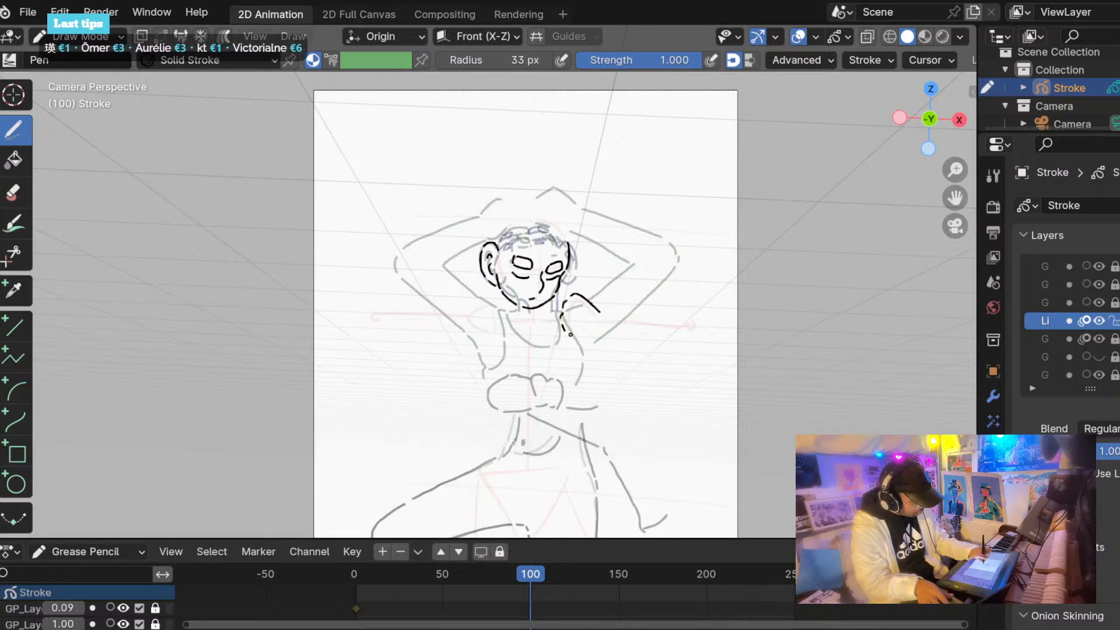
key(ctrl+z)
drag(570, 337, 590, 340)
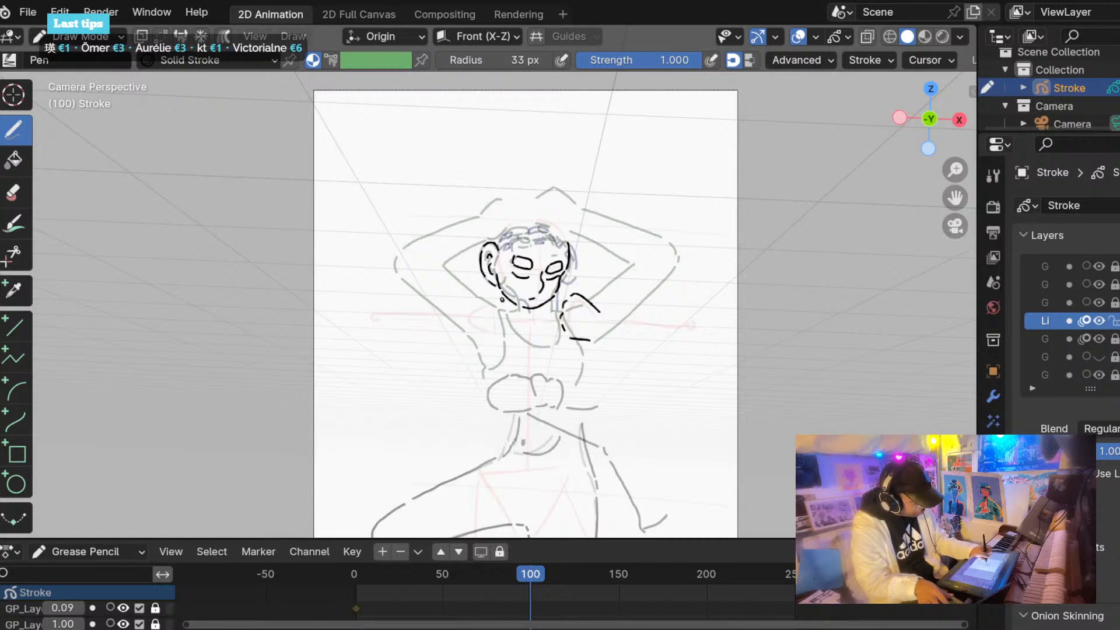
drag(499, 298, 503, 327)
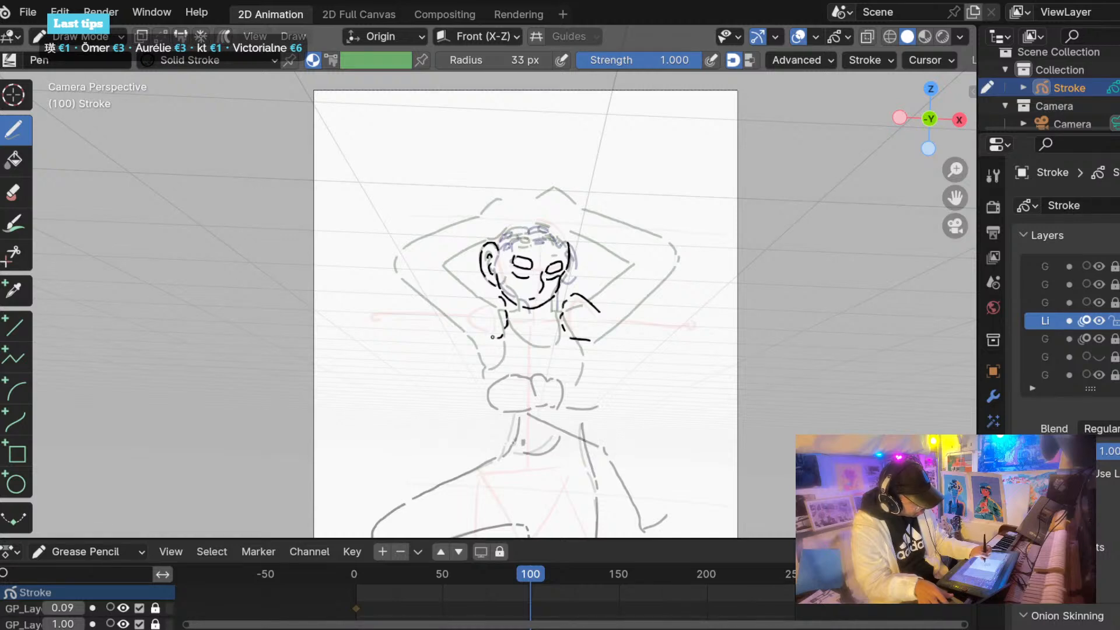
mouse_move(499, 338)
mouse_down()
mouse_move(480, 331)
mouse_move(467, 301)
mouse_up()
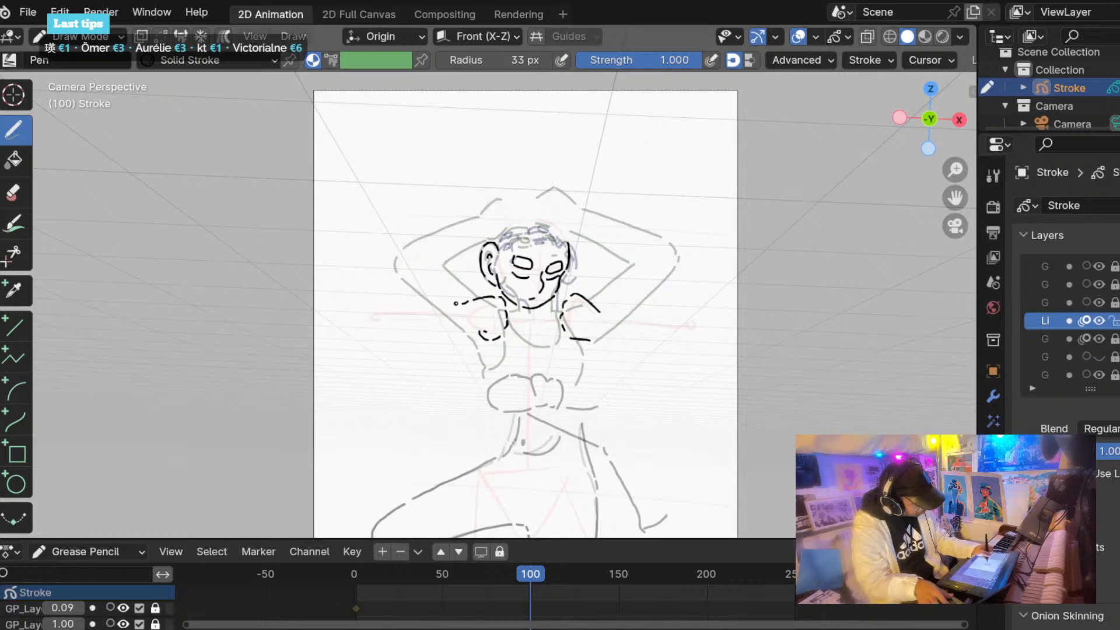
Draw both horizontally outstretched upper arms at frame 100, with upper and lower contours and rounded elbows.
mouse_move(455, 303)
mouse_down()
mouse_move(383, 301)
mouse_move(368, 314)
mouse_move(387, 335)
mouse_up()
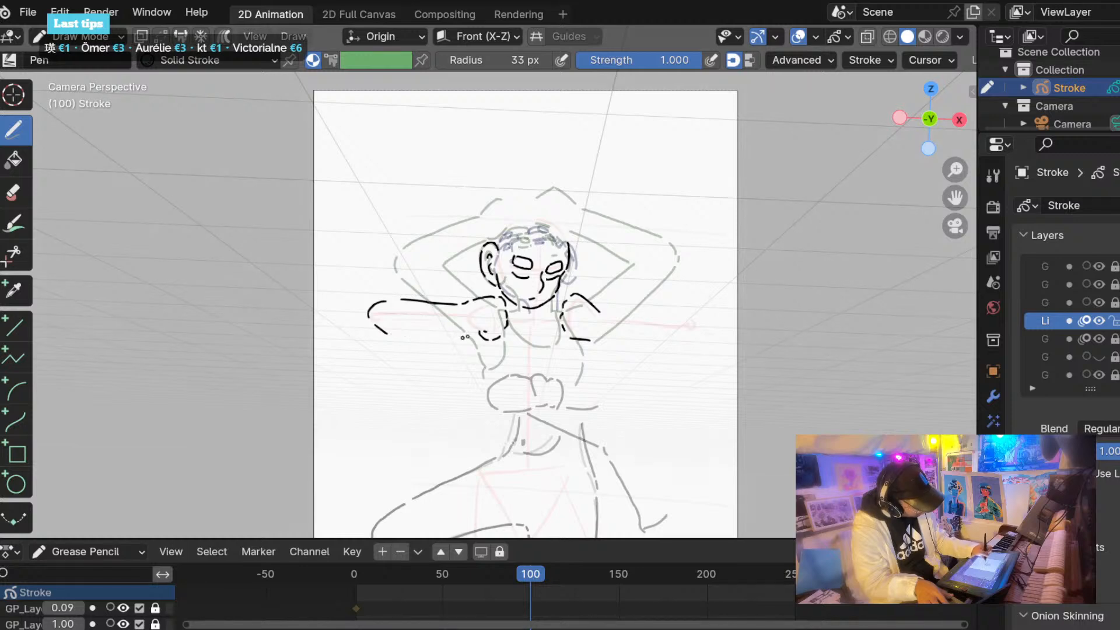
drag(474, 330, 401, 335)
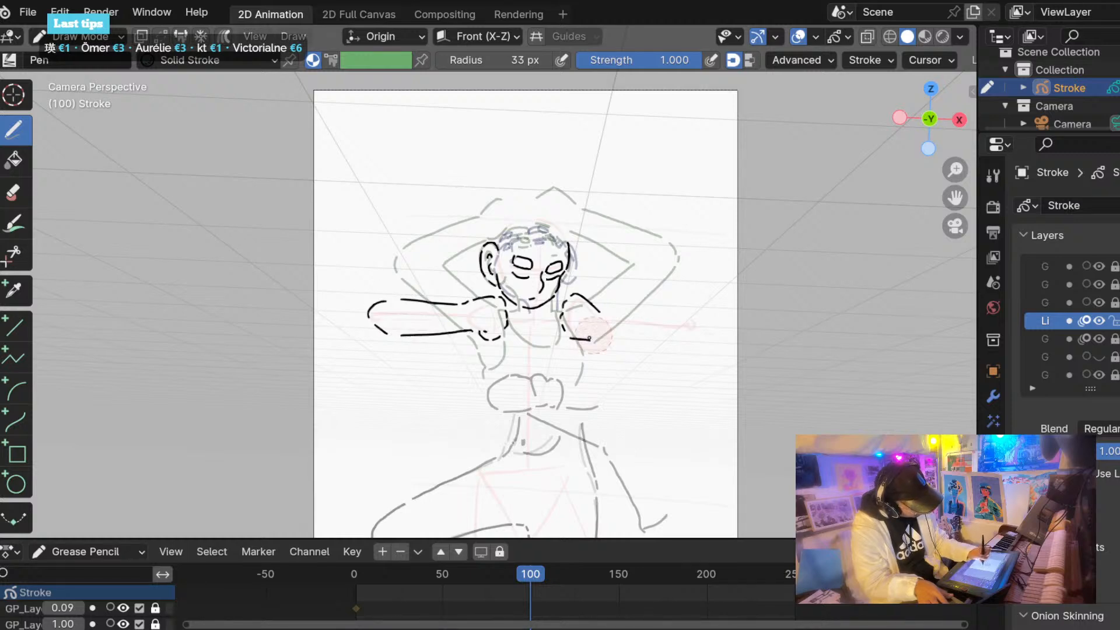
mouse_move(596, 334)
mouse_down()
mouse_move(584, 336)
mouse_move(682, 309)
mouse_move(696, 338)
mouse_up()
drag(596, 336, 683, 339)
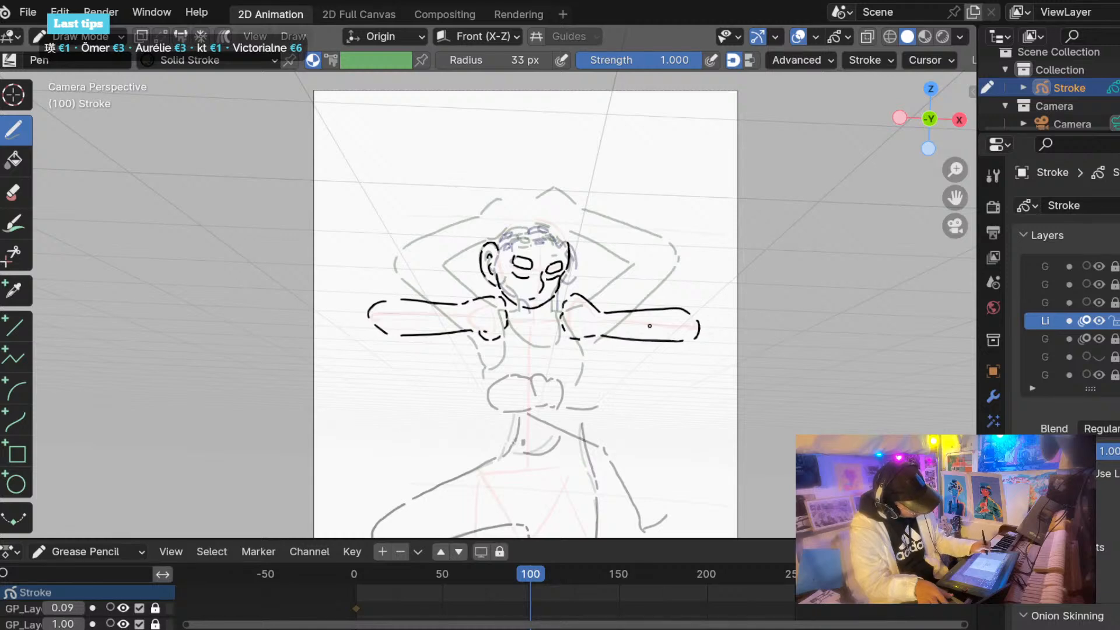
Redraw the lower contour of the outstretched arm opposite the ear at frame 100, running from the elbow back to the shoulder.
key(ctrl+z)
key(ctrl+shift+z)
key(ctrl+z)
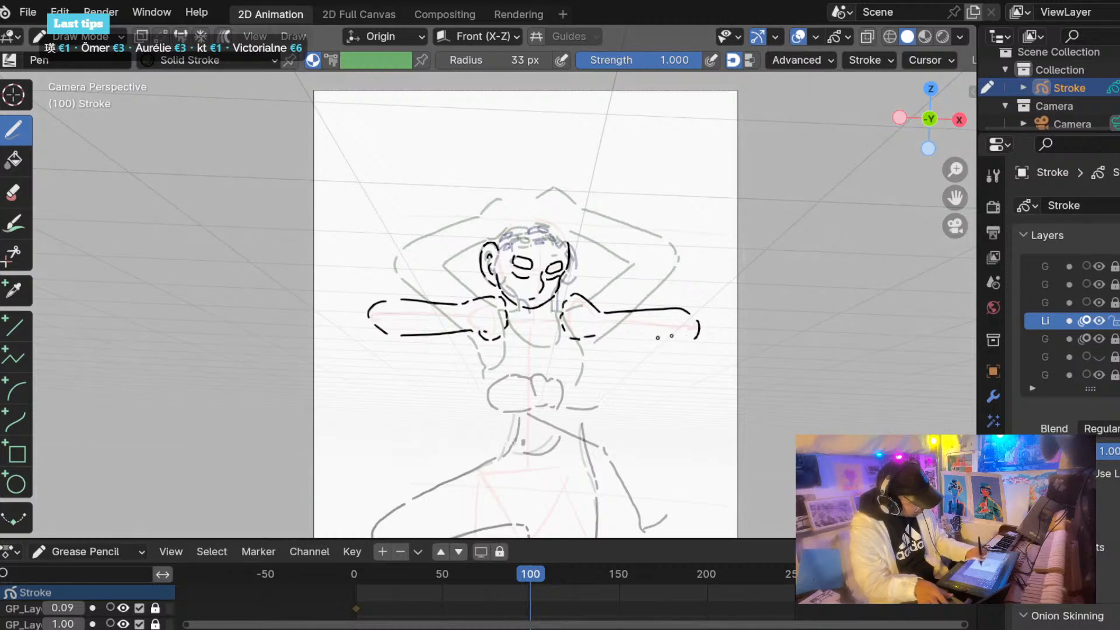
drag(694, 342, 586, 336)
key(ctrl+z)
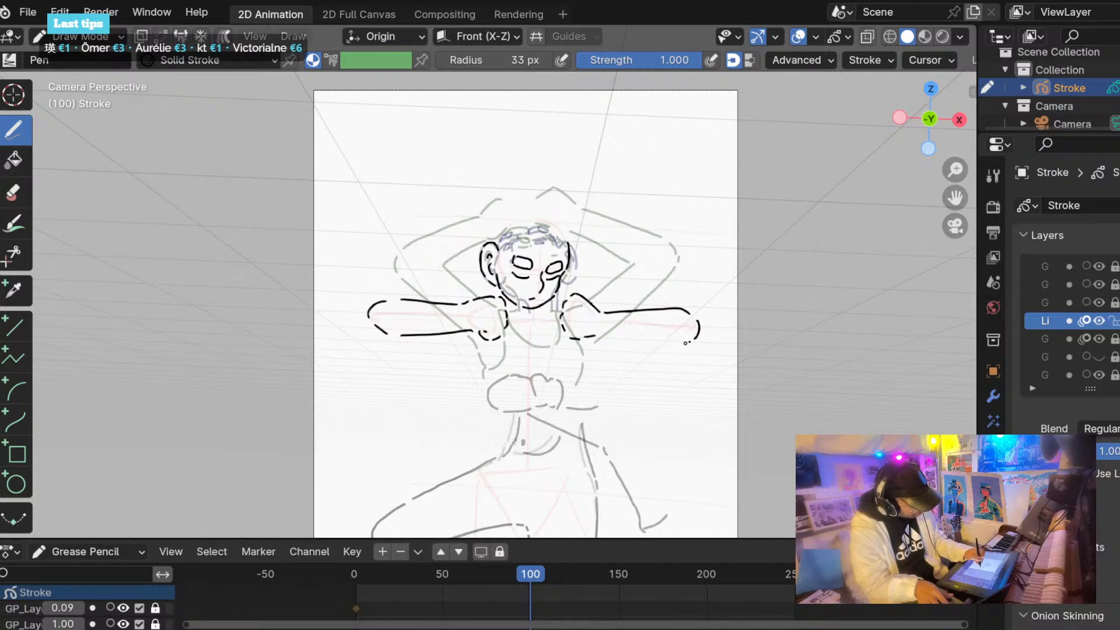
drag(692, 344, 599, 334)
key(ctrl+z)
drag(687, 342, 598, 334)
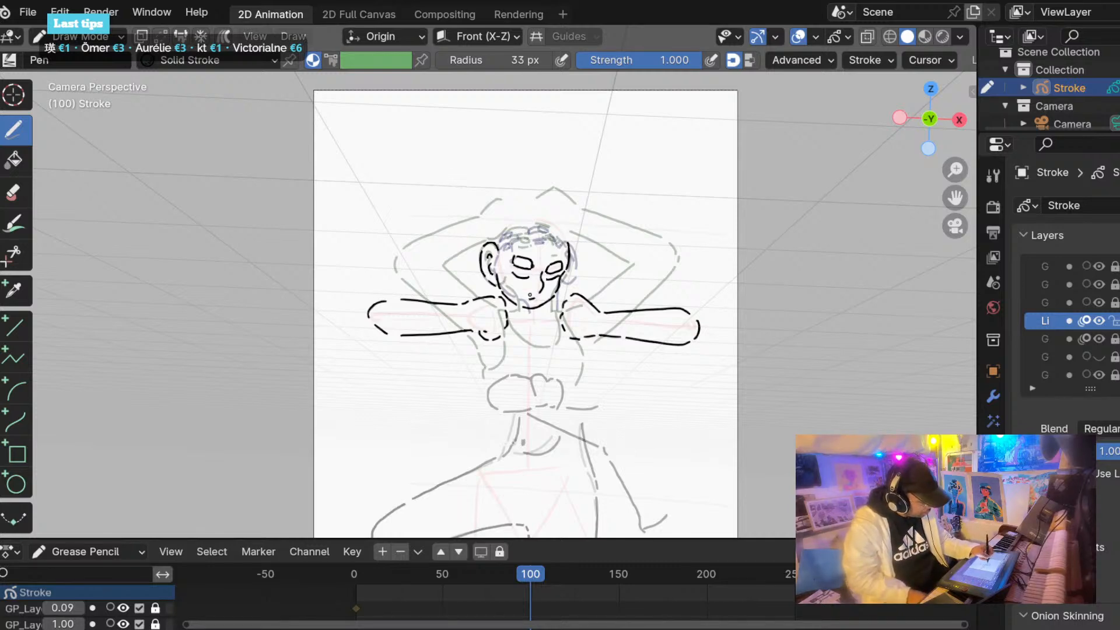
Go to frame 96 and draw the tank top's neckline and a second contour along the underside of each outstretched arm.
mouse_move(526, 571)
mouse_down()
mouse_move(513, 575)
mouse_move(526, 573)
mouse_up()
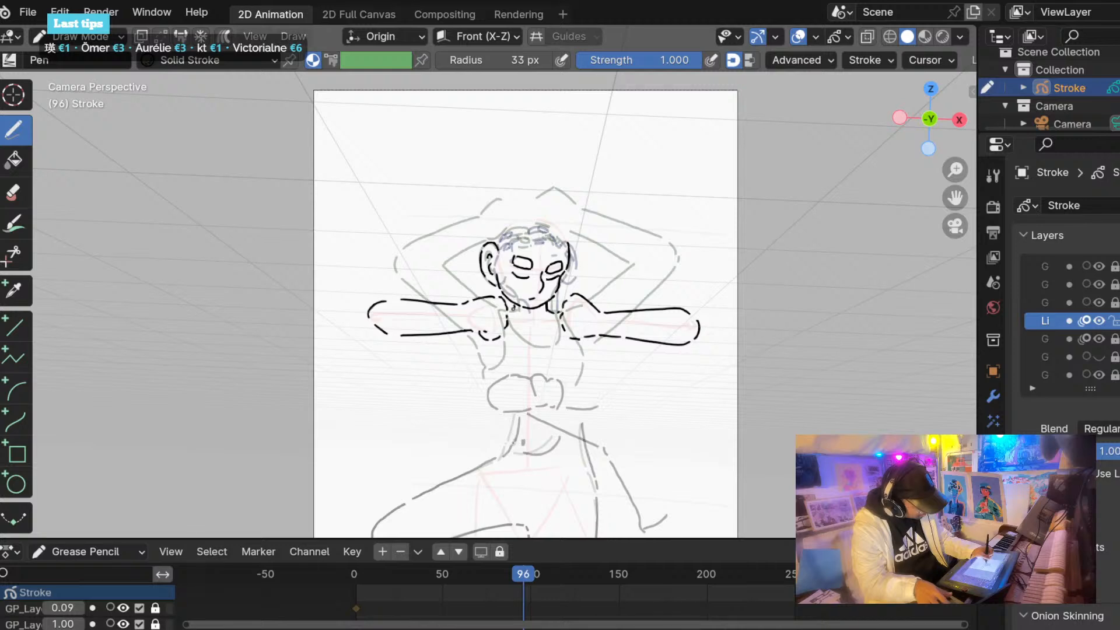
mouse_move(556, 333)
mouse_down()
mouse_move(542, 345)
mouse_move(467, 299)
mouse_move(450, 304)
mouse_up()
key(ctrl+z)
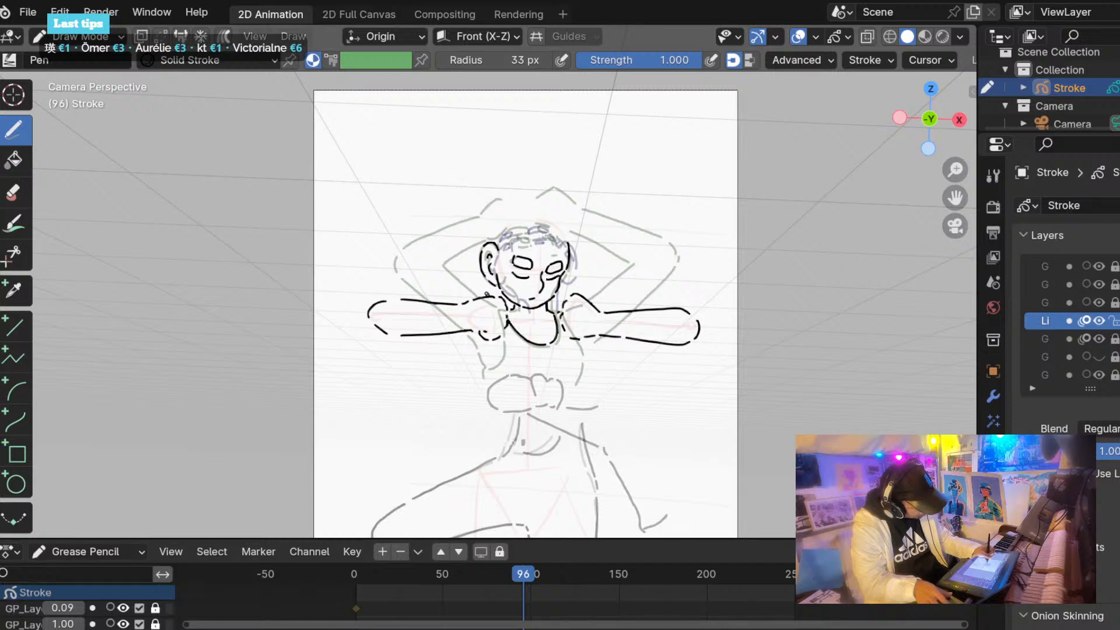
drag(417, 336, 468, 344)
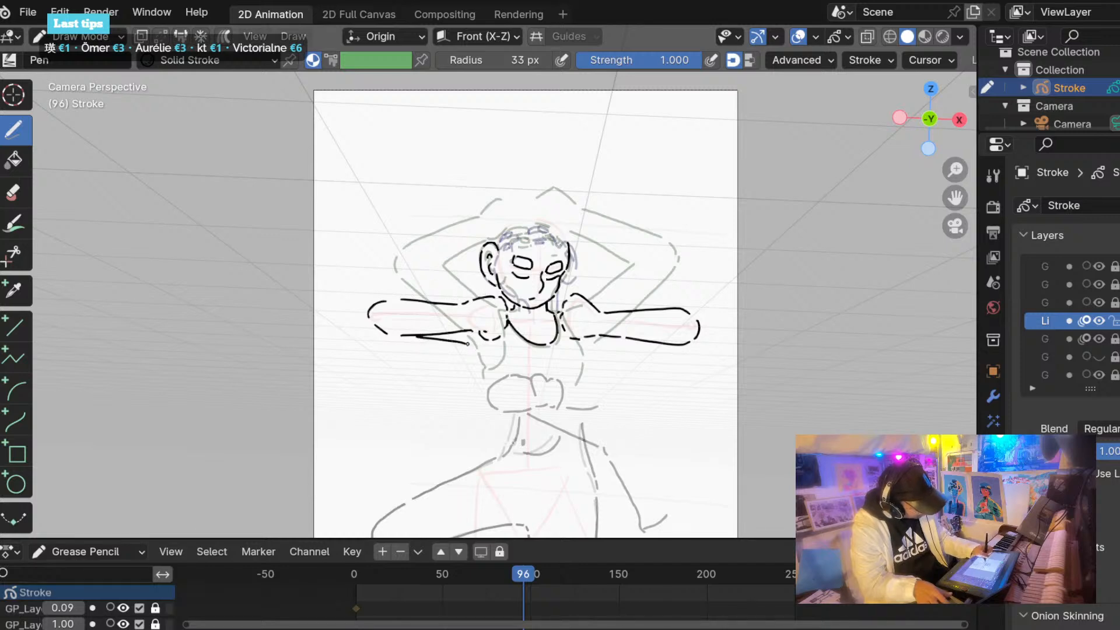
drag(639, 340, 582, 347)
key(ctrl+z)
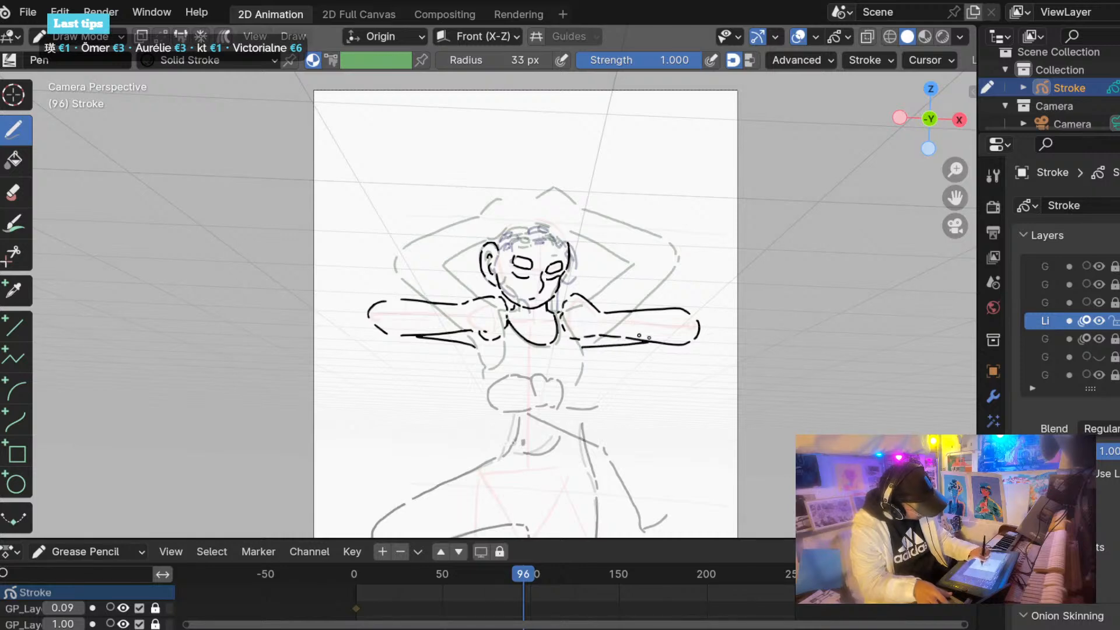
Erase the doubled underside lines of the arm opposite the ear at frame 96 and redraw them as clean curves from the elbow.
ctrl+click(638, 343)
ctrl+drag(652, 343, 666, 344)
ctrl+drag(636, 346, 611, 350)
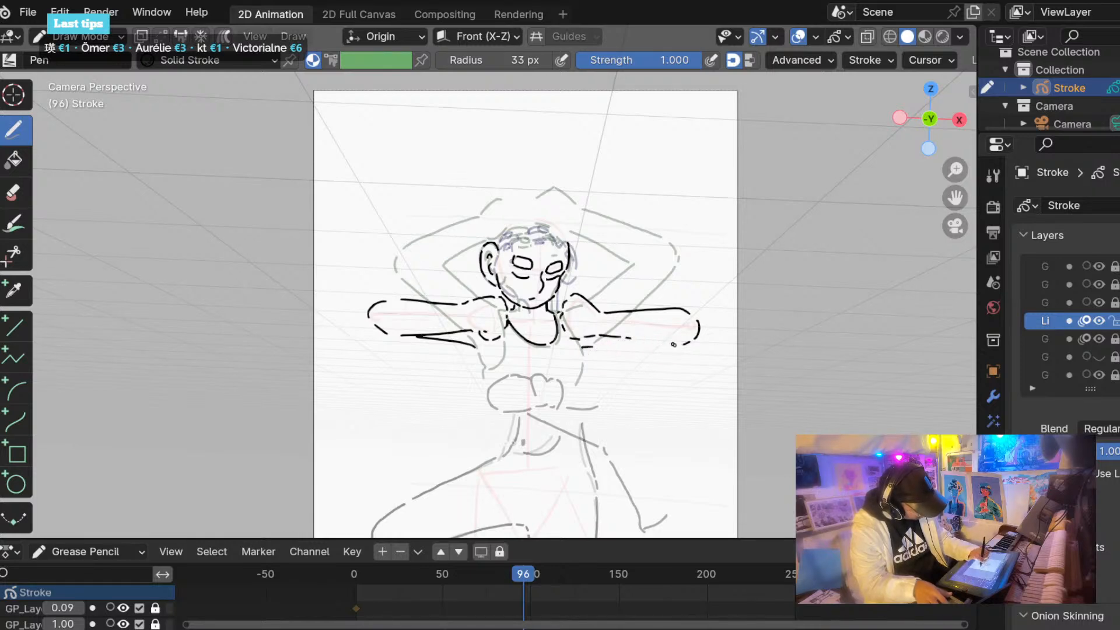
mouse_move(691, 341)
mouse_down()
mouse_move(580, 348)
mouse_move(667, 341)
mouse_move(602, 331)
mouse_move(656, 331)
mouse_move(636, 344)
mouse_move(598, 338)
mouse_up()
key(ctrl+z)
Draw the tank top's armhole and side curves below both arms at frame 96.
ctrl+middle_drag(370, 376, 372, 408)
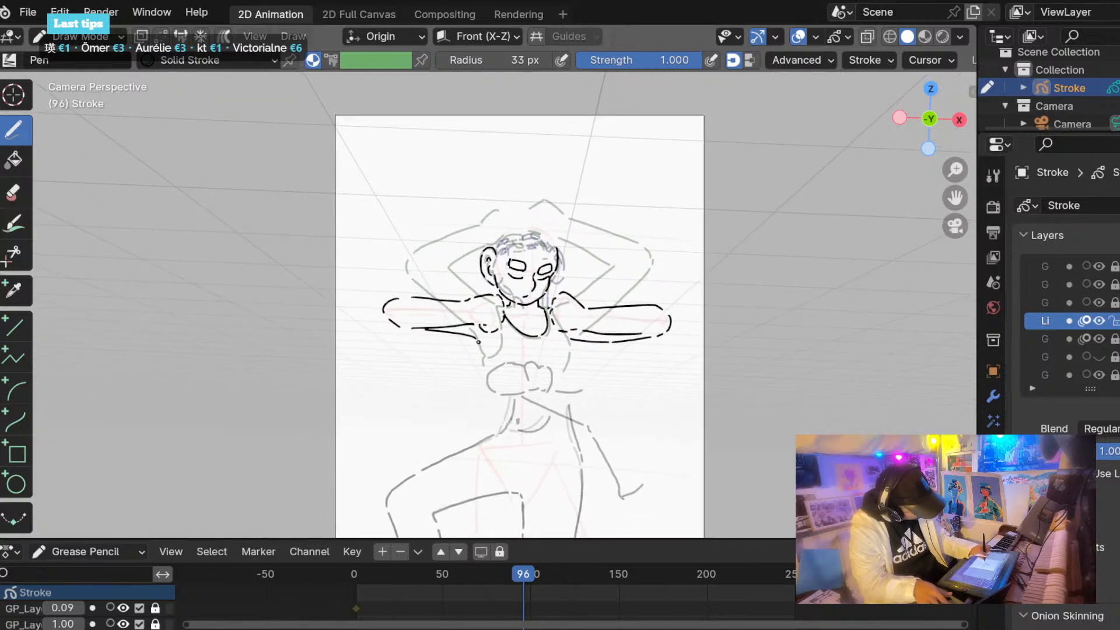
drag(499, 333, 489, 355)
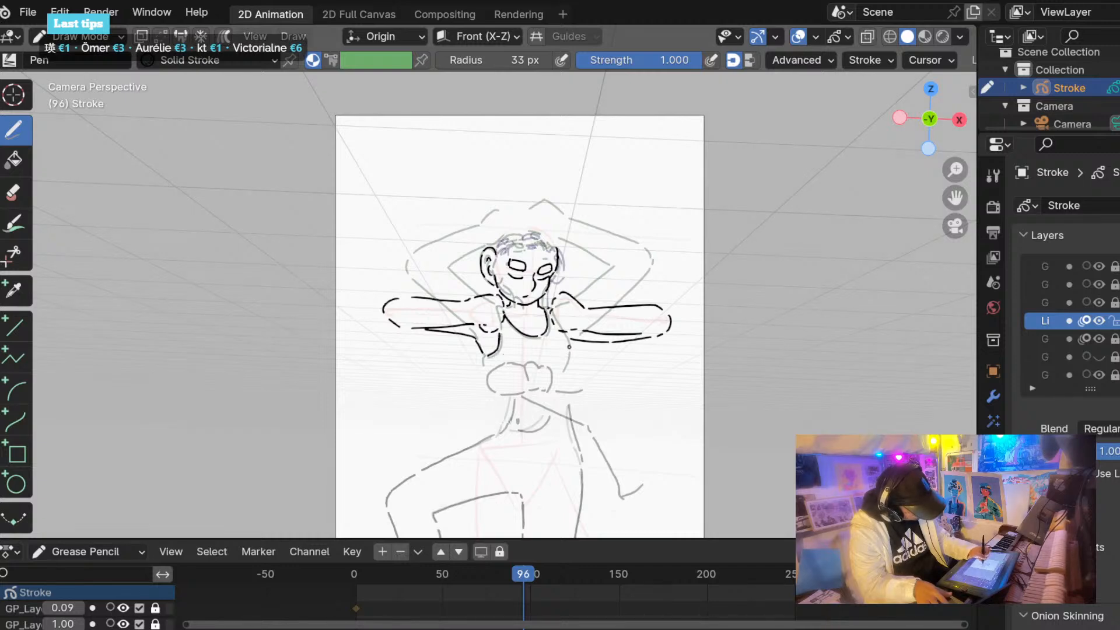
drag(569, 347, 563, 369)
Draw both shoulder lines at frame 109 and the tank top's neckline, armholes and side curves at frame 111.
mouse_move(439, 574)
mouse_down()
mouse_move(541, 574)
mouse_move(399, 569)
mouse_move(546, 574)
mouse_up()
mouse_move(565, 305)
mouse_down()
mouse_move(575, 310)
mouse_move(481, 310)
mouse_up()
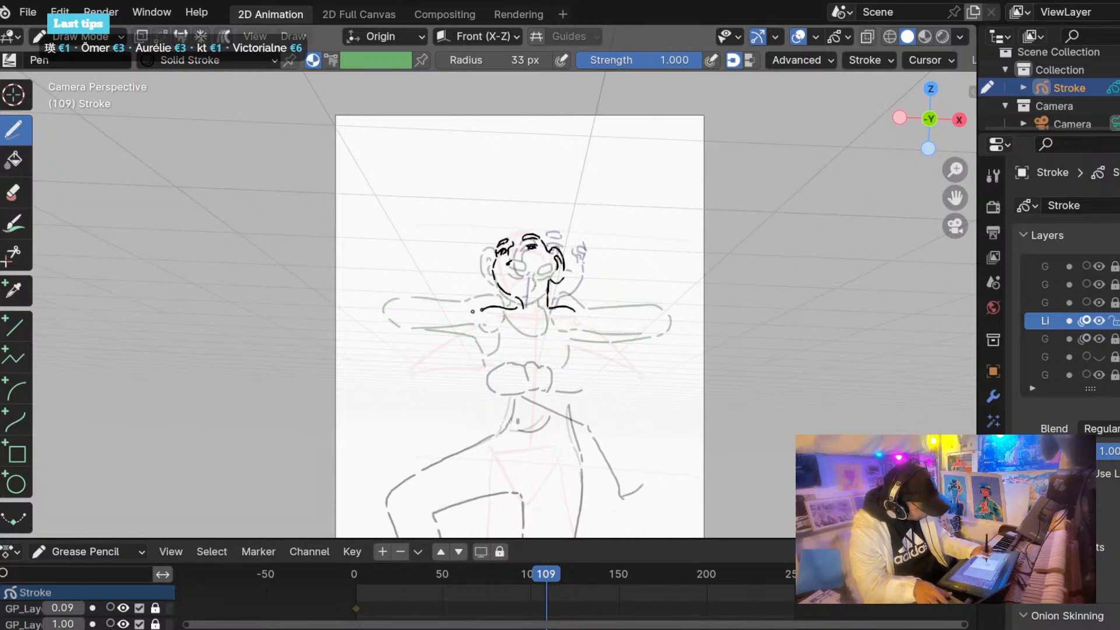
mouse_move(546, 574)
mouse_down()
mouse_move(488, 570)
mouse_move(550, 572)
mouse_up()
mouse_move(549, 311)
mouse_down()
mouse_move(525, 335)
mouse_move(564, 341)
mouse_move(560, 372)
mouse_up()
key(ctrl+z)
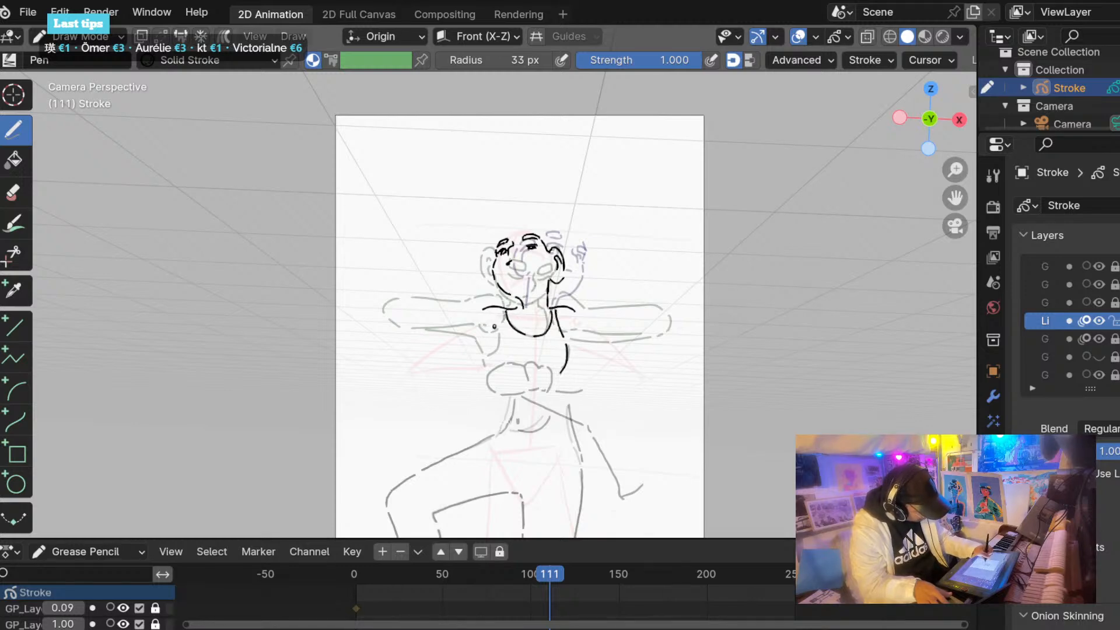
drag(496, 313, 483, 366)
key(ctrl+z)
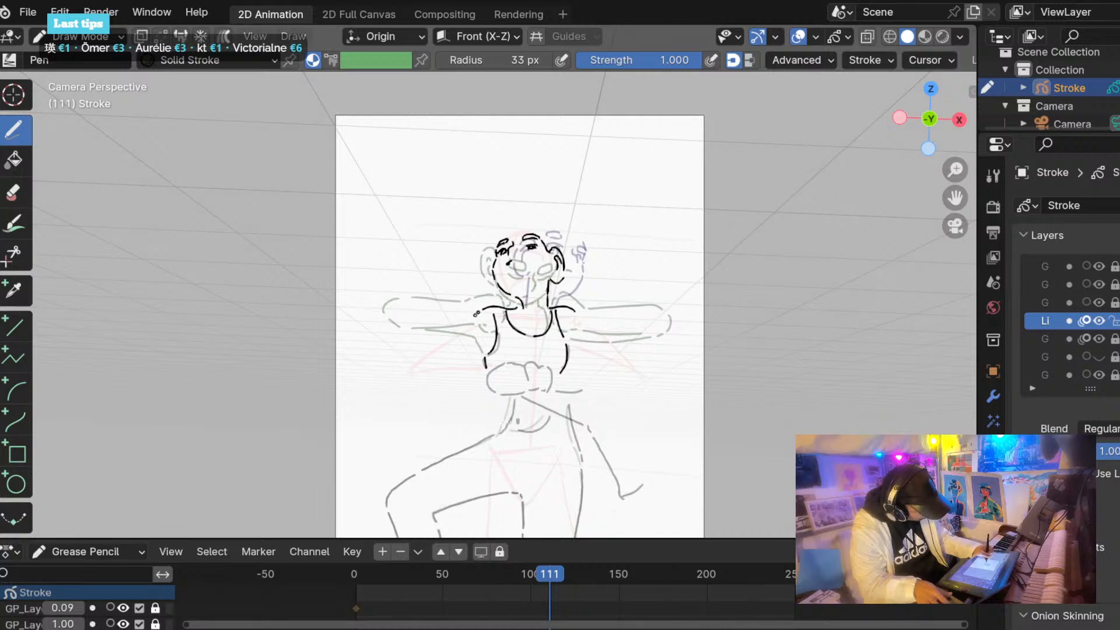
Draw the outer contours of both lowered arms at frame 111, sloping from the shoulders and ending in rounded elbows.
drag(479, 313, 404, 367)
drag(579, 315, 643, 377)
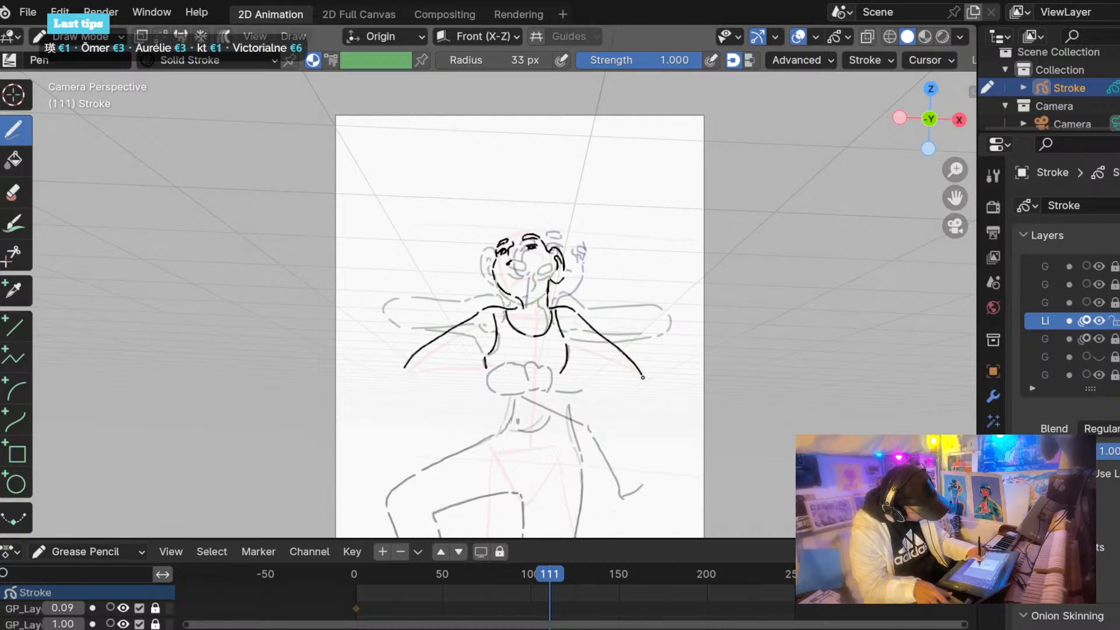
mouse_move(547, 575)
mouse_down()
mouse_move(474, 561)
mouse_move(563, 574)
mouse_move(513, 568)
mouse_move(548, 568)
mouse_up()
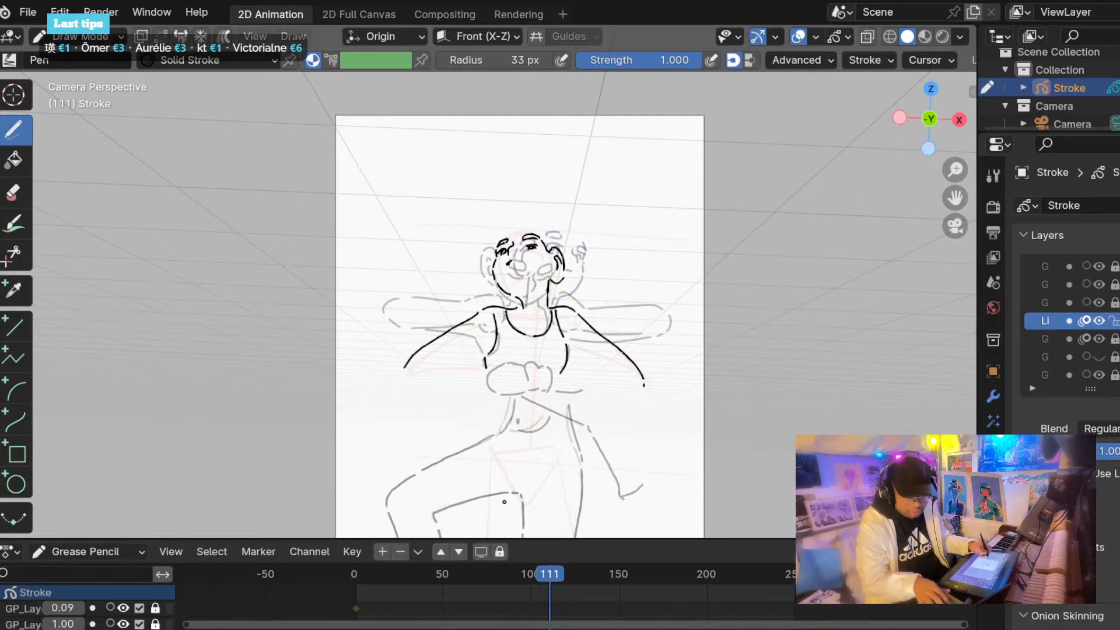
scroll(362, 333, up, 2)
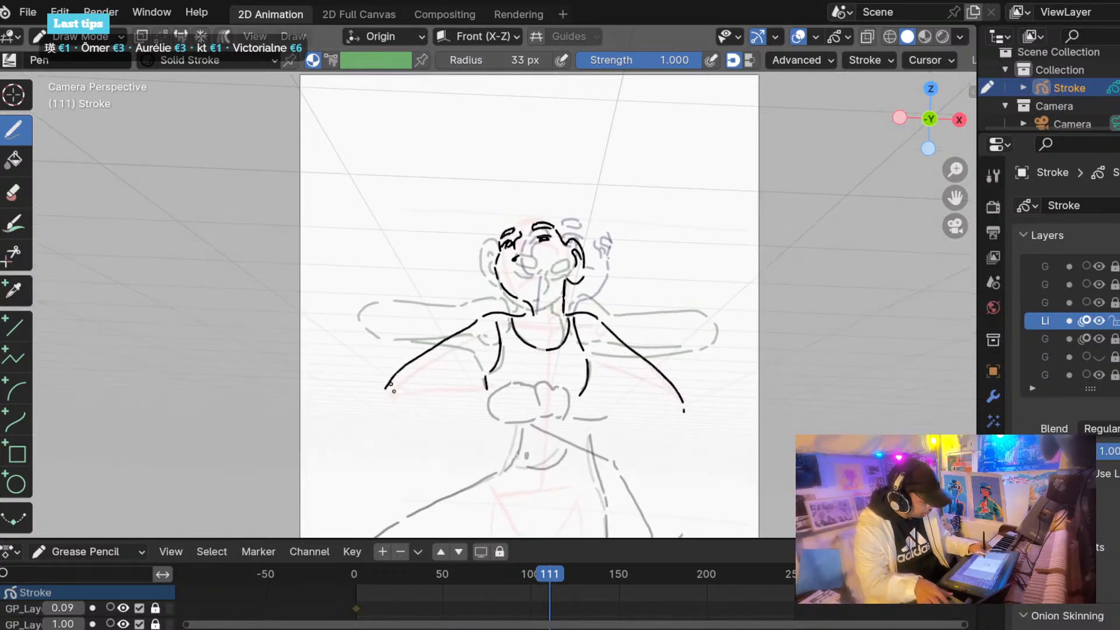
drag(404, 369, 385, 403)
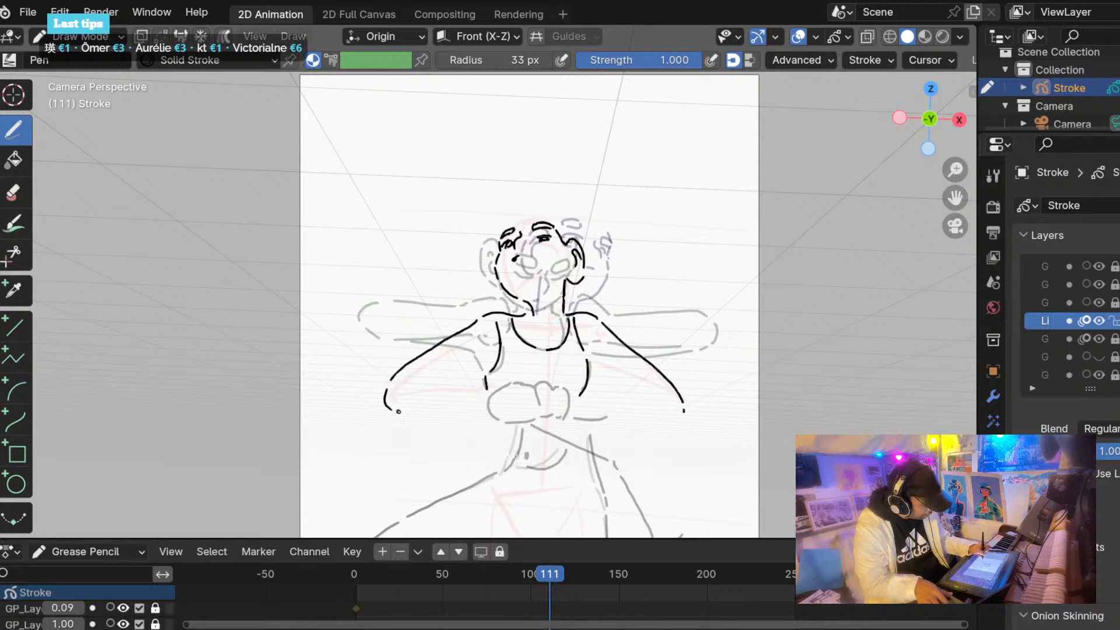
drag(683, 415, 650, 423)
key(ctrl+z)
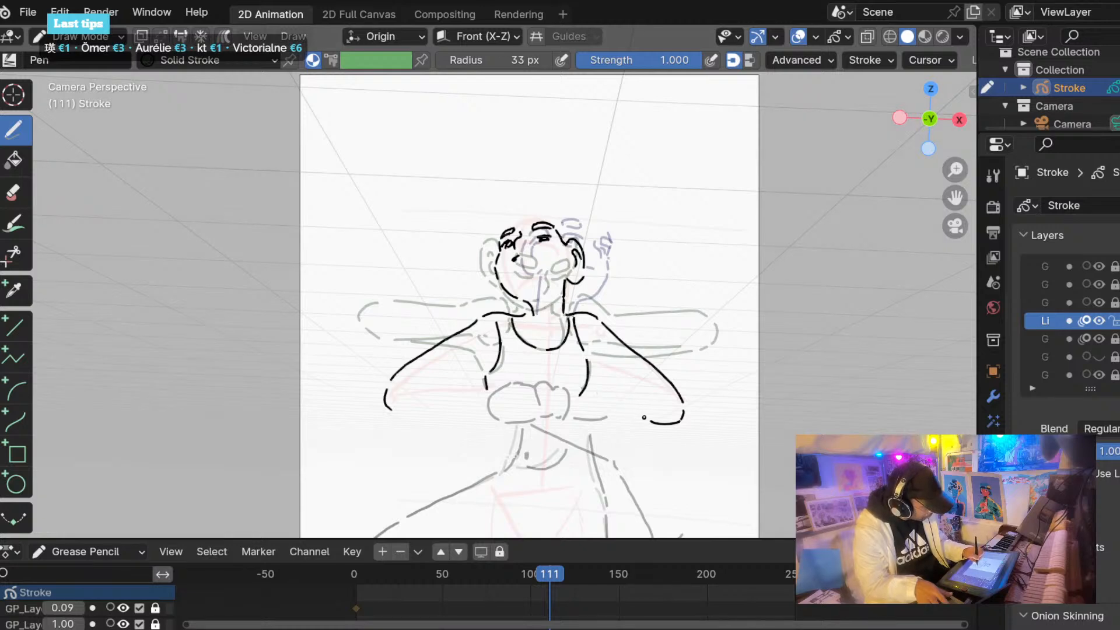
Draw the lower and inner forearm contours of the bent arm on the ear side at frame 111, leading back to the torso.
mouse_move(635, 412)
mouse_down()
mouse_move(591, 370)
mouse_move(593, 354)
mouse_up()
key(ctrl+z)
mouse_move(665, 386)
mouse_down()
mouse_move(594, 351)
mouse_move(589, 368)
mouse_move(575, 344)
mouse_move(581, 358)
mouse_up()
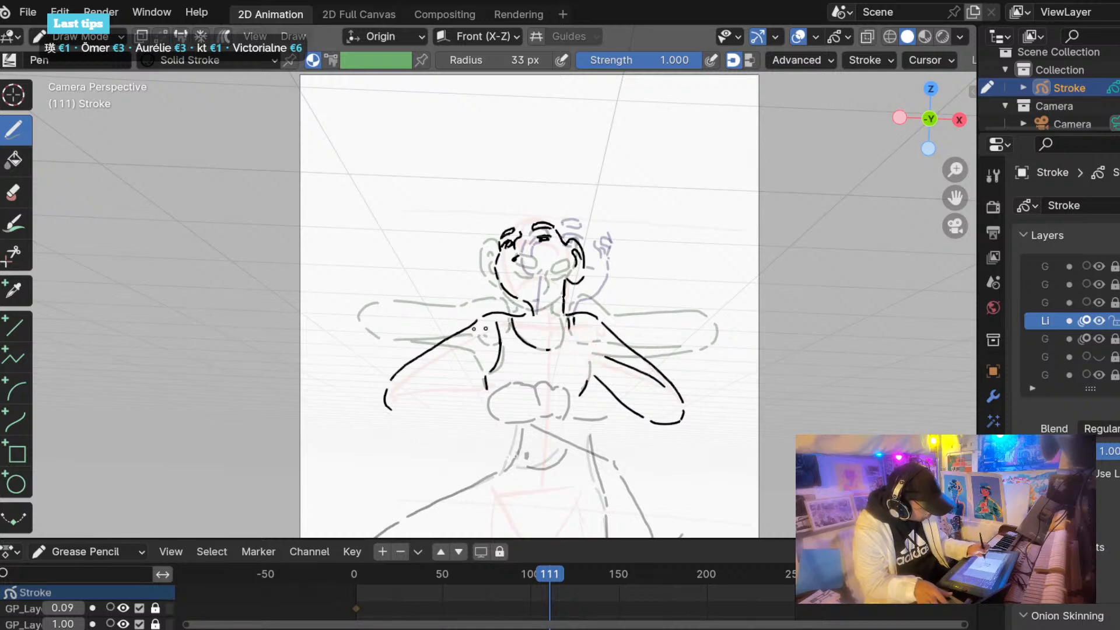
Erase the armhole curve on the side opposite the ear and draw that bent arm's inner forearm contour at frame 111.
ctrl+drag(491, 350, 490, 376)
mouse_move(410, 384)
mouse_down()
mouse_move(489, 357)
mouse_move(428, 419)
mouse_up()
key(ctrl+z)
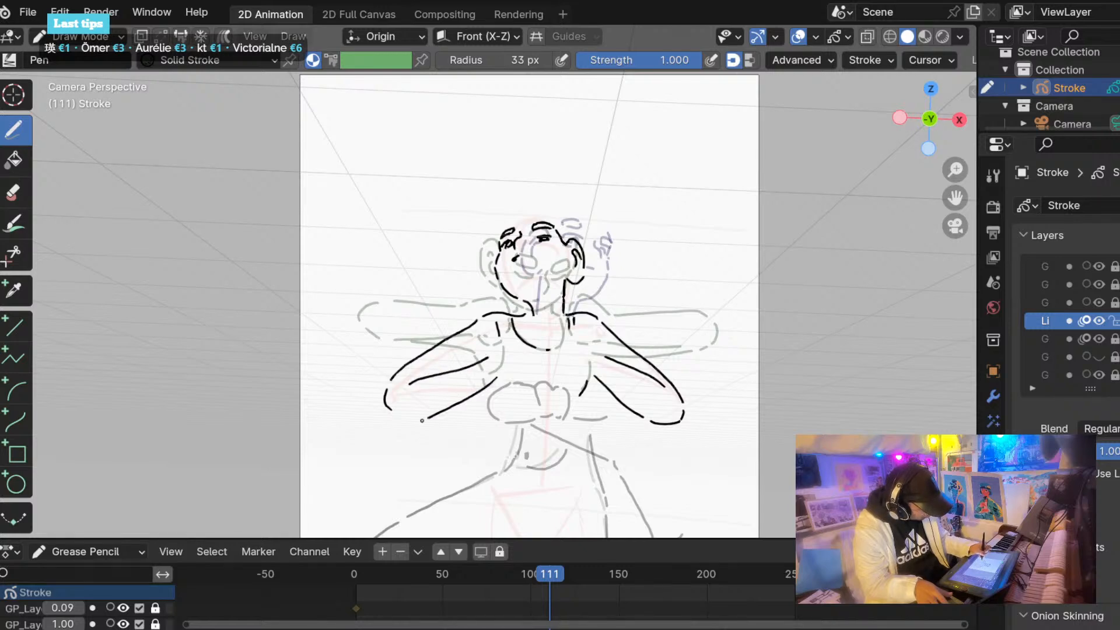
key(ctrl+z)
ctrl+drag(485, 359, 413, 382)
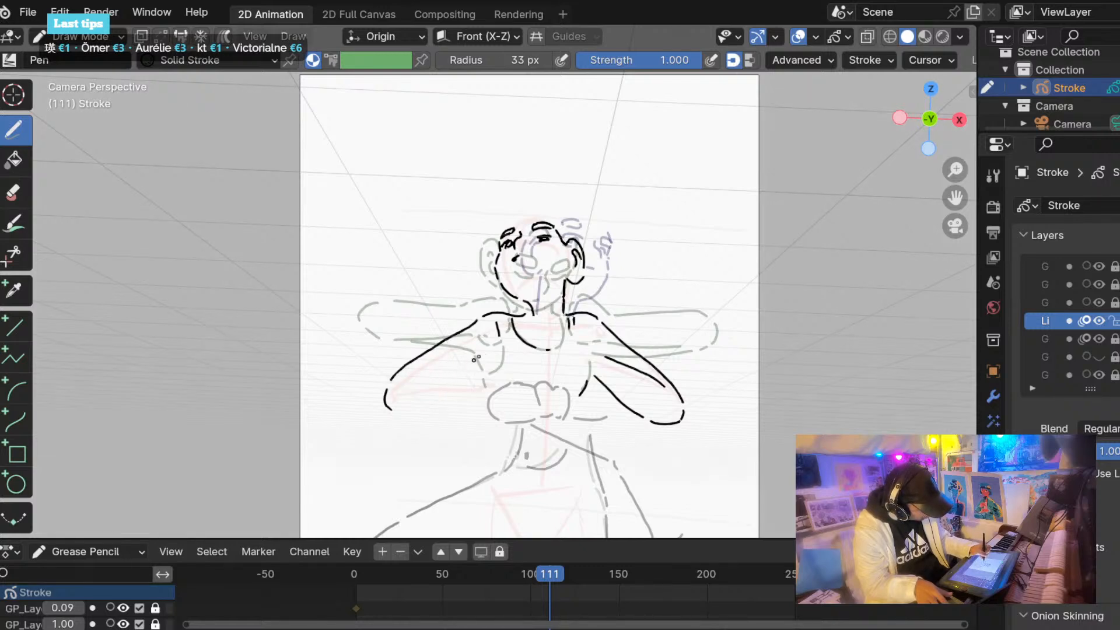
drag(477, 357, 416, 382)
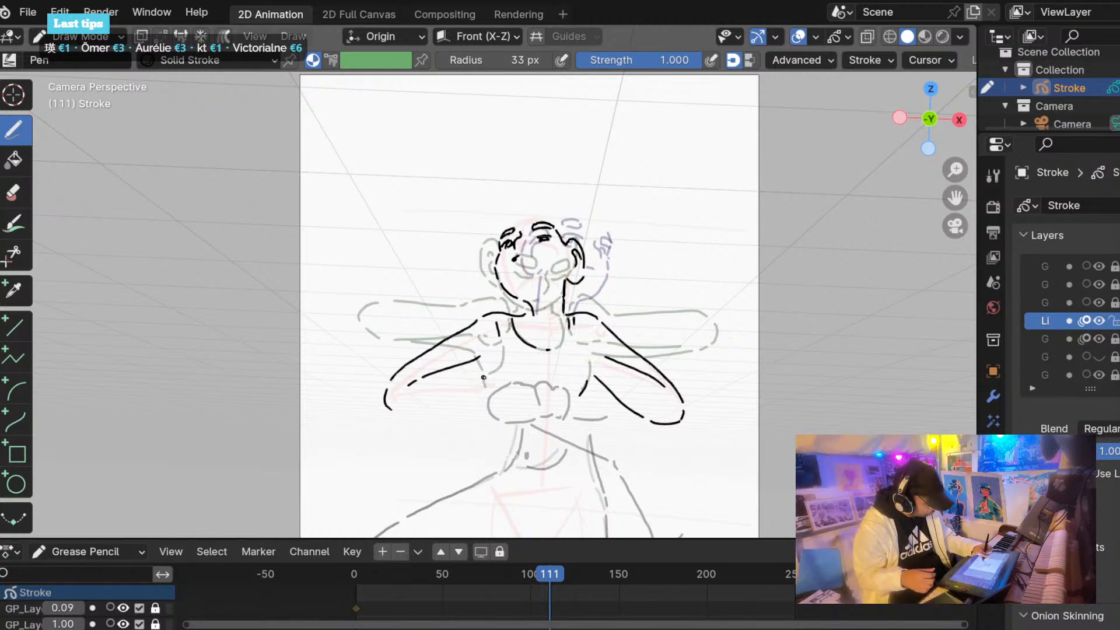
Draw the lower forearm contour of the same arm, running from the torso down into the rounded elbow at frame 111.
drag(486, 378, 407, 417)
key(ctrl+z)
key(ctrl+z)
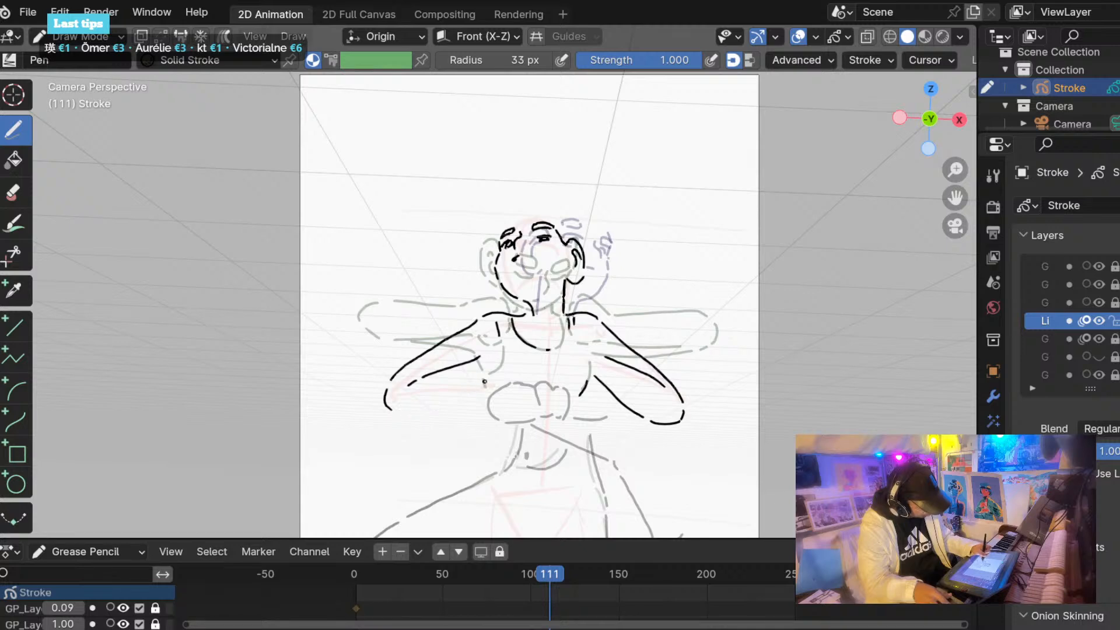
drag(487, 379, 425, 417)
key(ctrl+z)
mouse_move(482, 380)
mouse_down()
mouse_move(418, 417)
mouse_move(384, 404)
mouse_up()
Draw both clenched hands in front of the chest at frame 111, with wrists, knuckles and curled fingers joining the forearms.
mouse_move(477, 357)
mouse_down()
mouse_move(517, 341)
mouse_move(522, 369)
mouse_up()
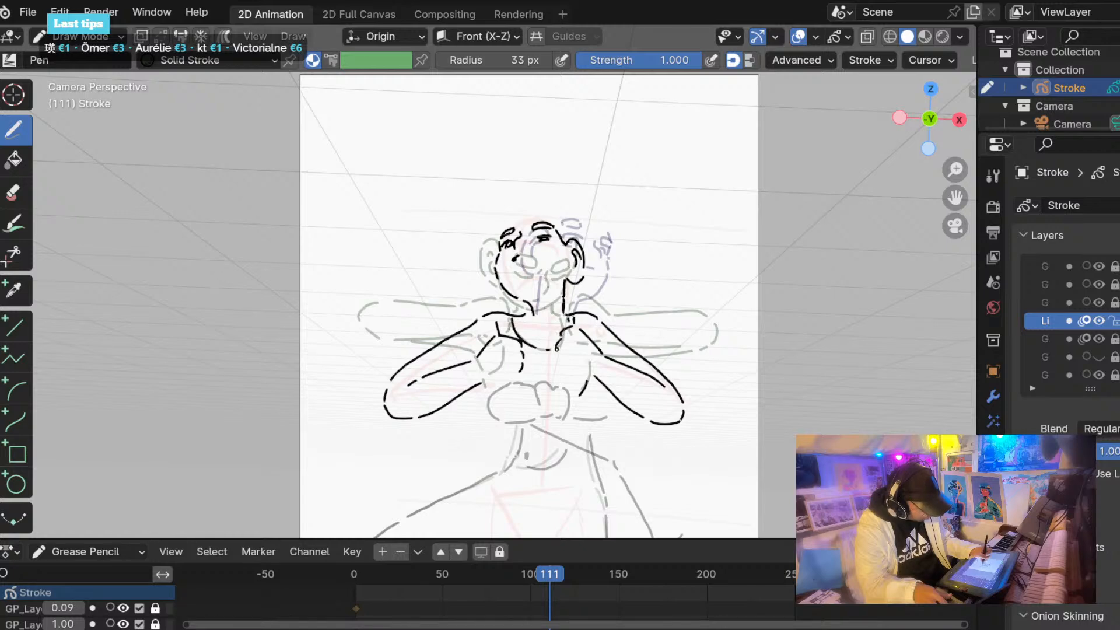
mouse_move(564, 327)
mouse_down()
mouse_move(559, 362)
mouse_move(590, 371)
mouse_up()
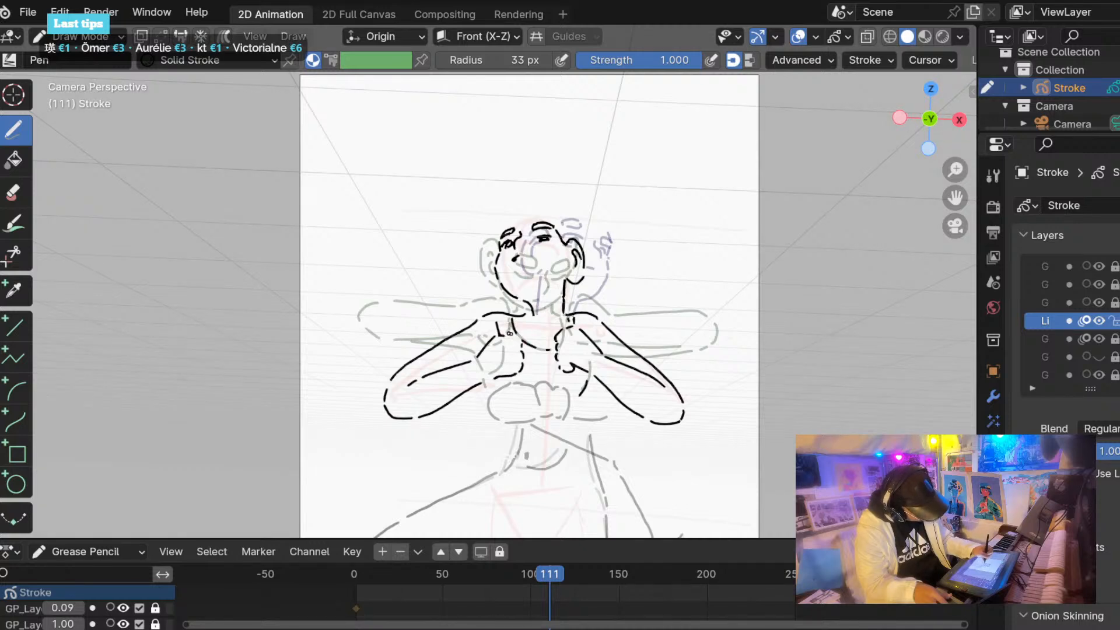
drag(512, 320, 520, 335)
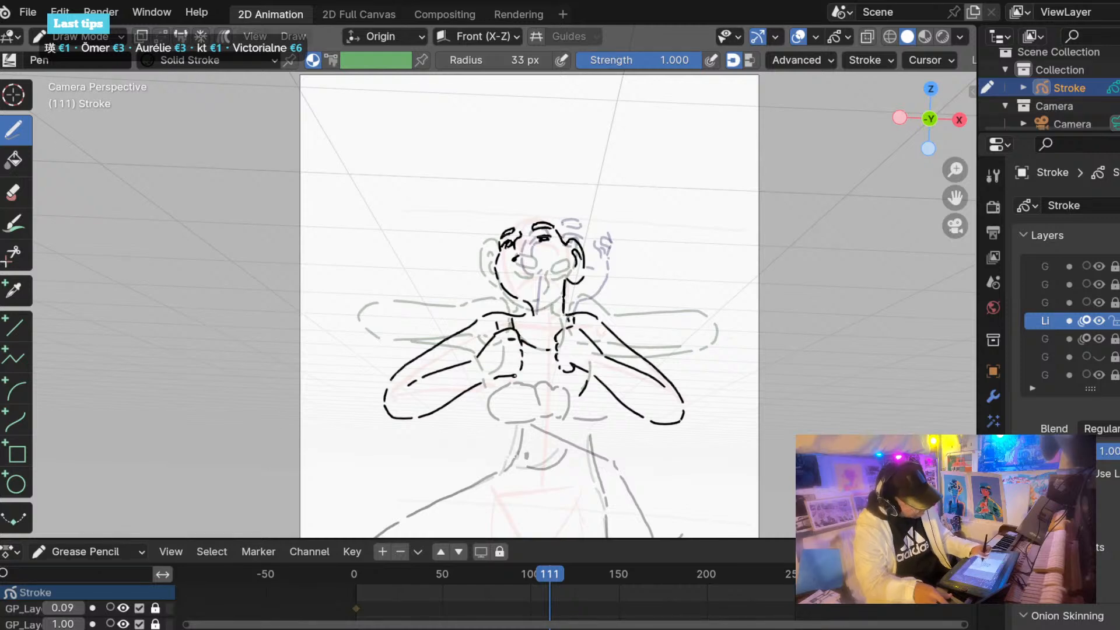
drag(503, 369, 521, 369)
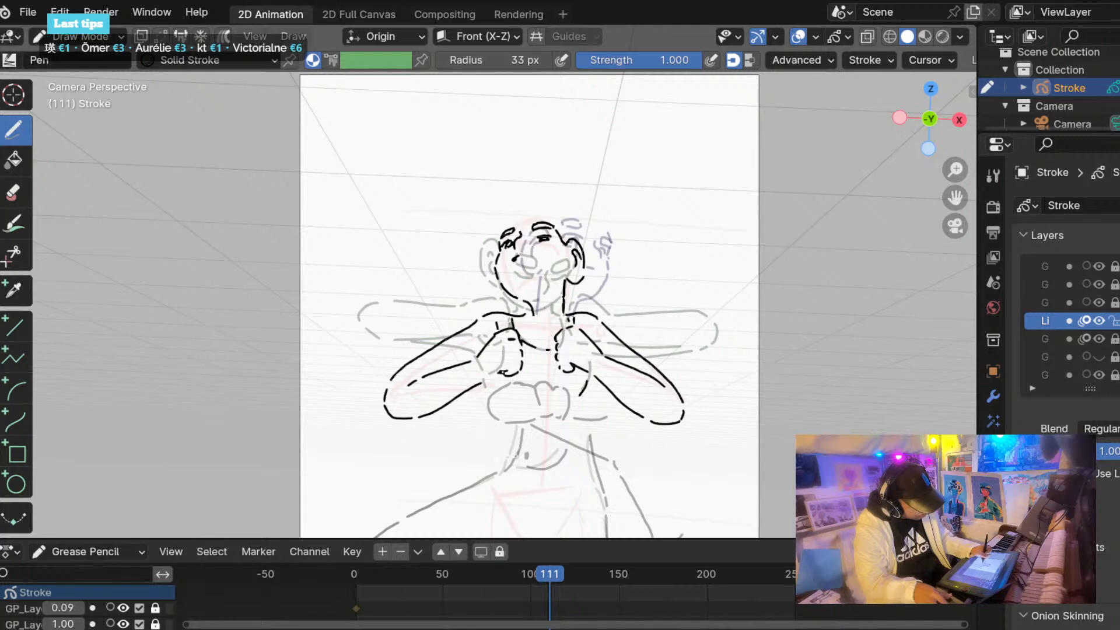
key(ctrl+z)
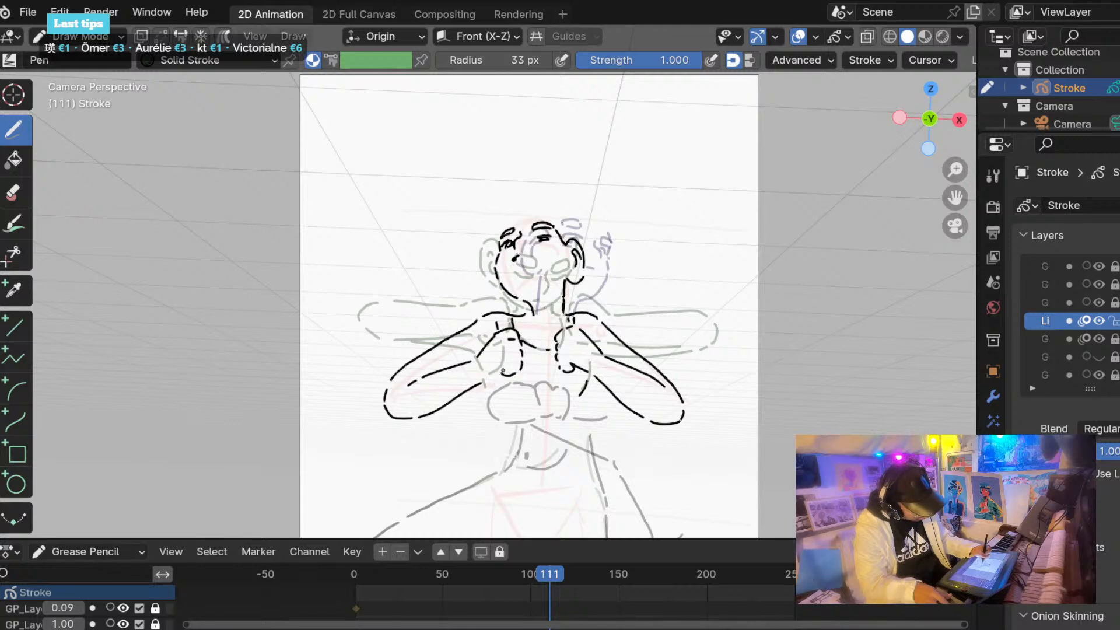
drag(514, 372, 487, 374)
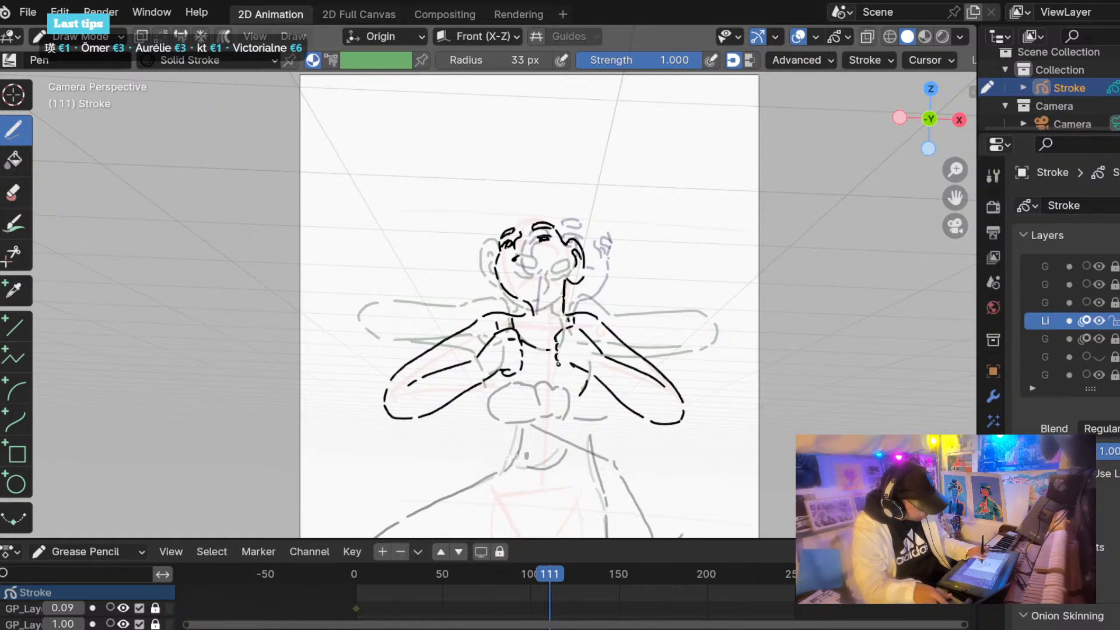
mouse_move(558, 350)
mouse_down()
mouse_move(569, 369)
mouse_move(588, 372)
mouse_up()
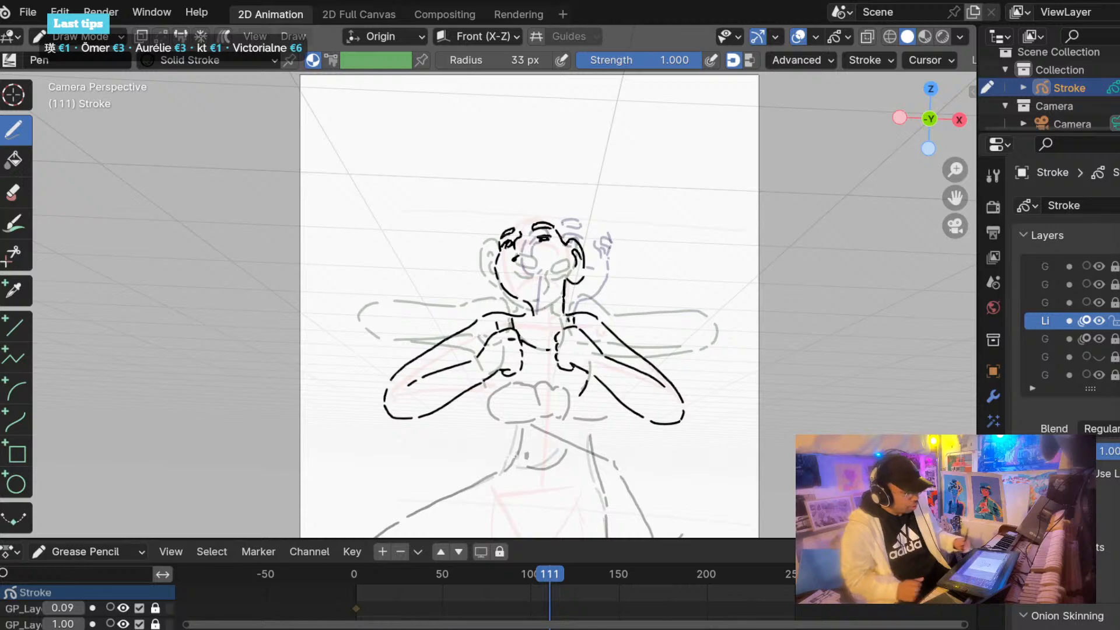
Scale both fists up slightly in Edit Mode with proportional editing at frame 111, and return to Draw Mode.
click(79, 36)
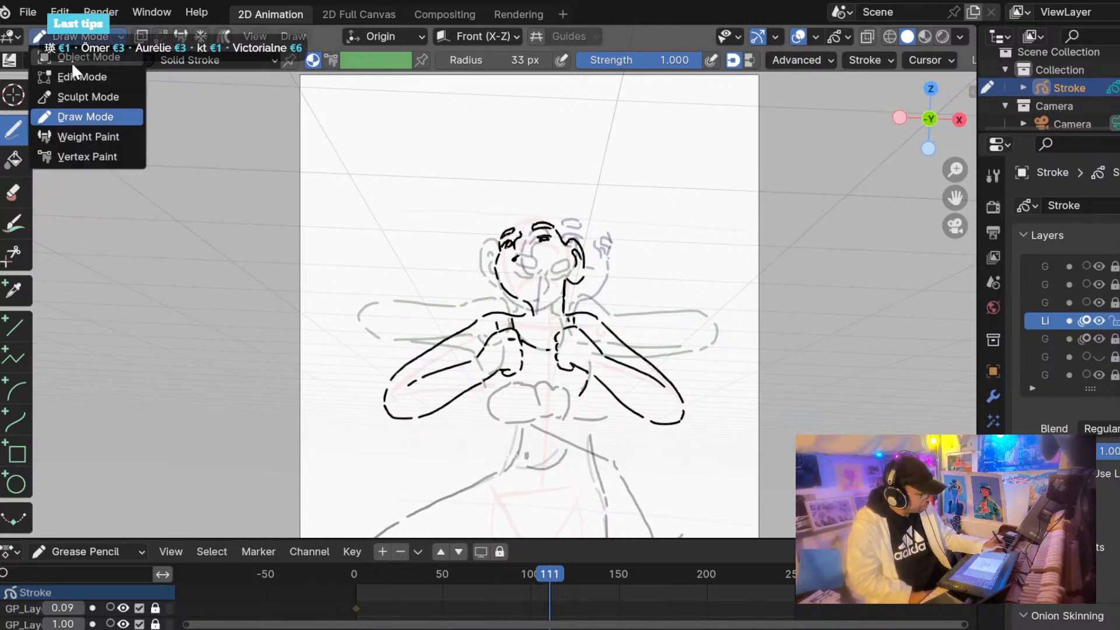
click(67, 74)
click(496, 373)
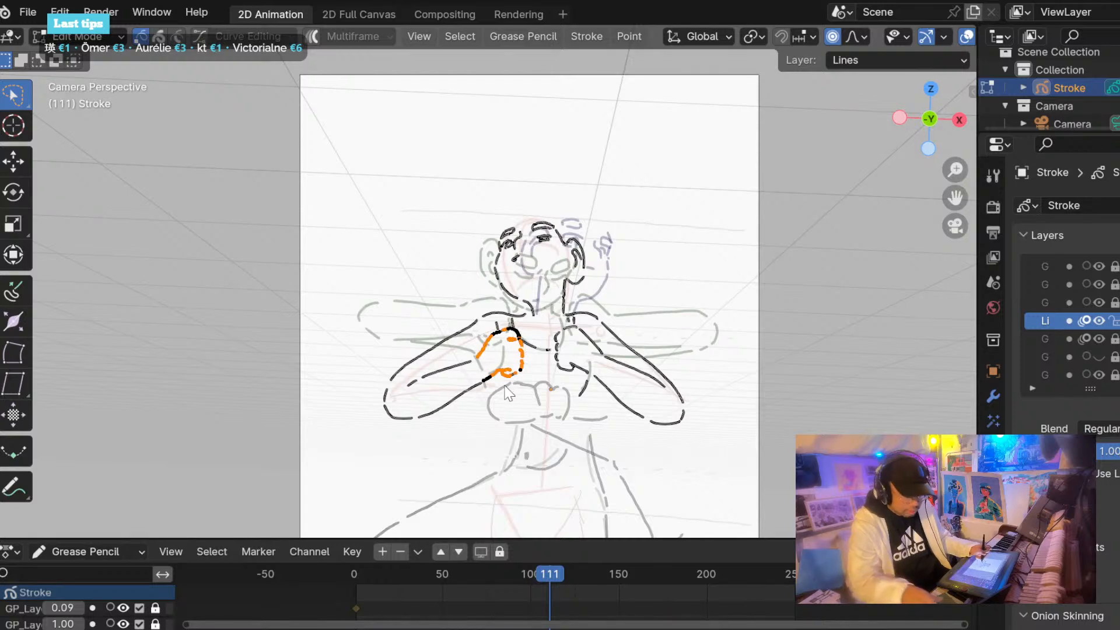
key(s)
click(579, 373)
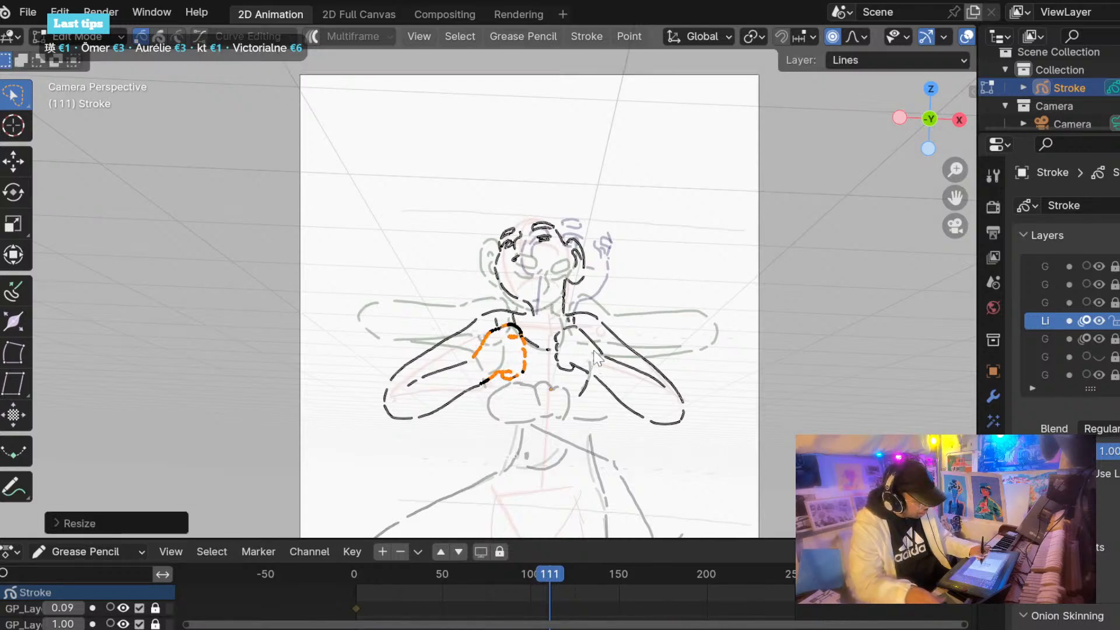
key(g)
key(s)
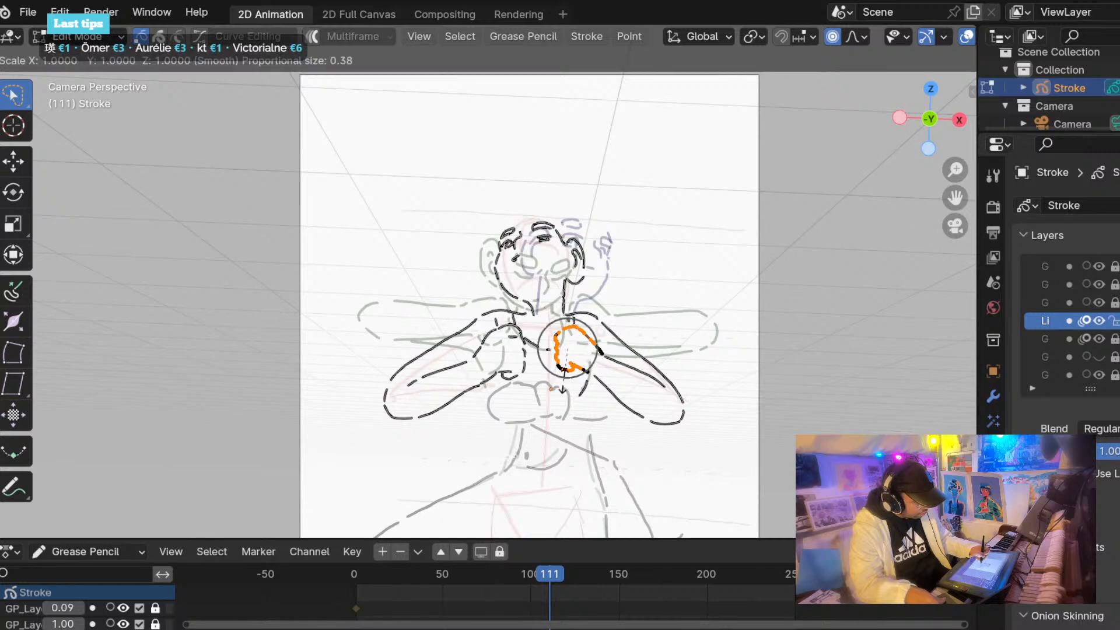
click(558, 393)
click(78, 37)
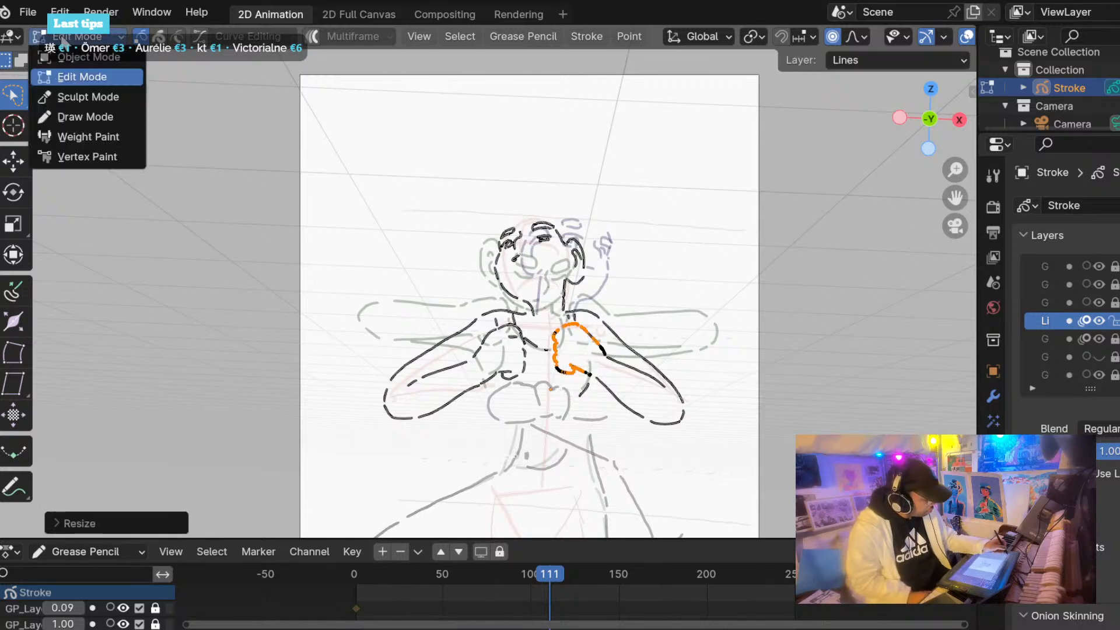
click(79, 117)
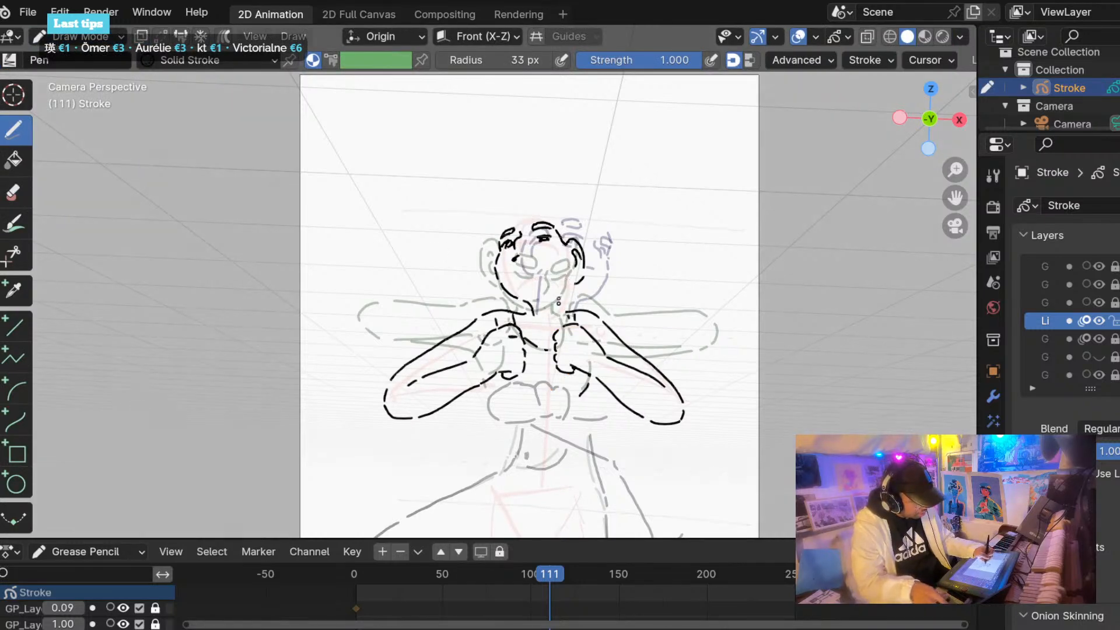
Draw the neck line below the ear and the tank top's strap lines on both shoulders at frame 111.
scroll(558, 301, up, 2)
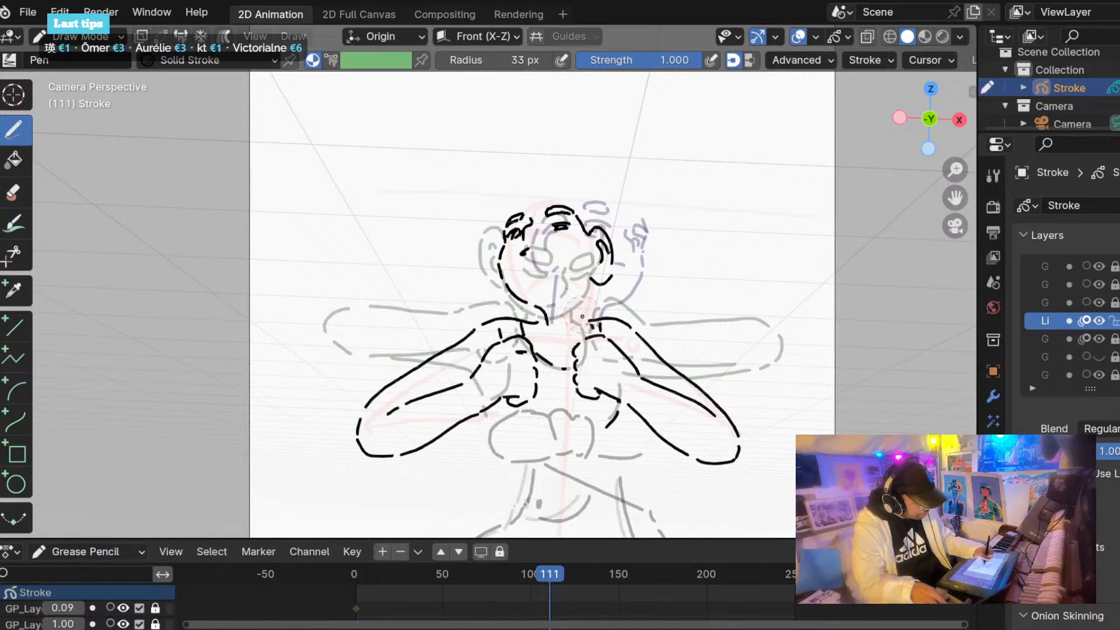
drag(586, 280, 584, 320)
key(ctrl+z)
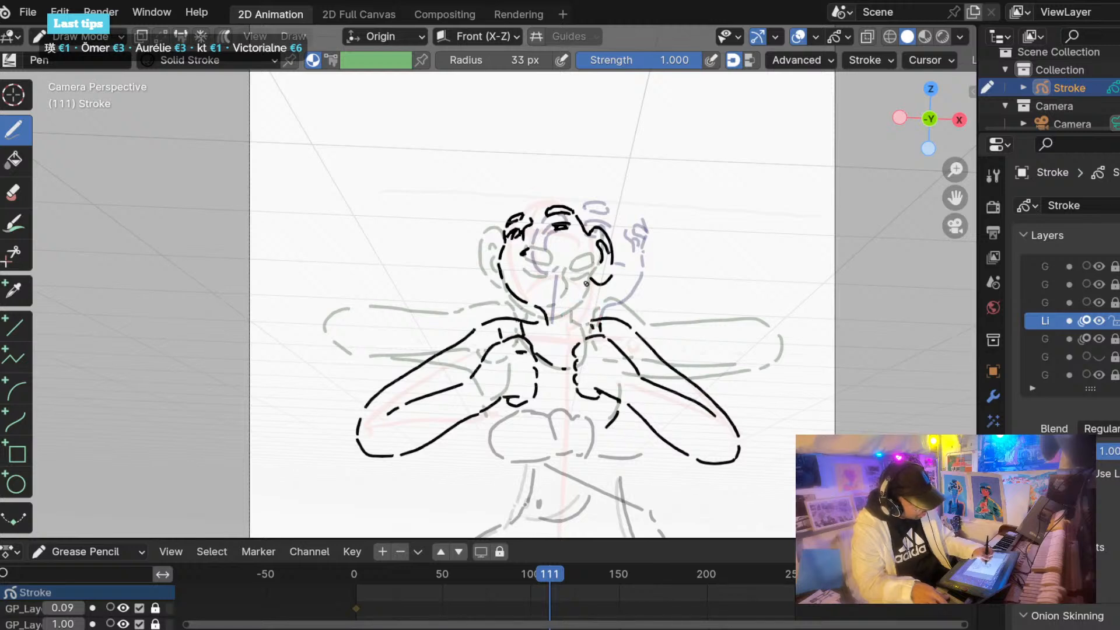
drag(585, 276, 585, 322)
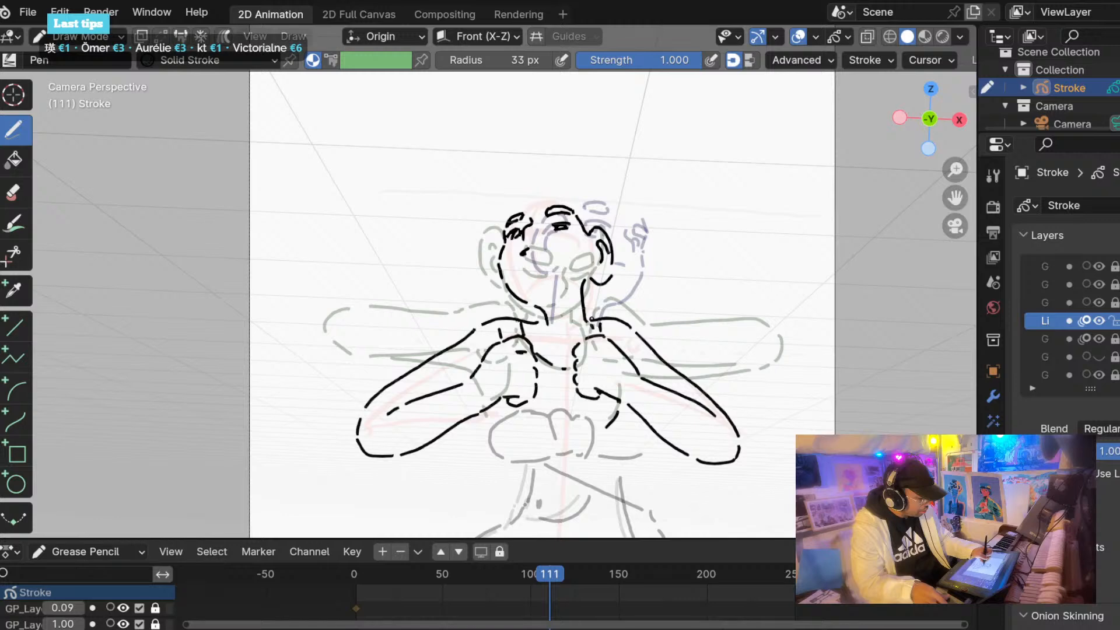
drag(586, 318, 600, 332)
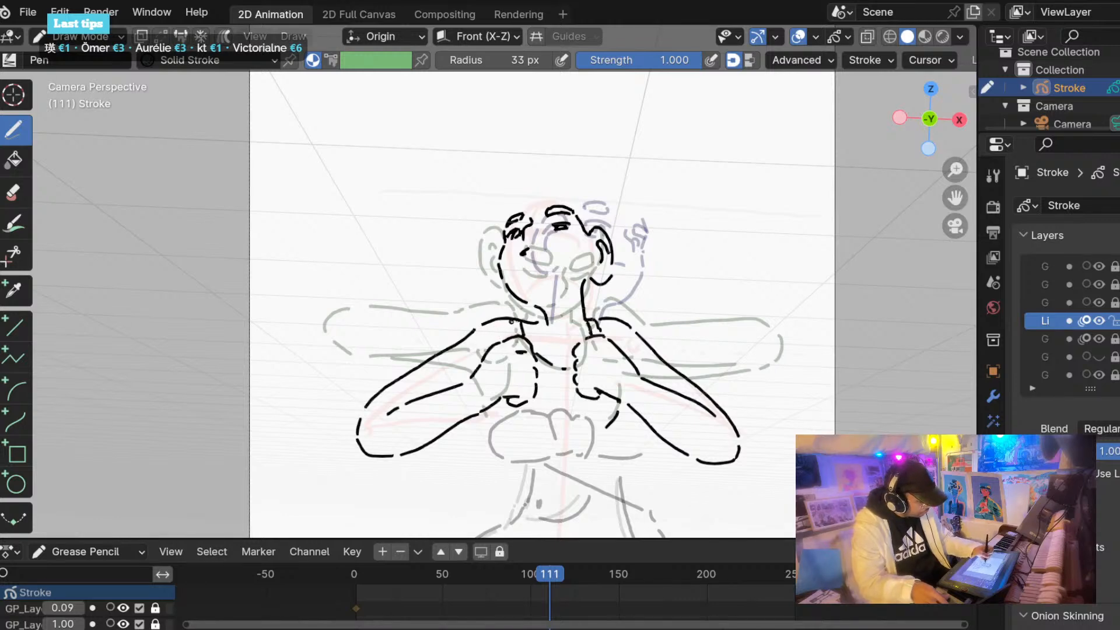
drag(509, 322, 511, 337)
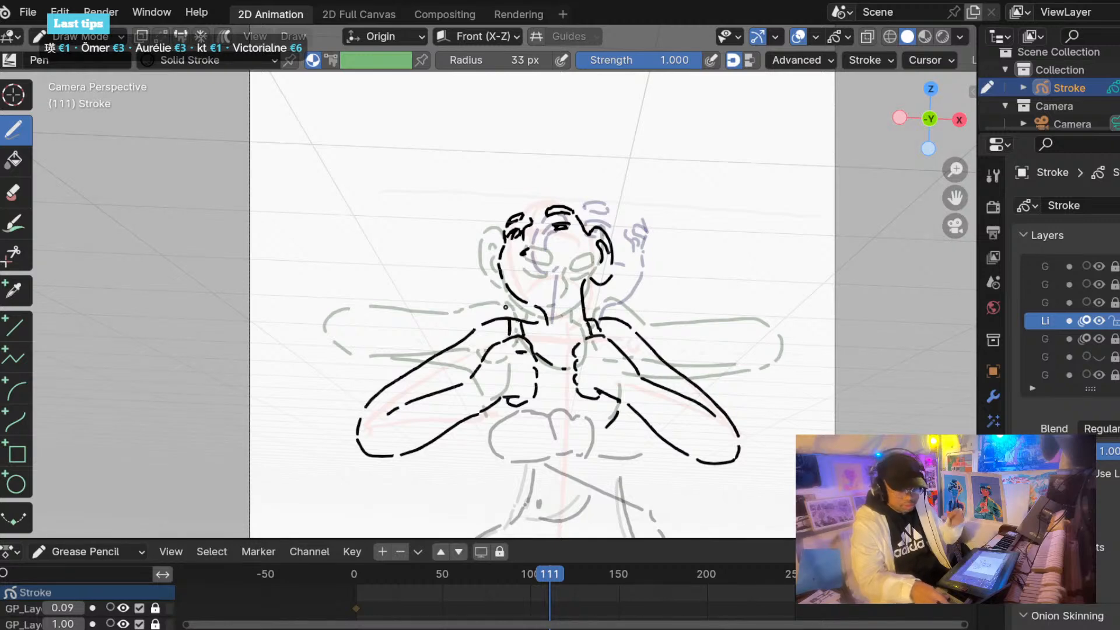
Add a short torso side line below the fist opposite the ear and a horizontal line across the chest at frame 111.
scroll(402, 309, down, 1)
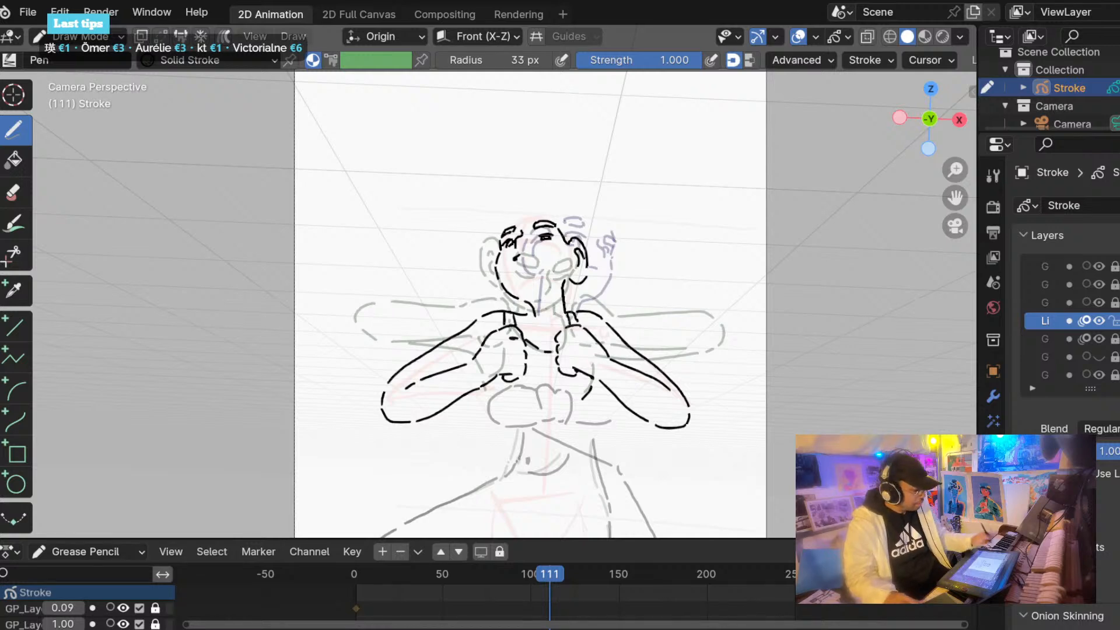
shift+middle_drag(439, 334, 448, 333)
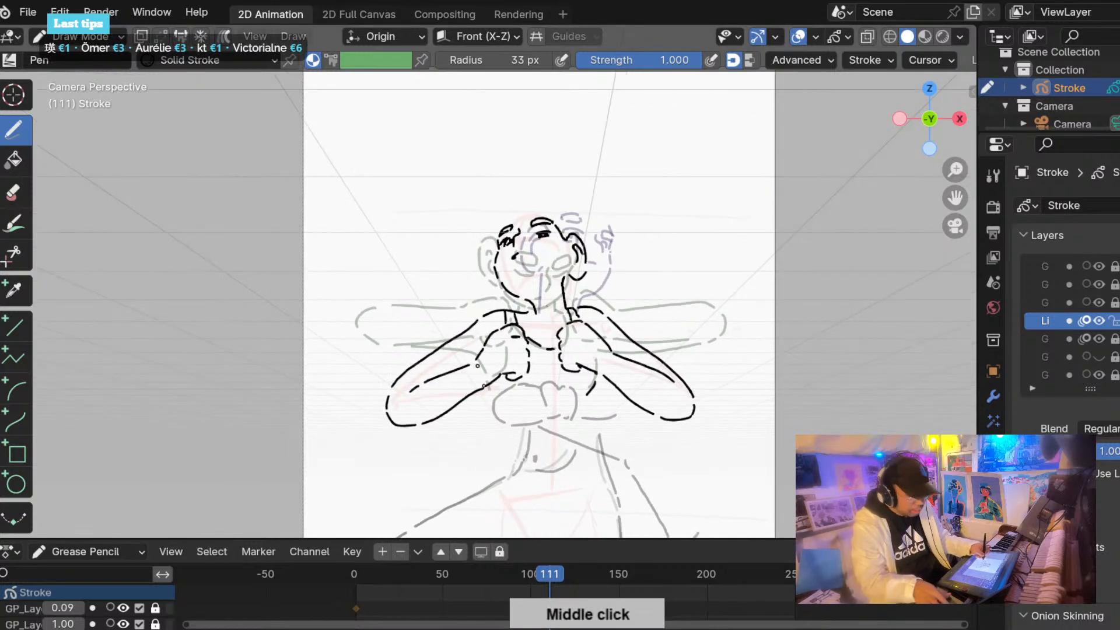
scroll(477, 365, up, 2)
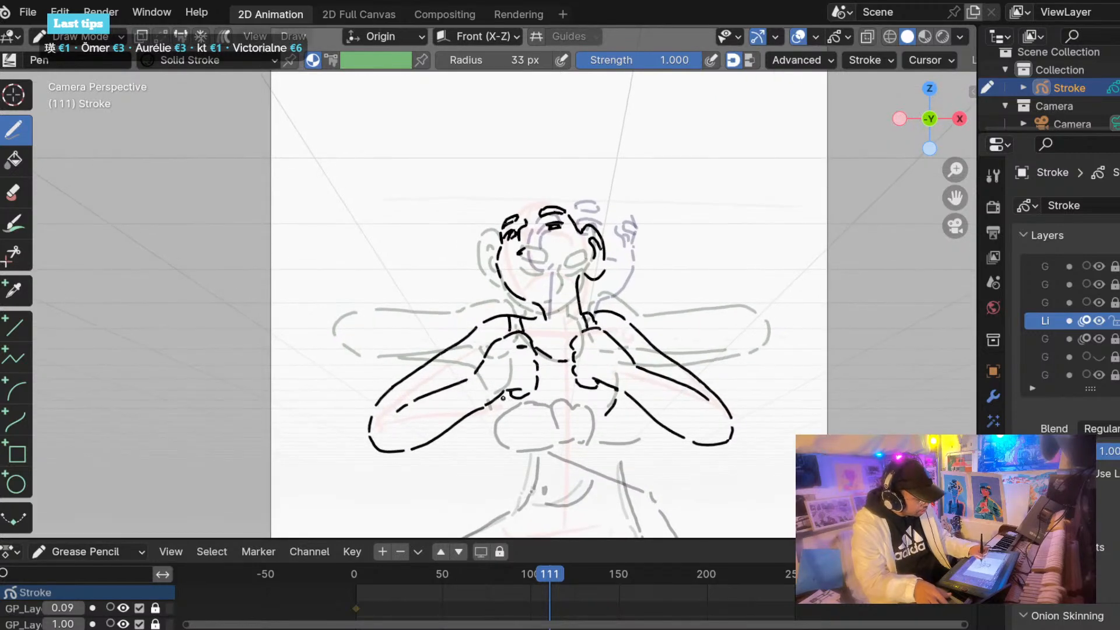
drag(503, 402, 511, 415)
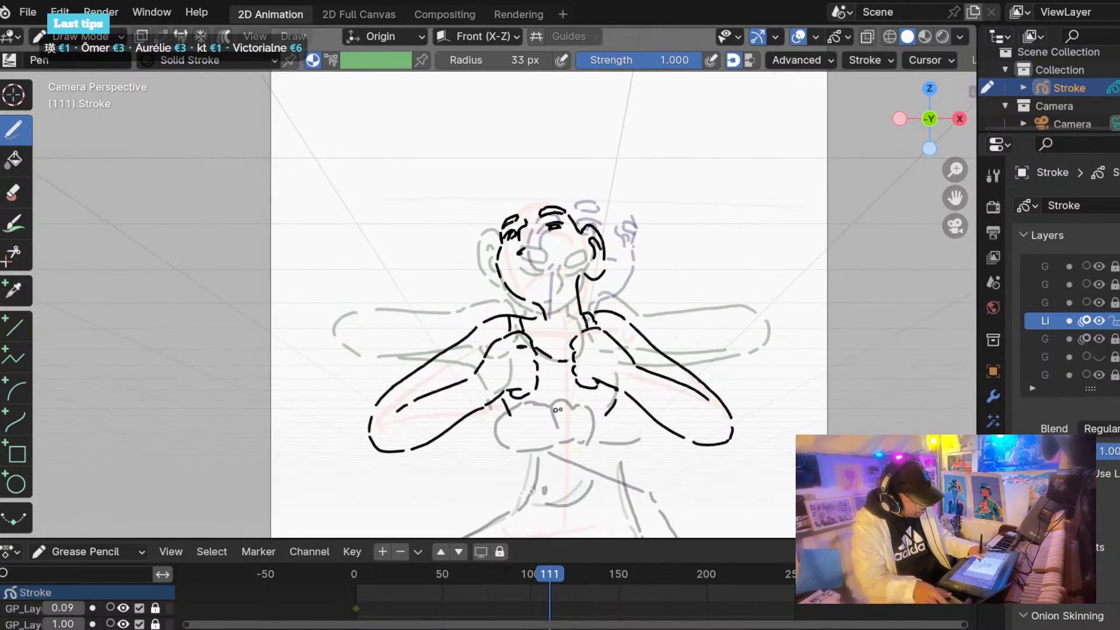
drag(597, 412, 535, 414)
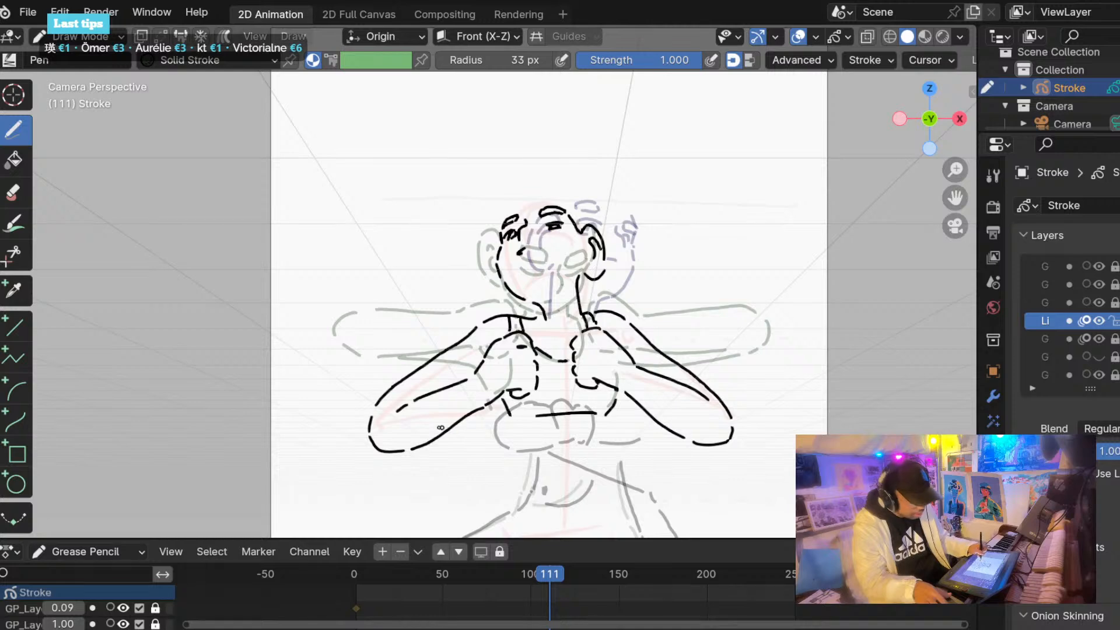
scroll(385, 423, down, 2)
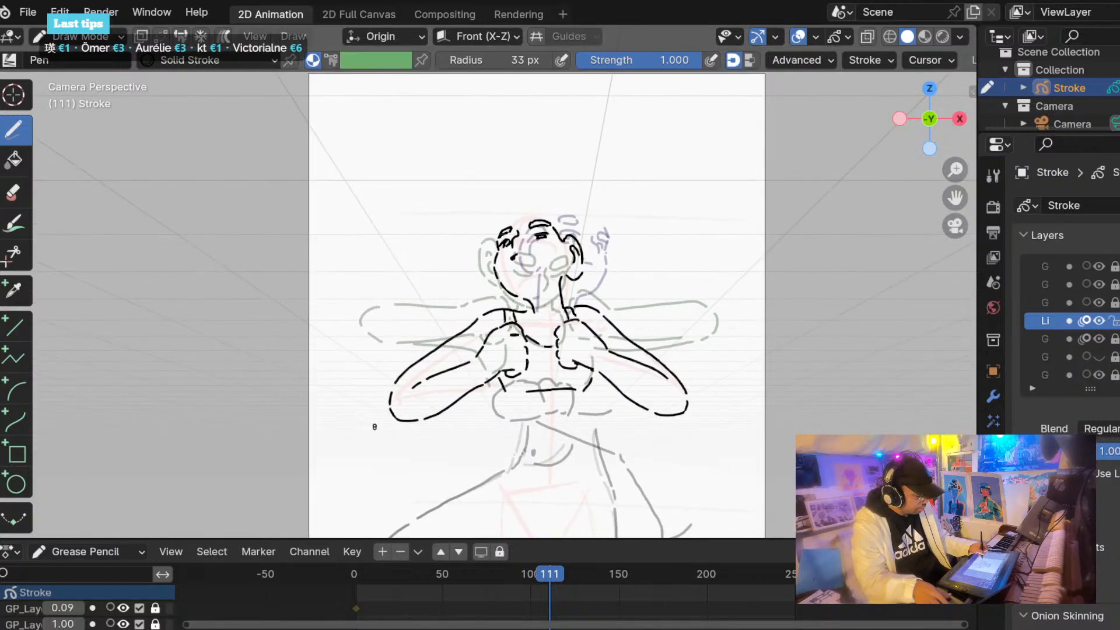
Redraw the neck line on the ear side closer to the chin as a short curve at frame 111.
scroll(374, 426, up, 1)
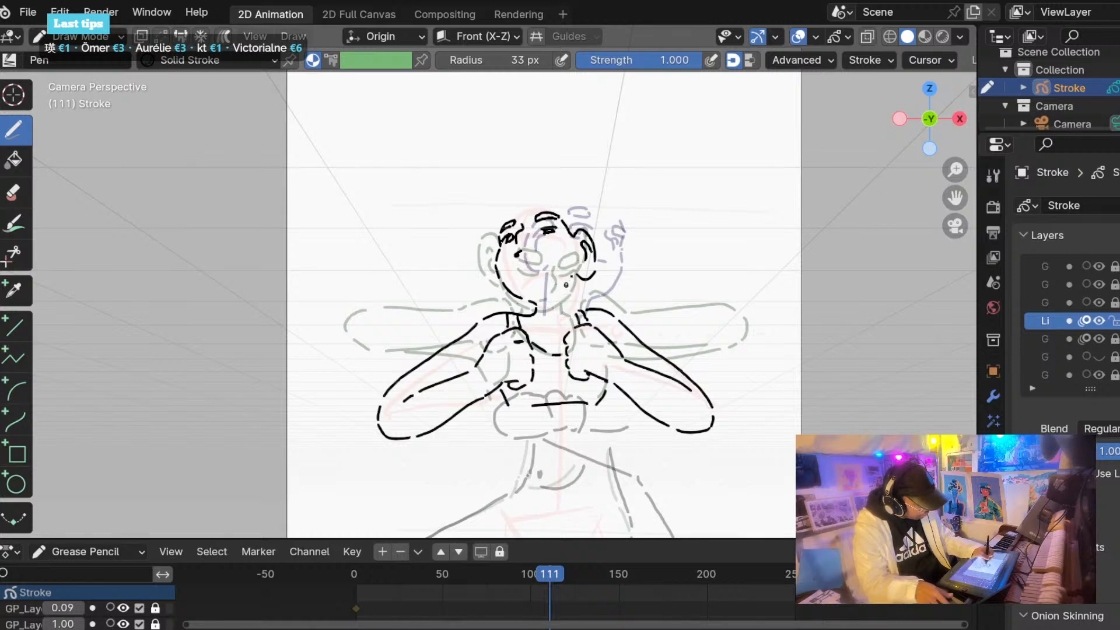
drag(563, 291, 567, 313)
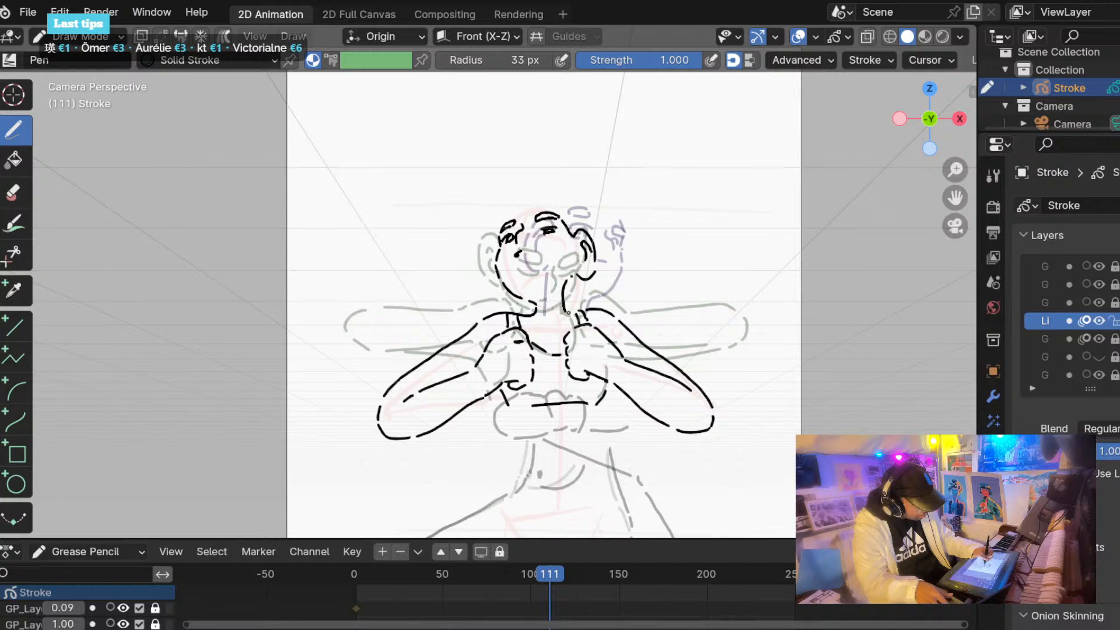
scroll(569, 313, down, 1)
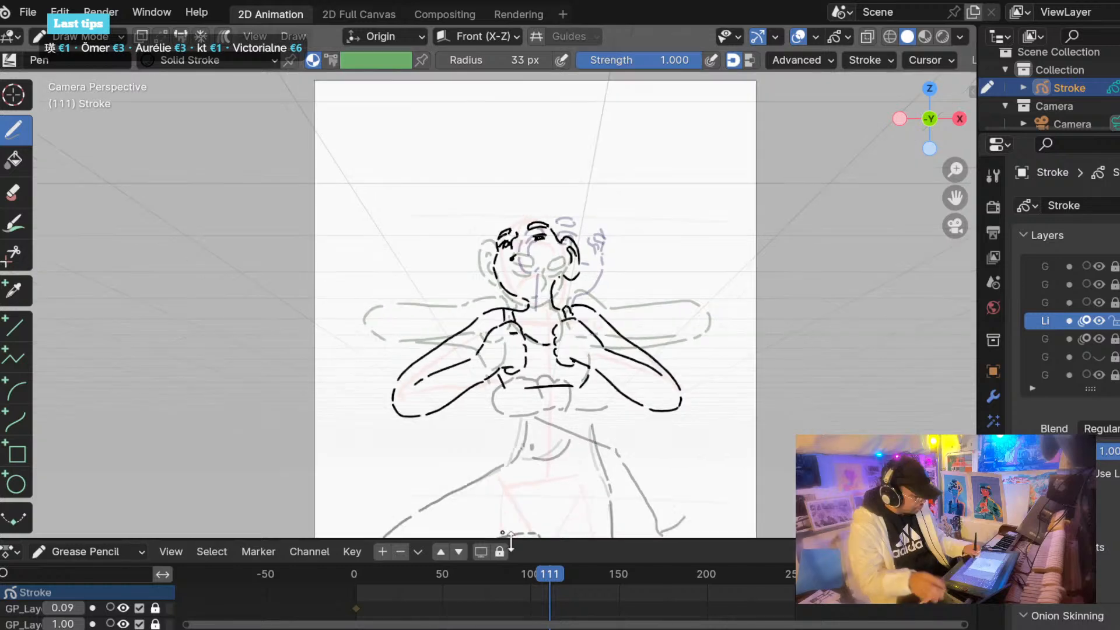
At frame 97, select the ear, eye and face outline strokes of the head in Edit Mode from the front view.
click(541, 563)
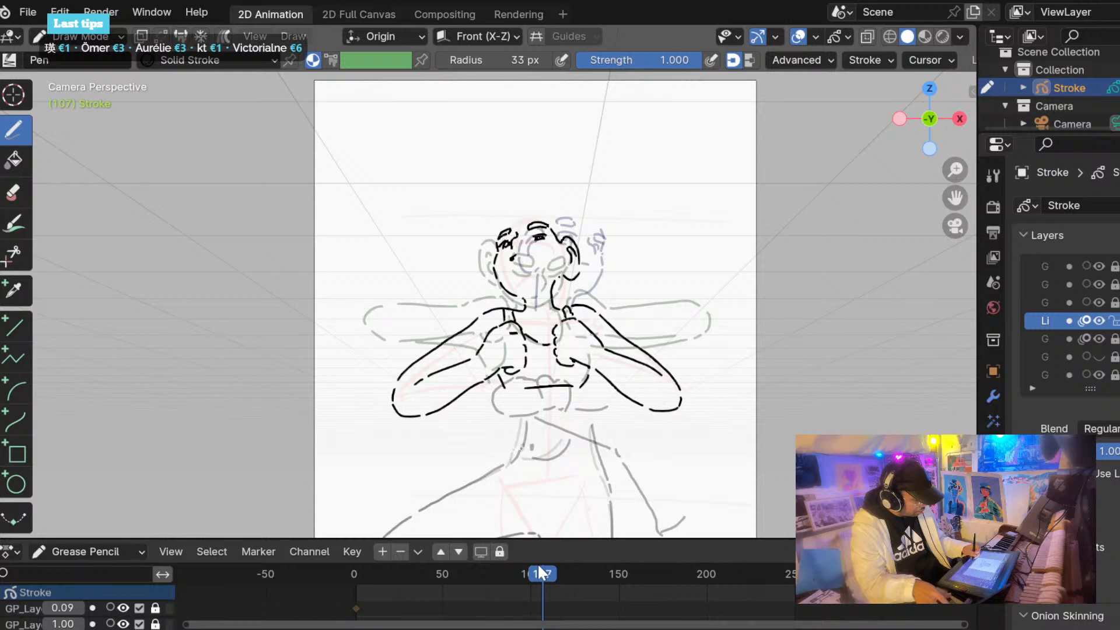
mouse_move(539, 569)
mouse_down()
mouse_move(506, 574)
mouse_move(525, 573)
mouse_up()
scroll(535, 303, up, 2)
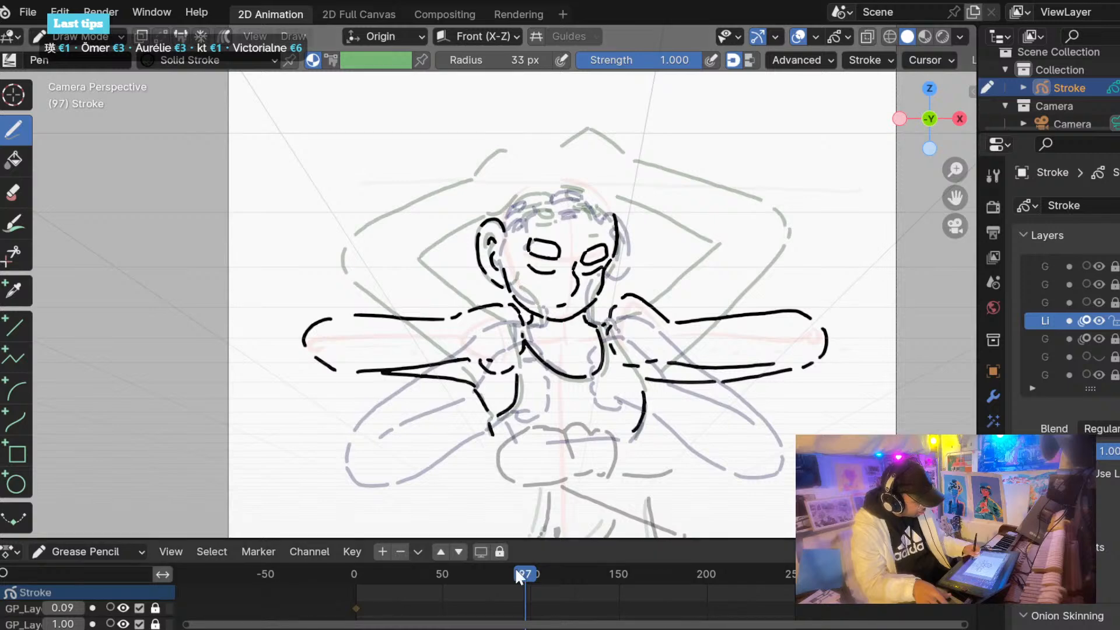
mouse_move(517, 573)
mouse_down()
mouse_move(549, 570)
mouse_move(535, 581)
mouse_move(550, 570)
mouse_move(525, 571)
mouse_up()
key(Tab)
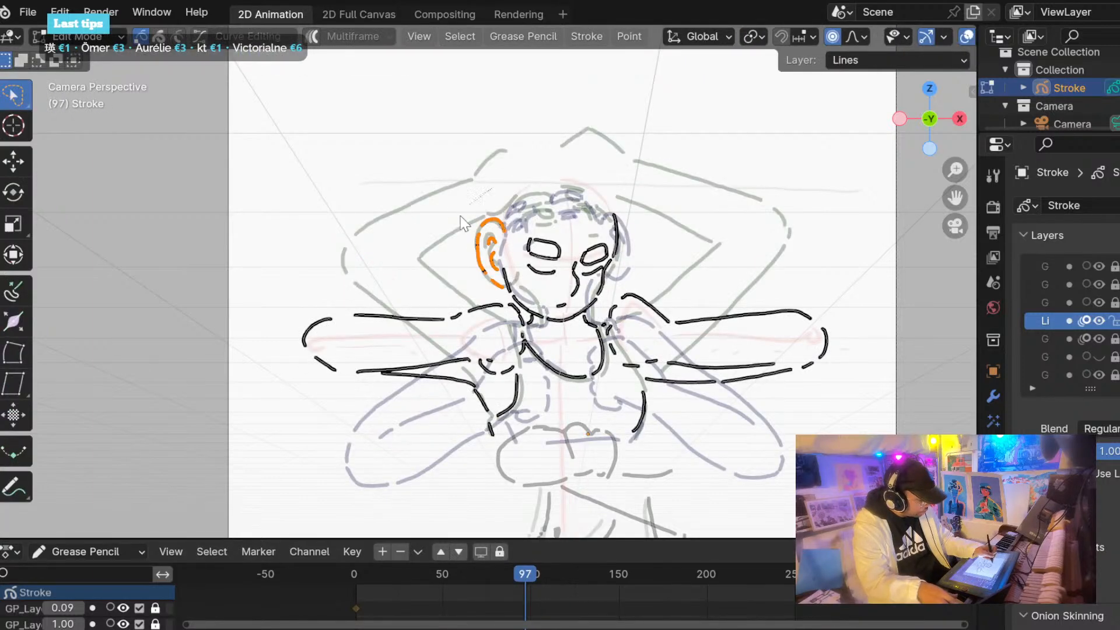
mouse_move(491, 190)
ctrl+right_down()
mouse_move(497, 291)
mouse_move(528, 309)
ctrl+right_up()
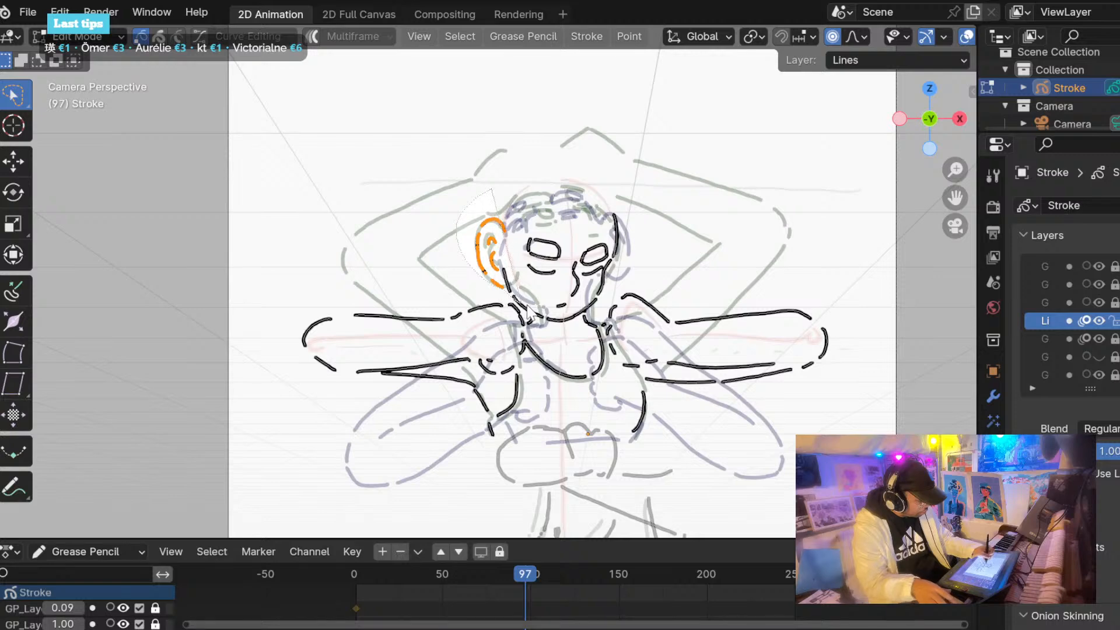
key(KP_1)
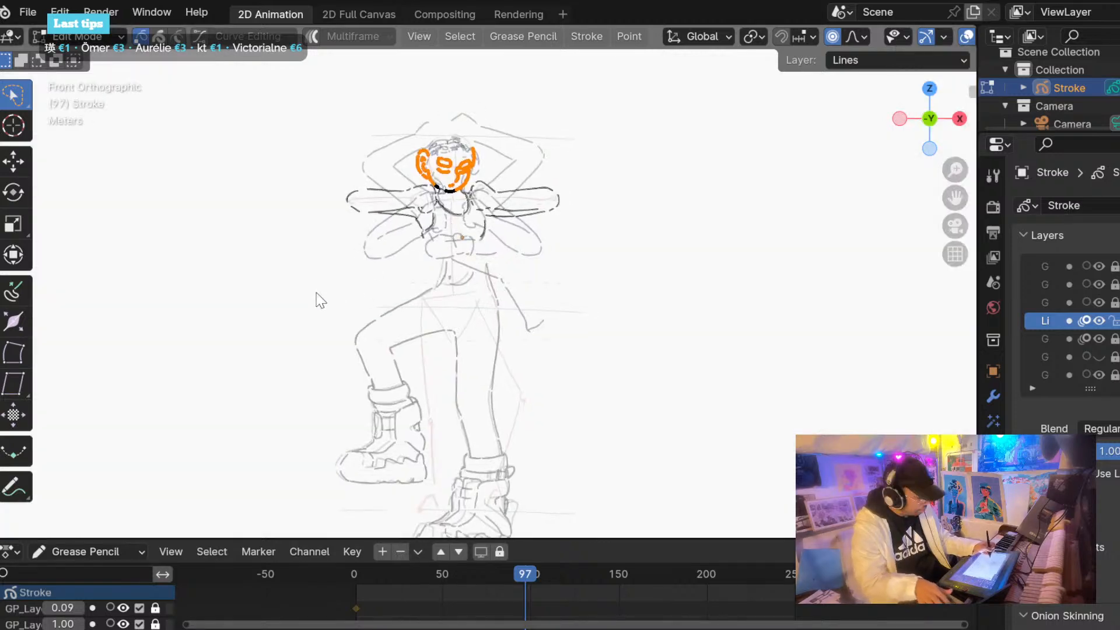
mouse_move(320, 297)
ctrl+middle_down()
mouse_move(296, 244)
mouse_move(371, 331)
ctrl+middle_up()
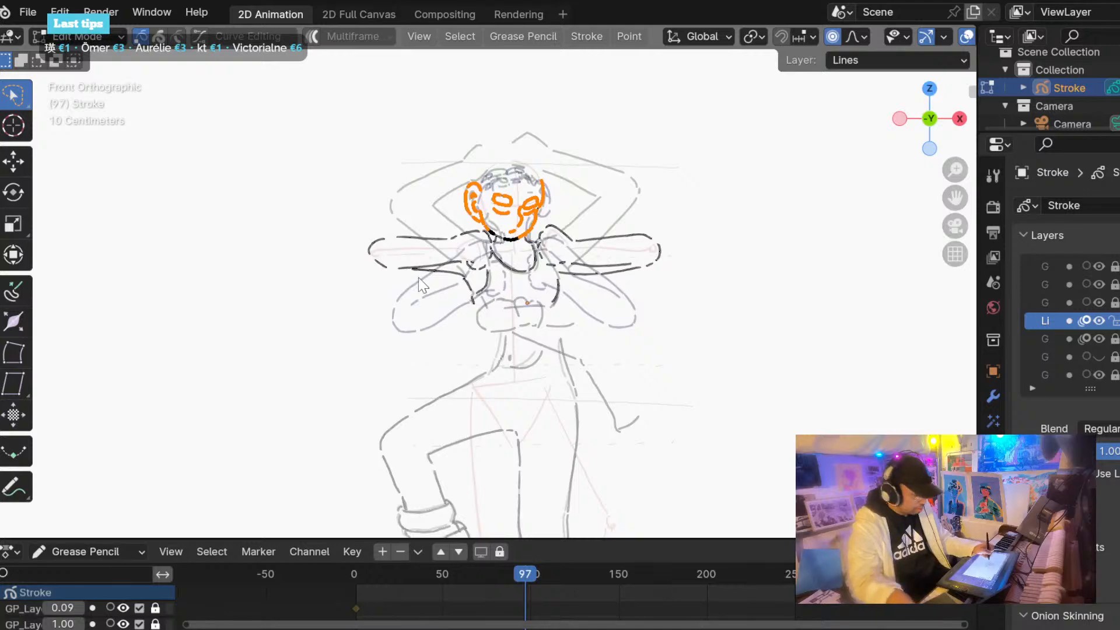
shift+click(441, 270)
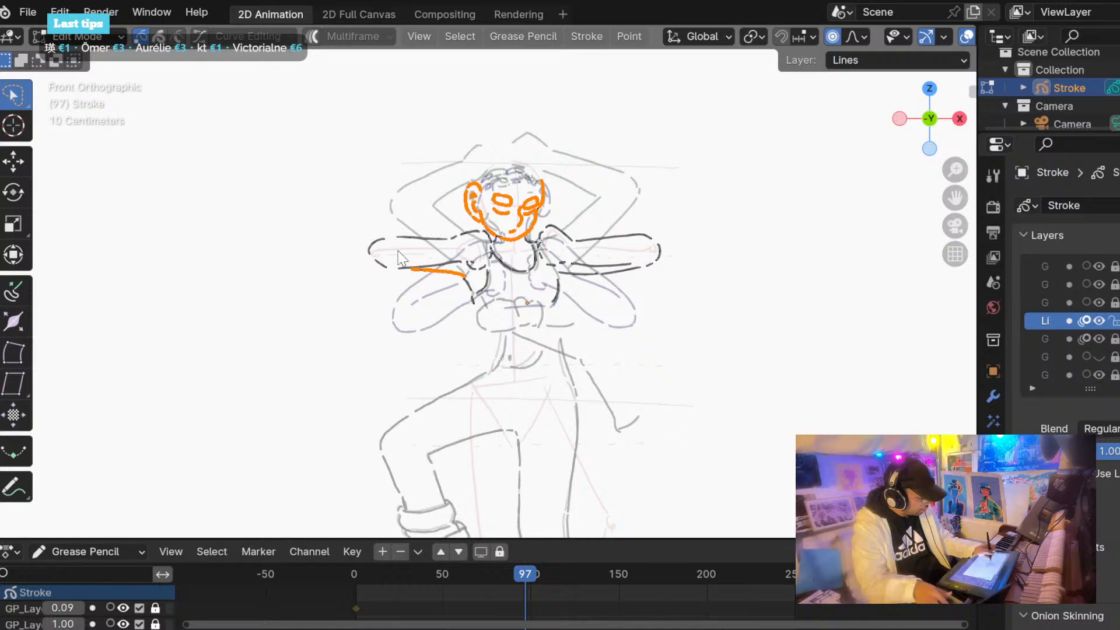
key(ctrl+z)
Turn proportional editing off, shift the selected head strokes slightly away from the ear side at frame 97, and return to Draw Mode.
scroll(449, 194, up, 2)
scroll(446, 187, up, 3)
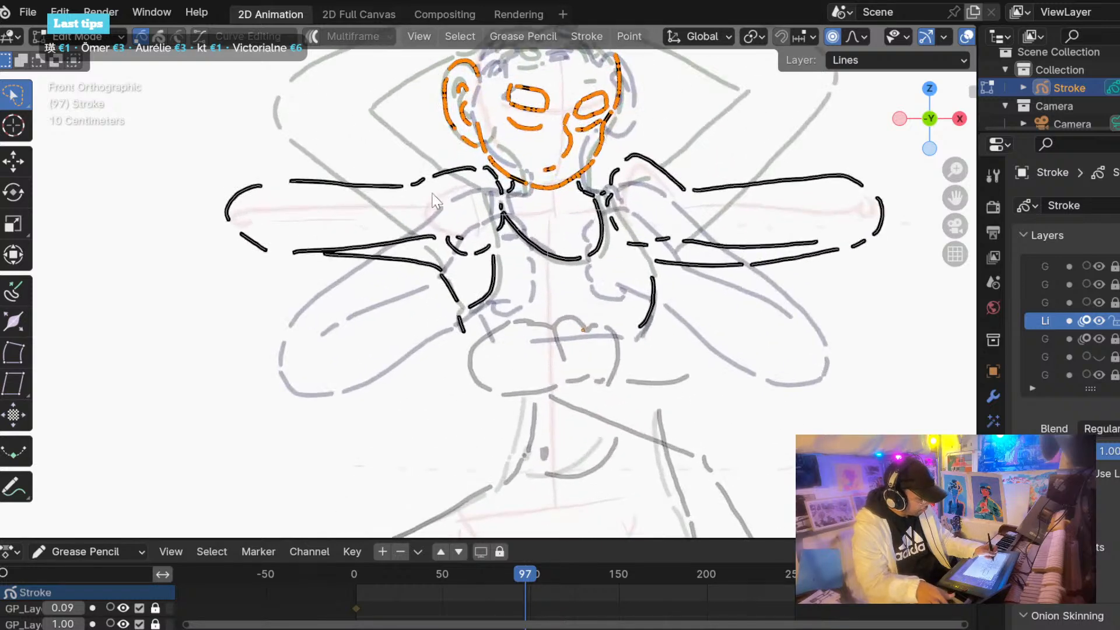
shift+scroll(454, 301, up, 4)
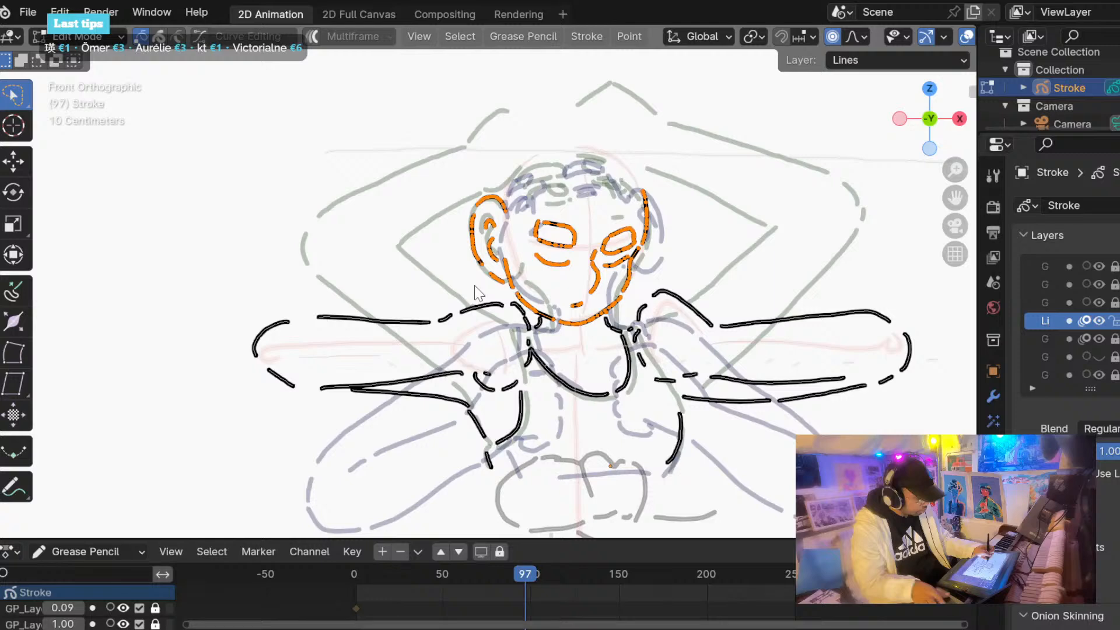
key(g)
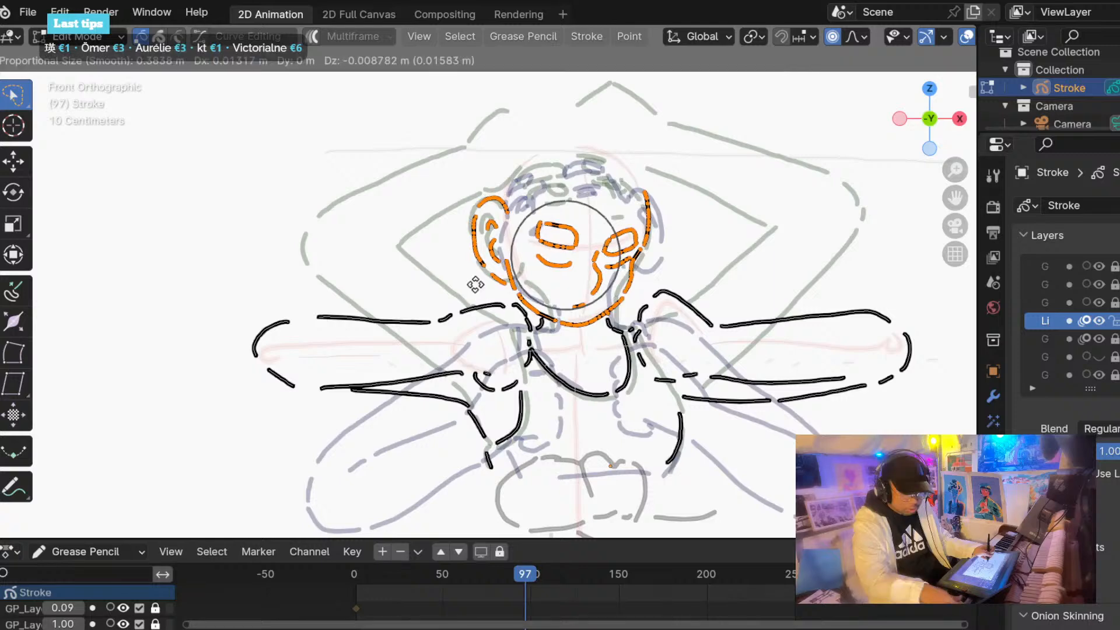
key(o)
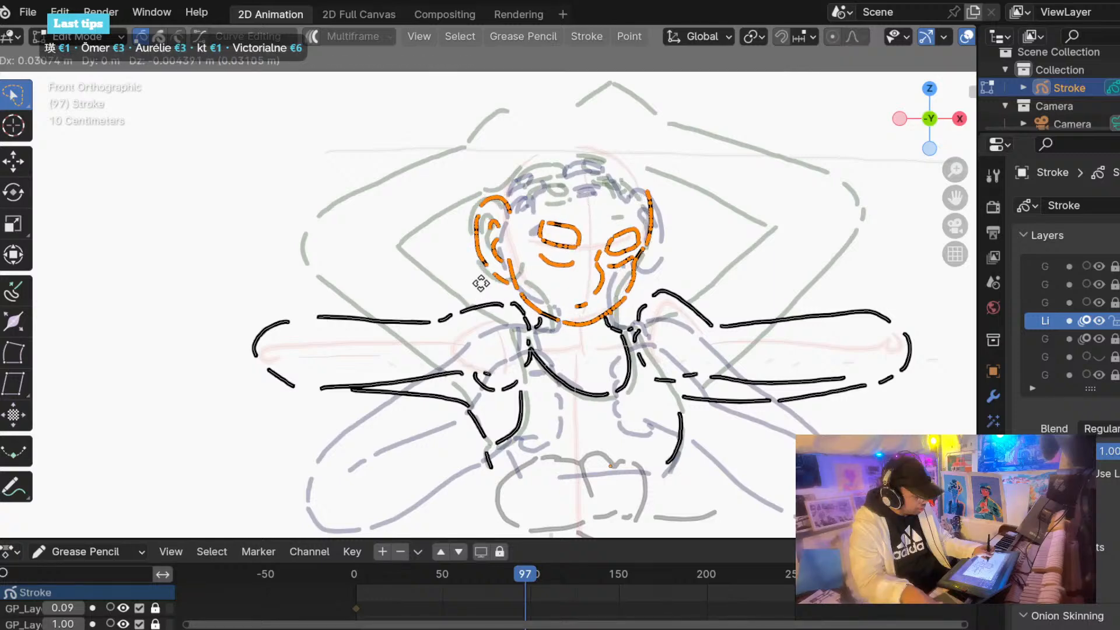
click(481, 283)
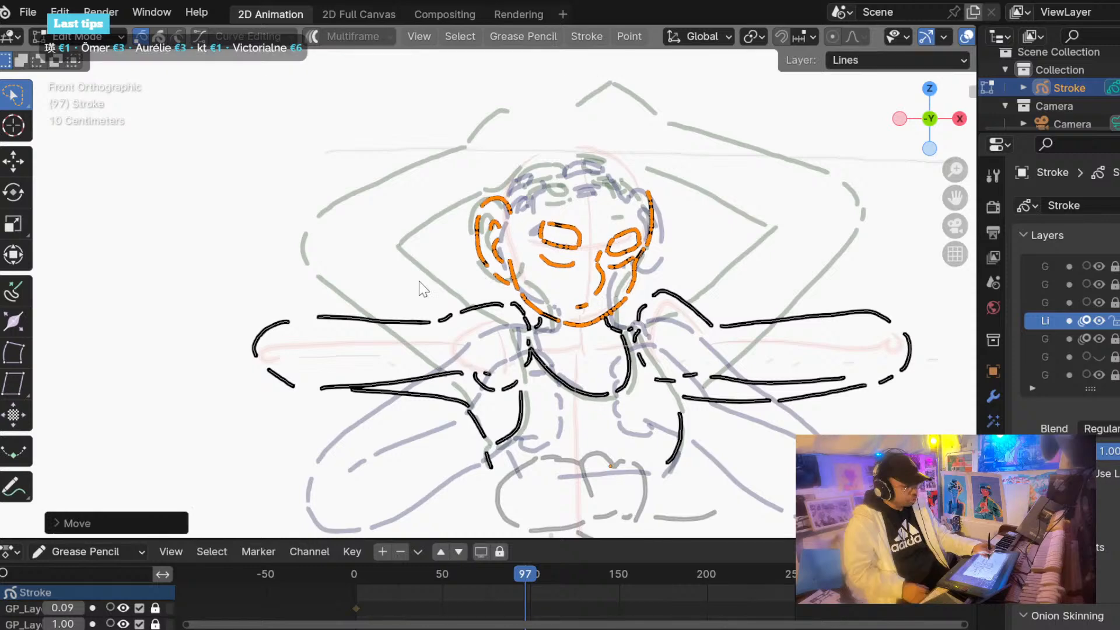
key(g)
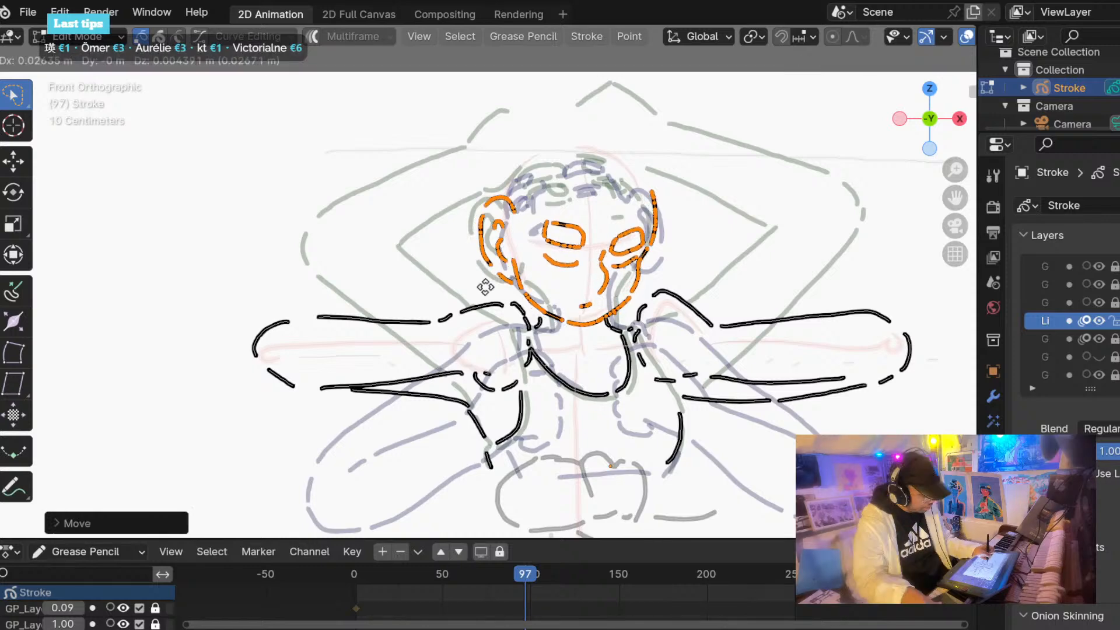
click(490, 294)
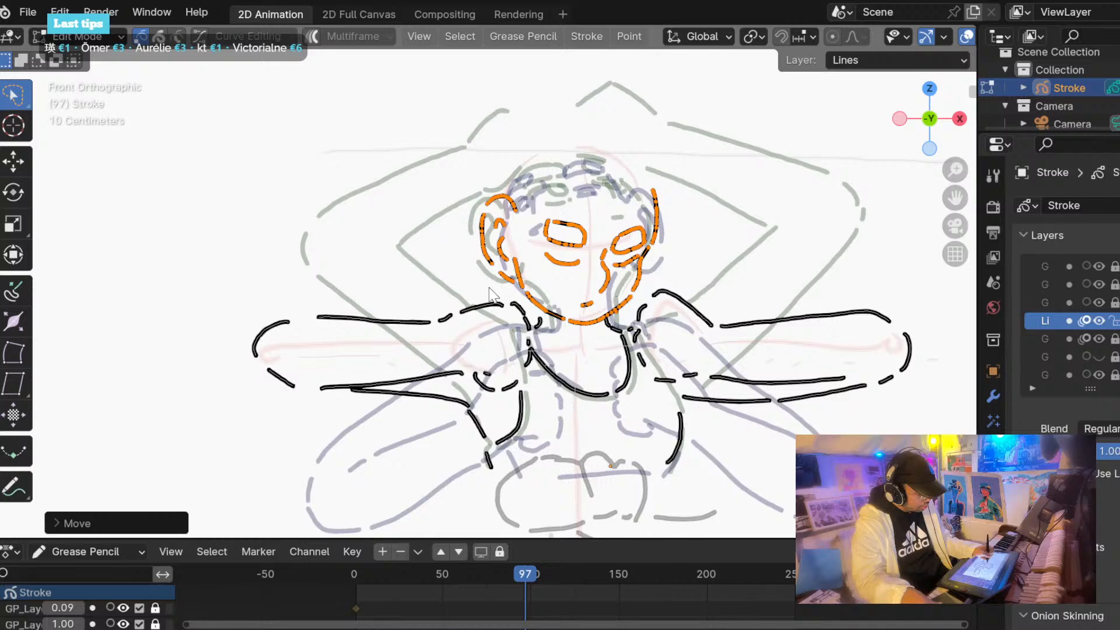
key(Tab)
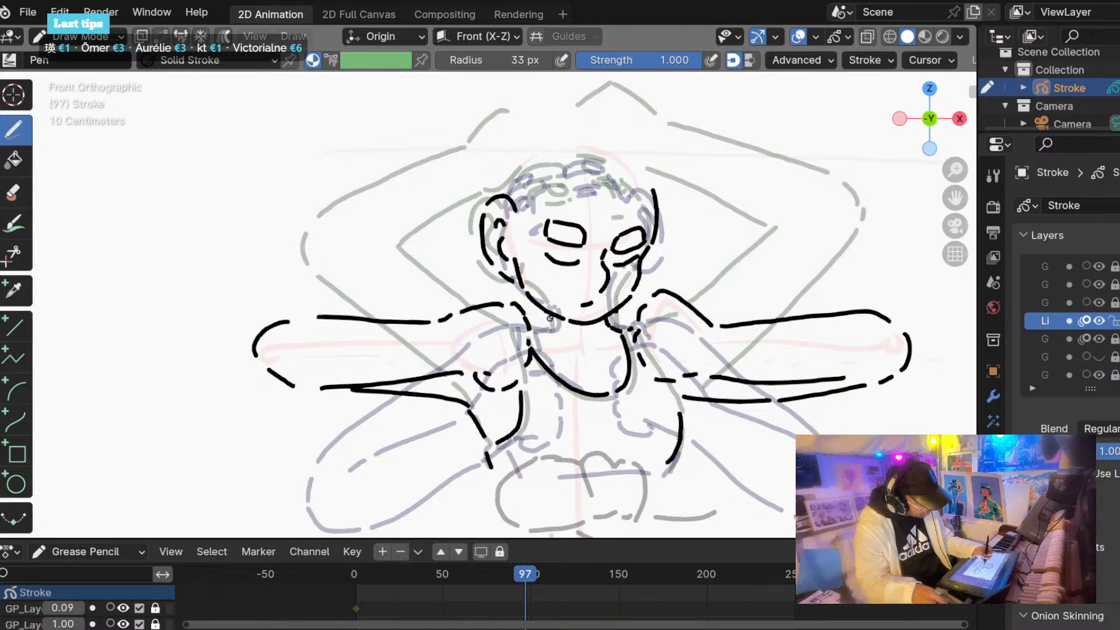
Try a short, nearly vertical neck line on the ear side at frame 68, joining the jaw to the shoulder line.
scroll(549, 318, down, 2)
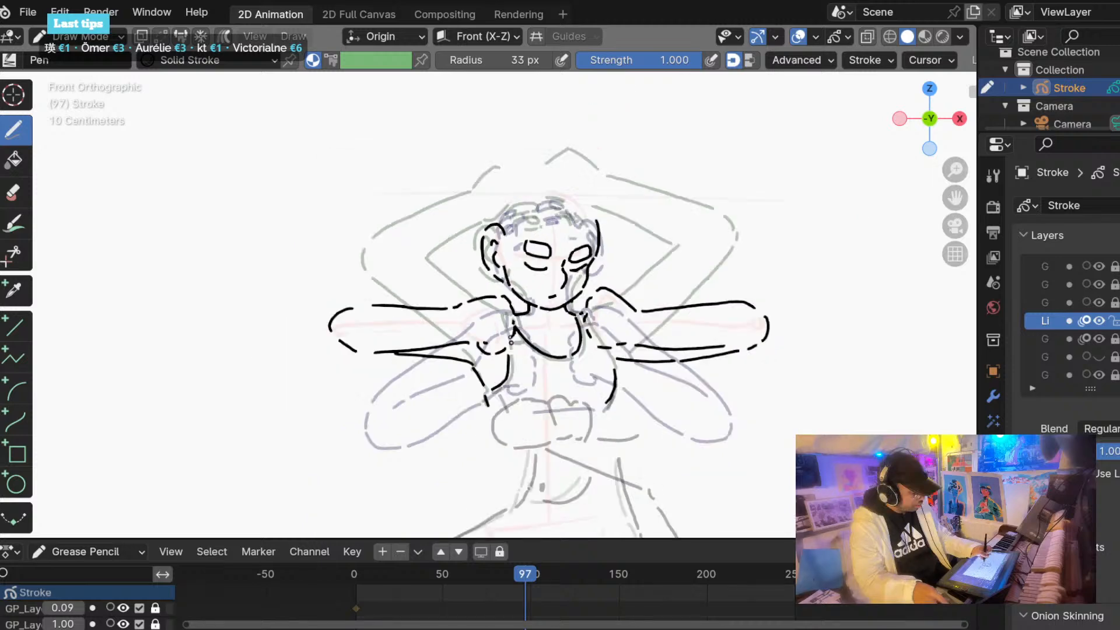
mouse_move(519, 568)
mouse_down()
mouse_move(456, 563)
mouse_move(482, 565)
mouse_up()
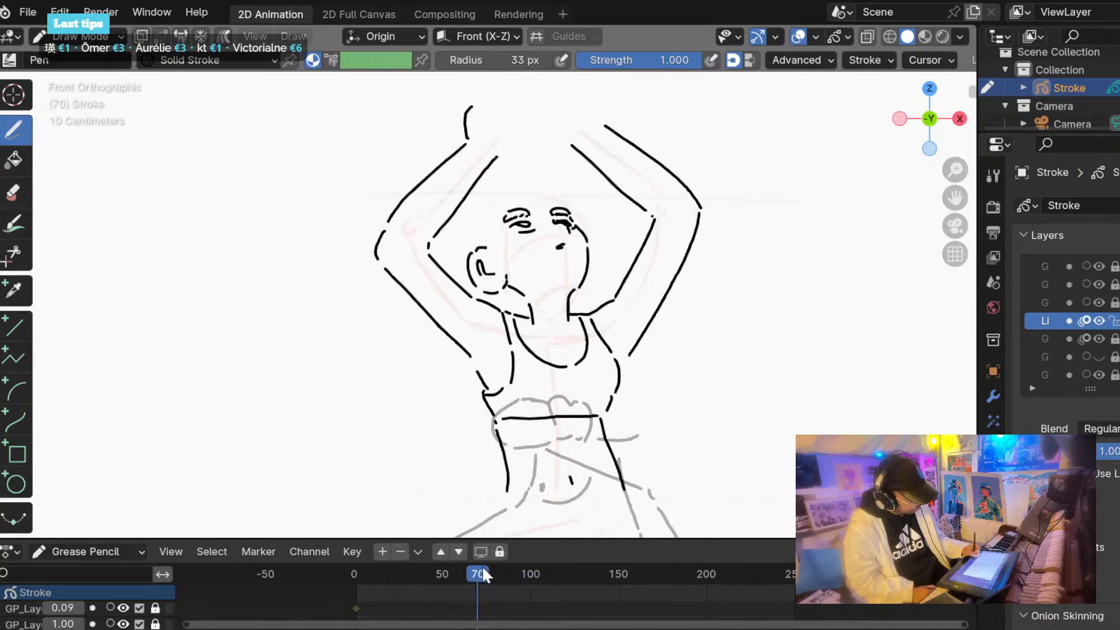
key(Left)
key(Left)
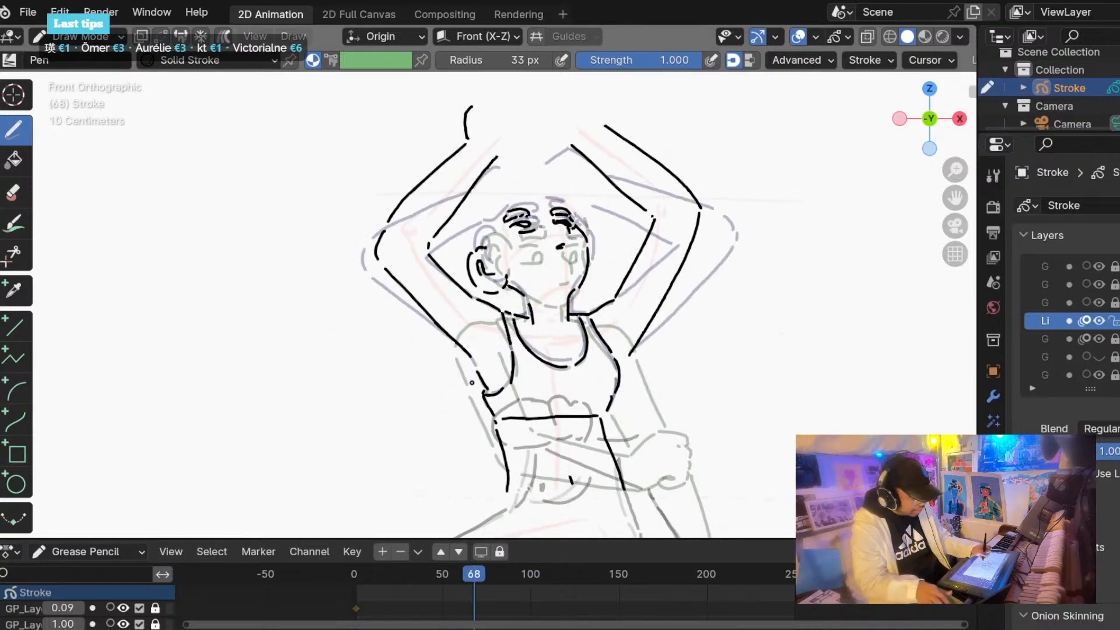
scroll(470, 355, up, 2)
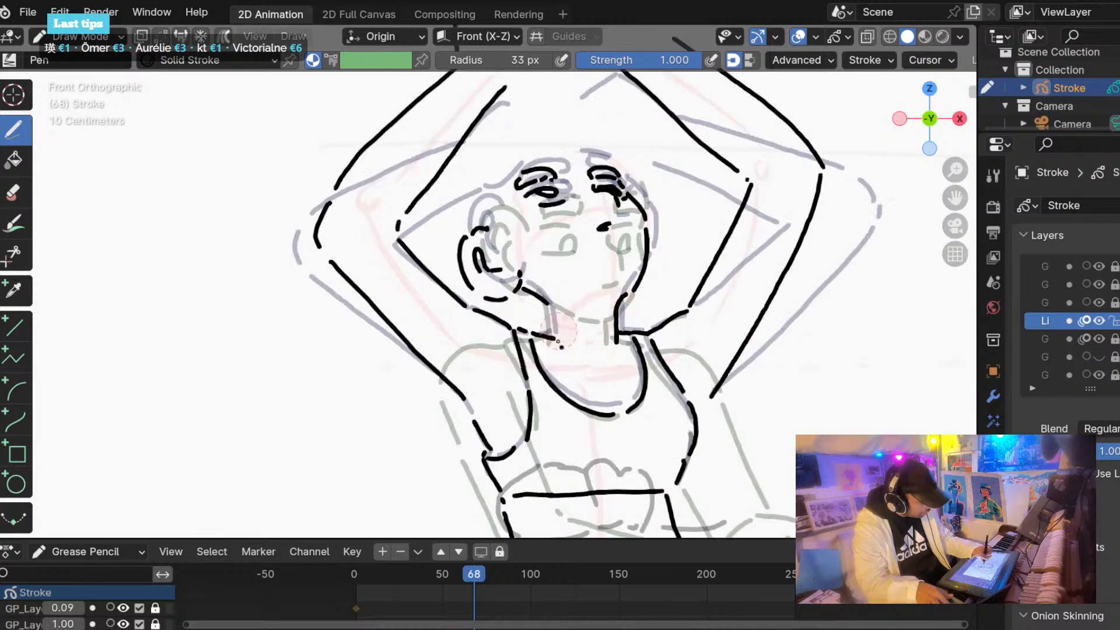
drag(557, 340, 550, 304)
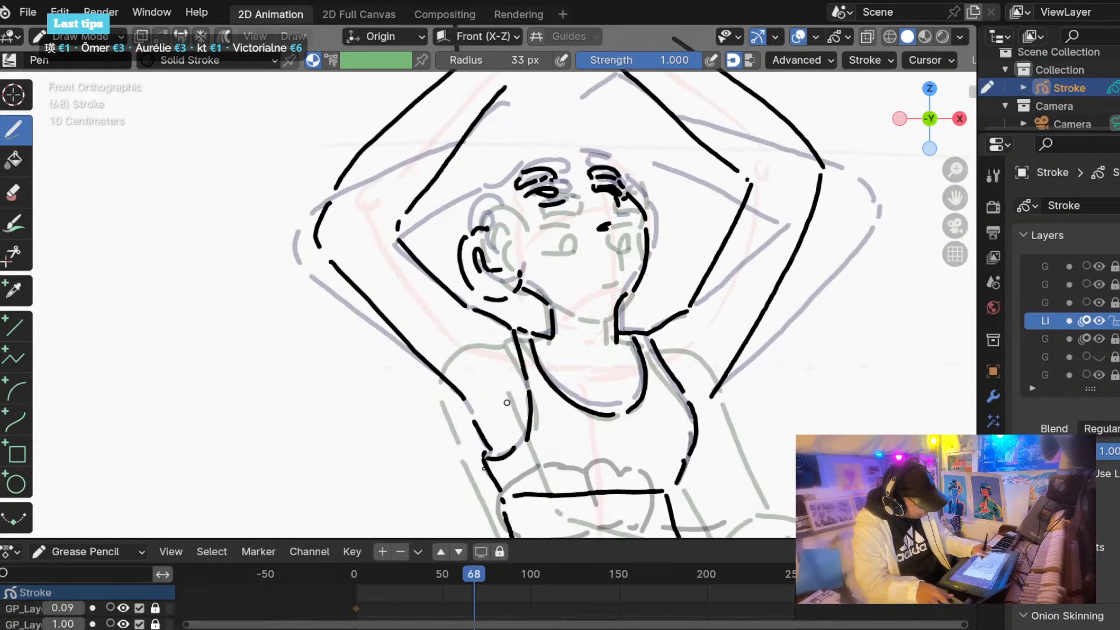
Compare with the frame 56 drawing, undo the new neck line and redraw it as a short curve closer to the ear at frame 67.
key(Down)
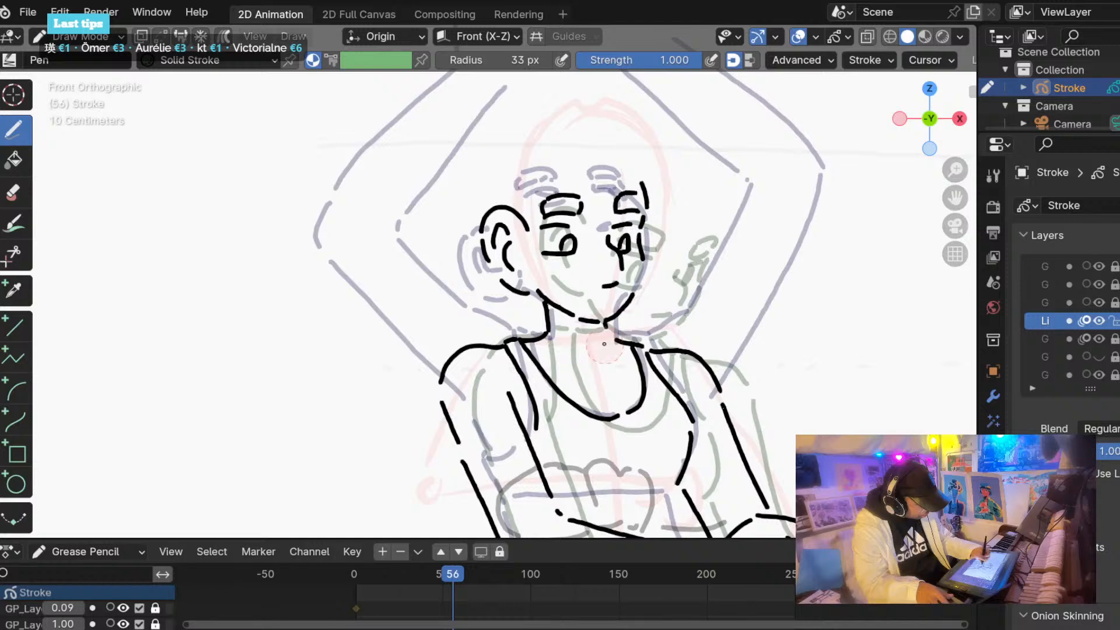
drag(454, 576, 467, 580)
key(Up)
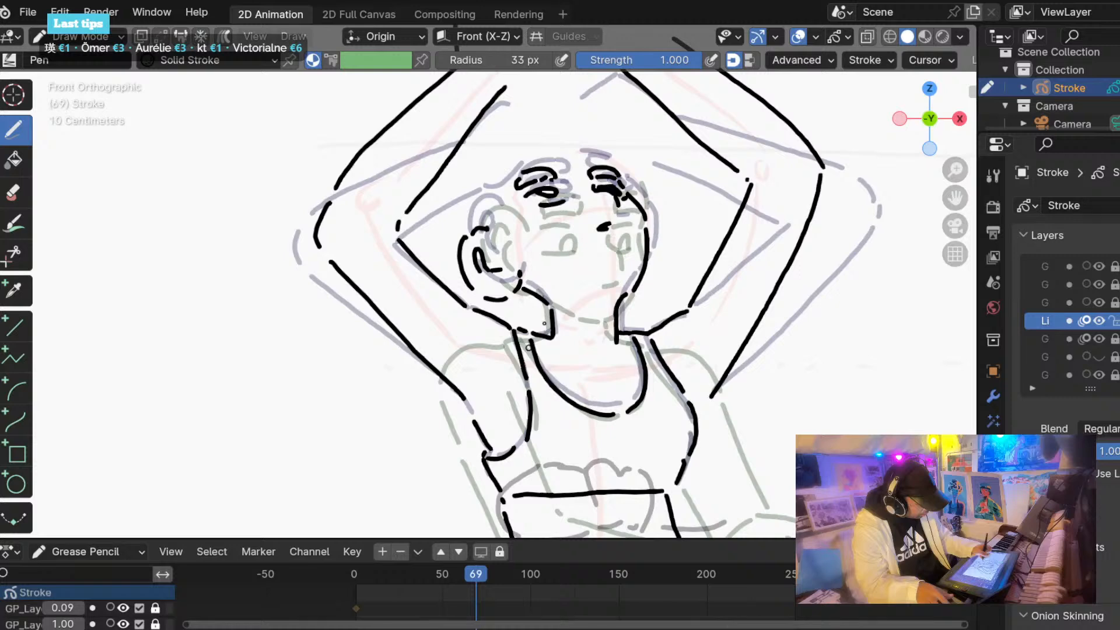
key(ctrl+z)
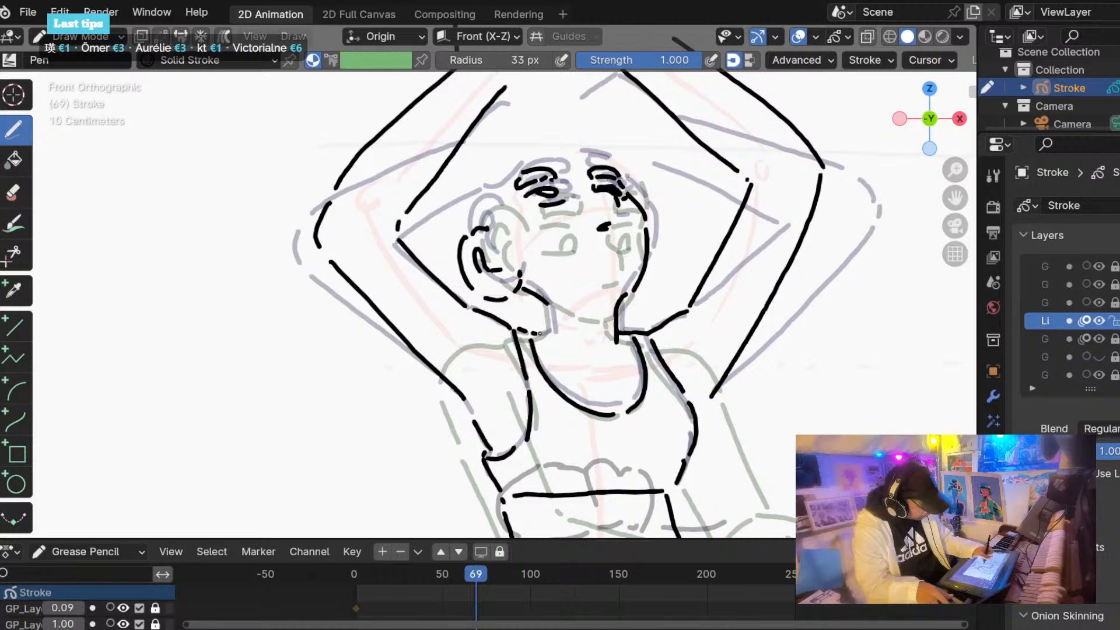
click(460, 574)
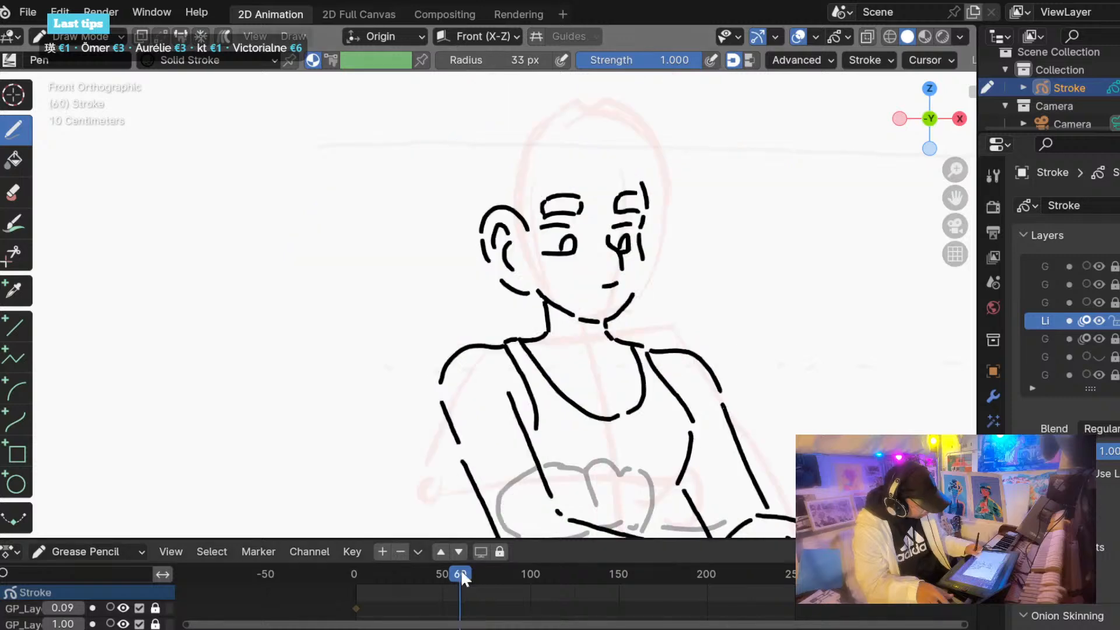
click(473, 574)
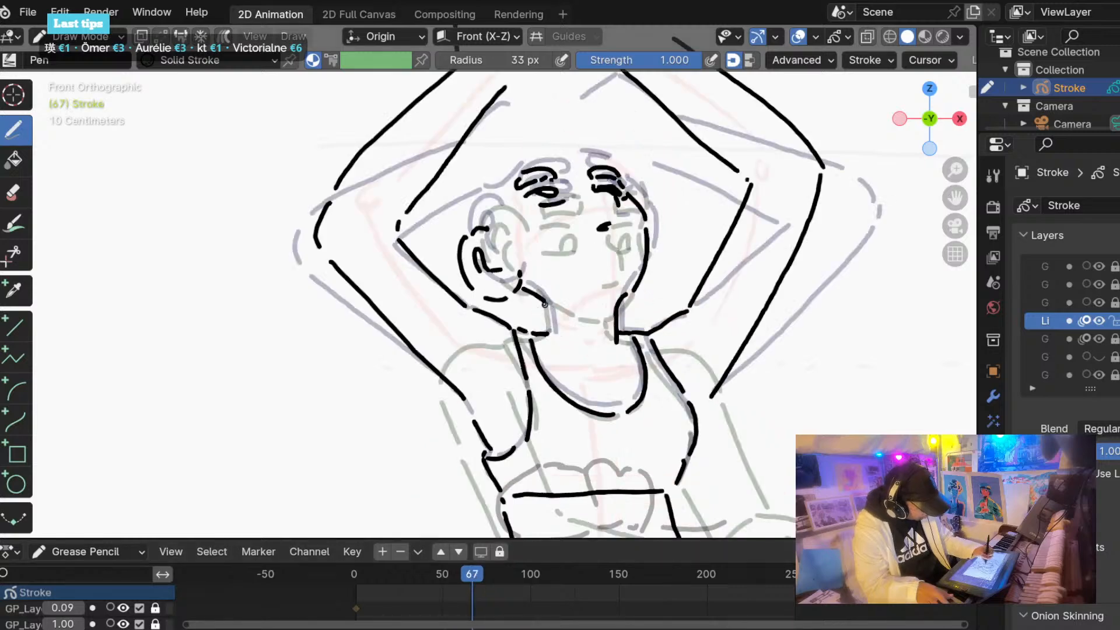
click(478, 574)
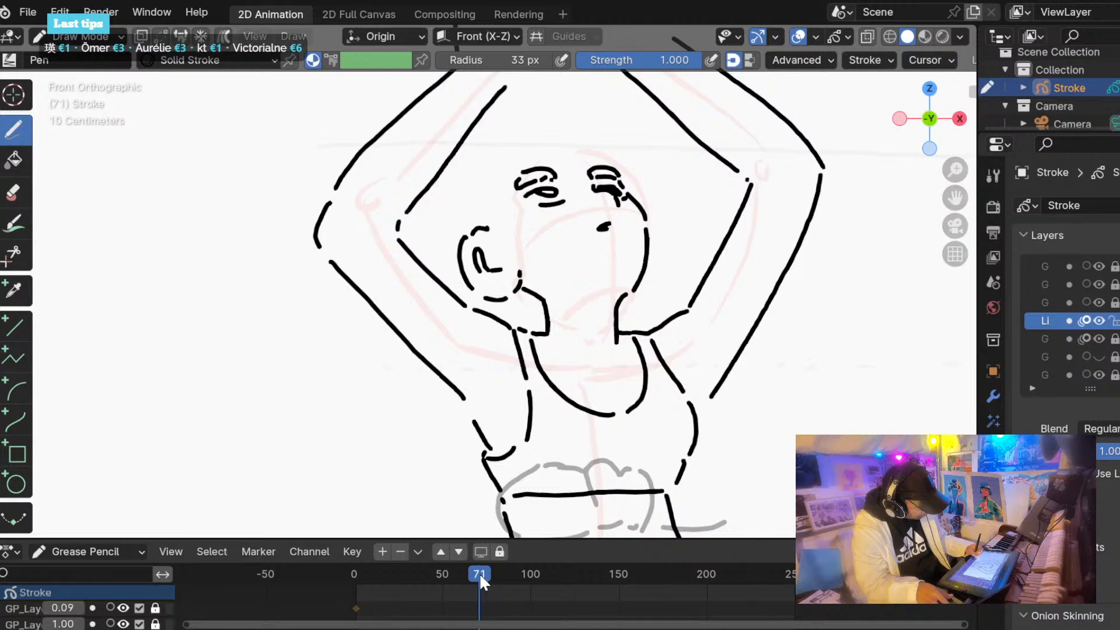
Draw the jaw line from the ear toward the neck at frame 90, and a short neck line below the chin at frame 111.
key(Up)
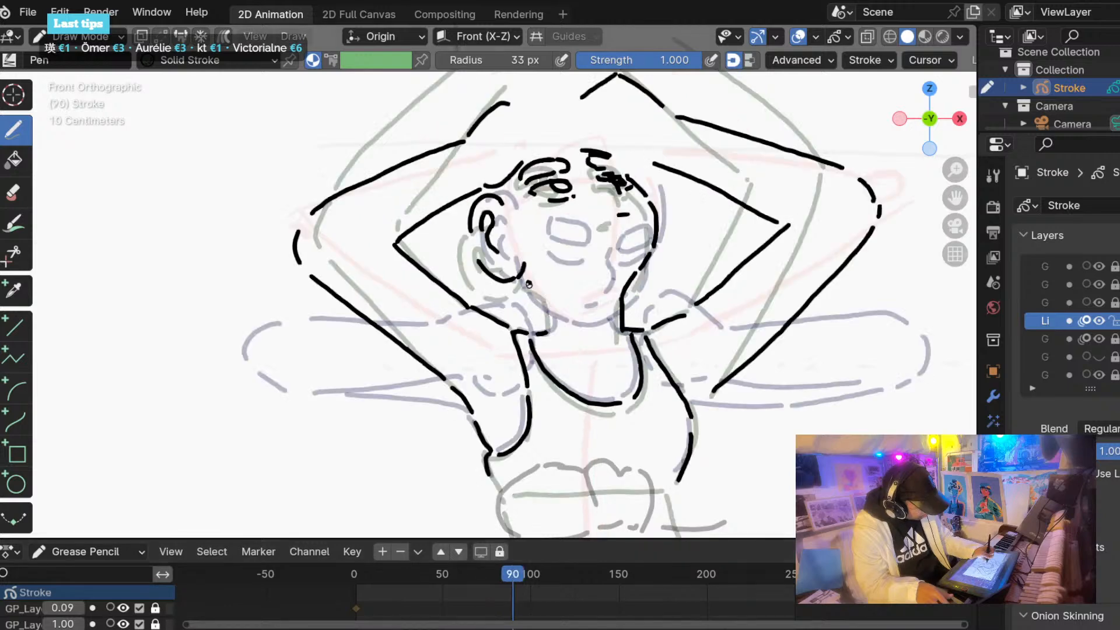
drag(518, 277, 546, 299)
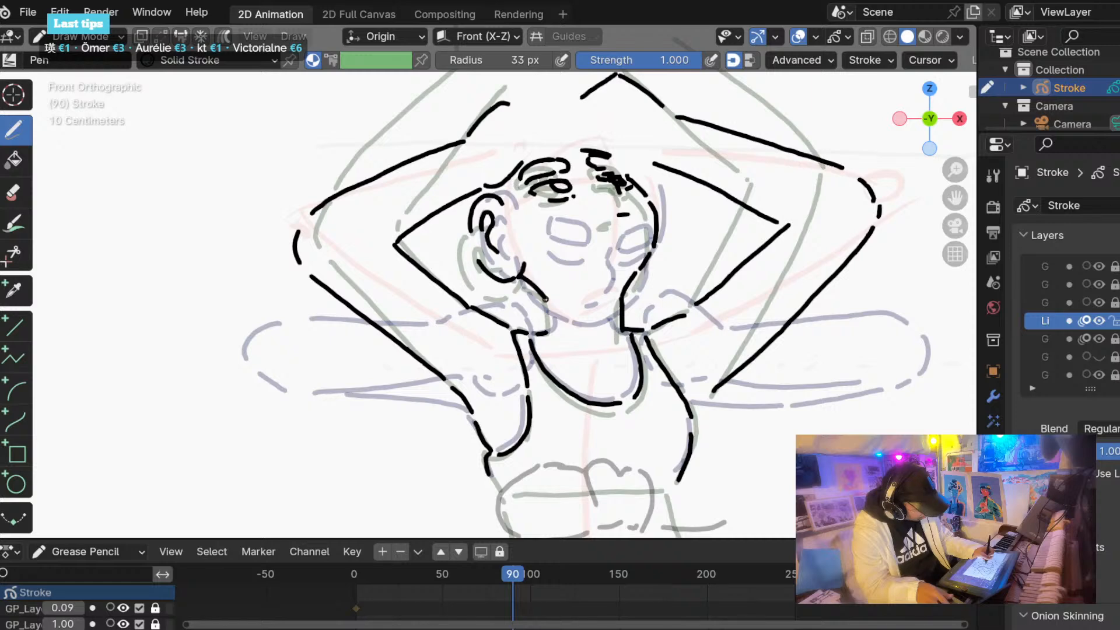
key(Up)
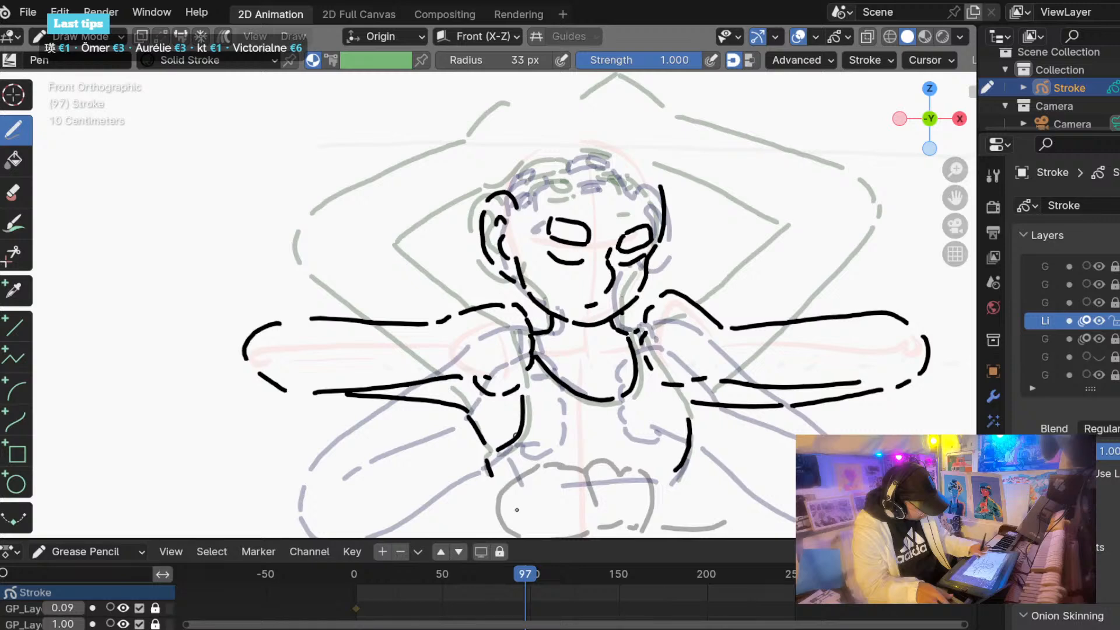
drag(524, 574, 550, 569)
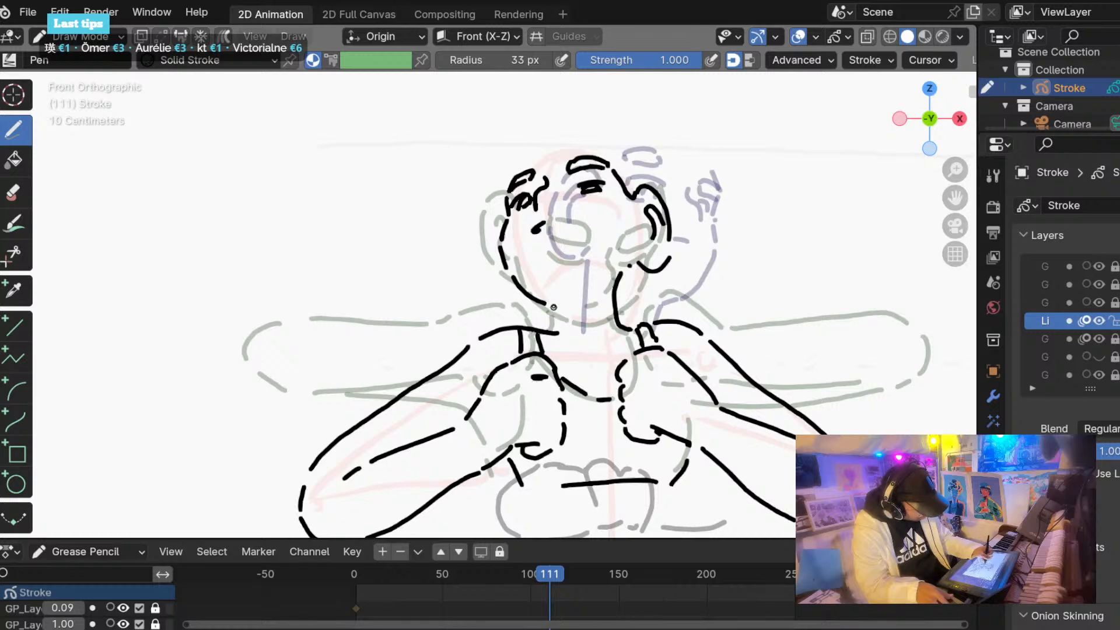
drag(555, 304, 555, 331)
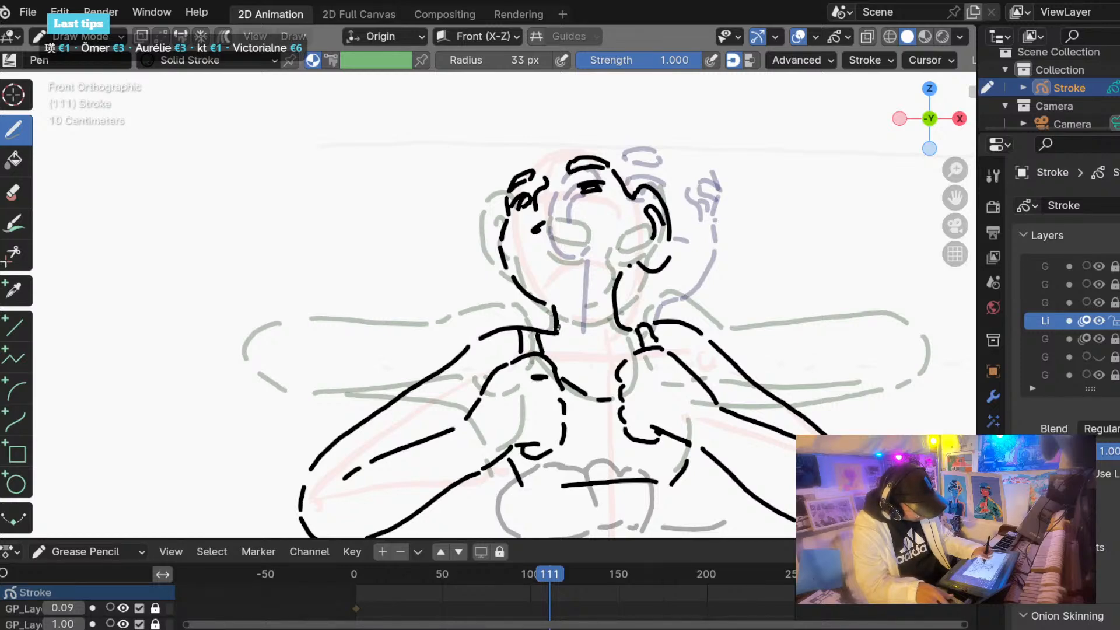
Redraw the neck line opposite the ear at frame 68 as a short inward curve joining the jaw to the shoulder line.
mouse_move(547, 570)
mouse_down()
mouse_move(526, 571)
mouse_move(581, 570)
mouse_move(412, 567)
mouse_move(481, 573)
mouse_up()
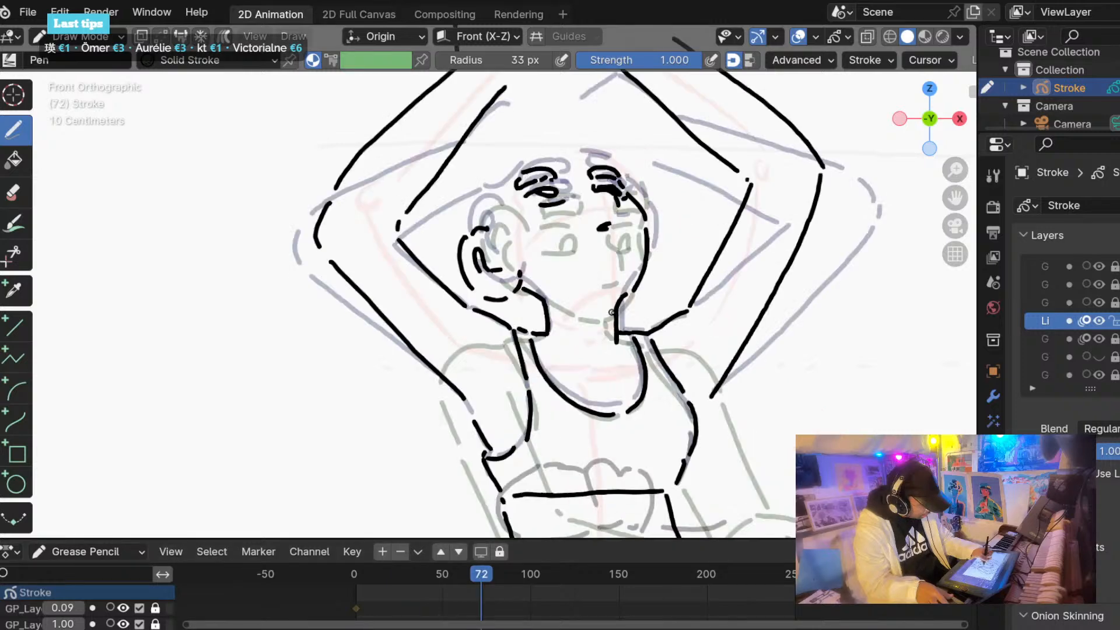
key(ctrl+z)
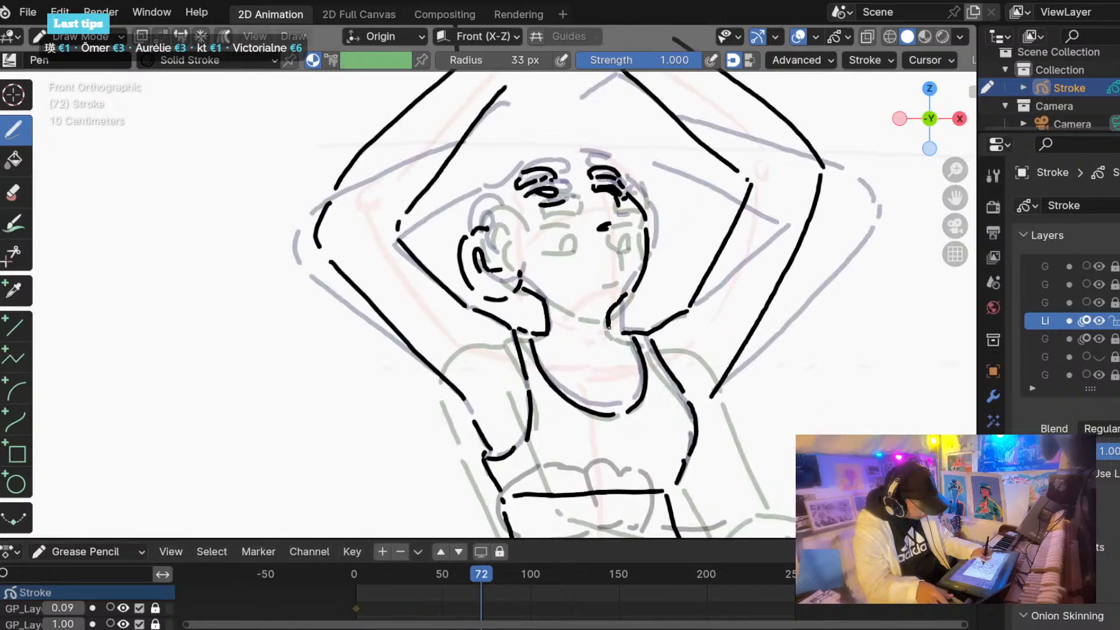
click(479, 577)
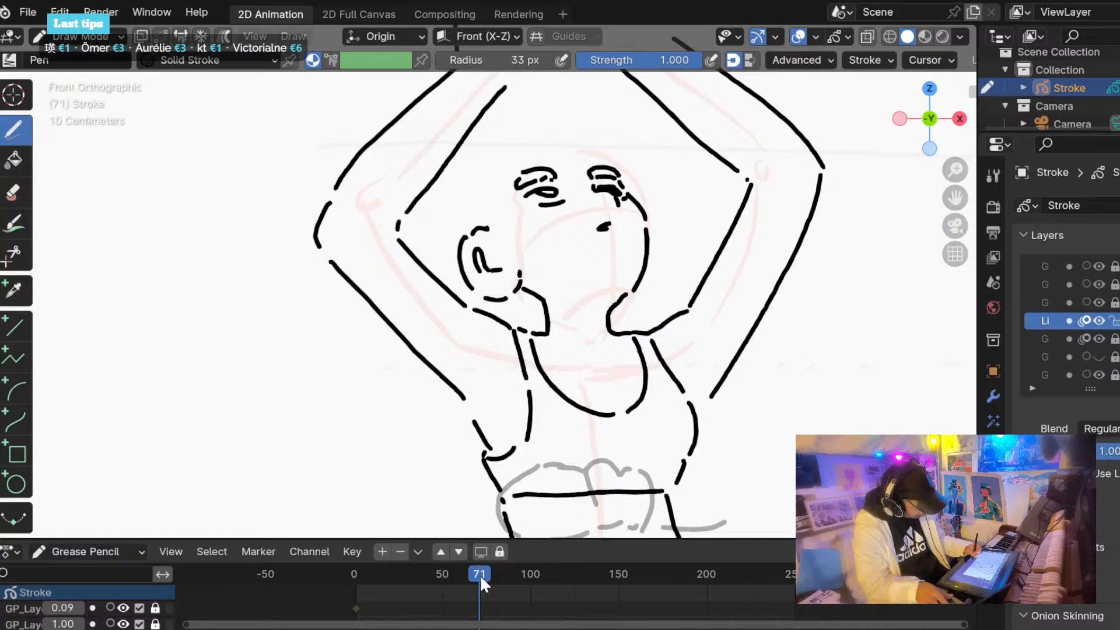
click(473, 576)
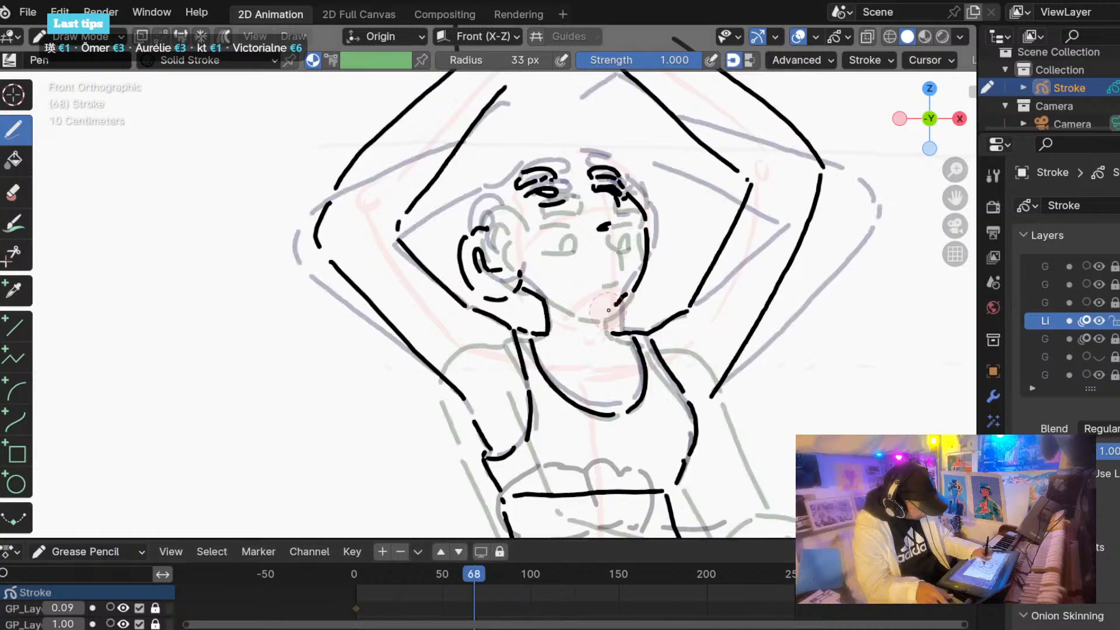
click(474, 574)
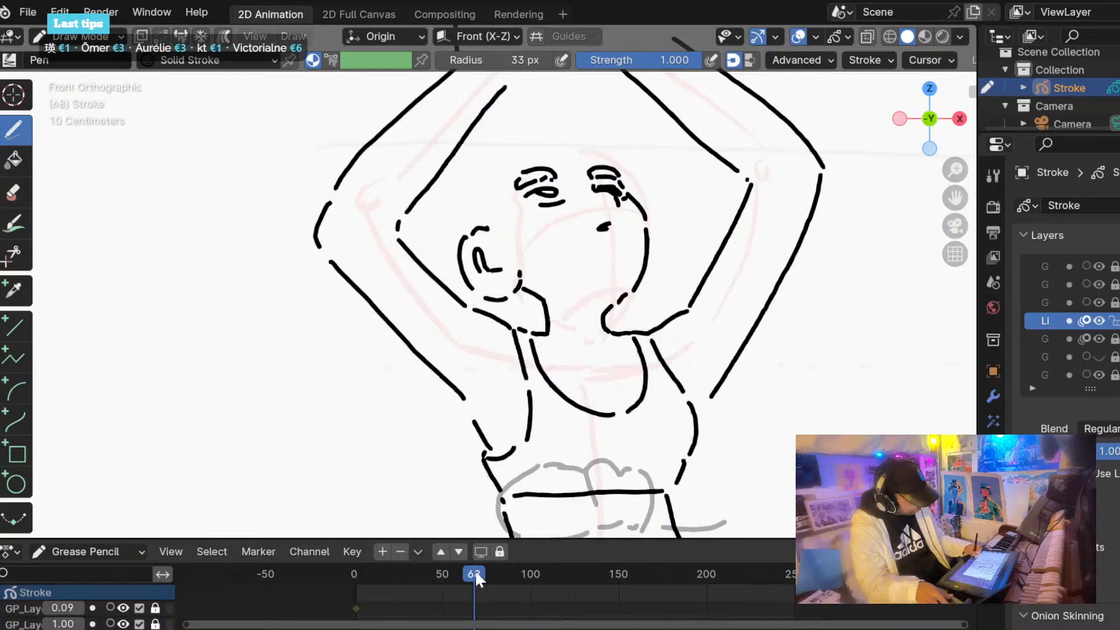
Replace the straight neck line opposite the ear at frame 85 with a curve further in, and erase the lower cheek line above it.
drag(474, 569, 503, 574)
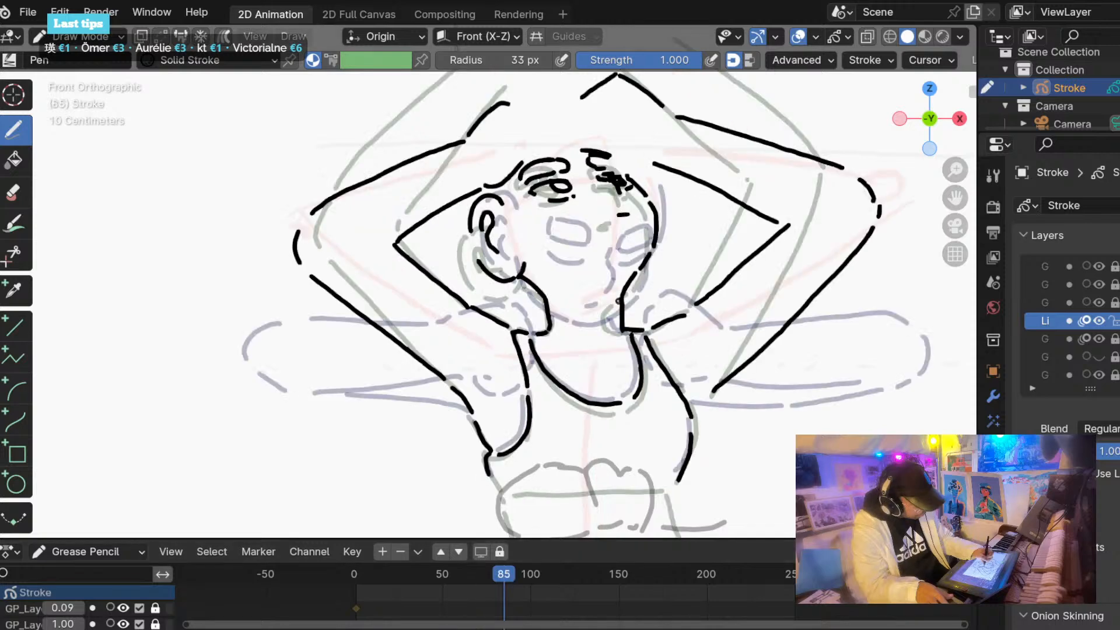
key(ctrl+z)
mouse_move(618, 291)
mouse_down()
mouse_move(605, 319)
mouse_move(621, 324)
mouse_up()
ctrl+drag(646, 257, 626, 284)
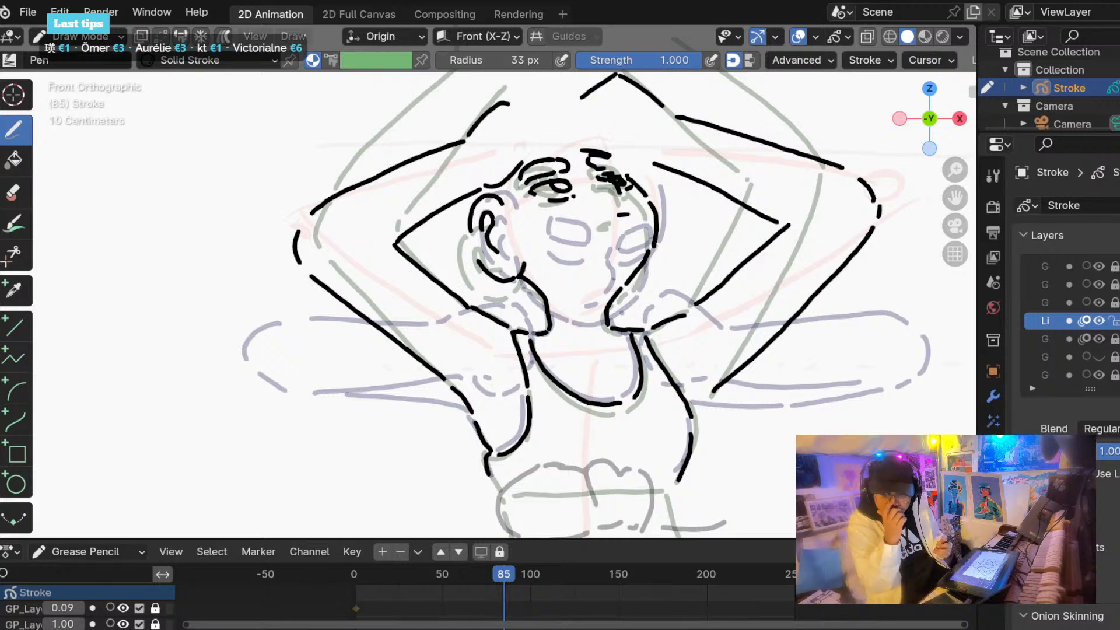
Rework the far cheek at frame 83 with a fuller contour, and draw the jaw line slanting from it to the neck.
mouse_move(501, 572)
mouse_down()
mouse_move(485, 571)
mouse_move(500, 573)
mouse_up()
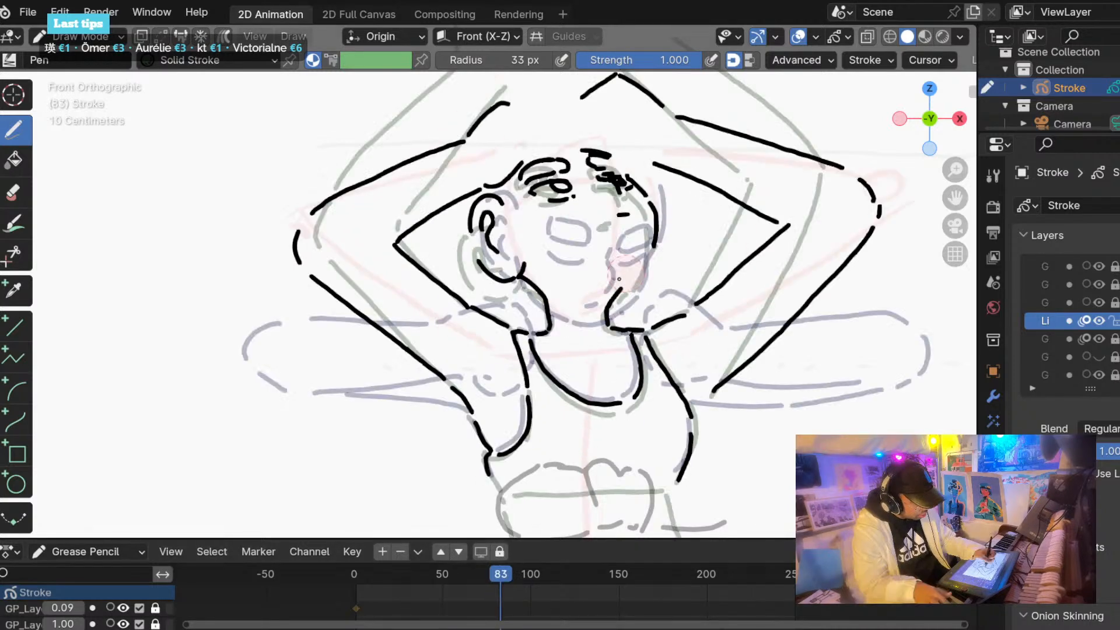
key(ctrl+z)
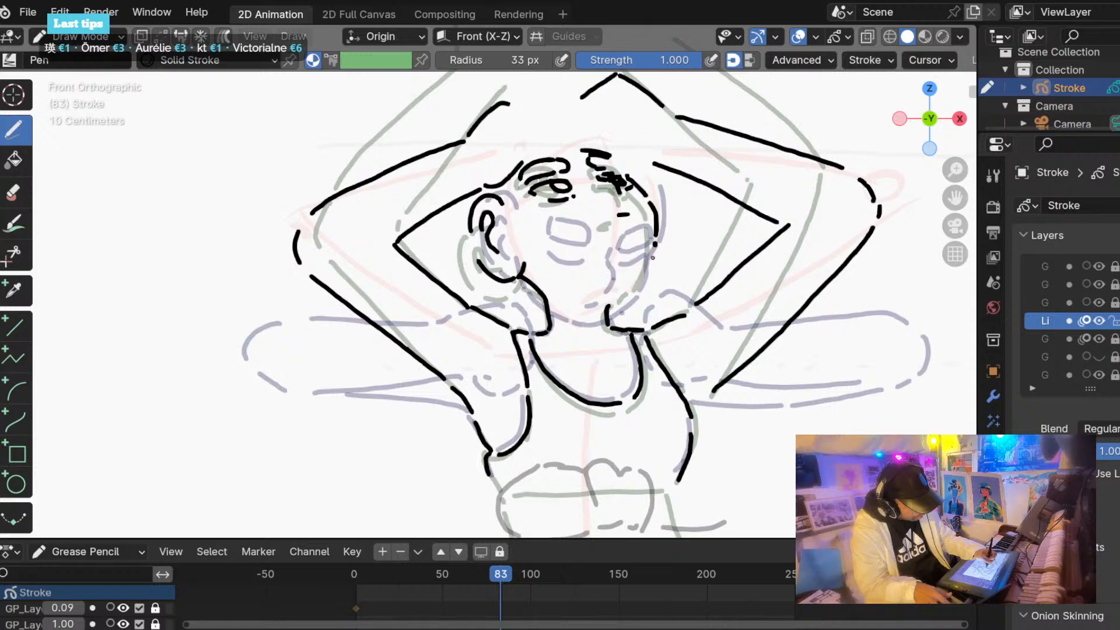
mouse_move(612, 304)
mouse_down()
mouse_move(653, 241)
mouse_move(611, 305)
mouse_up()
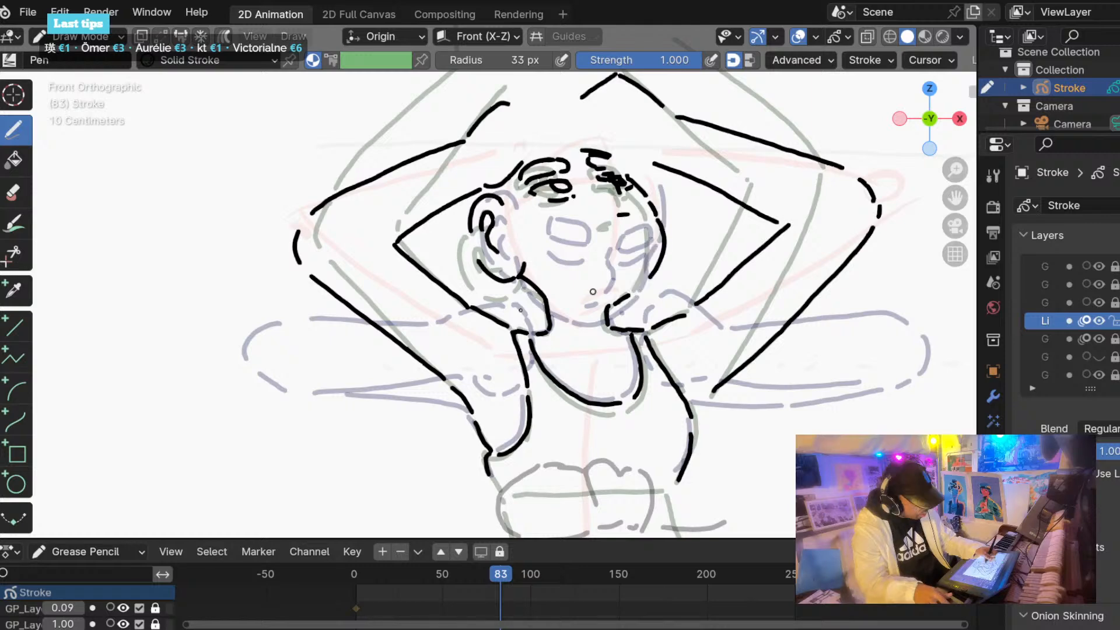
key(ctrl+z)
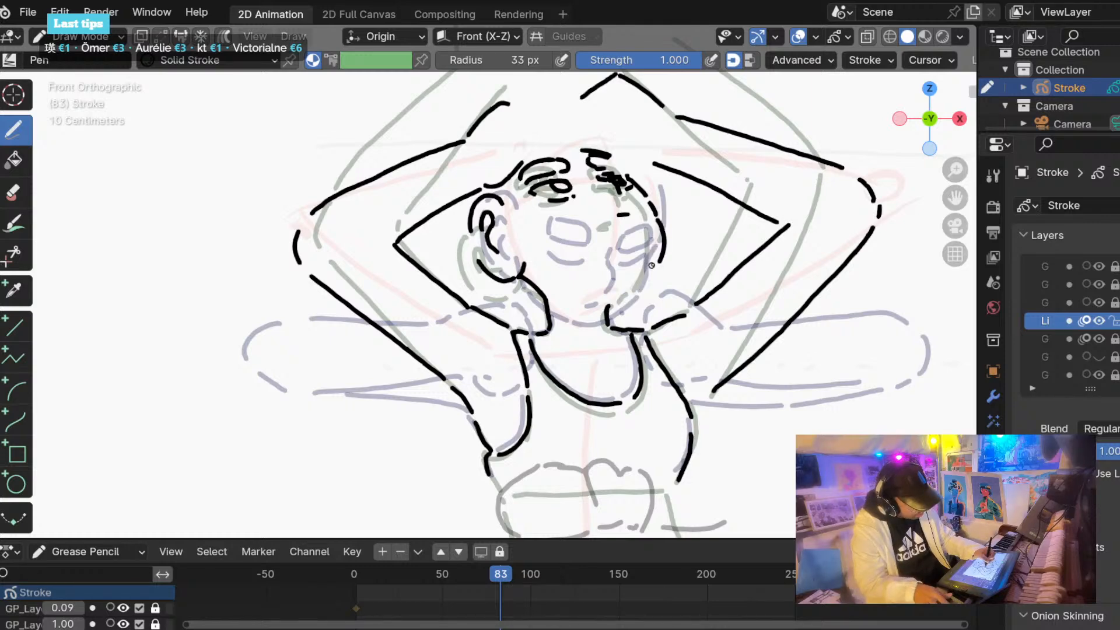
drag(652, 265, 606, 304)
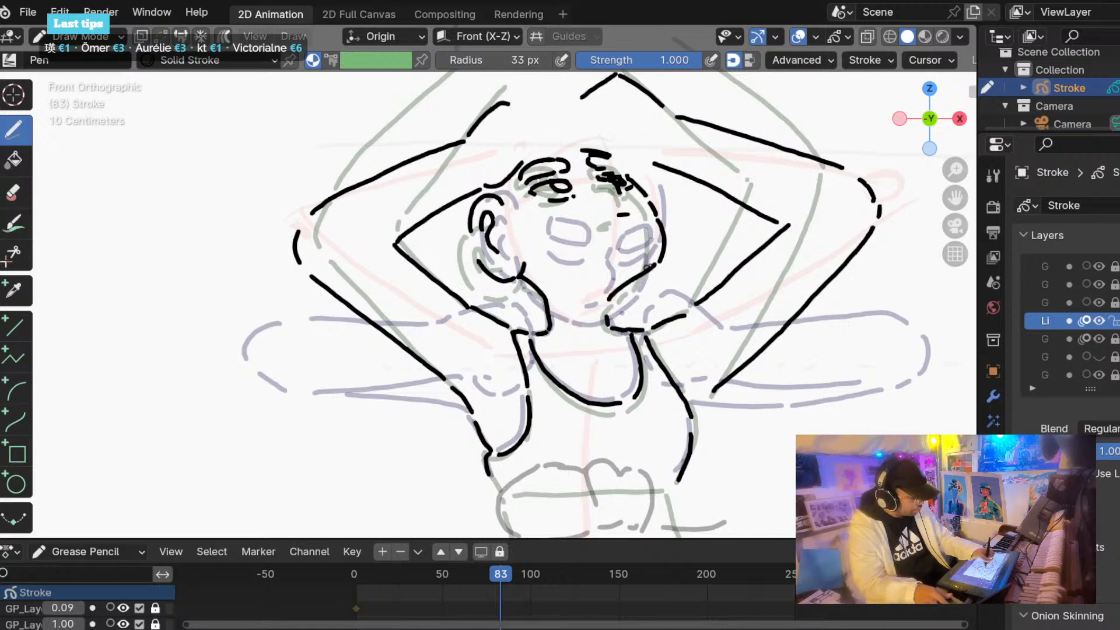
Redraw the short curved corner joining the far jaw line to the shoulder line at frame 83.
drag(648, 267, 607, 318)
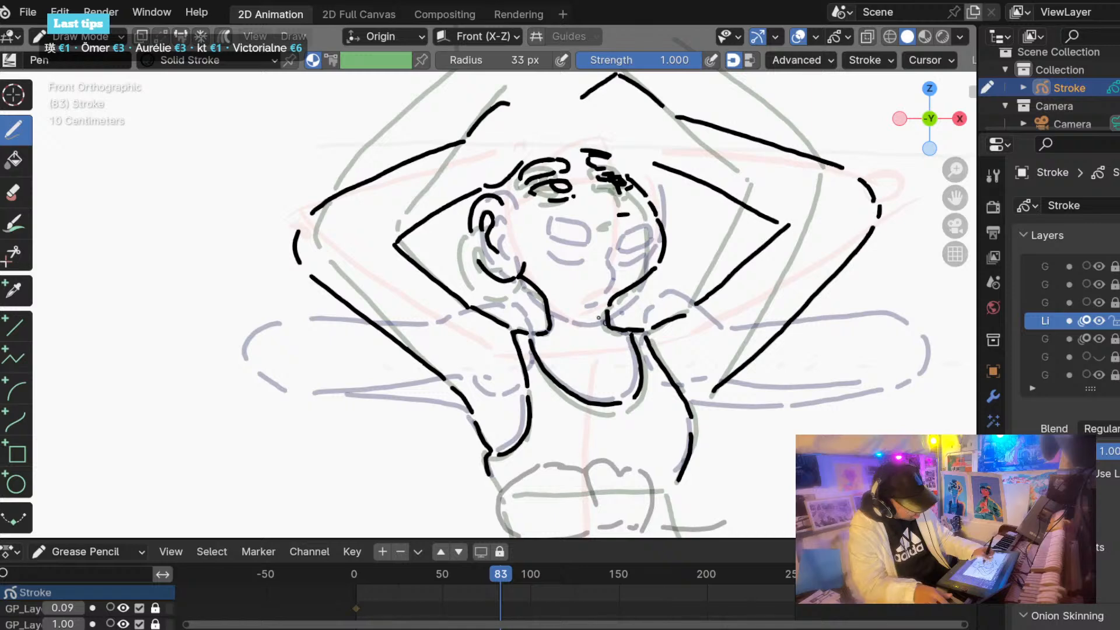
key(ctrl+z)
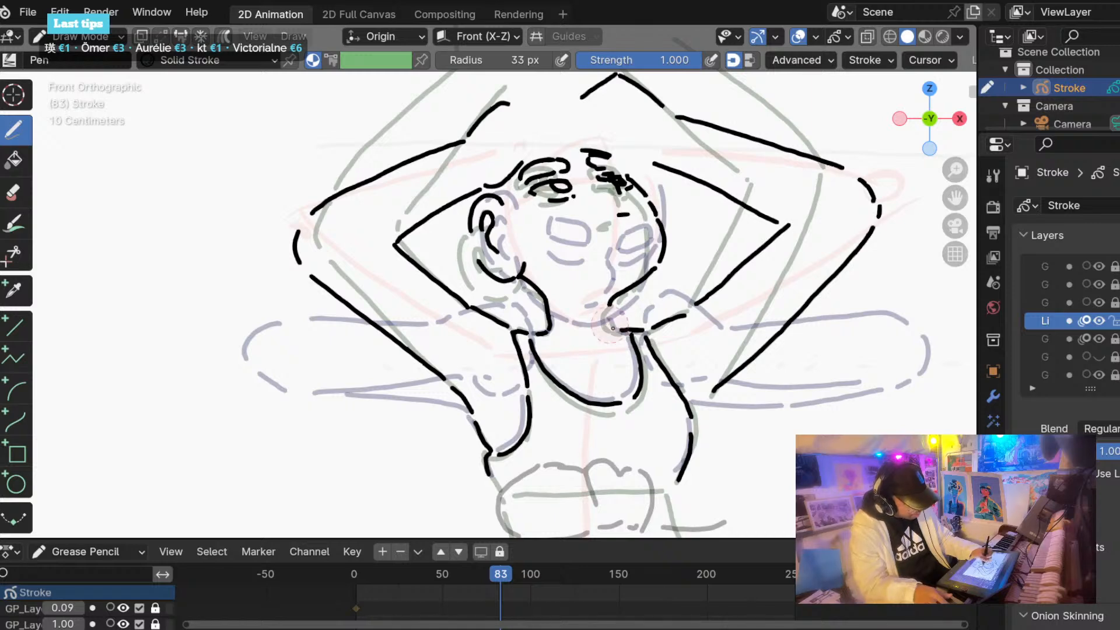
drag(608, 315, 620, 330)
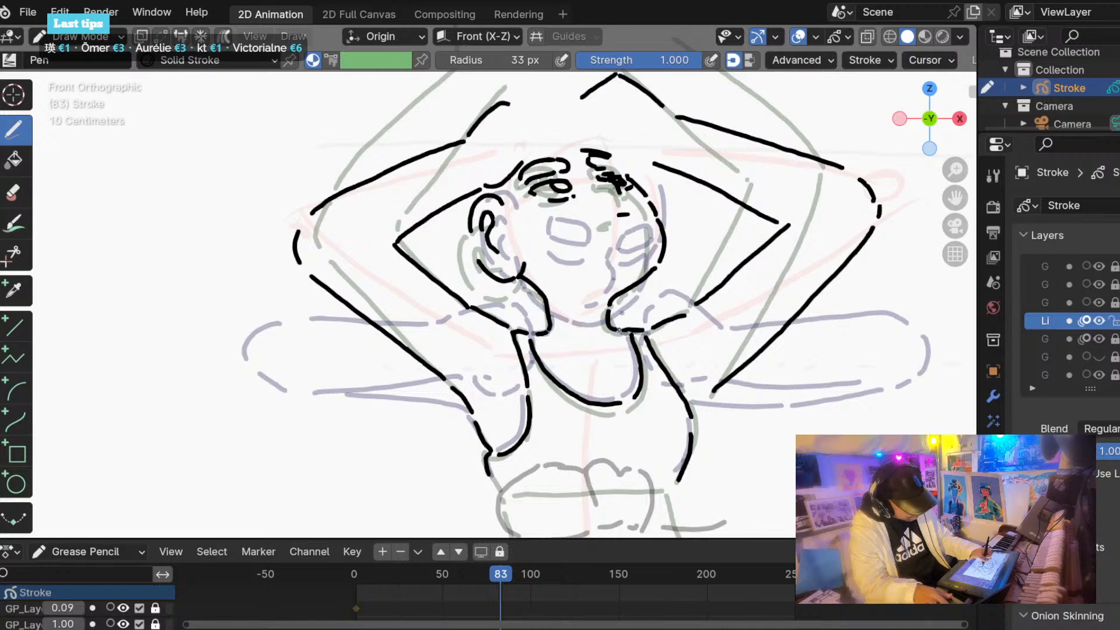
Redraw the far jaw at frame 73 as one smooth line from the lower cheek to the neck curve.
key(Down)
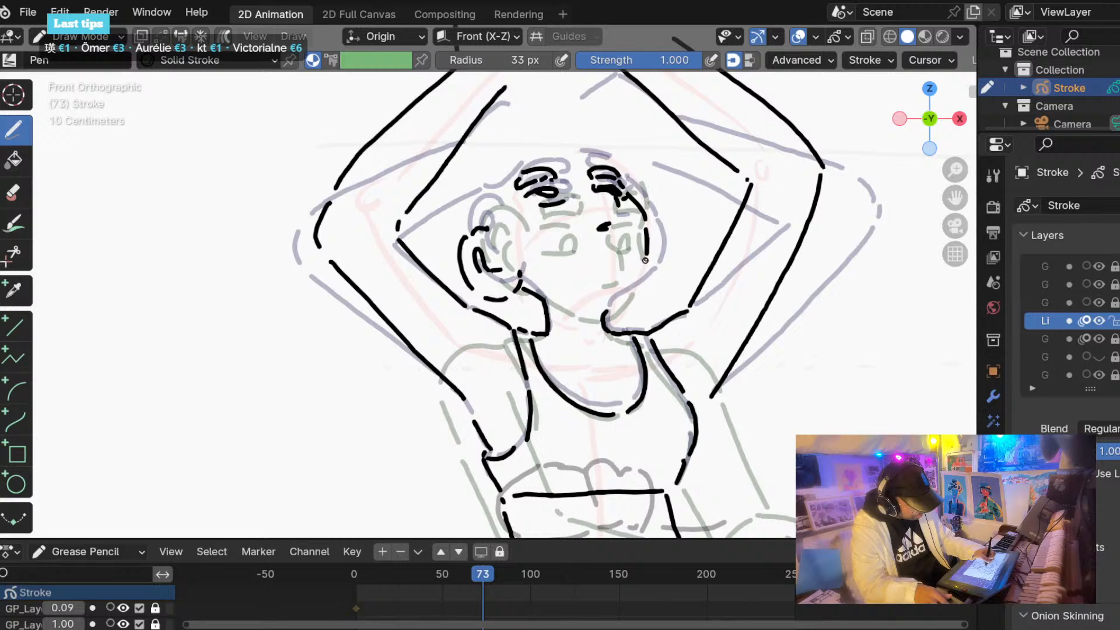
drag(645, 260, 628, 297)
key(ctrl+z)
drag(646, 257, 602, 320)
key(ctrl+z)
key(ctrl+z)
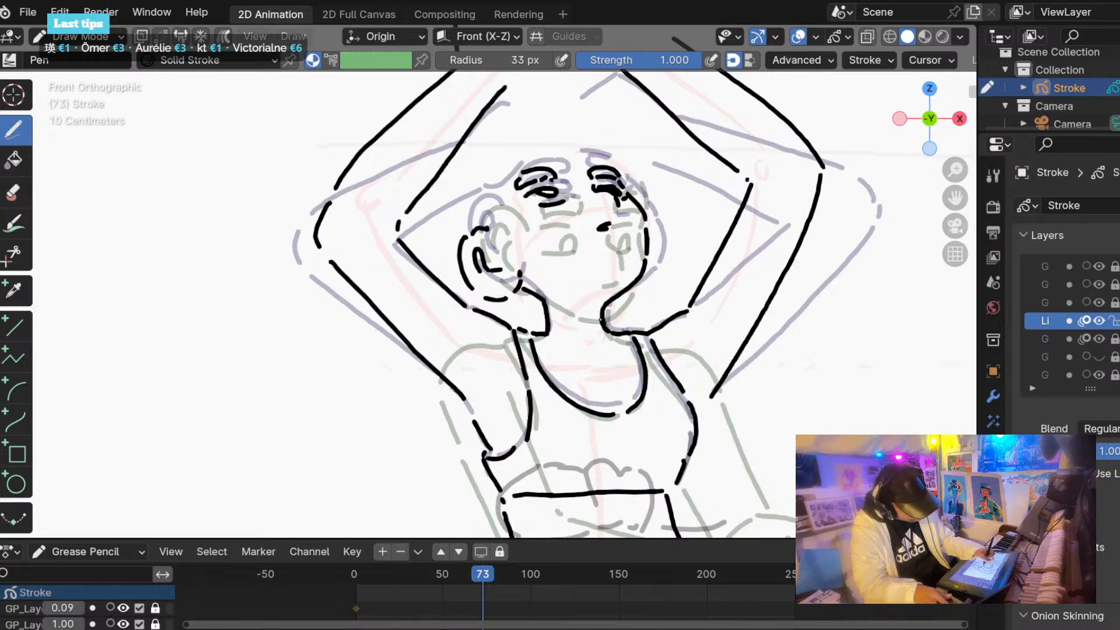
Erase the far cheek contour at frame 86 and try new strokes from the eye around the cheek to the jaw.
drag(461, 569, 506, 568)
ctrl+drag(647, 205, 660, 249)
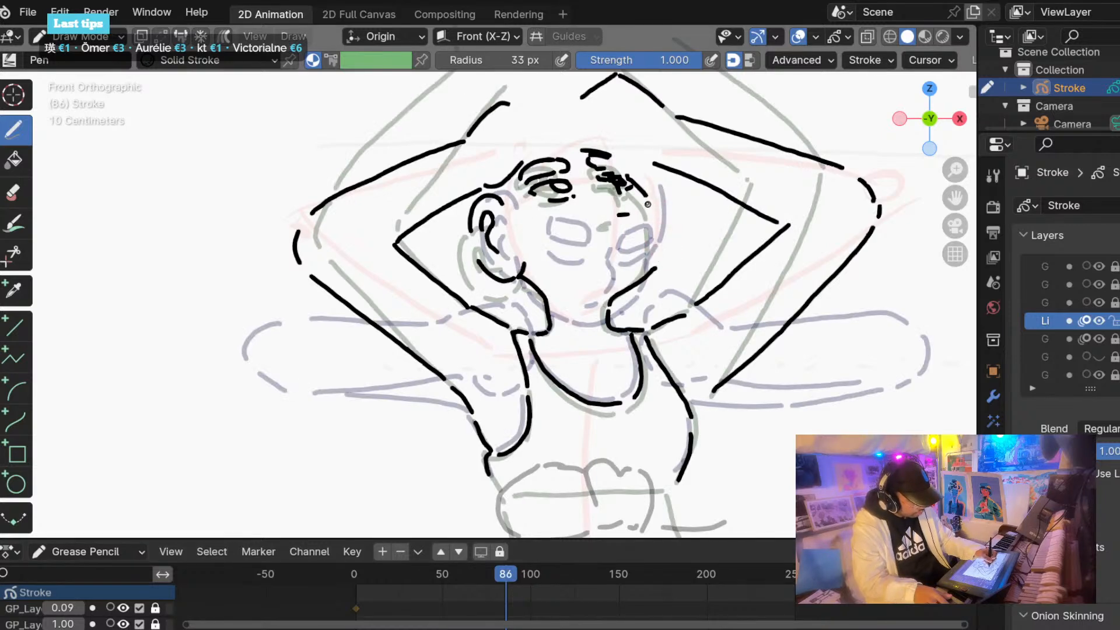
drag(647, 202, 658, 261)
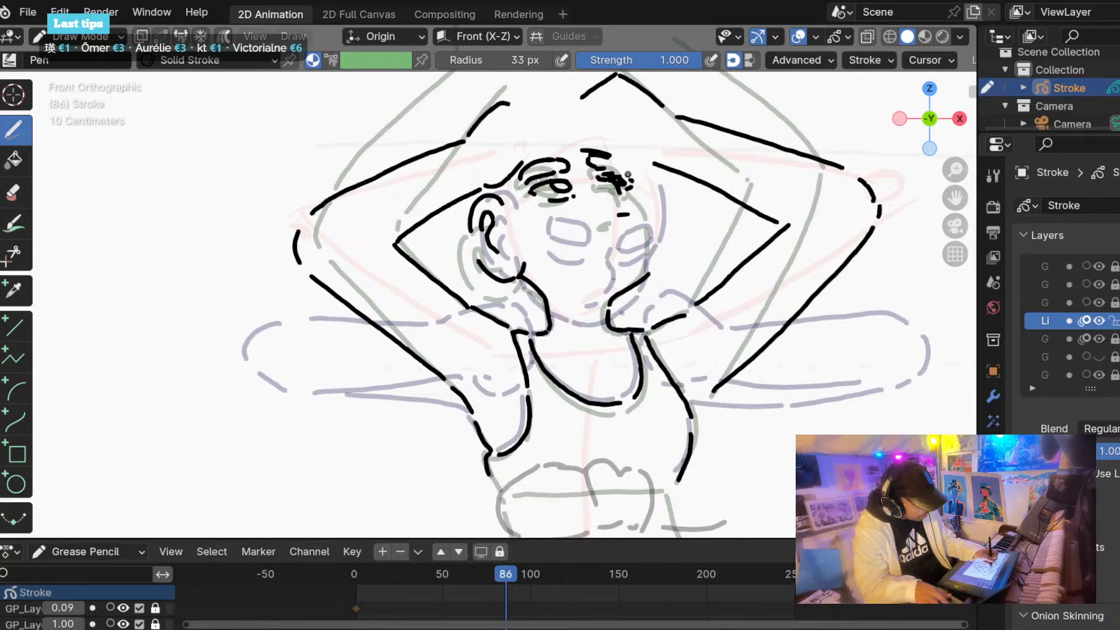
drag(629, 177, 661, 223)
key(ctrl+z)
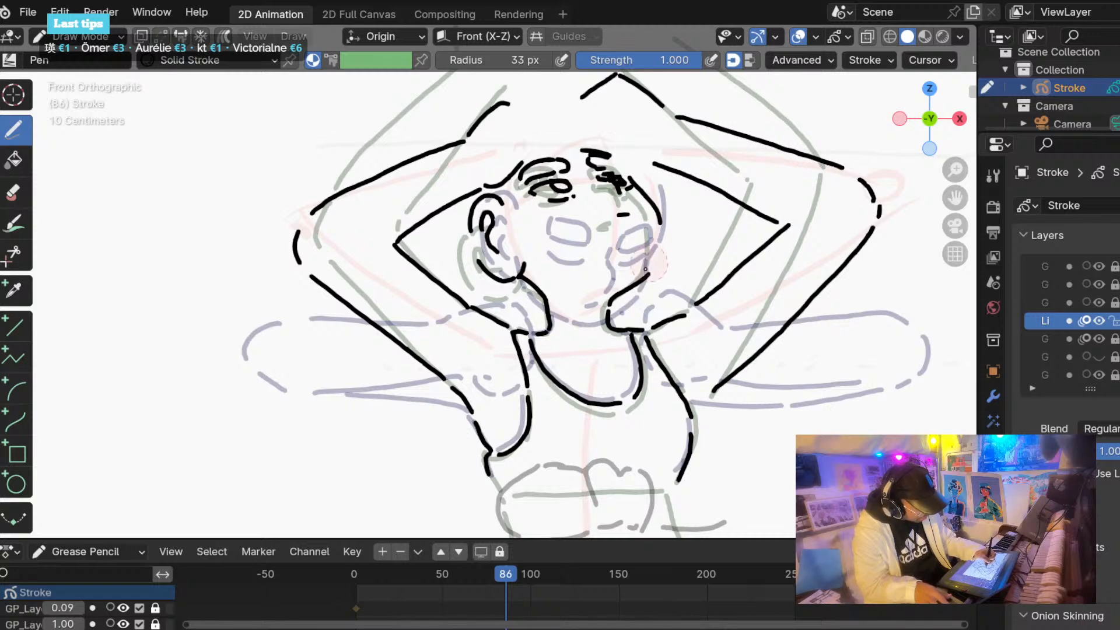
ctrl+drag(652, 263, 648, 270)
key(ctrl+z)
drag(660, 231, 633, 283)
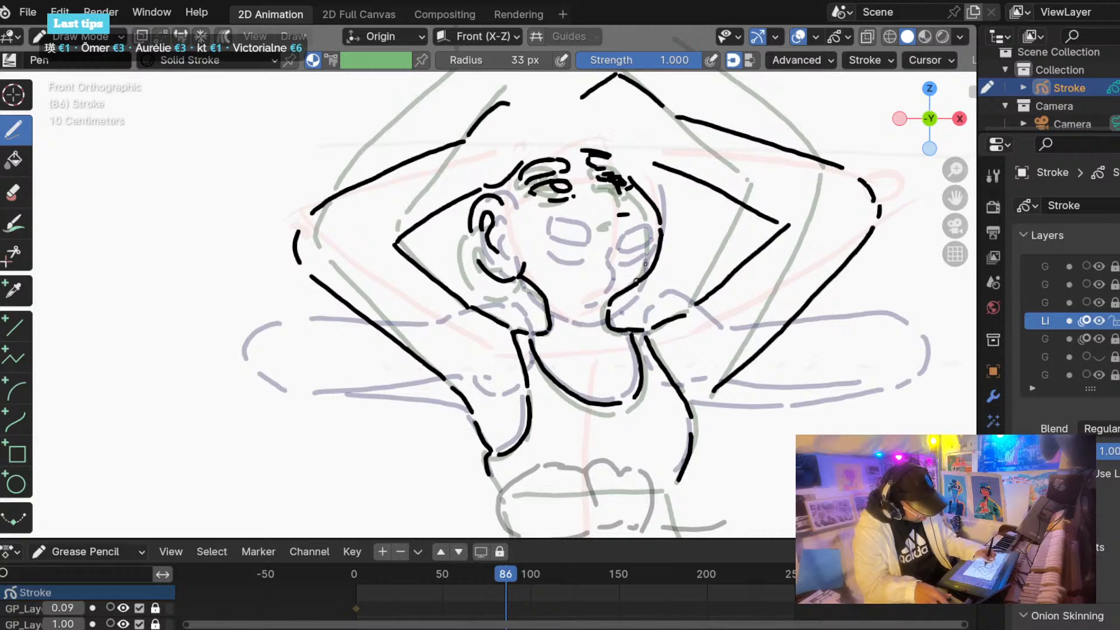
key(ctrl+z)
mouse_move(660, 228)
mouse_down()
mouse_move(642, 277)
mouse_move(609, 303)
mouse_up()
key(ctrl+z)
Erase the far cheek at frame 85 and redraw it as a flatter contour from beside the eye to the jaw line.
mouse_move(490, 574)
mouse_down()
mouse_move(480, 572)
mouse_move(501, 573)
mouse_move(457, 572)
mouse_move(502, 575)
mouse_up()
mouse_move(649, 203)
ctrl+mouse_down()
mouse_move(659, 236)
mouse_move(644, 197)
mouse_move(650, 258)
ctrl+mouse_up()
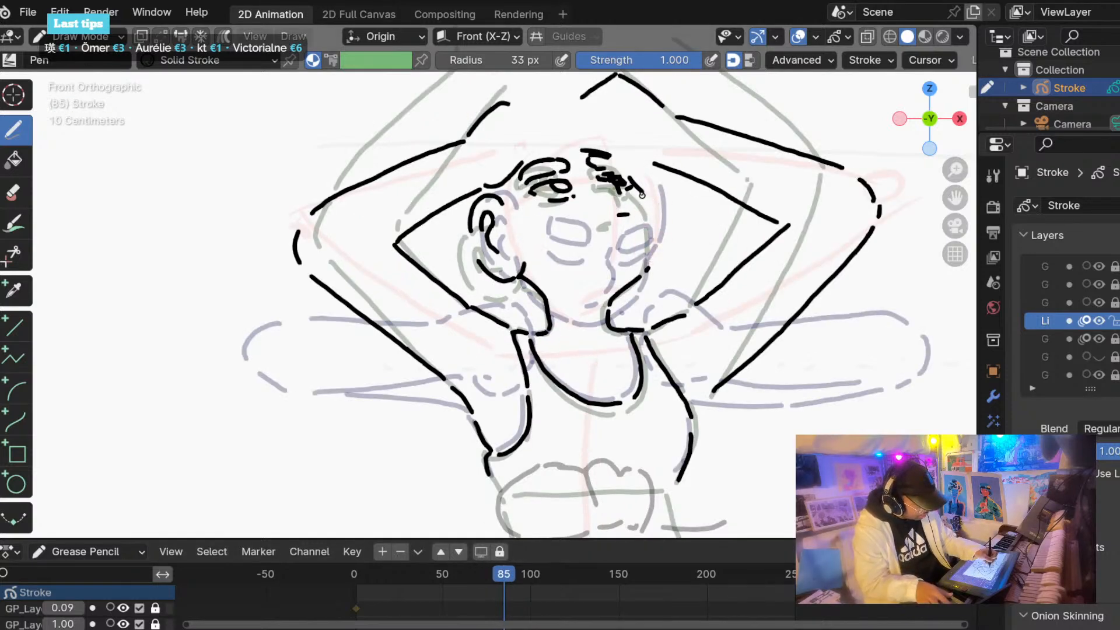
drag(634, 183, 654, 224)
key(ctrl+z)
drag(654, 232, 644, 273)
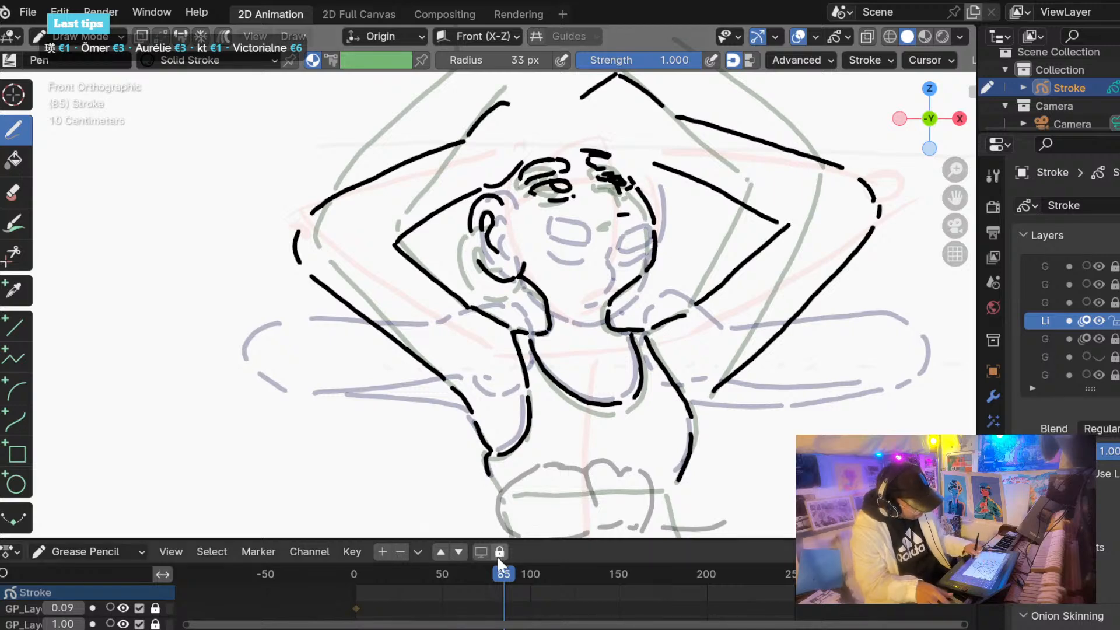
Erase the ear at frame 84 and redraw it lower and further out from the face.
mouse_move(496, 570)
mouse_down()
mouse_move(485, 571)
mouse_move(534, 577)
mouse_move(475, 568)
mouse_move(502, 576)
mouse_up()
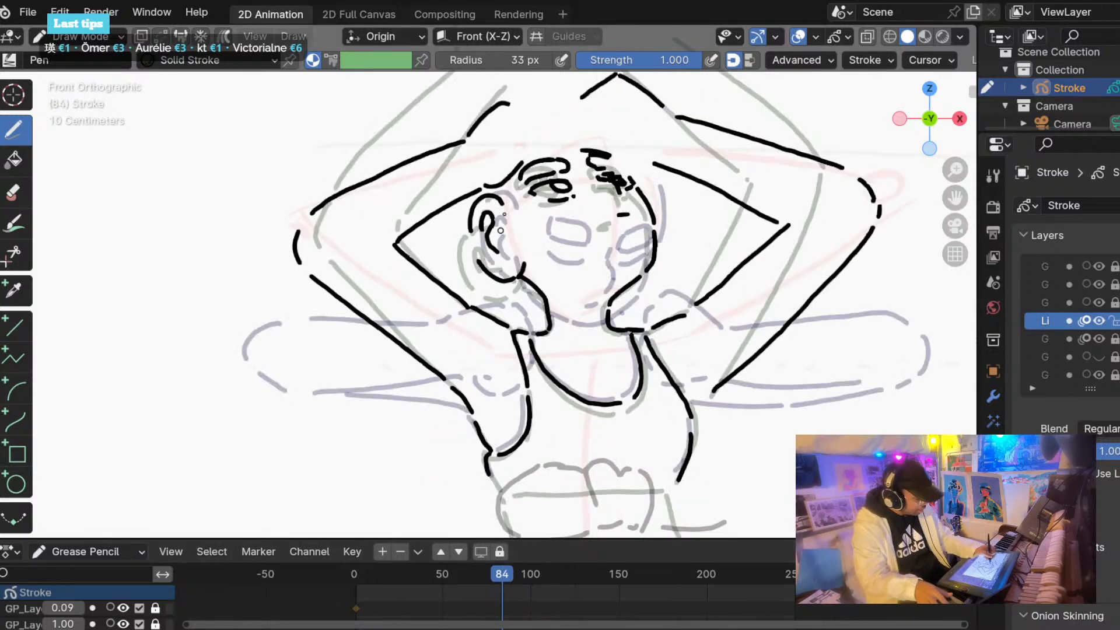
mouse_move(478, 245)
ctrl+mouse_down()
mouse_move(507, 232)
mouse_move(507, 265)
ctrl+mouse_up()
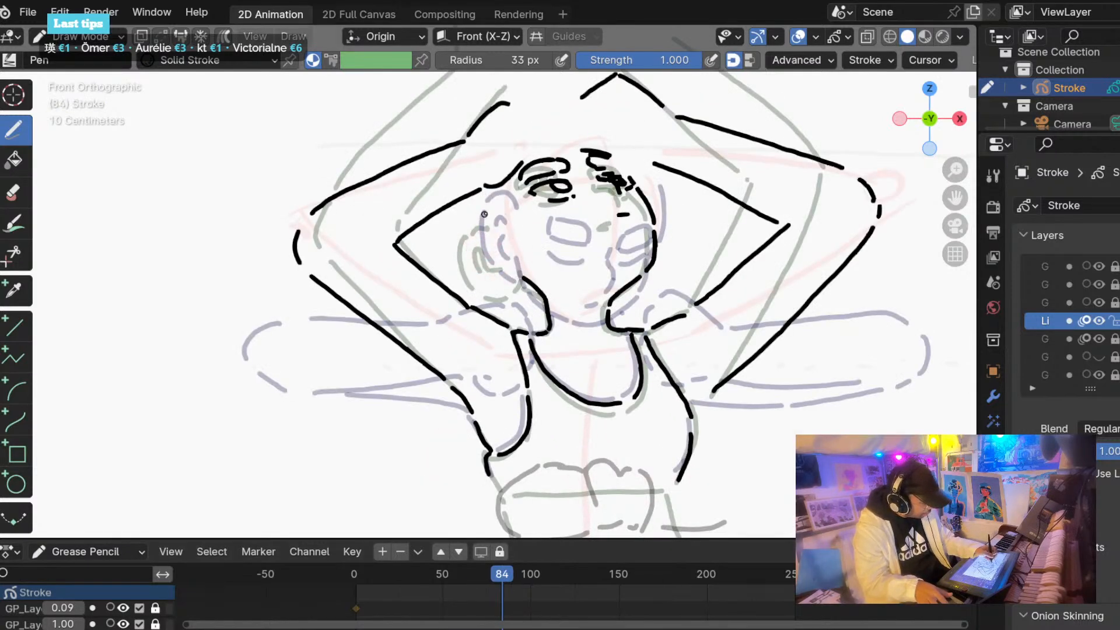
mouse_move(489, 215)
mouse_down()
mouse_move(464, 231)
mouse_move(460, 252)
mouse_move(500, 286)
mouse_move(520, 267)
mouse_up()
key(ctrl+z)
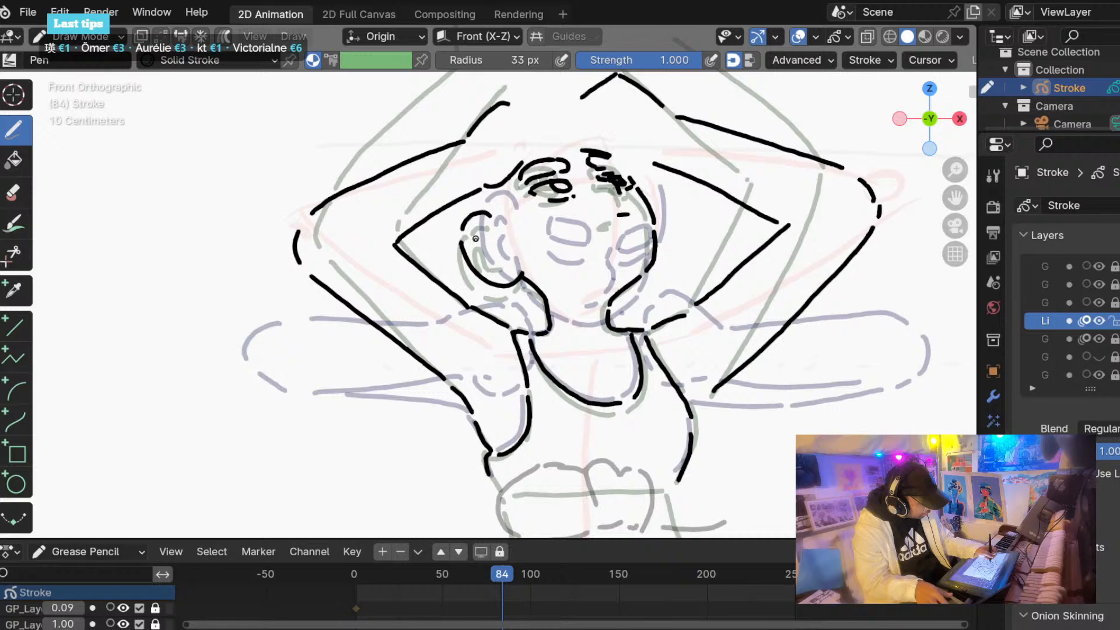
Erase the brows and eyes at frame 87, and draw a nose bridge curve with a small nostril mark below it.
mouse_move(495, 569)
mouse_down()
mouse_move(524, 576)
mouse_move(485, 572)
mouse_move(508, 573)
mouse_up()
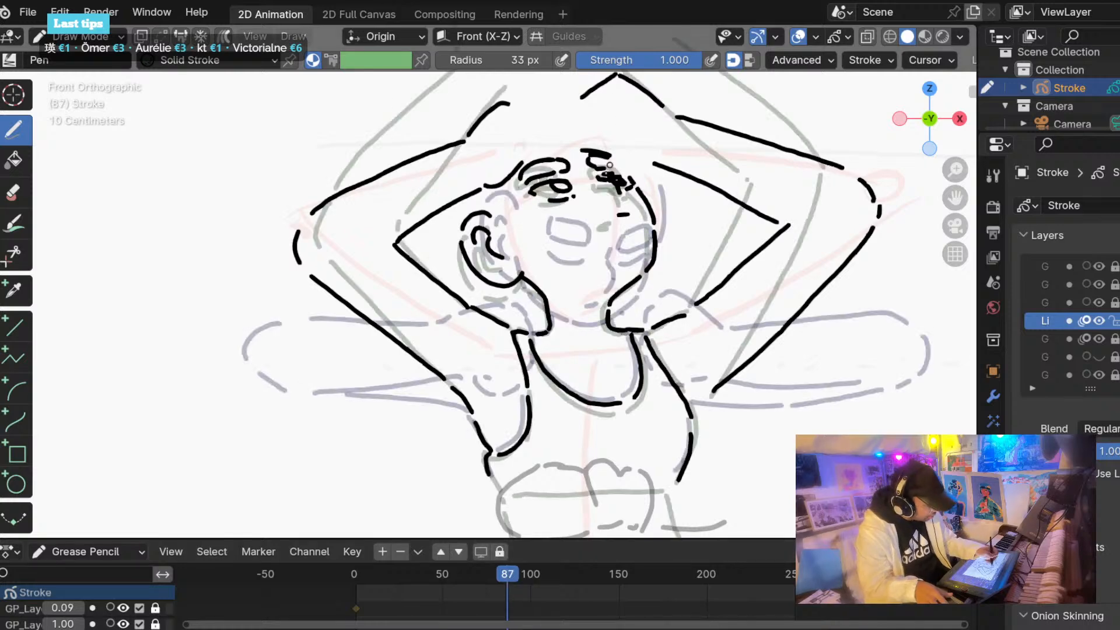
ctrl+drag(587, 160, 606, 185)
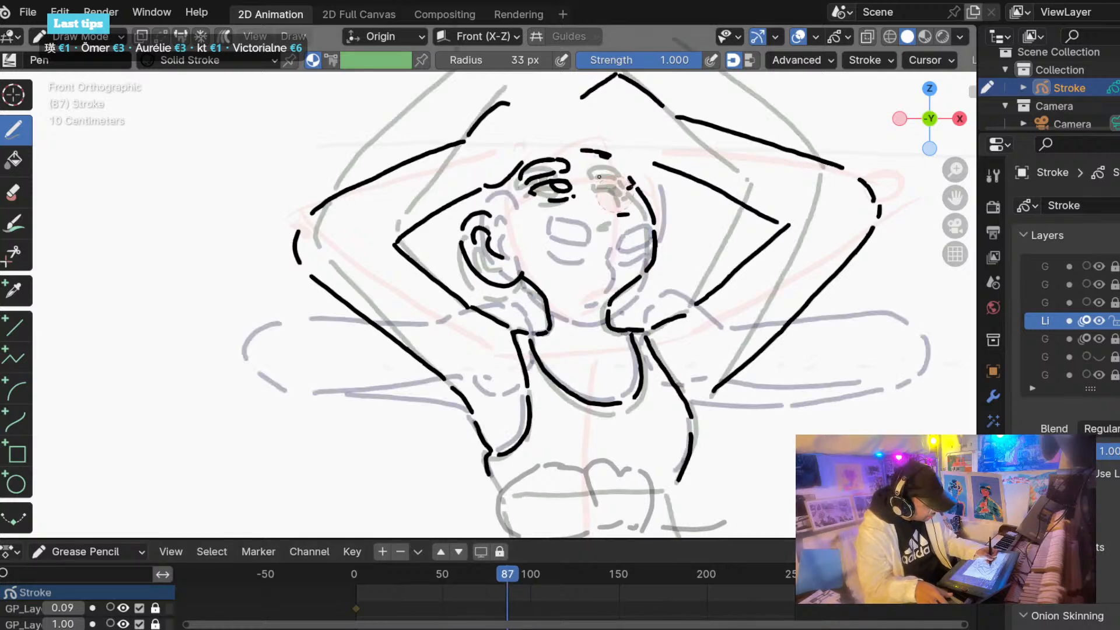
mouse_move(598, 177)
ctrl+mouse_down()
mouse_move(629, 180)
mouse_move(620, 216)
mouse_move(548, 193)
mouse_move(525, 168)
ctrl+mouse_up()
ctrl+drag(604, 153, 582, 150)
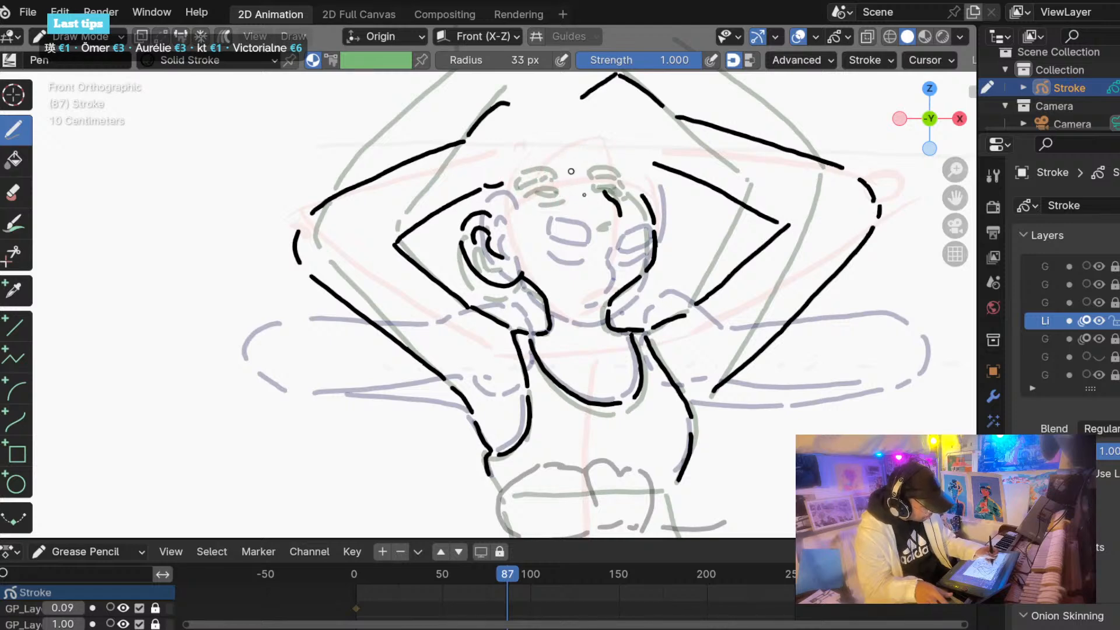
drag(608, 237, 618, 233)
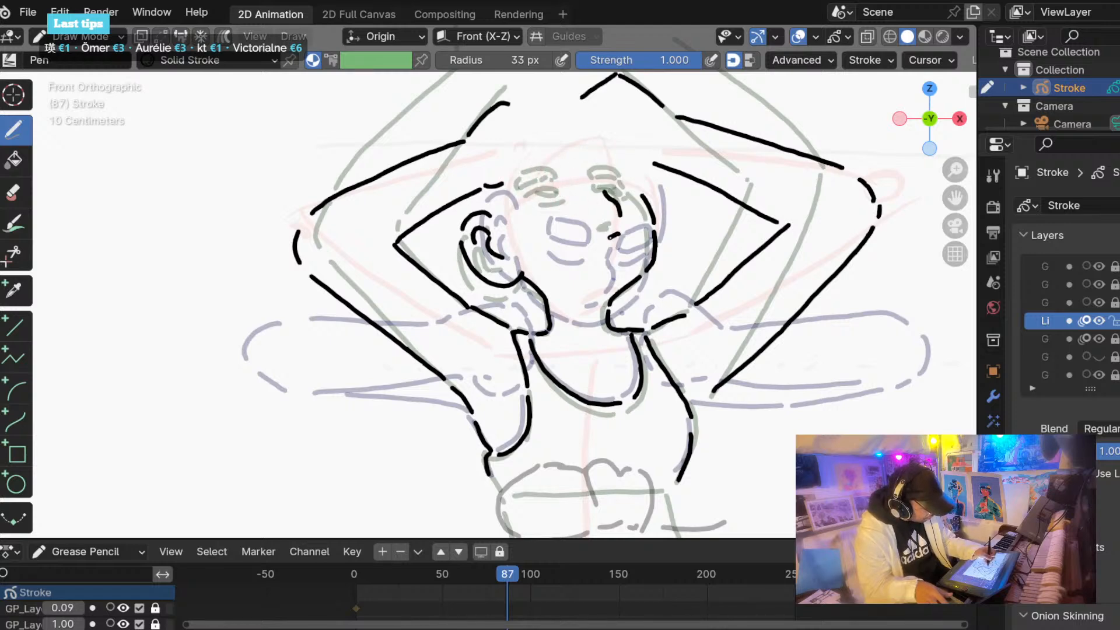
Rework the nose bridge curve at frame 84 and redraw the small nostril mark slightly higher at frame 83.
mouse_move(506, 574)
mouse_down()
mouse_move(486, 576)
mouse_move(502, 574)
mouse_up()
ctrl+drag(611, 193, 622, 217)
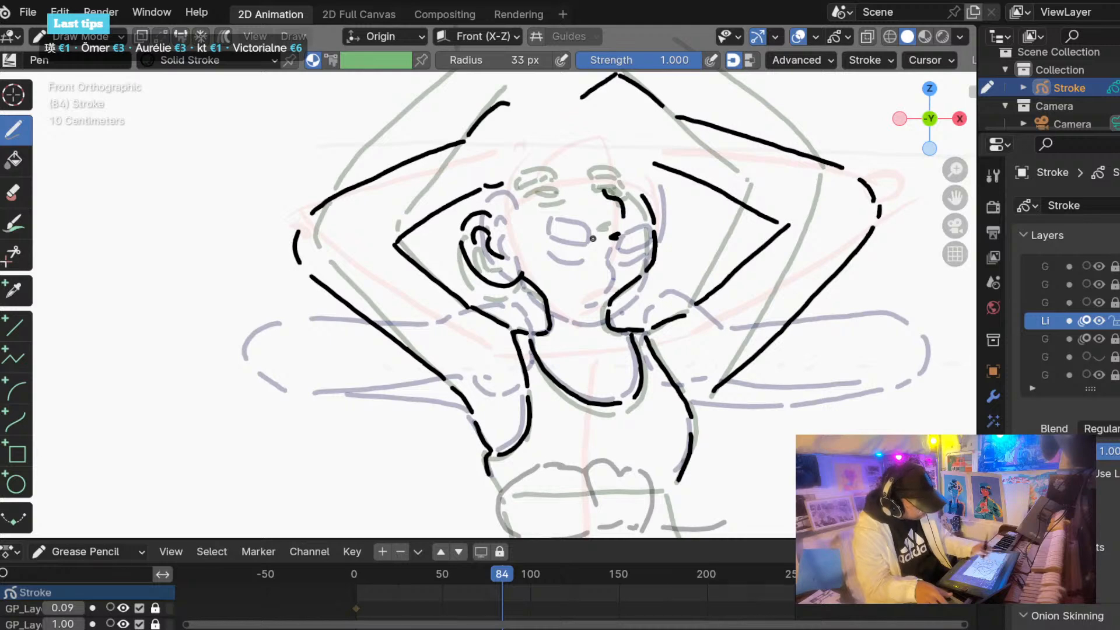
mouse_move(490, 573)
mouse_down()
mouse_move(481, 569)
mouse_move(503, 572)
mouse_move(478, 572)
mouse_move(505, 571)
mouse_up()
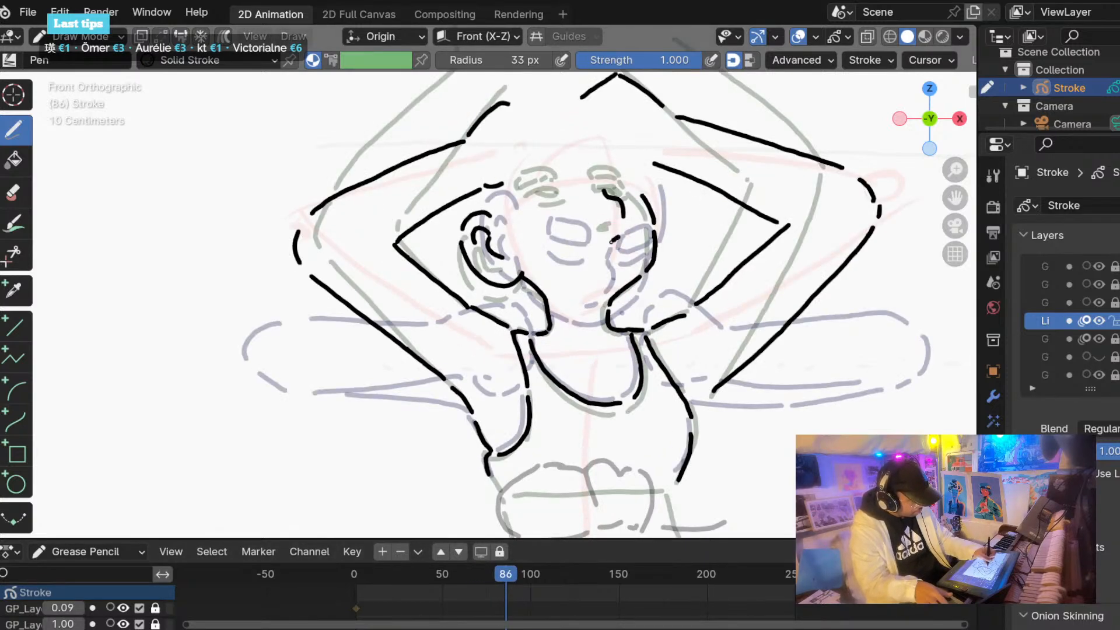
mouse_move(509, 571)
mouse_down()
mouse_move(491, 572)
mouse_move(505, 575)
mouse_up()
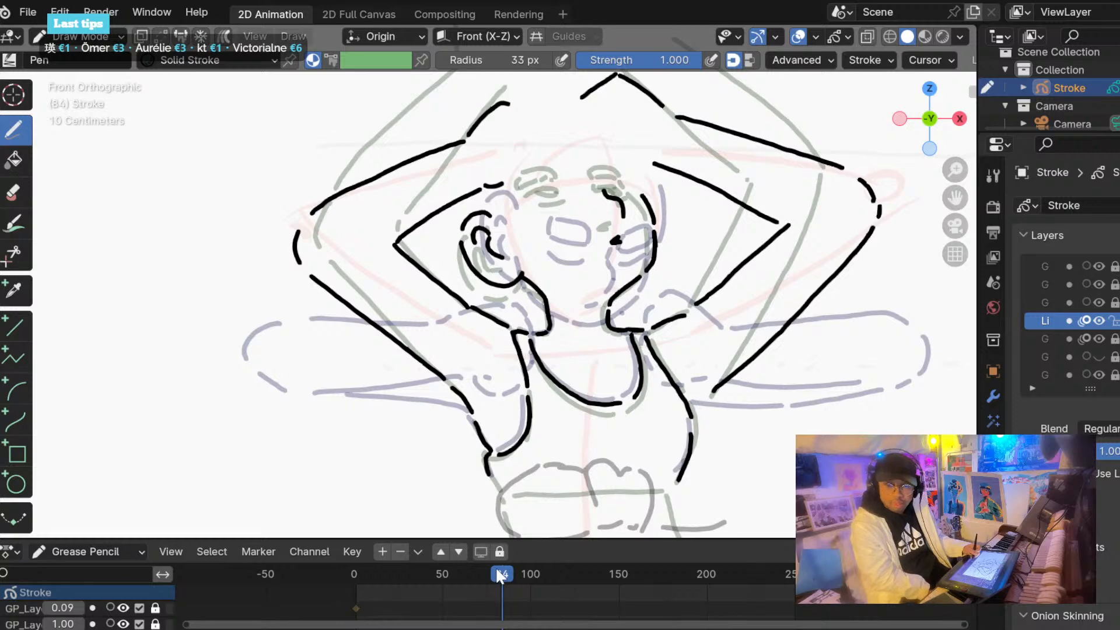
mouse_move(499, 568)
mouse_down()
mouse_move(488, 571)
mouse_move(499, 572)
mouse_up()
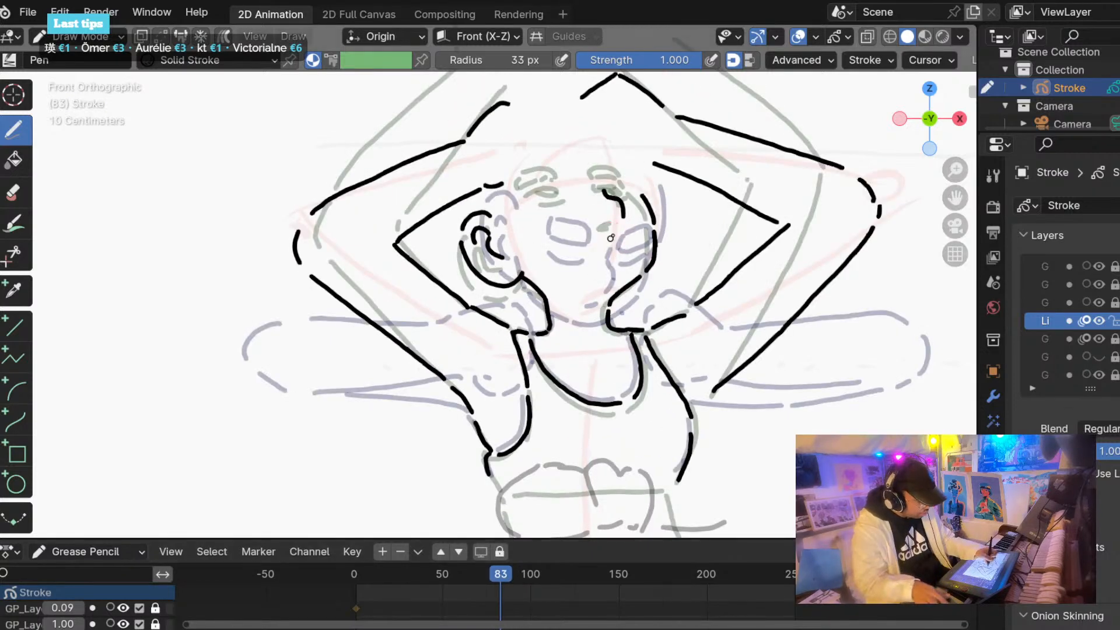
drag(612, 235, 620, 232)
key(ctrl+z)
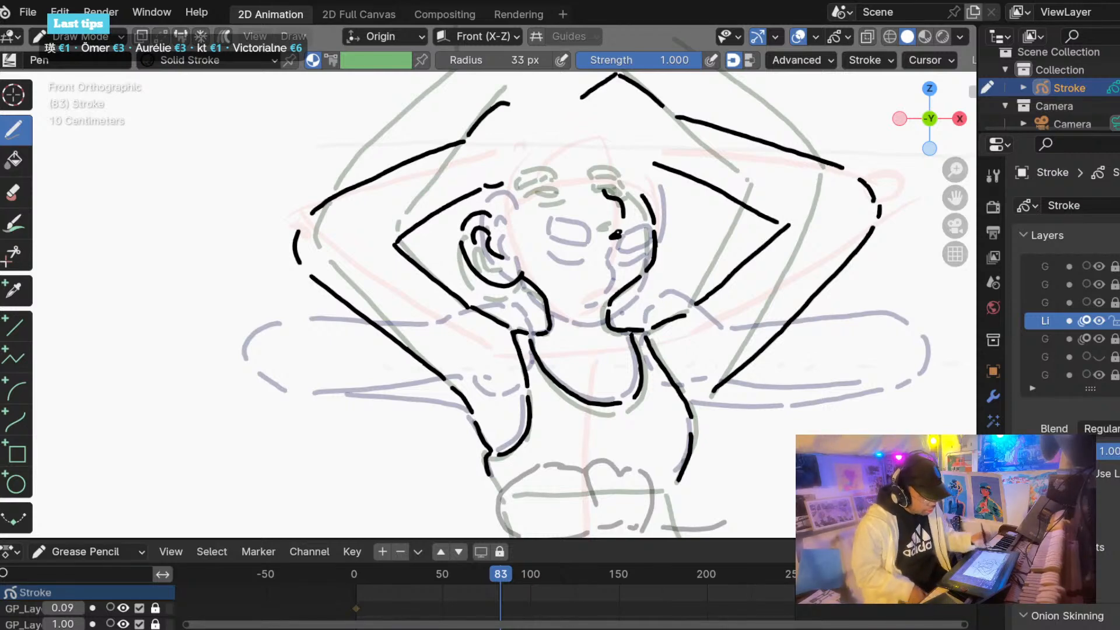
Draw the near eye at frame 83 with a short lower lid stroke and a small iris mark above it.
key(ctrl+z)
drag(612, 239, 621, 232)
key(ctrl+z)
key(ctrl+z)
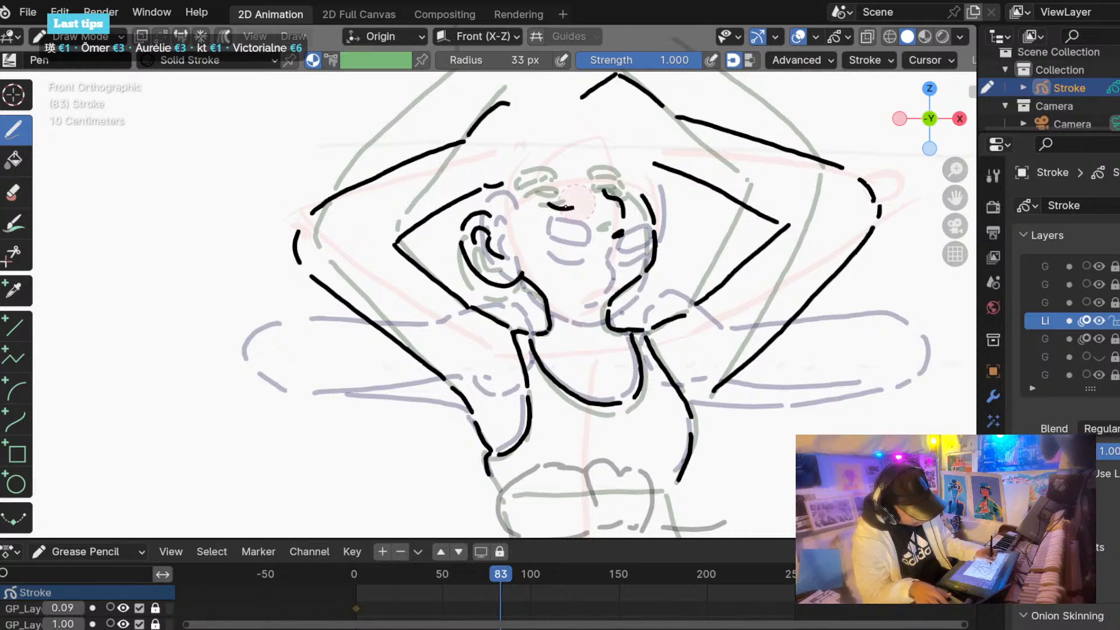
drag(548, 202, 582, 206)
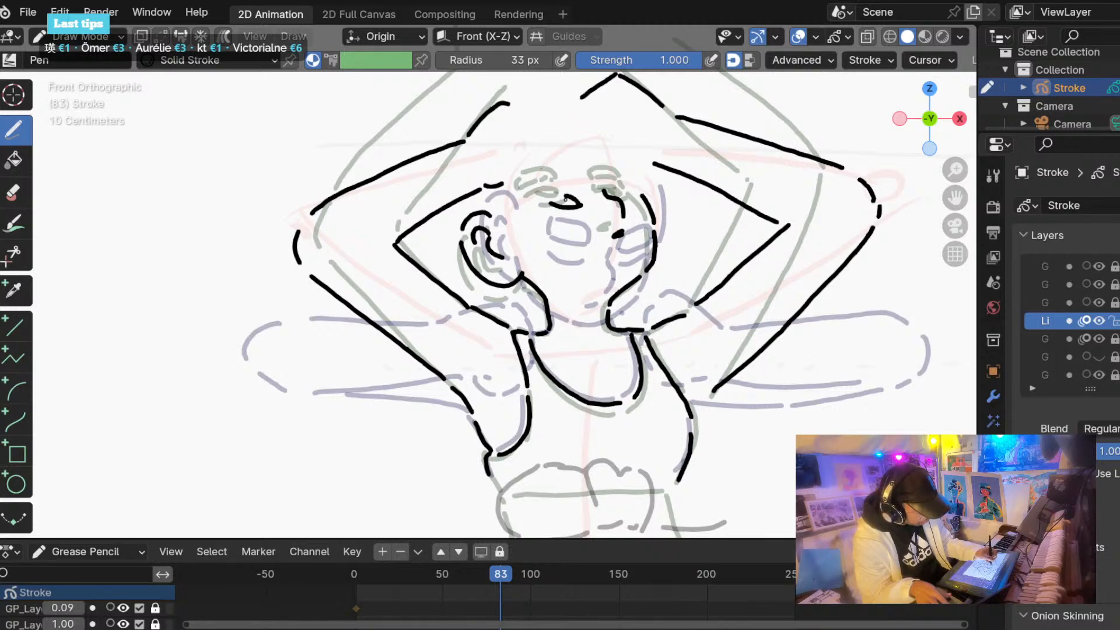
mouse_move(570, 198)
mouse_down()
mouse_move(579, 204)
mouse_move(569, 190)
mouse_up()
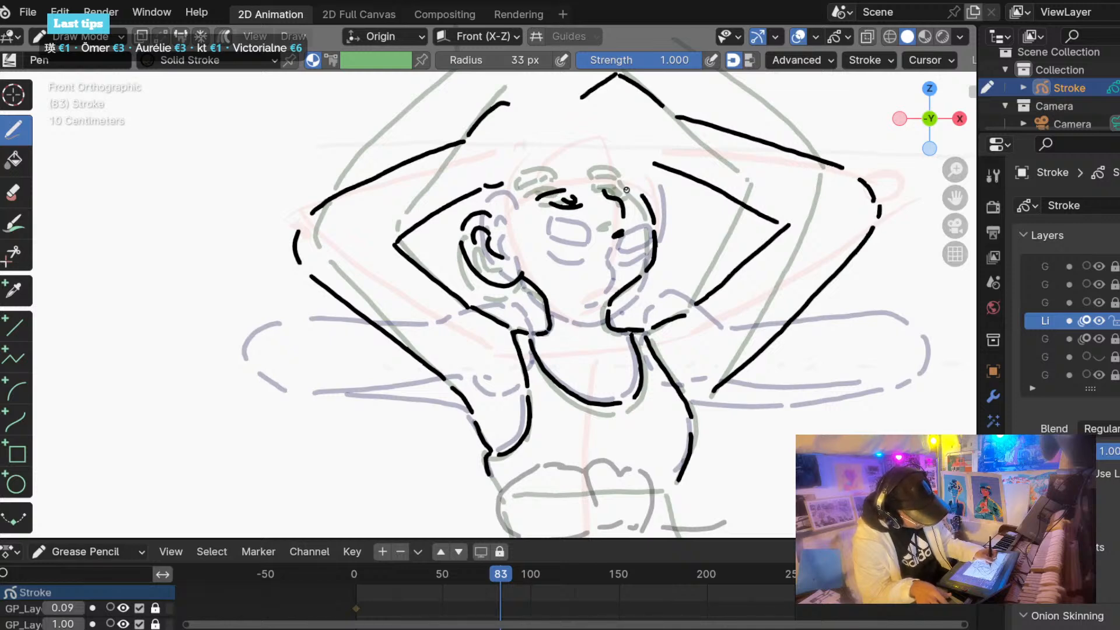
Draw the far eye at frame 83 close against the nose bridge, with lid lines and a small iris.
mouse_move(629, 196)
mouse_down()
mouse_move(604, 186)
mouse_move(625, 200)
mouse_up()
key(ctrl+z)
key(ctrl+z)
key(ctrl+z)
key(ctrl+z)
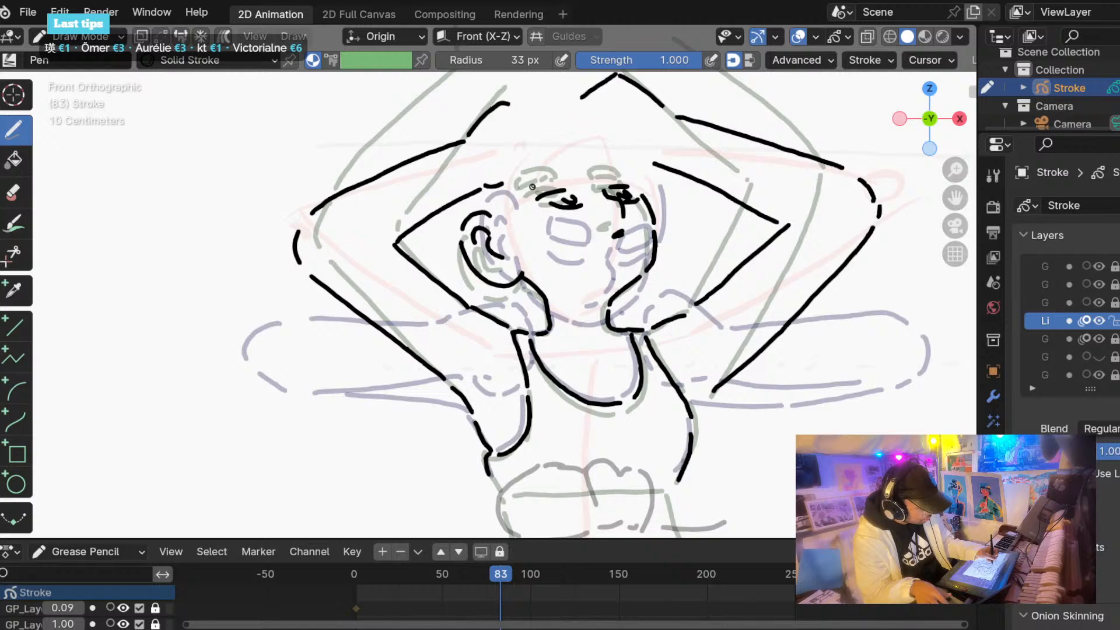
Draw rounded, closed eyebrow shapes above both eyes at frame 83.
mouse_move(556, 187)
ctrl+mouse_down()
mouse_move(536, 199)
mouse_move(572, 208)
mouse_move(553, 207)
mouse_move(568, 194)
mouse_move(546, 195)
mouse_move(569, 183)
mouse_move(530, 188)
mouse_move(535, 173)
mouse_move(575, 180)
ctrl+mouse_up()
key(ctrl+z)
key(ctrl+z)
key(ctrl+z)
key(ctrl+z)
key(ctrl+z)
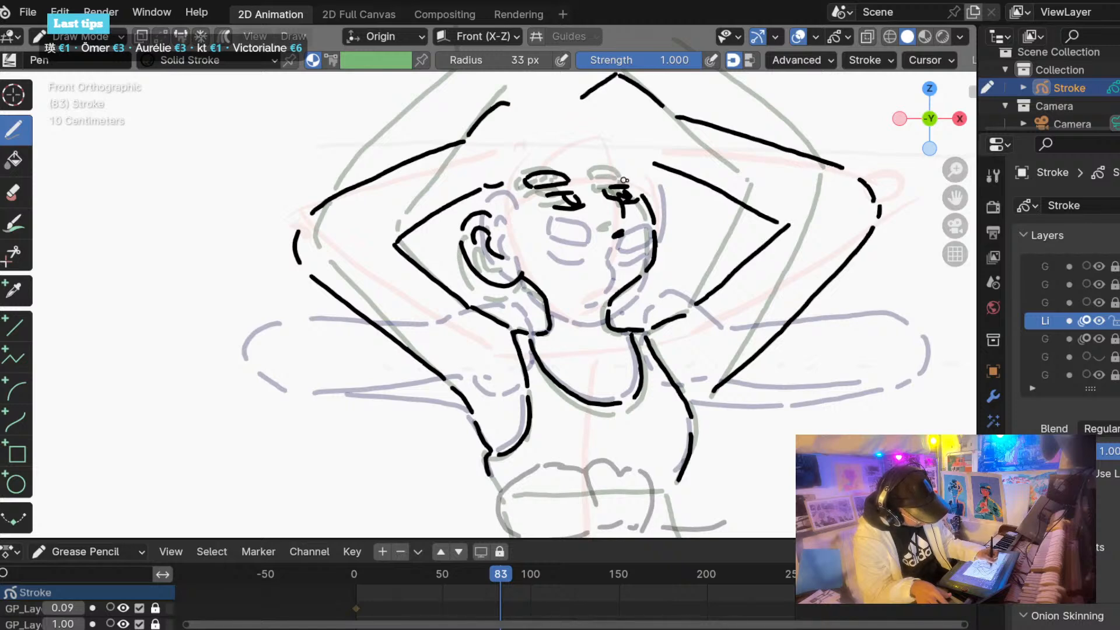
mouse_move(628, 181)
mouse_down()
mouse_move(598, 179)
mouse_move(620, 172)
mouse_move(640, 191)
mouse_up()
Erase the far cheek at frame 83 and redraw it as a fuller curve, then redraw the small nostril mark.
ctrl+drag(644, 191, 656, 256)
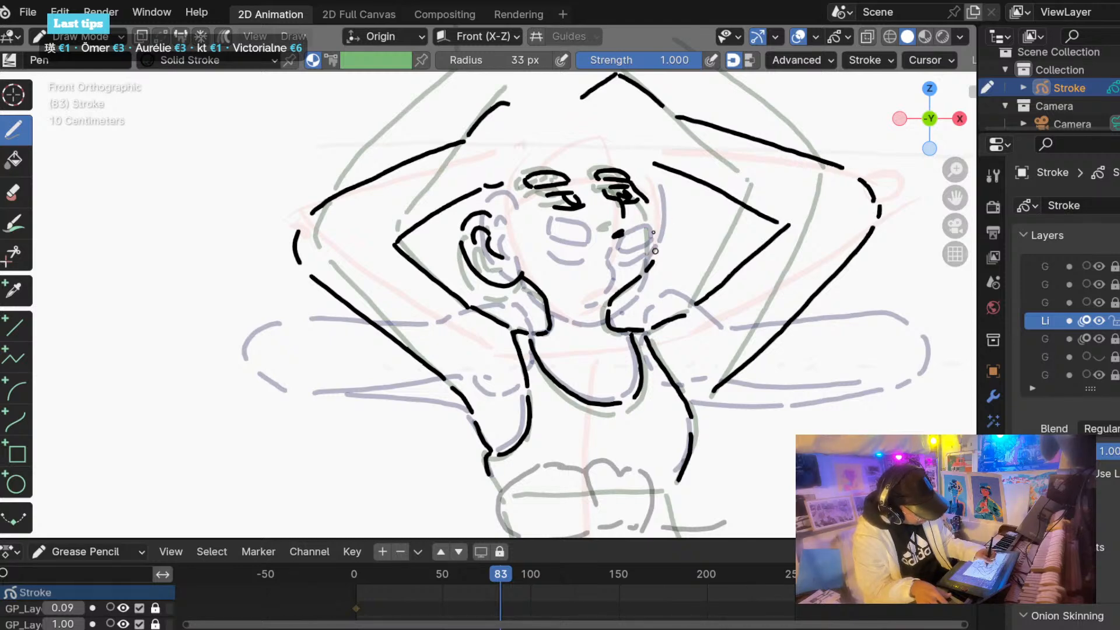
ctrl+drag(650, 210, 657, 224)
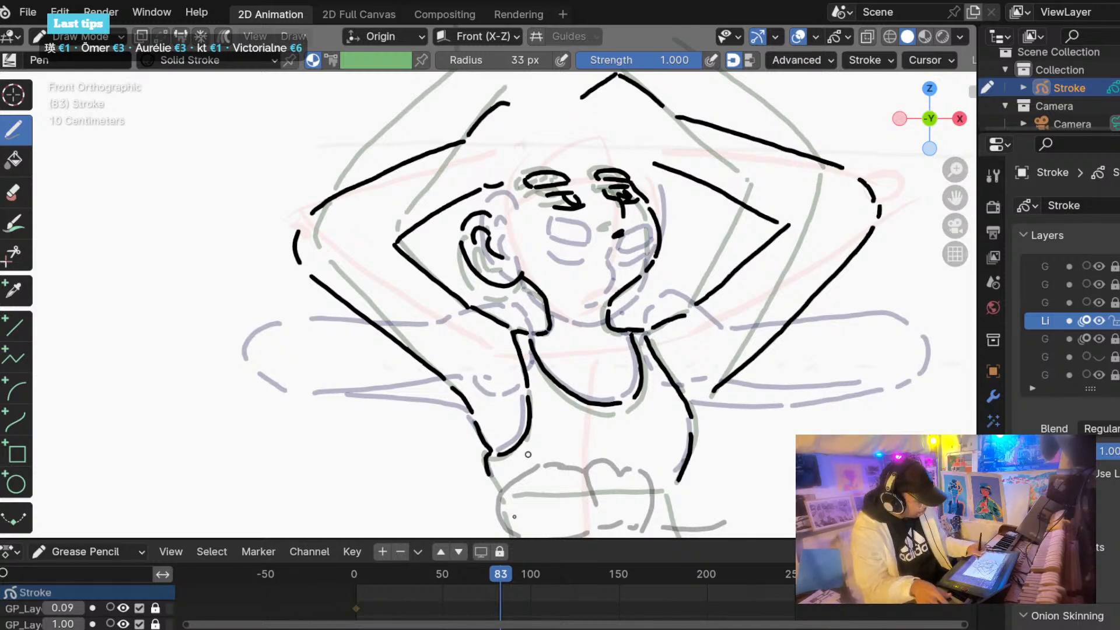
mouse_move(500, 574)
mouse_down()
mouse_move(484, 577)
mouse_move(501, 575)
mouse_up()
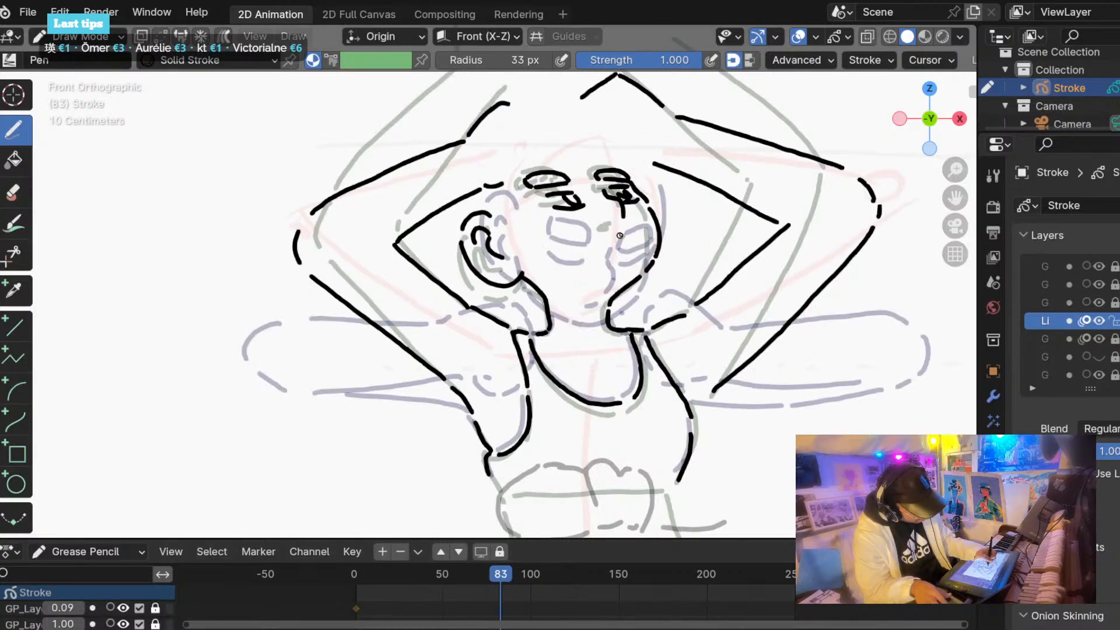
drag(620, 237, 619, 234)
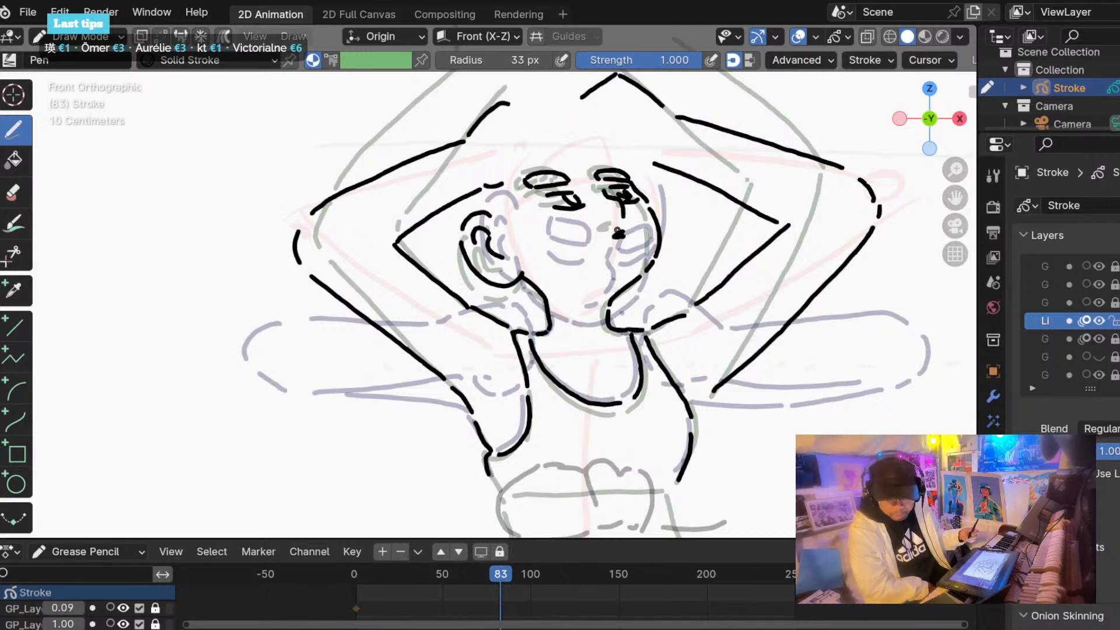
Erase the jaw line below the far cheek at frame 82 and redraw it fuller, curving into the neck.
drag(483, 573, 500, 572)
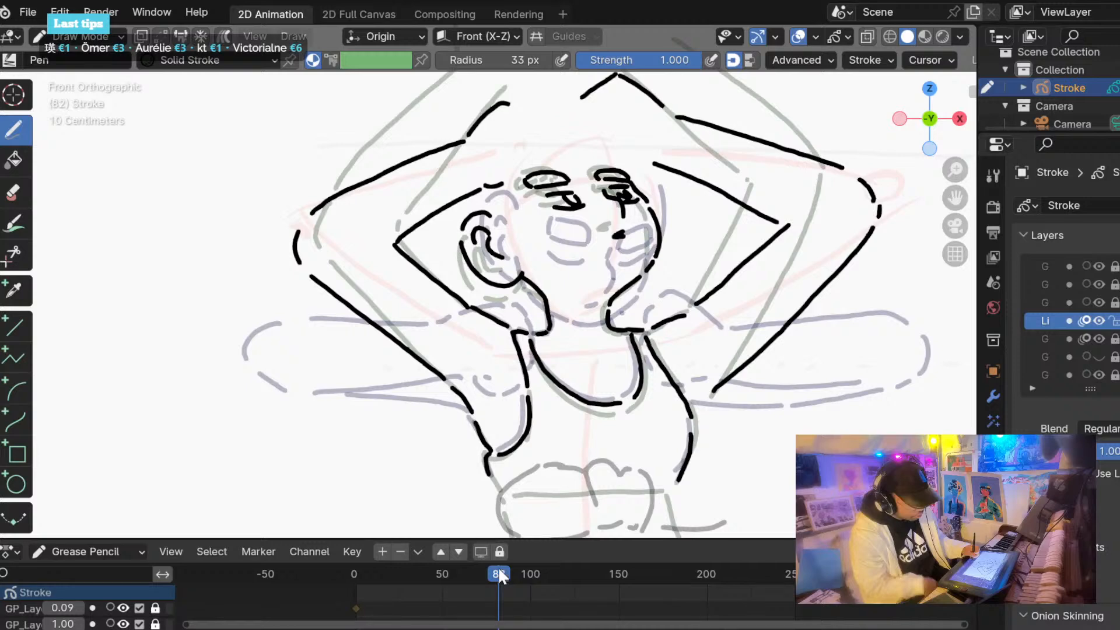
mouse_move(648, 272)
ctrl+mouse_down()
mouse_move(642, 193)
mouse_move(659, 239)
mouse_move(611, 300)
ctrl+mouse_up()
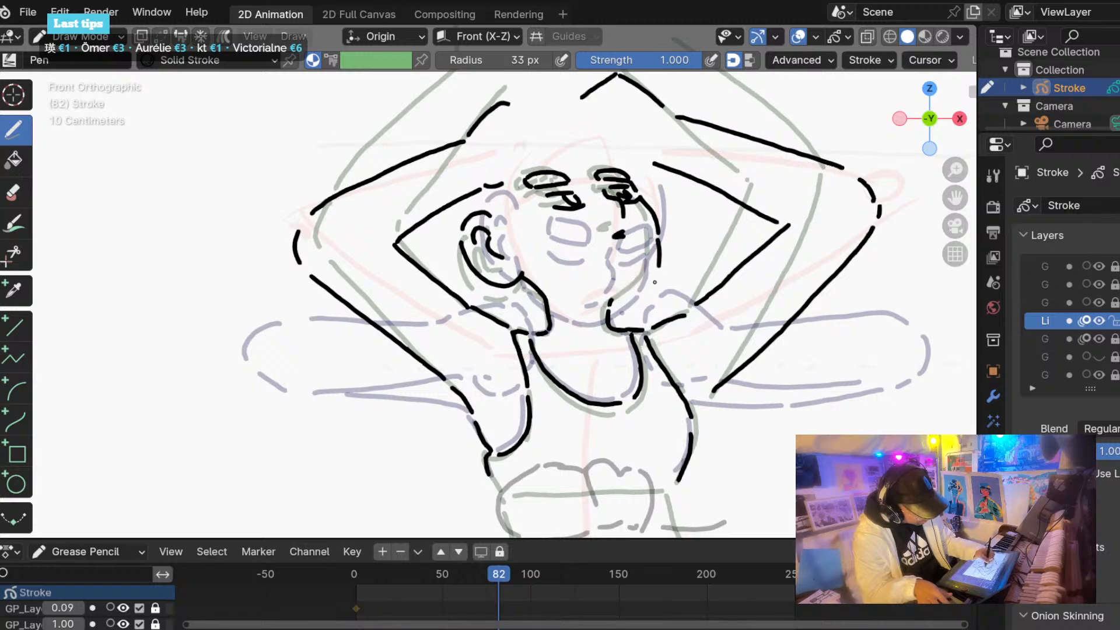
mouse_move(657, 238)
mouse_down()
mouse_move(645, 291)
mouse_move(611, 290)
mouse_move(618, 301)
mouse_move(641, 292)
mouse_up()
mouse_move(641, 292)
mouse_down()
mouse_move(606, 304)
mouse_move(624, 299)
mouse_up()
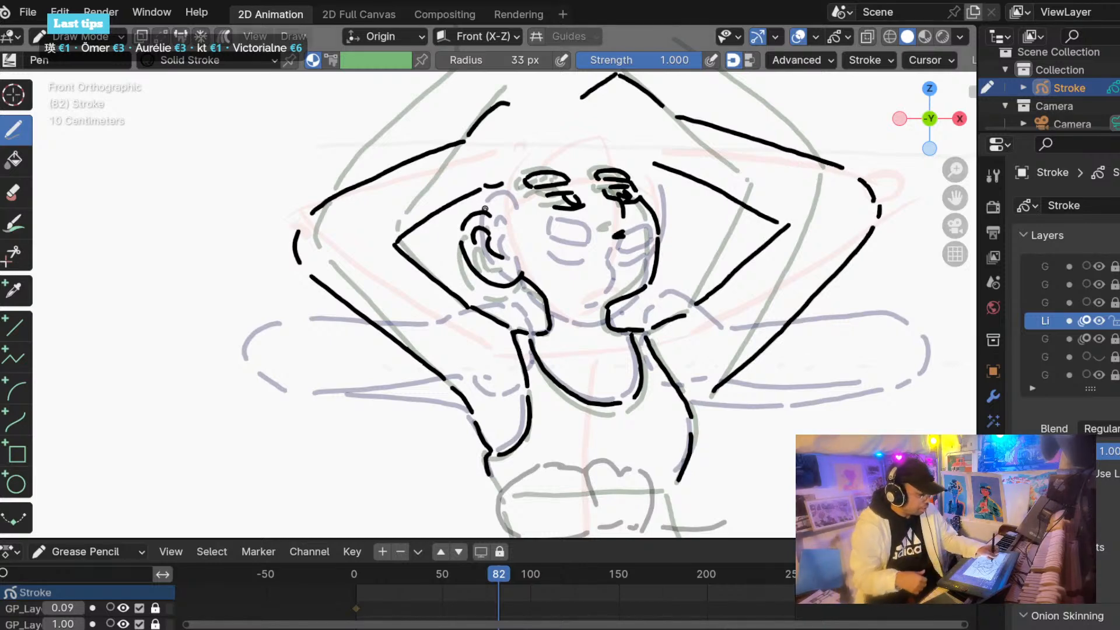
Erase the upper outline of the ear at frame 82 and redraw it as a taller, continuous curve.
ctrl+drag(479, 211, 461, 234)
key(ctrl+z)
key(ctrl+z)
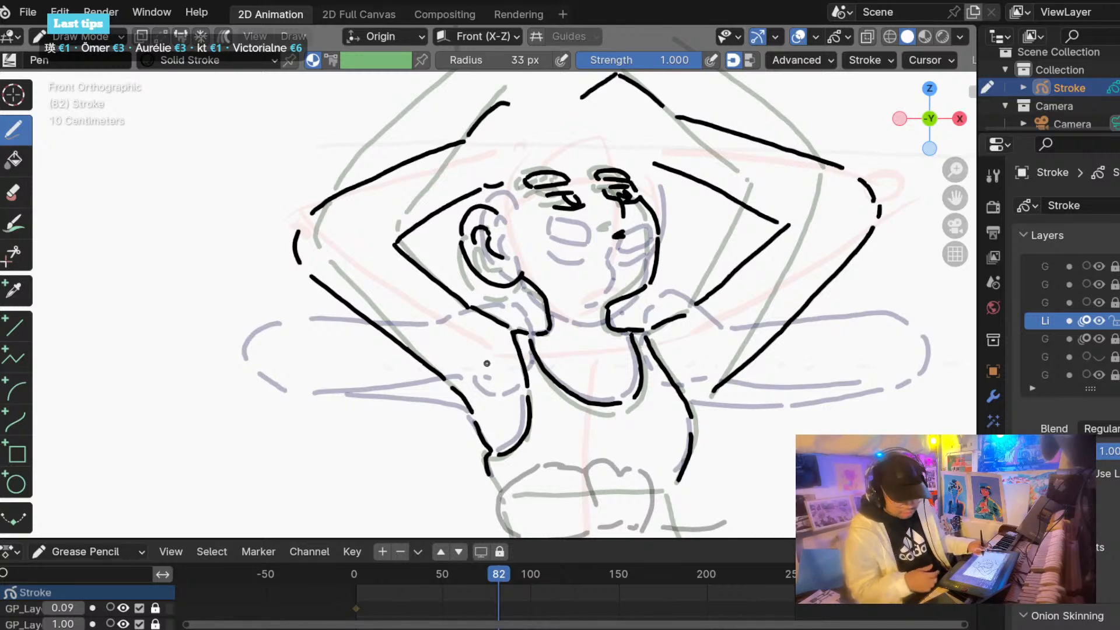
mouse_move(494, 570)
mouse_down()
mouse_move(484, 572)
mouse_move(499, 572)
mouse_up()
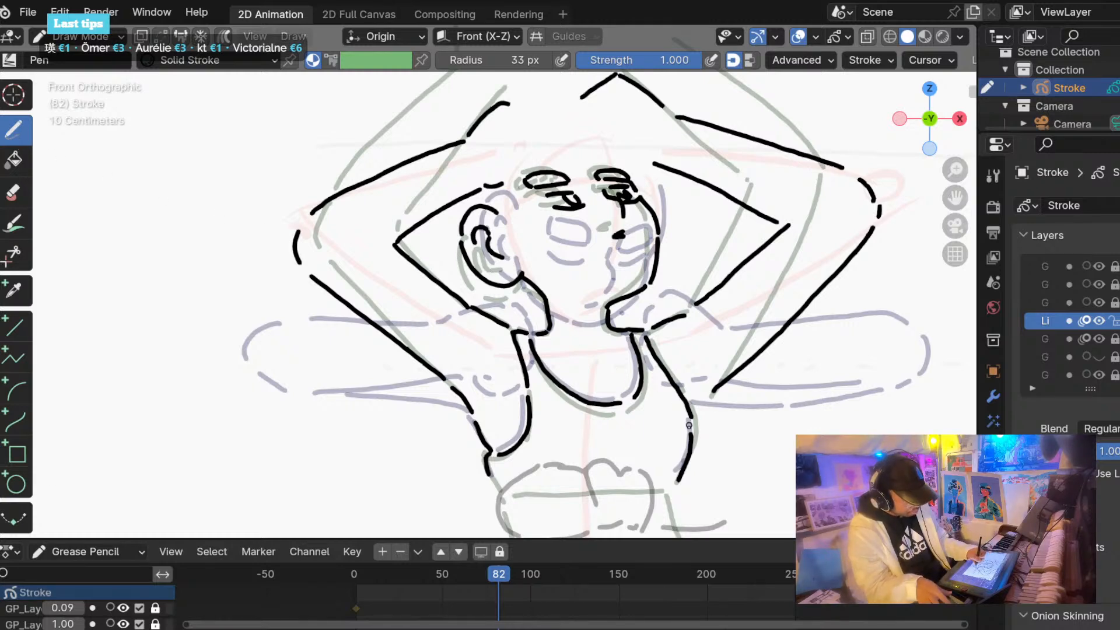
Redraw the far side contour of the chest at frame 82 and clean up the far inner arm line at frame 85.
mouse_move(688, 426)
mouse_down()
mouse_move(689, 415)
mouse_move(675, 481)
mouse_up()
drag(440, 571, 503, 572)
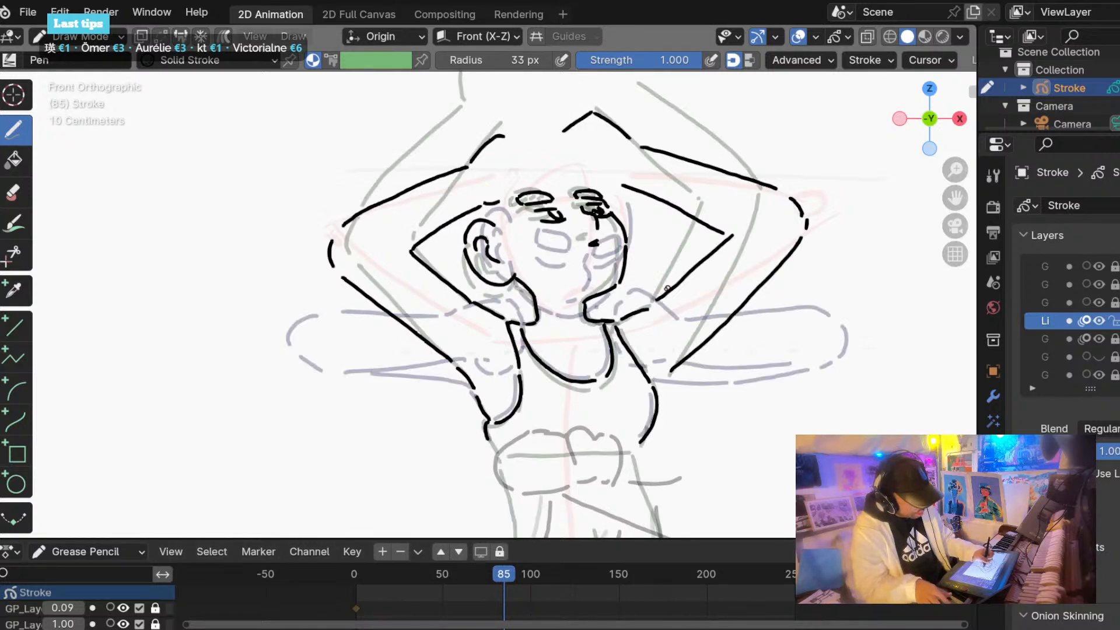
ctrl+drag(665, 288, 649, 305)
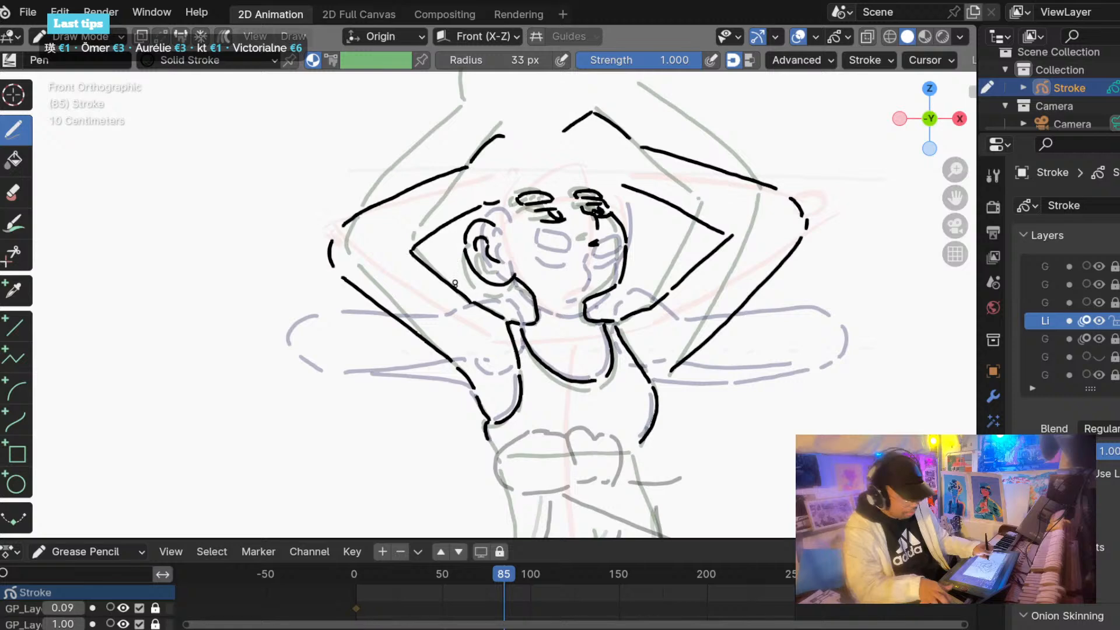
Review the raised-arms and stretched-arms drawings across frames 82 to 96 to compare pose and line continuity.
scroll(405, 369, down, 2)
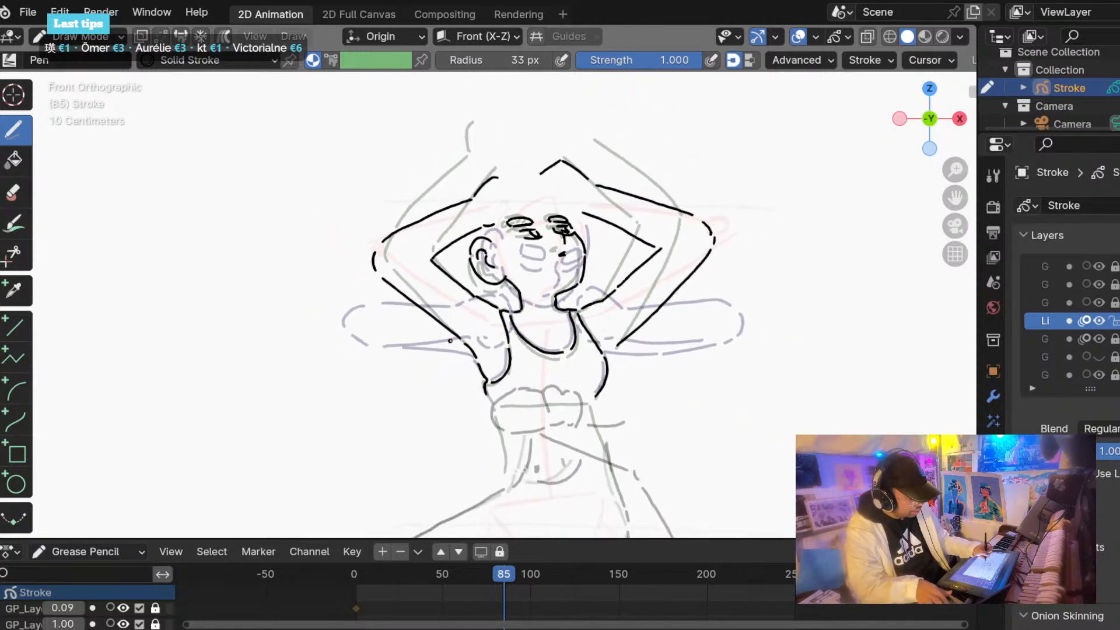
shift+middle_drag(406, 370, 499, 282)
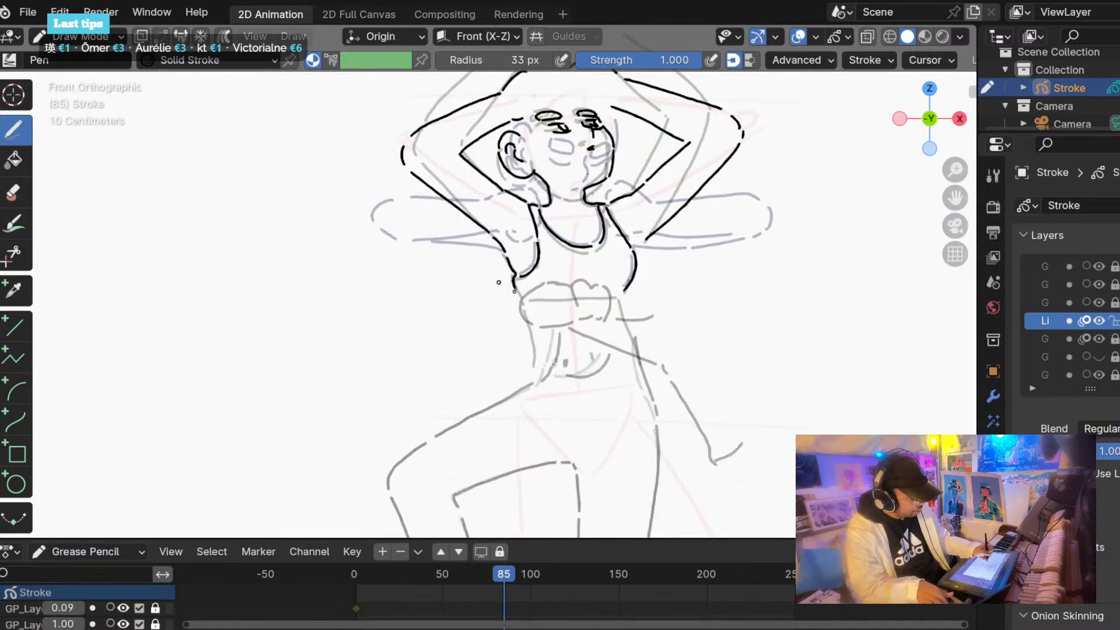
key(Right)
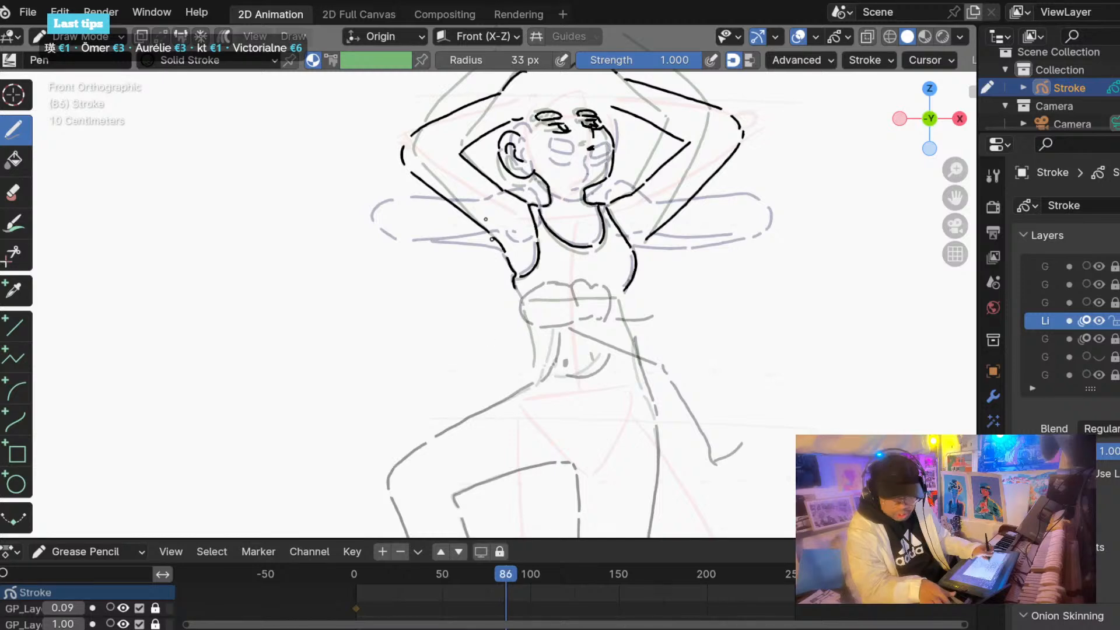
drag(503, 571, 502, 572)
key(Left)
key(Left)
key(Left)
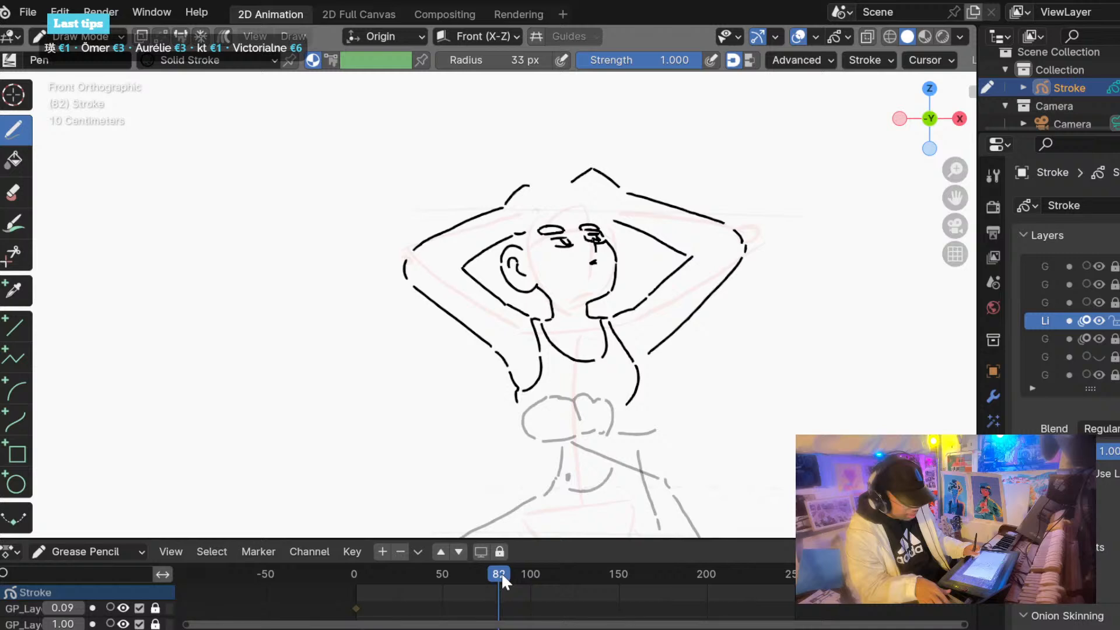
key(Right)
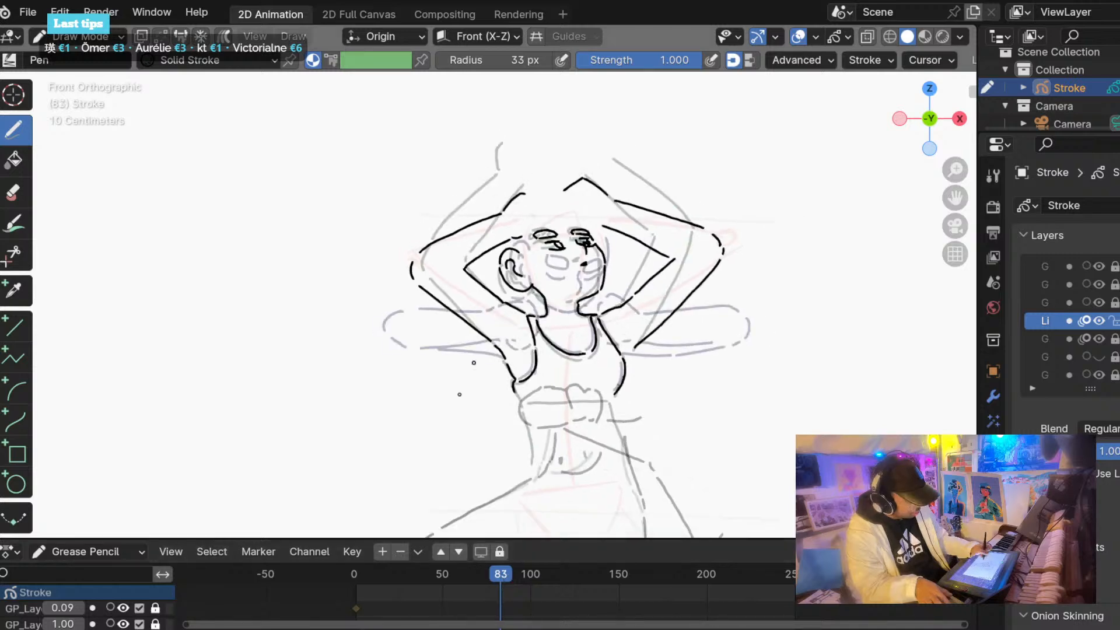
click(511, 579)
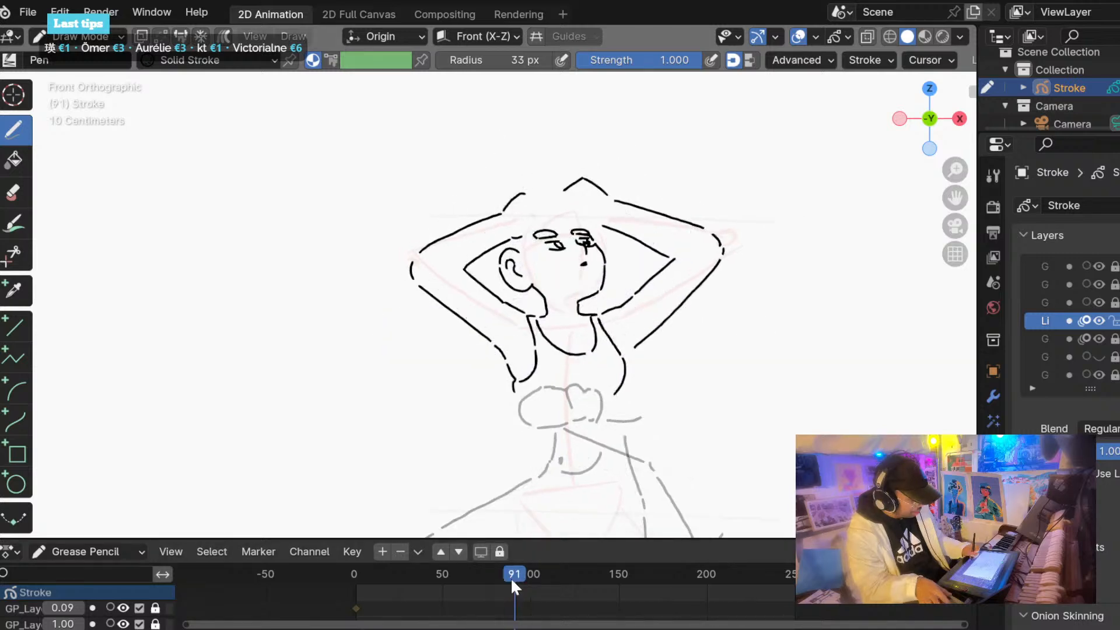
key(Up)
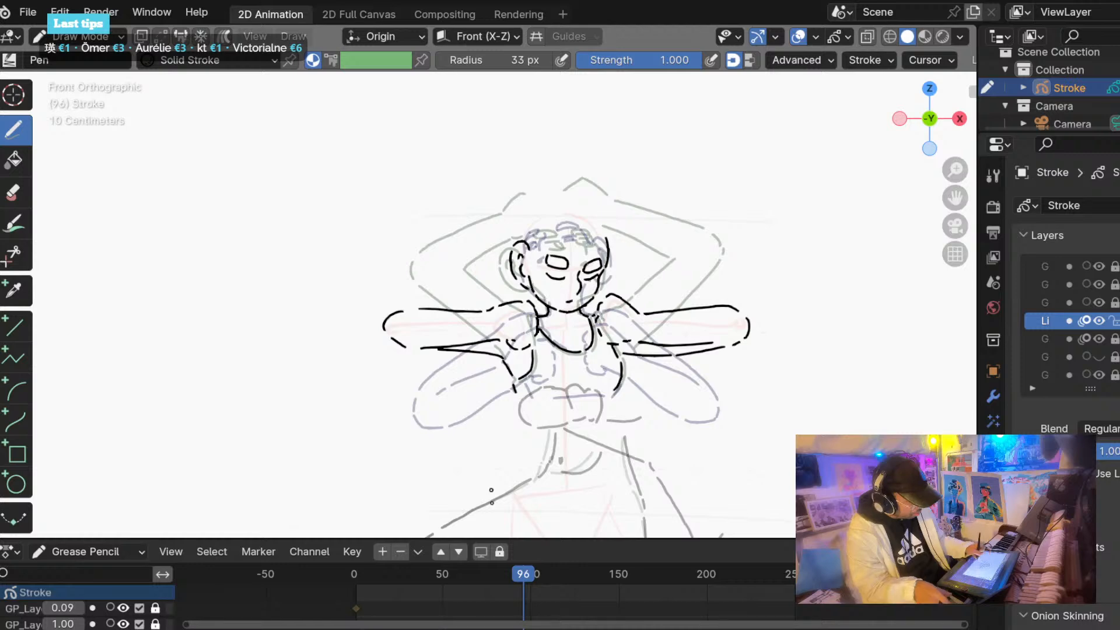
click(522, 579)
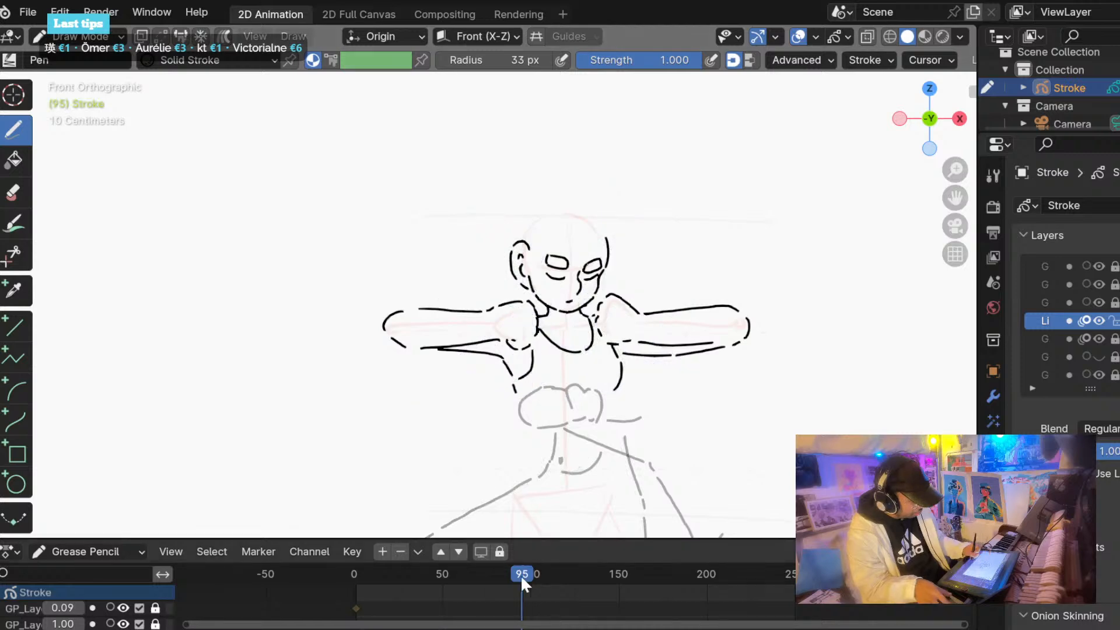
Draw a horizontal hem line across the torso beneath the chest at frame 103.
drag(520, 575, 536, 576)
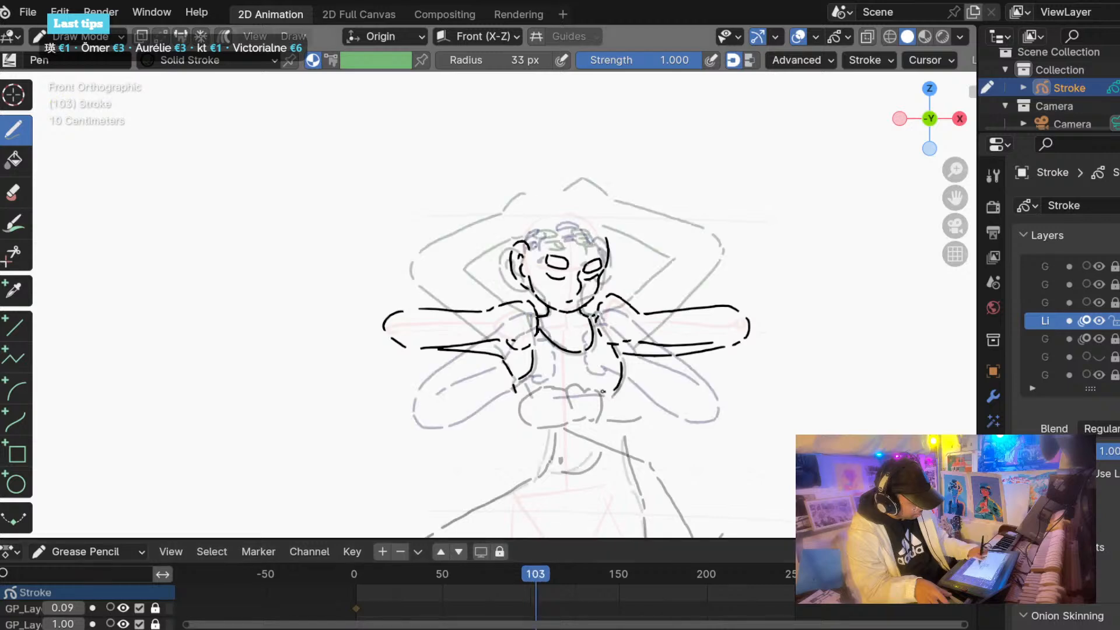
drag(604, 395, 549, 396)
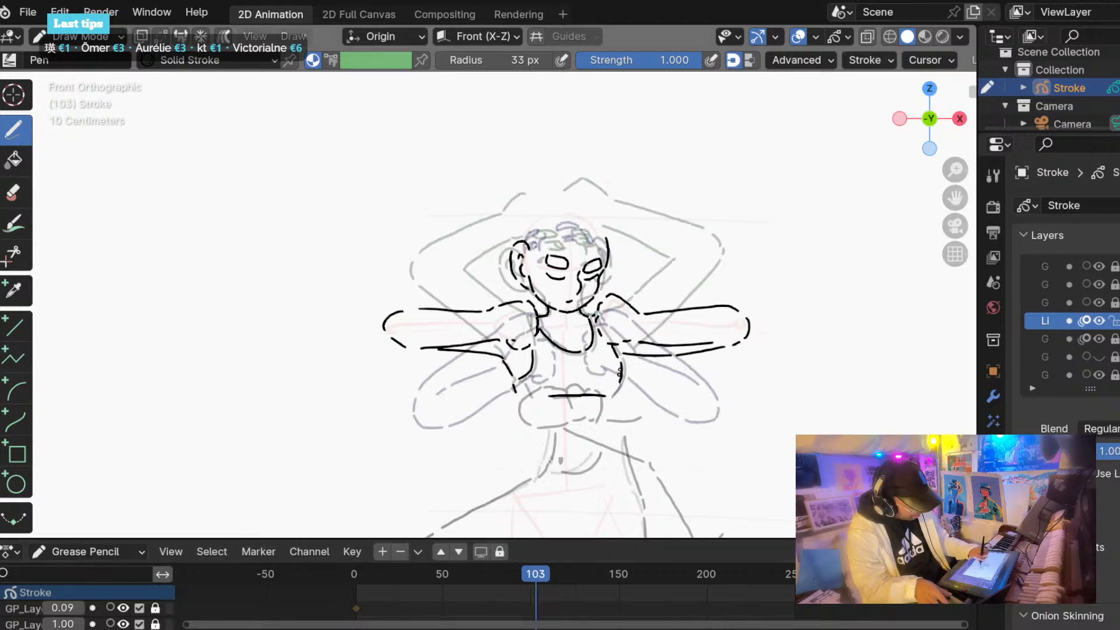
mouse_move(524, 576)
mouse_down()
mouse_move(519, 568)
mouse_move(538, 568)
mouse_move(512, 569)
mouse_move(533, 570)
mouse_up()
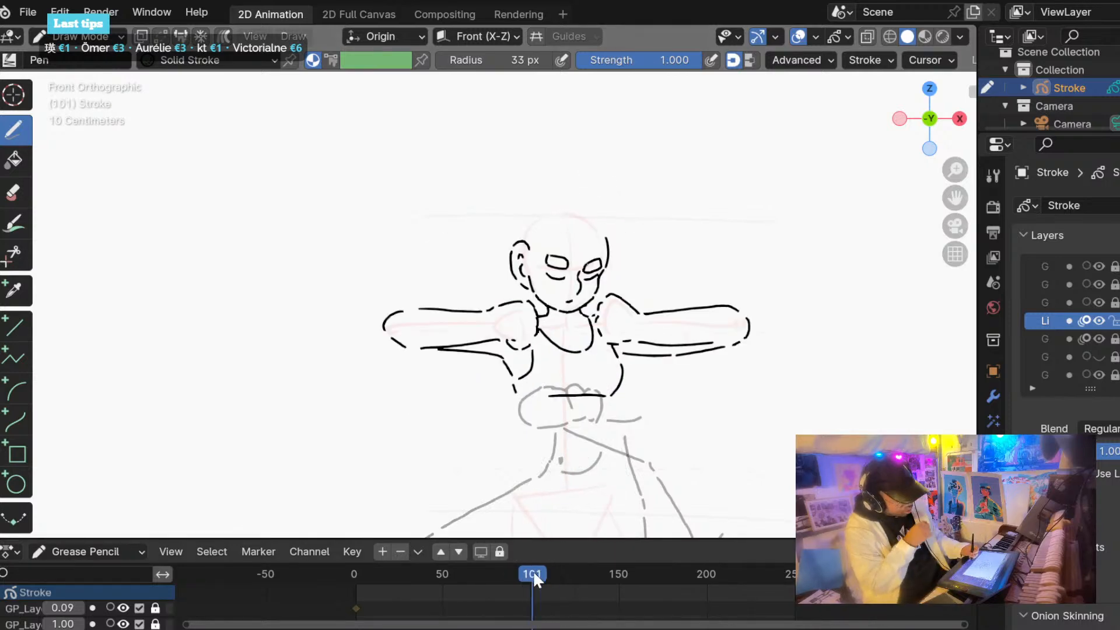
key(Right)
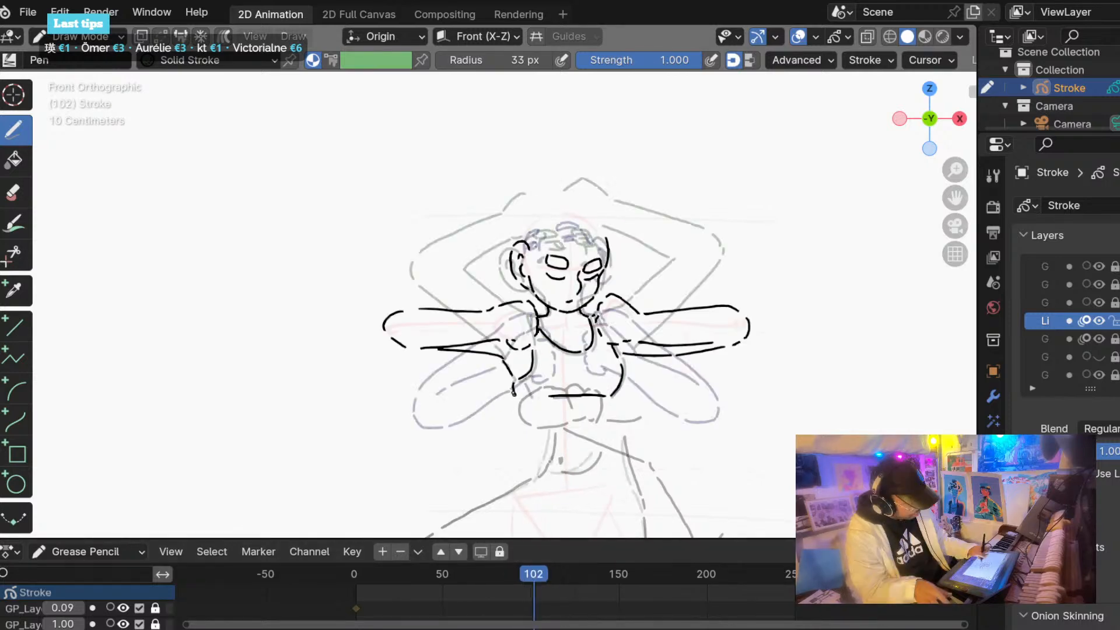
Erase the far edge of the head beside the eye at frame 97 and redraw it further inward.
mouse_move(519, 569)
mouse_down()
mouse_move(536, 575)
mouse_move(513, 575)
mouse_move(525, 574)
mouse_up()
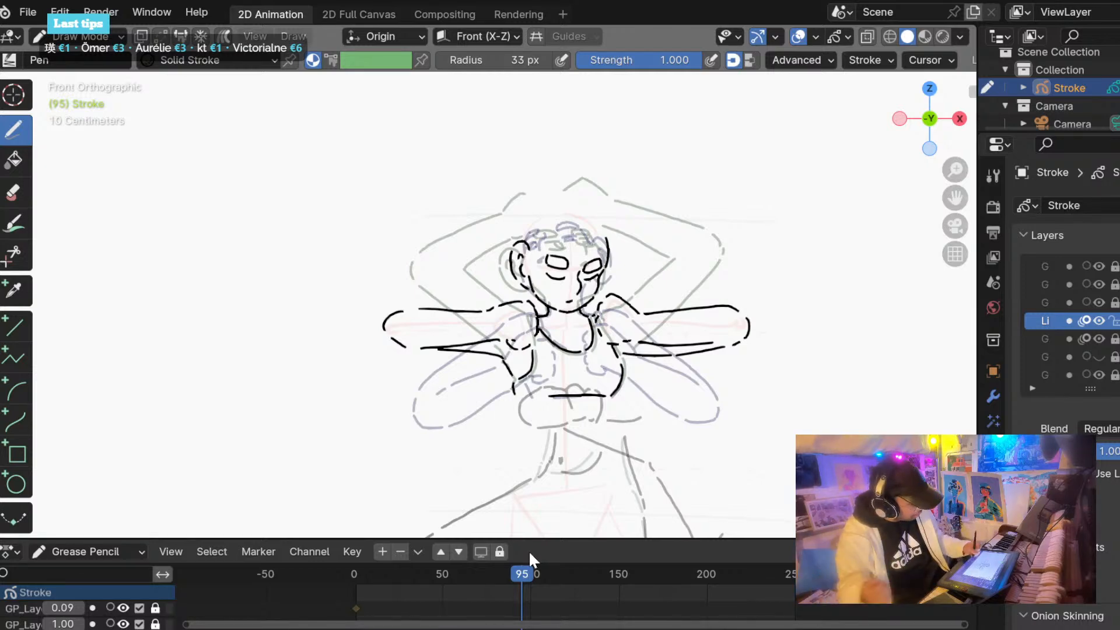
key(Right)
key(Right)
ctrl+middle_drag(653, 291, 661, 227)
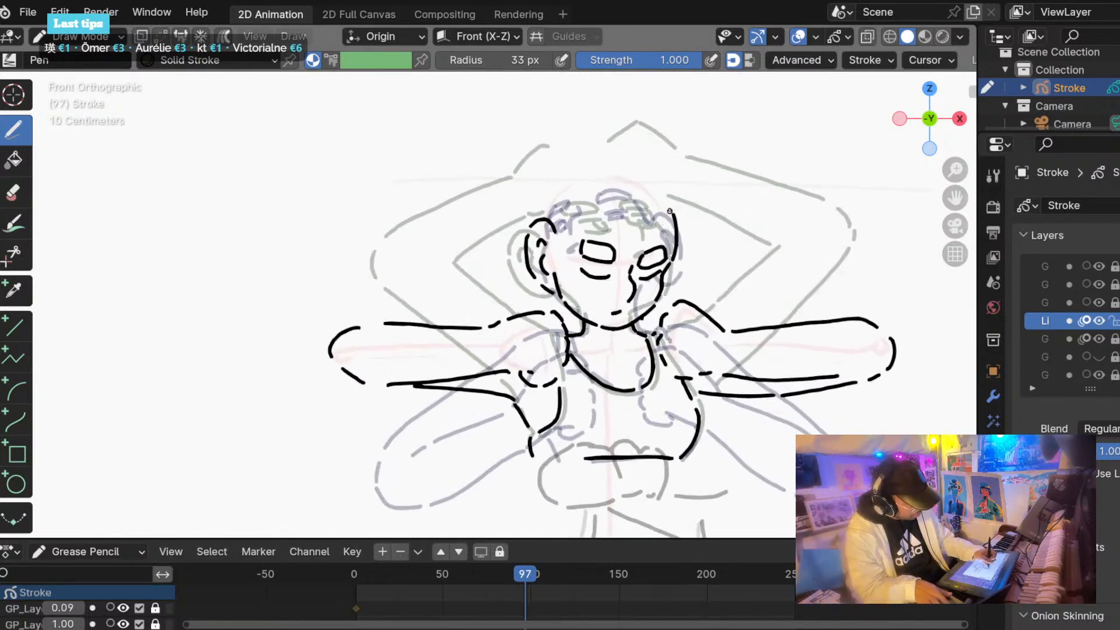
ctrl+drag(668, 221, 672, 258)
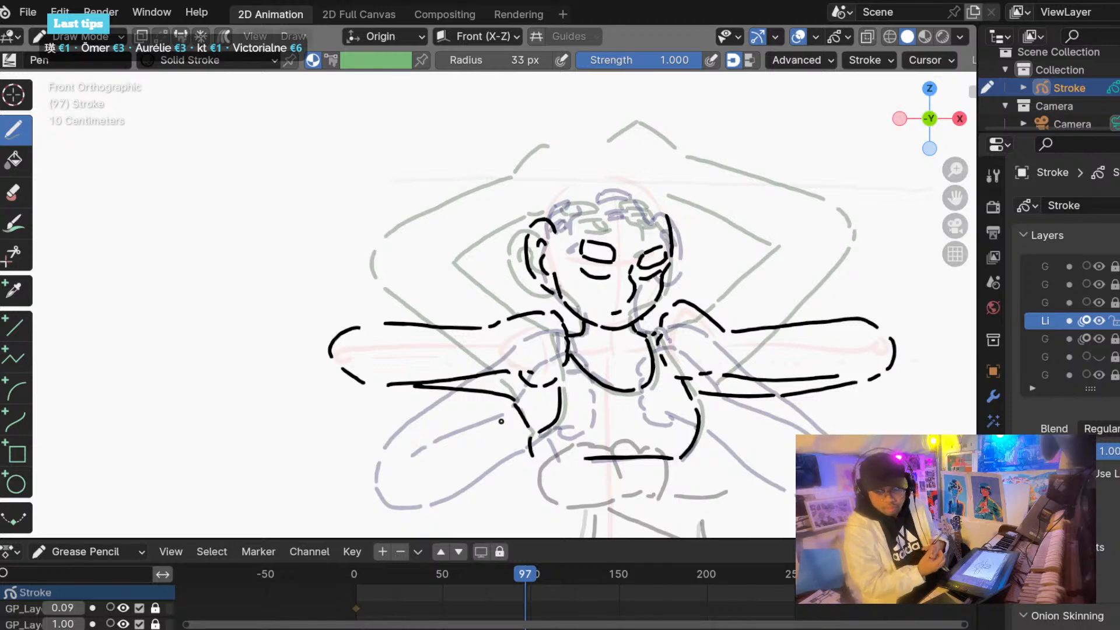
mouse_move(530, 574)
mouse_down()
mouse_move(509, 570)
mouse_move(526, 573)
mouse_up()
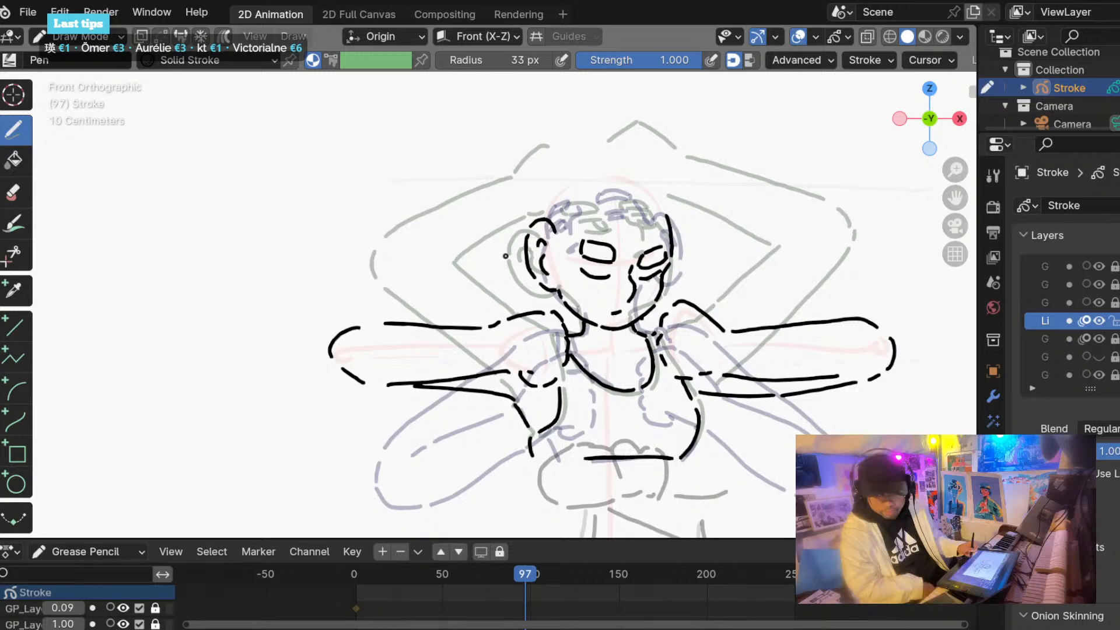
Go to frame 123 and shift all of the head strokes left to line up over the neck and torso.
click(542, 574)
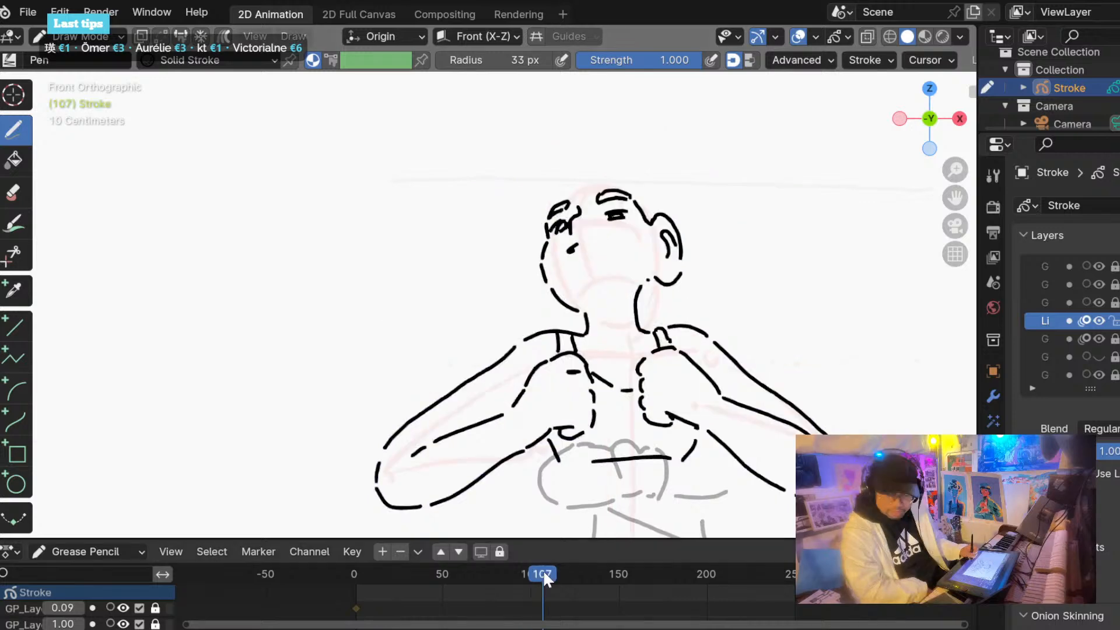
mouse_move(544, 570)
mouse_down()
mouse_move(592, 572)
mouse_move(481, 574)
mouse_move(585, 575)
mouse_move(550, 576)
mouse_move(570, 574)
mouse_up()
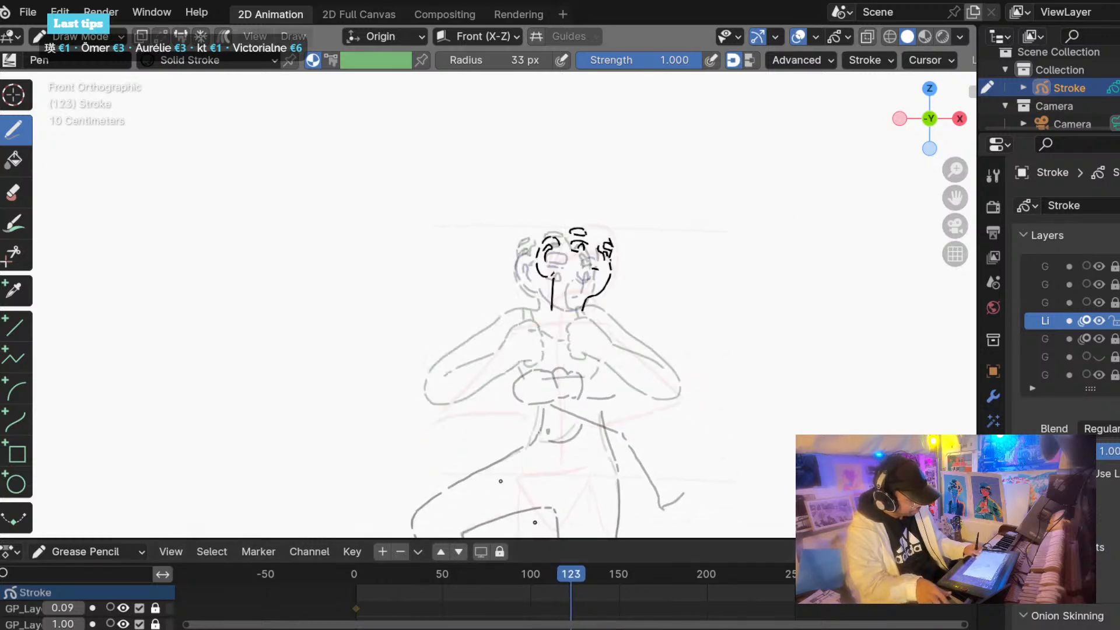
scroll(464, 404, up, 1)
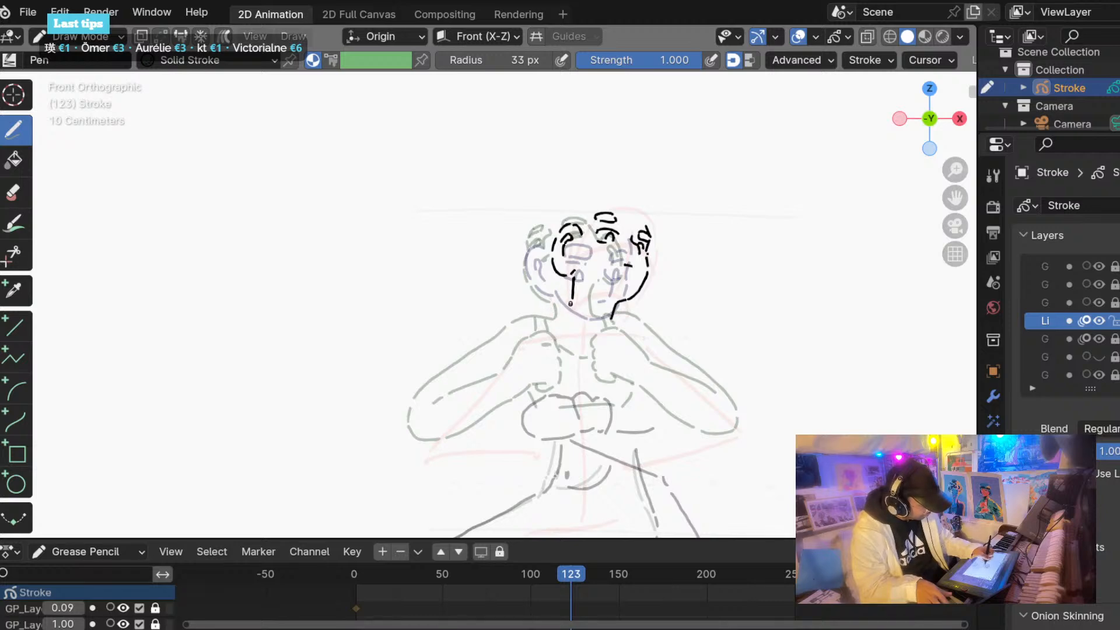
key(Tab)
key(a)
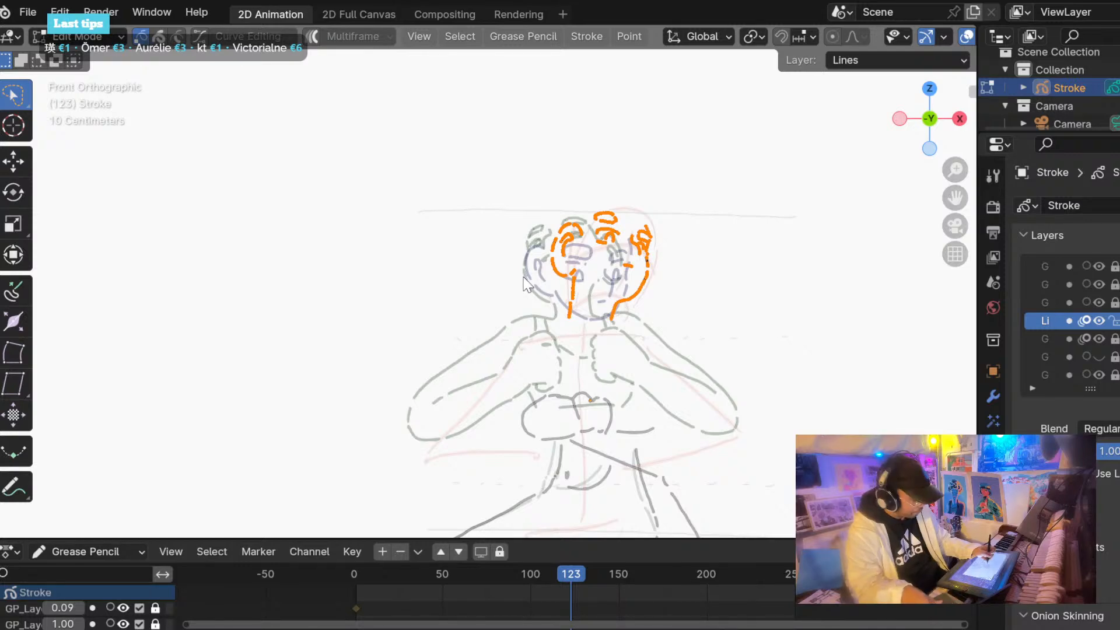
key(g)
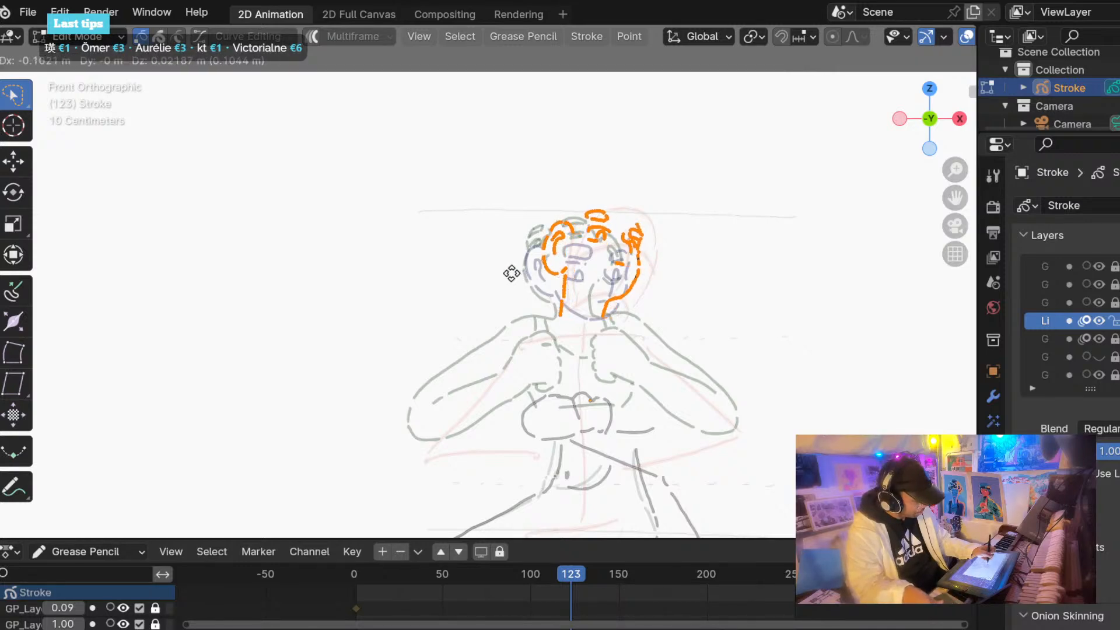
click(511, 273)
key(ctrl+Tab)
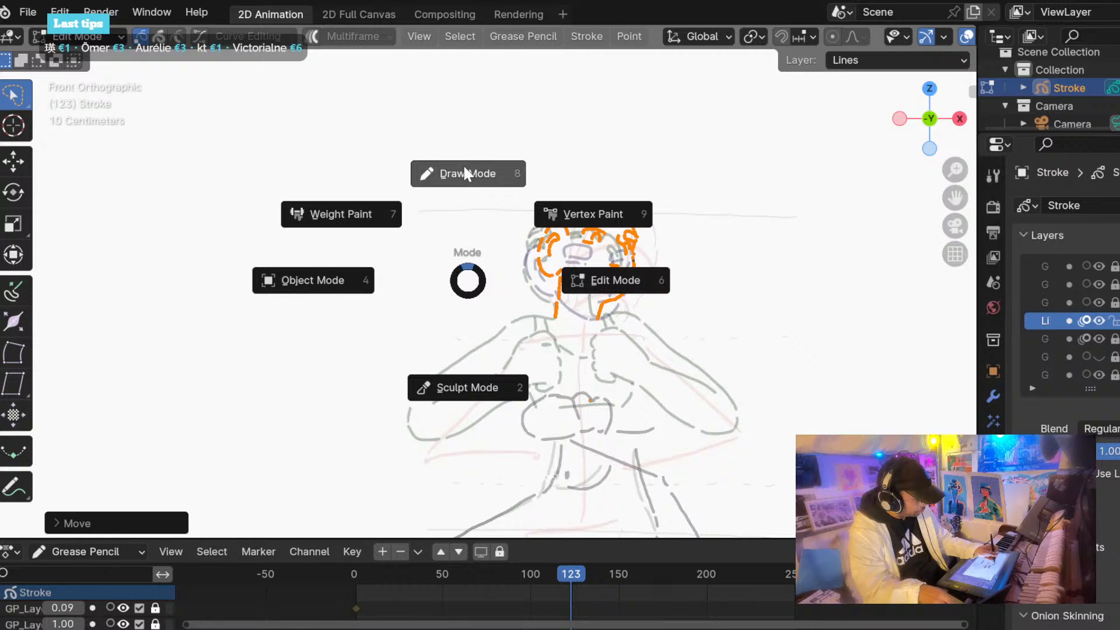
click(463, 169)
Draw the base of the neck and the rounded tank top neckline beneath the head at frame 123.
ctrl+middle_drag(575, 337, 630, 311)
ctrl+drag(637, 315, 637, 332)
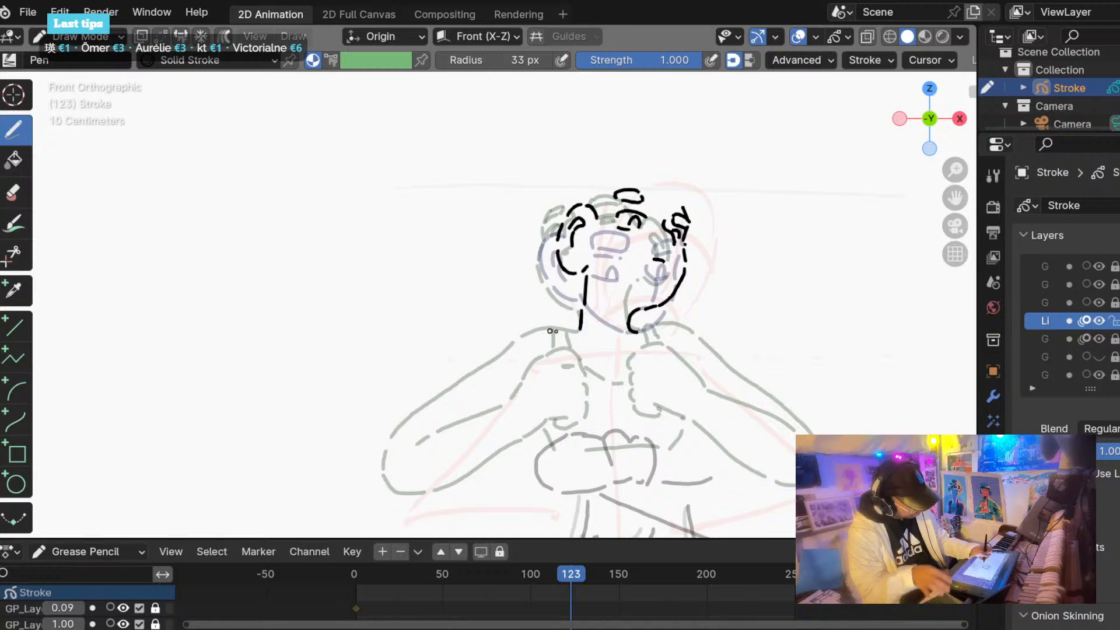
mouse_move(579, 308)
ctrl+mouse_down()
mouse_move(567, 337)
mouse_move(612, 383)
mouse_move(639, 369)
mouse_move(642, 336)
ctrl+mouse_up()
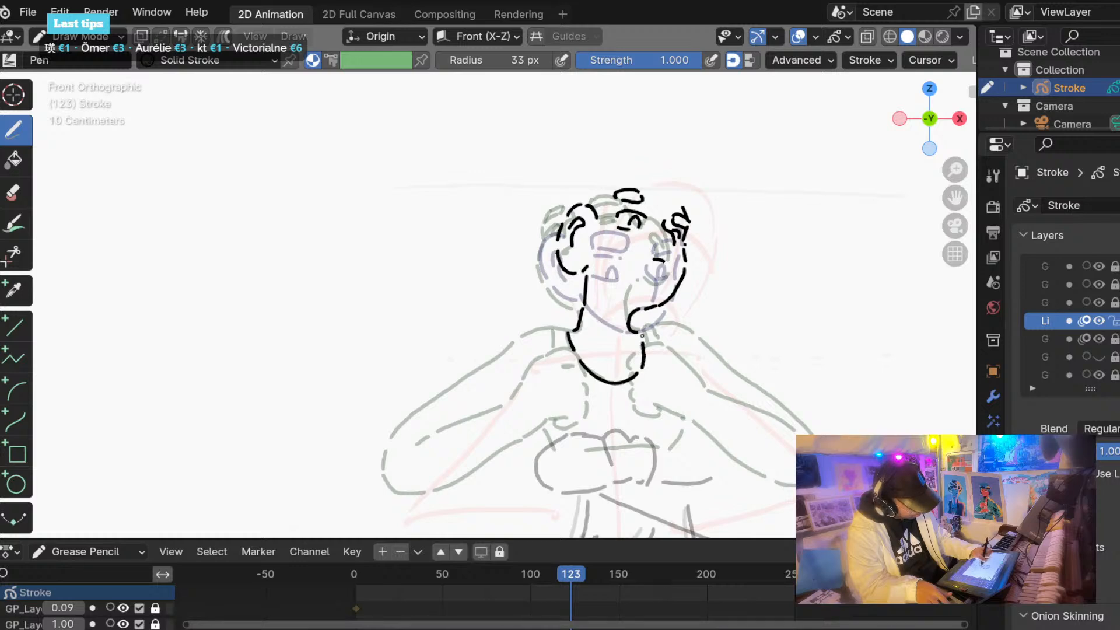
scroll(493, 283, down, 2)
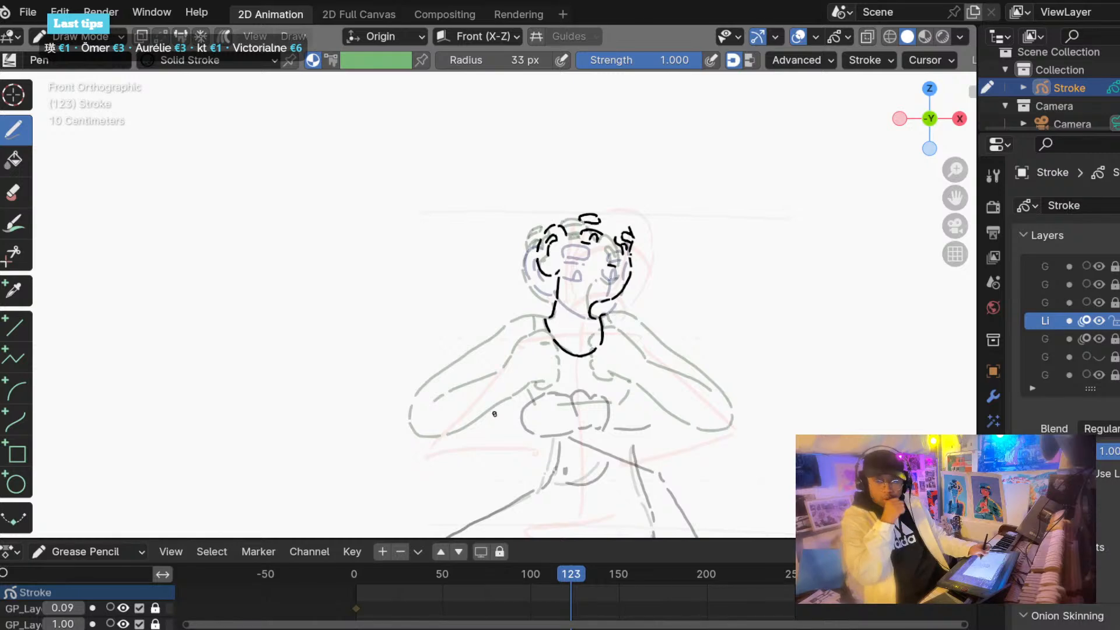
Draw the right armhole edge from the shoulder strap down to the side of the chest at frame 123.
shift+middle_drag(433, 388, 457, 343)
drag(566, 574, 570, 574)
drag(629, 273, 651, 331)
key(ctrl+z)
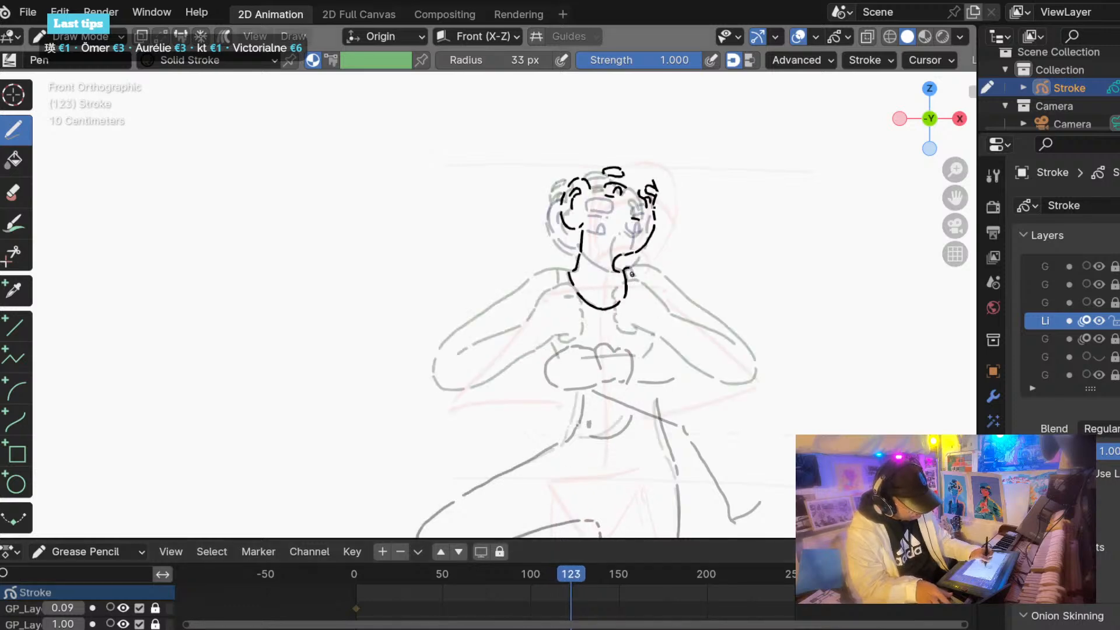
drag(628, 272, 653, 320)
drag(654, 333, 641, 358)
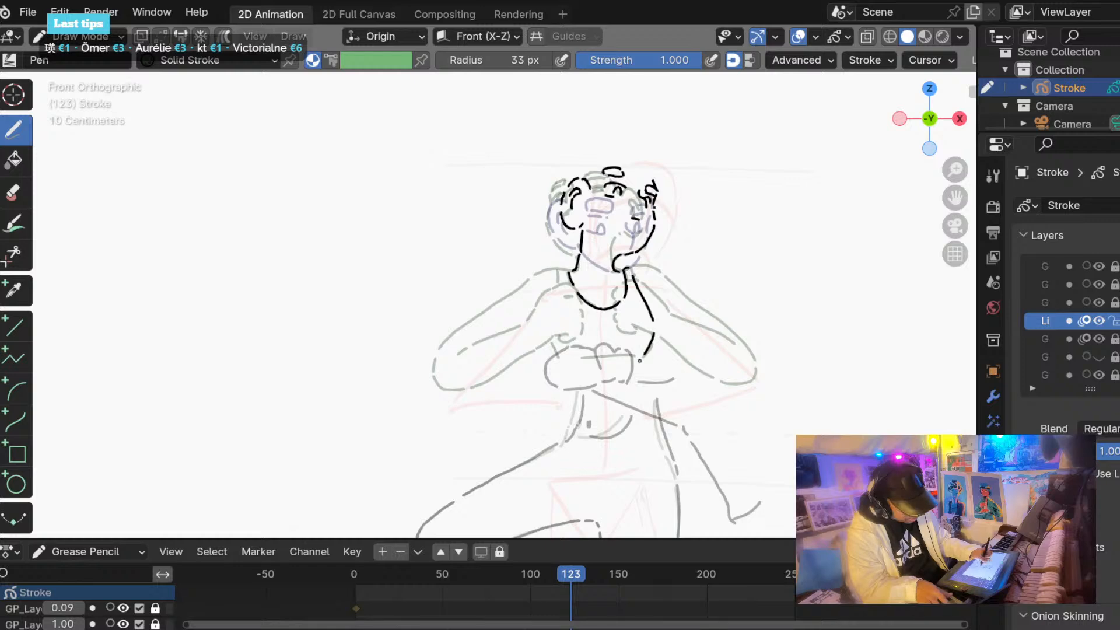
ctrl+middle_drag(640, 361, 639, 375)
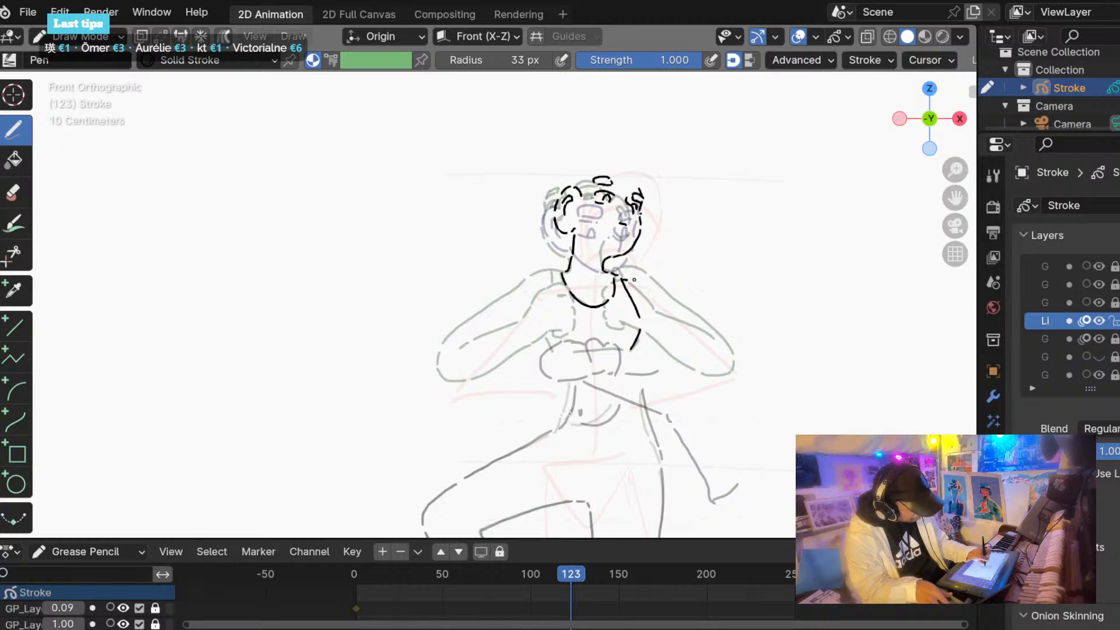
Draw the right shoulder curve and the outer contour of the upper arm down to the elbow.
mouse_move(622, 278)
mouse_down()
mouse_move(665, 300)
mouse_move(739, 375)
mouse_up()
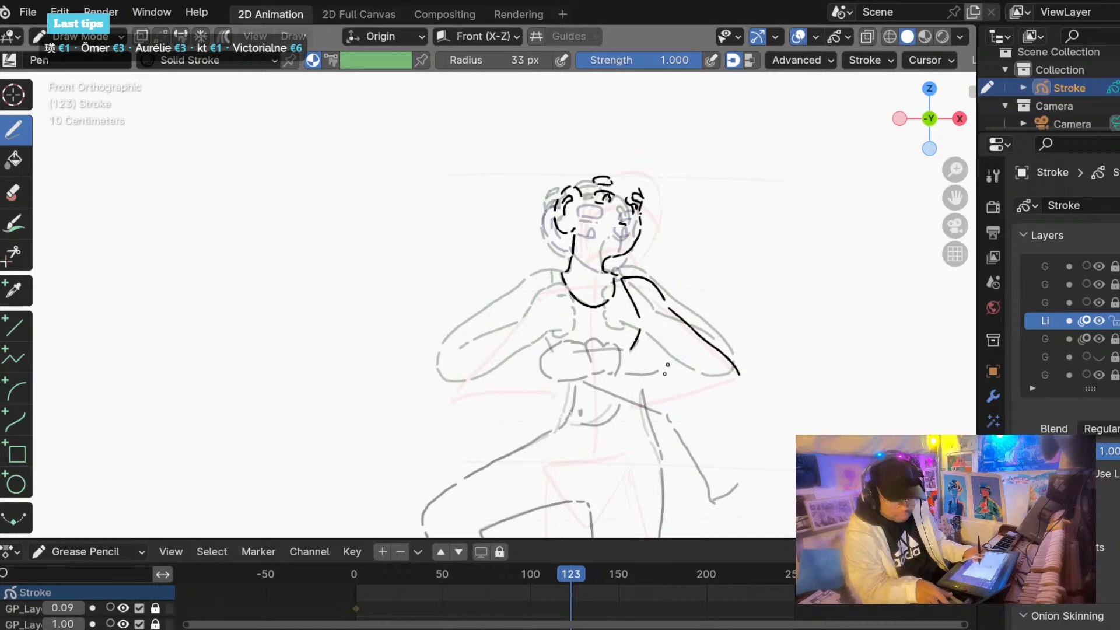
key(ctrl+z)
drag(670, 308, 738, 369)
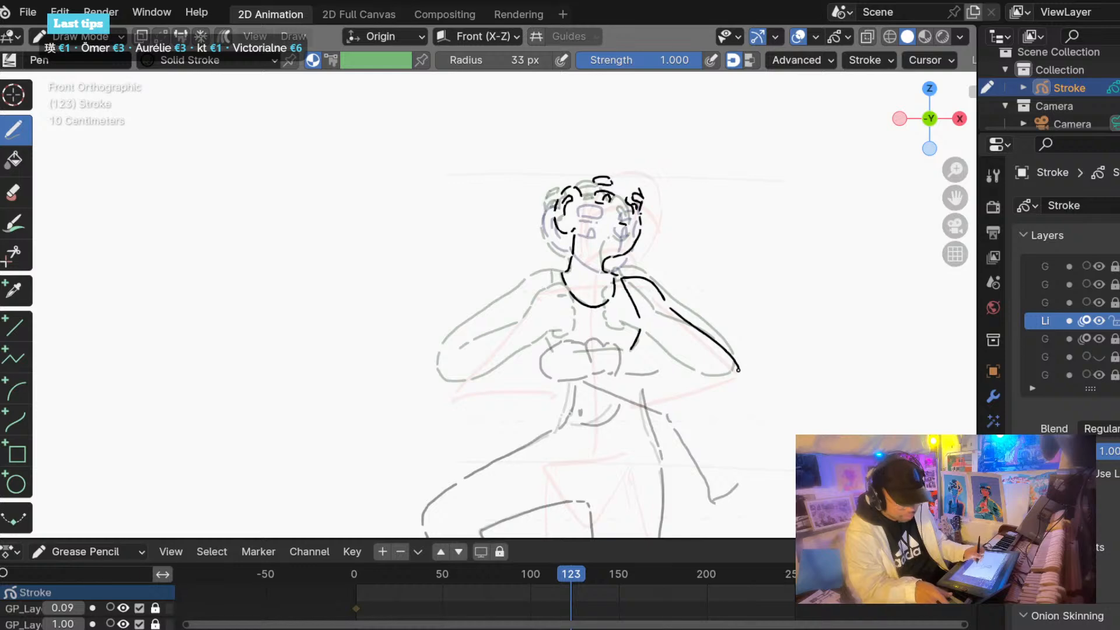
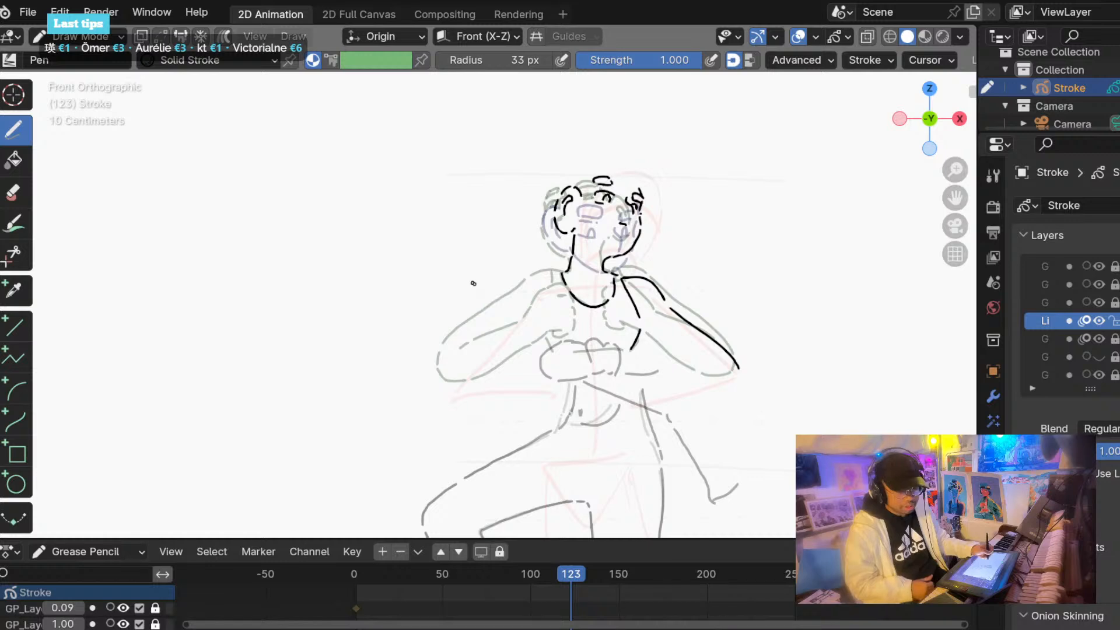
Draw the left armhole edge, then the left shoulder and outer upper arm contour down to the elbow.
middle_drag(496, 299, 528, 188)
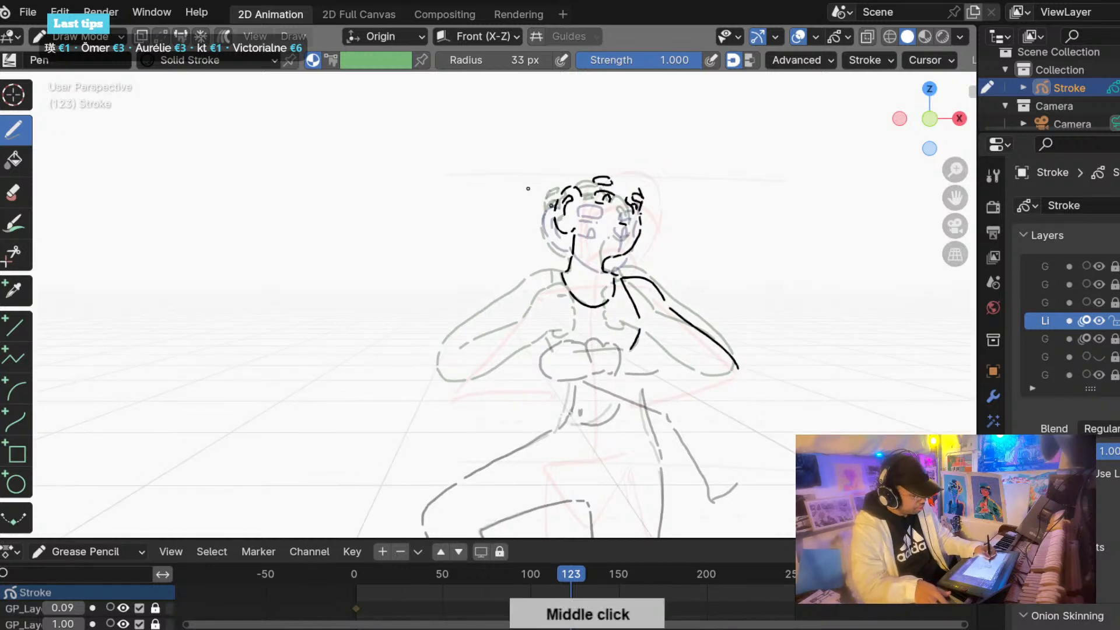
key(KP_1)
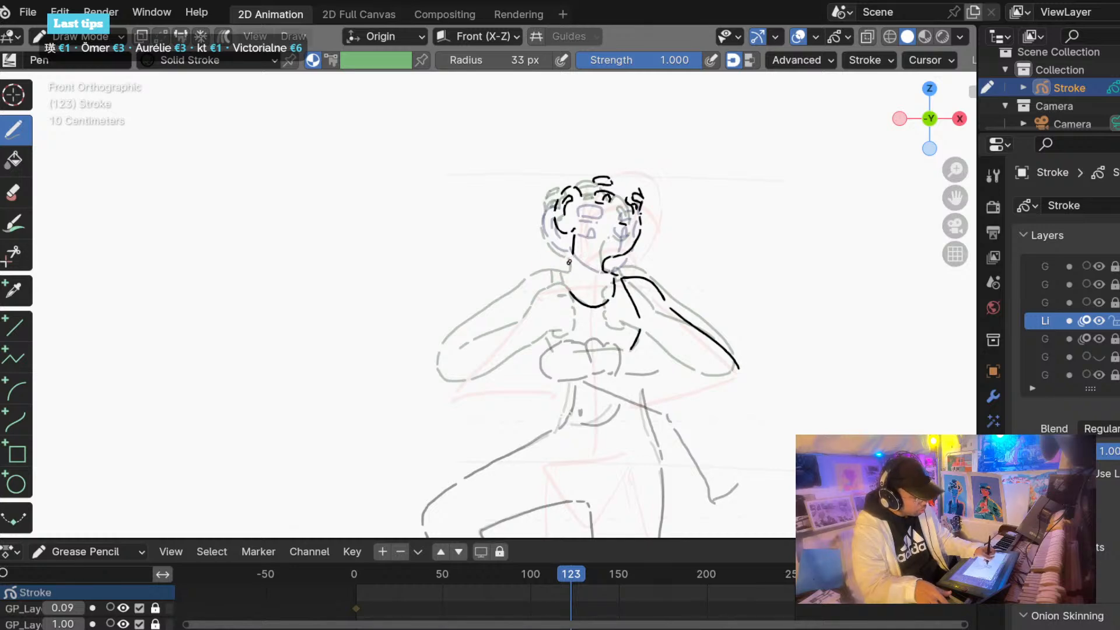
mouse_move(565, 285)
mouse_down()
mouse_move(553, 274)
mouse_move(554, 325)
mouse_up()
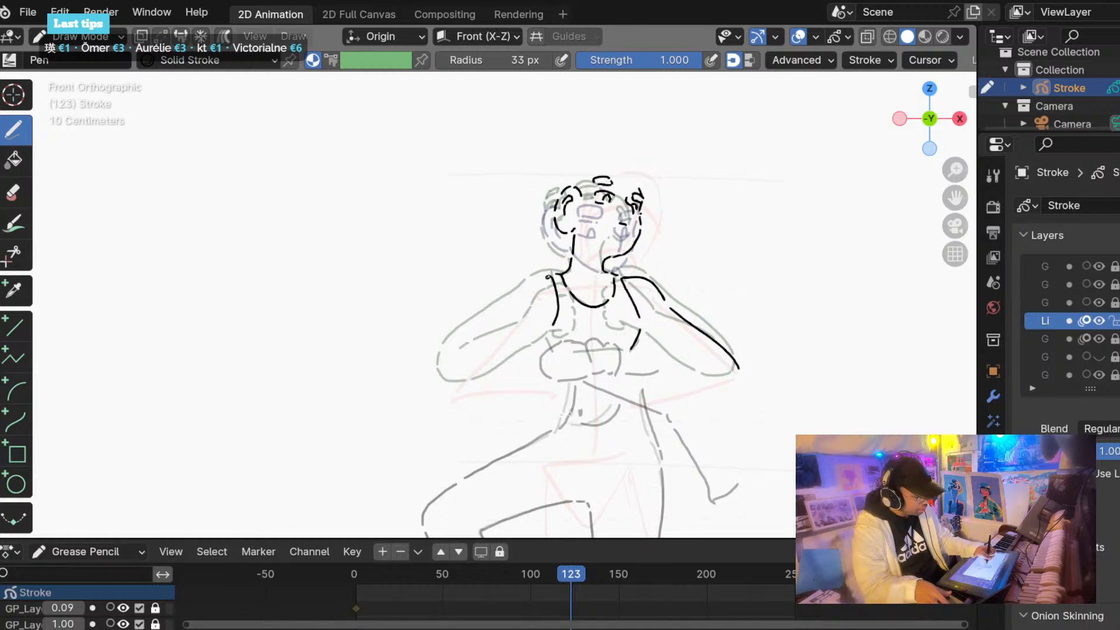
mouse_move(549, 275)
mouse_down()
mouse_move(528, 275)
mouse_move(456, 394)
mouse_up()
key(ctrl+z)
key(ctrl+z)
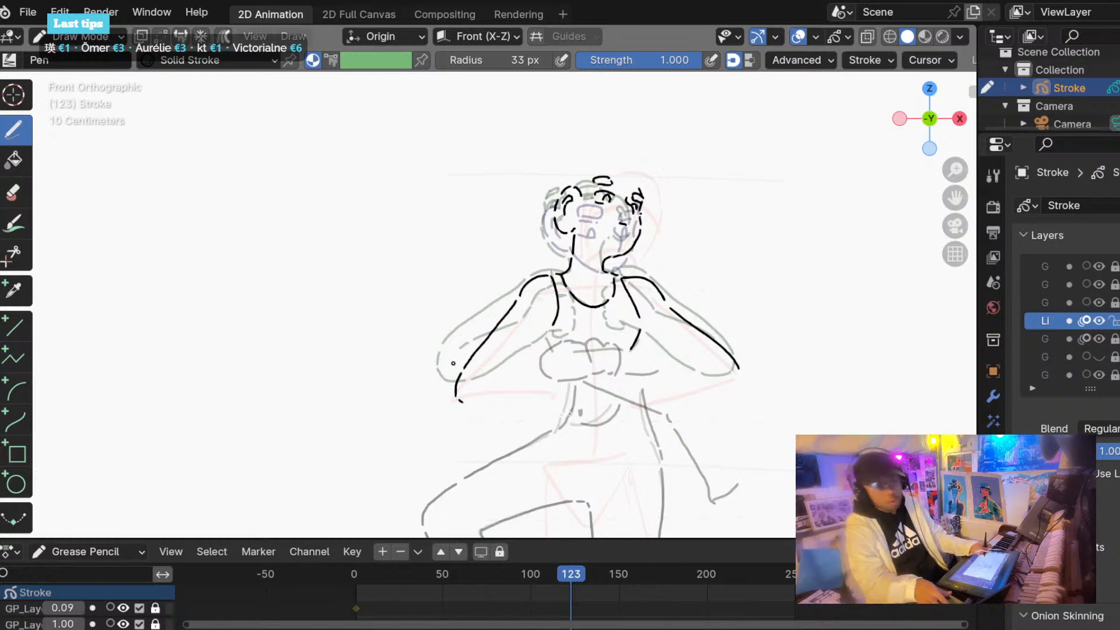
Round off both elbows with short curved strokes at the ends of the upper arm contours.
scroll(376, 385, up, 2)
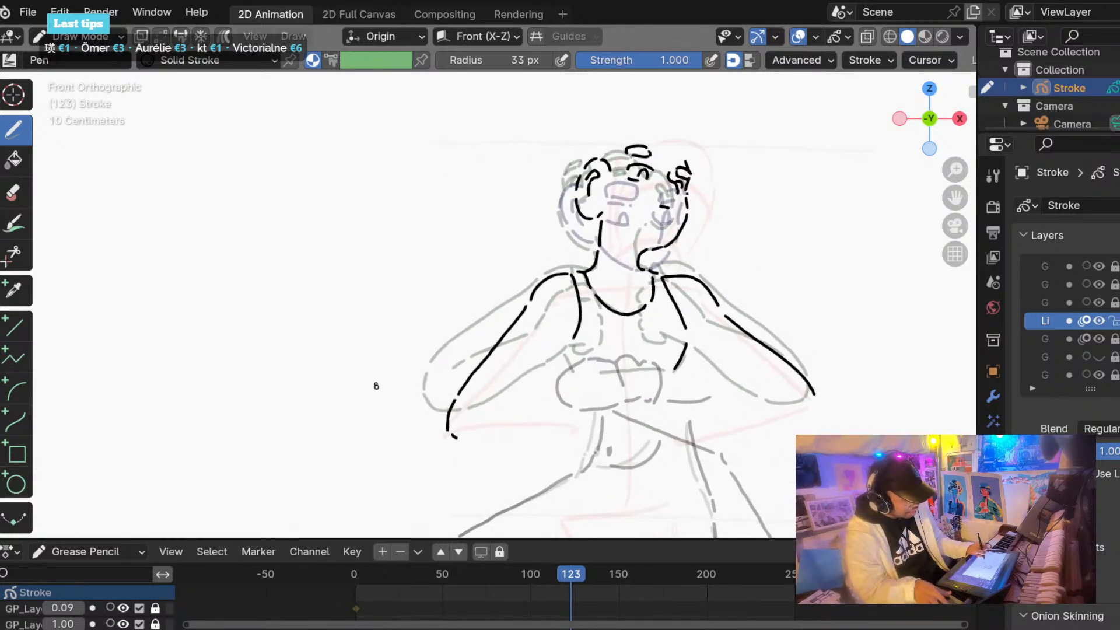
shift+middle_drag(387, 412, 357, 371)
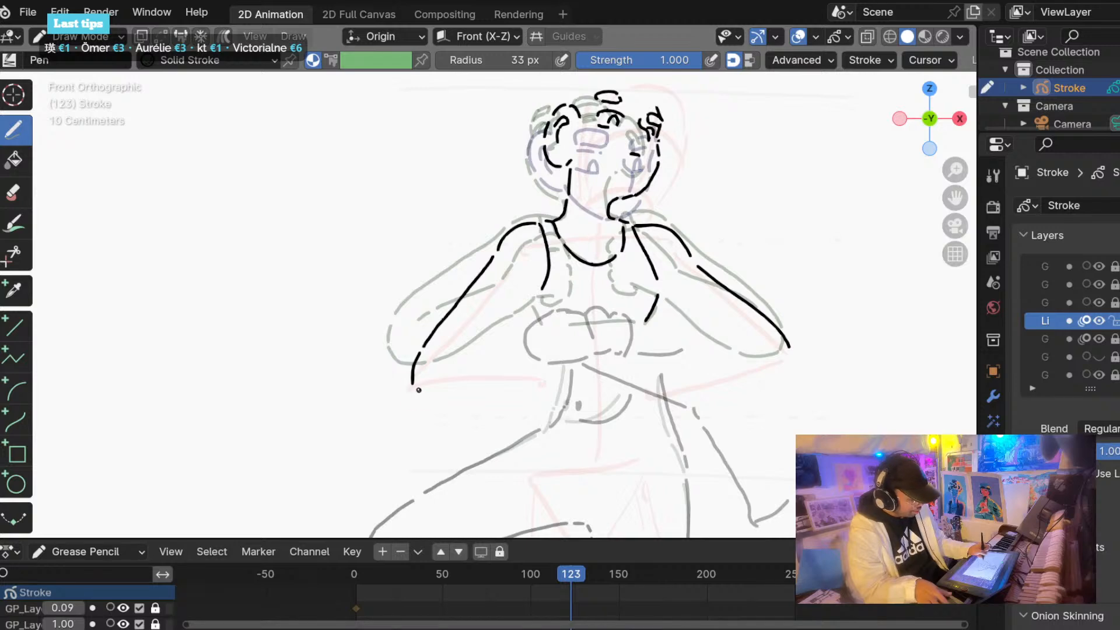
drag(418, 390, 439, 396)
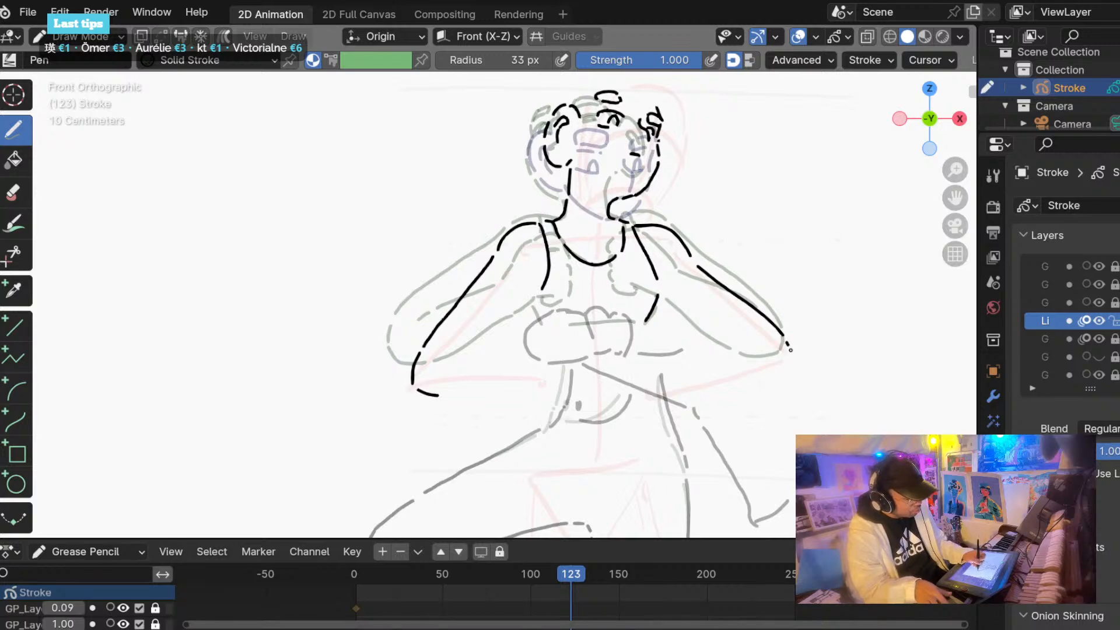
drag(790, 350, 788, 364)
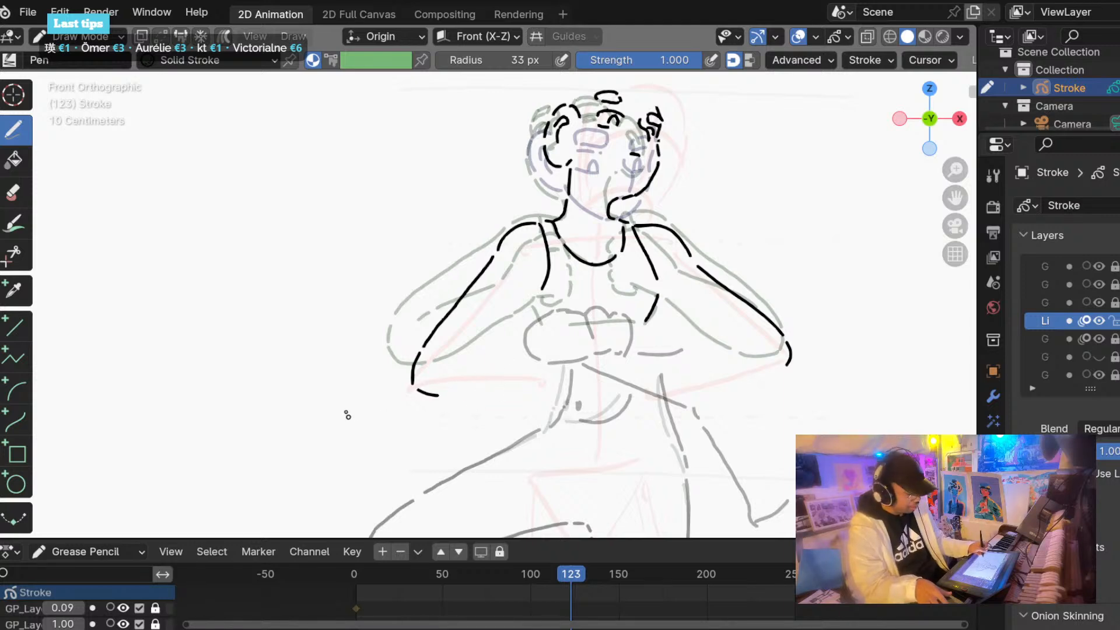
Draw the lower and upper contours of the left forearm from the elbow inward to the wrist.
scroll(347, 420, down, 1)
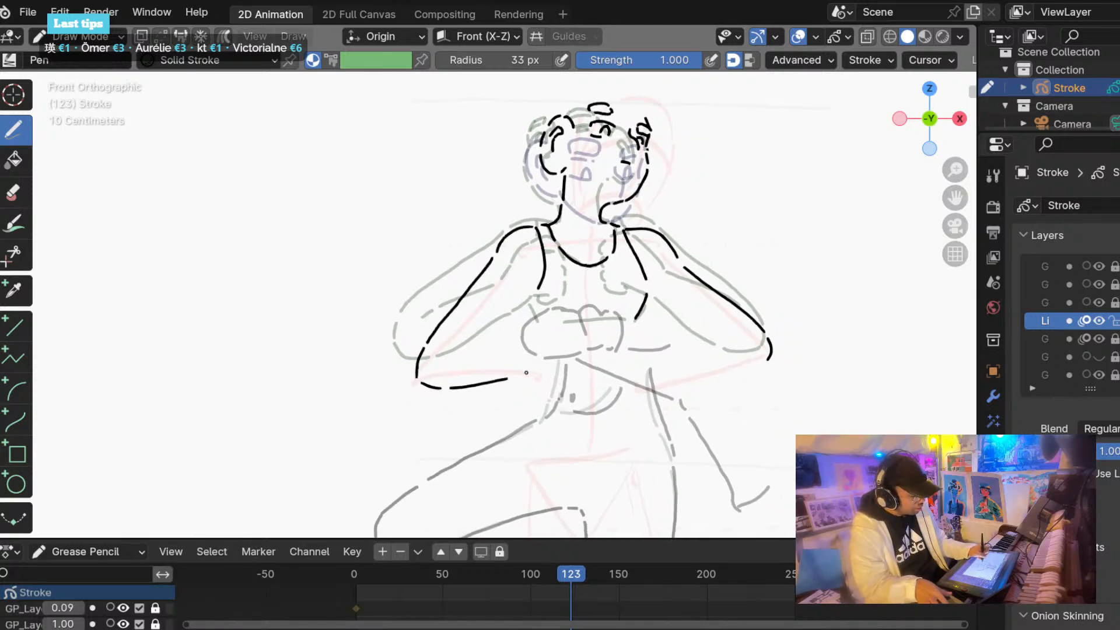
drag(454, 390, 537, 383)
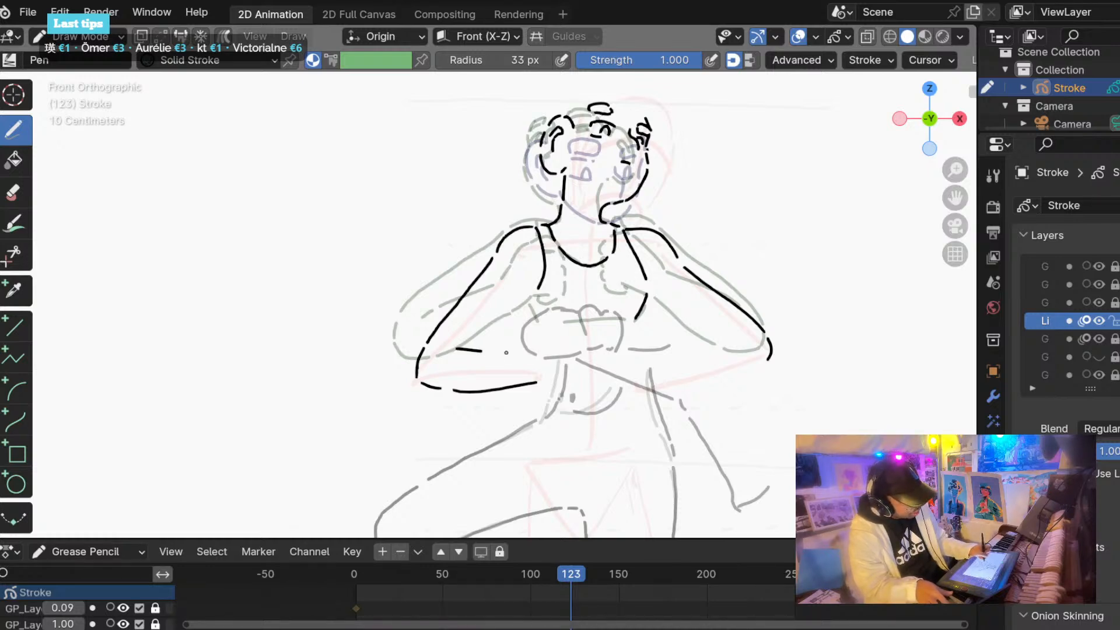
drag(506, 352, 538, 358)
key(ctrl+z)
drag(458, 349, 539, 360)
key(ctrl+z)
key(ctrl+z)
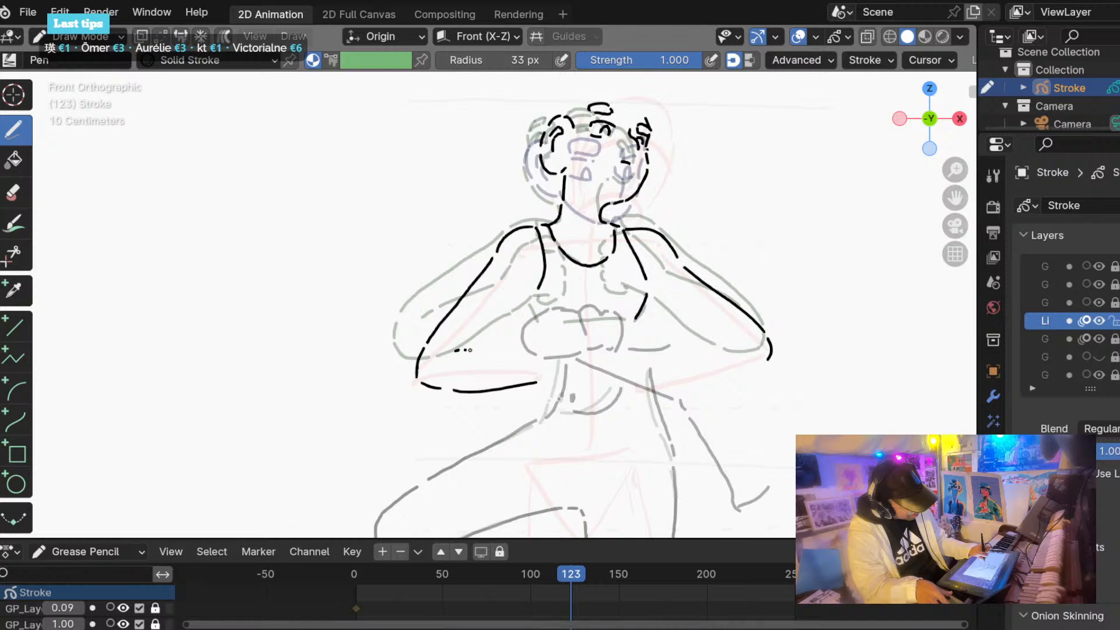
drag(454, 349, 544, 355)
Draw the lower and upper contours of the right forearm from the elbow inward to the wrist.
scroll(470, 349, down, 1)
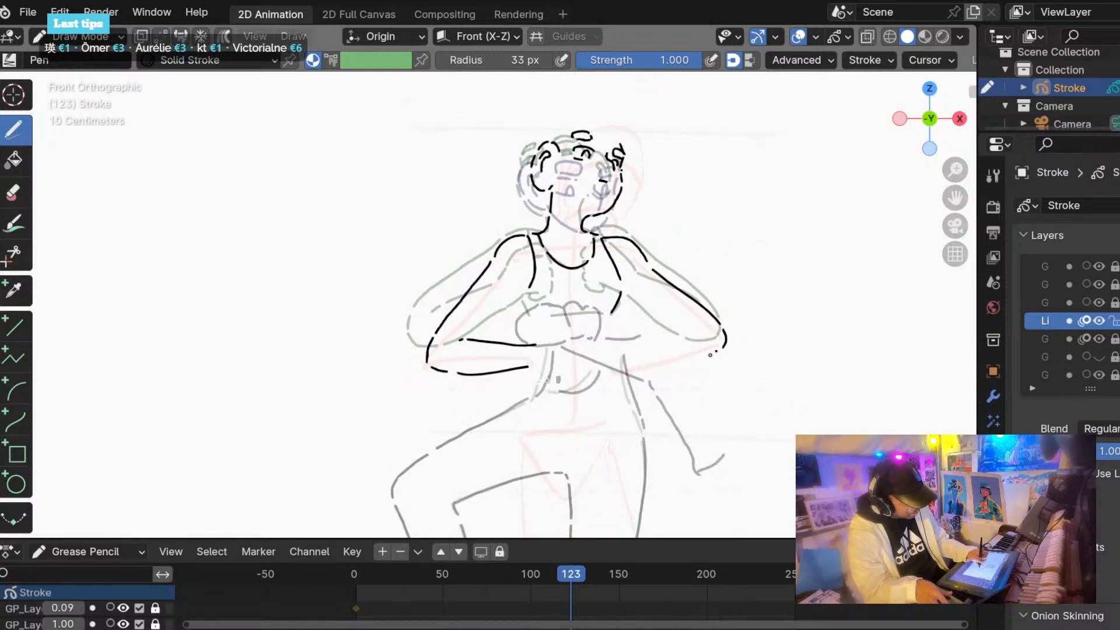
drag(716, 351, 607, 370)
key(ctrl+z)
drag(717, 350, 614, 369)
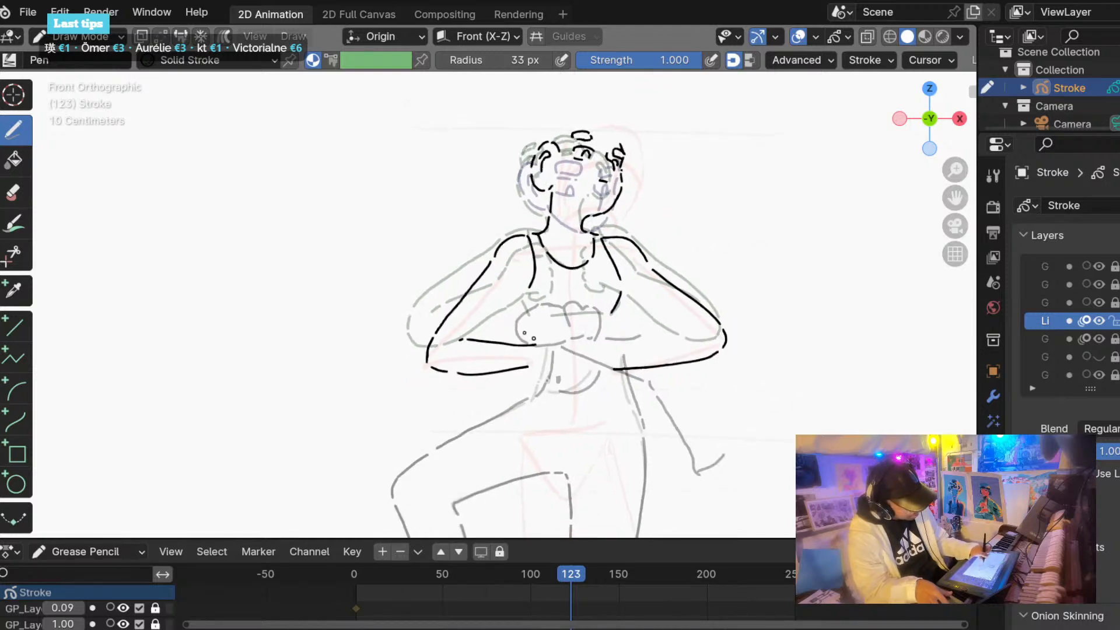
key(ctrl+z)
drag(686, 324, 623, 349)
key(ctrl+z)
key(ctrl+z)
drag(686, 324, 609, 343)
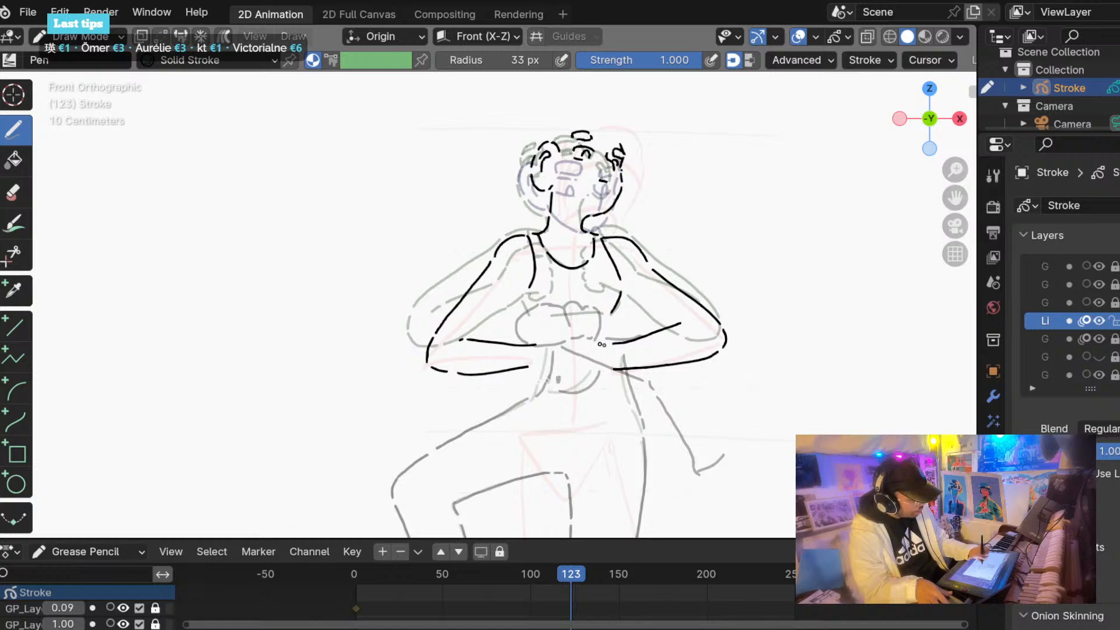
Draw the upper edges of both hands from the wrists and a curved finger contour between them in front of the torso.
drag(615, 344, 594, 332)
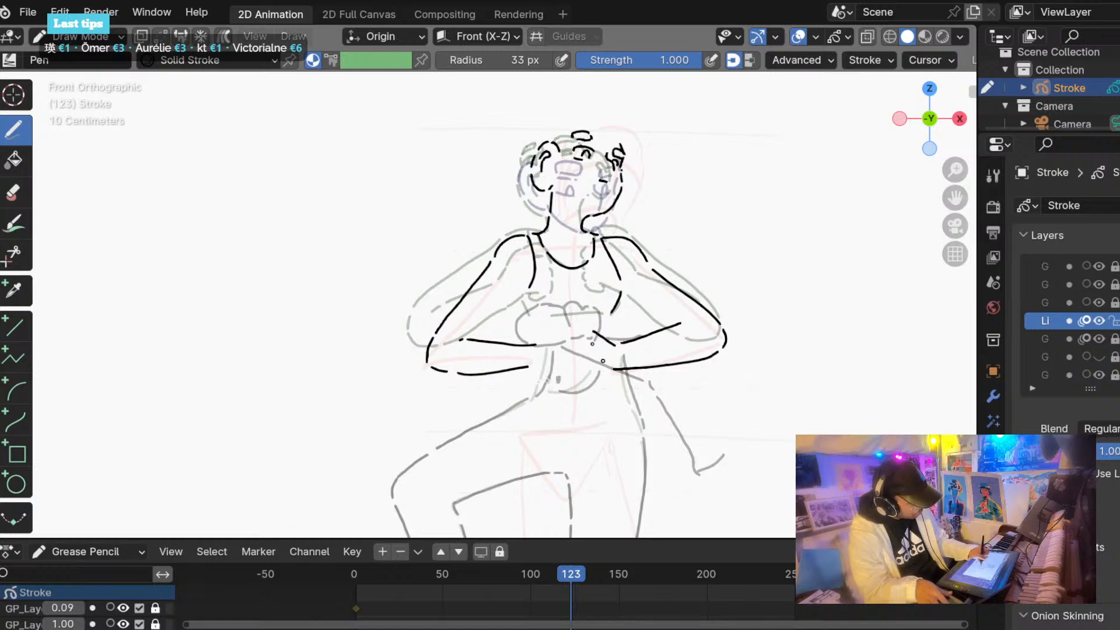
mouse_move(570, 573)
mouse_down()
mouse_move(545, 573)
mouse_move(571, 573)
mouse_up()
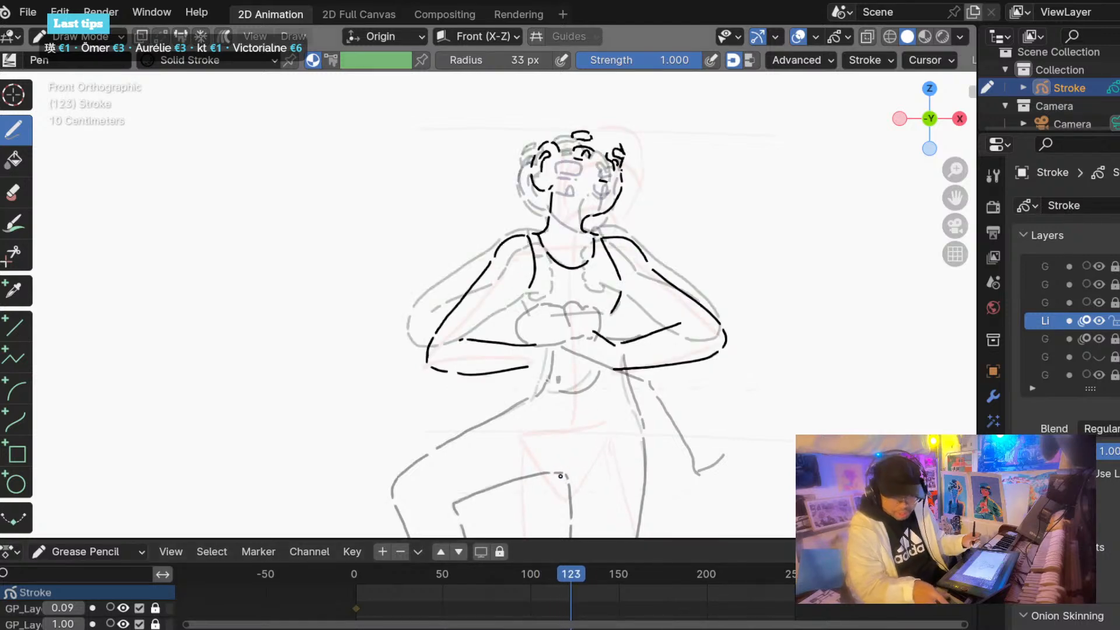
scroll(514, 394, up, 1)
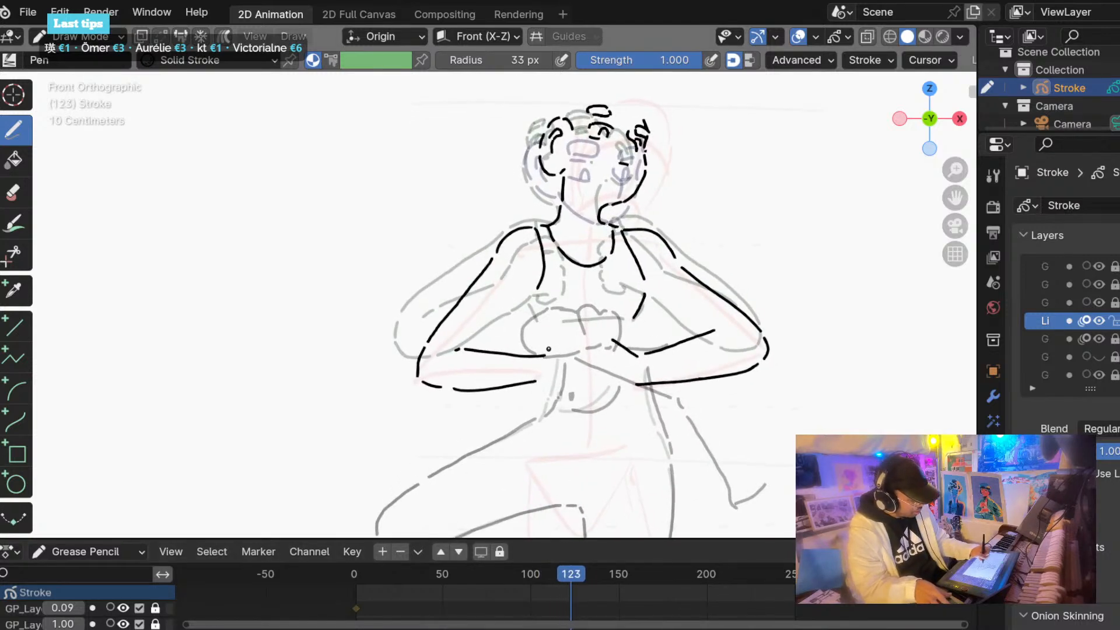
key(ctrl+z)
drag(544, 354, 566, 334)
key(ctrl+z)
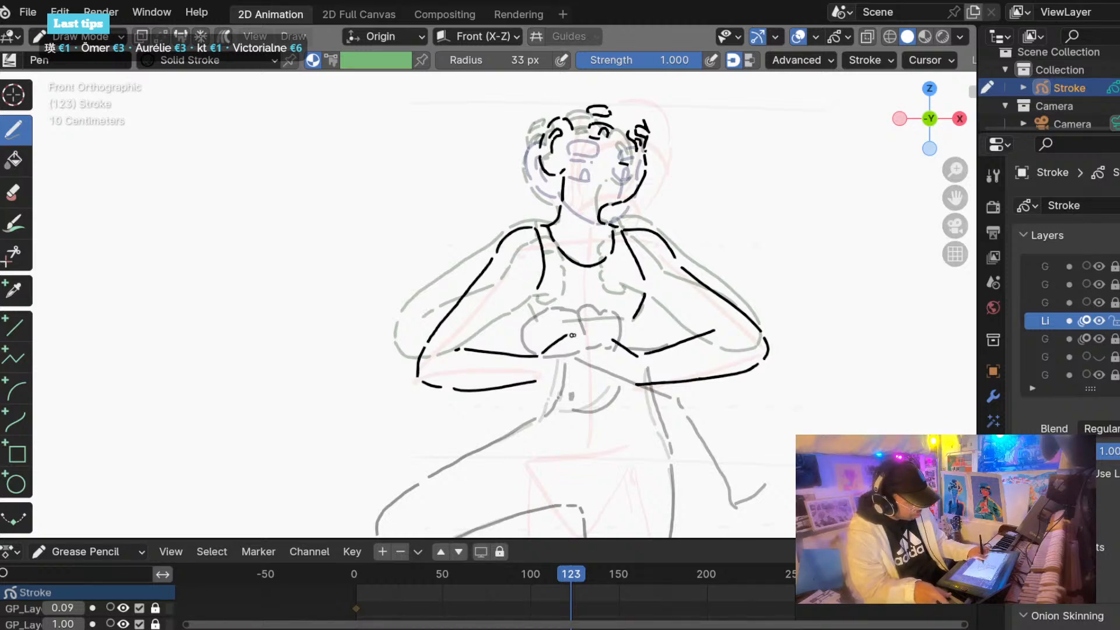
drag(567, 336, 592, 341)
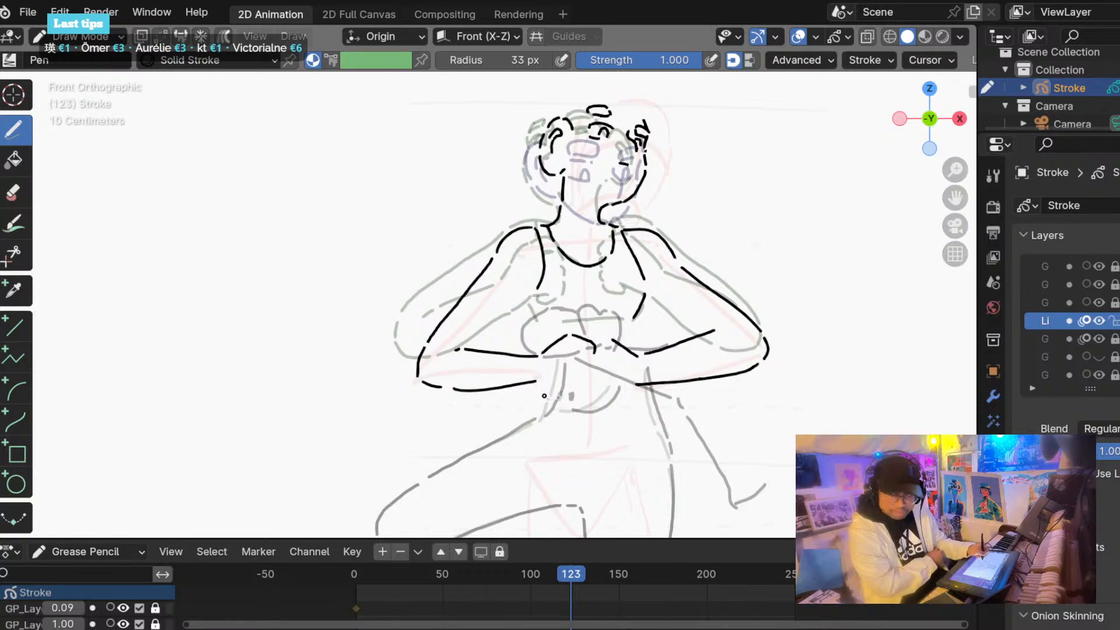
scroll(459, 400, down, 1)
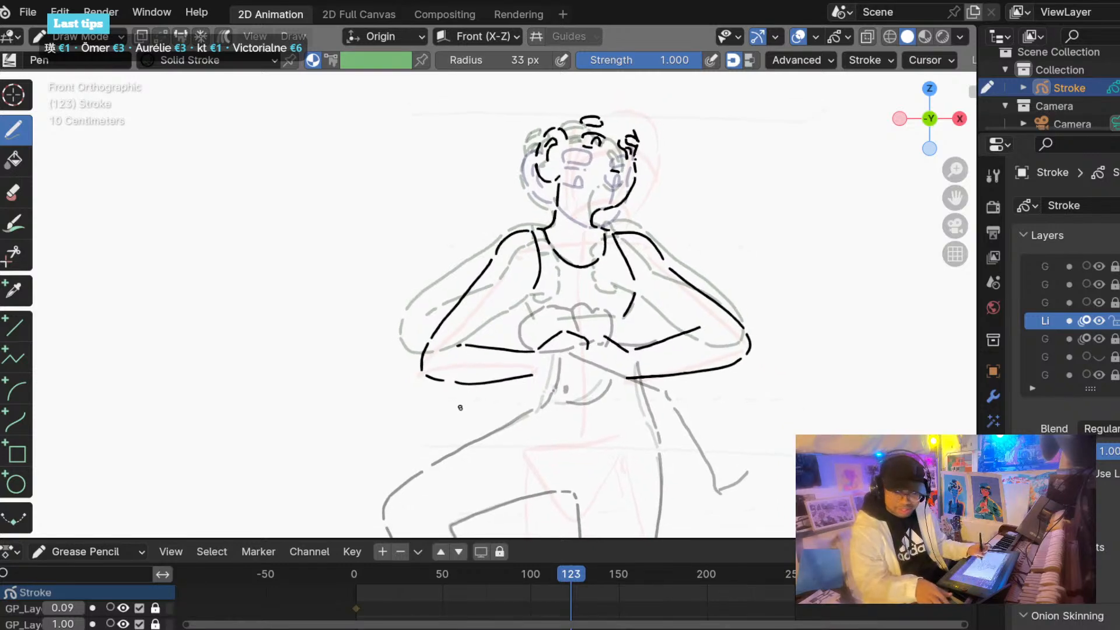
Draw the left hand's finger edge as a short downward stroke where the two hands meet in front of the torso.
ctrl+middle_drag(459, 400, 409, 407)
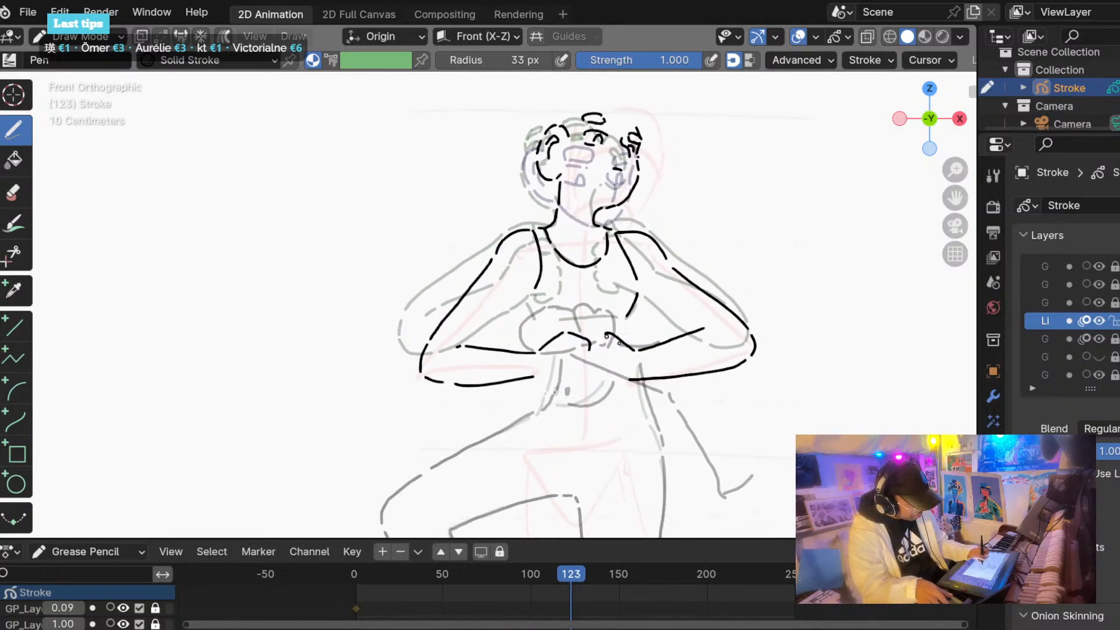
scroll(449, 396, down, 1)
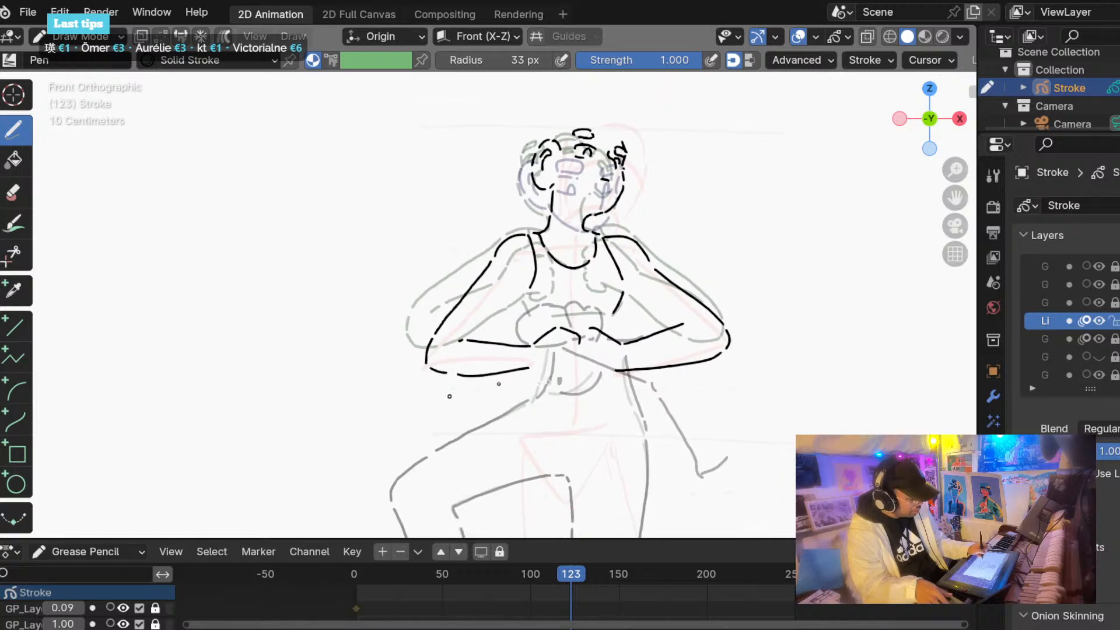
drag(579, 348, 573, 366)
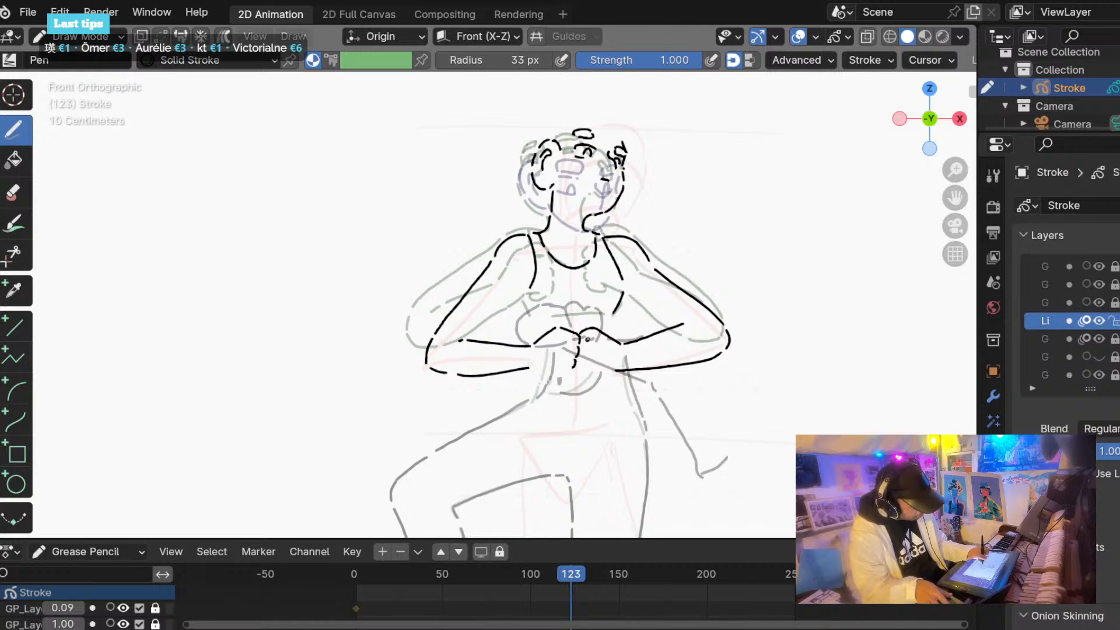
Redraw the right hand's curved contour facing the other hand and connect its lower edge to the right forearm.
mouse_move(578, 356)
mouse_down()
mouse_move(582, 369)
mouse_move(615, 339)
mouse_move(610, 315)
mouse_move(619, 329)
mouse_move(597, 316)
mouse_move(585, 358)
mouse_move(622, 369)
mouse_move(599, 369)
mouse_up()
ctrl+click(621, 339)
key(ctrl+z)
key(ctrl+z)
mouse_move(596, 369)
mouse_down()
mouse_move(575, 367)
mouse_move(616, 370)
mouse_up()
key(ctrl+z)
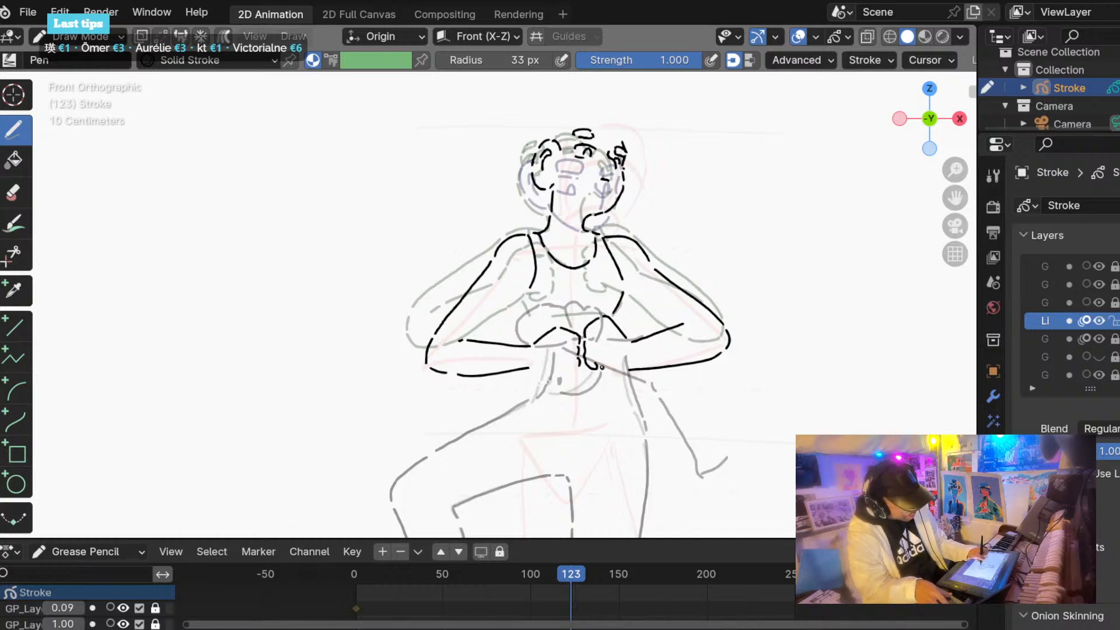
drag(596, 365, 620, 370)
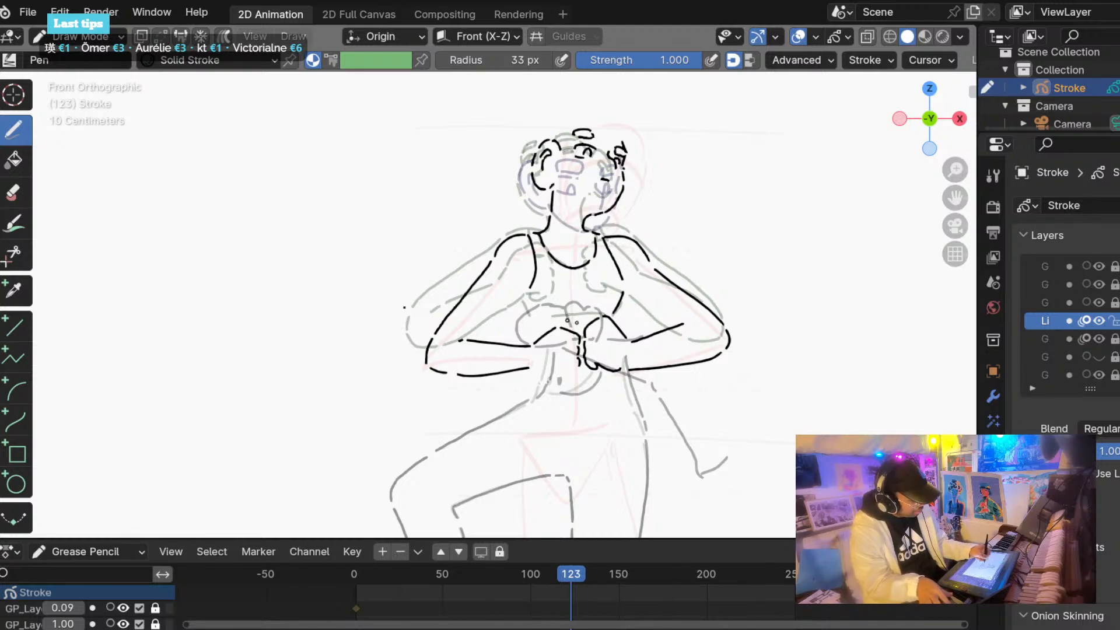
key(ctrl+z)
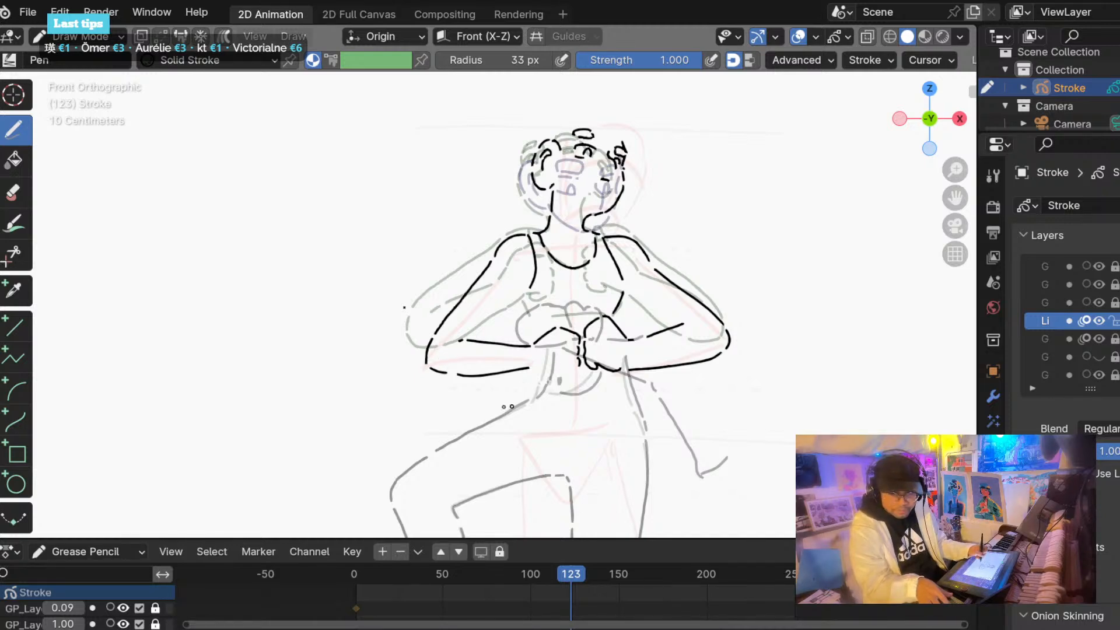
Draw the inner contour of the right upper arm from the side of the tank top to the forearm.
ctrl+middle_drag(488, 407, 483, 392)
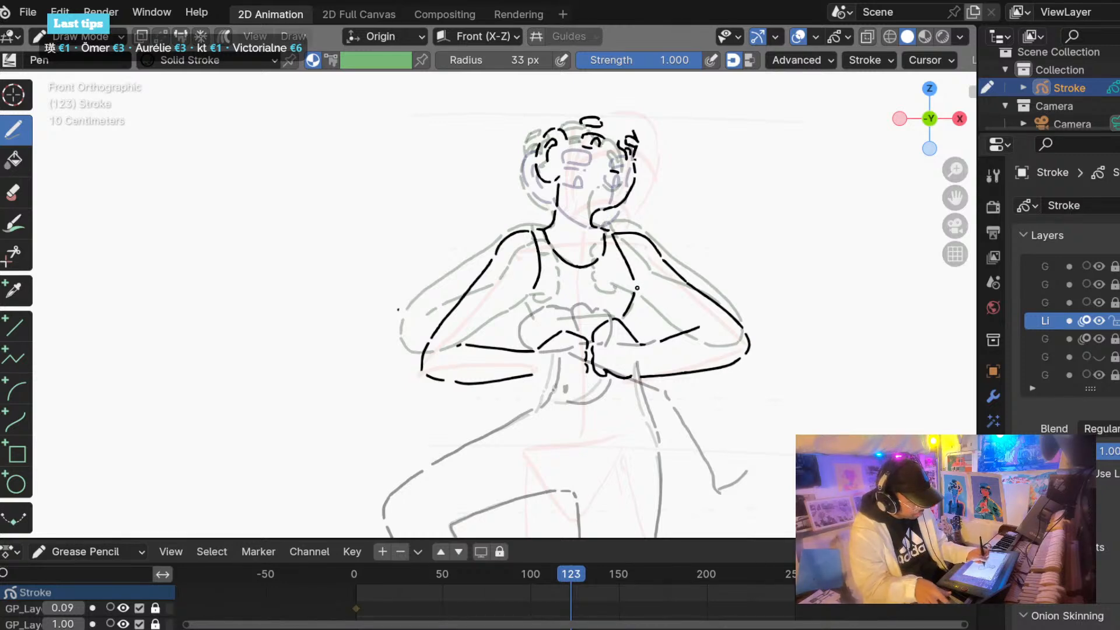
drag(638, 291, 685, 331)
key(ctrl+z)
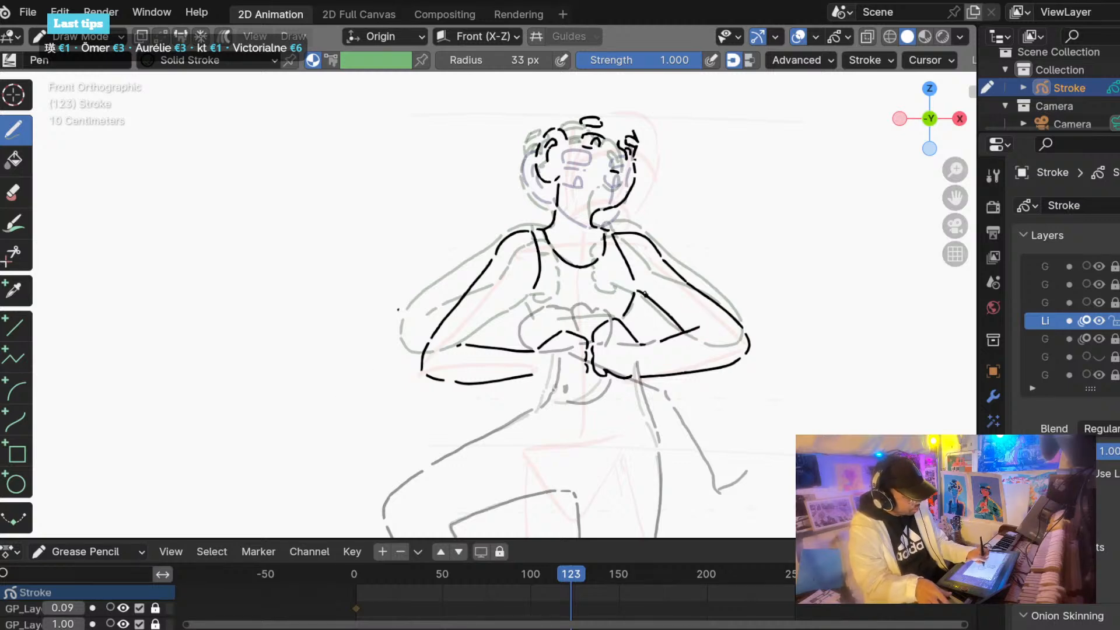
key(ctrl+z)
key(ctrl+z)
drag(648, 293, 694, 329)
Redraw the outer contour of the right upper arm from the shoulder to the elbow.
mouse_move(382, 392)
ctrl+middle_down()
mouse_move(395, 442)
mouse_move(378, 398)
ctrl+middle_up()
ctrl+drag(615, 257, 664, 302)
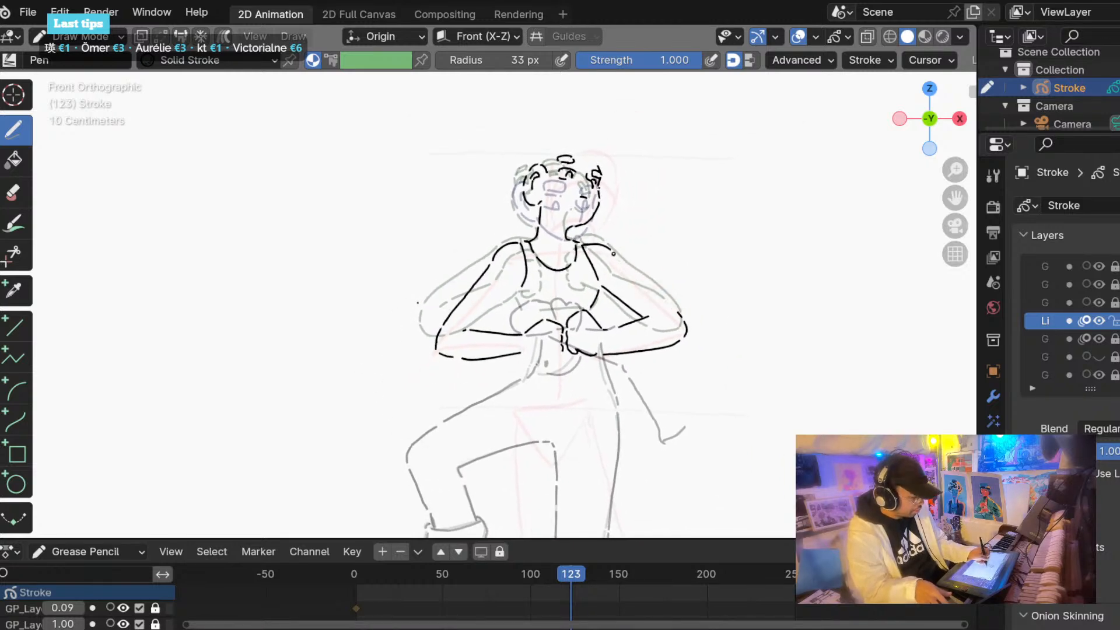
drag(613, 252, 685, 322)
key(ctrl+z)
key(ctrl+z)
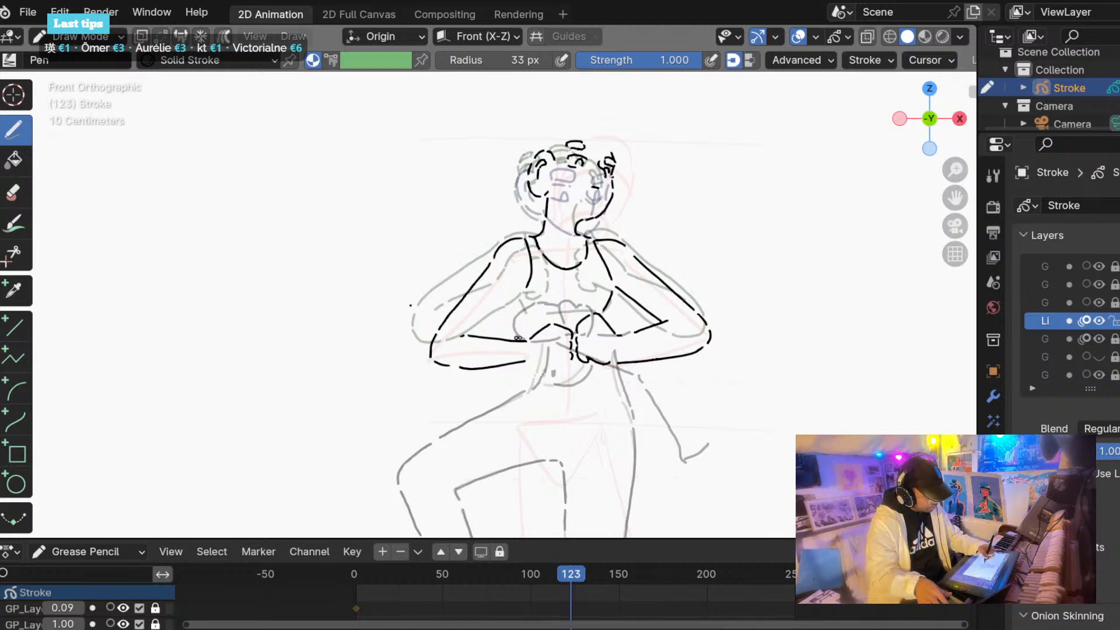
Ink the inner forearm line on the raised-leg side, the torso edge under the chest and the hand details at frame 123.
key(ctrl+z)
drag(528, 336, 471, 330)
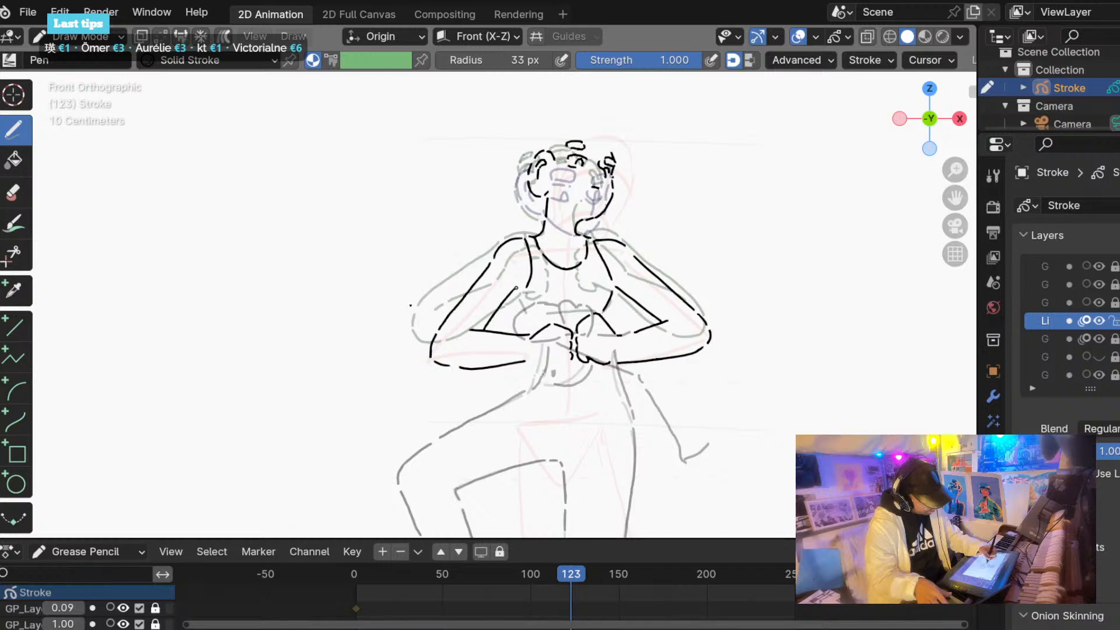
scroll(356, 406, down, 1)
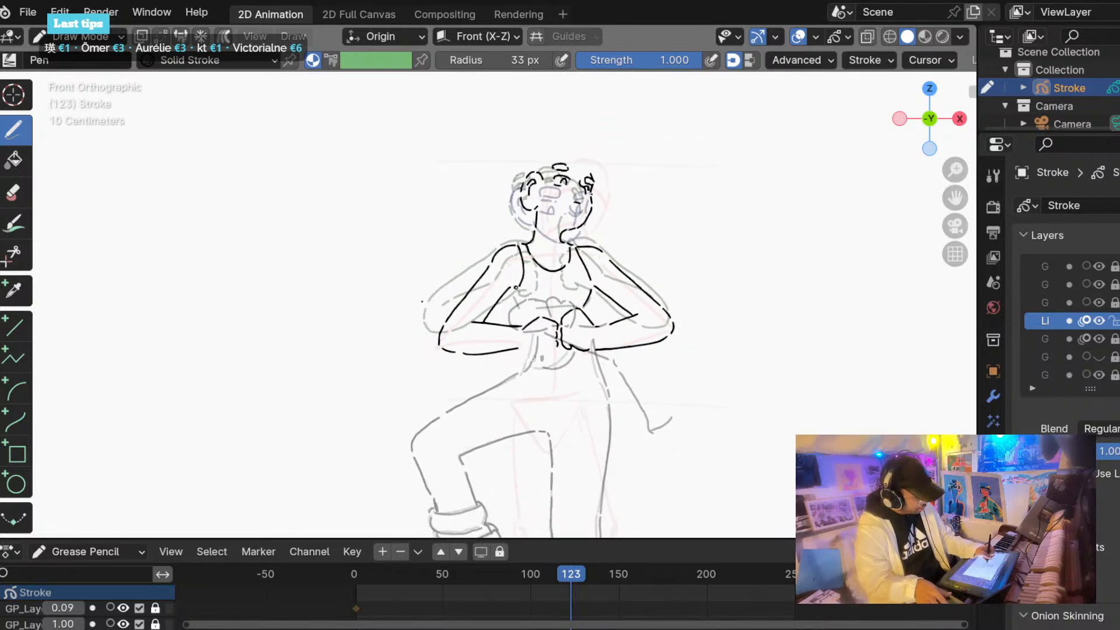
mouse_move(513, 298)
mouse_down()
mouse_move(521, 310)
mouse_move(570, 307)
mouse_up()
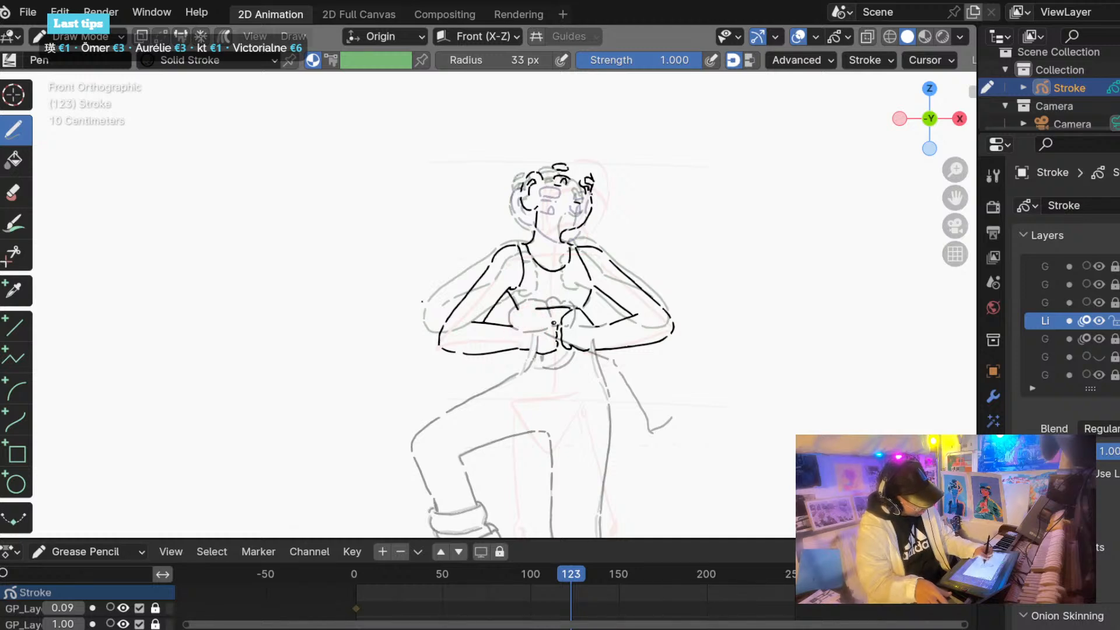
mouse_move(550, 315)
mouse_down()
mouse_move(532, 309)
mouse_move(517, 325)
mouse_move(557, 348)
mouse_move(523, 345)
mouse_up()
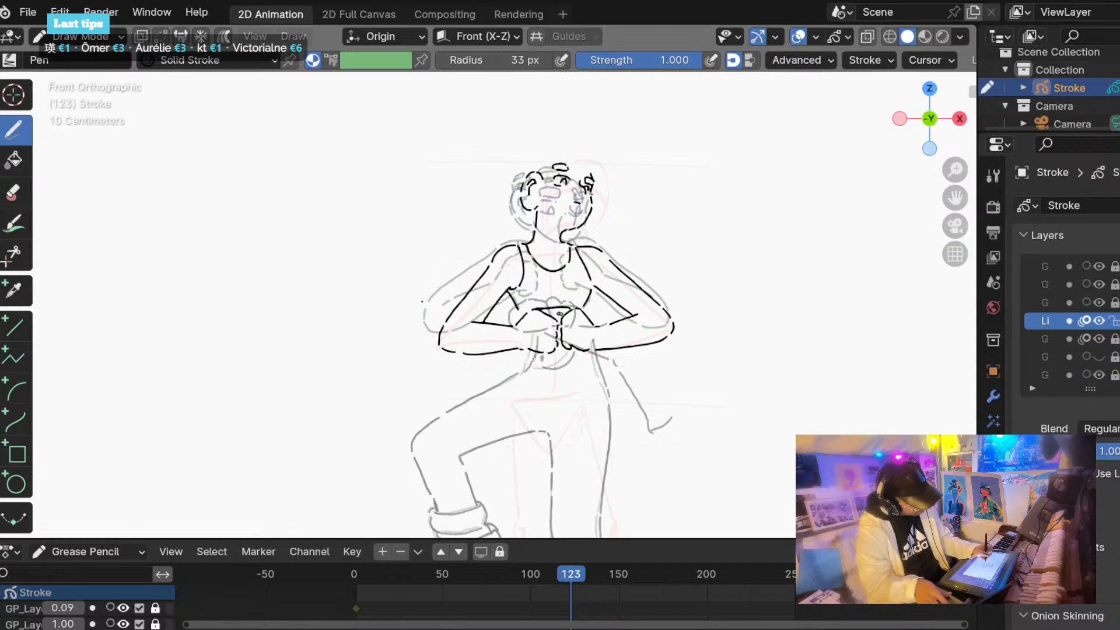
drag(577, 304, 604, 324)
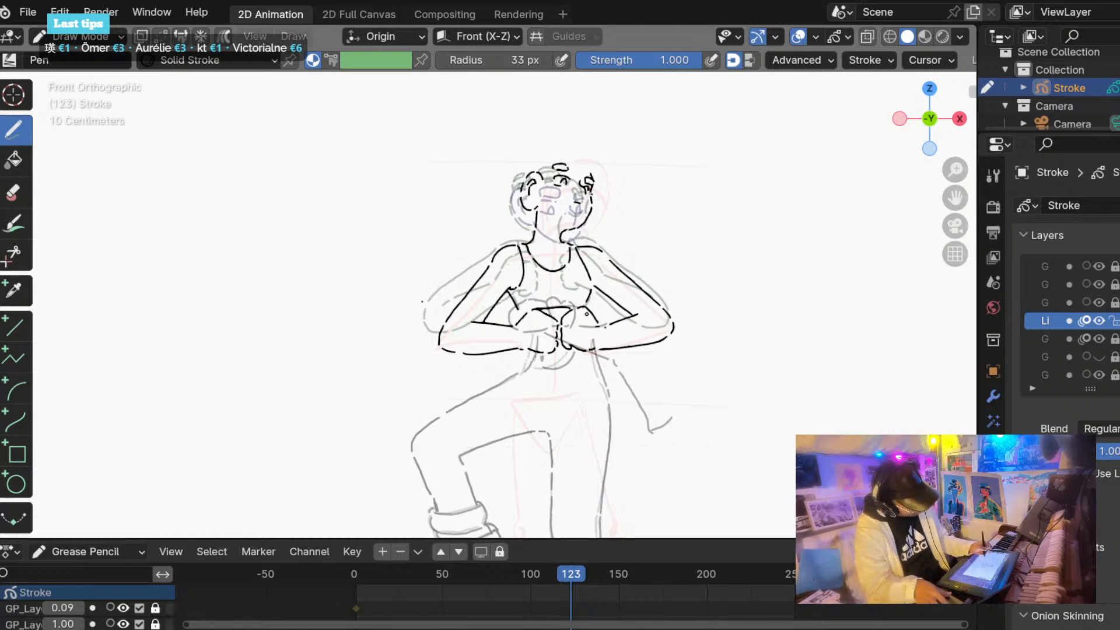
Draw the tank top's neckline, armholes and side edge plus both shoulder curves on the character at frame 140.
mouse_move(562, 565)
mouse_down()
mouse_move(586, 569)
mouse_move(504, 561)
mouse_move(607, 565)
mouse_move(529, 562)
mouse_move(606, 562)
mouse_move(568, 562)
mouse_move(594, 566)
mouse_up()
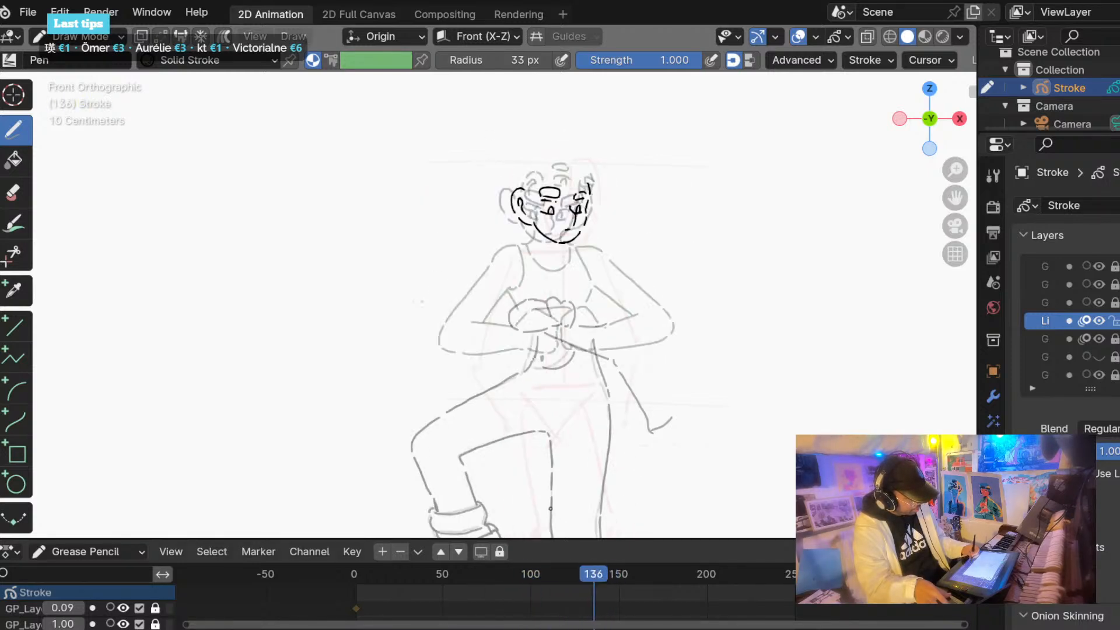
scroll(480, 192, up, 4)
scroll(480, 192, down, 3)
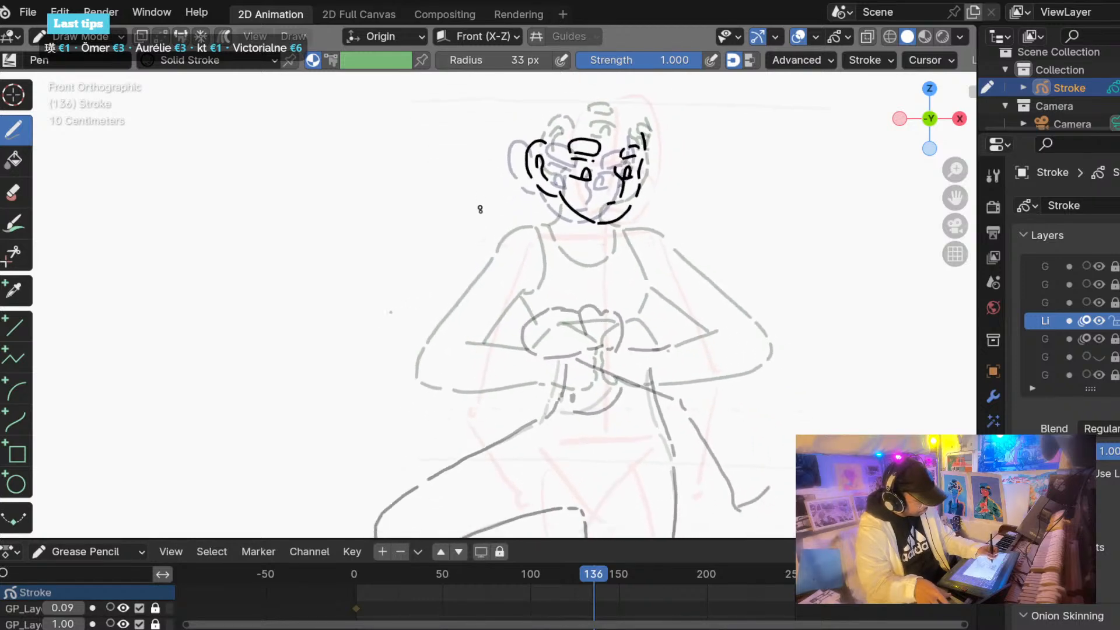
mouse_move(593, 572)
mouse_down()
mouse_move(663, 575)
mouse_move(509, 570)
mouse_move(604, 577)
mouse_move(590, 567)
mouse_up()
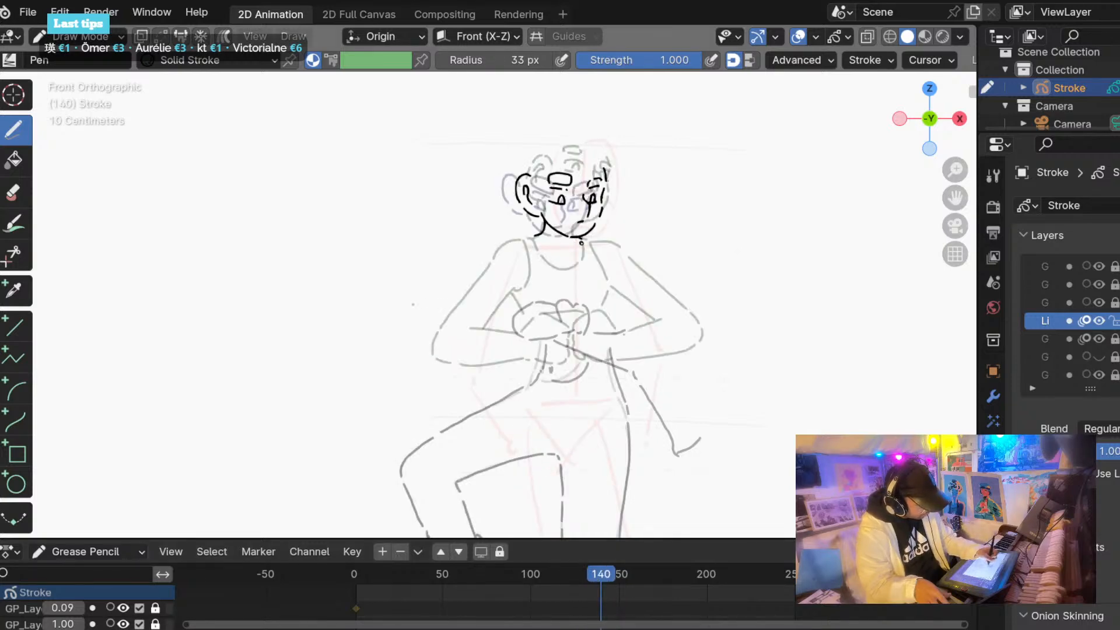
mouse_move(581, 243)
mouse_down()
mouse_move(570, 266)
mouse_move(536, 242)
mouse_up()
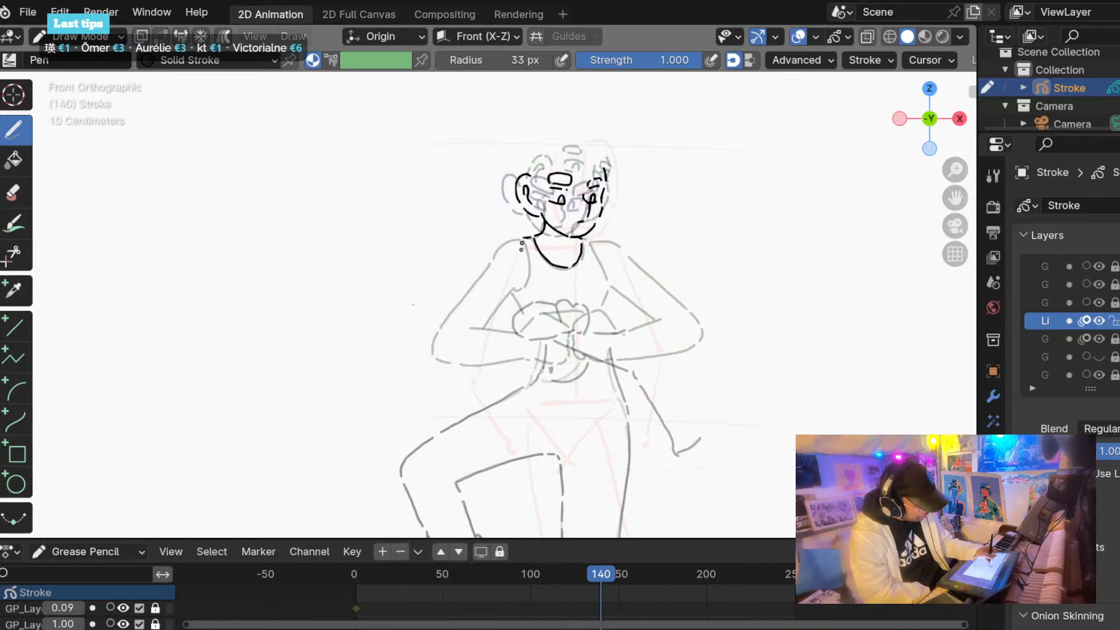
drag(524, 241, 522, 288)
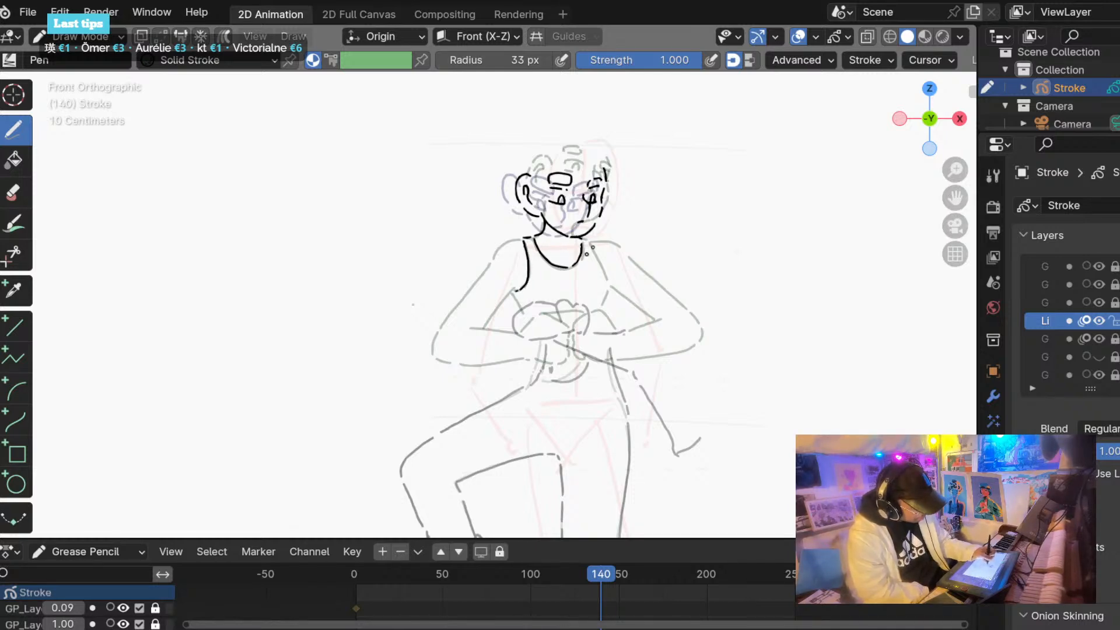
mouse_move(589, 245)
mouse_down()
mouse_move(607, 289)
mouse_move(599, 311)
mouse_up()
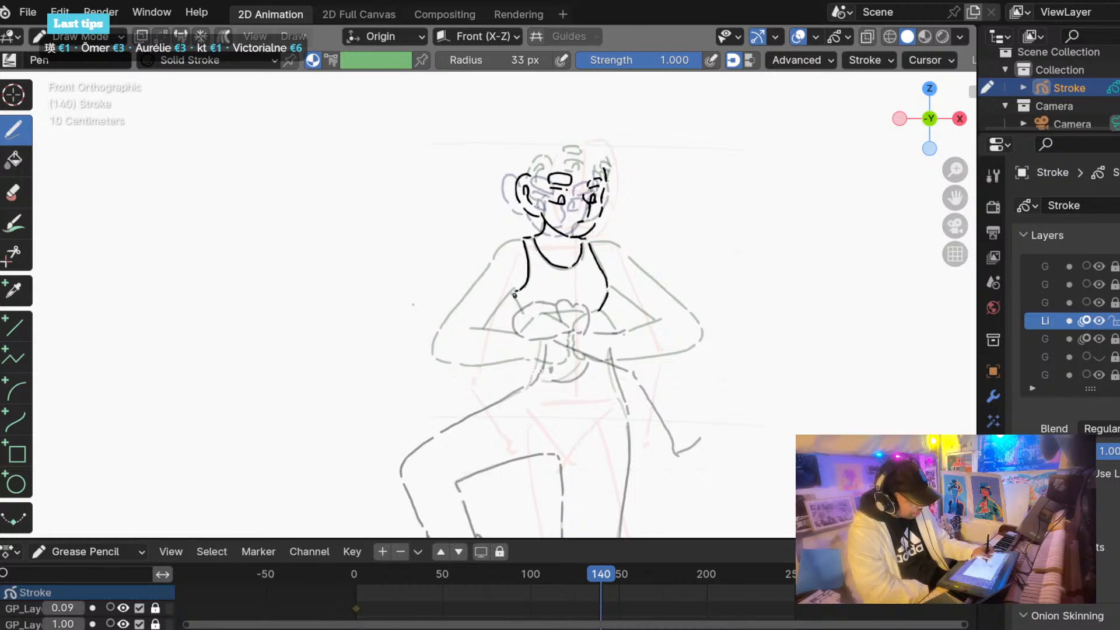
drag(514, 290, 524, 314)
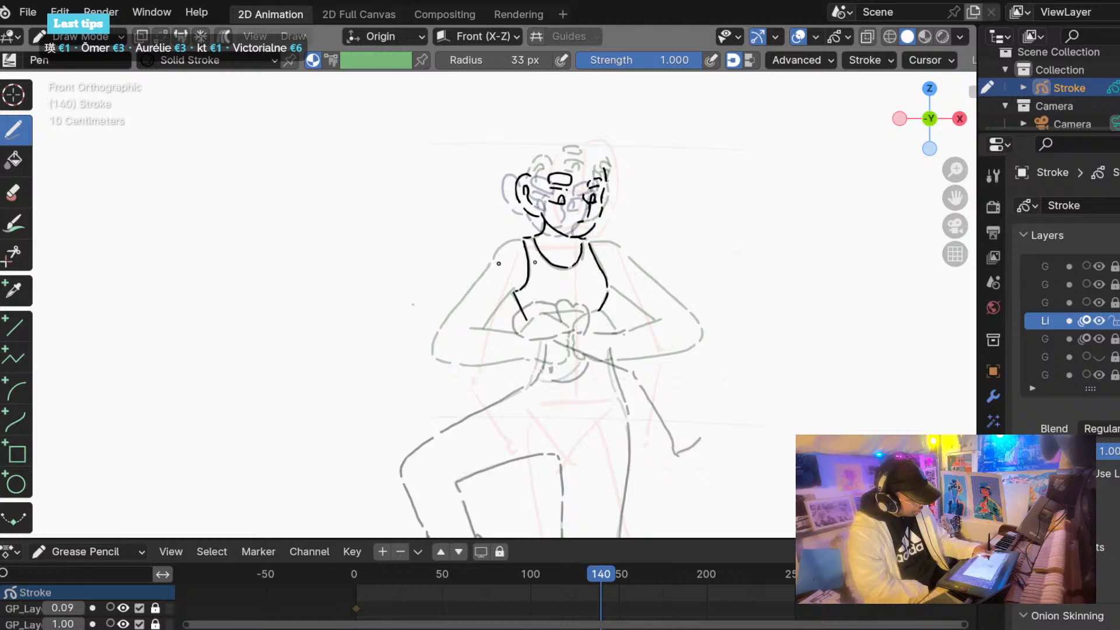
mouse_move(589, 241)
mouse_down()
mouse_move(613, 239)
mouse_move(631, 267)
mouse_up()
mouse_move(525, 238)
mouse_down()
mouse_move(503, 238)
mouse_move(487, 263)
mouse_up()
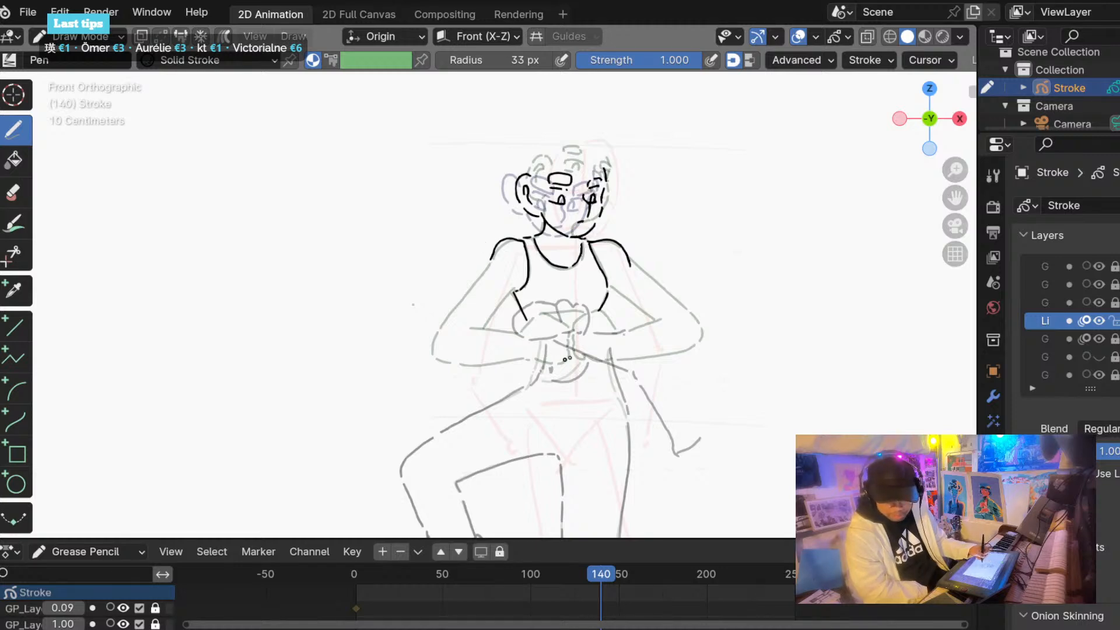
Try to ink the standing-leg-side arm hanging down, with outer and inner lines for the upper arm and forearm.
drag(631, 270, 662, 337)
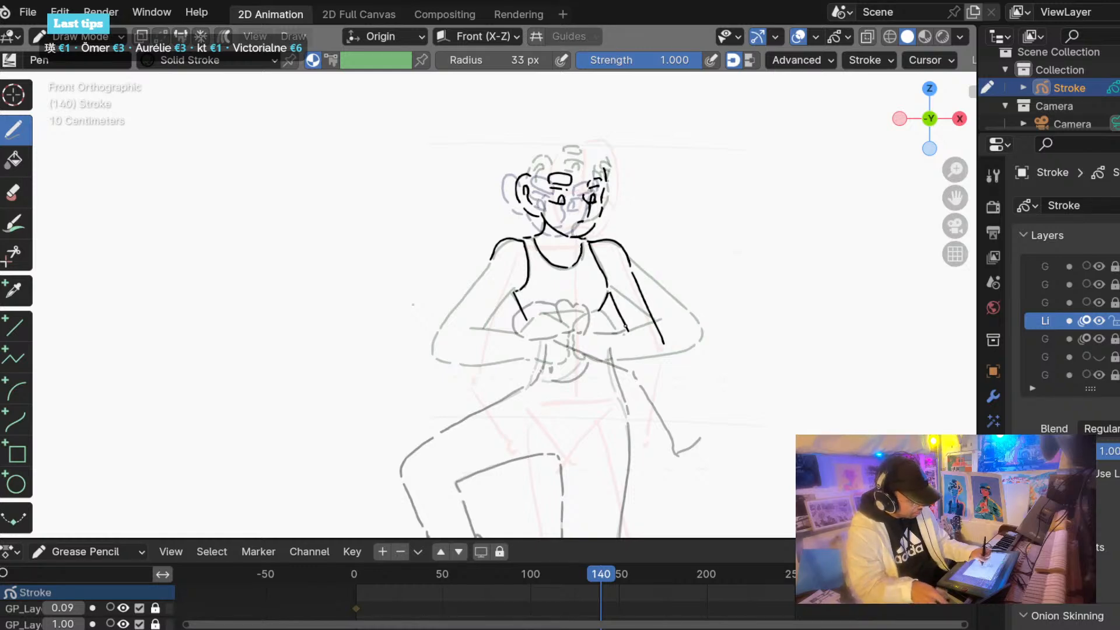
mouse_move(610, 299)
mouse_down()
mouse_move(630, 338)
mouse_move(637, 430)
mouse_up()
key(ctrl+z)
drag(634, 353, 636, 433)
drag(664, 350, 658, 442)
key(ctrl+z)
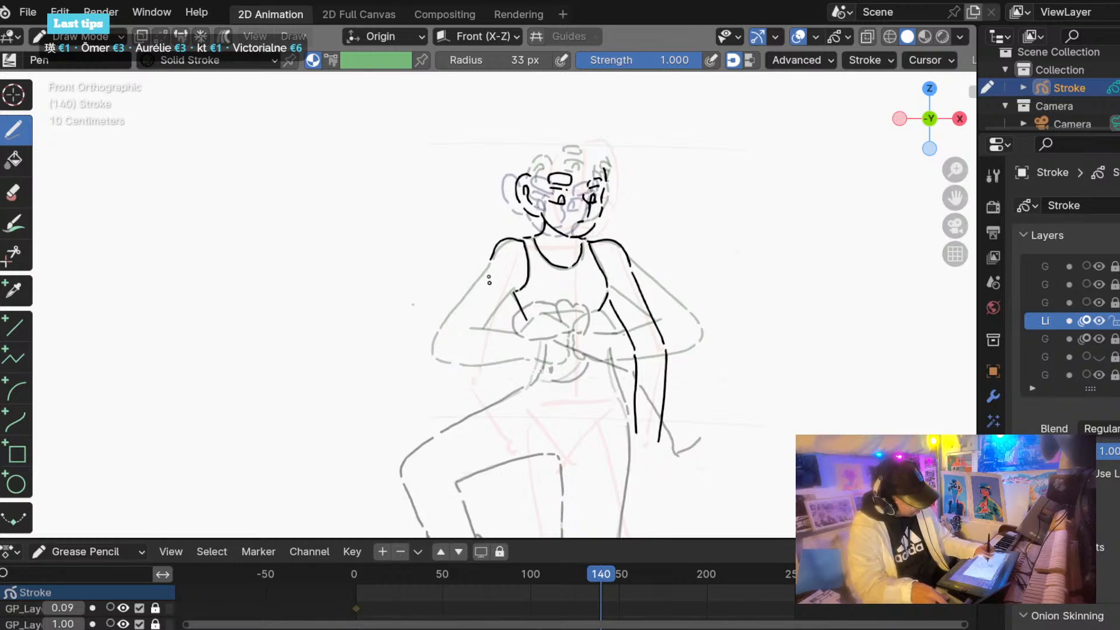
Try to ink the outer and inner upper-arm lines on the raised-leg side, running down from shoulder and armpit.
key(ctrl+z)
drag(489, 268, 469, 365)
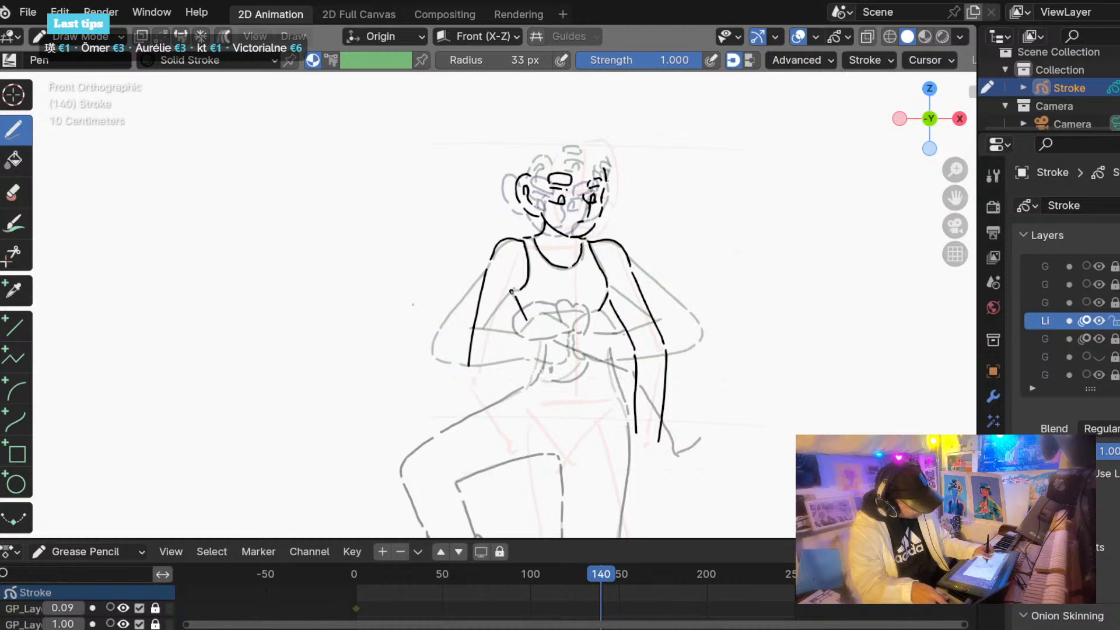
key(ctrl+z)
drag(515, 292, 500, 367)
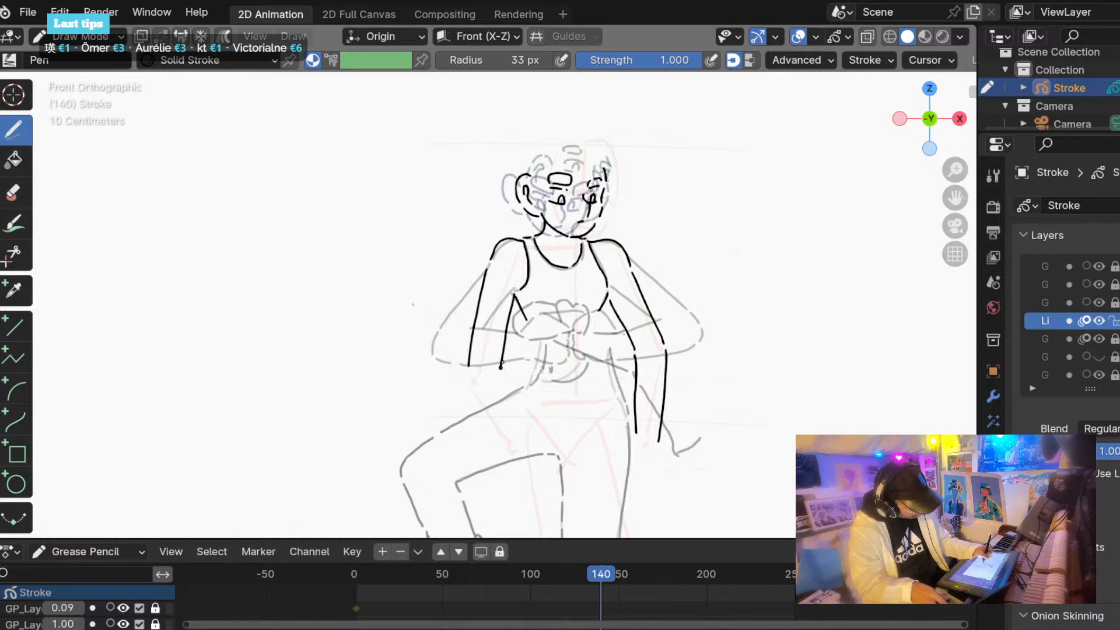
Try to draw the raised-leg-side forearm angled inward toward the hips, and redraw the other forearm's inner line.
shift+middle_drag(441, 401, 443, 292)
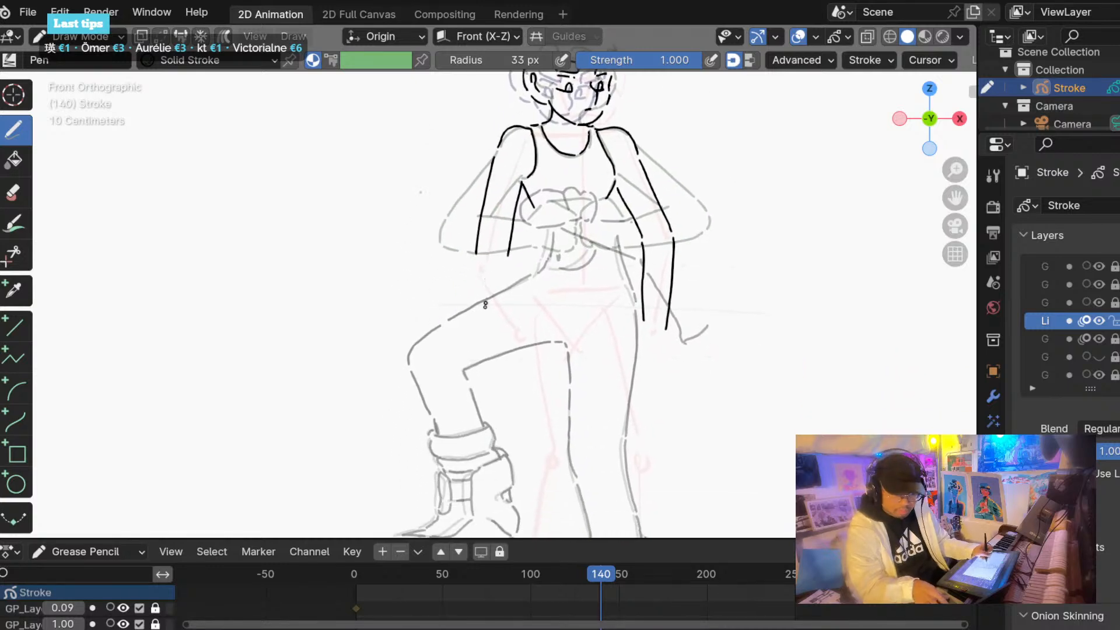
scroll(477, 261, down, 2)
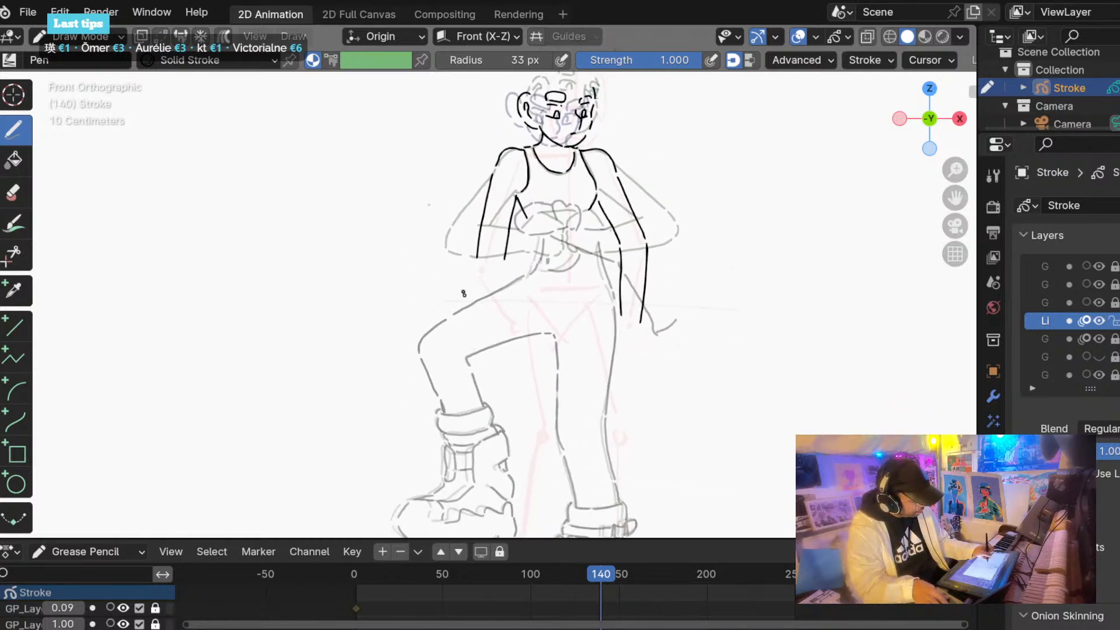
drag(479, 264, 500, 316)
key(ctrl+z)
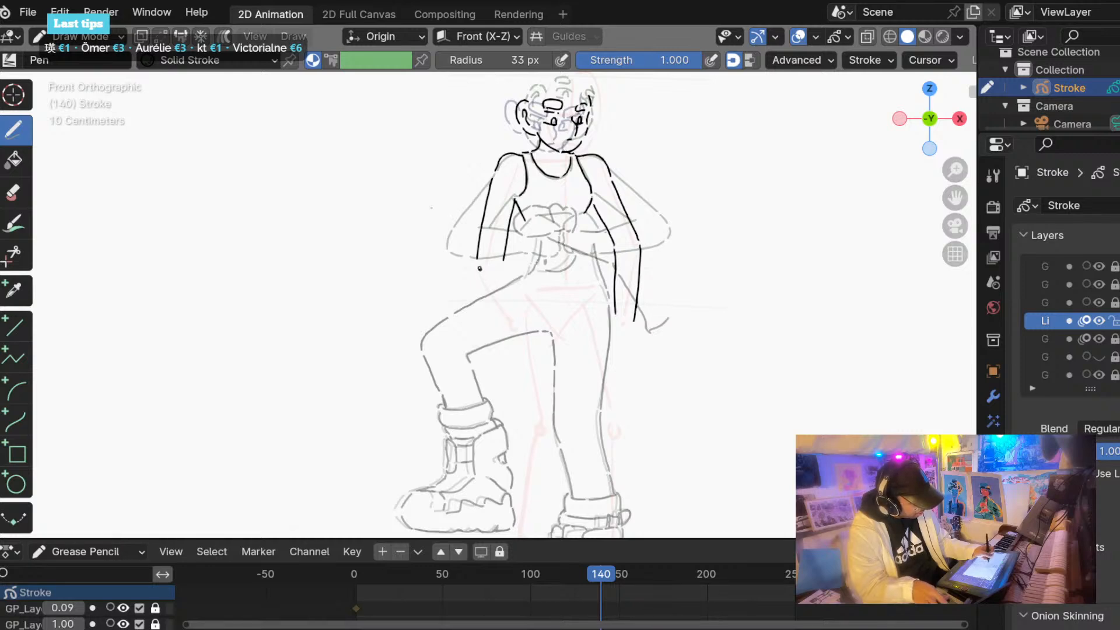
drag(480, 268, 511, 327)
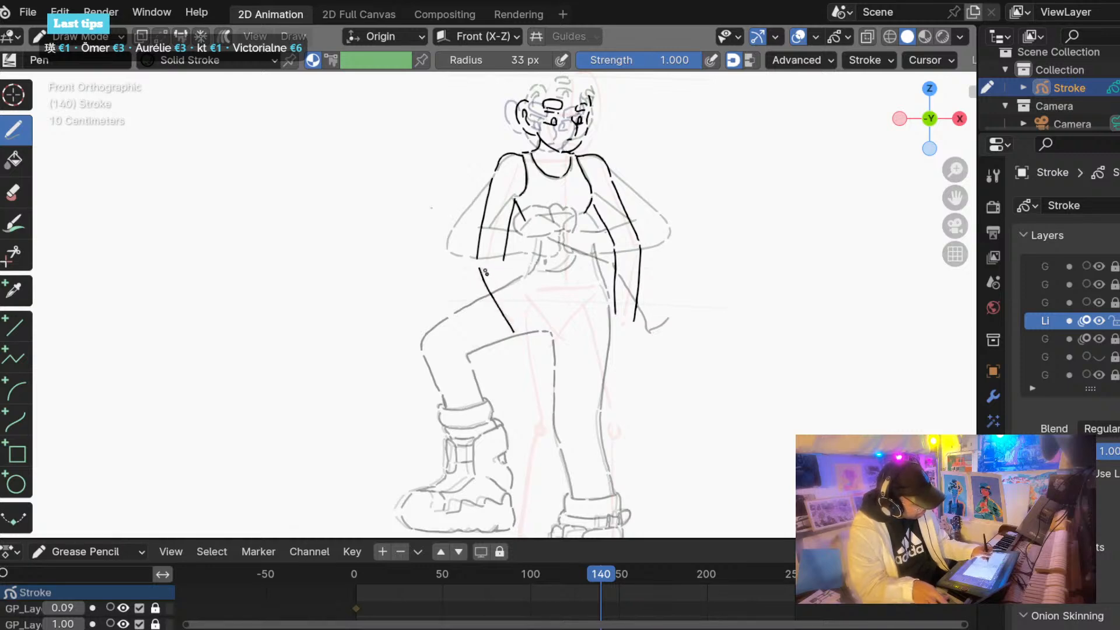
key(ctrl+z)
drag(482, 267, 516, 318)
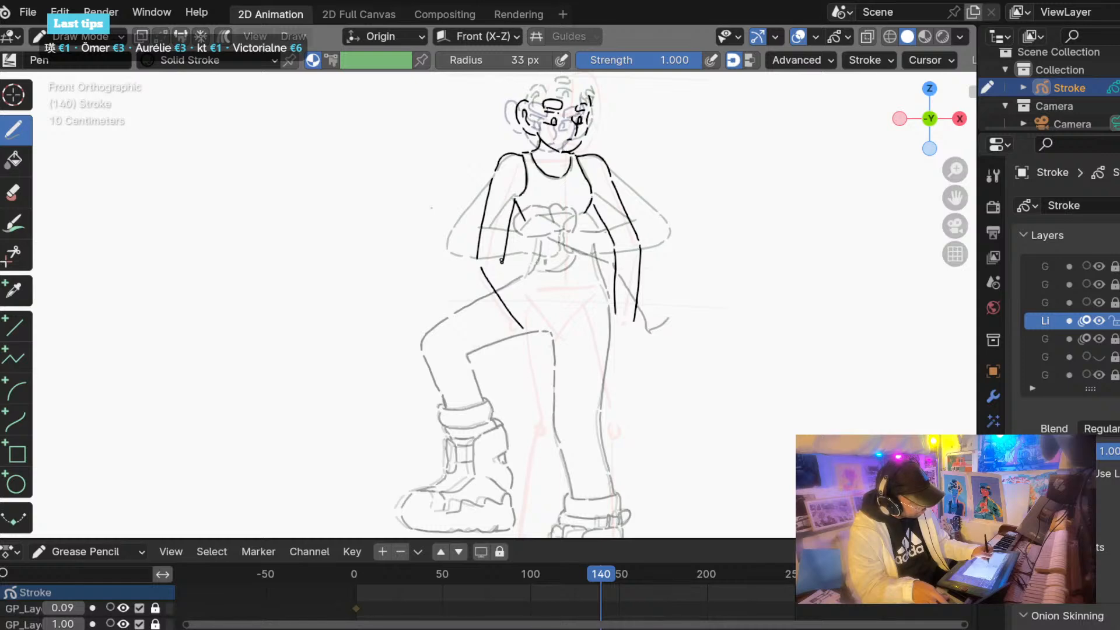
drag(505, 252, 539, 319)
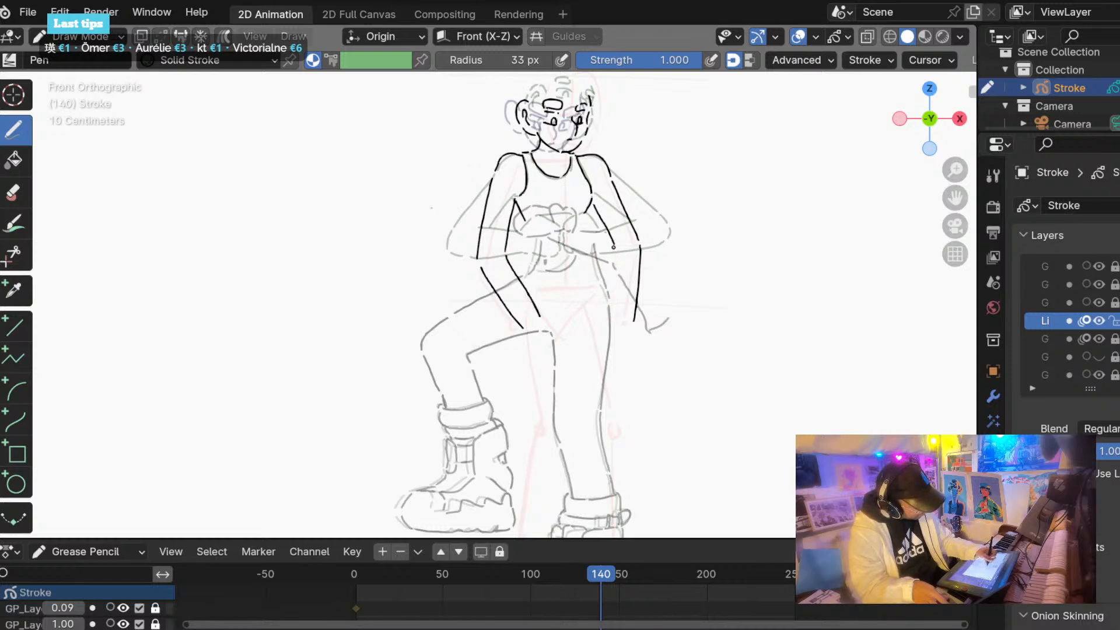
drag(613, 247, 607, 306)
mouse_move(491, 267)
mouse_down()
mouse_move(527, 292)
mouse_move(482, 269)
mouse_up()
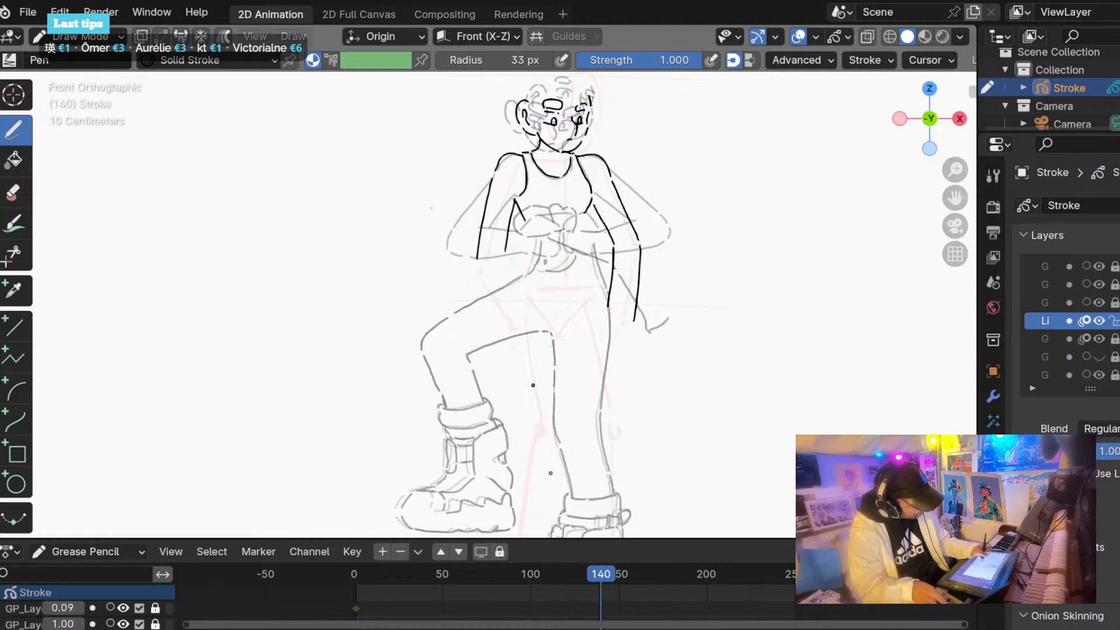
Move to frame 142 and undo the strokes of both arms back to the shoulder curves.
mouse_move(600, 569)
mouse_down()
mouse_move(506, 558)
mouse_move(602, 561)
mouse_up()
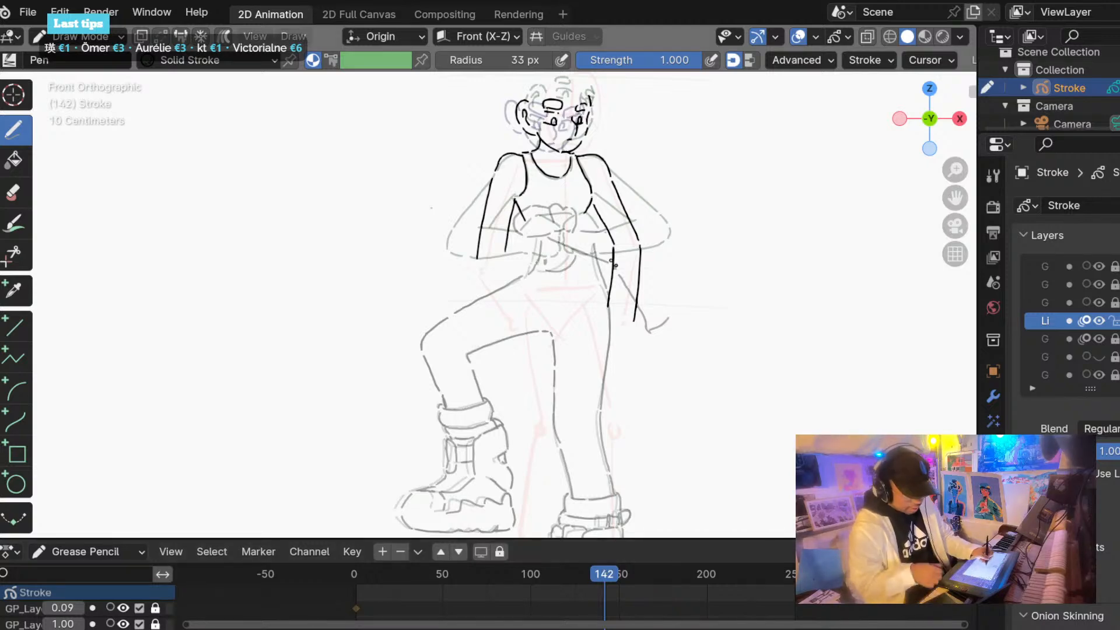
key(ctrl+z)
key(ctrl+z)
key(ctrl+z)
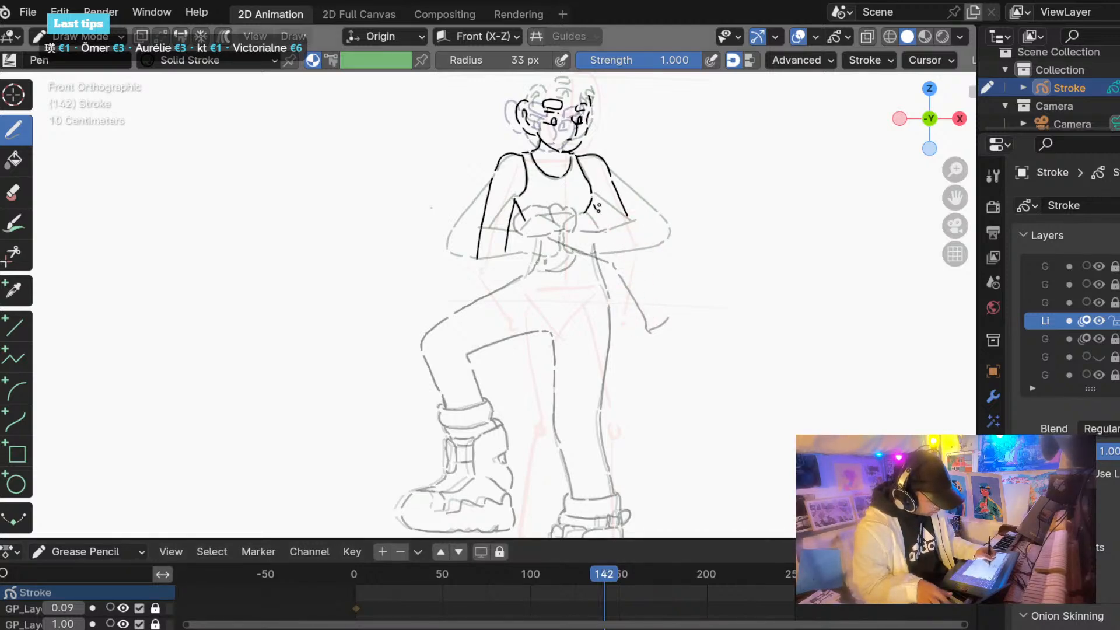
key(ctrl+z)
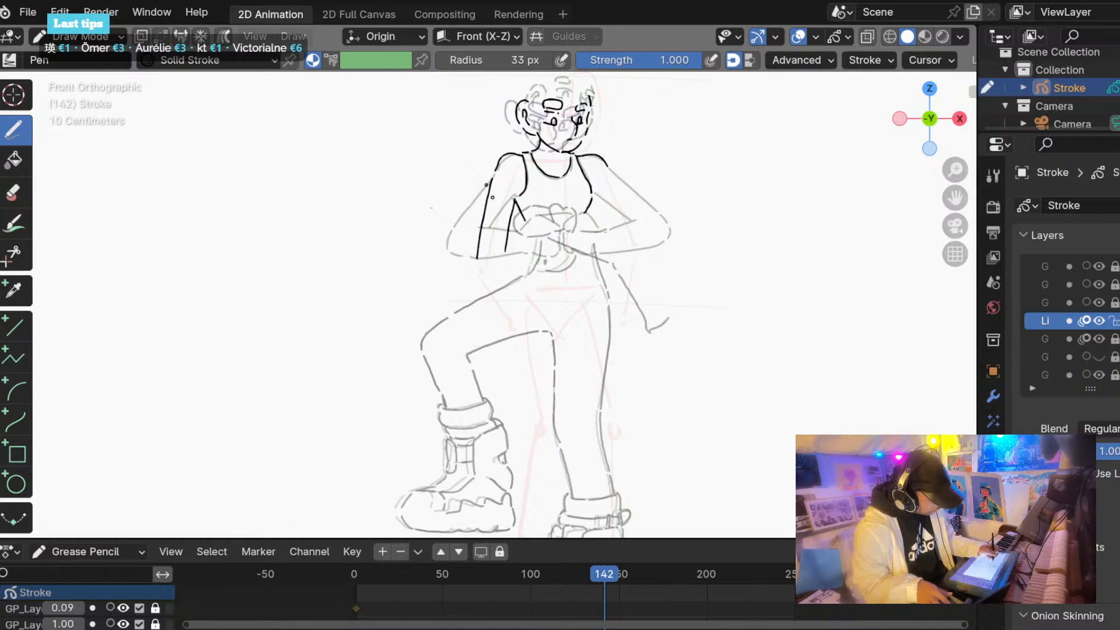
key(ctrl+z)
key(ctrl+z)
key(ctrl+z)
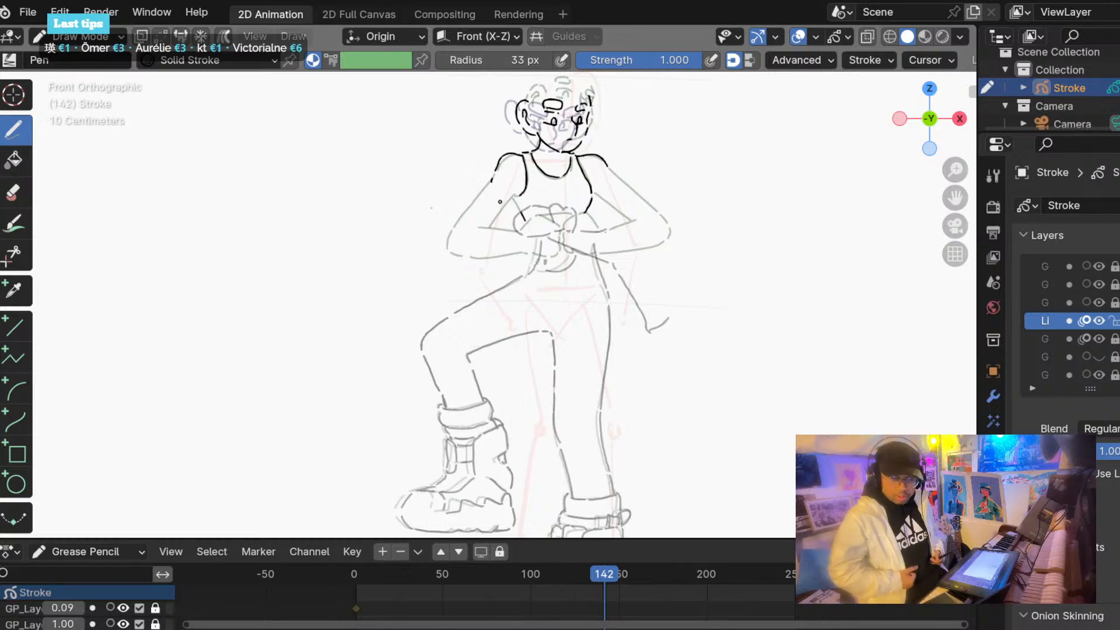
Play the animation from the beginning to review the character's motion.
key(Down)
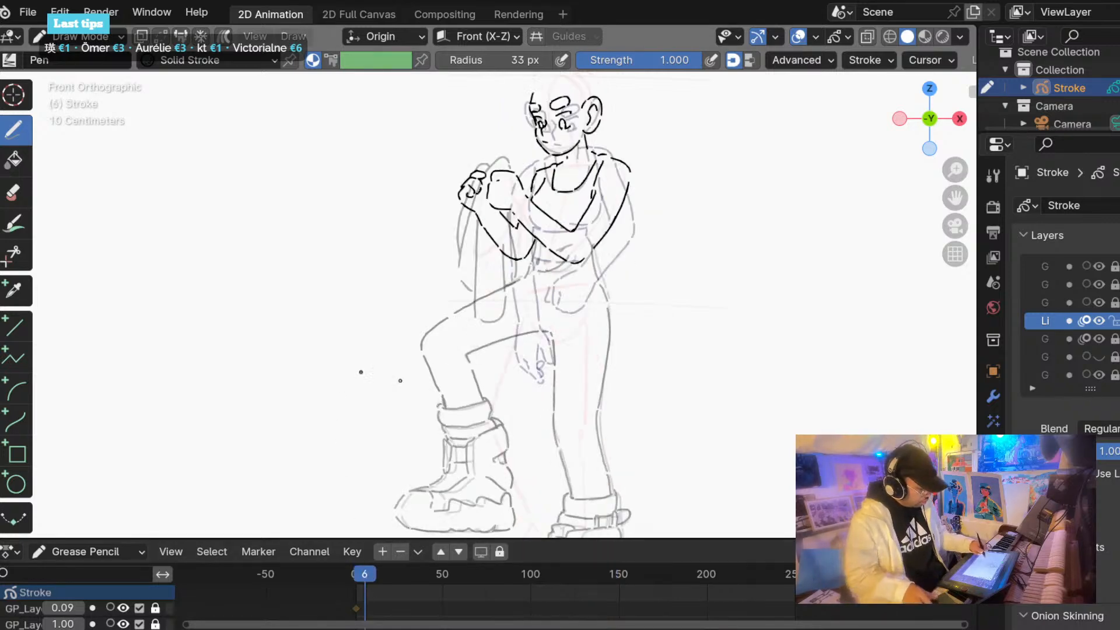
key(space)
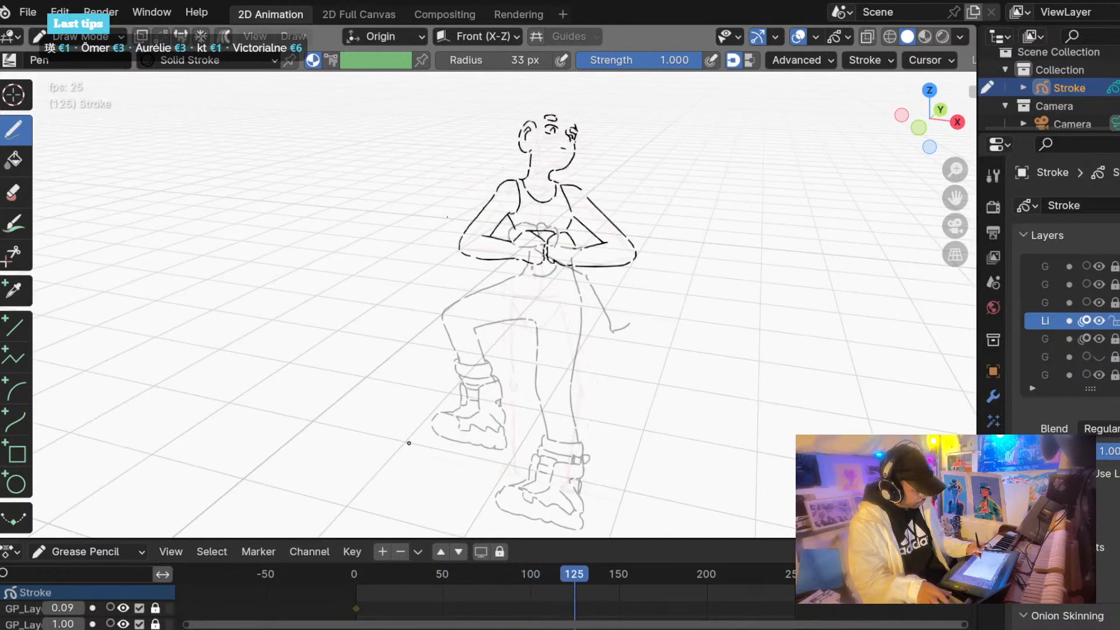
Move to frame 136 and ink the raised-leg-side hand with its fingers resting on the hip in front view.
drag(555, 566, 593, 569)
scroll(505, 303, up, 5)
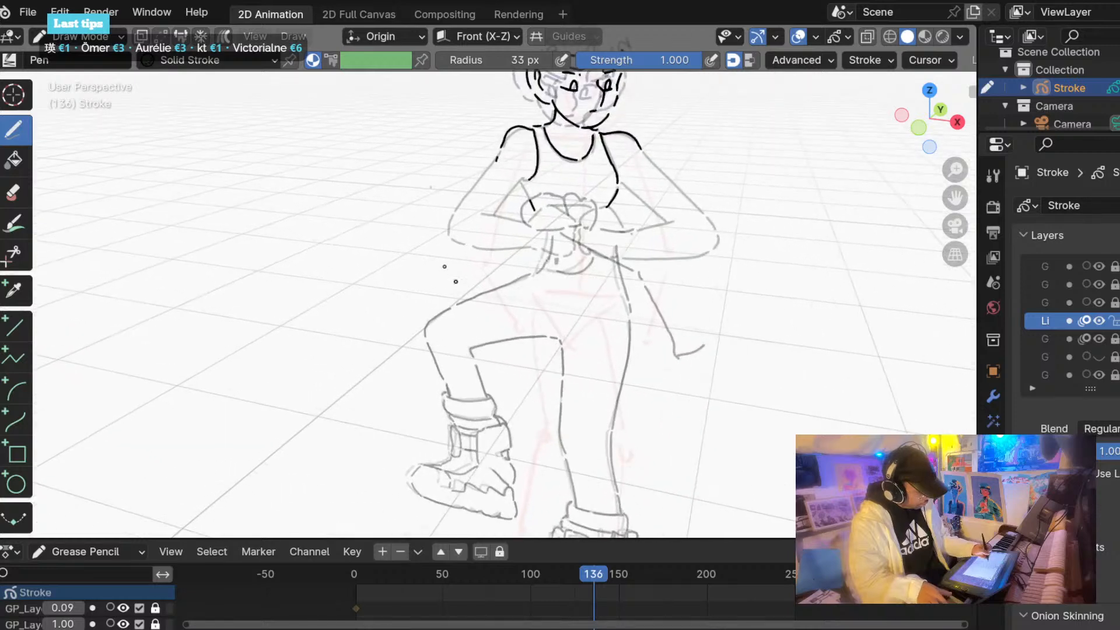
key(KP_1)
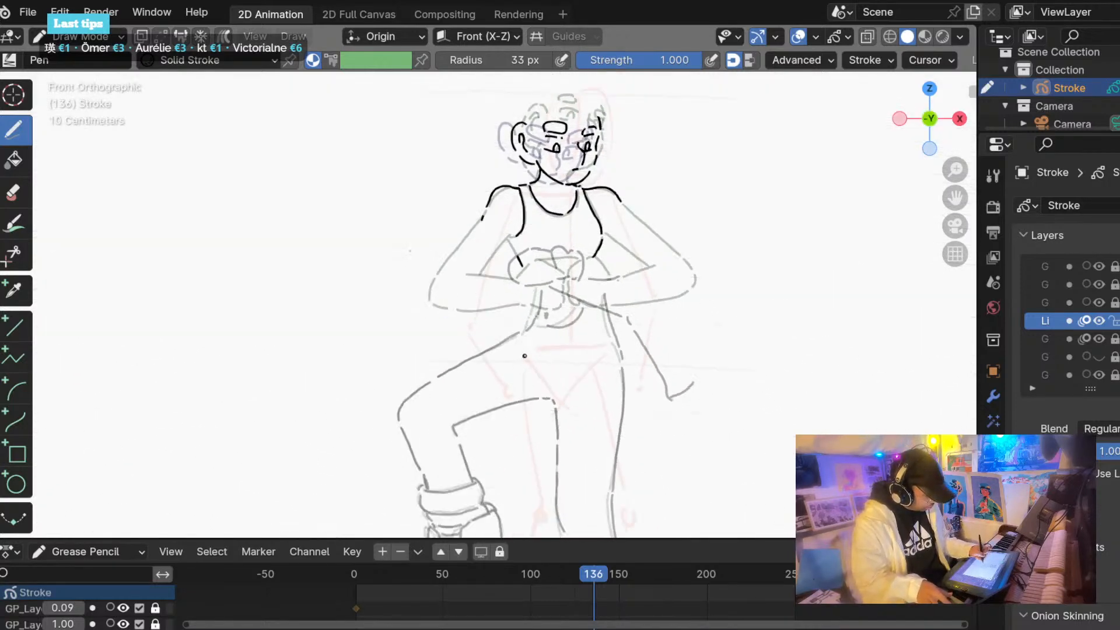
mouse_move(501, 329)
mouse_down()
mouse_move(530, 356)
mouse_move(526, 370)
mouse_move(512, 347)
mouse_move(516, 373)
mouse_move(498, 373)
mouse_up()
key(ctrl+z)
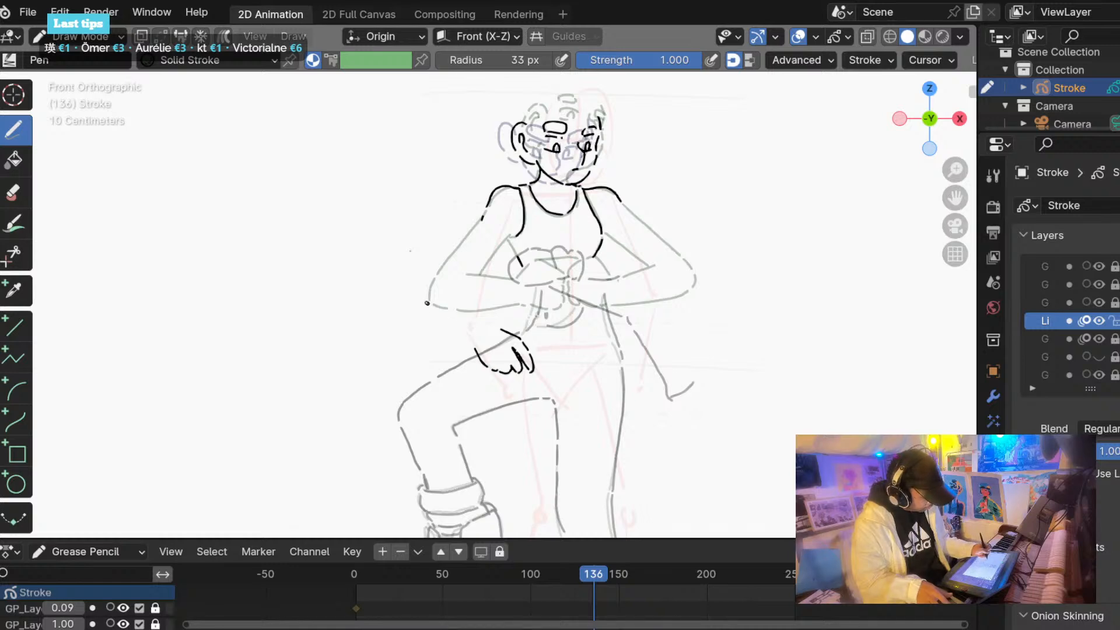
Ink the outer and inner forearm lines between the raised-leg-side hand and its elbow.
scroll(426, 303, down, 1)
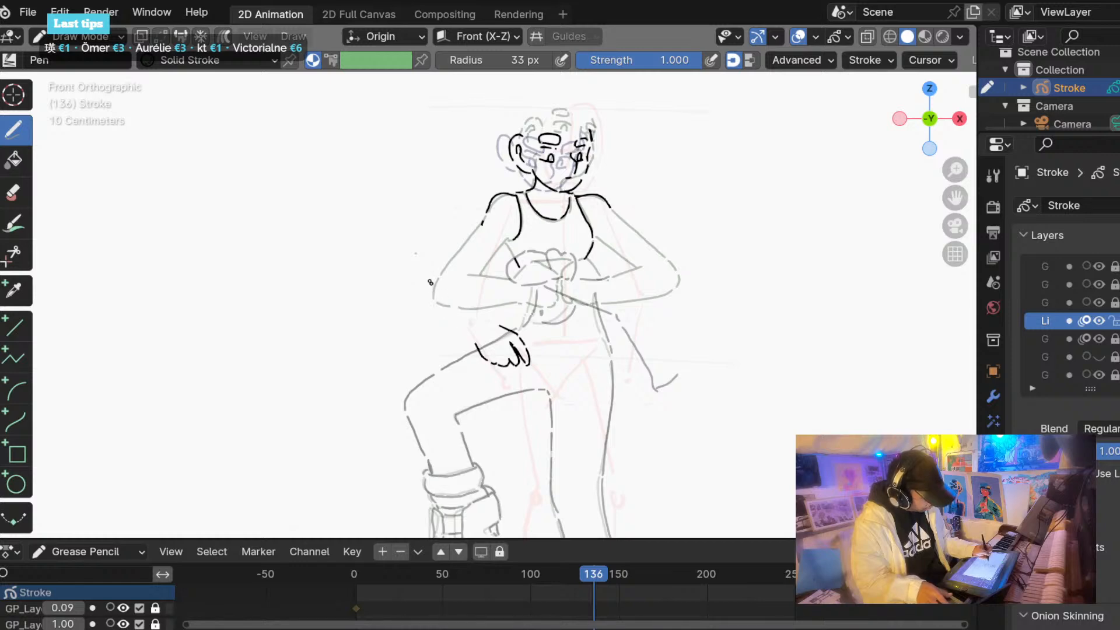
drag(431, 282, 473, 333)
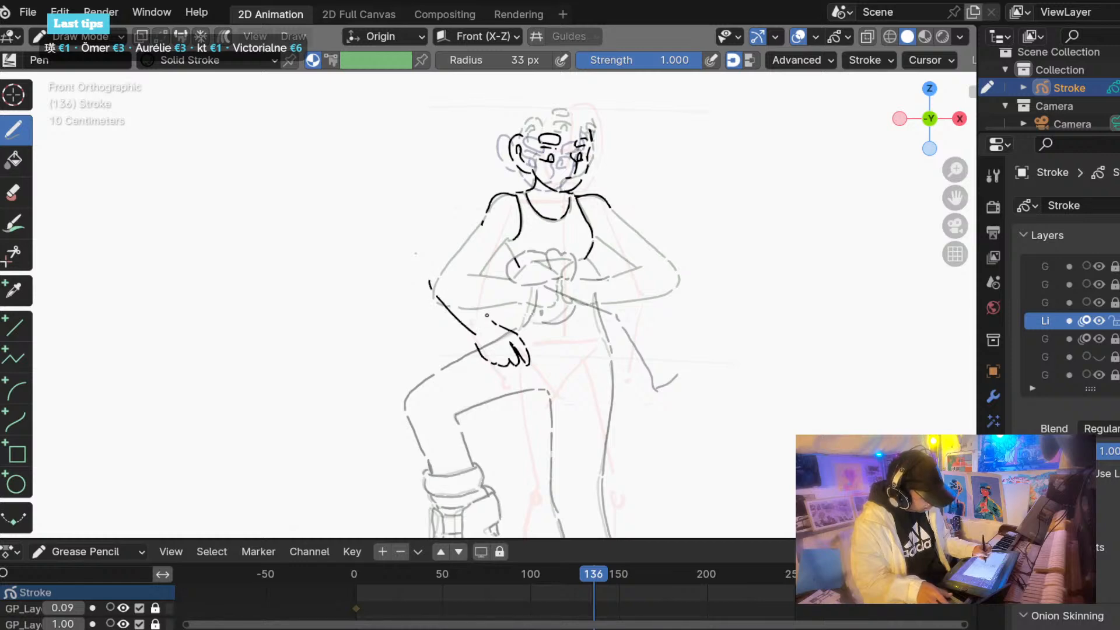
drag(496, 324, 460, 282)
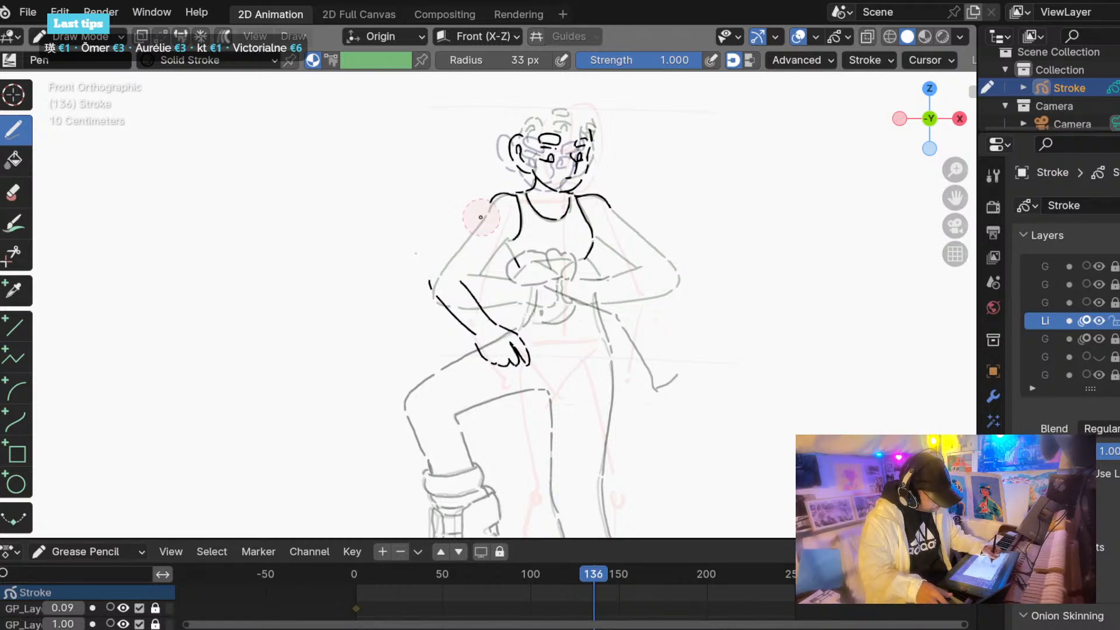
Erase the raised-leg-side shoulder curve and ink a new shoulder with outer and inner upper-arm lines down to the elbow.
ctrl+click(500, 192)
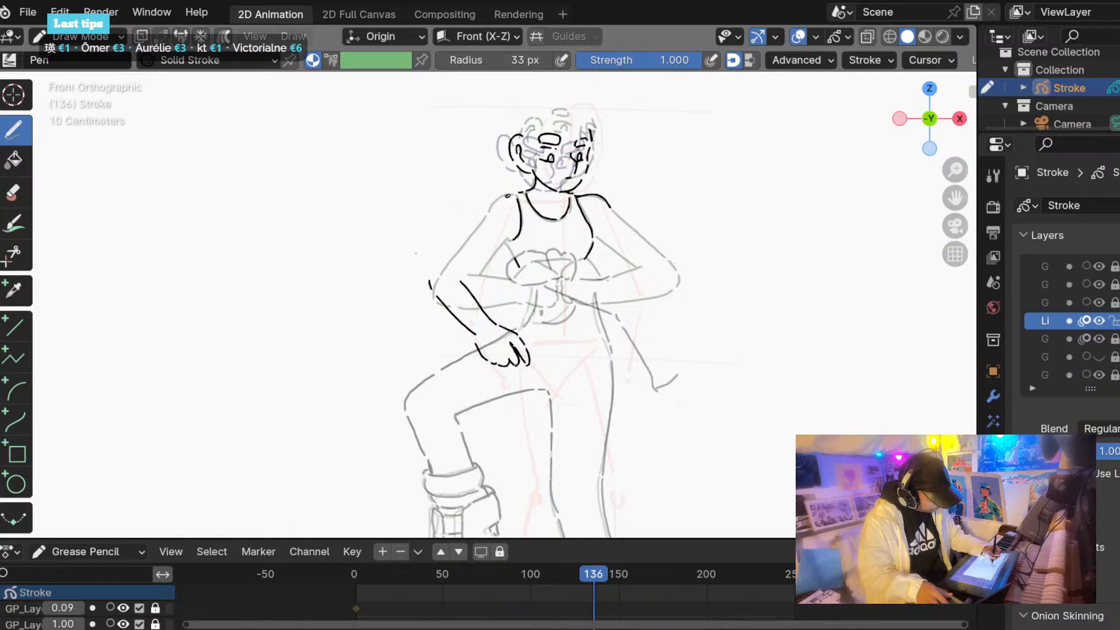
drag(513, 194, 433, 281)
key(ctrl+z)
drag(499, 247, 471, 281)
key(ctrl+z)
key(ctrl+z)
drag(503, 242, 468, 279)
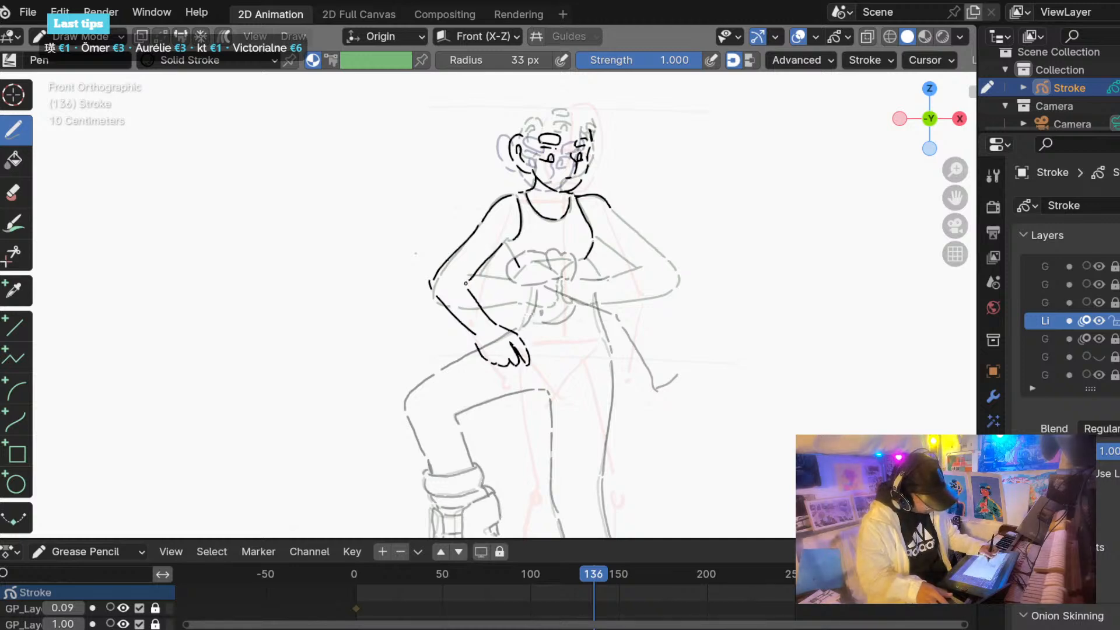
Redraw the outer upper-arm line farther from the torso and rejoin it to the outer forearm line at the elbow.
key(ctrl+z)
key(ctrl+z)
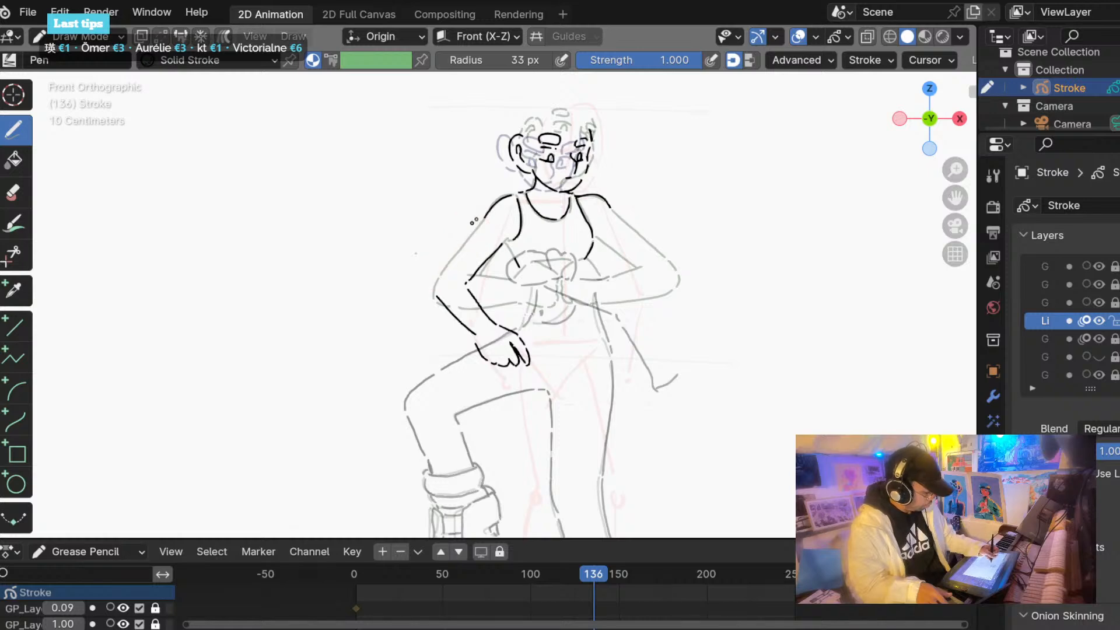
drag(457, 240, 432, 270)
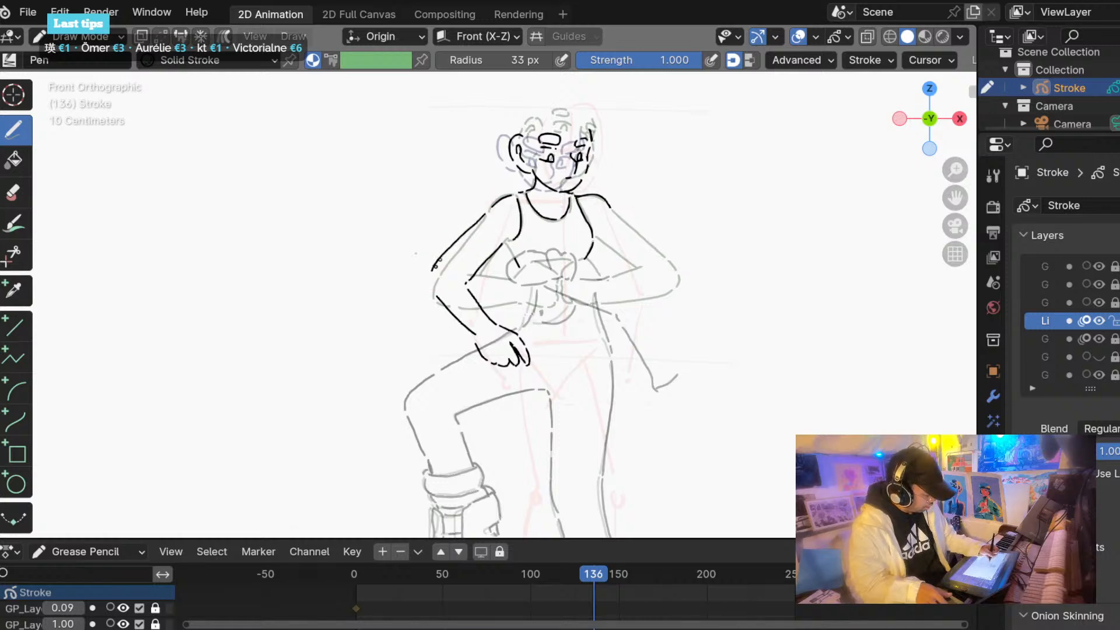
key(ctrl+z)
drag(484, 216, 431, 276)
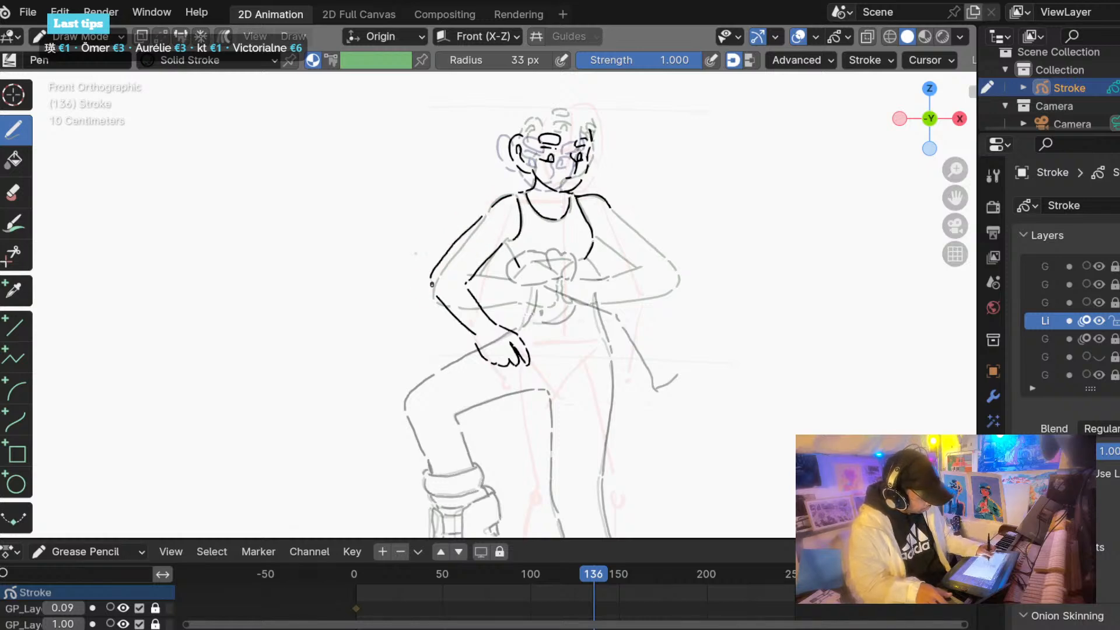
key(ctrl+z)
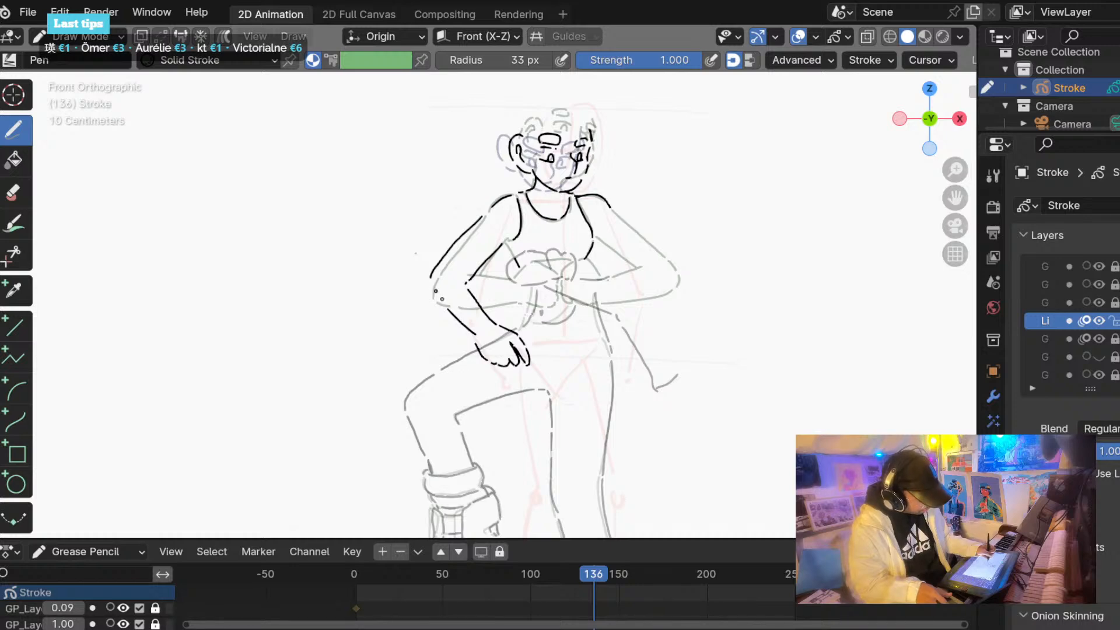
drag(432, 282, 456, 315)
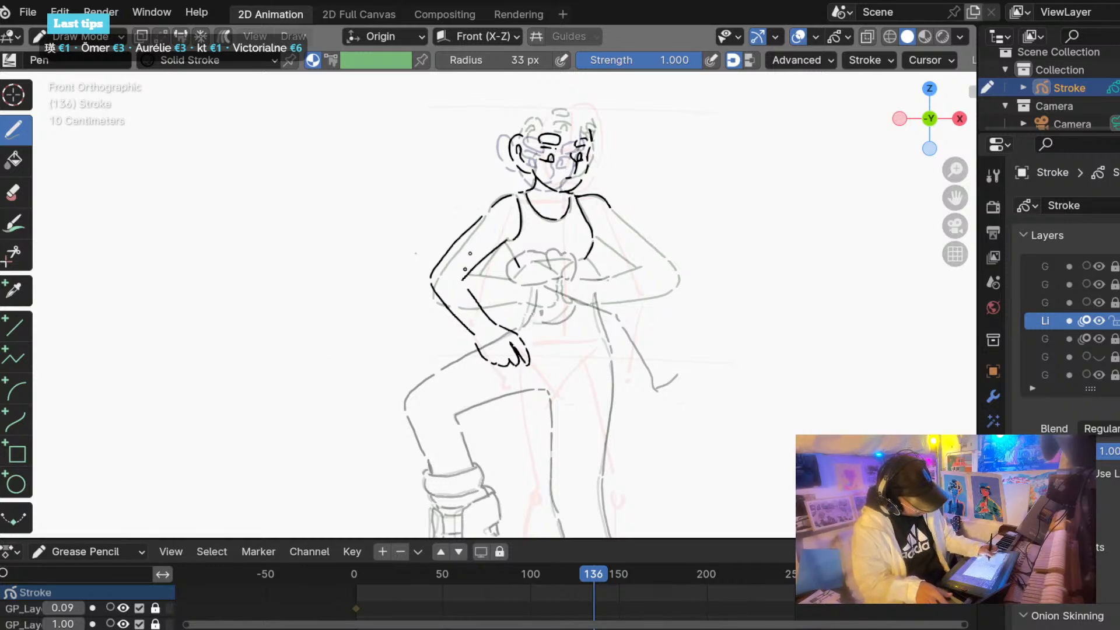
Redraw the raised-leg-side inner forearm line from the elbow crease down to the wrist.
key(ctrl+z)
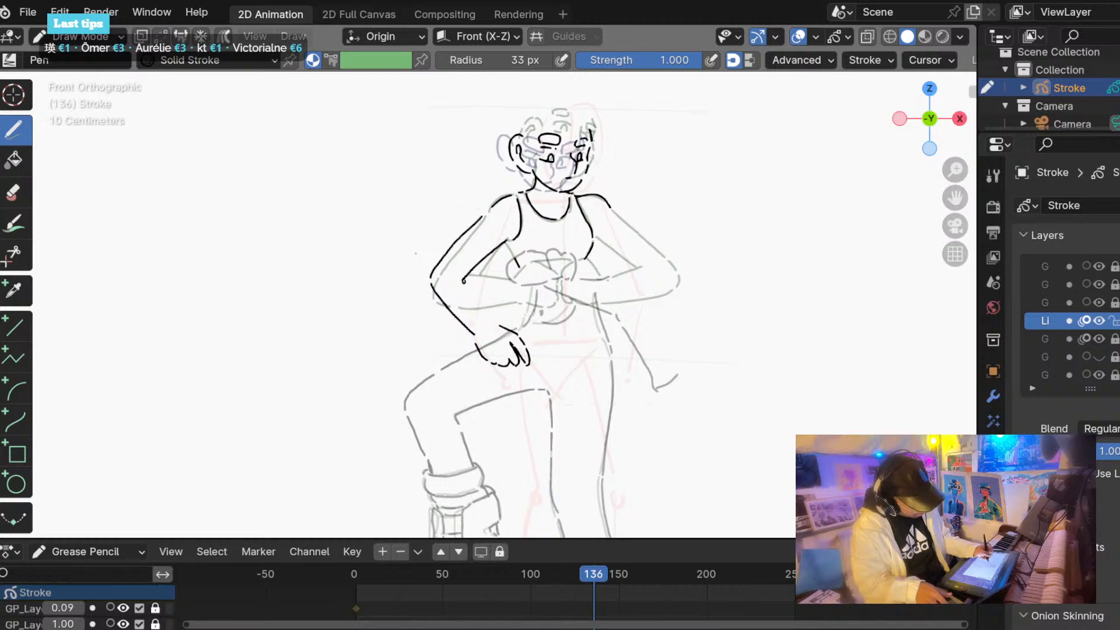
key(ctrl+z)
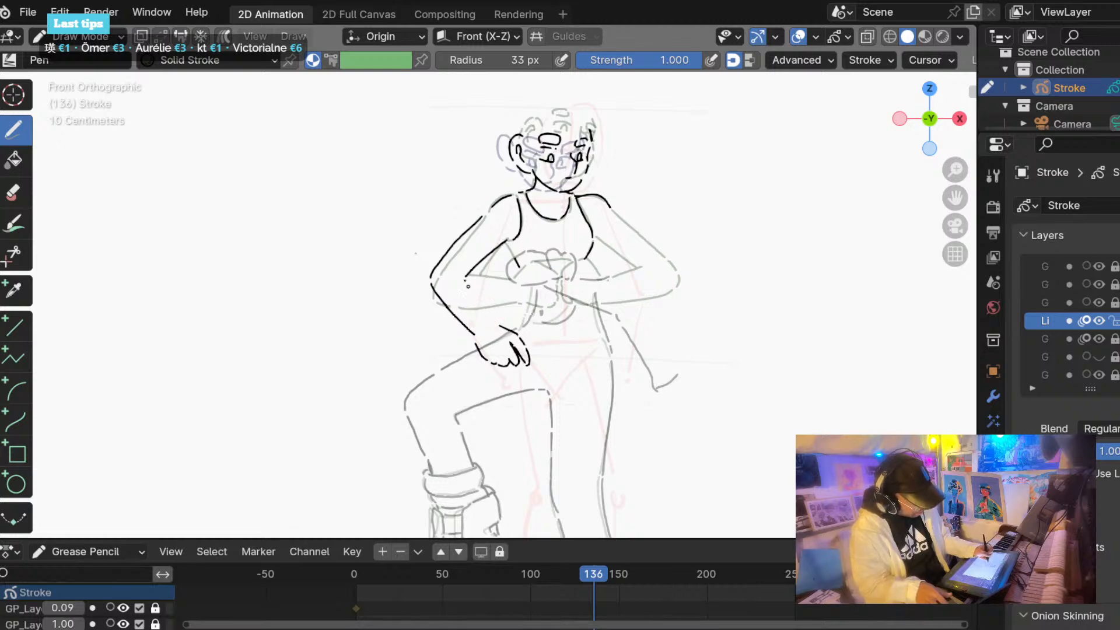
drag(464, 281, 493, 320)
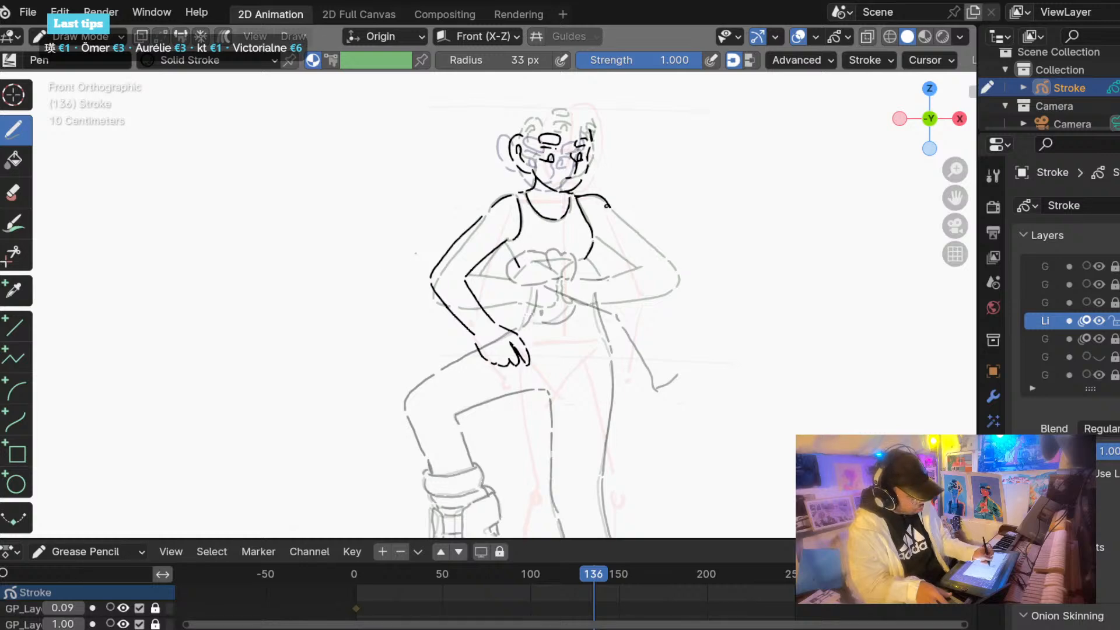
Extend the shoulder on the standing-leg side and ink that arm's inner and outer upper-arm lines to the elbow.
key(ctrl+z)
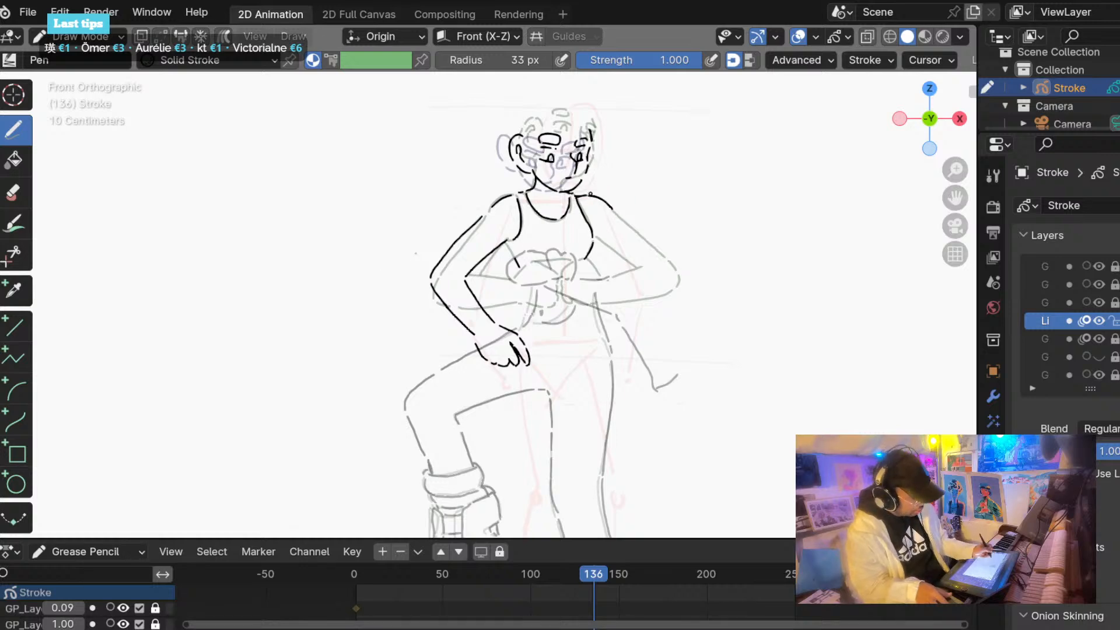
key(ctrl+z)
drag(593, 235, 631, 261)
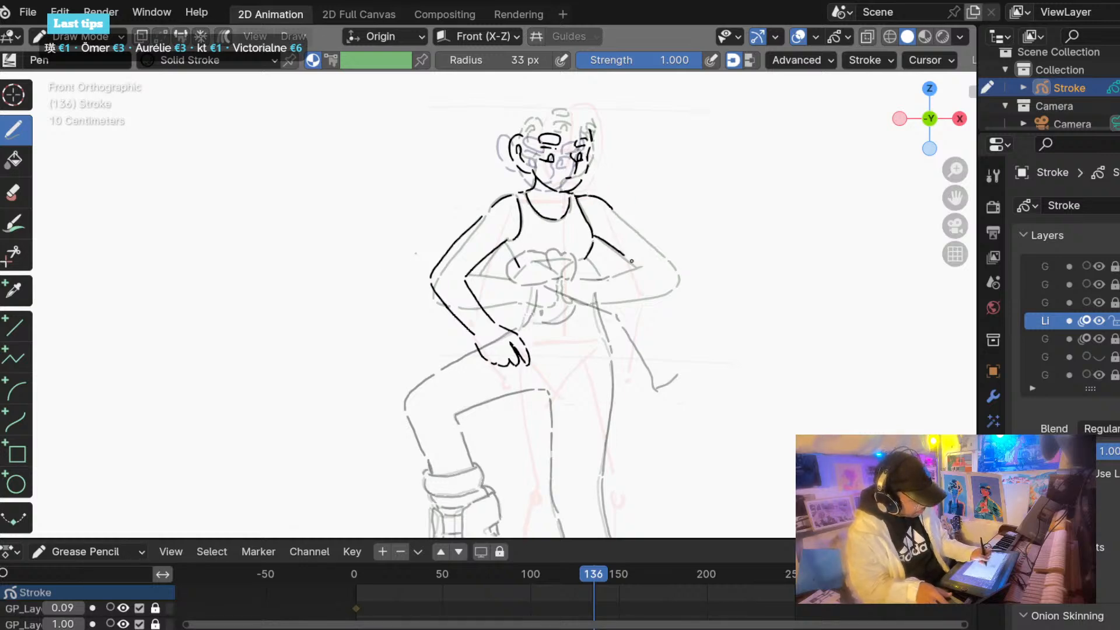
key(ctrl+z)
key(ctrl+shift+z)
drag(613, 214, 678, 273)
key(ctrl+z)
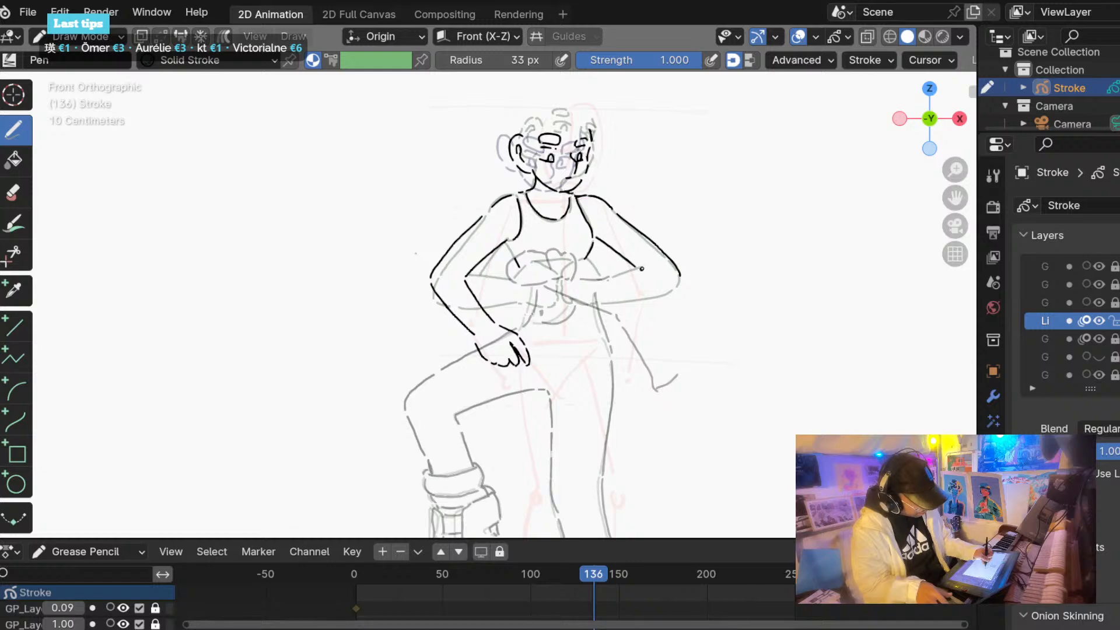
key(ctrl+z)
Try to ink the standing-leg-side inner forearm line from the elbow crease down toward the hip.
drag(641, 268, 613, 312)
key(ctrl+z)
drag(639, 269, 614, 320)
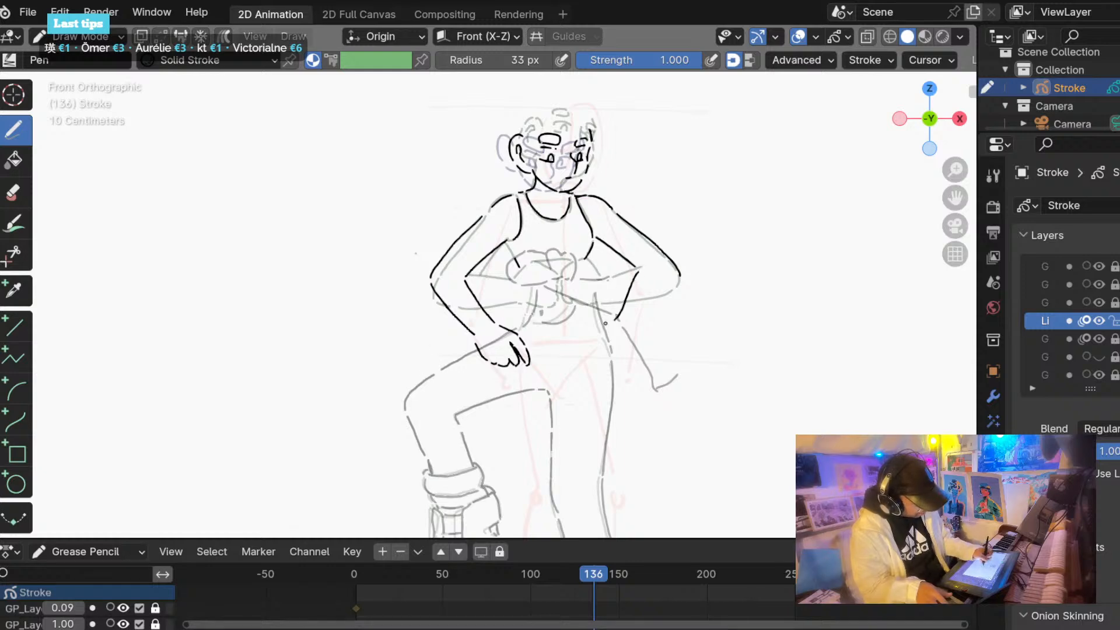
key(ctrl+z)
drag(638, 270, 618, 315)
key(ctrl+z)
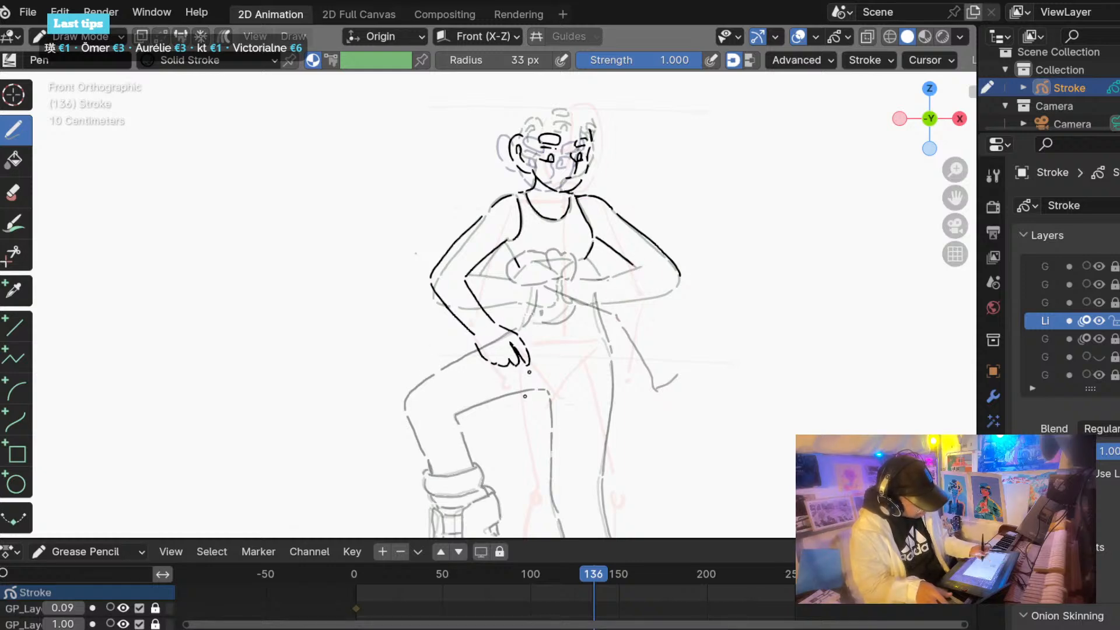
Extend the standing-leg-side inner upper-arm line to the elbow crease and ink the inner forearm line down to the wrist.
scroll(562, 303, up, 3)
shift+middle_drag(716, 246, 686, 256)
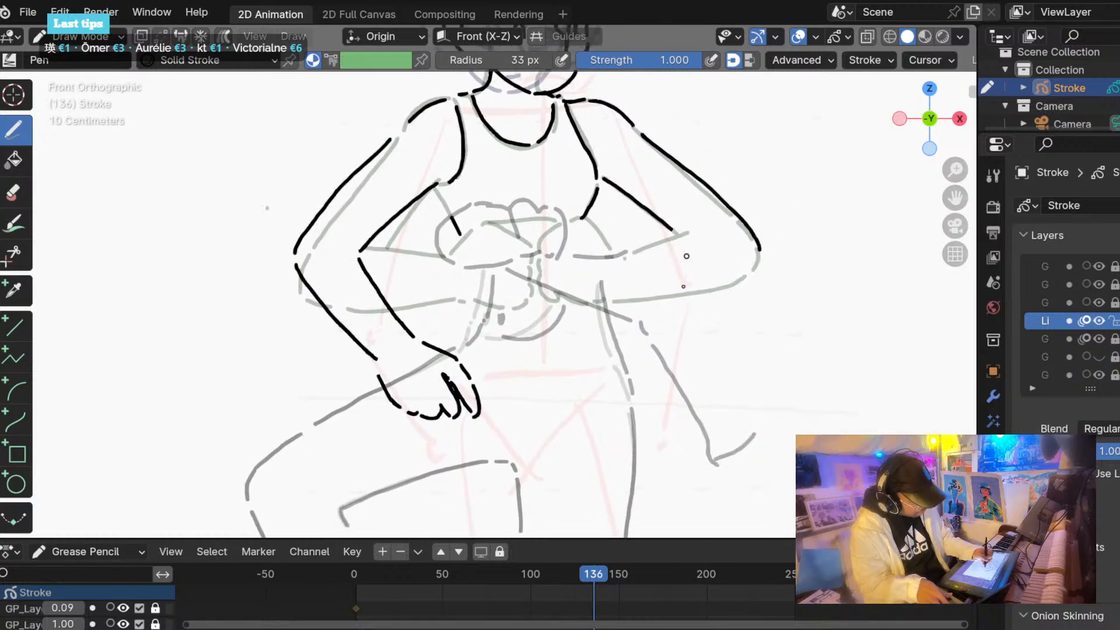
scroll(365, 228, down, 2)
shift+middle_drag(522, 222, 525, 279)
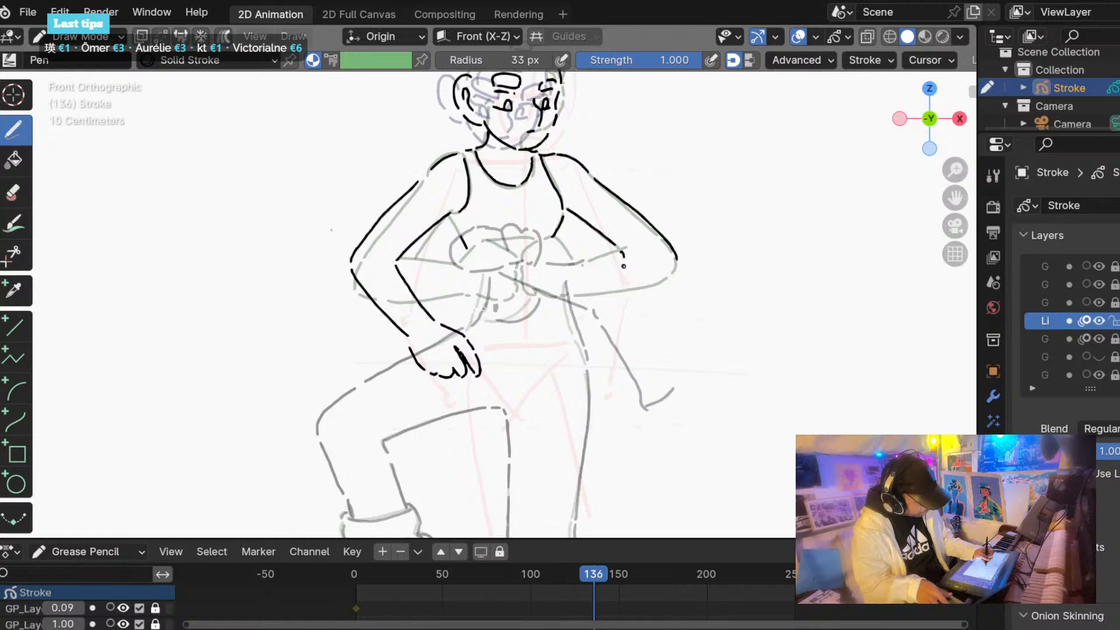
drag(623, 266, 586, 318)
key(ctrl+z)
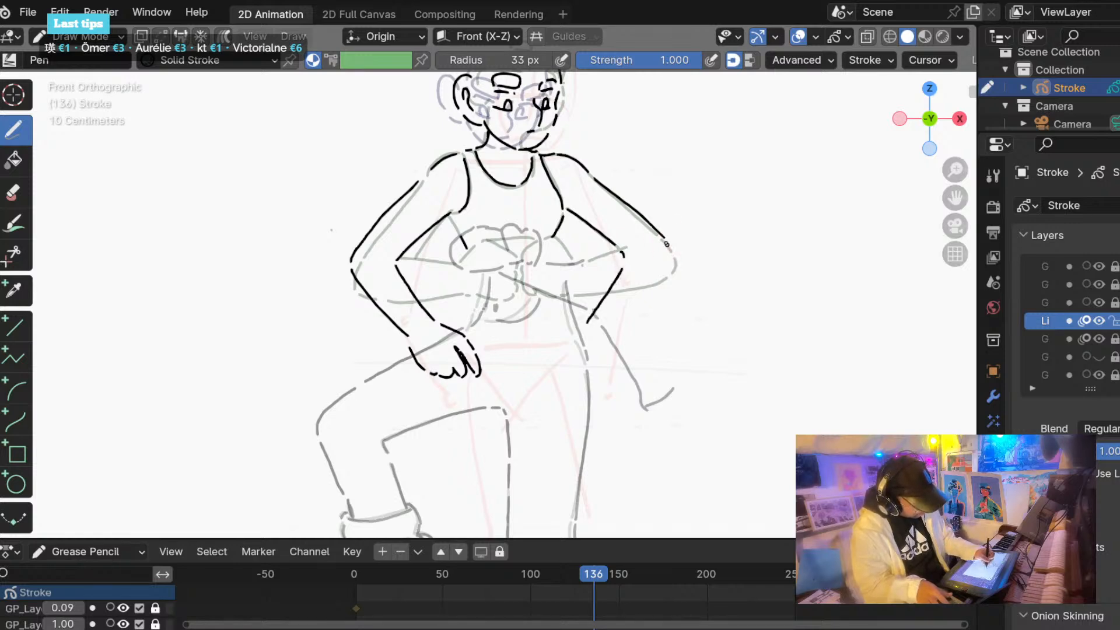
Ink the standing-leg-side outer forearm line, rounding the elbow and running down to the wrist.
drag(671, 273, 604, 343)
key(ctrl+z)
key(ctrl+z)
drag(671, 276, 610, 340)
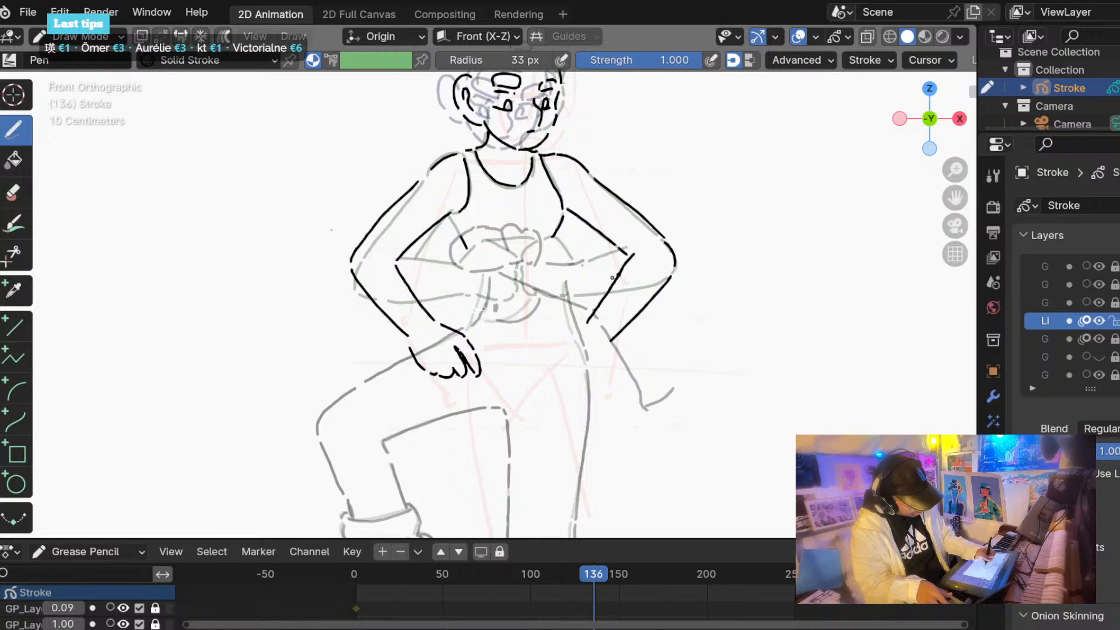
Ink the outline of the standing-leg-side hand resting on the hip.
scroll(488, 263, down, 2)
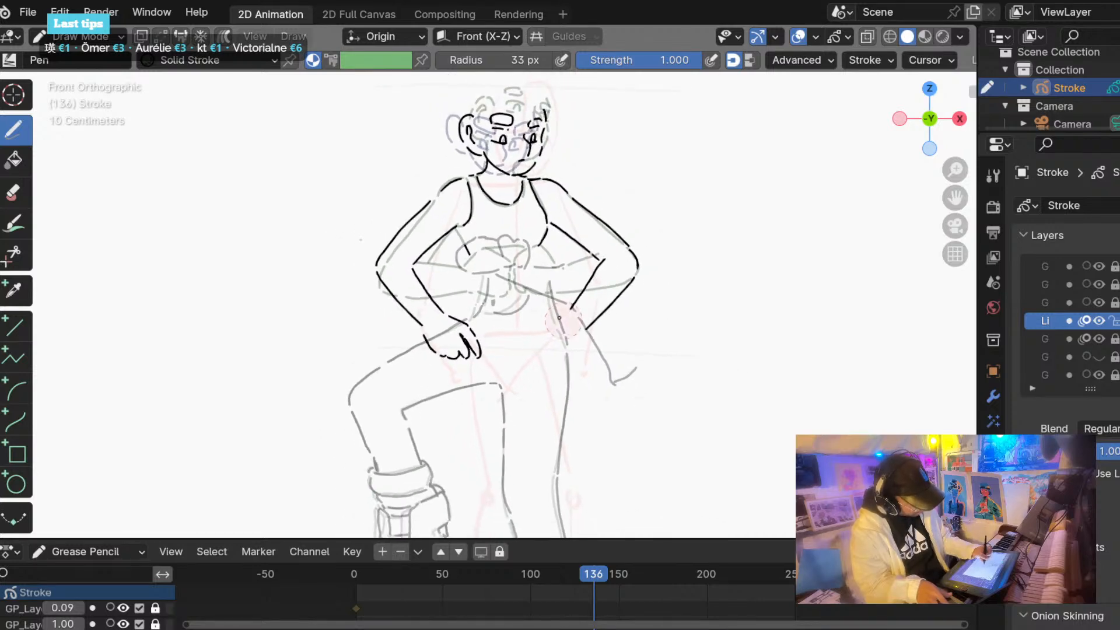
mouse_move(558, 318)
mouse_down()
mouse_move(534, 331)
mouse_move(575, 344)
mouse_up()
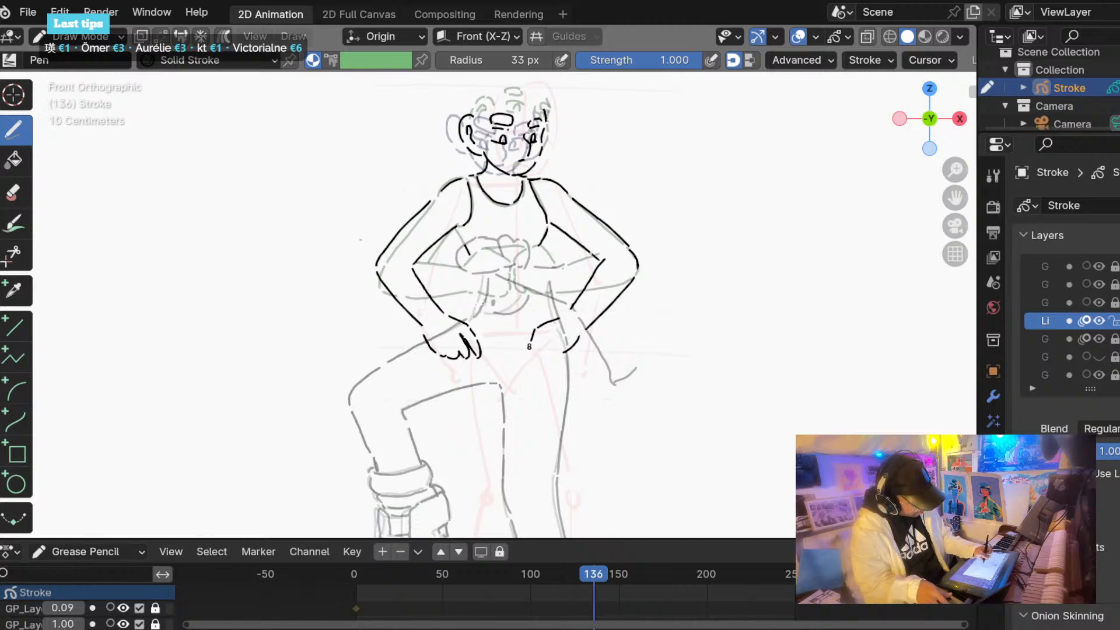
key(ctrl+z)
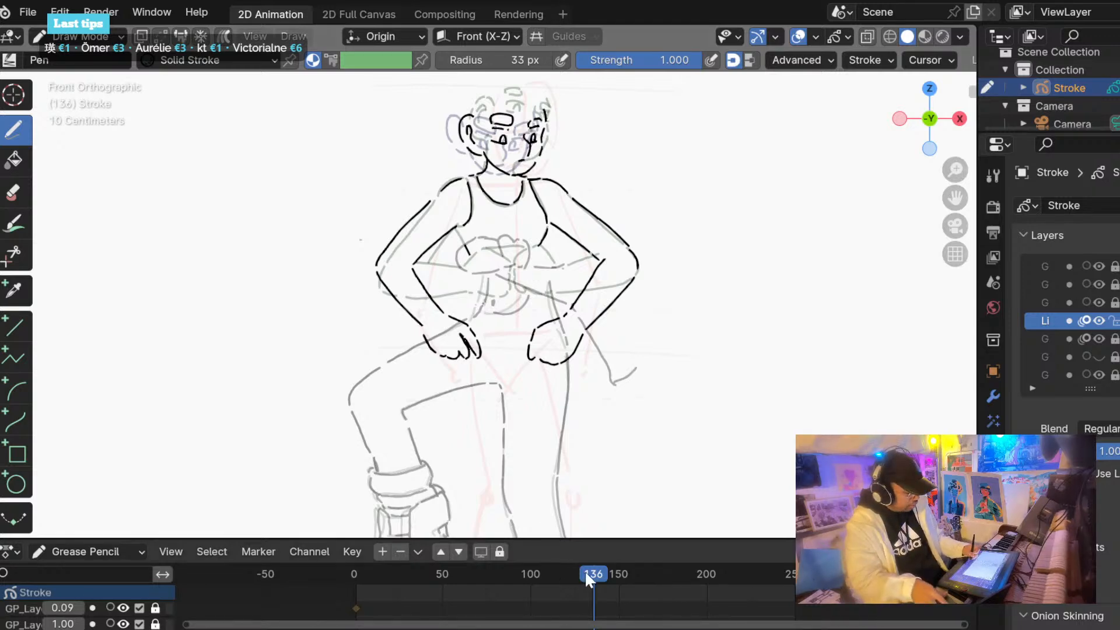
Play the animation from frame 82 to review the arms moving down to the hips, and return to frame 140.
mouse_move(589, 573)
mouse_down()
mouse_move(445, 573)
mouse_move(635, 564)
mouse_move(424, 558)
mouse_move(517, 554)
mouse_up()
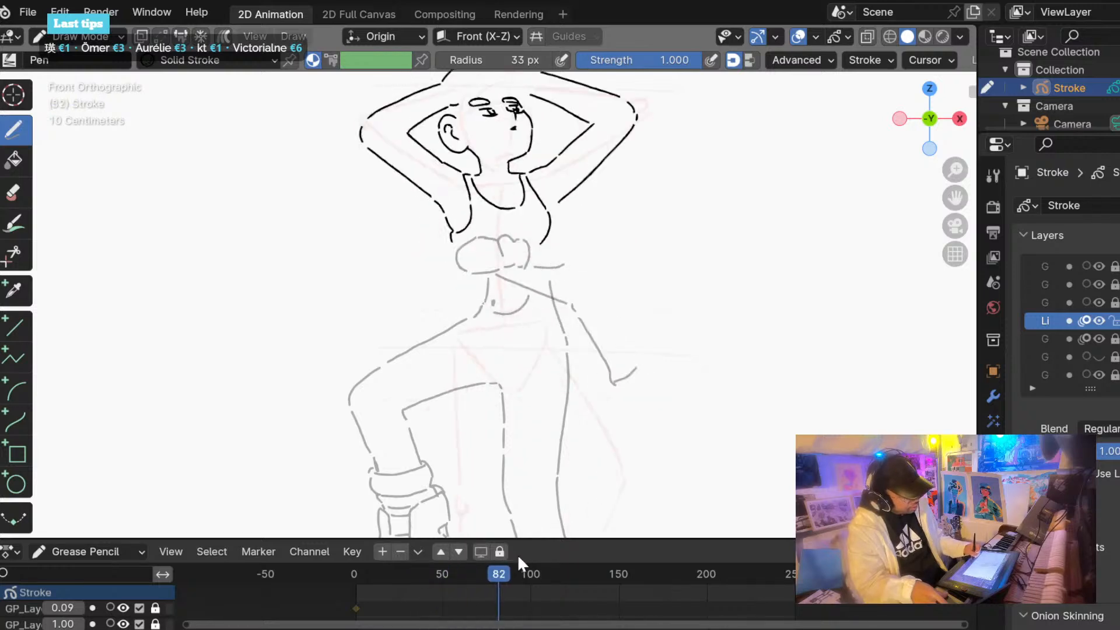
key(space)
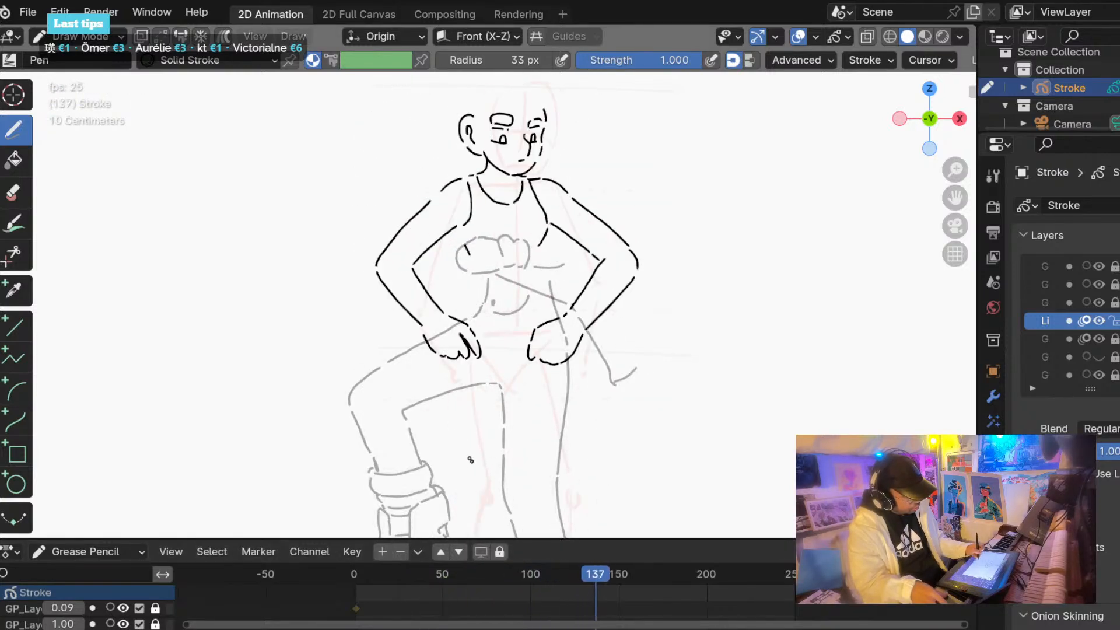
key(space)
mouse_move(585, 565)
mouse_down()
mouse_move(371, 558)
mouse_move(448, 574)
mouse_move(617, 574)
mouse_move(519, 573)
mouse_move(613, 574)
mouse_move(540, 570)
mouse_move(600, 572)
mouse_up()
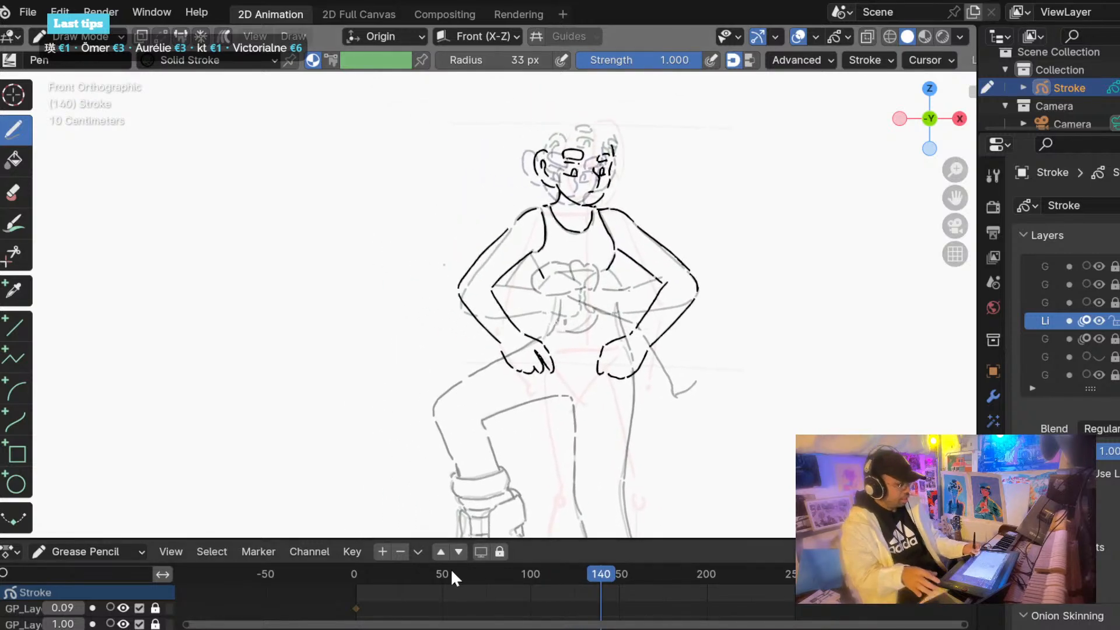
Replay the animation from its early frames to review the whole motion, and go to frame 137.
click(402, 572)
key(space)
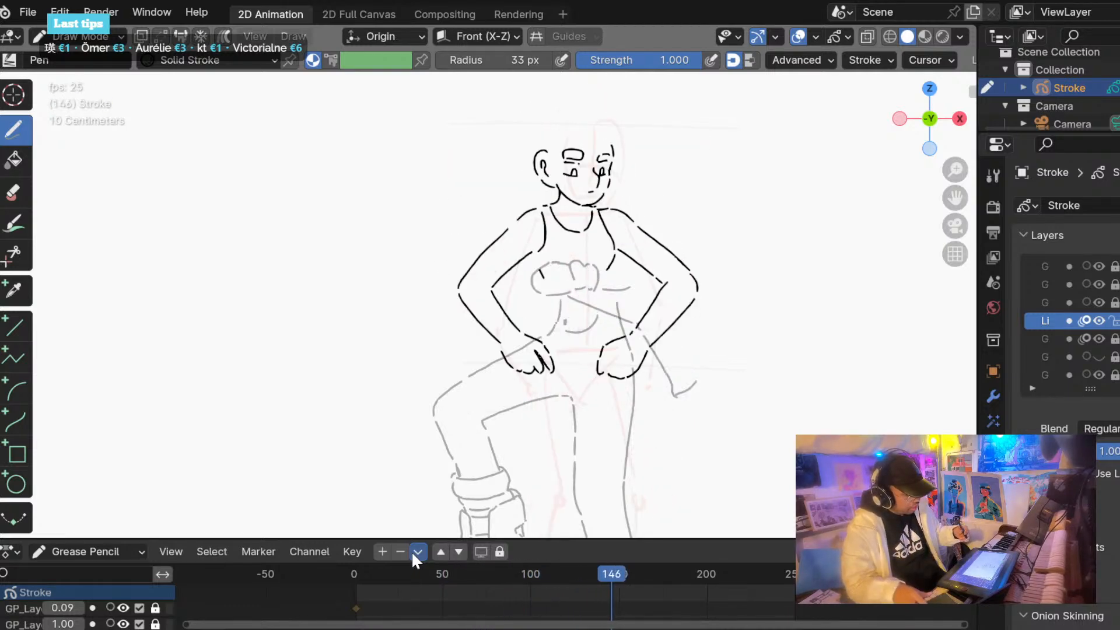
key(space)
drag(411, 570, 377, 567)
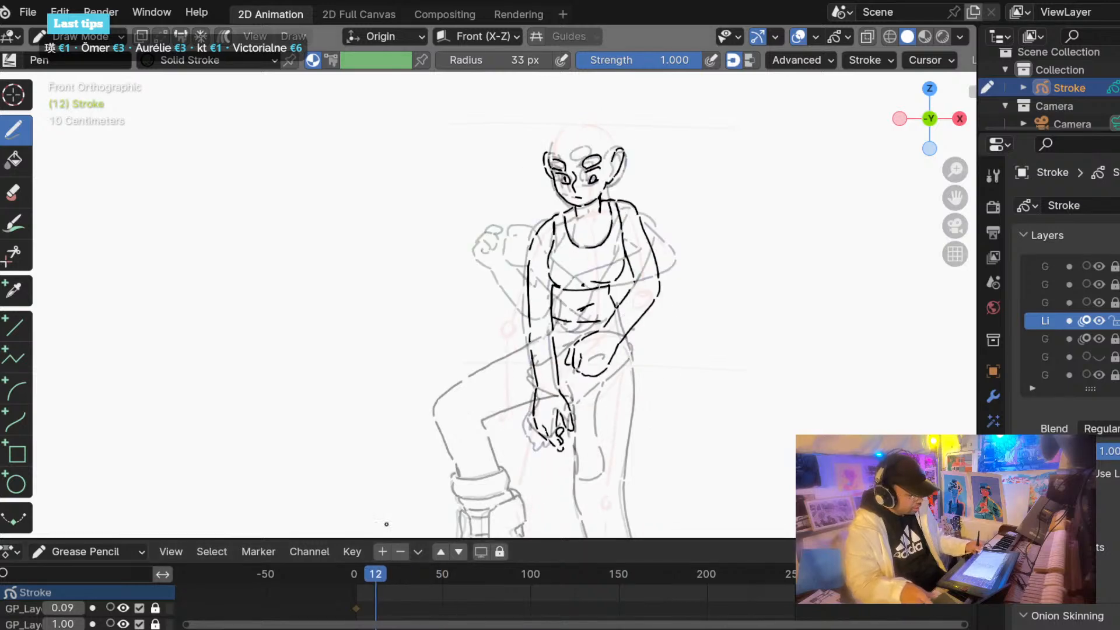
key(space)
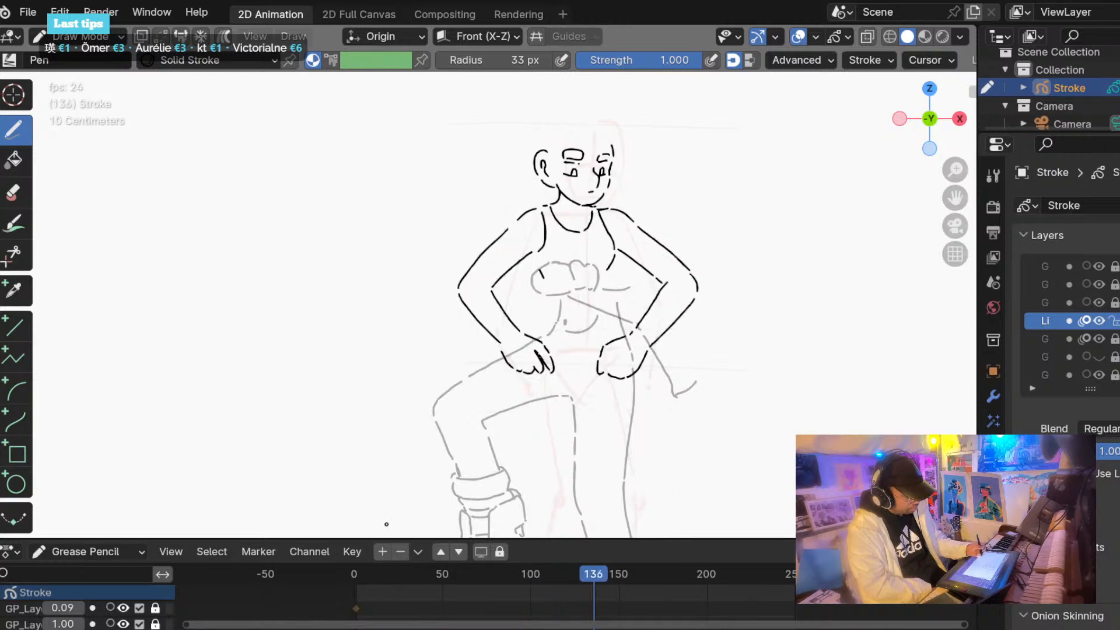
mouse_move(581, 565)
mouse_down()
mouse_move(563, 568)
mouse_move(598, 576)
mouse_up()
scroll(455, 286, up, 2)
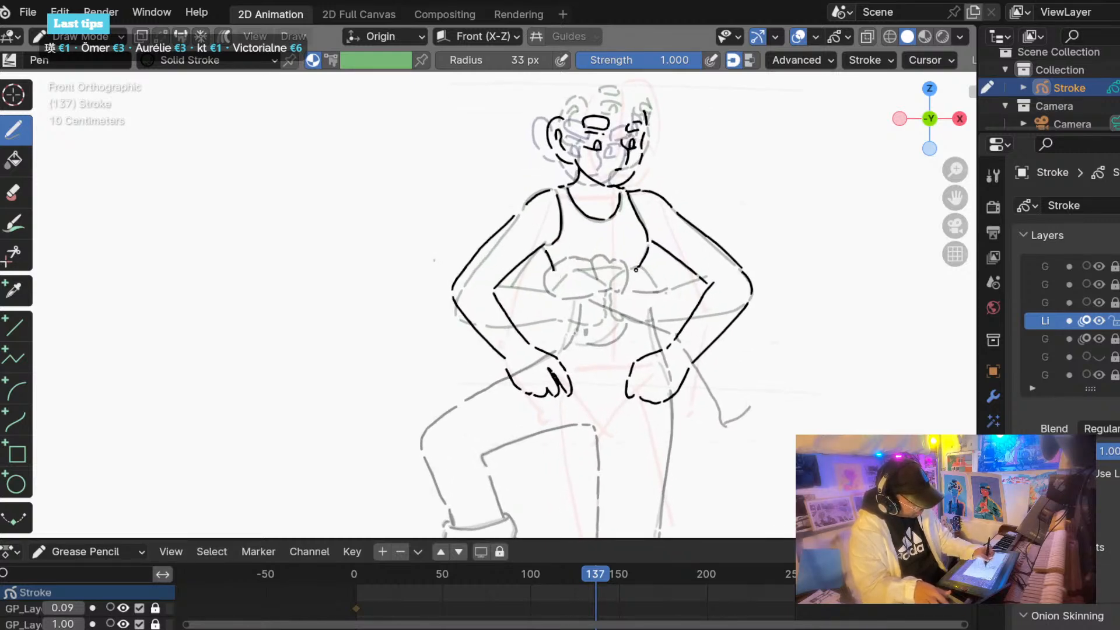
Ink the lower hem of the top at frame 137, and replay the animation to review the arm movement.
drag(633, 272, 569, 274)
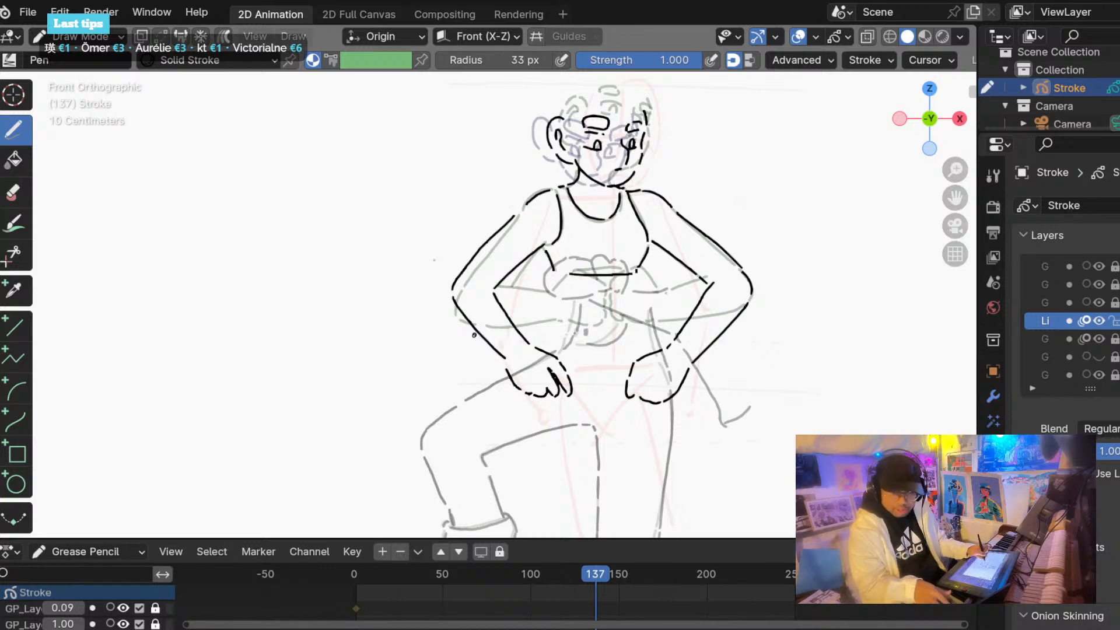
mouse_move(595, 573)
mouse_down()
mouse_move(486, 565)
mouse_move(625, 573)
mouse_move(412, 574)
mouse_up()
key(space)
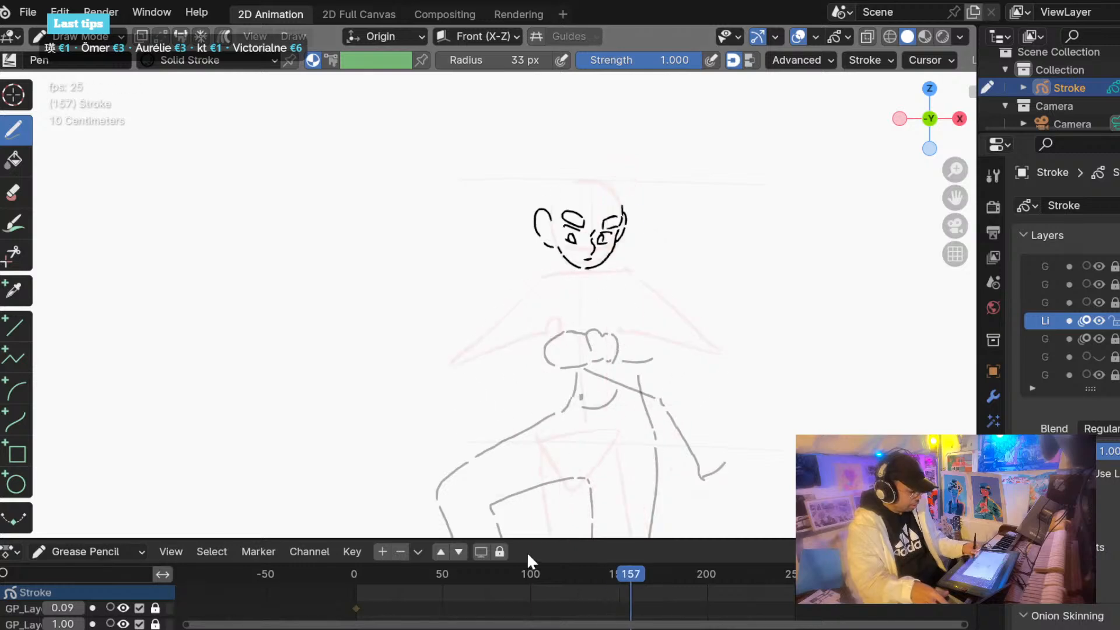
drag(443, 572, 477, 572)
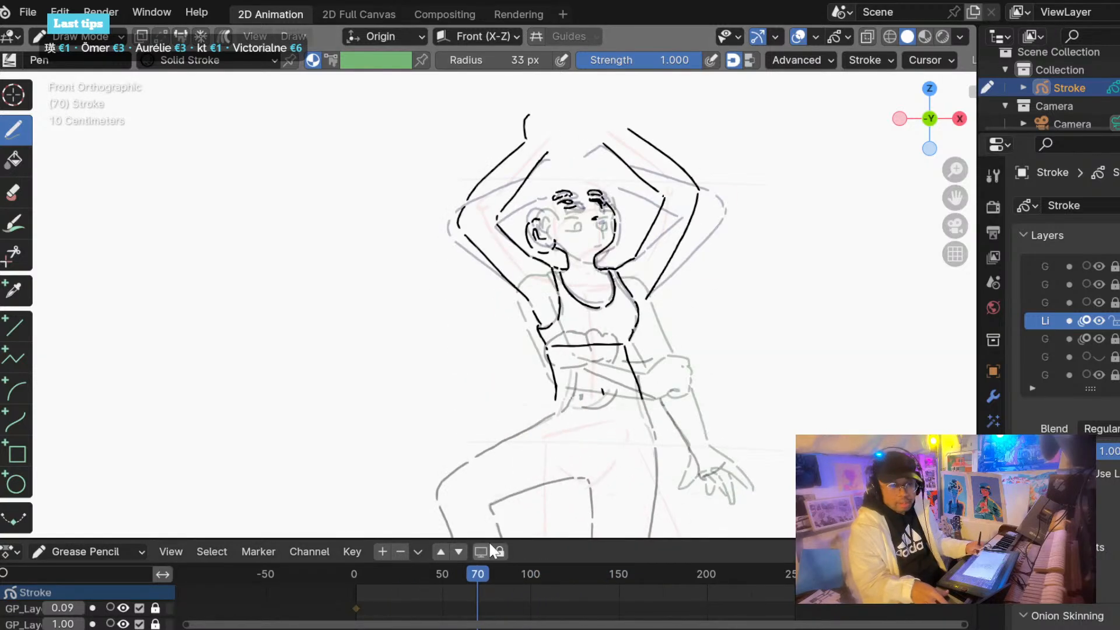
key(space)
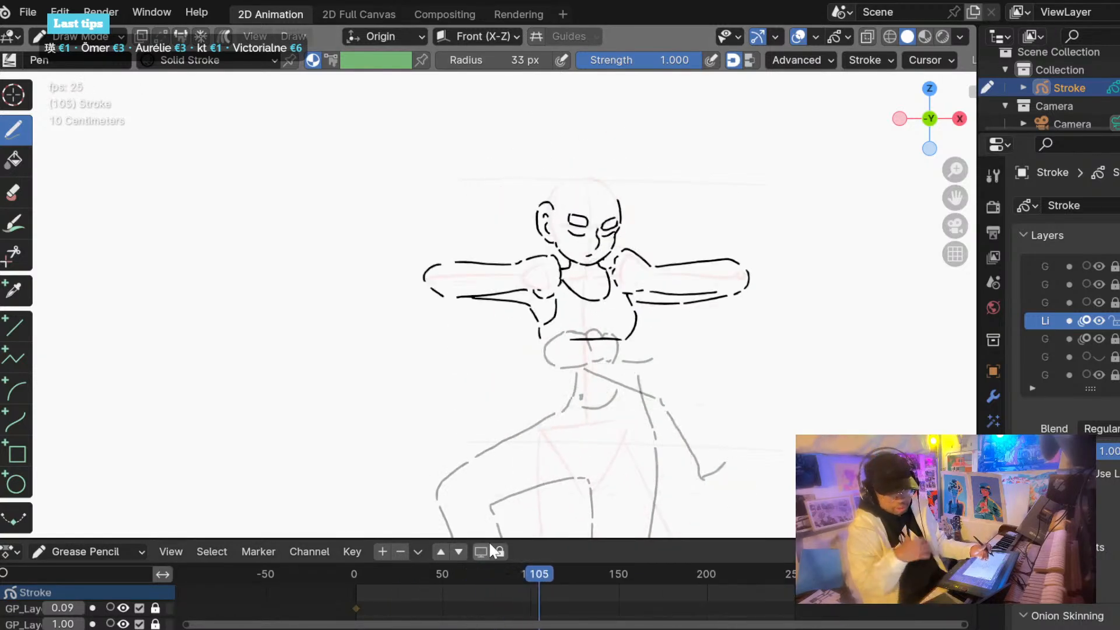
key(space)
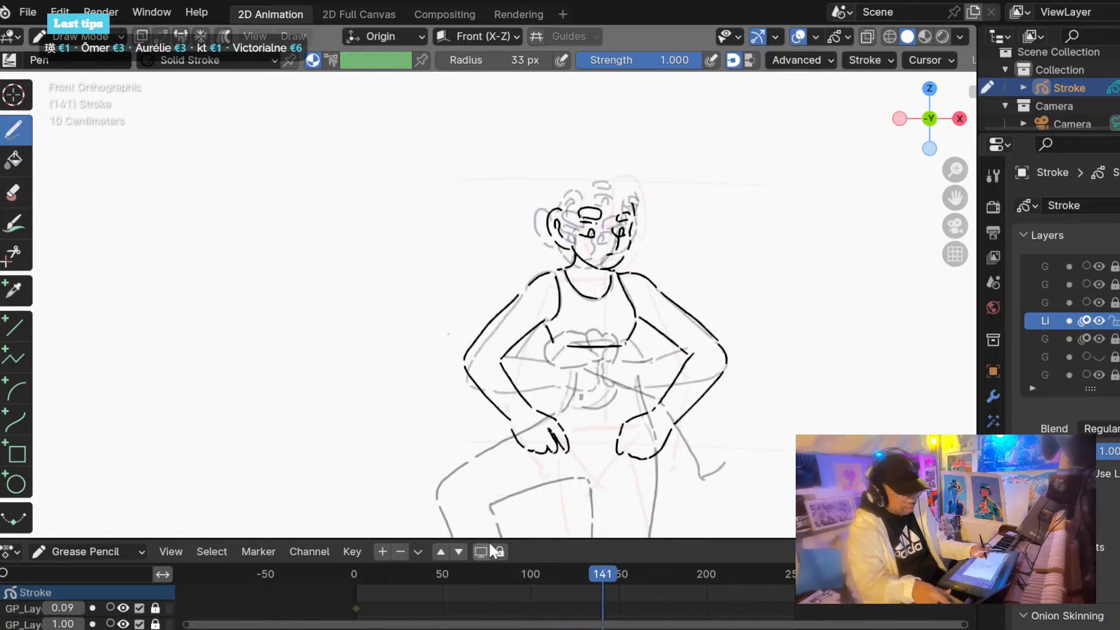
mouse_move(580, 574)
mouse_down()
mouse_move(443, 576)
mouse_move(689, 579)
mouse_move(537, 577)
mouse_up()
key(space)
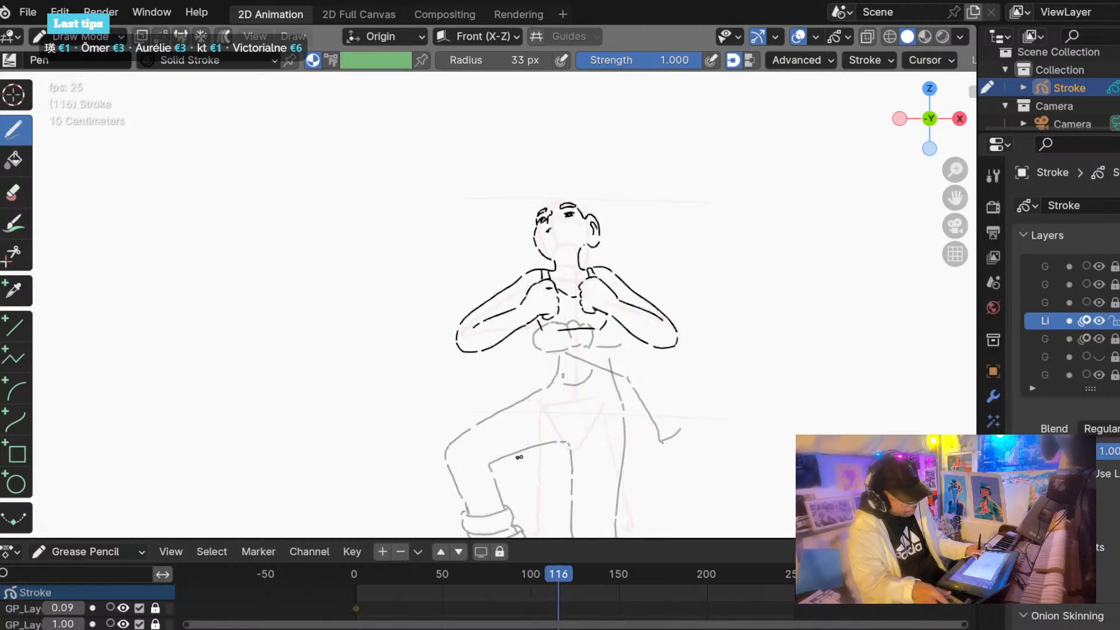
At frame 154, select all the head strokes, move them slightly sideways toward the standing-leg side, and return to Draw Mode.
mouse_move(630, 565)
mouse_down()
mouse_move(610, 566)
mouse_move(625, 568)
mouse_up()
scroll(497, 264, up, 5)
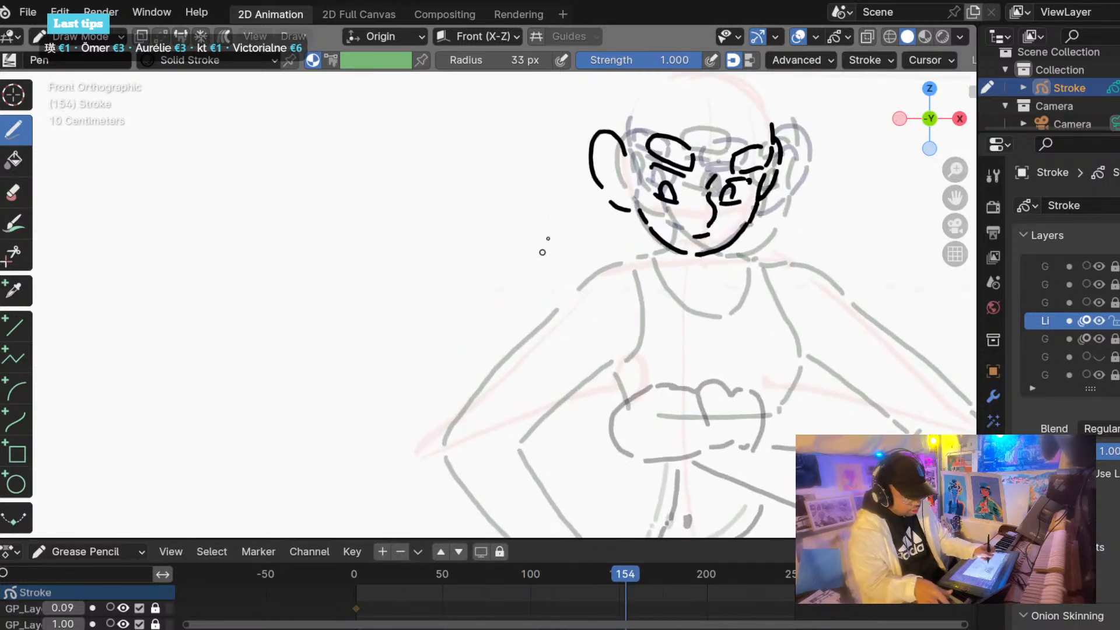
key(Tab)
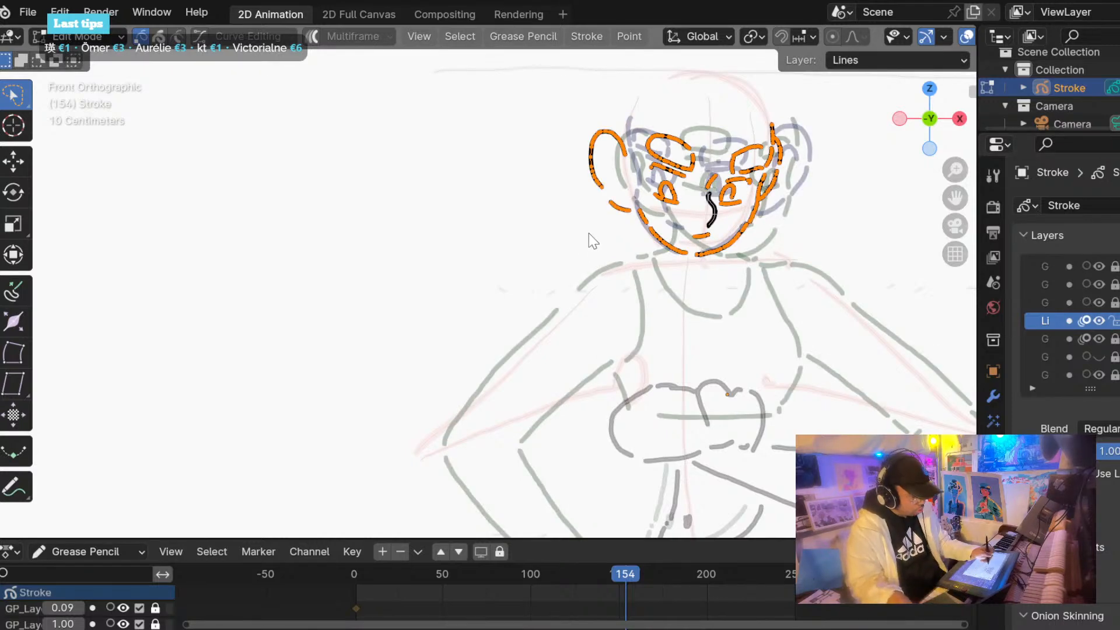
key(a)
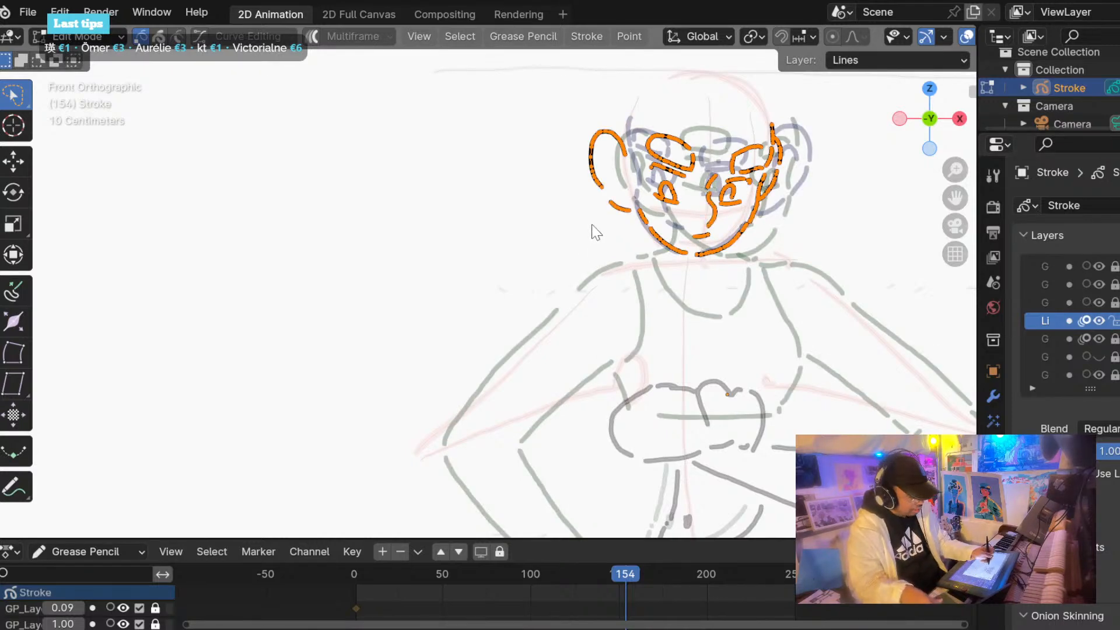
key(g)
click(606, 226)
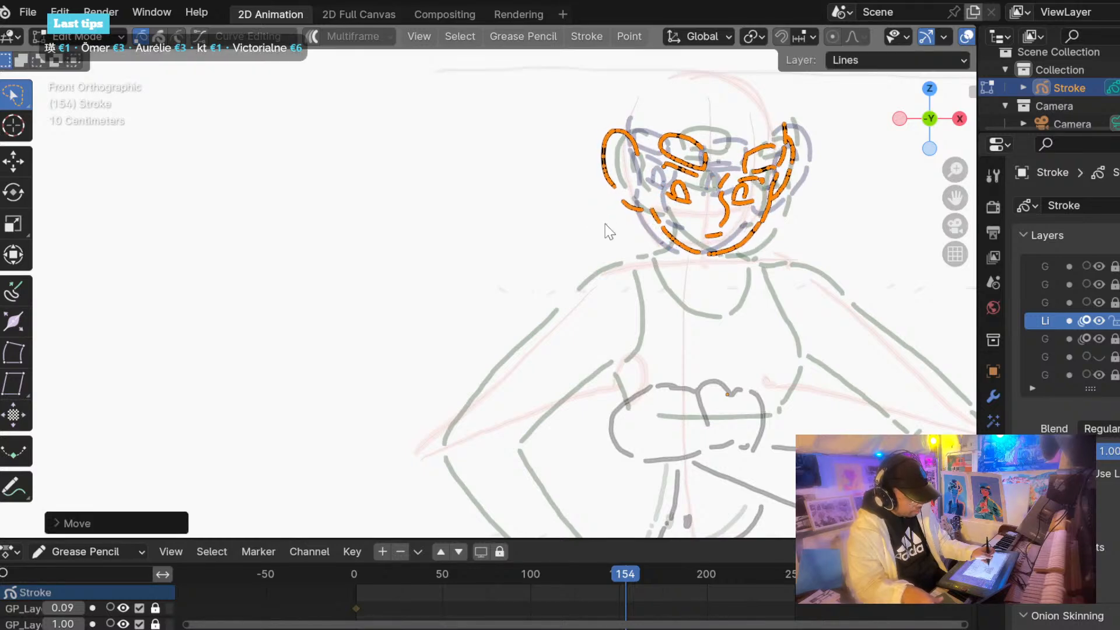
key(ctrl+Tab)
click(594, 128)
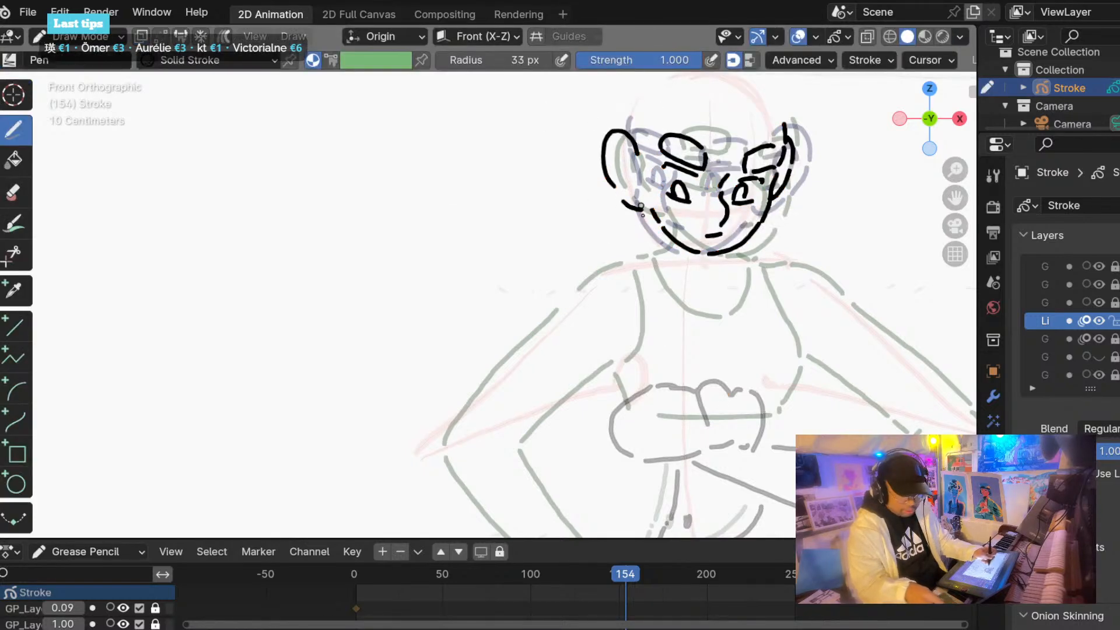
Ink both sides of the neck below the jaw and the rounded neckline of the top at frame 154.
drag(672, 241, 654, 256)
key(ctrl+z)
key(ctrl+z)
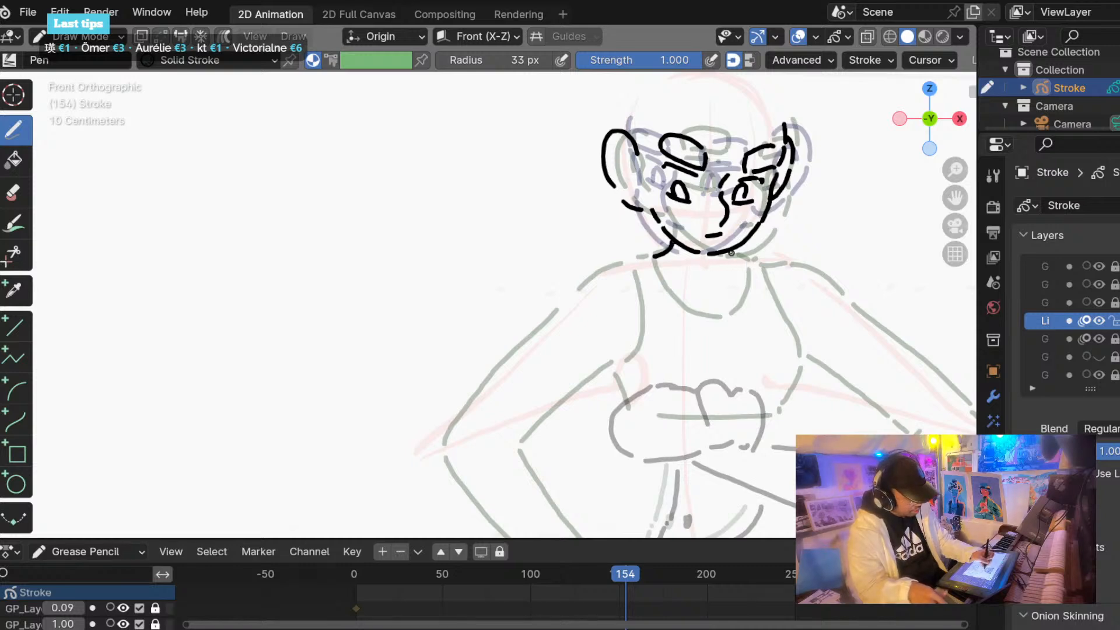
mouse_move(732, 252)
mouse_down()
mouse_move(749, 260)
mouse_move(738, 304)
mouse_move(676, 307)
mouse_move(706, 315)
mouse_move(668, 300)
mouse_move(657, 262)
mouse_move(669, 302)
mouse_up()
key(ctrl+z)
key(ctrl+z)
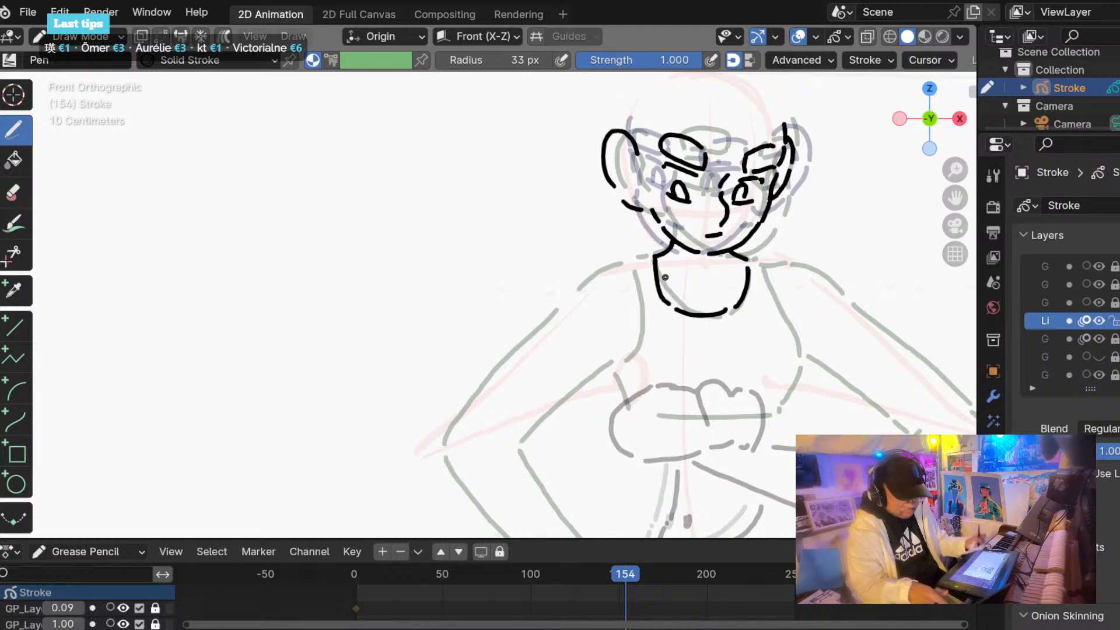
Redraw the raised-leg side of the neckline as a smoother curve joining the neck to the scoop's base.
mouse_move(624, 575)
mouse_down()
mouse_move(604, 569)
mouse_move(634, 566)
mouse_move(594, 568)
mouse_move(630, 572)
mouse_up()
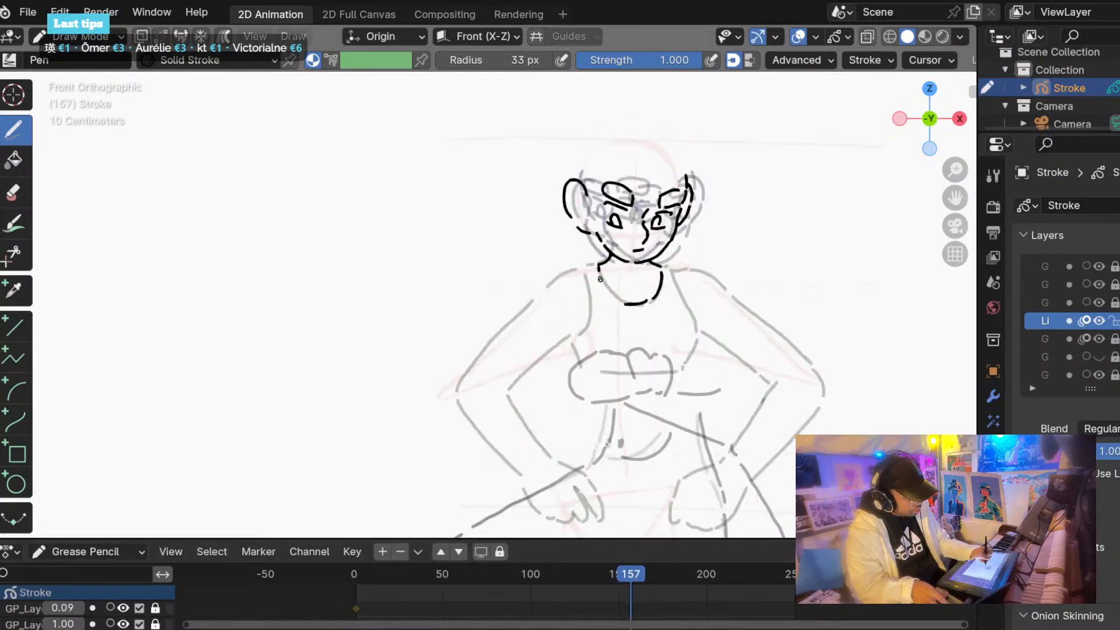
key(ctrl+z)
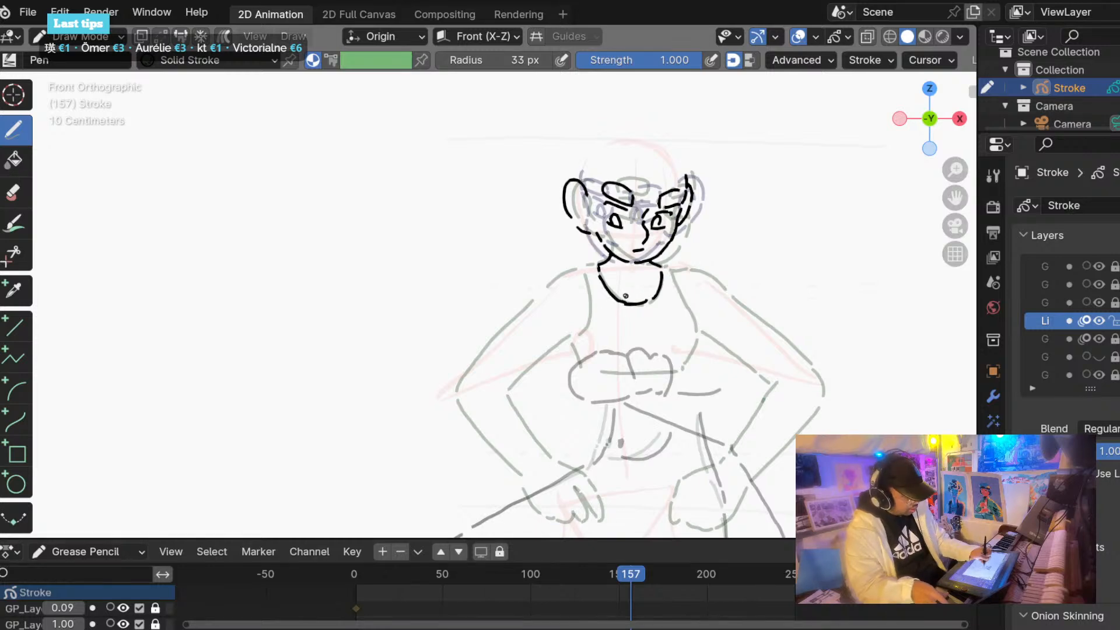
mouse_move(629, 299)
ctrl+mouse_down()
mouse_move(640, 299)
mouse_move(608, 288)
ctrl+mouse_up()
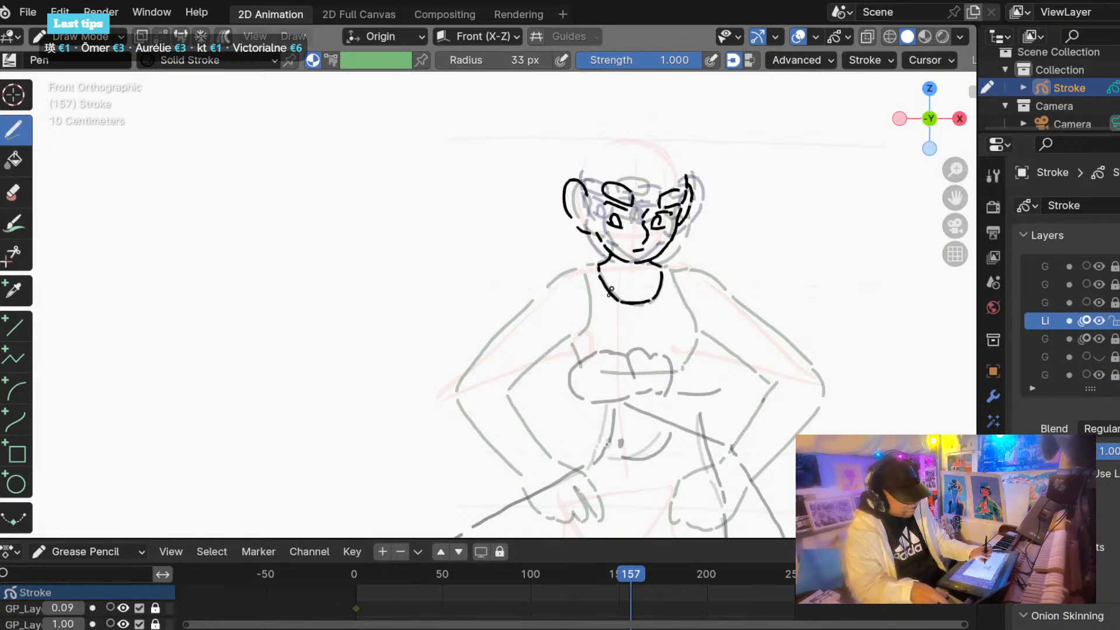
At frame 156, ink the shoulder strap, both side edges and the lower hem of the top over the faded previous pose.
mouse_move(616, 576)
mouse_down()
mouse_move(614, 565)
mouse_move(593, 565)
mouse_move(628, 565)
mouse_up()
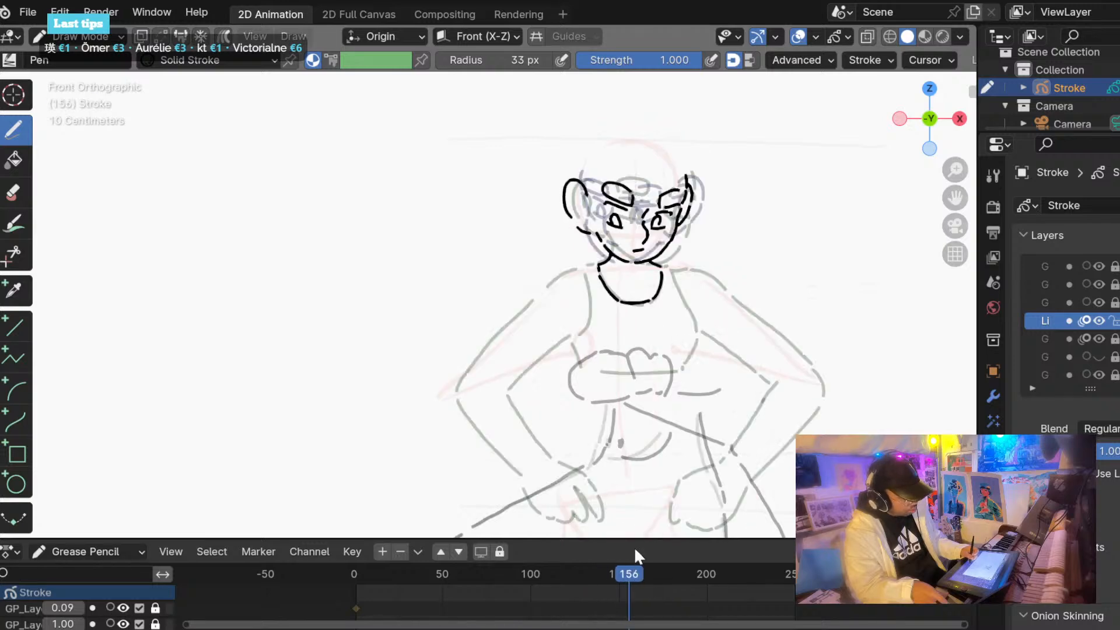
drag(670, 273, 687, 312)
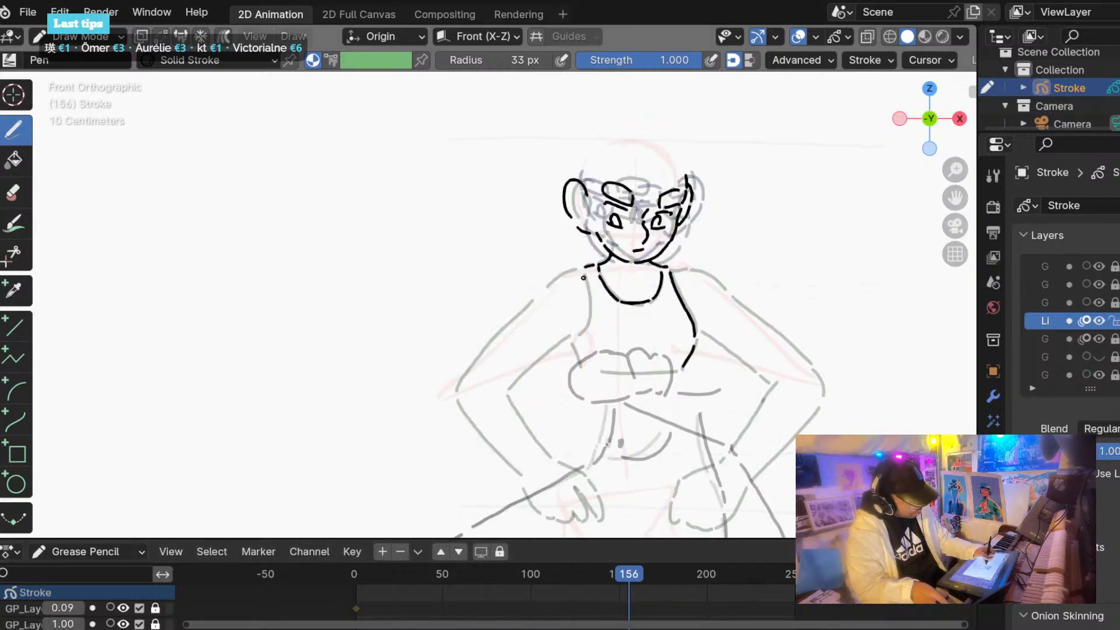
drag(583, 275, 587, 371)
key(ctrl+z)
drag(672, 371, 595, 374)
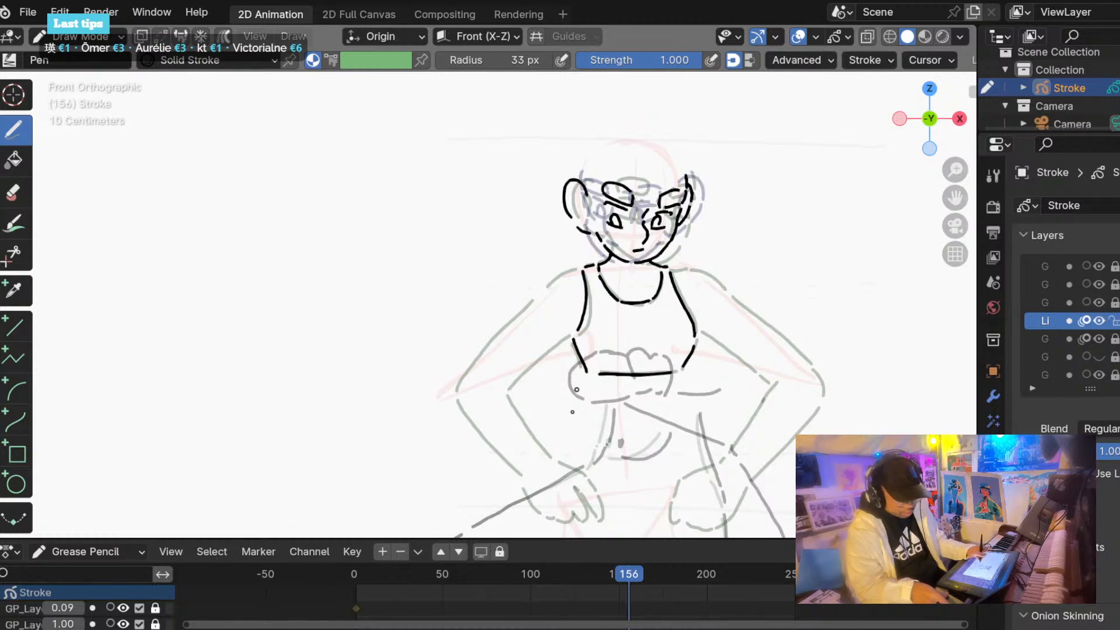
Replay the animation from its early frames, stop at frame 45, and return to the front view.
mouse_move(629, 574)
mouse_down()
mouse_move(603, 566)
mouse_move(634, 565)
mouse_move(599, 564)
mouse_move(642, 564)
mouse_move(621, 565)
mouse_move(636, 575)
mouse_up()
drag(647, 570, 455, 571)
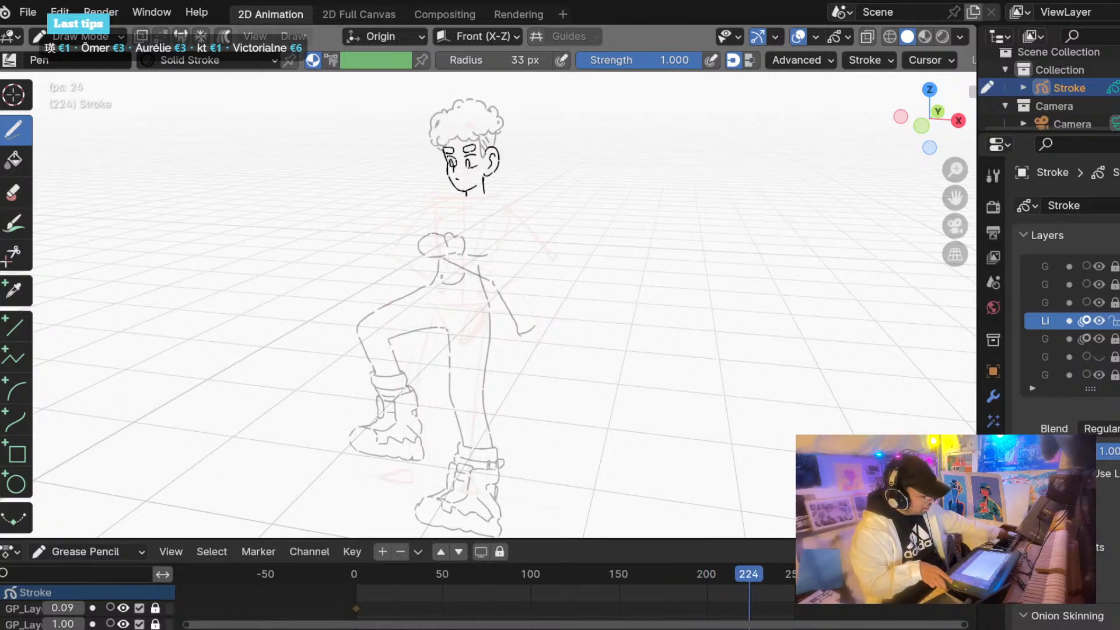
drag(371, 574, 403, 574)
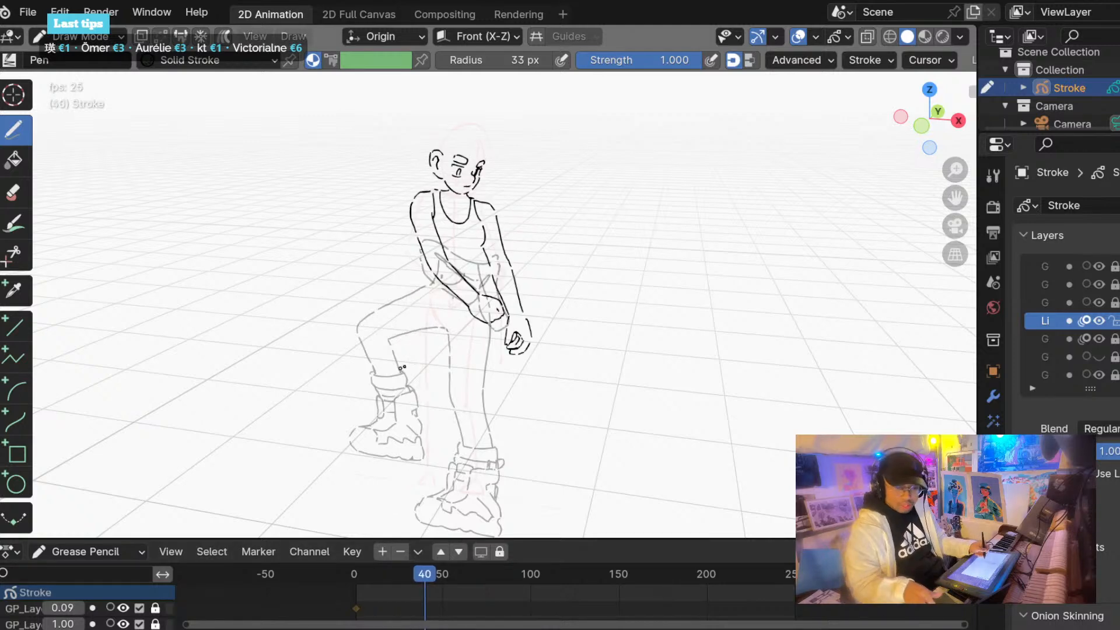
key(space)
middle_drag(423, 390, 399, 432)
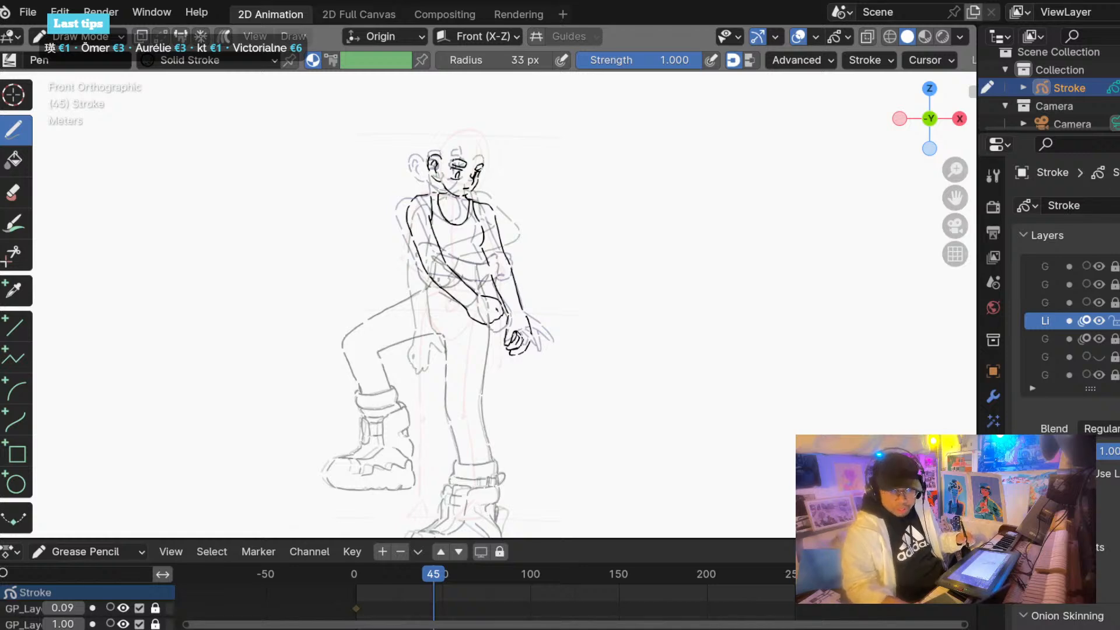
Scrub between frames 197, 102, 185 and 135 to compare the inked poses with the rough sketch.
mouse_move(433, 573)
mouse_down()
mouse_move(418, 571)
mouse_move(696, 572)
mouse_move(712, 561)
mouse_up()
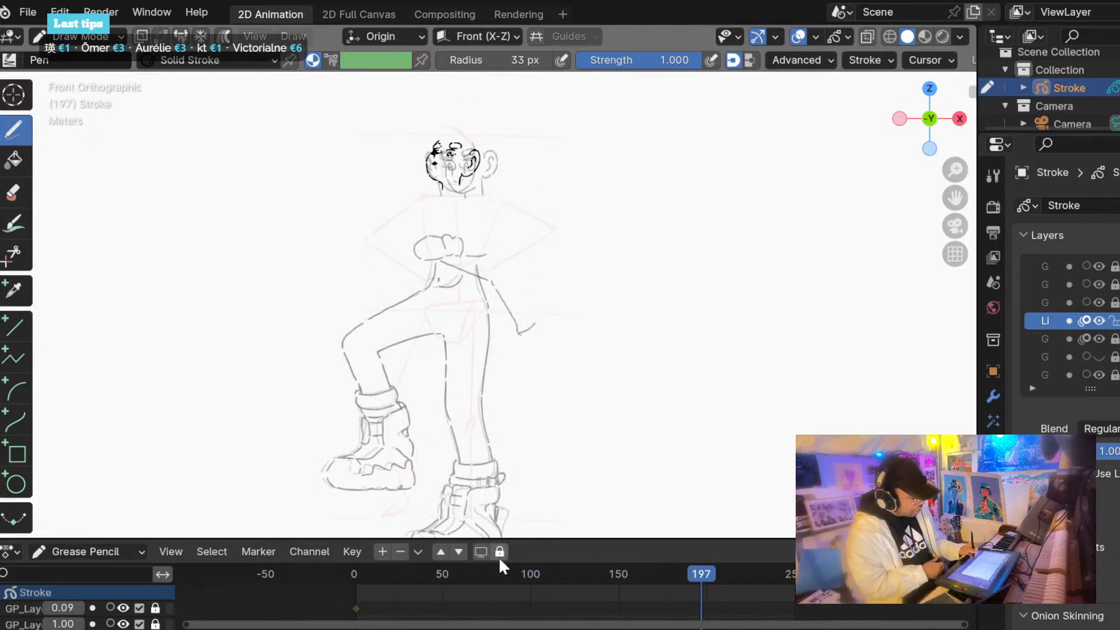
mouse_move(500, 573)
mouse_down()
mouse_move(514, 574)
mouse_move(433, 572)
mouse_move(533, 574)
mouse_up()
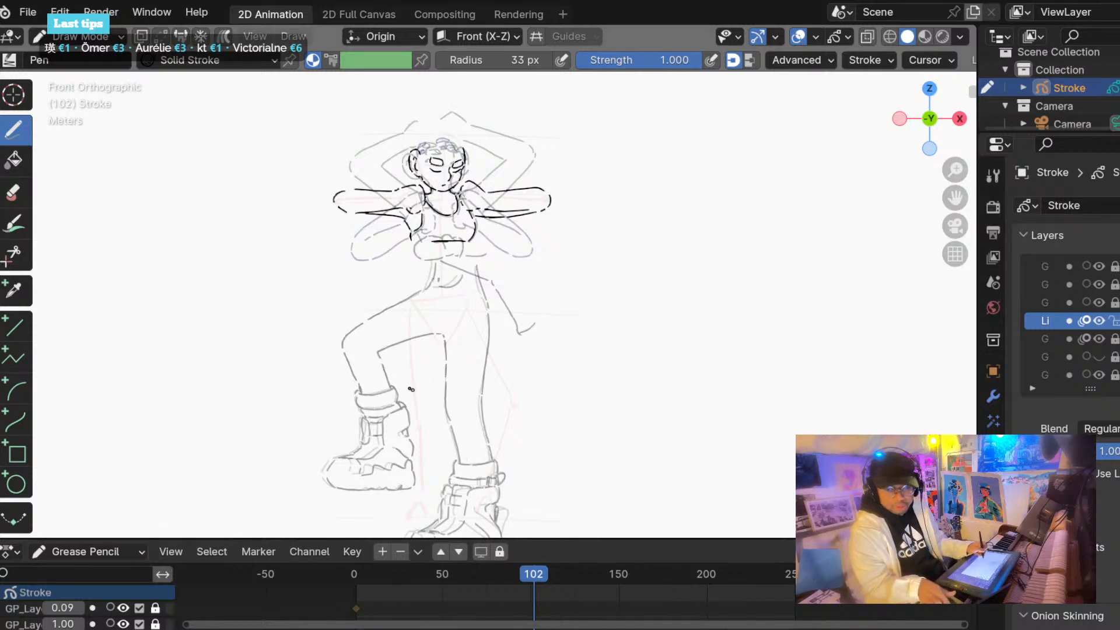
scroll(411, 389, up, 3)
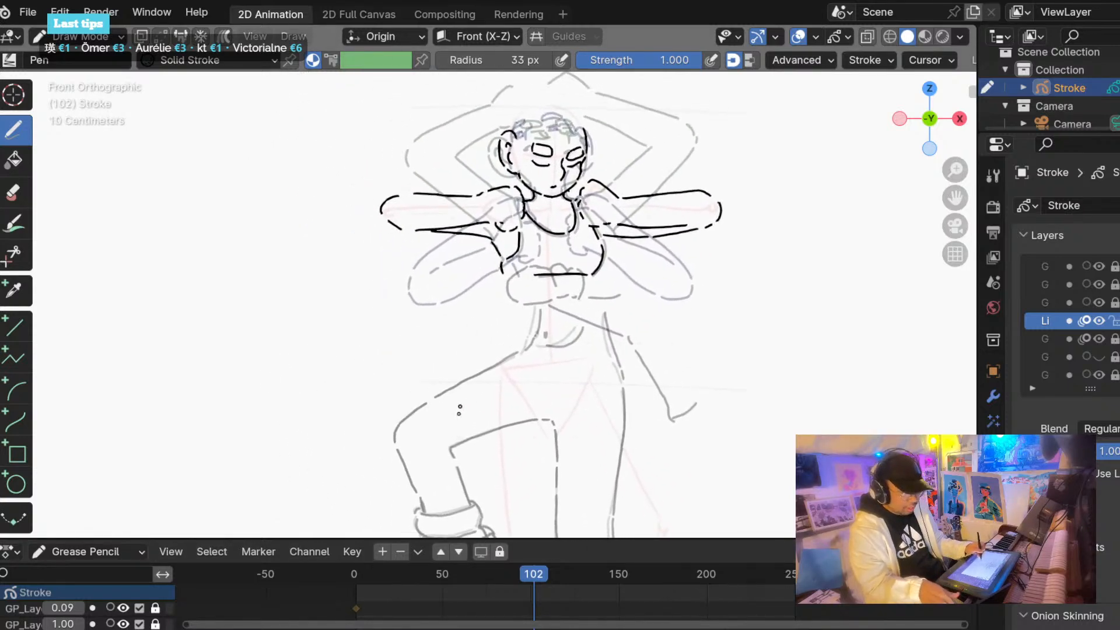
mouse_move(534, 573)
mouse_down()
mouse_move(460, 568)
mouse_move(649, 576)
mouse_move(555, 560)
mouse_move(680, 573)
mouse_up()
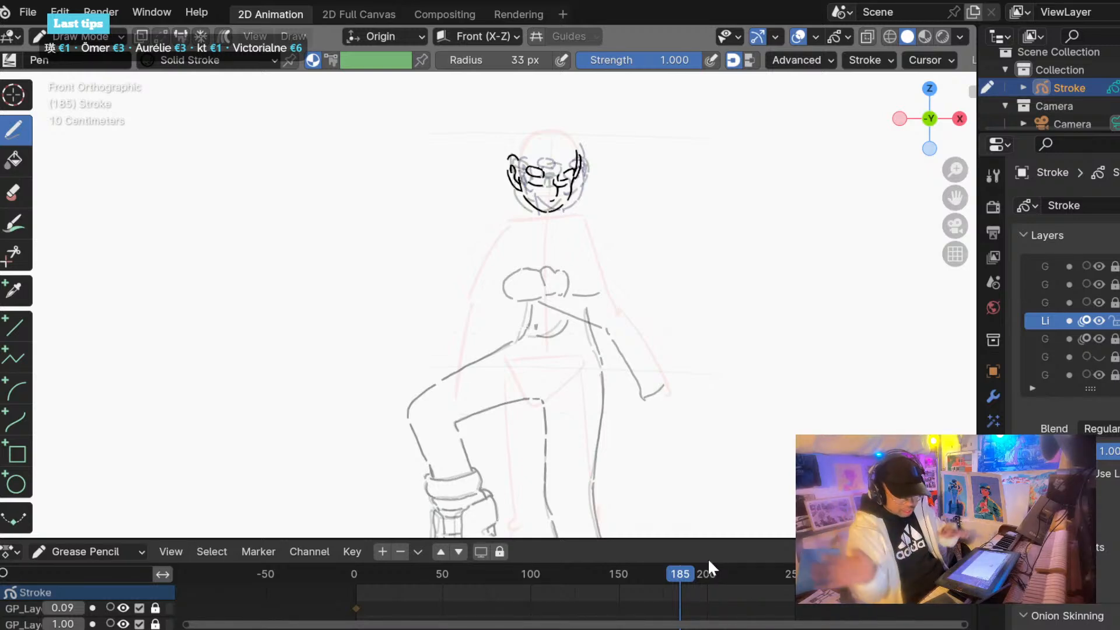
mouse_move(708, 569)
mouse_down()
mouse_move(467, 563)
mouse_move(702, 570)
mouse_move(554, 574)
mouse_move(638, 565)
mouse_move(579, 574)
mouse_move(607, 575)
mouse_move(564, 562)
mouse_move(592, 571)
mouse_up()
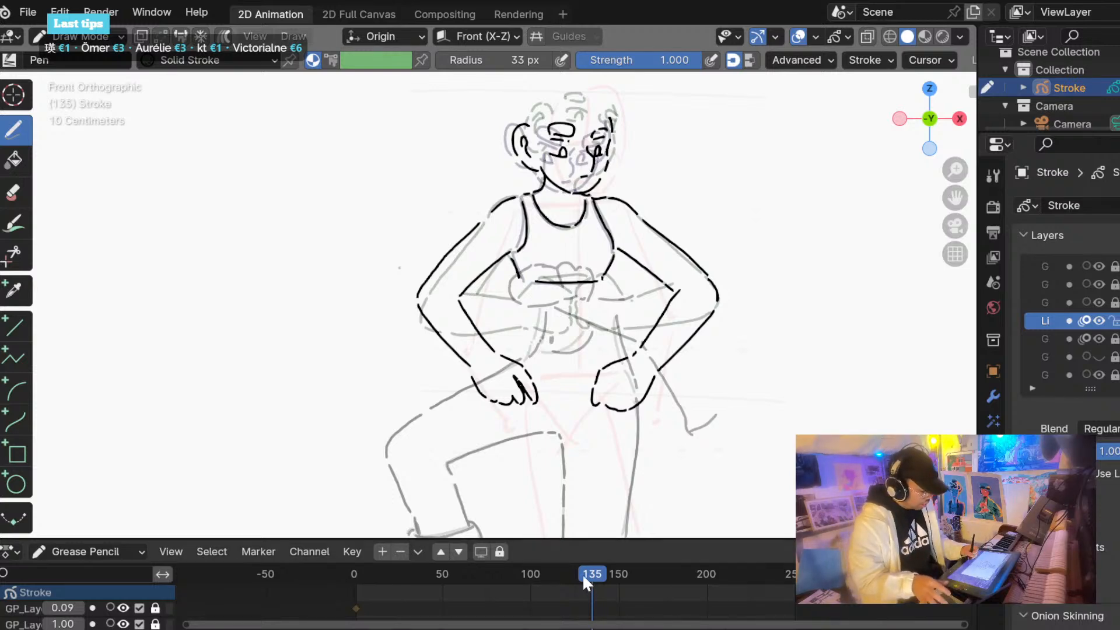
Examine the head and body poses between frames 158 and 171, and return to frame 155 with the upper body in view.
mouse_move(582, 573)
mouse_down()
mouse_move(574, 563)
mouse_move(639, 560)
mouse_move(443, 583)
mouse_move(639, 587)
mouse_up()
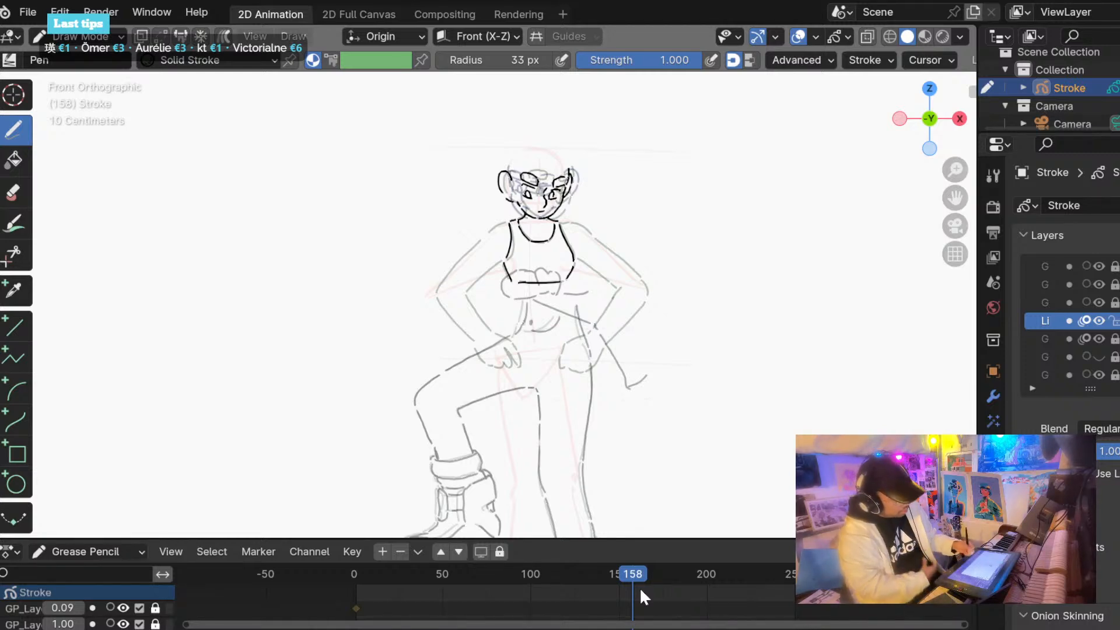
mouse_move(632, 573)
mouse_down()
mouse_move(598, 571)
mouse_move(663, 571)
mouse_move(518, 568)
mouse_move(665, 563)
mouse_up()
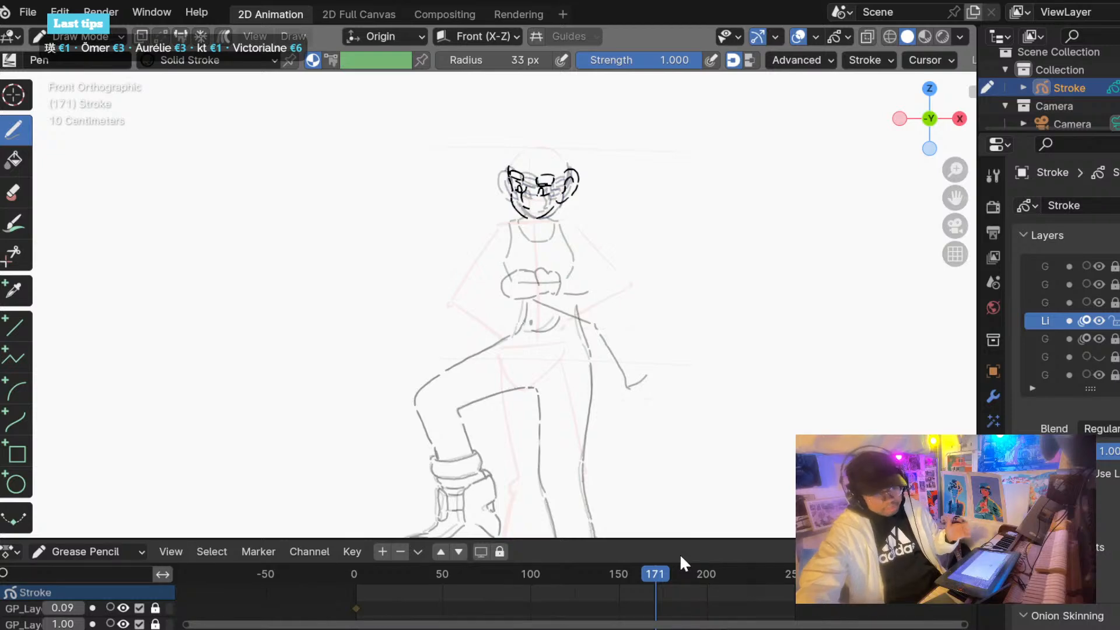
mouse_move(680, 554)
mouse_down()
mouse_move(641, 568)
mouse_move(582, 561)
mouse_move(646, 558)
mouse_move(652, 575)
mouse_move(618, 560)
mouse_move(646, 556)
mouse_up()
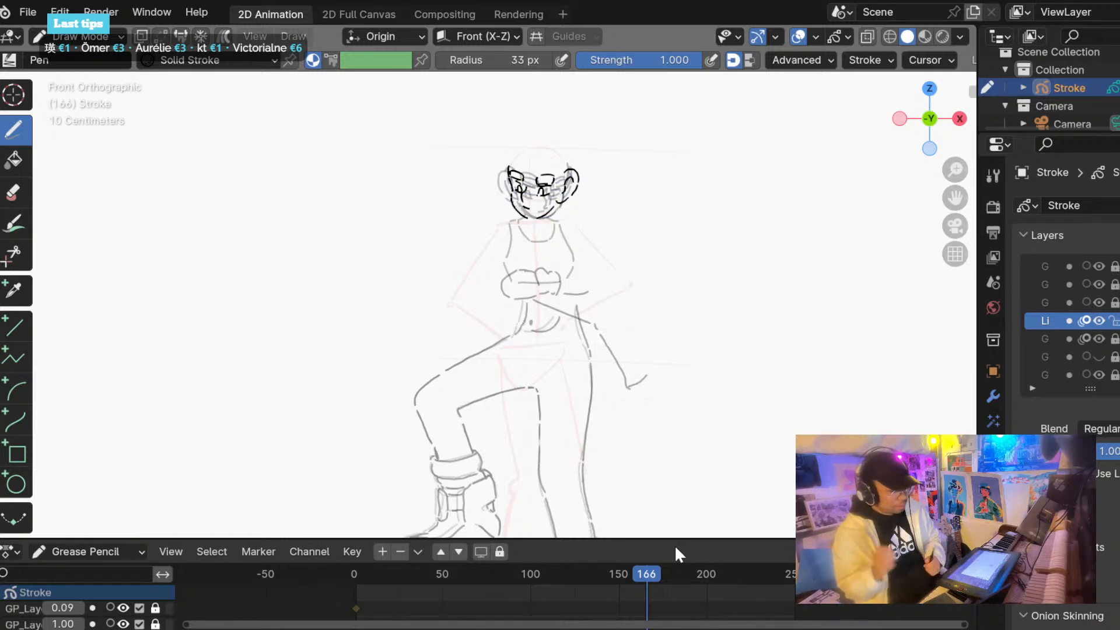
mouse_move(644, 572)
mouse_down()
mouse_move(518, 568)
mouse_move(628, 562)
mouse_up()
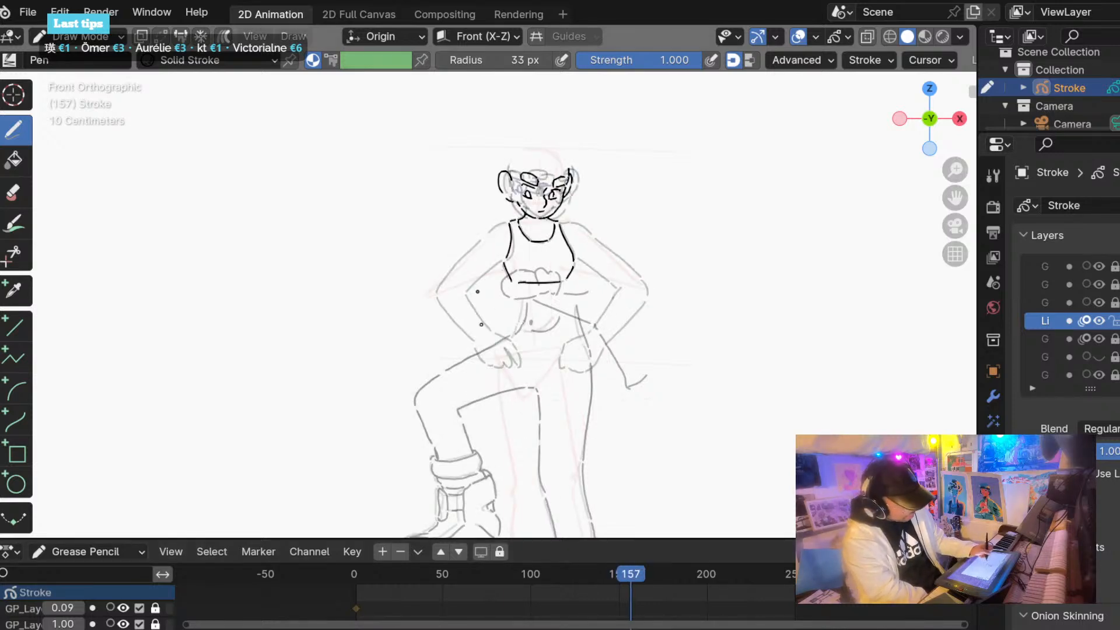
mouse_move(623, 574)
mouse_down()
mouse_move(613, 572)
mouse_move(627, 573)
mouse_up()
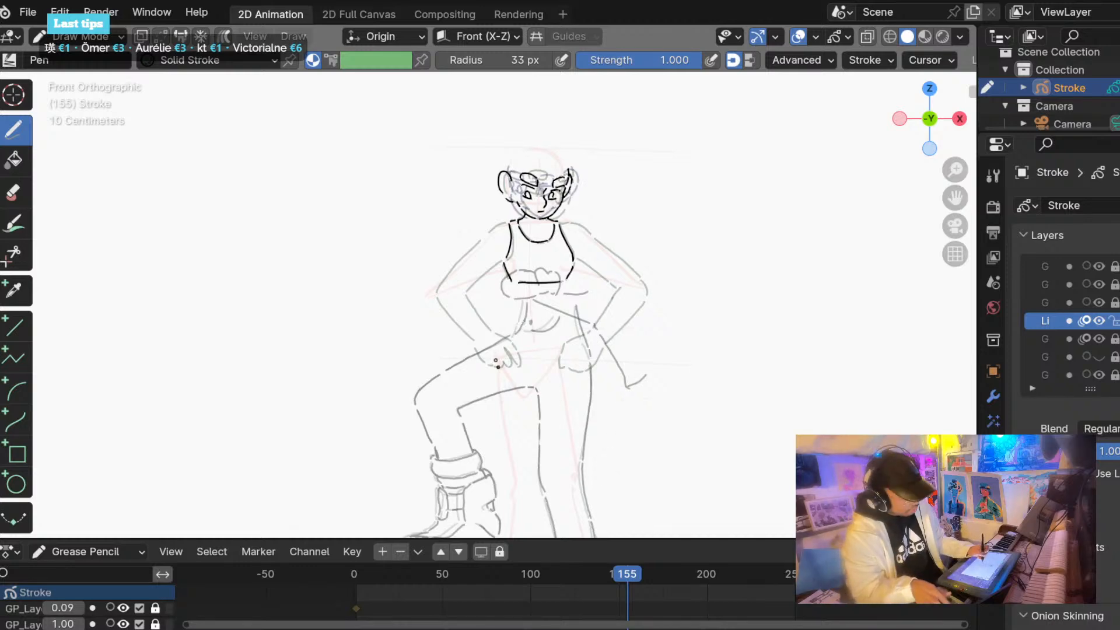
scroll(495, 357, up, 2)
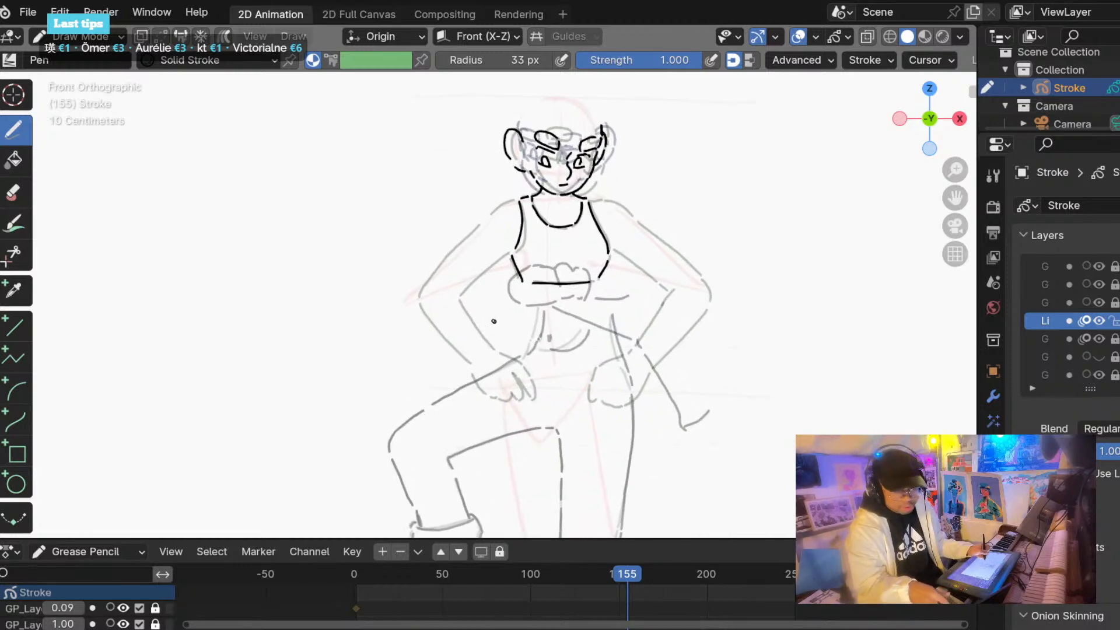
scroll(490, 324, down, 2)
shift+middle_drag(437, 338, 492, 348)
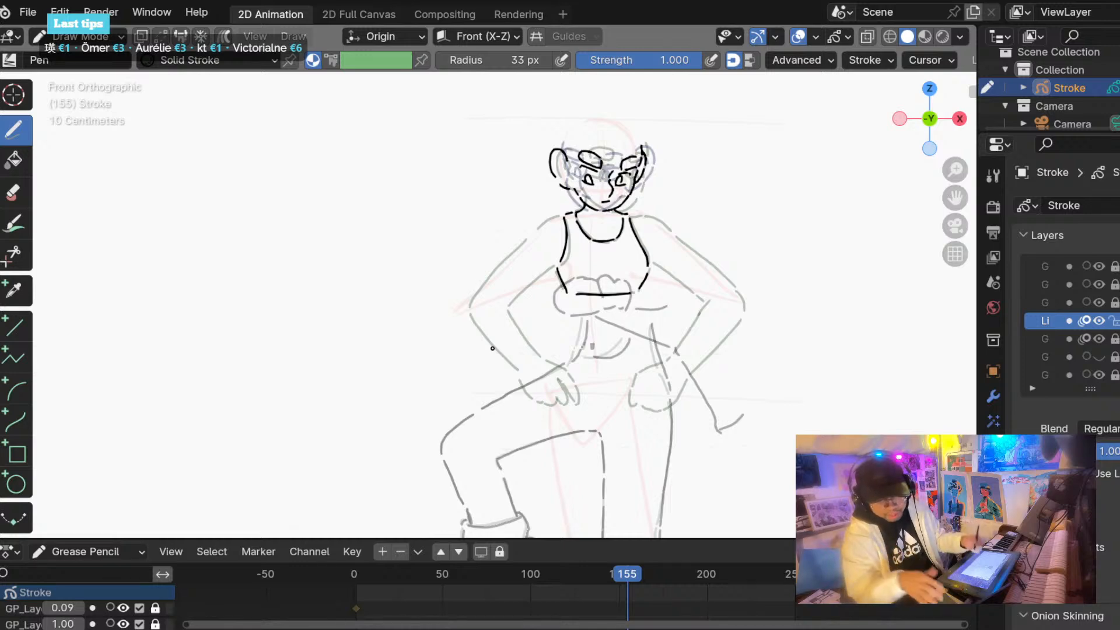
scroll(647, 274, down, 2)
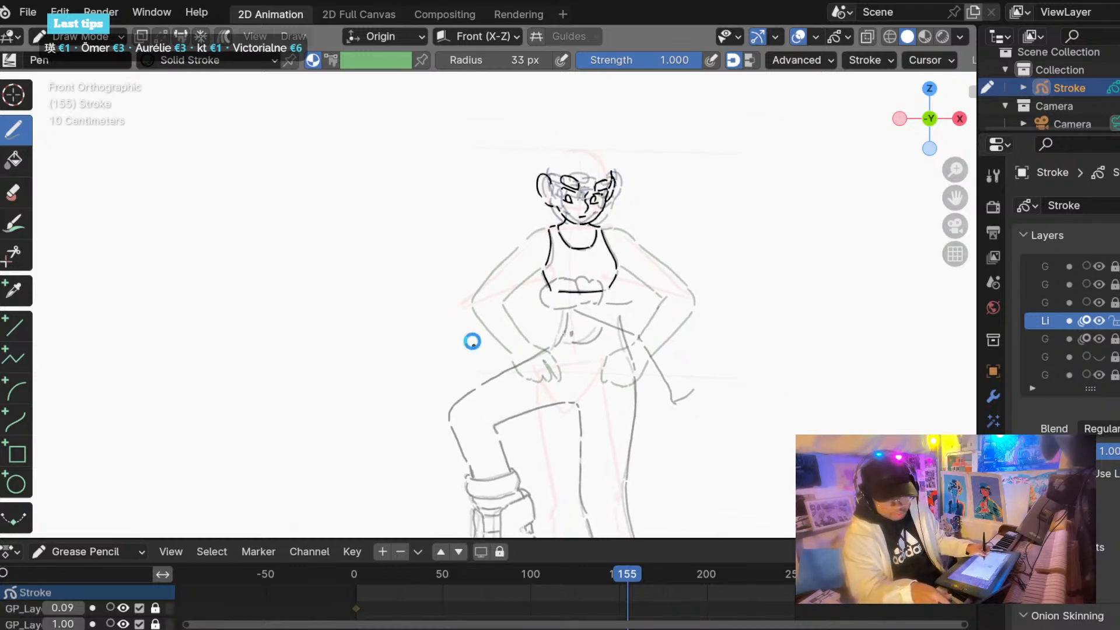
Ink the top of the character's left shoulder and the outer line of the upper arm down to the elbow.
shift+middle_drag(444, 294, 523, 272)
mouse_move(613, 564)
mouse_down()
mouse_move(430, 554)
mouse_move(656, 550)
mouse_move(600, 555)
mouse_move(635, 557)
mouse_up()
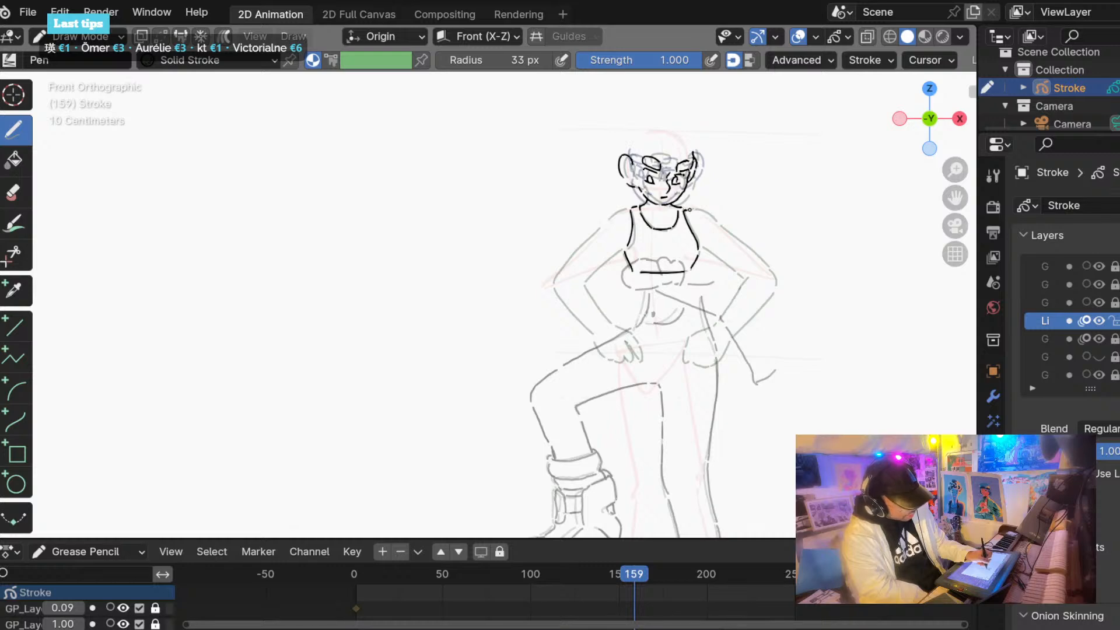
drag(689, 209, 717, 229)
key(ctrl+z)
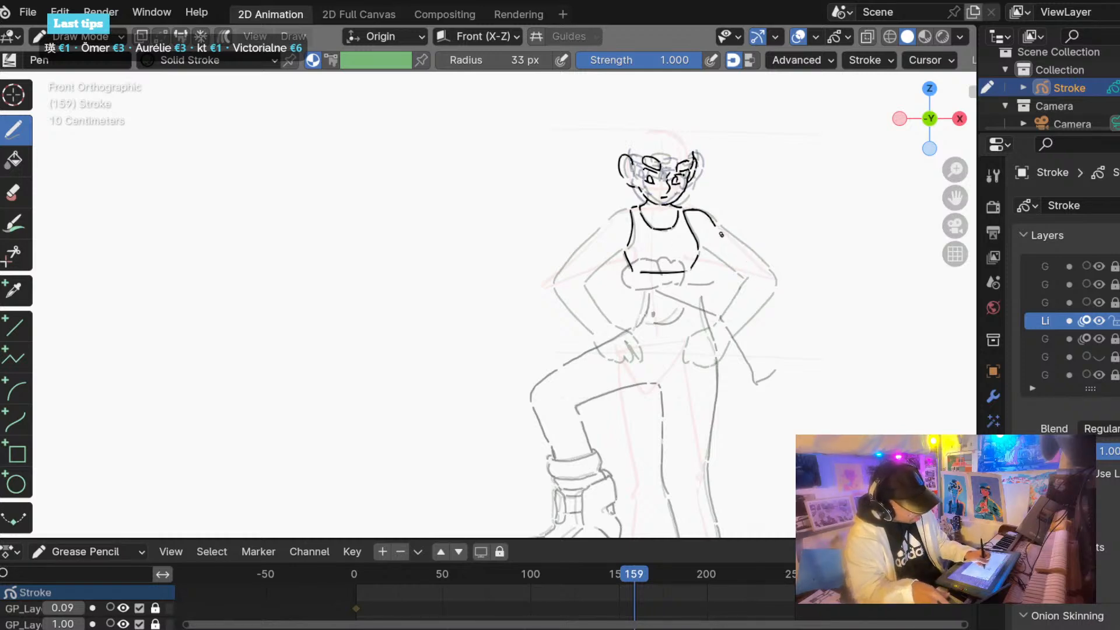
drag(716, 229, 771, 269)
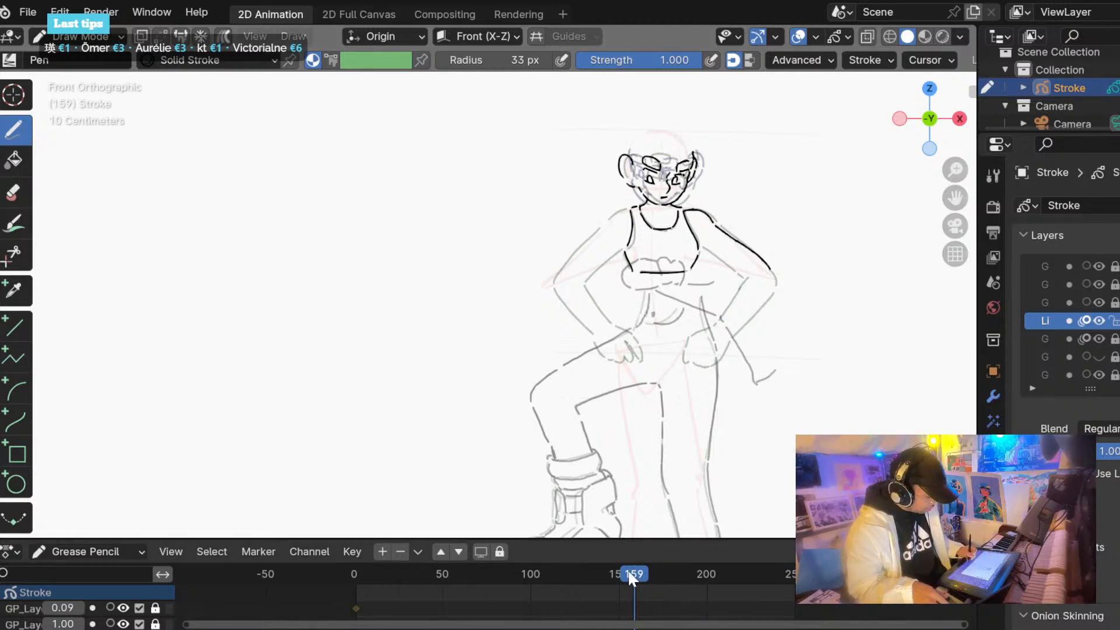
mouse_move(627, 569)
mouse_down()
mouse_move(611, 570)
mouse_move(632, 572)
mouse_up()
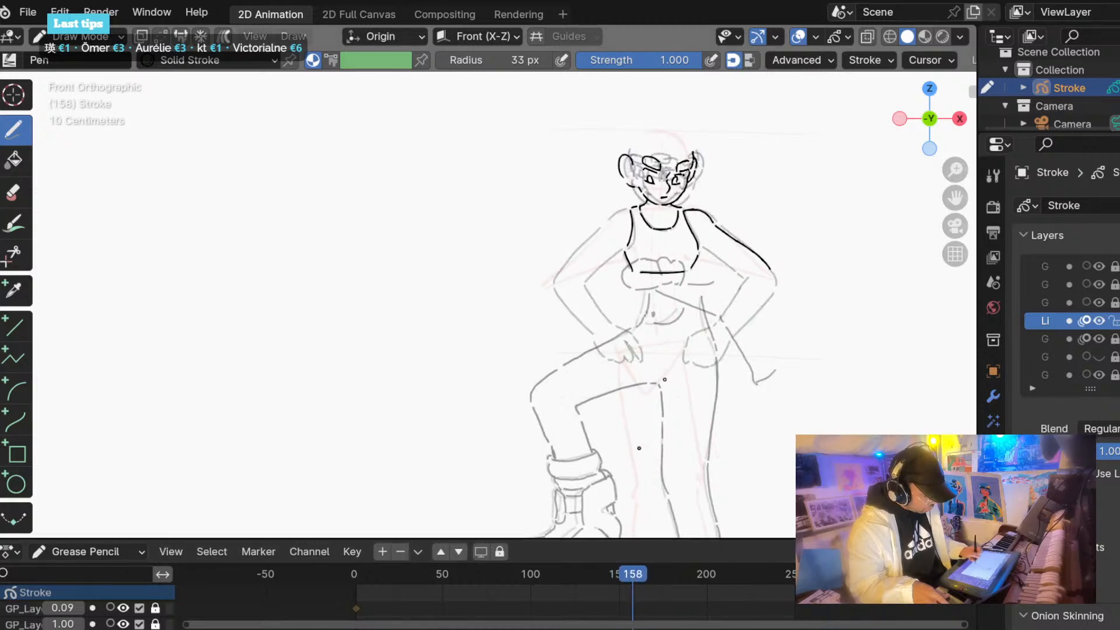
key(ctrl+z)
drag(716, 227, 770, 269)
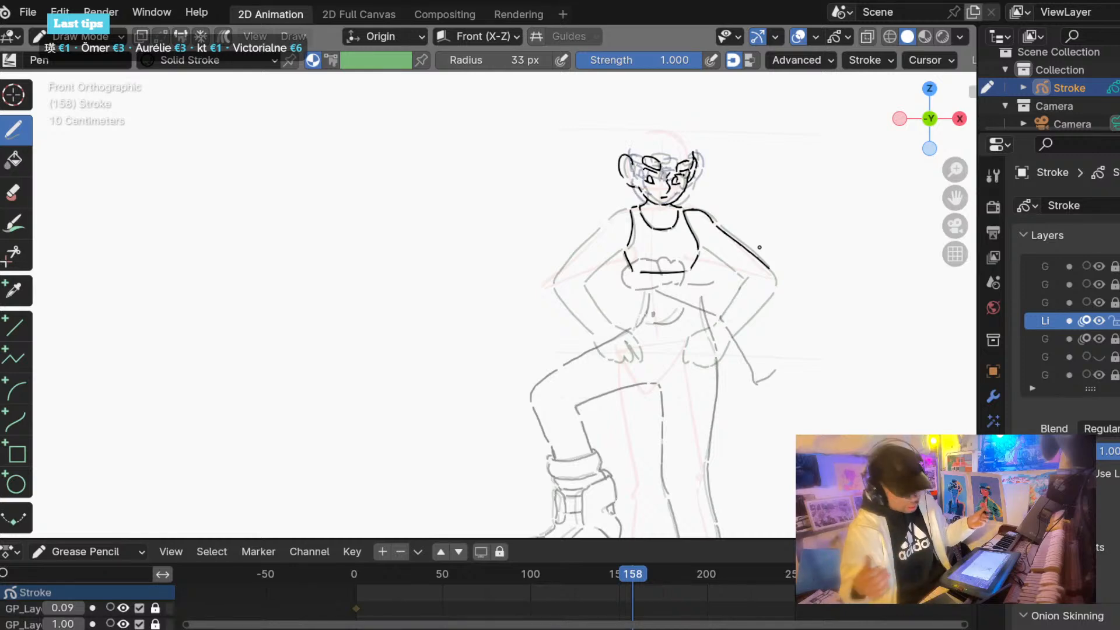
At frame 155, ink the upper edge of the left forearm running from the elbow toward the chest.
mouse_move(633, 574)
mouse_down()
mouse_move(611, 577)
mouse_move(627, 574)
mouse_up()
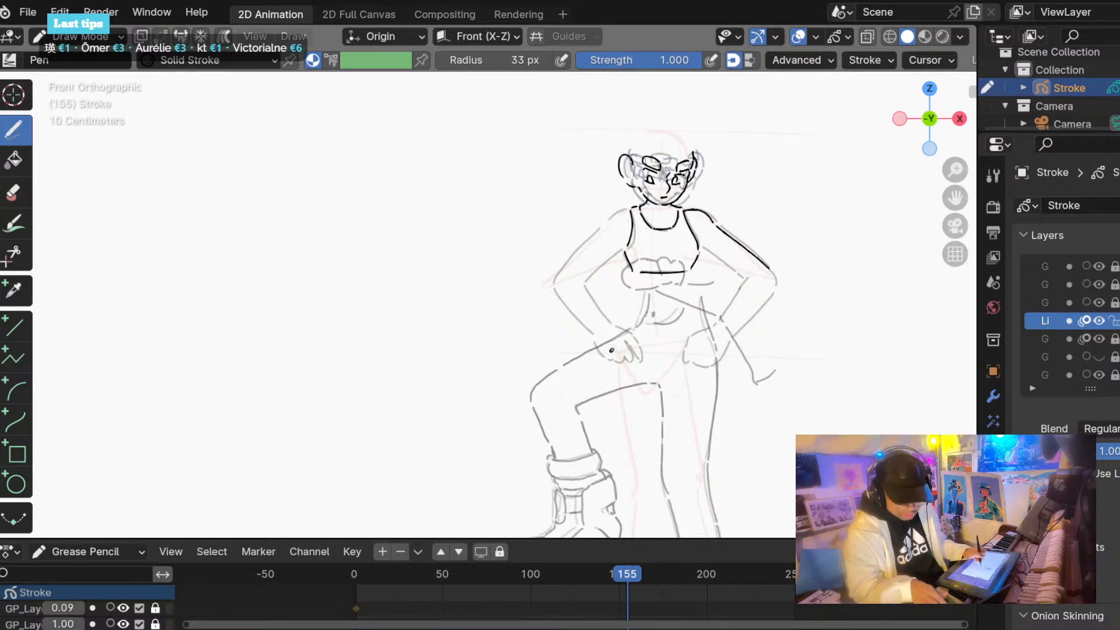
scroll(613, 348, up, 2)
shift+middle_drag(602, 290, 544, 360)
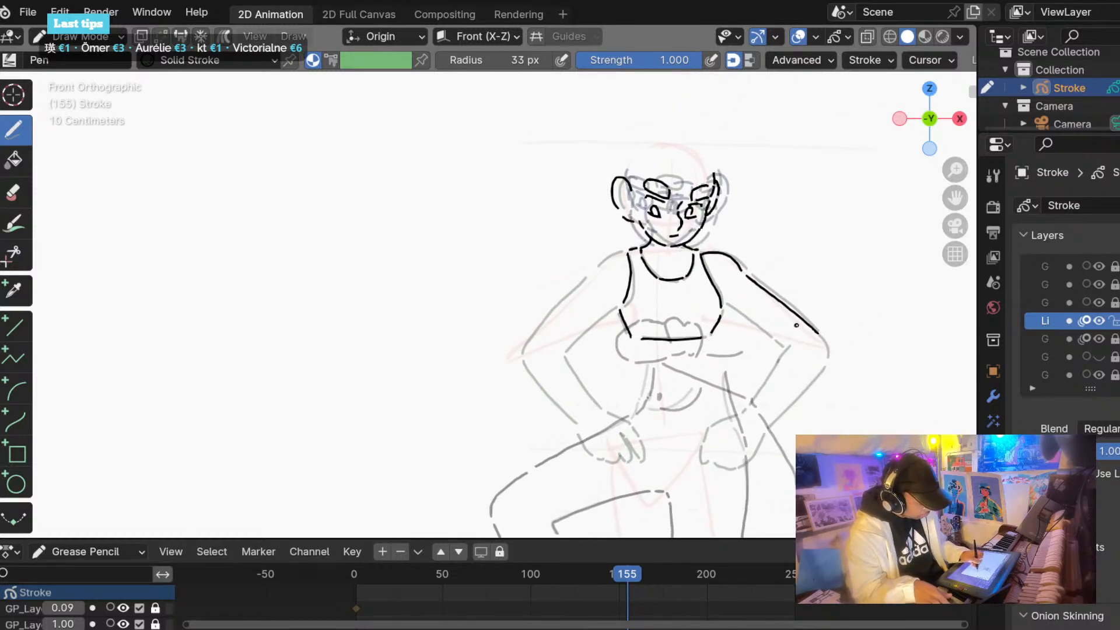
key(ctrl+z)
mouse_move(740, 322)
mouse_down()
mouse_move(800, 325)
mouse_move(720, 318)
mouse_up()
key(ctrl+z)
drag(799, 326, 720, 308)
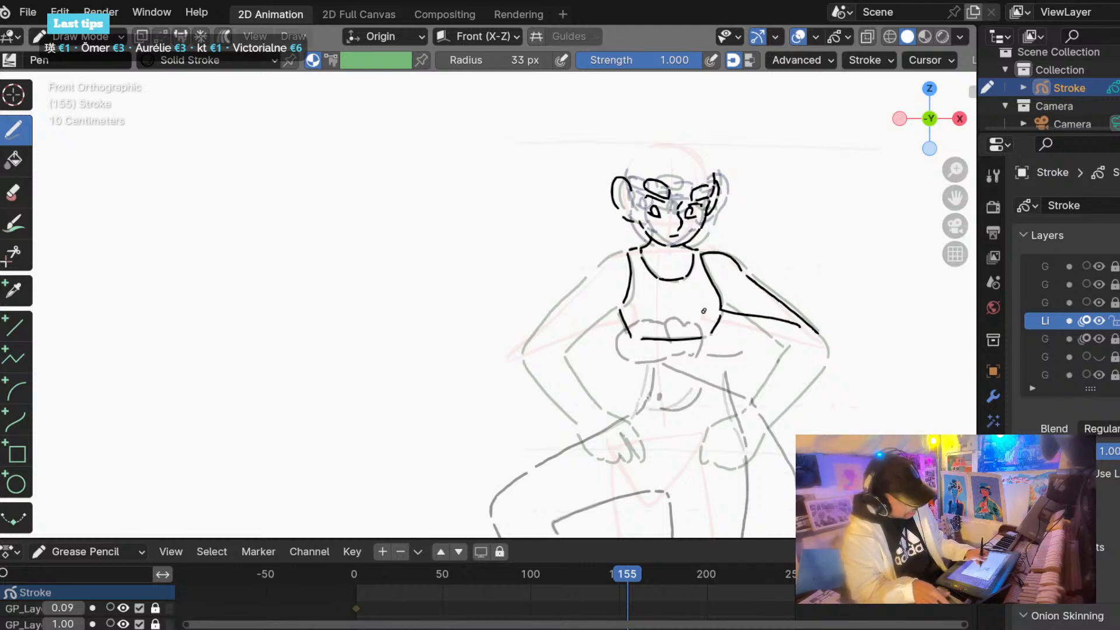
drag(715, 308, 705, 309)
key(ctrl+z)
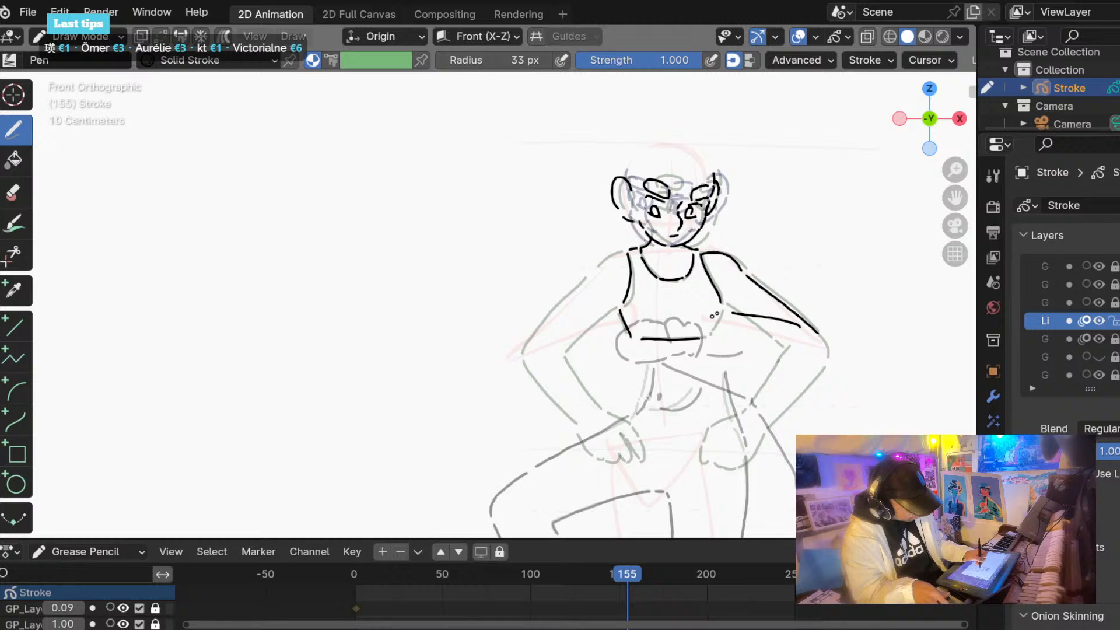
Ink the left fist in front of the chest and join it to the upper edge of the forearm.
mouse_move(723, 310)
mouse_down()
mouse_move(706, 303)
mouse_move(690, 317)
mouse_move(697, 305)
mouse_move(694, 327)
mouse_up()
key(ctrl+z)
key(ctrl+z)
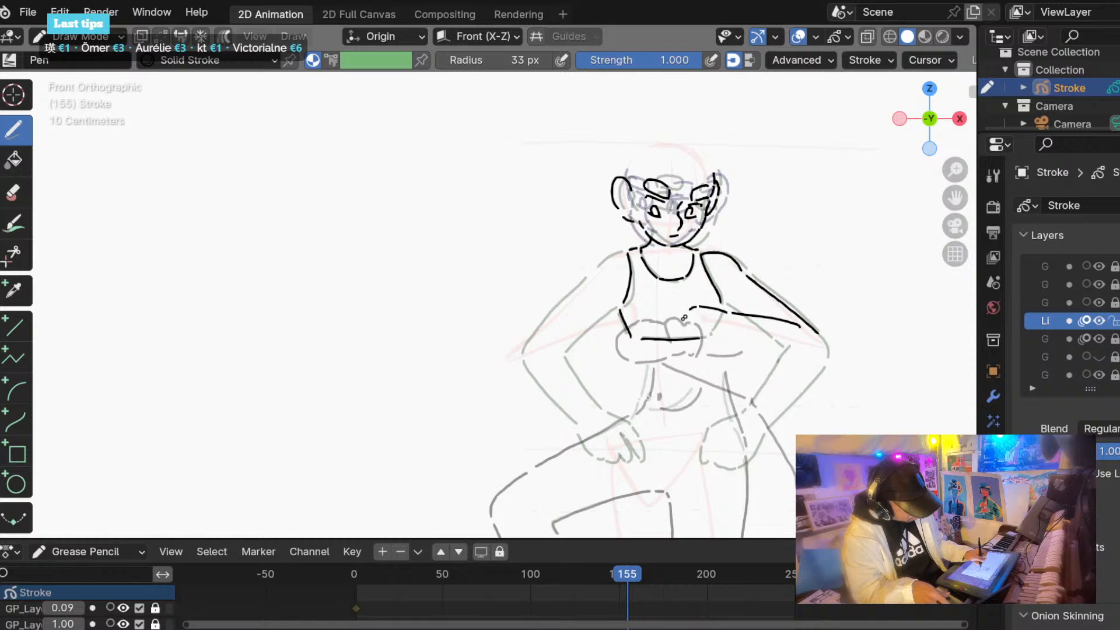
drag(693, 314, 695, 353)
mouse_move(737, 312)
mouse_down()
mouse_move(709, 309)
mouse_move(800, 327)
mouse_up()
key(ctrl+z)
ctrl+click(795, 325)
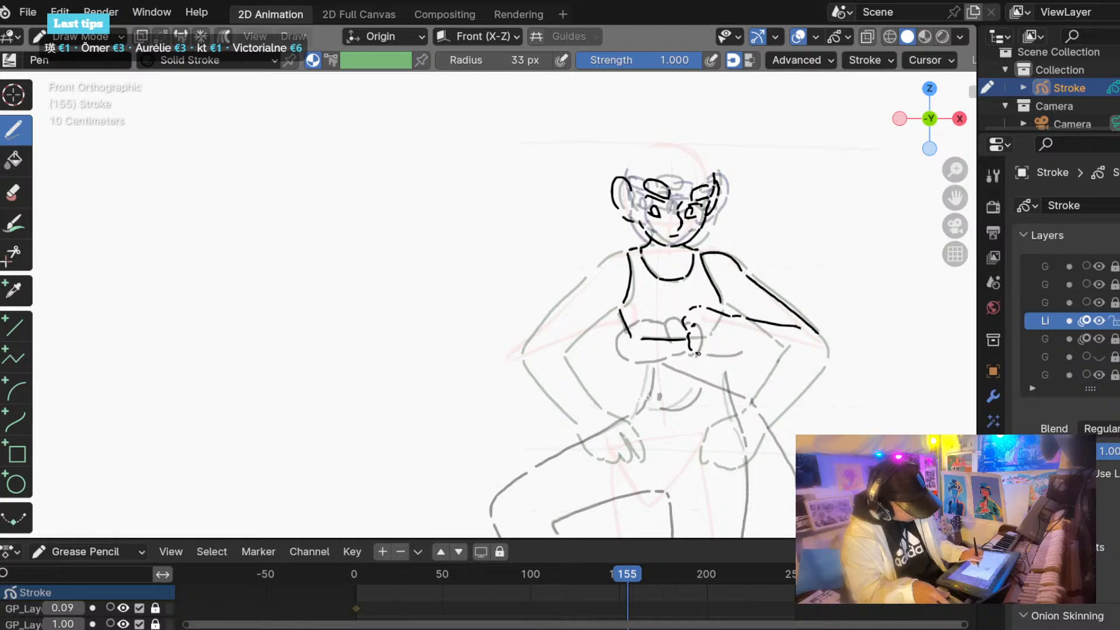
Ink the underside of the left forearm from the fist to the elbow, redoing the line until it fits.
drag(697, 352, 811, 361)
key(ctrl+z)
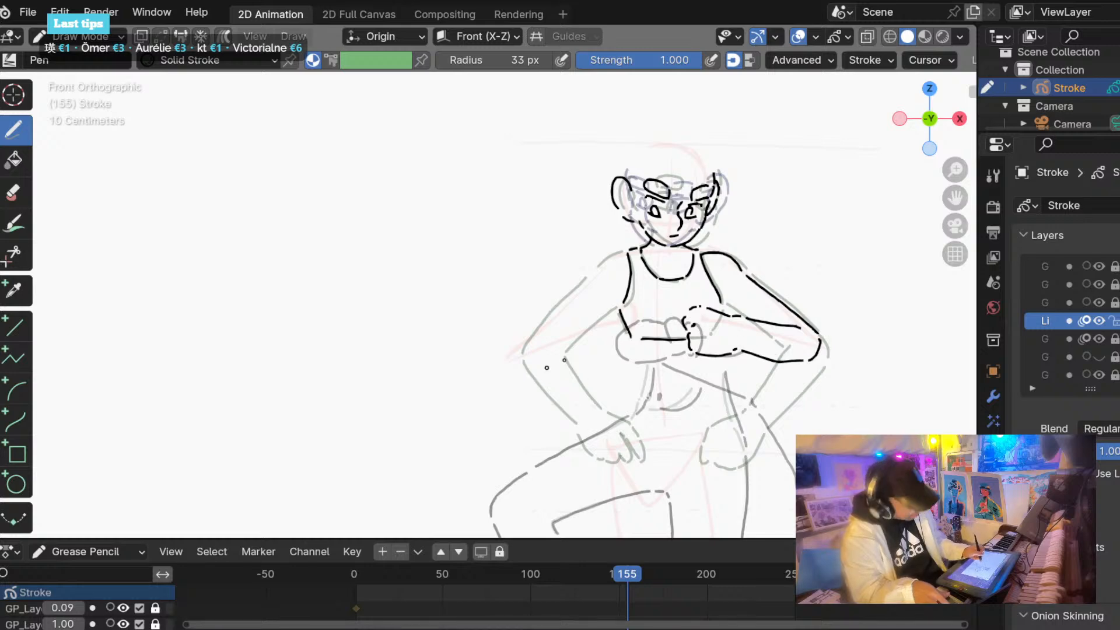
ctrl+drag(734, 351, 784, 357)
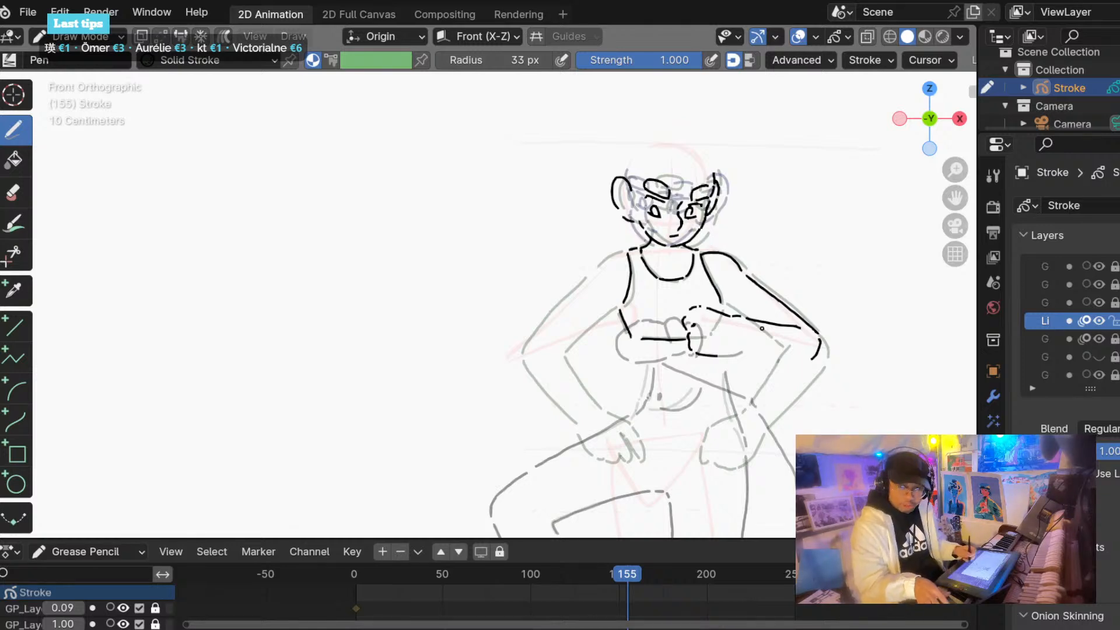
mouse_move(734, 325)
ctrl+mouse_down()
mouse_move(781, 331)
mouse_move(793, 314)
mouse_move(817, 350)
mouse_move(740, 335)
mouse_move(738, 320)
mouse_move(799, 324)
ctrl+mouse_up()
key(ctrl+z)
key(ctrl+z)
drag(723, 354, 819, 356)
key(ctrl+z)
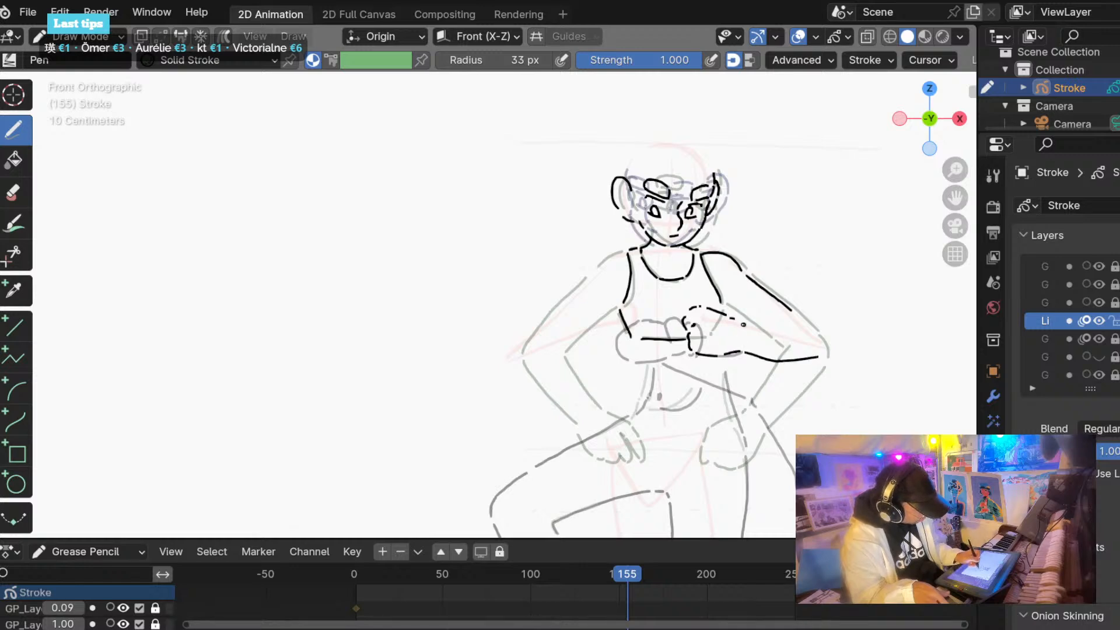
Redraw the left forearm's upper edge and round off the elbow where it meets the underside.
mouse_move(737, 320)
mouse_down()
mouse_move(802, 325)
mouse_move(827, 357)
mouse_up()
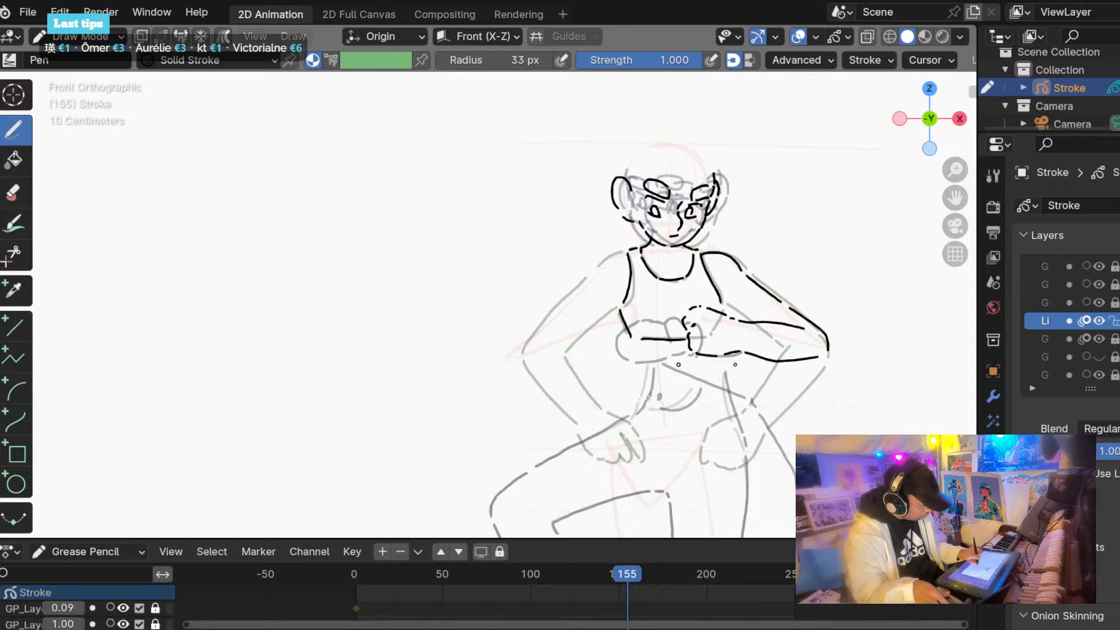
key(ctrl+z)
drag(760, 361, 827, 353)
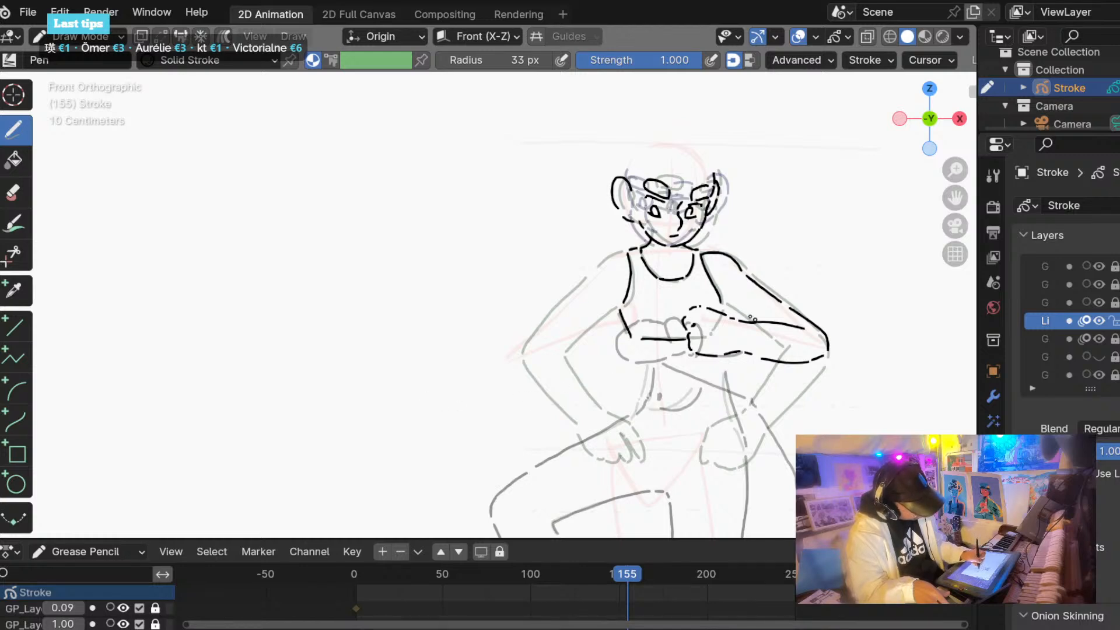
drag(733, 318, 795, 326)
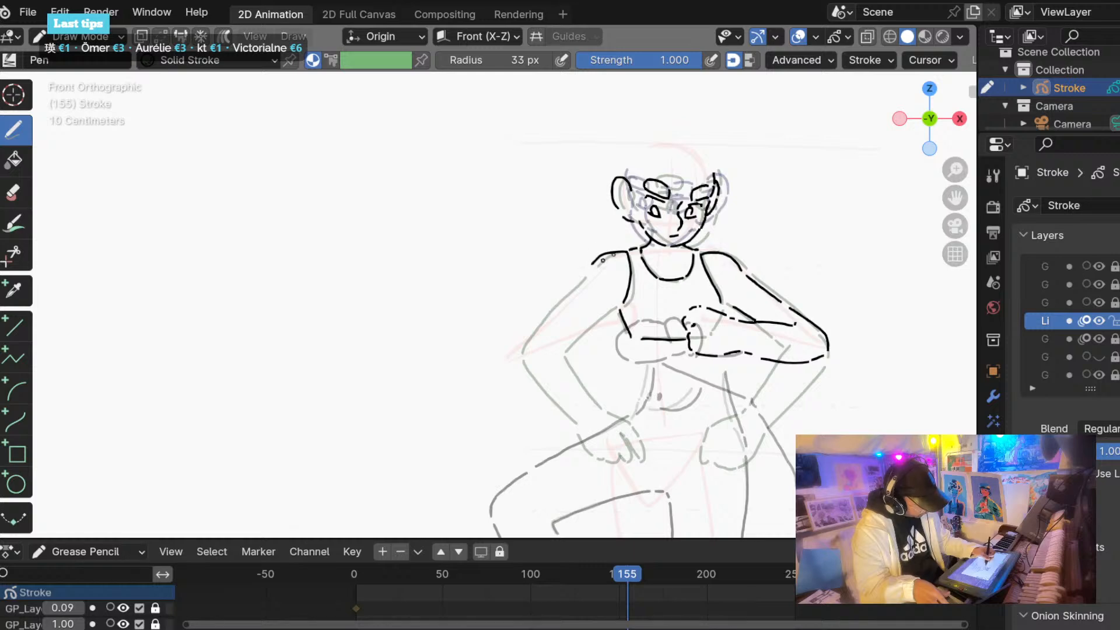
Ink the outer line of the character's right upper arm from the shoulder to the bent elbow.
drag(590, 265, 543, 296)
key(ctrl+z)
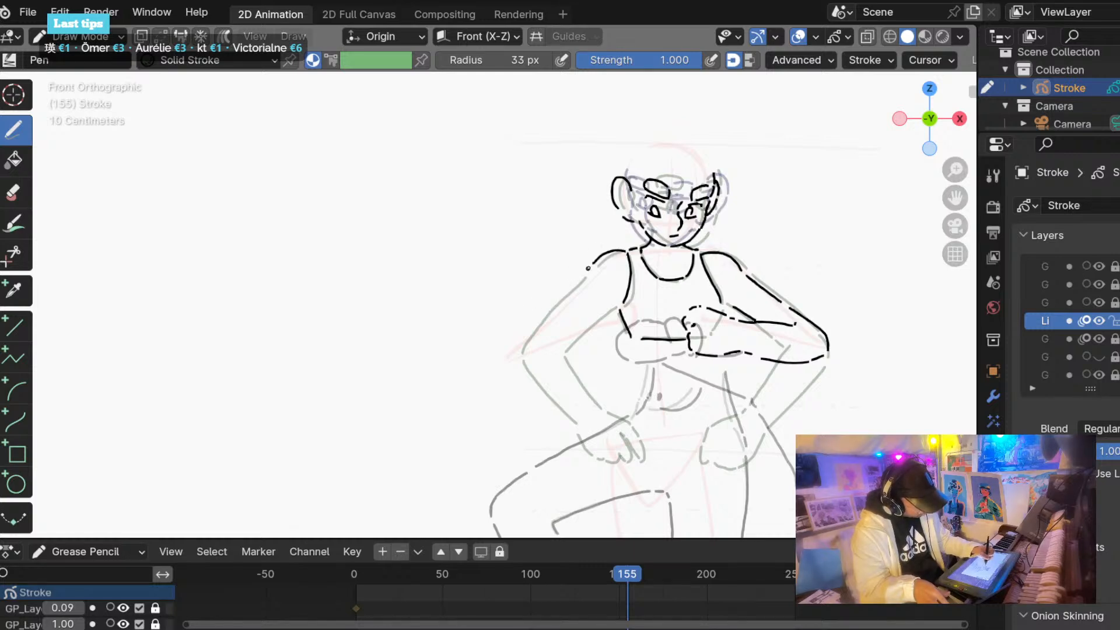
drag(590, 267, 510, 324)
key(ctrl+z)
mouse_move(588, 269)
mouse_down()
mouse_move(522, 314)
mouse_move(523, 341)
mouse_up()
Ink the right fist with its curled fingers in front of the chest, over the top's lower hem.
mouse_move(620, 322)
ctrl+mouse_down()
mouse_move(662, 345)
mouse_move(630, 320)
mouse_move(641, 305)
mouse_move(654, 330)
mouse_move(633, 319)
mouse_move(653, 332)
ctrl+mouse_up()
key(ctrl+z)
key(ctrl+z)
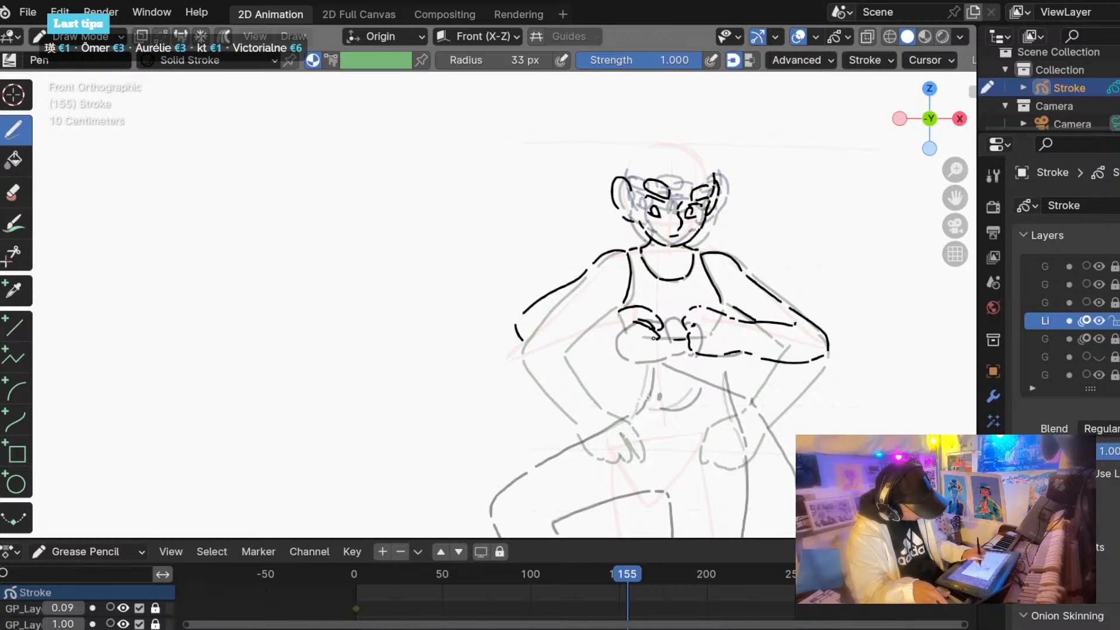
mouse_move(654, 338)
mouse_down()
mouse_move(636, 335)
mouse_move(653, 348)
mouse_move(630, 356)
mouse_up()
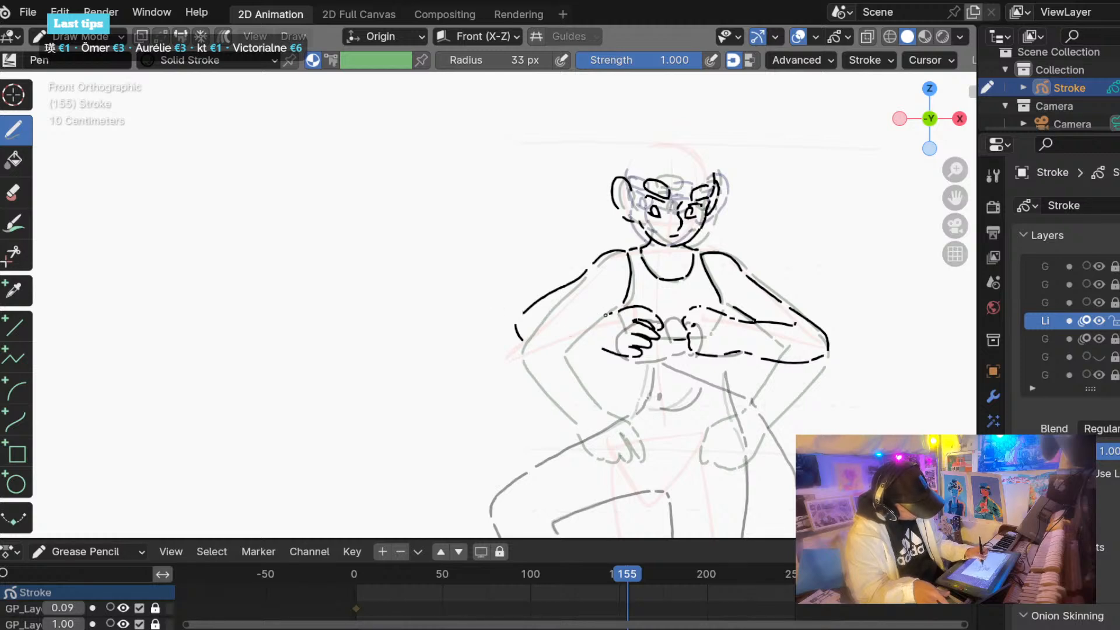
Ink the upper and lower edges of the right forearm between the fist and the elbow.
drag(612, 313, 551, 313)
key(ctrl+z)
key(ctrl+z)
key(ctrl+z)
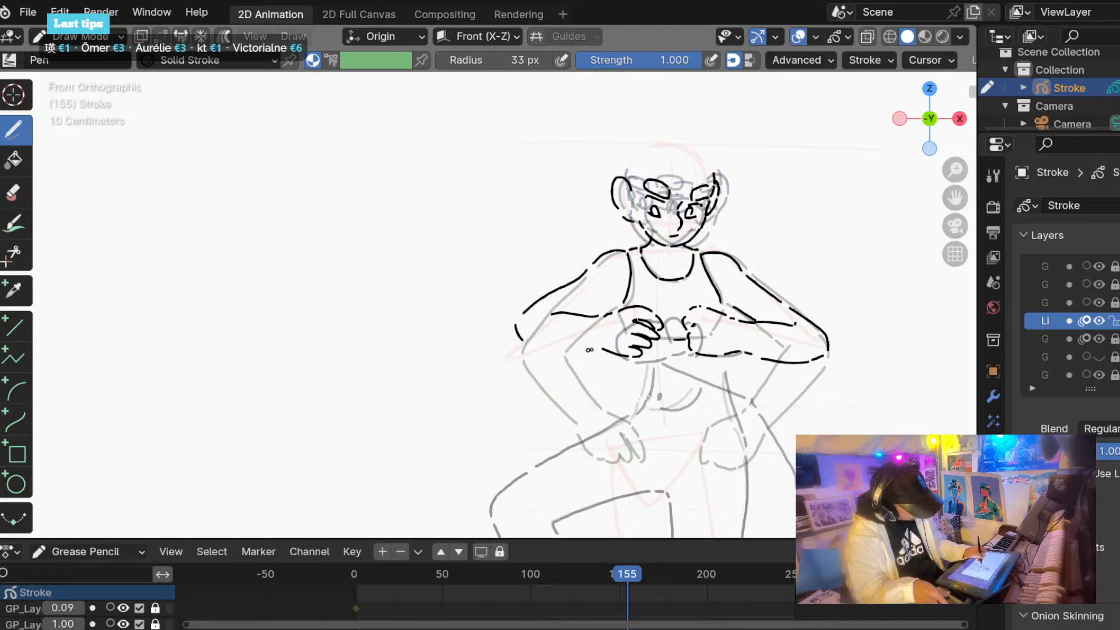
drag(601, 348, 529, 346)
key(ctrl+z)
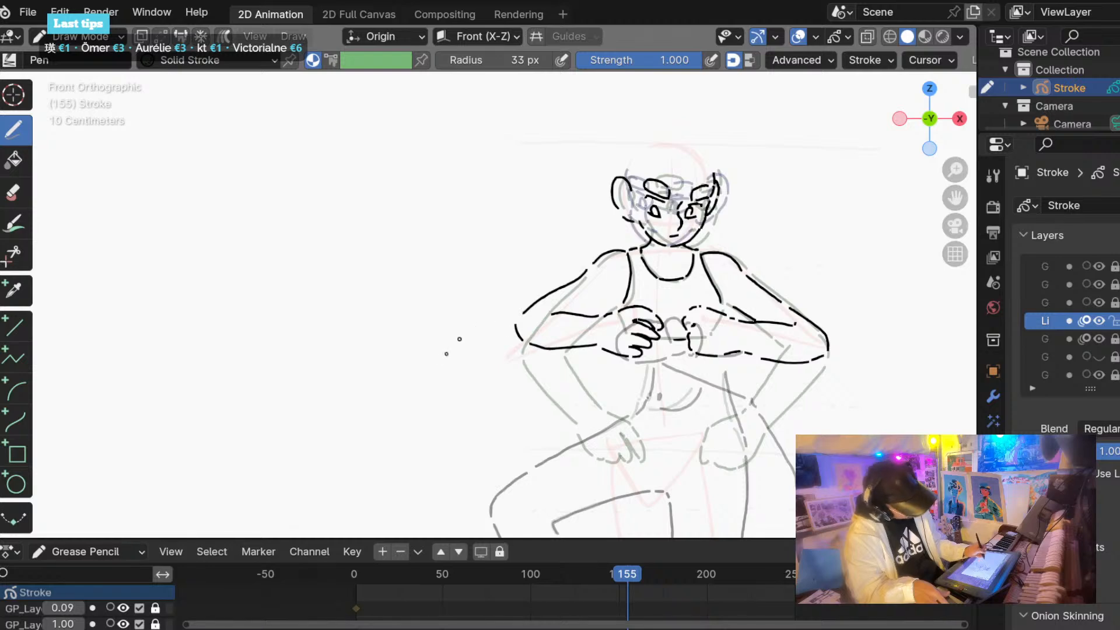
Compare the inked fists-together pose at frame 154 with the hands-on-hips pose at frame 140.
mouse_move(627, 574)
mouse_down()
mouse_move(609, 573)
mouse_move(624, 567)
mouse_up()
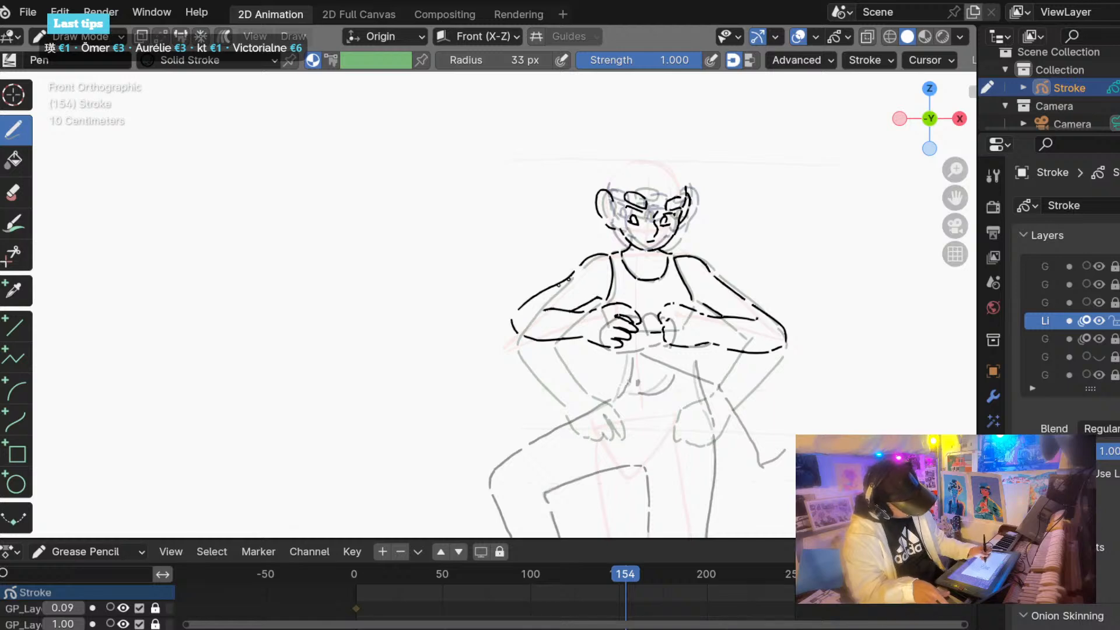
scroll(558, 284, up, 2)
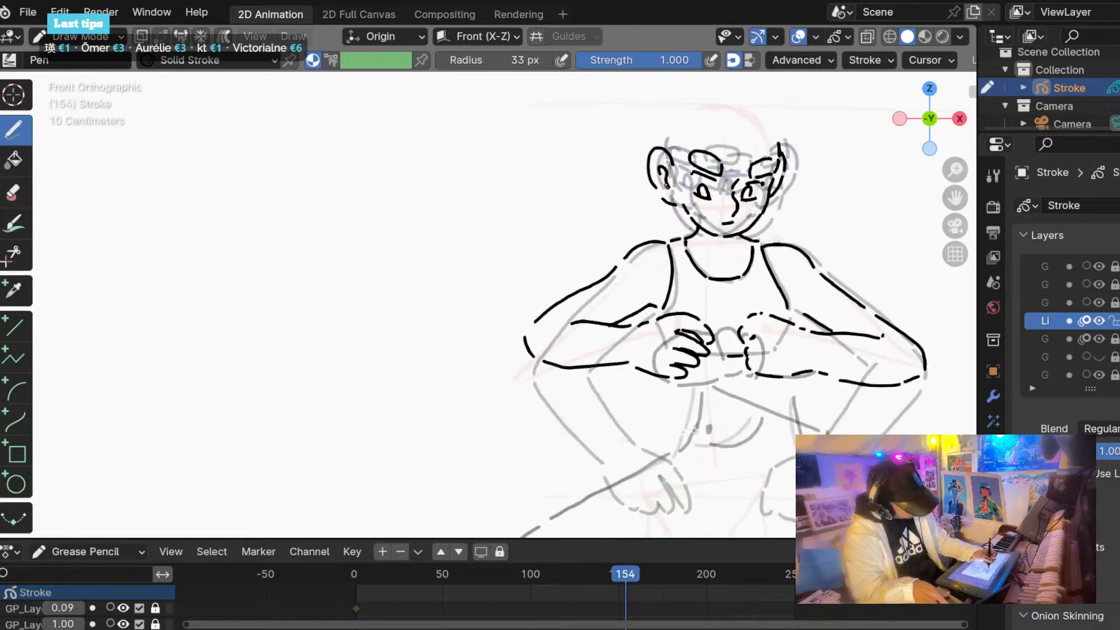
click(600, 573)
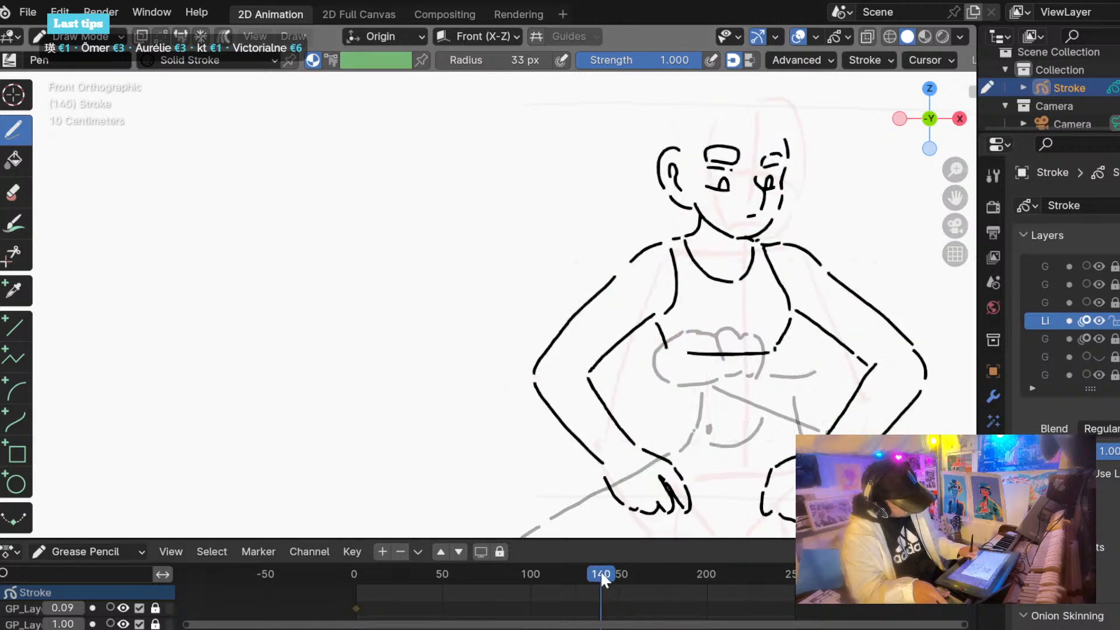
At frame 164, ink the neckline, shoulder straps and both side edges of the top over the faded previous pose.
mouse_move(600, 574)
mouse_down()
mouse_move(646, 572)
mouse_move(591, 568)
mouse_move(655, 567)
mouse_move(610, 568)
mouse_move(643, 563)
mouse_up()
scroll(559, 408, down, 2)
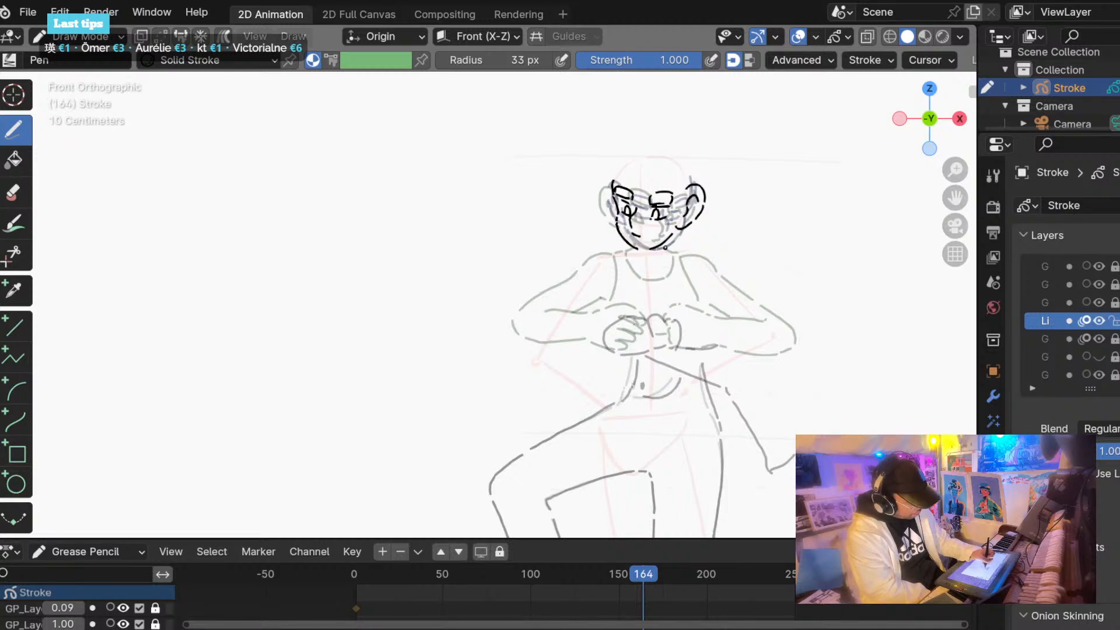
mouse_move(672, 256)
mouse_down()
mouse_move(646, 279)
mouse_move(625, 251)
mouse_move(690, 284)
mouse_move(698, 302)
mouse_up()
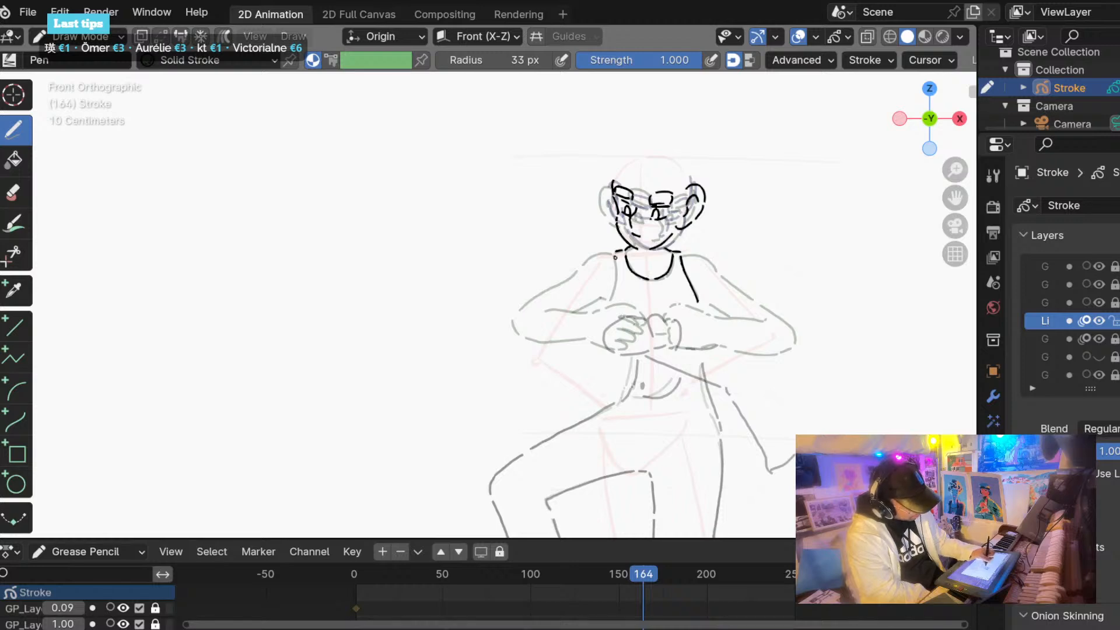
drag(614, 256, 609, 303)
At frame 164, ink the left shoulder and the outer line of the left upper arm around to the elbow.
mouse_move(680, 254)
mouse_down()
mouse_move(713, 265)
mouse_move(770, 320)
mouse_up()
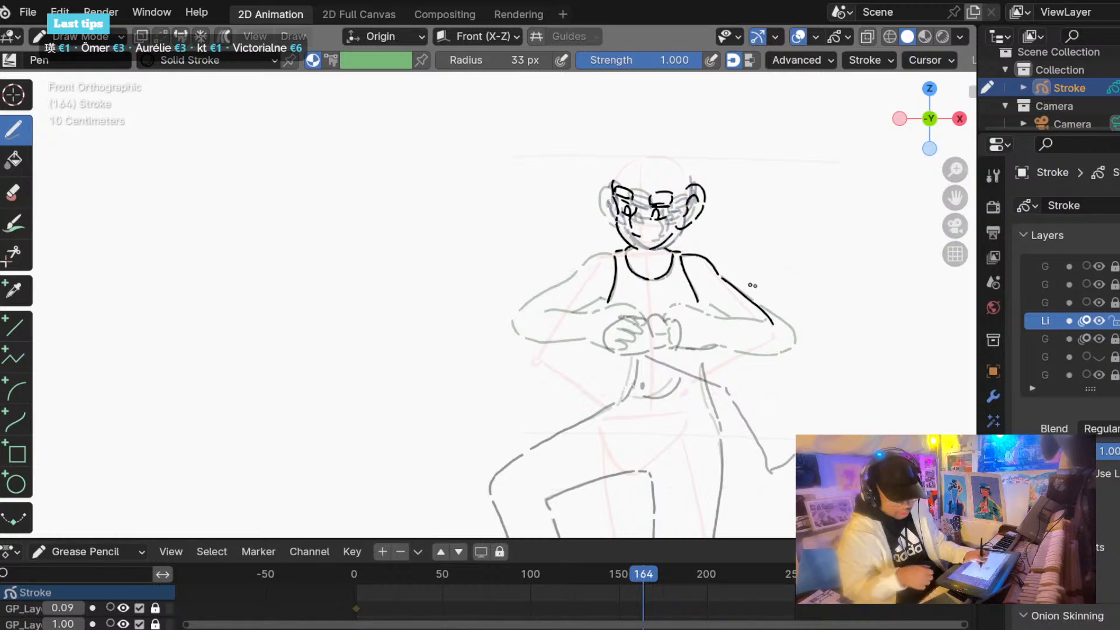
key(ctrl+z)
mouse_move(722, 278)
mouse_down()
mouse_move(773, 322)
mouse_move(779, 346)
mouse_up()
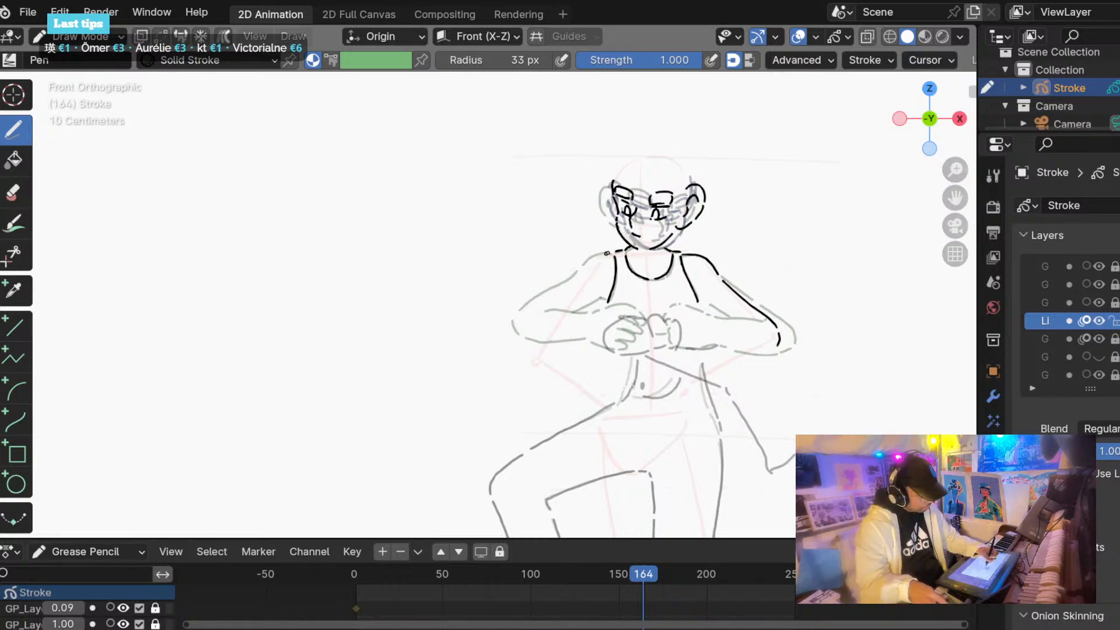
Ink the right shoulder and the outer line of the right upper arm down to a rounded elbow, matching the other side.
drag(611, 252, 581, 271)
key(ctrl+z)
mouse_move(642, 570)
mouse_down()
mouse_move(624, 568)
mouse_move(641, 571)
mouse_up()
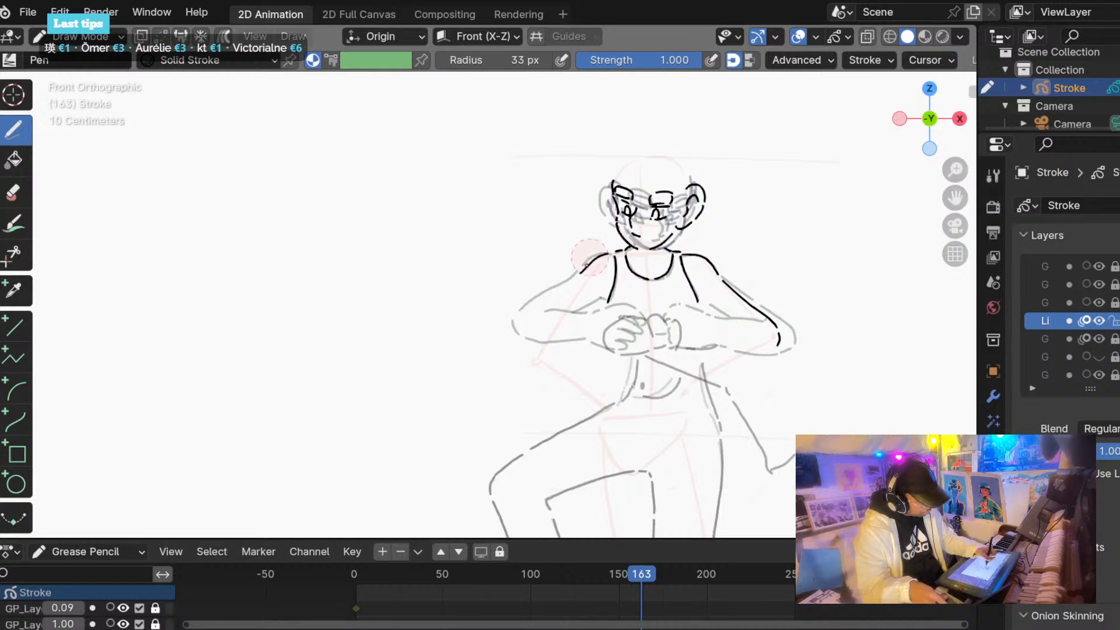
click(575, 283)
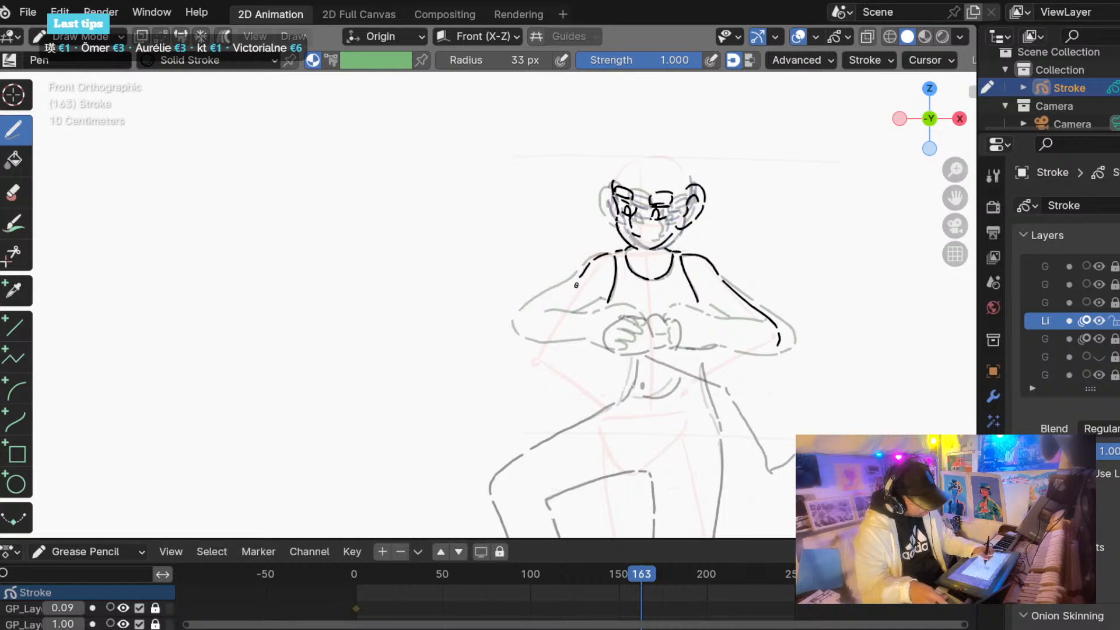
drag(541, 312, 517, 338)
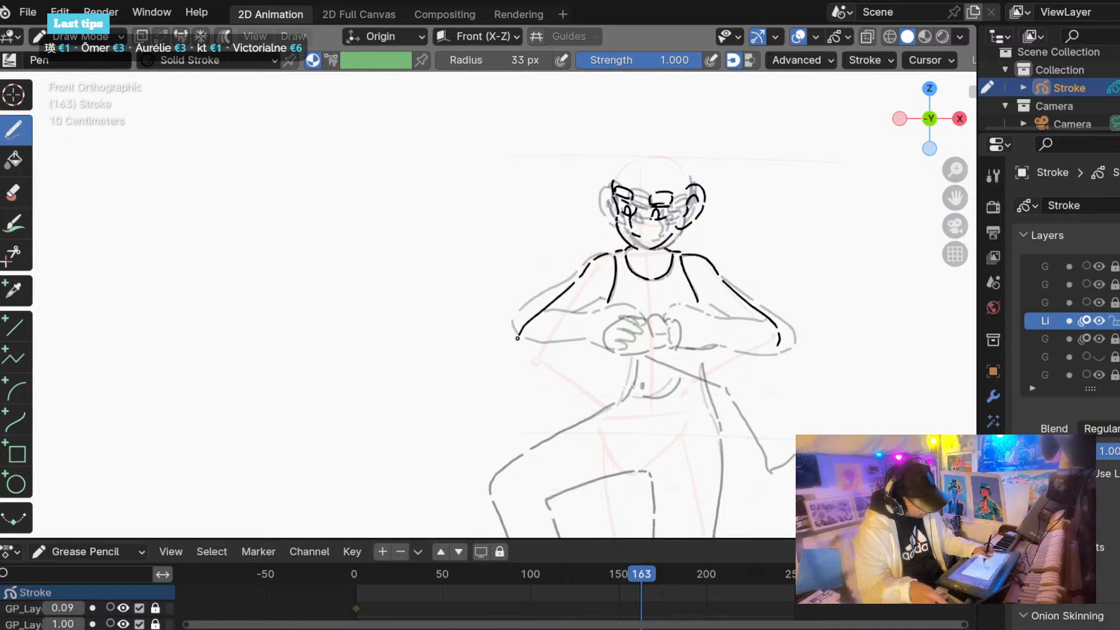
mouse_move(639, 573)
mouse_down()
mouse_move(652, 574)
mouse_move(609, 574)
mouse_move(642, 573)
mouse_up()
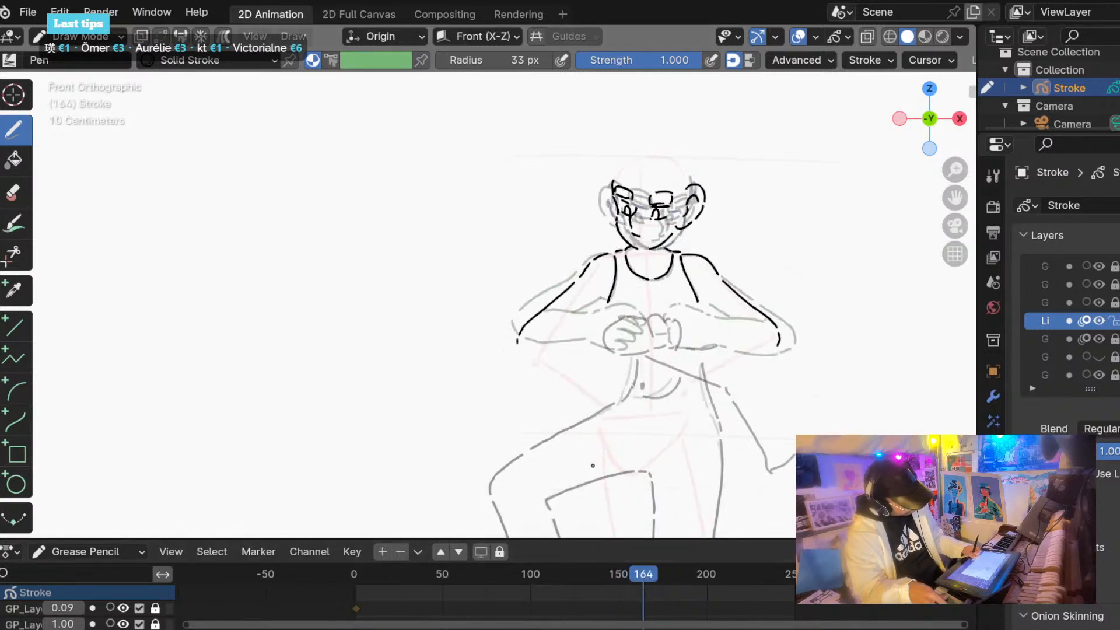
drag(520, 328, 522, 343)
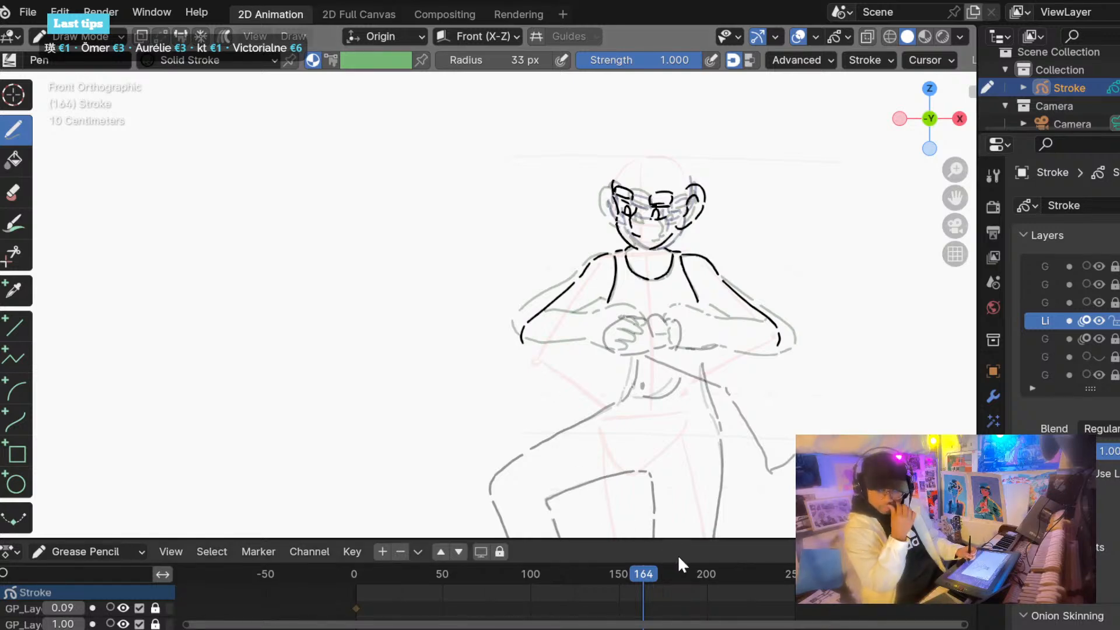
Scrub back through the earlier poses to check the motion, and stop at frame 166.
mouse_move(652, 564)
mouse_down()
mouse_move(457, 562)
mouse_move(673, 567)
mouse_move(566, 563)
mouse_up()
mouse_move(498, 558)
mouse_down()
mouse_move(349, 561)
mouse_move(646, 561)
mouse_up()
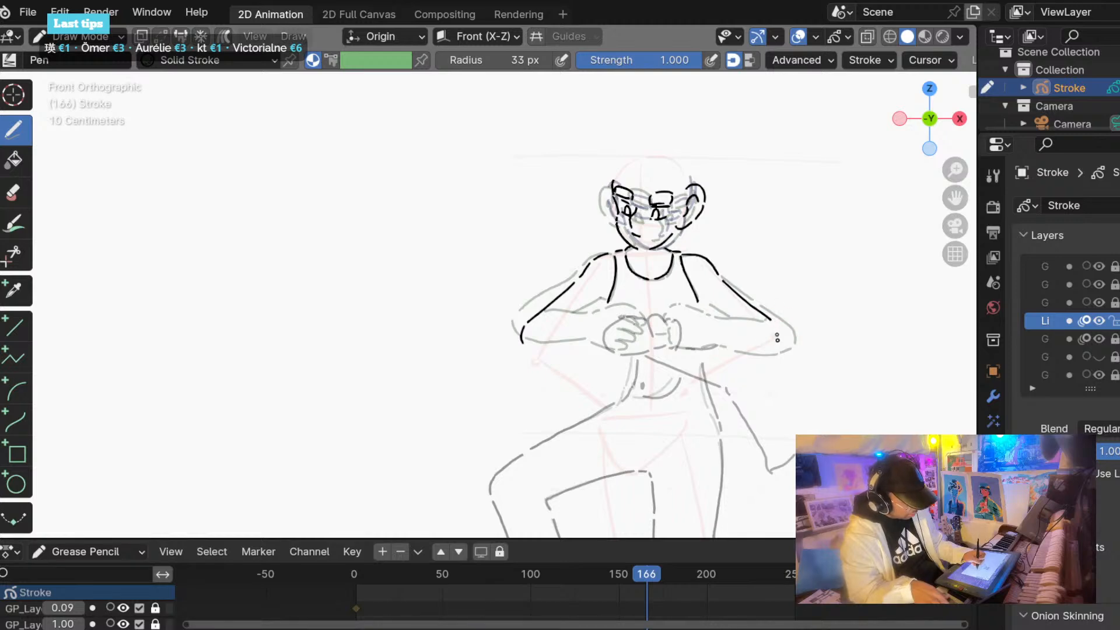
At frame 166, ink the curve of the right elbow and the inner line of the right forearm toward the waist.
drag(778, 327, 783, 347)
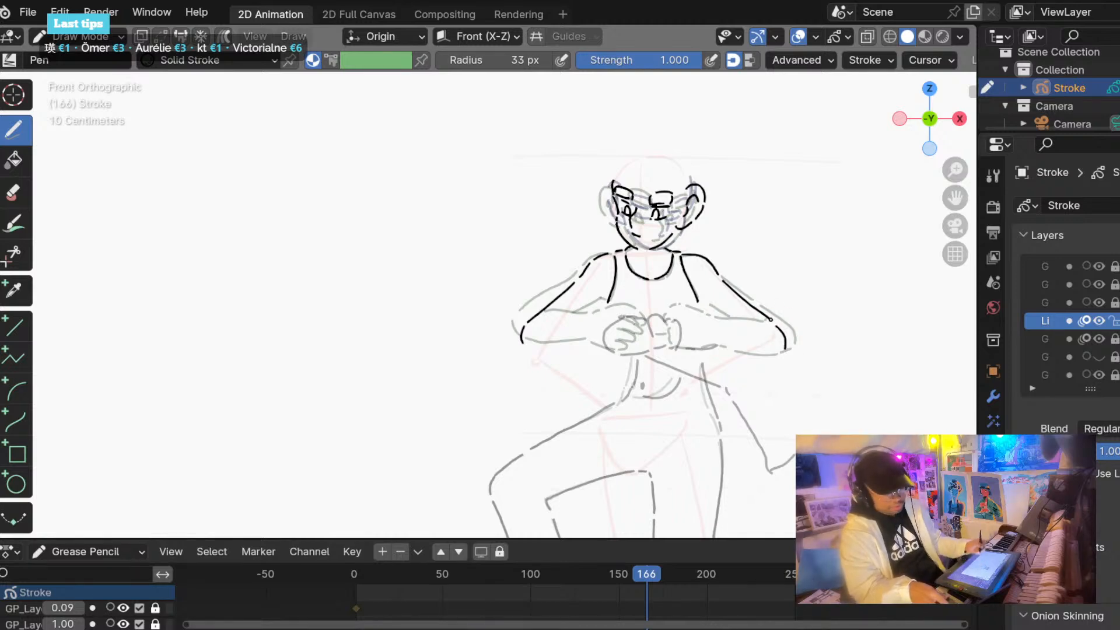
mouse_move(645, 569)
mouse_down()
mouse_move(629, 575)
mouse_move(646, 568)
mouse_up()
drag(743, 334, 694, 366)
key(ctrl+z)
key(ctrl+z)
drag(745, 336, 695, 369)
key(ctrl+z)
key(ctrl+z)
drag(741, 334, 698, 366)
Refine the right elbow's curve and ink the outer line of the right forearm down toward the waist.
drag(770, 355, 744, 374)
key(ctrl+z)
key(ctrl+z)
mouse_move(782, 342)
mouse_down()
mouse_move(765, 360)
mouse_move(772, 352)
mouse_up()
key(ctrl+z)
key(ctrl+z)
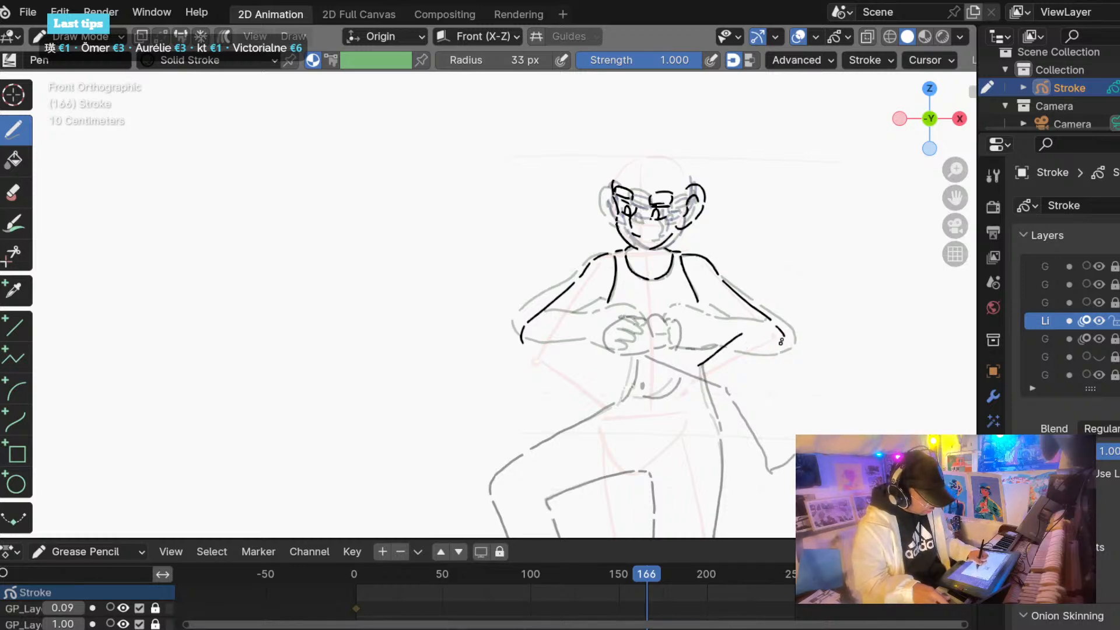
mouse_move(782, 337)
mouse_down()
mouse_move(780, 351)
mouse_move(702, 381)
mouse_up()
key(ctrl+z)
key(ctrl+z)
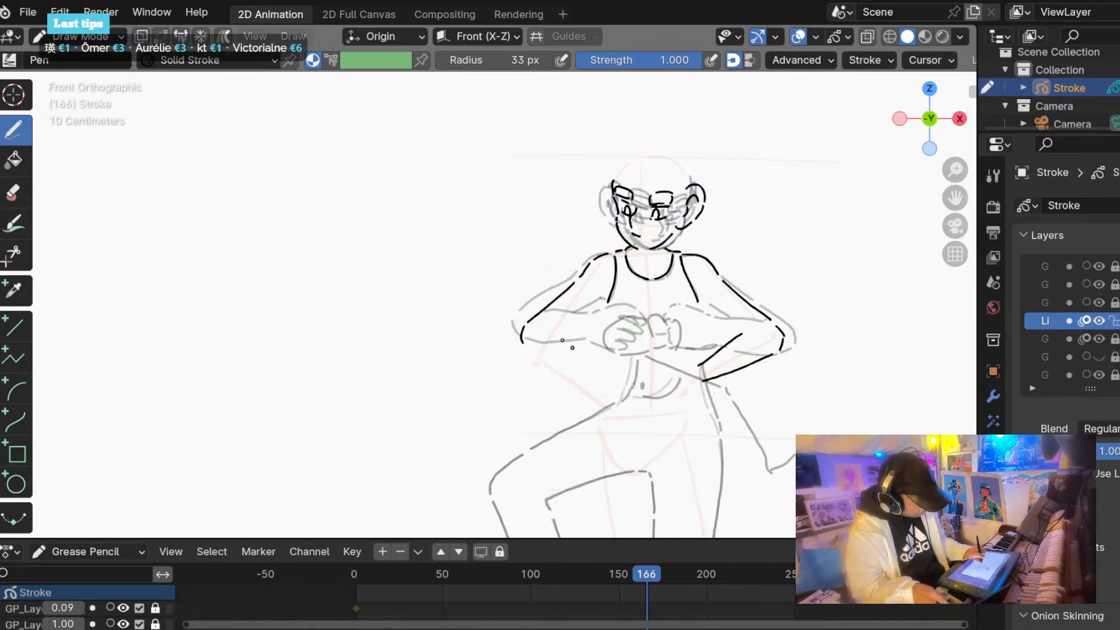
Ink the inner and outer lines of the left forearm, angled down from the elbow toward the belly.
drag(555, 331, 608, 363)
key(ctrl+z)
drag(528, 351, 608, 383)
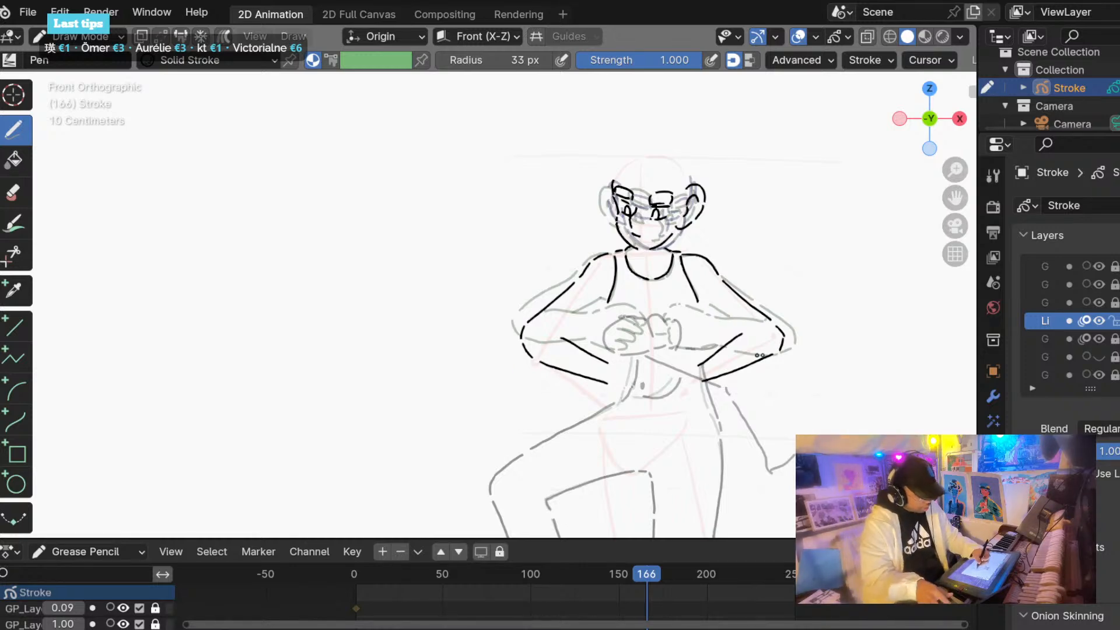
Redraw the outer line of the right forearm slightly lower so that it mirrors the left forearm.
key(ctrl+z)
drag(772, 356, 698, 389)
key(ctrl+z)
key(ctrl+z)
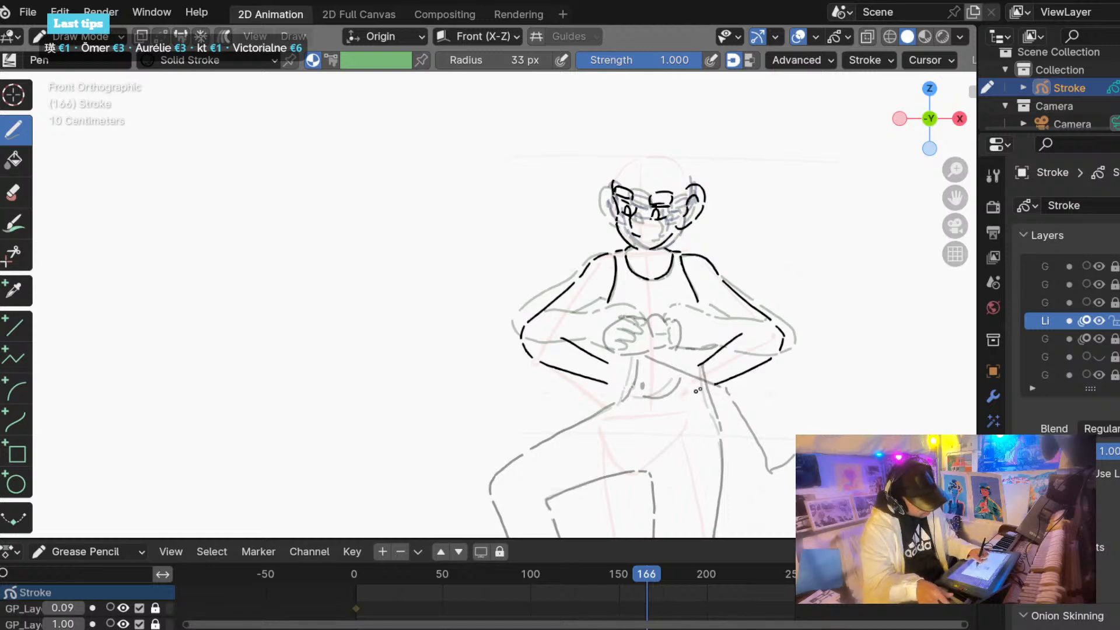
key(ctrl+z)
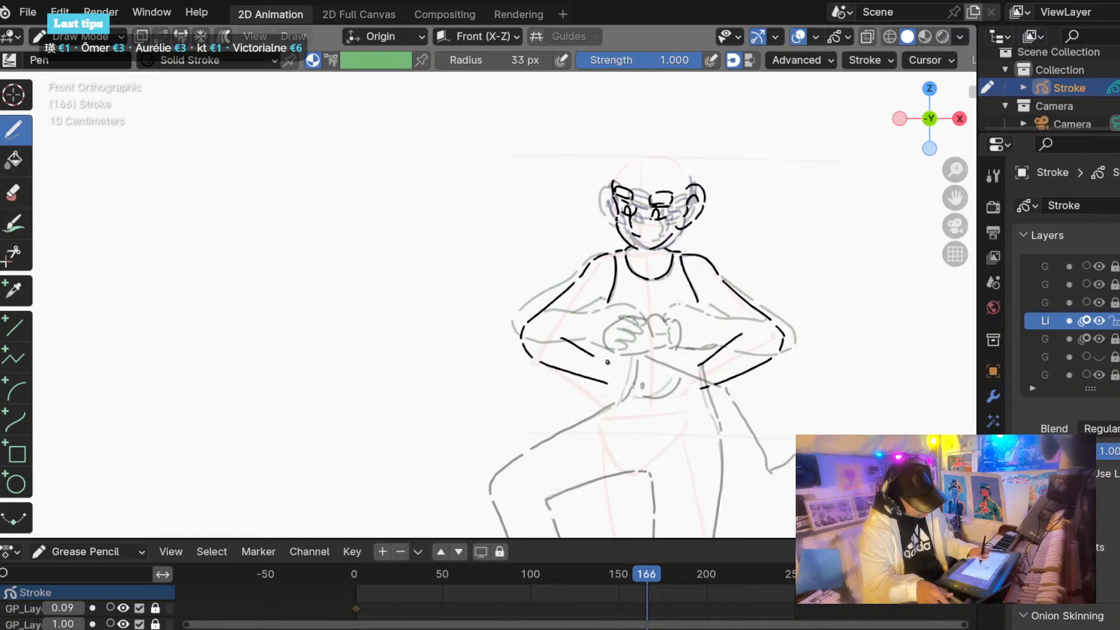
key(ctrl+z)
Ink the hands meeting in front of the belly, with their upper contours, the notch between them and the lower edges.
mouse_move(600, 358)
mouse_down()
mouse_move(614, 366)
mouse_move(636, 351)
mouse_up()
key(ctrl+z)
key(ctrl+z)
key(ctrl+z)
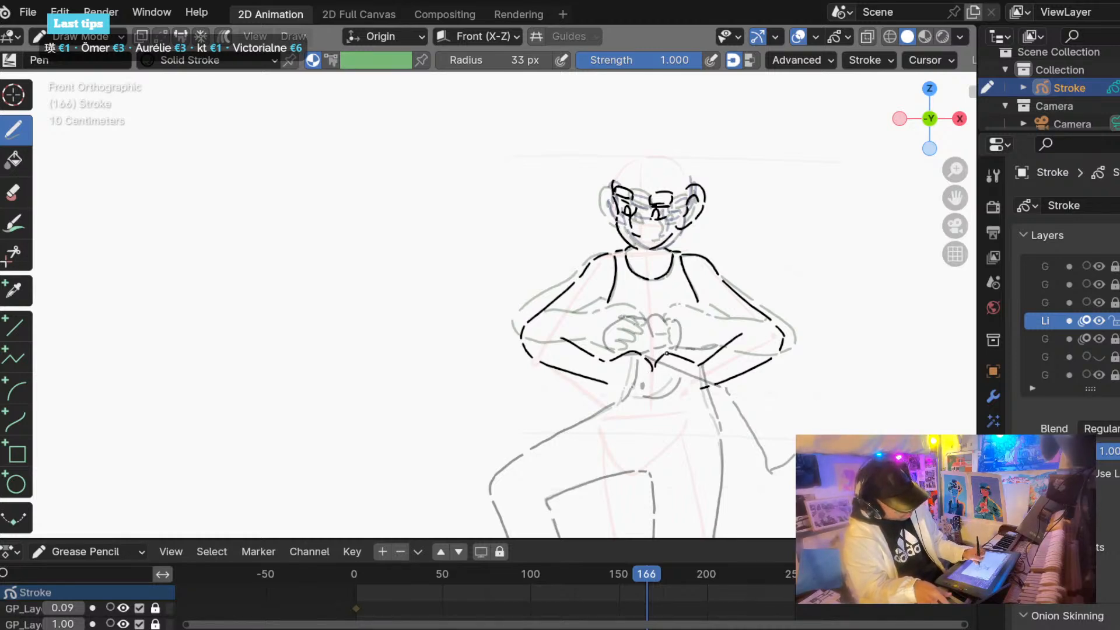
drag(662, 354, 645, 358)
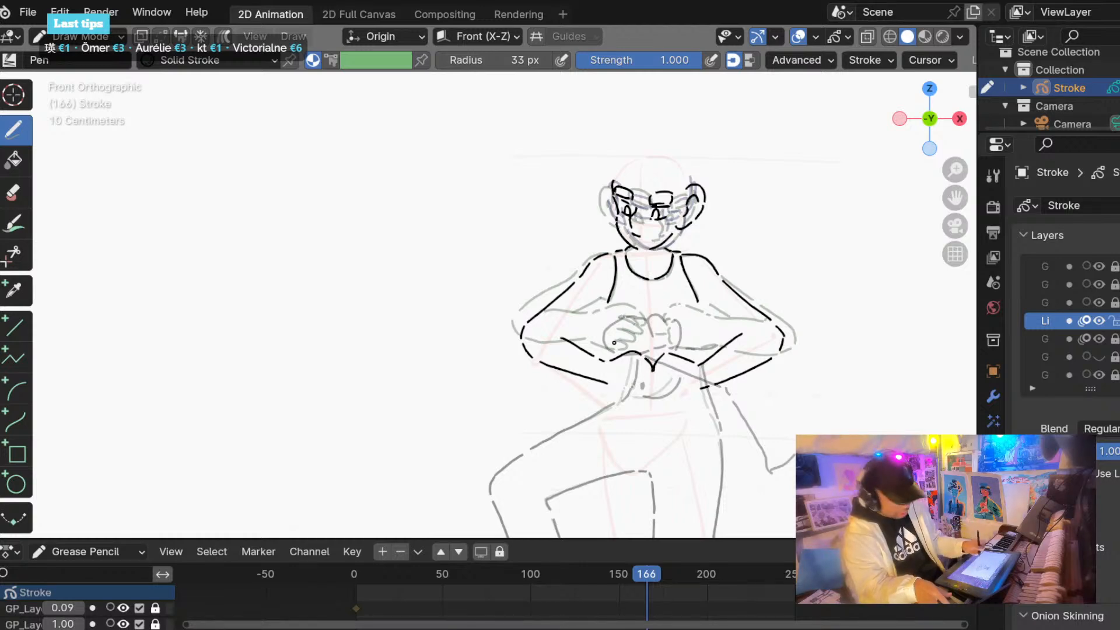
drag(695, 387, 668, 391)
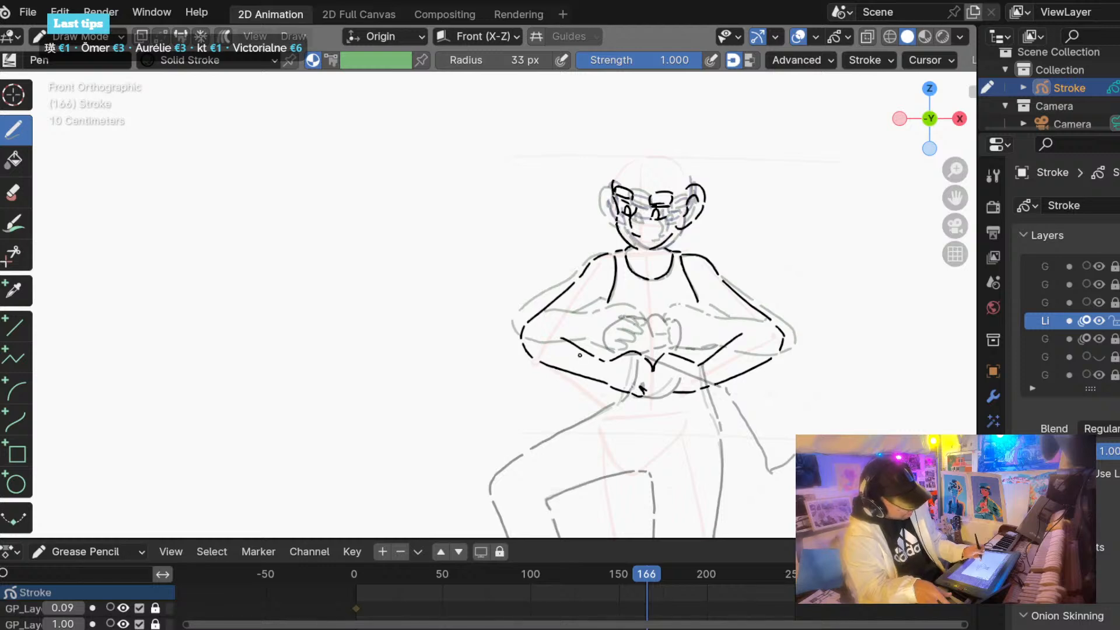
At frame 164, curve the sides of the top inward below the armpits and ink its hem across the chest.
mouse_move(645, 574)
mouse_down()
mouse_move(628, 572)
mouse_move(665, 571)
mouse_move(625, 573)
mouse_move(683, 572)
mouse_move(626, 565)
mouse_move(643, 571)
mouse_up()
drag(694, 305, 686, 326)
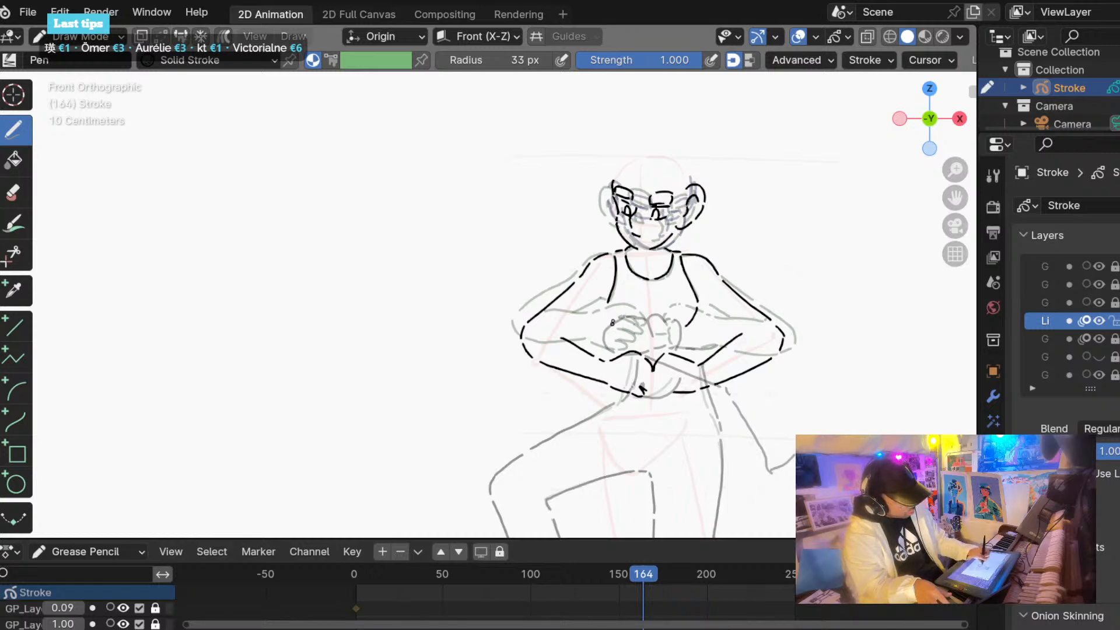
mouse_move(604, 305)
mouse_down()
mouse_move(615, 319)
mouse_move(650, 325)
mouse_move(557, 333)
mouse_move(595, 306)
mouse_up()
key(ctrl+z)
key(ctrl+z)
key(ctrl+z)
key(ctrl+z)
key(ctrl+z)
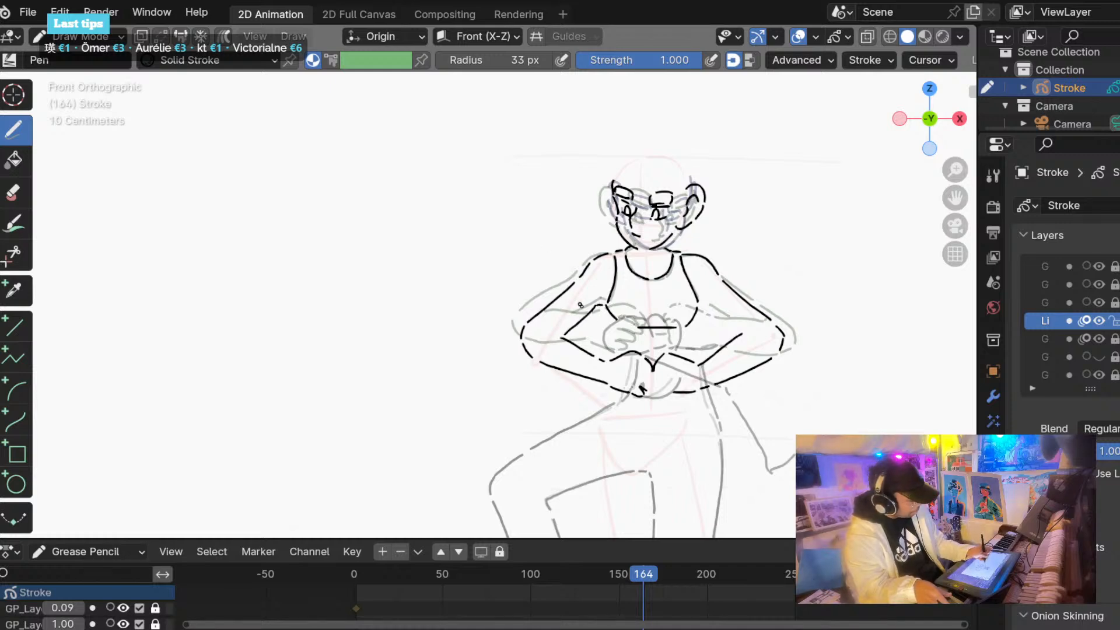
Ink the inner lines of both upper arms from the armpits to the inner elbows.
key(ctrl+z)
drag(597, 305, 576, 321)
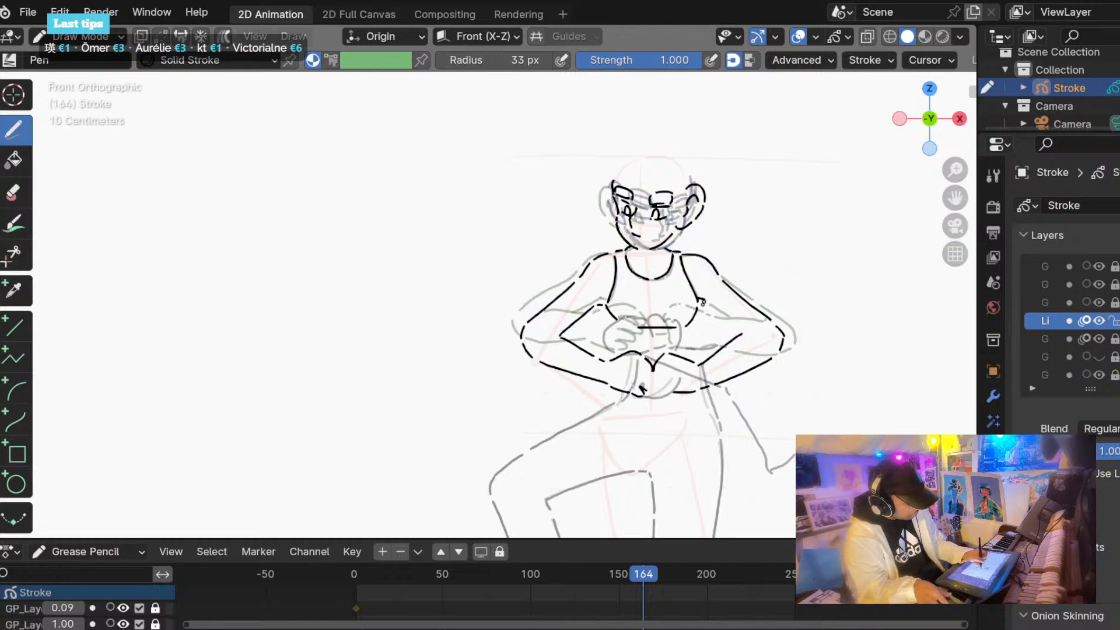
key(ctrl+z)
drag(702, 303, 742, 333)
key(ctrl+z)
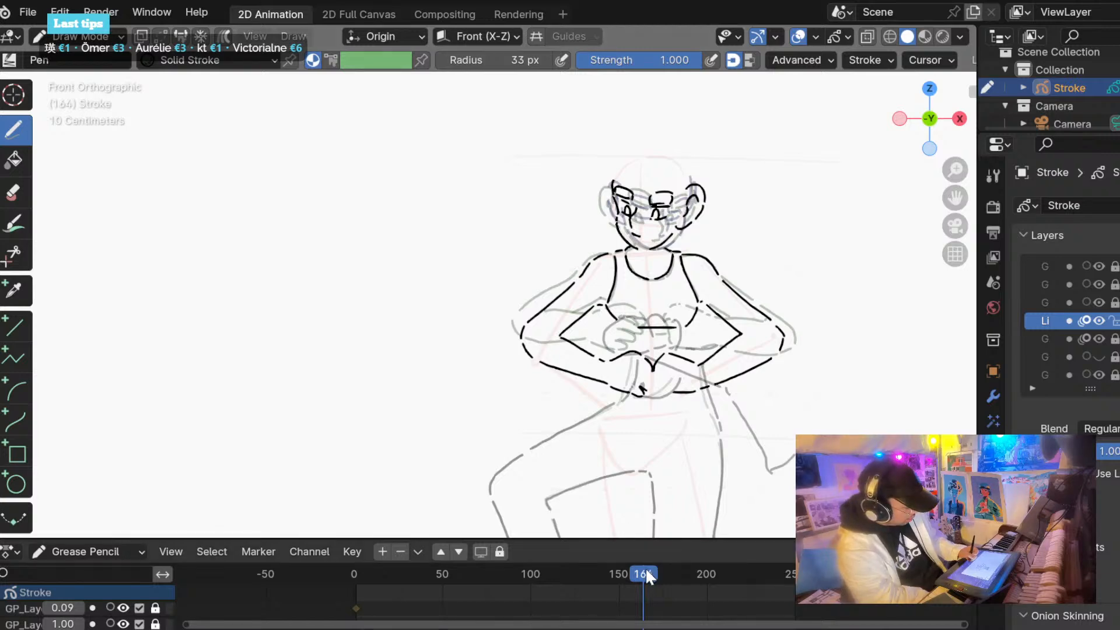
Add a small finger mark to the joined hands and complete the top's hem, comparing the drawing with the earlier pose.
mouse_move(645, 567)
mouse_down()
mouse_move(629, 568)
mouse_move(645, 568)
mouse_up()
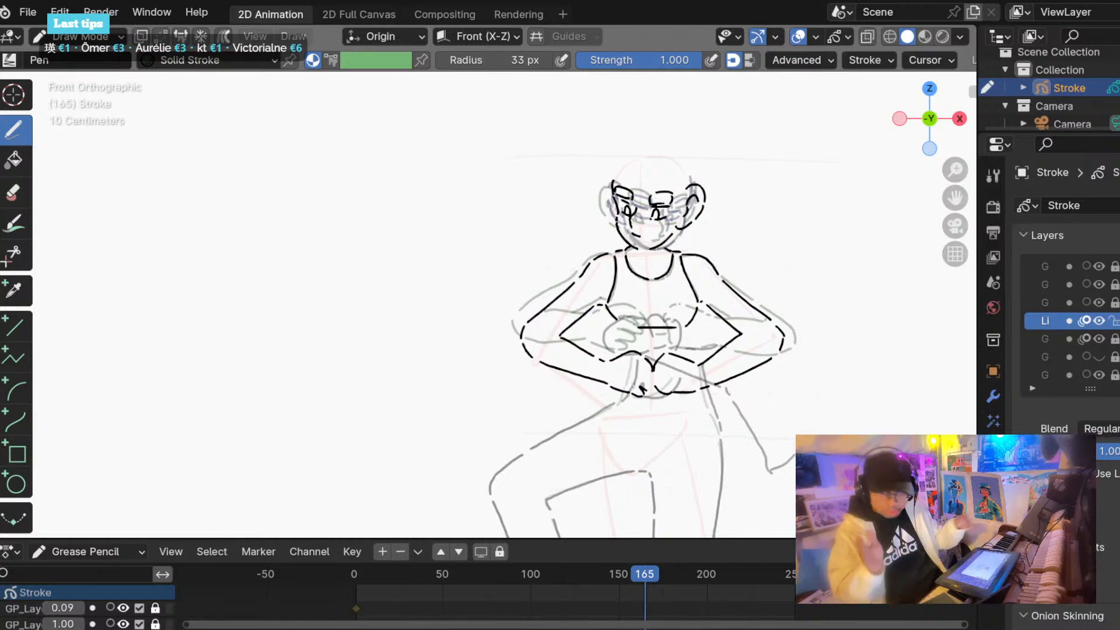
drag(652, 385, 658, 389)
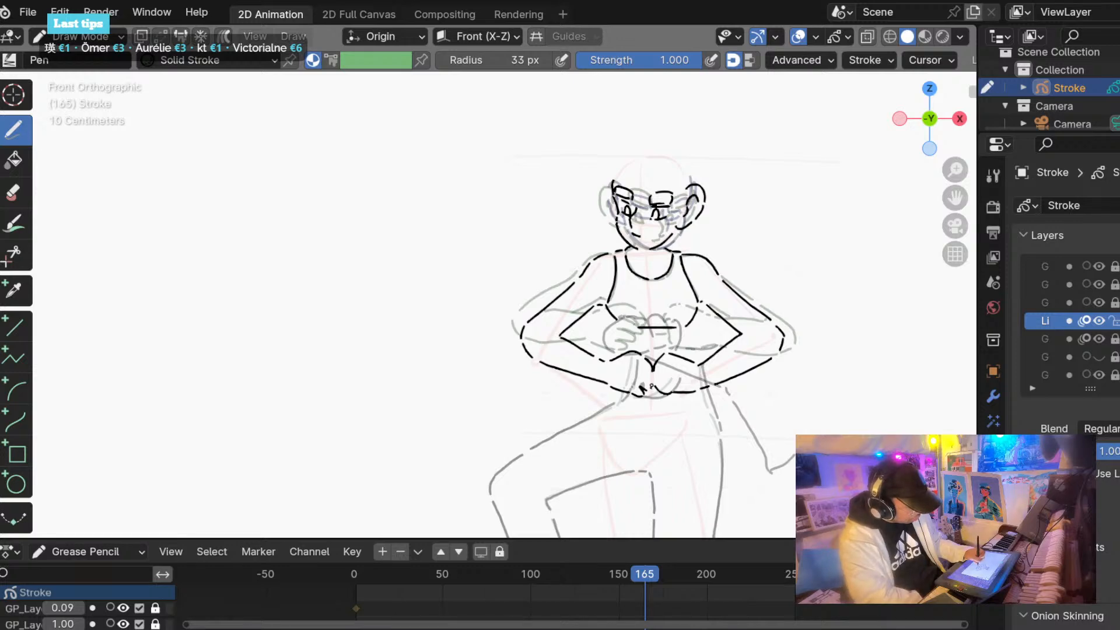
mouse_move(646, 559)
mouse_down()
mouse_move(621, 572)
mouse_move(649, 572)
mouse_move(636, 571)
mouse_up()
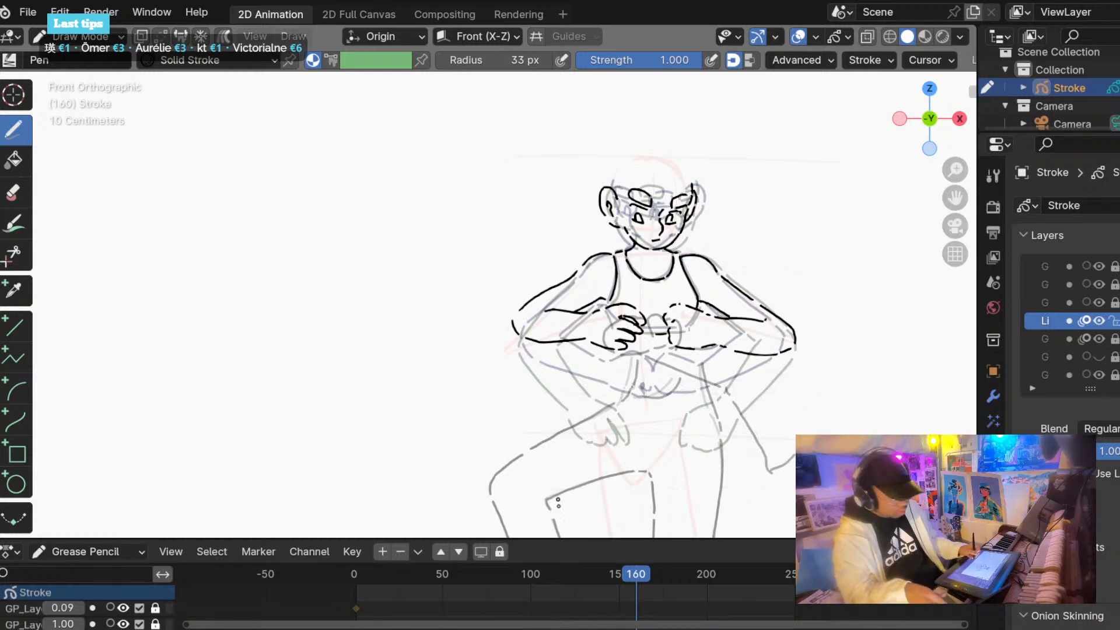
mouse_move(626, 566)
mouse_down()
mouse_move(683, 564)
mouse_move(580, 561)
mouse_move(673, 559)
mouse_move(633, 561)
mouse_move(648, 561)
mouse_up()
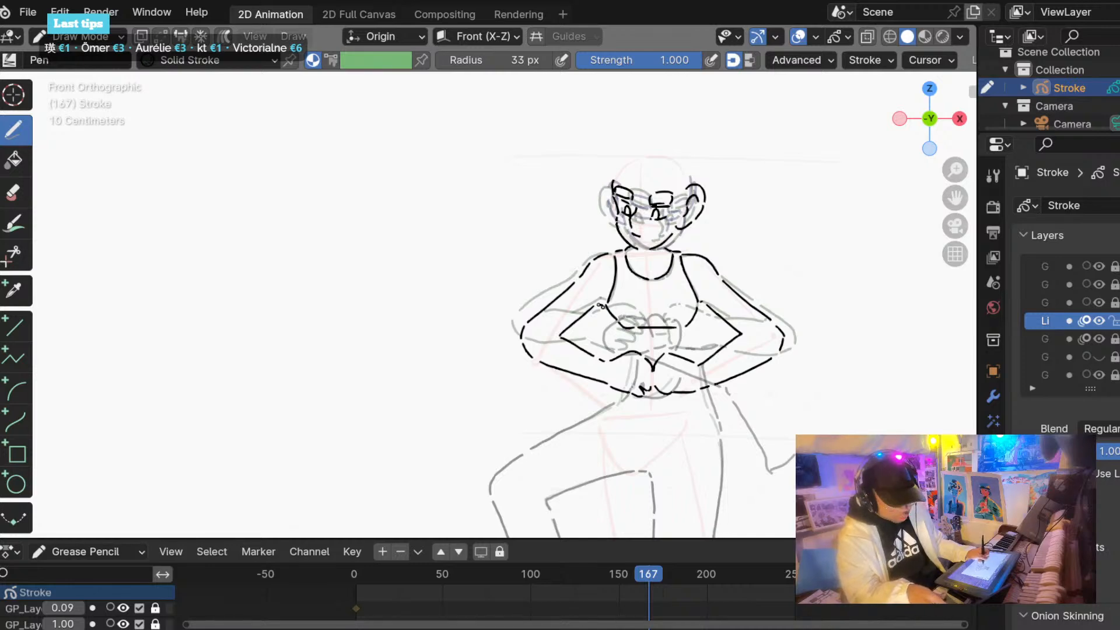
mouse_move(649, 572)
mouse_down()
mouse_move(620, 570)
mouse_move(647, 568)
mouse_up()
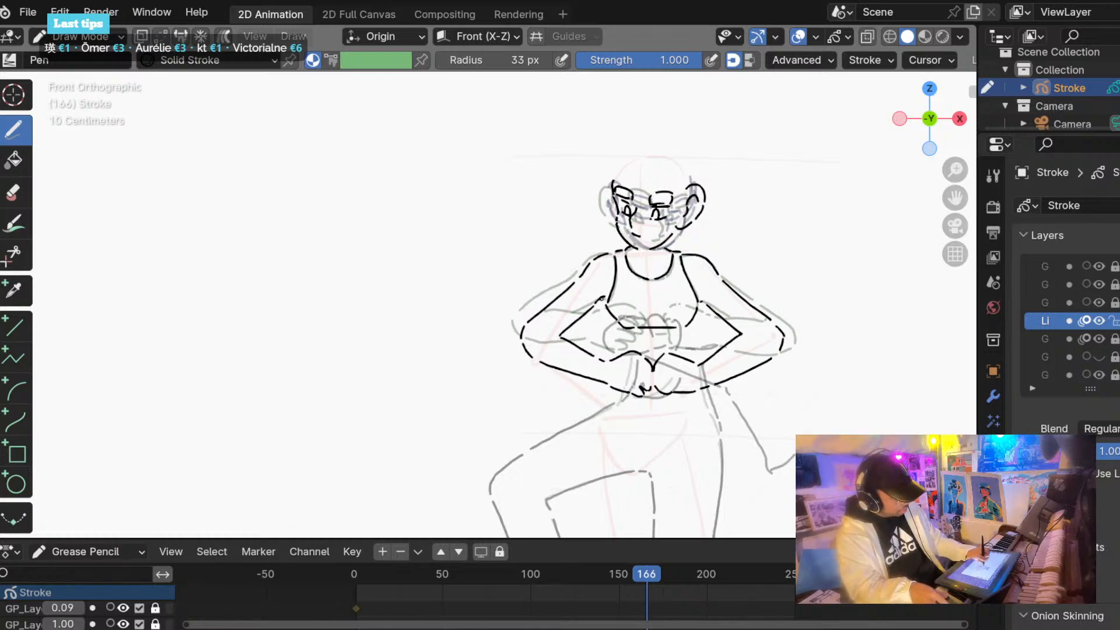
Play back the animation from several points on the timeline to check the motion between the poses.
mouse_move(631, 575)
mouse_down()
mouse_move(718, 575)
mouse_move(537, 565)
mouse_up()
key(space)
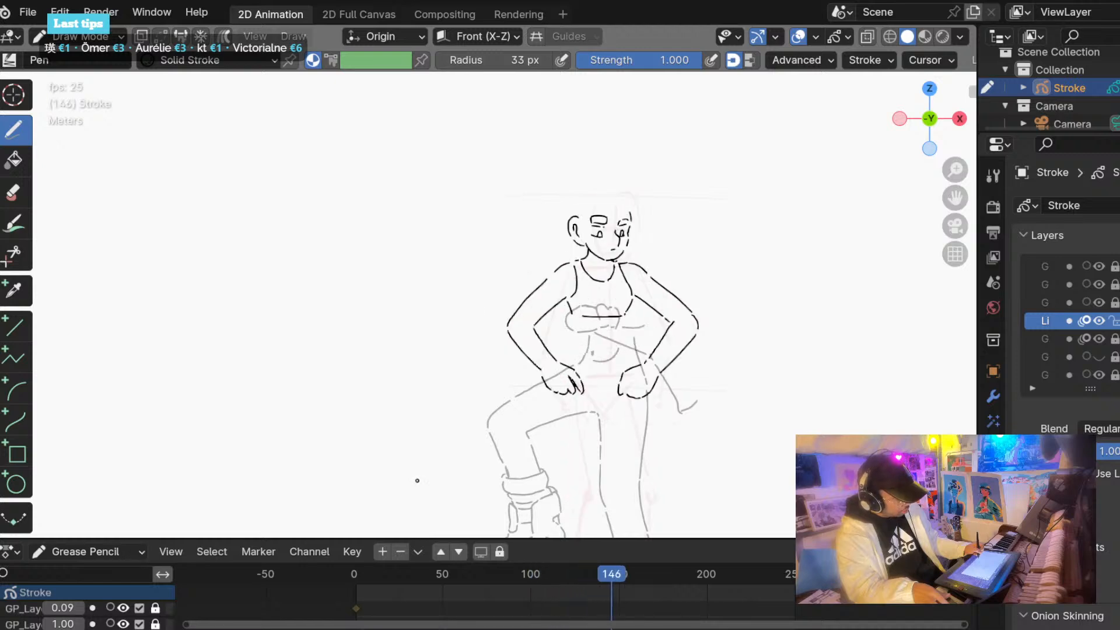
click(565, 576)
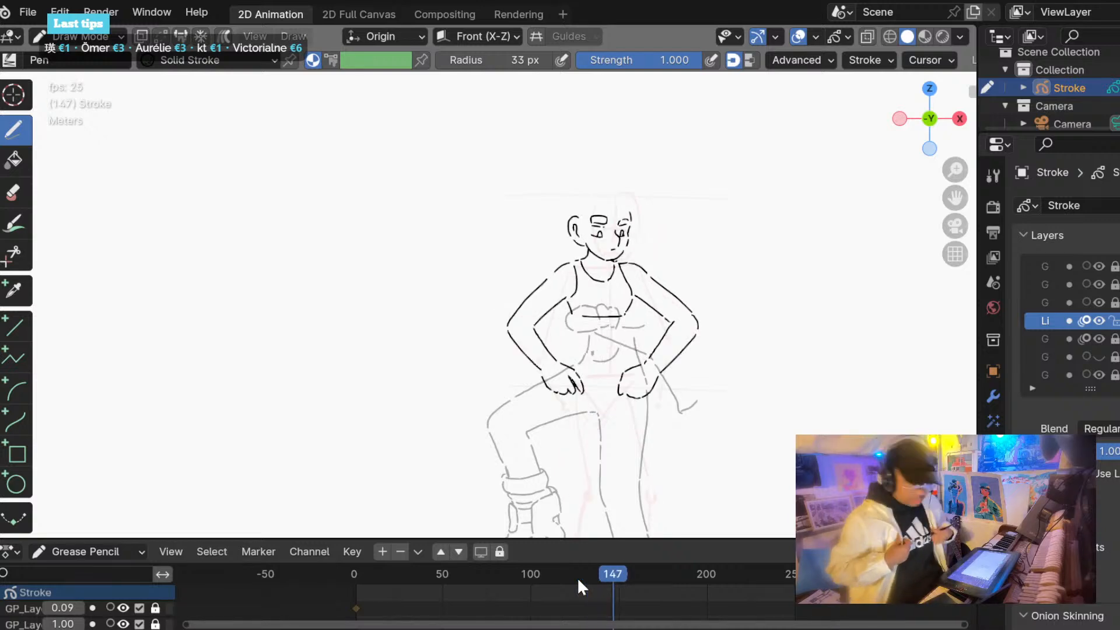
click(367, 574)
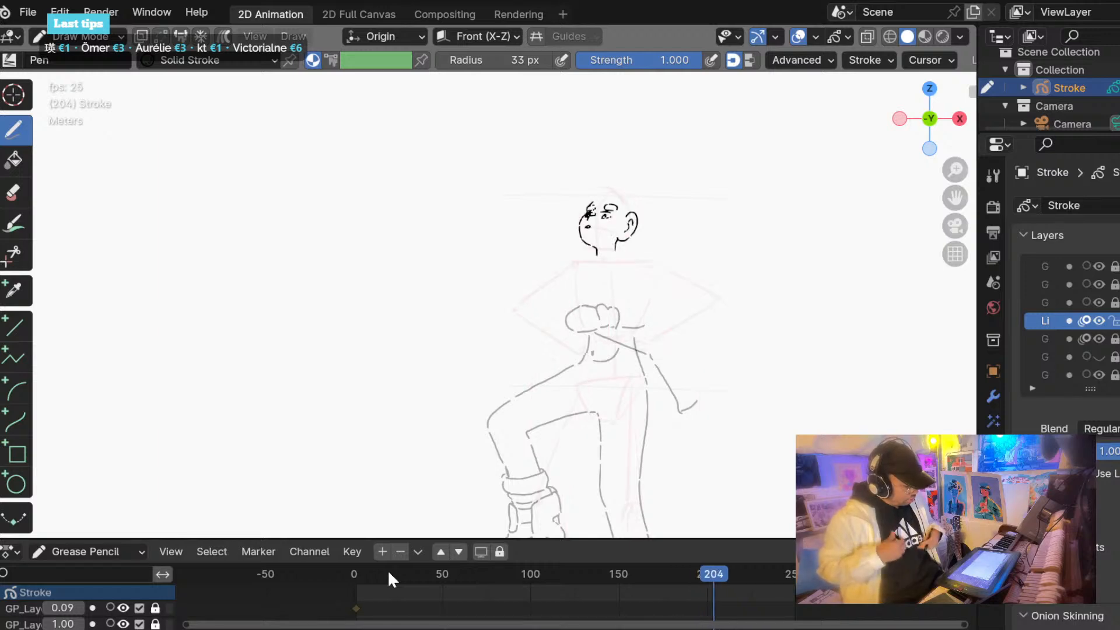
click(609, 568)
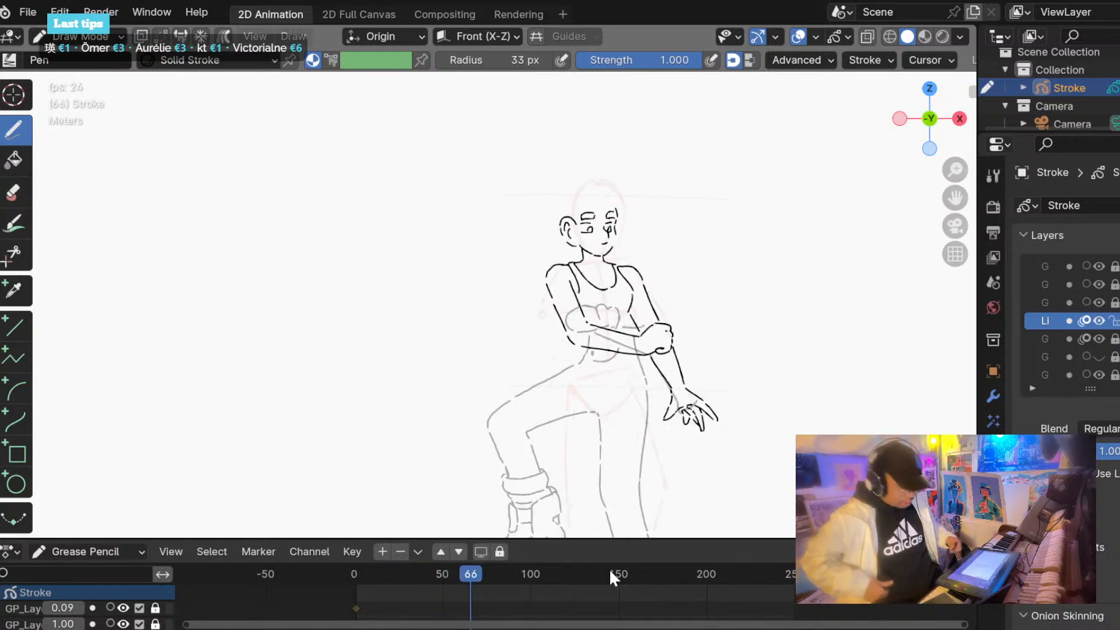
click(380, 573)
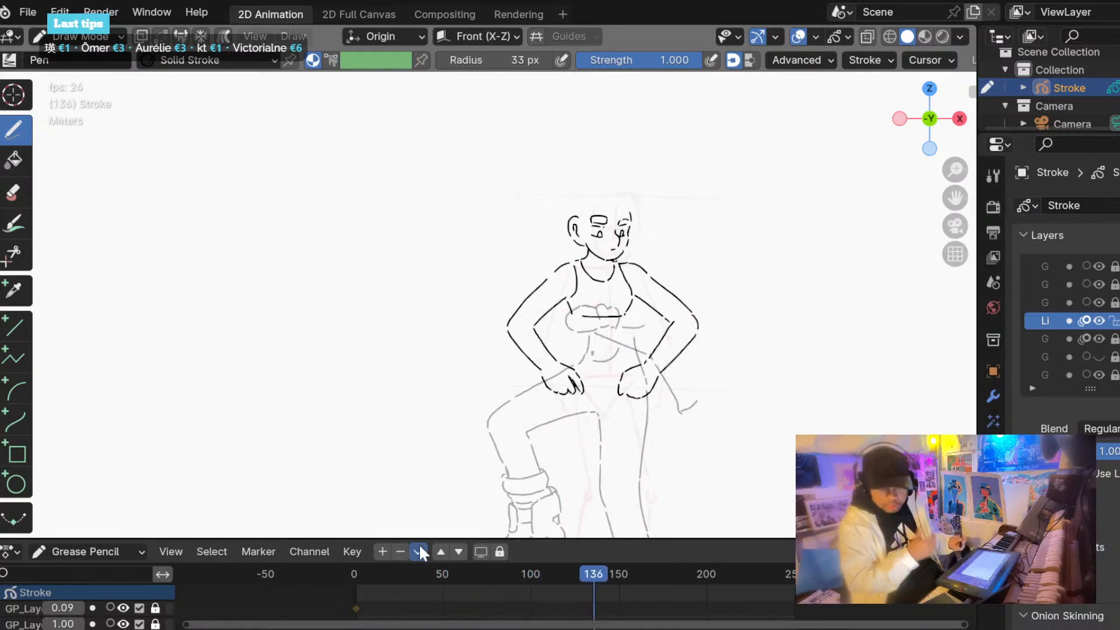
click(548, 569)
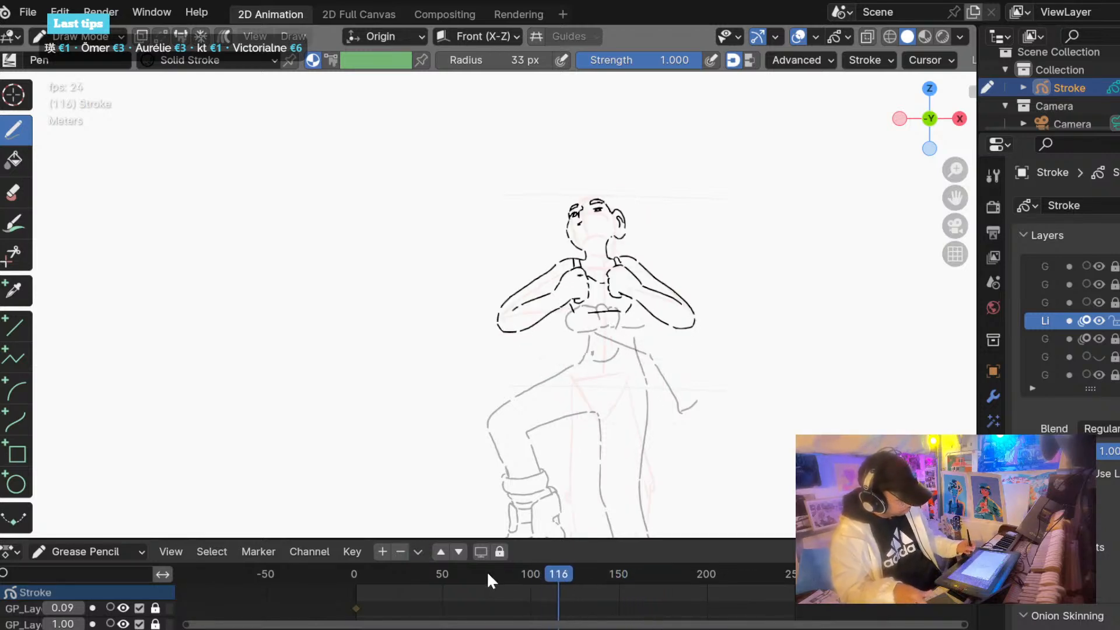
key(space)
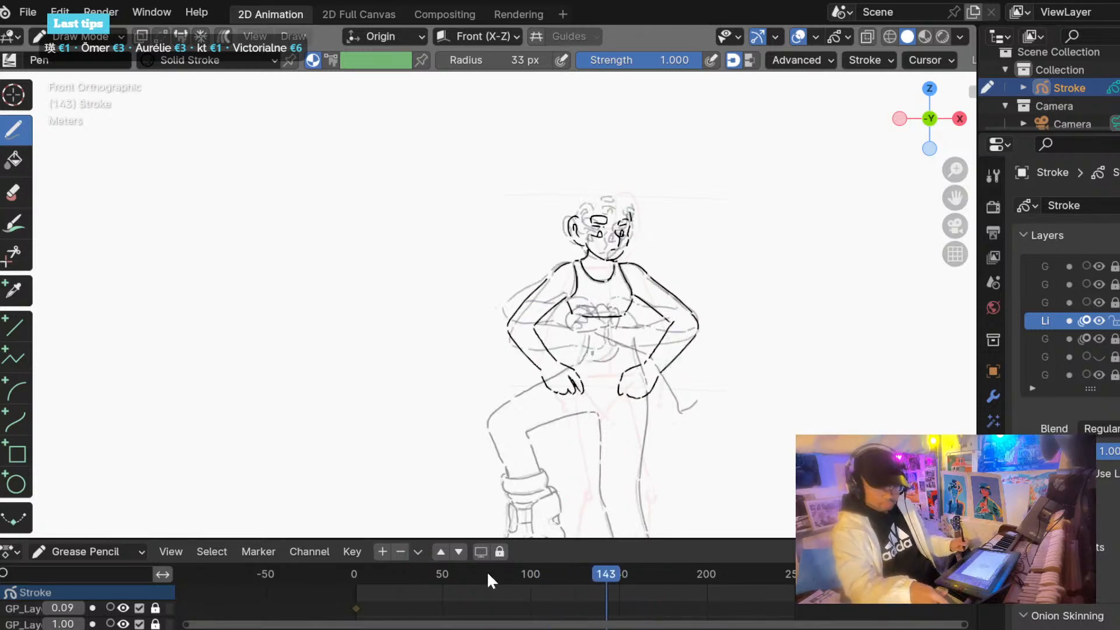
Scrub from the opening frames through the inked poses to review them, and stop at frame 163.
mouse_move(607, 575)
mouse_down()
mouse_move(701, 561)
mouse_move(463, 570)
mouse_move(639, 564)
mouse_up()
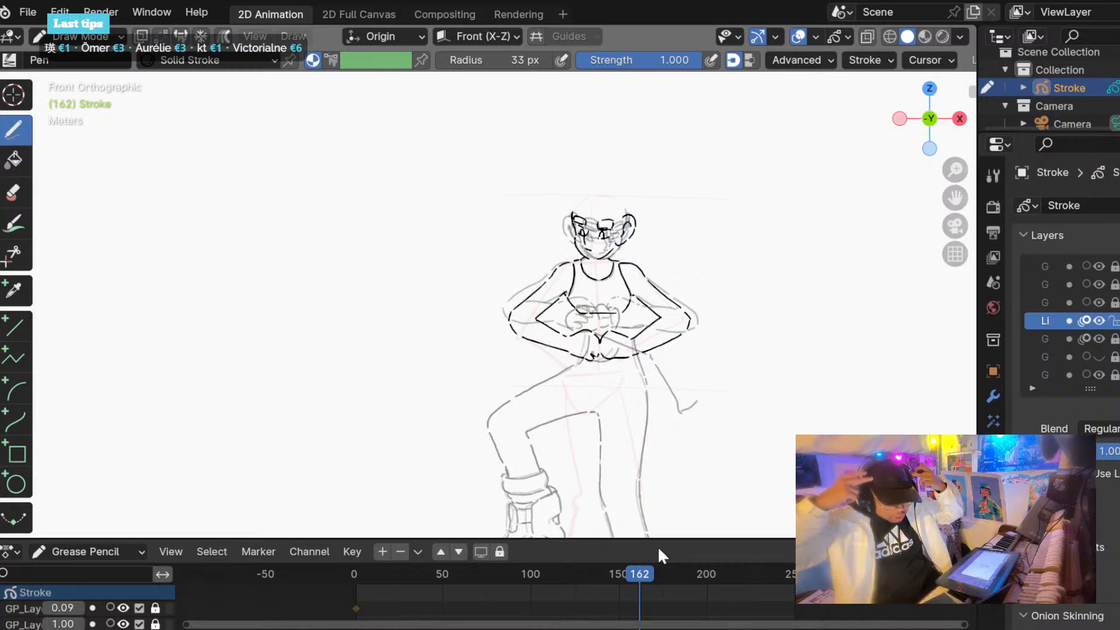
click(367, 573)
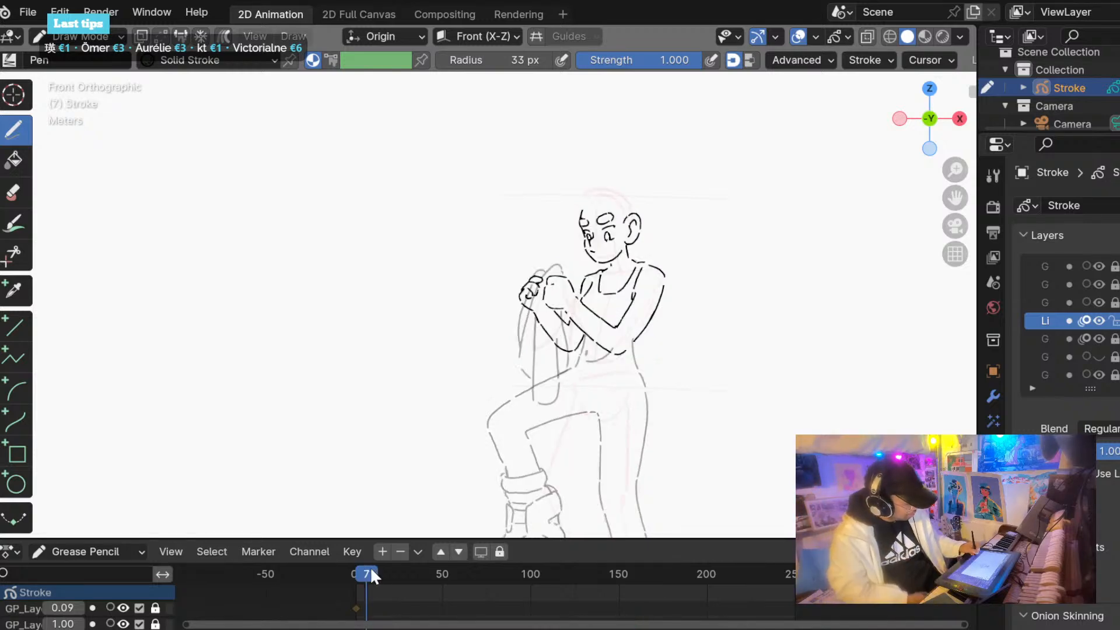
drag(369, 574, 532, 570)
click(382, 574)
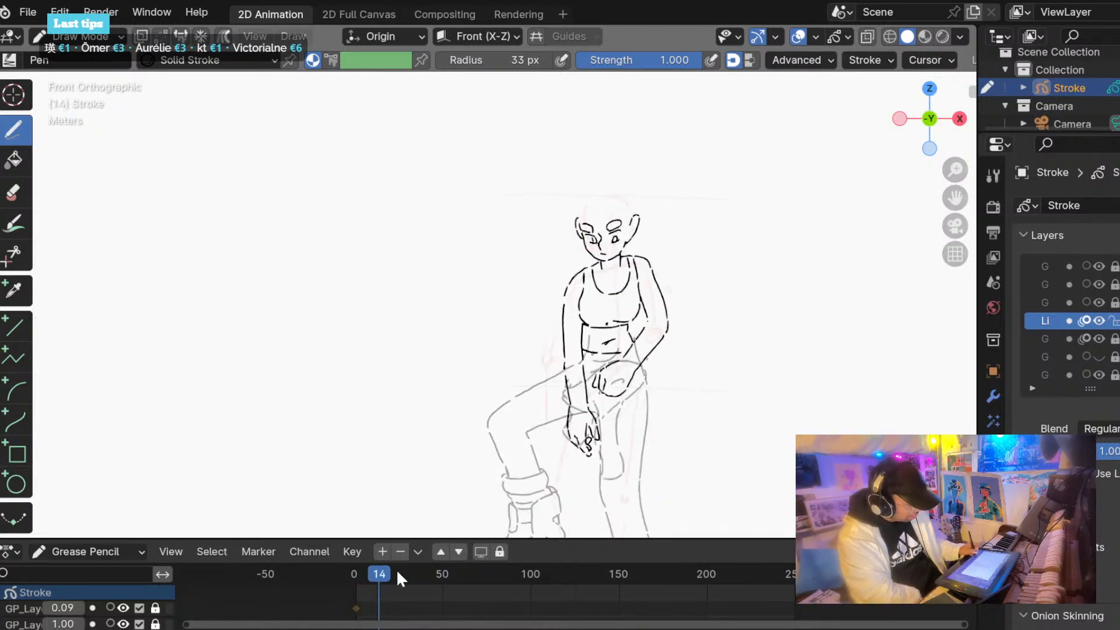
mouse_move(396, 568)
mouse_down()
mouse_move(693, 568)
mouse_move(522, 571)
mouse_move(685, 566)
mouse_move(548, 568)
mouse_move(666, 566)
mouse_move(628, 566)
mouse_move(642, 566)
mouse_up()
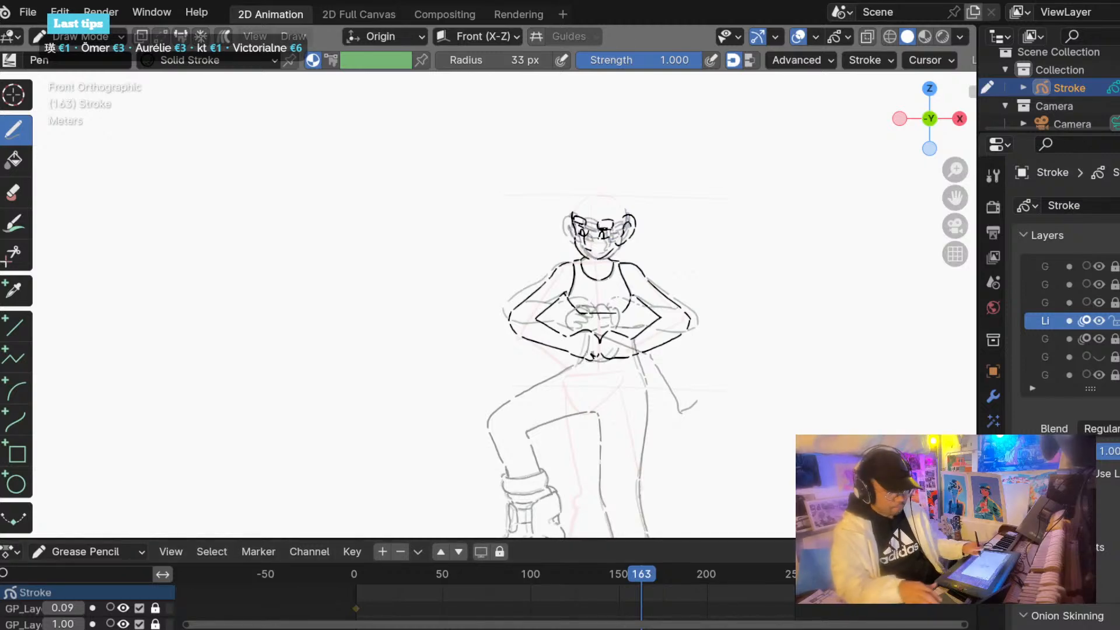
Go to frame 175 and ink the rounded neckline of the top below the chin.
scroll(463, 377, up, 2)
shift+middle_drag(503, 380, 371, 351)
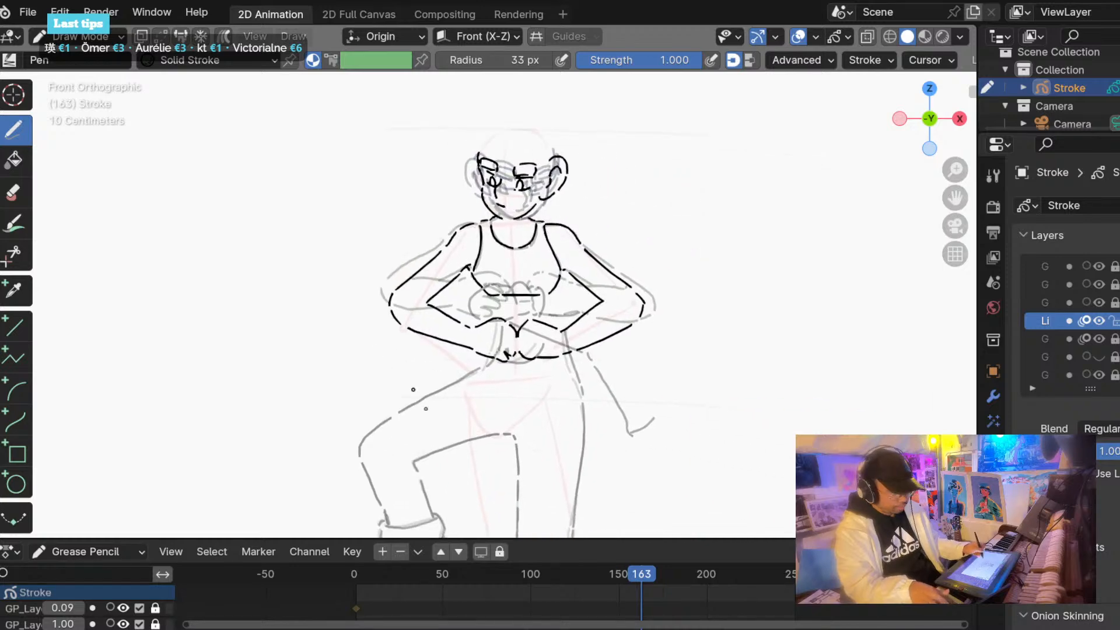
mouse_move(565, 562)
mouse_down()
mouse_move(556, 567)
mouse_move(663, 567)
mouse_up()
scroll(449, 234, up, 3)
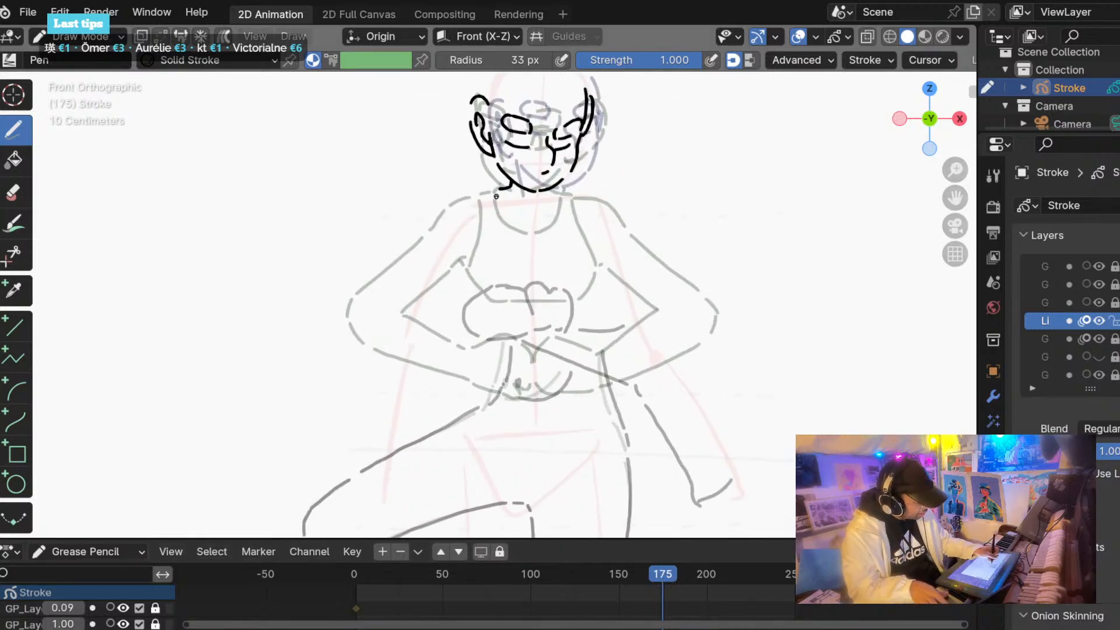
mouse_move(525, 232)
mouse_down()
mouse_move(554, 220)
mouse_move(553, 189)
mouse_up()
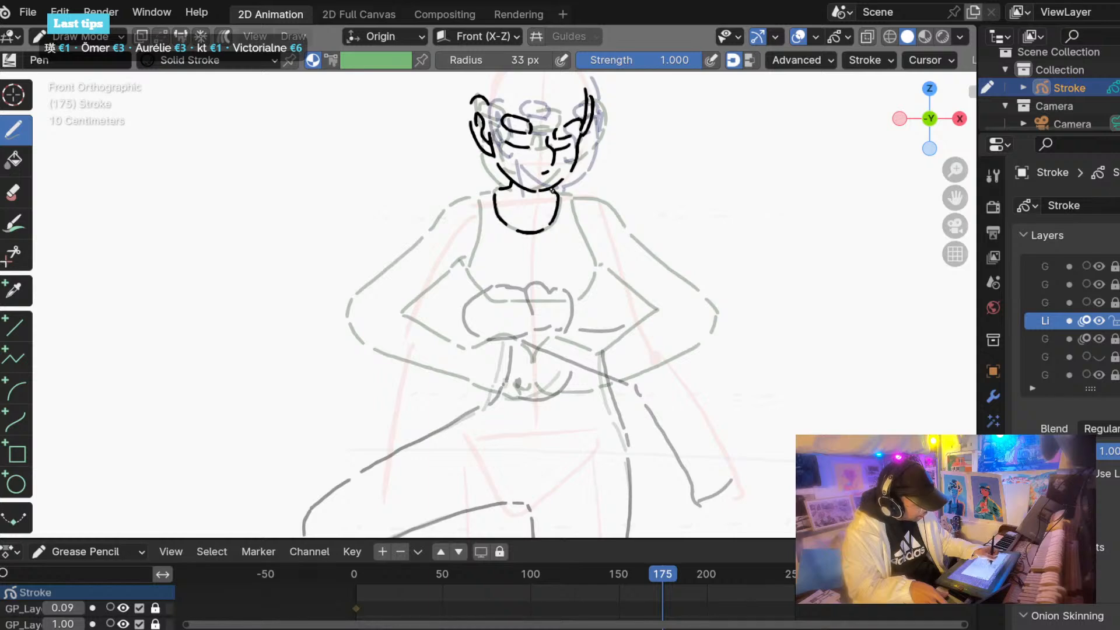
Ink both side edges of the top at frame 175, from the shoulder straps down past the armpits.
drag(579, 228, 588, 284)
drag(641, 563, 661, 573)
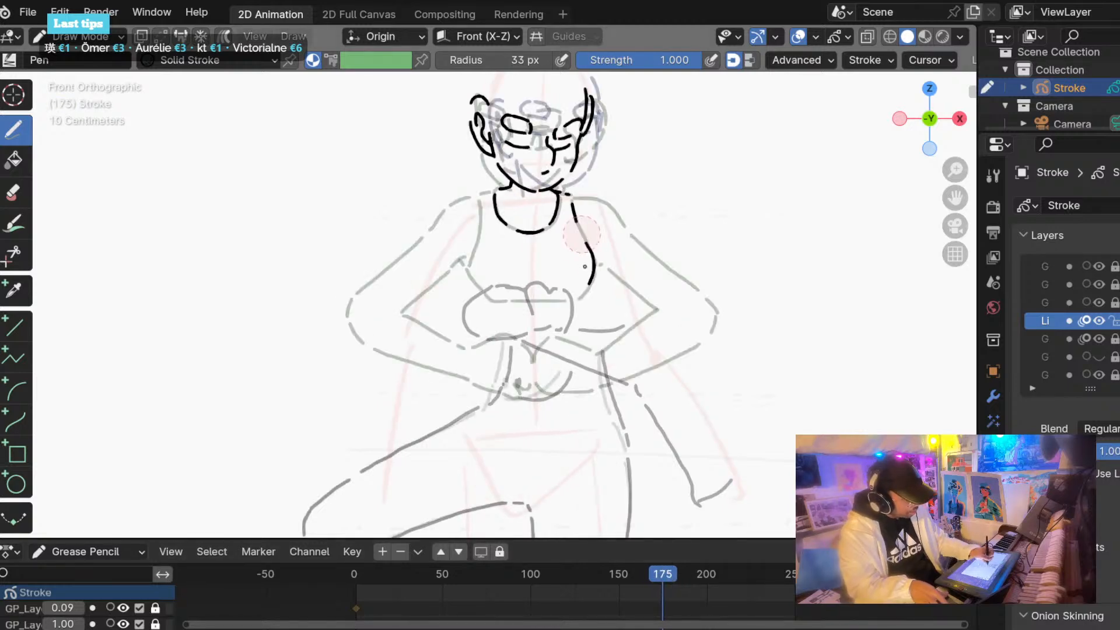
key(ctrl+z)
mouse_move(579, 227)
mouse_down()
mouse_move(593, 264)
mouse_move(570, 289)
mouse_up()
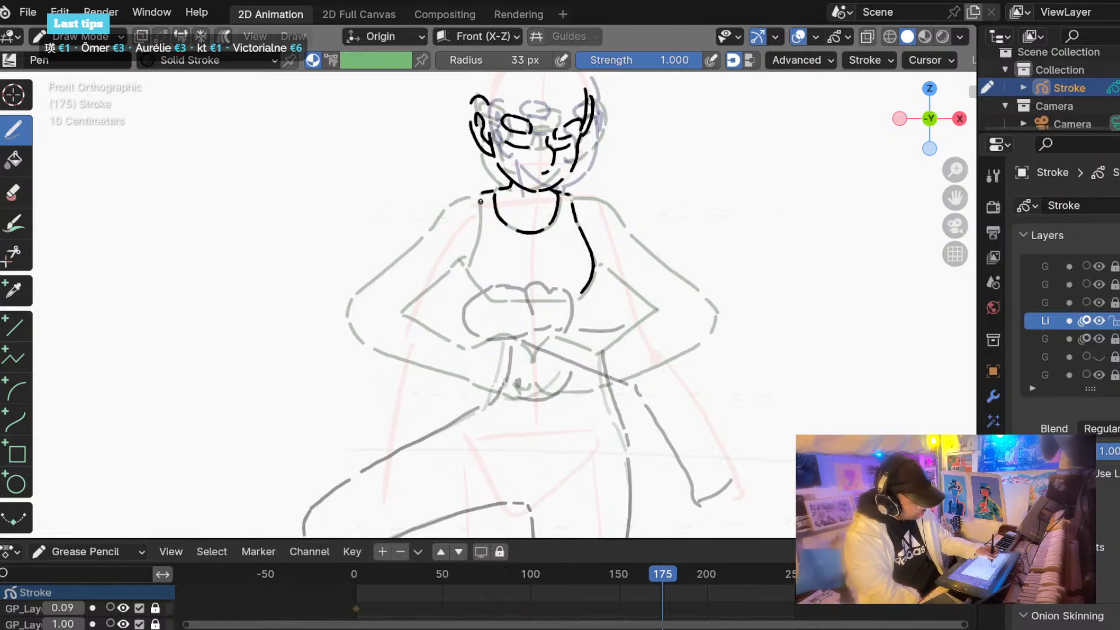
drag(480, 201, 472, 262)
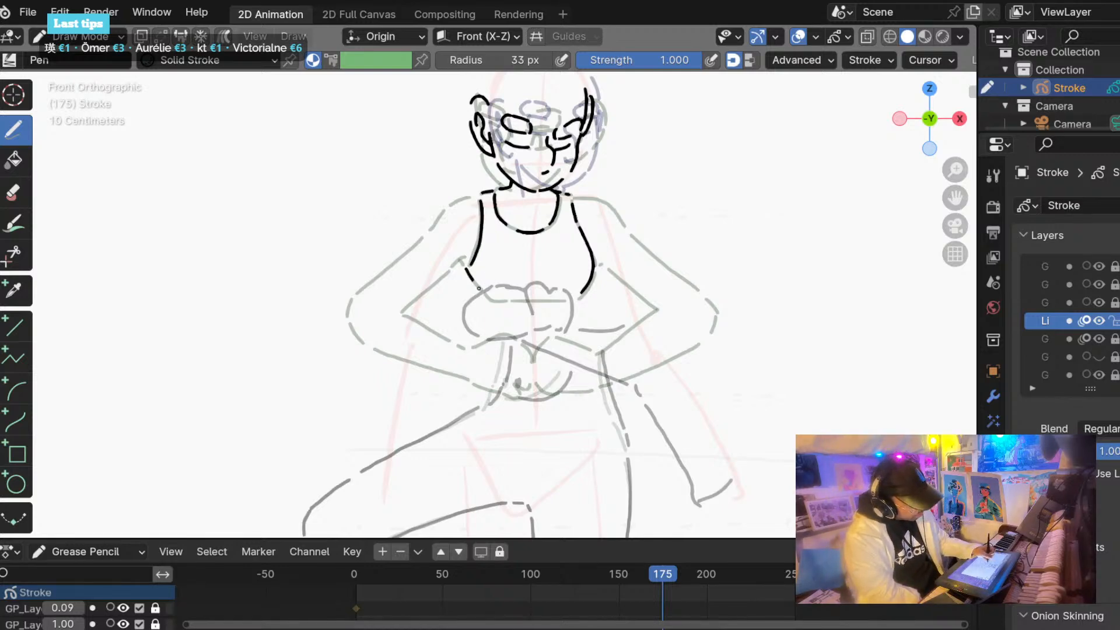
Ink the top's straight lower hem and both rounded shoulders of the character at frame 175.
drag(568, 298, 502, 298)
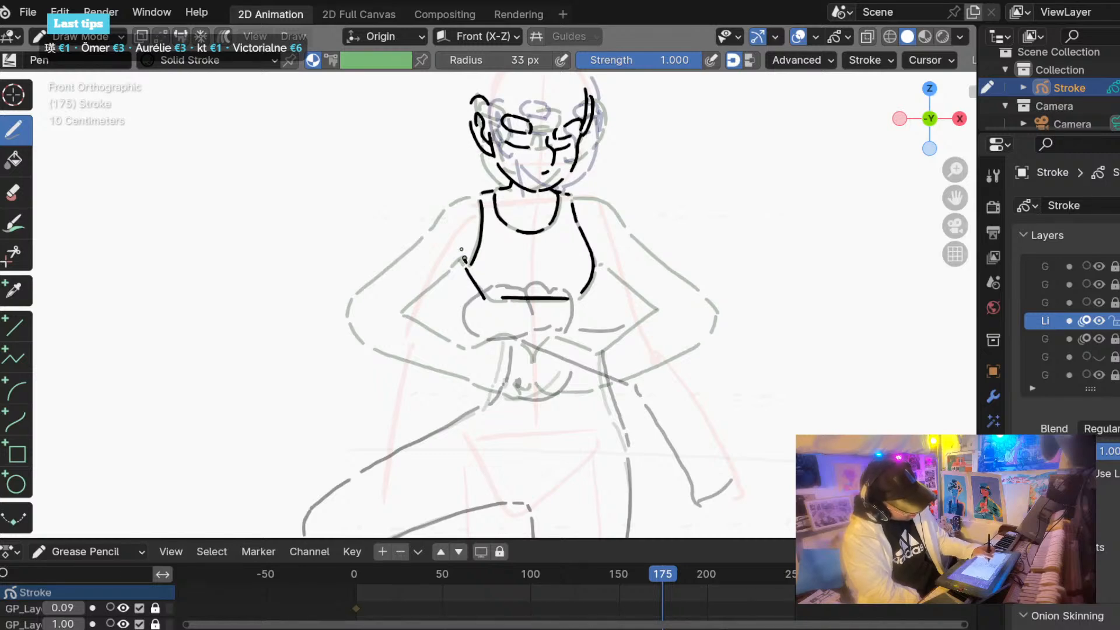
drag(600, 202, 628, 233)
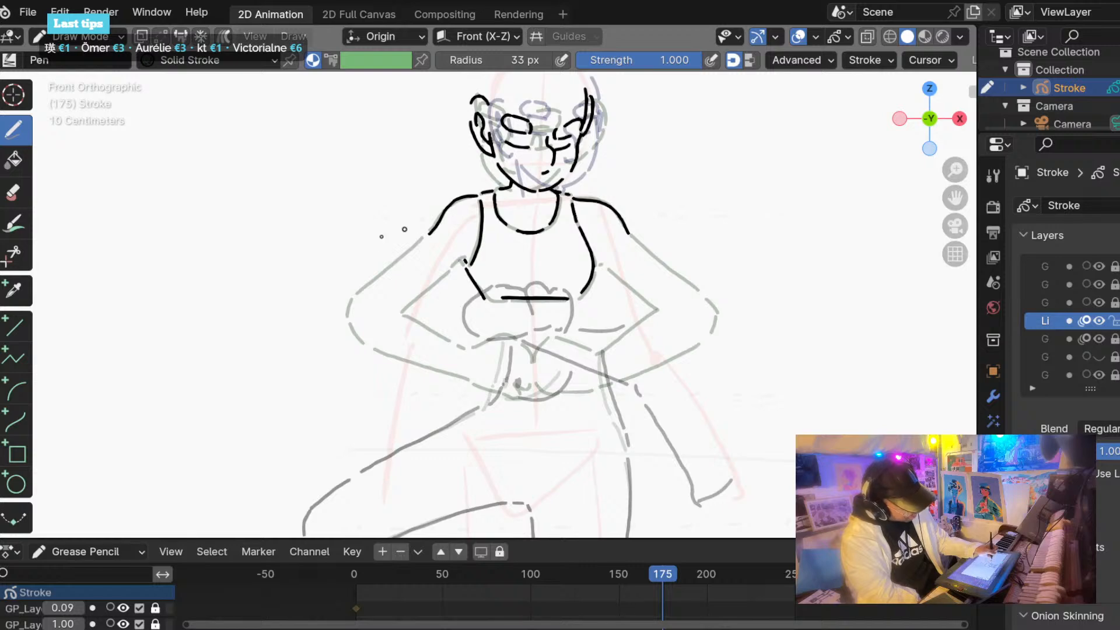
scroll(429, 392, down, 2)
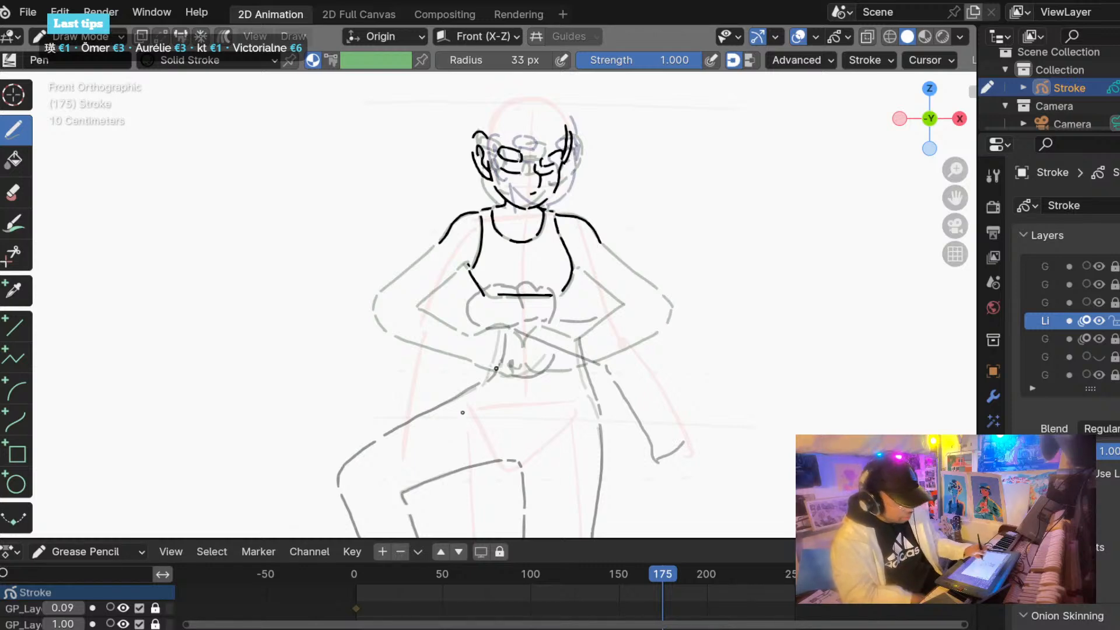
Check the pose around frames 175 to 177 and ink the straight lowered arm down to its closed fist.
mouse_move(653, 571)
mouse_down()
mouse_move(635, 569)
mouse_move(674, 575)
mouse_move(621, 568)
mouse_move(666, 575)
mouse_up()
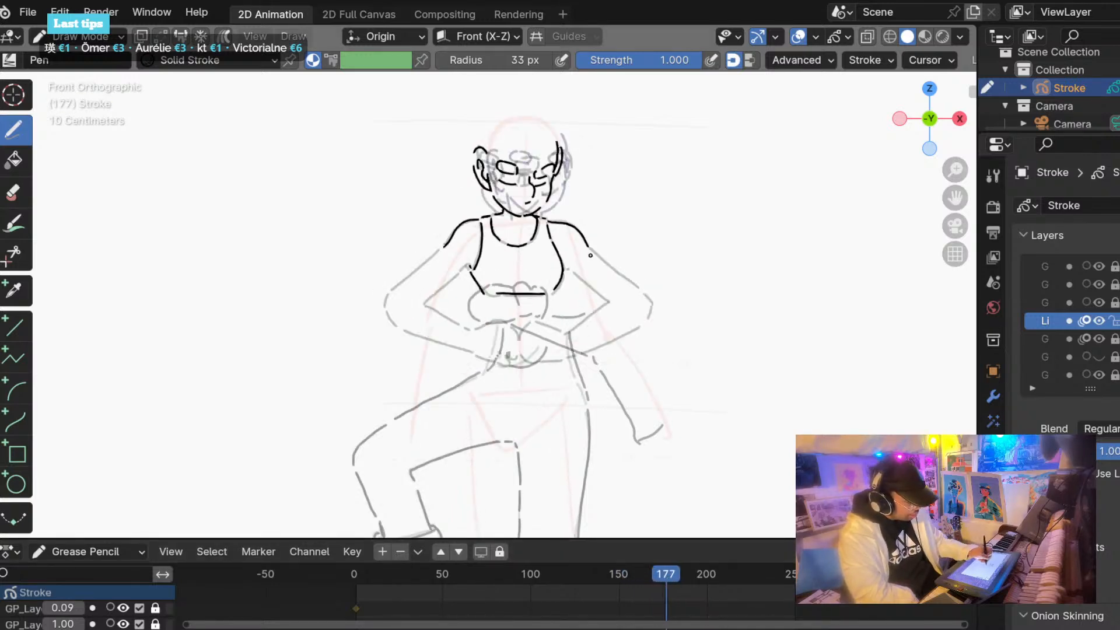
drag(590, 254, 611, 318)
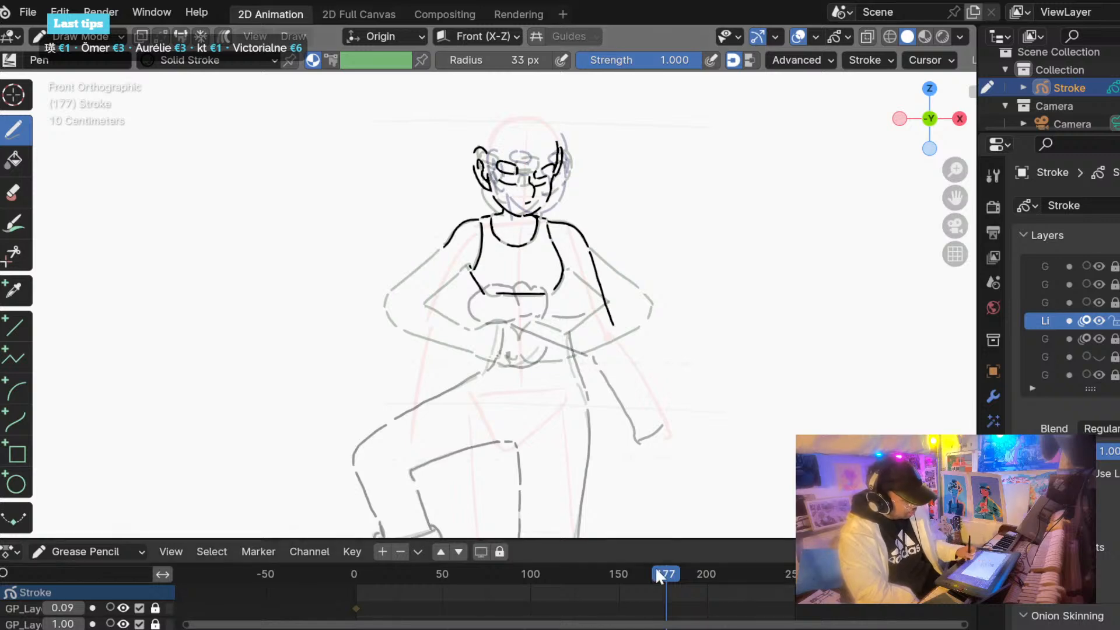
drag(656, 570, 666, 573)
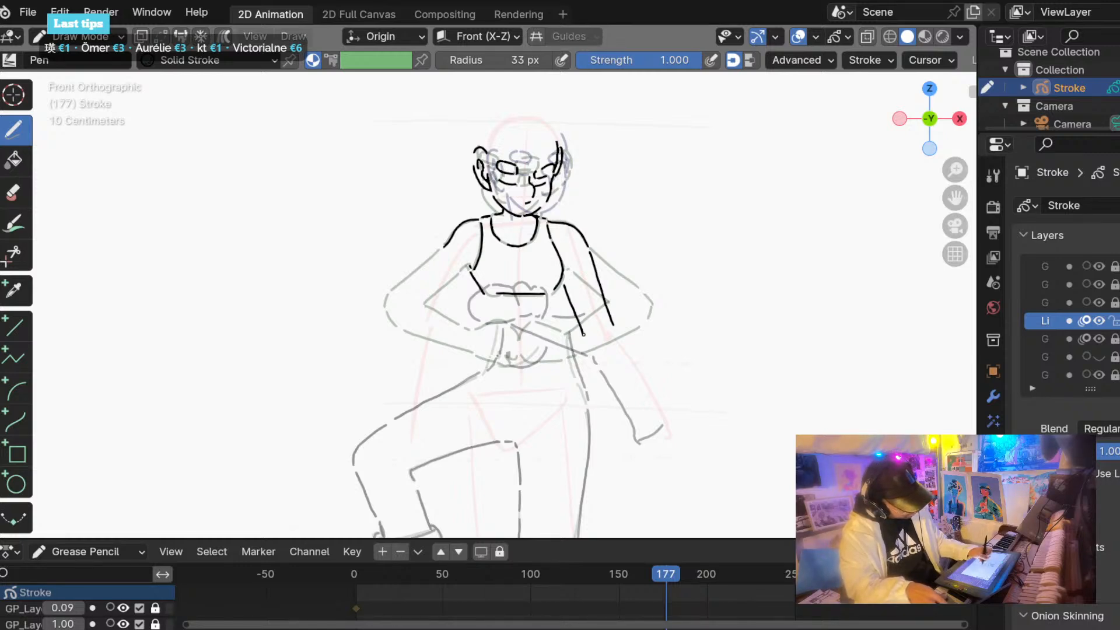
click(653, 571)
mouse_move(656, 571)
mouse_down()
mouse_move(627, 574)
mouse_move(663, 574)
mouse_up()
drag(588, 346, 612, 381)
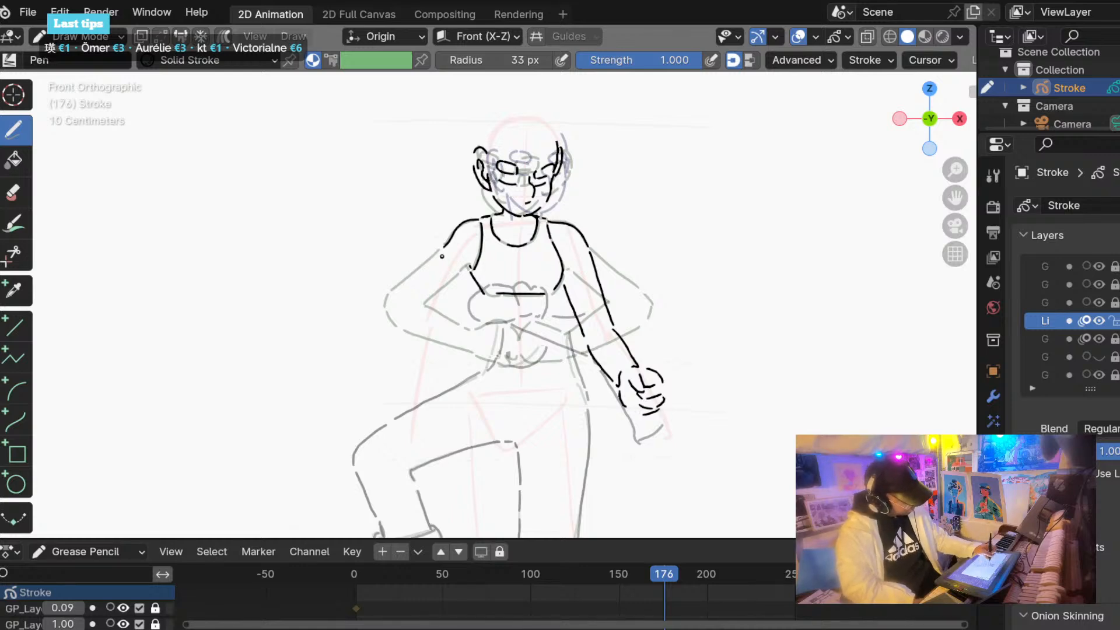
drag(441, 250, 408, 304)
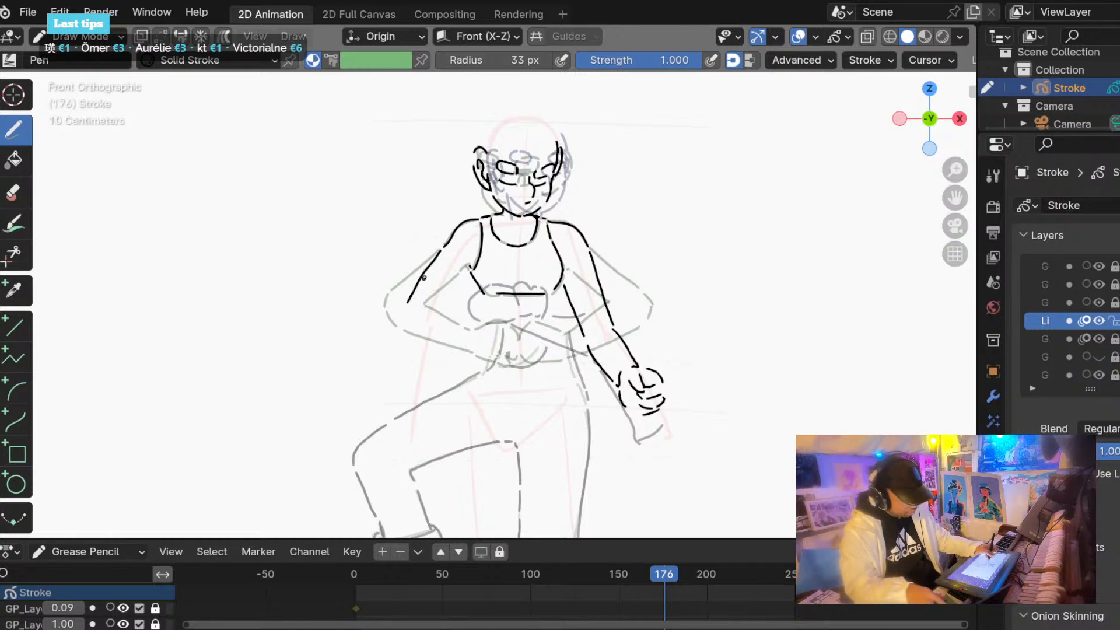
key(ctrl+z)
drag(441, 250, 399, 309)
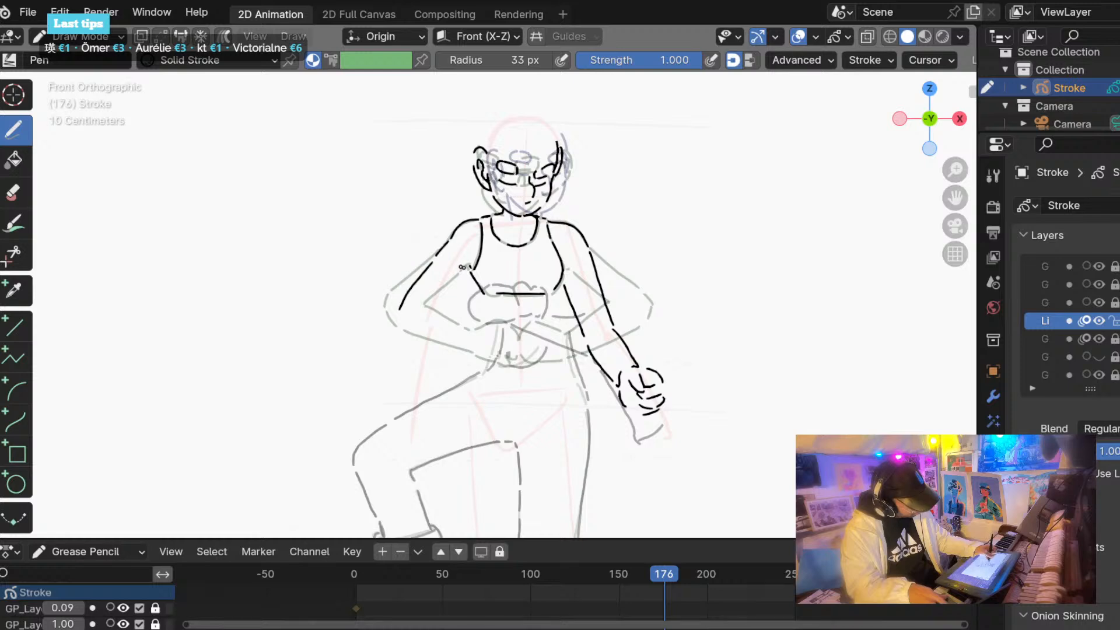
drag(469, 266, 427, 322)
key(ctrl+z)
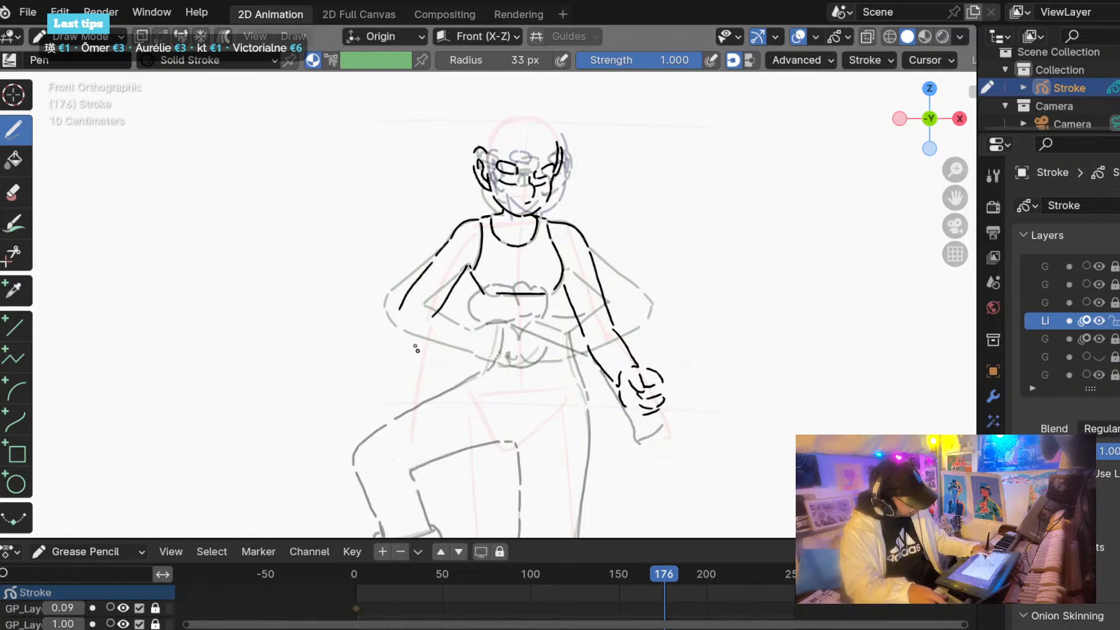
key(ctrl+z)
mouse_move(467, 269)
mouse_down()
mouse_move(438, 313)
mouse_move(384, 315)
mouse_move(465, 324)
mouse_move(449, 351)
mouse_move(425, 280)
mouse_move(435, 268)
mouse_move(428, 274)
mouse_move(454, 272)
mouse_move(403, 307)
mouse_up()
key(ctrl+z)
key(ctrl+z)
key(ctrl+z)
key(ctrl+z)
key(ctrl+z)
key(ctrl+z)
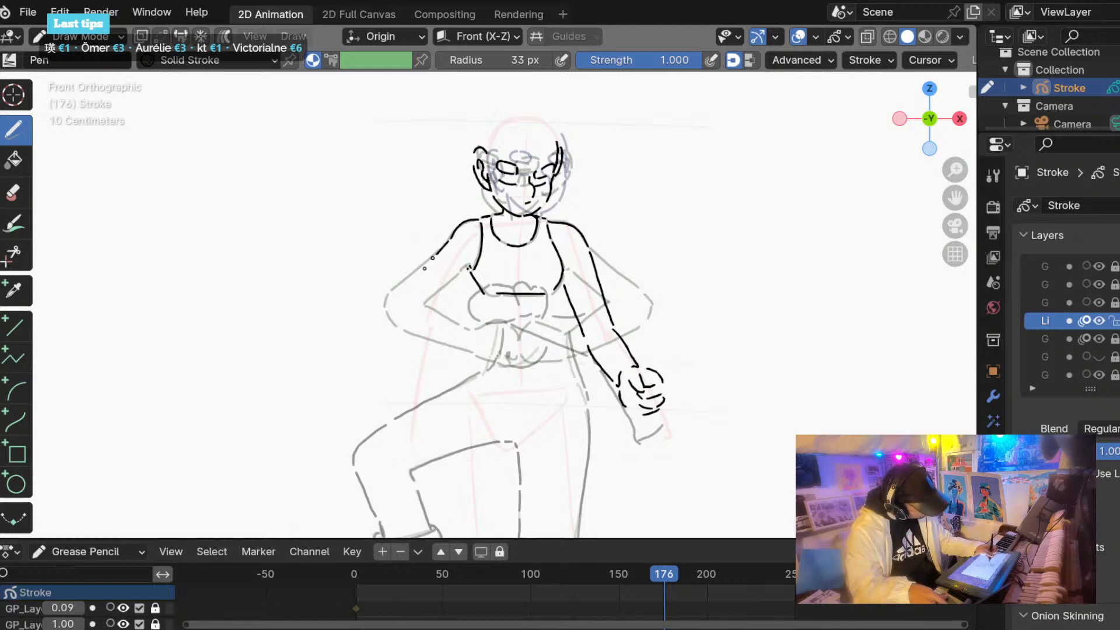
Ink the bent arm's outer and inner outlines at frame 176, ending in the rounded hand resting at the hip.
drag(436, 255, 402, 310)
drag(468, 268, 438, 313)
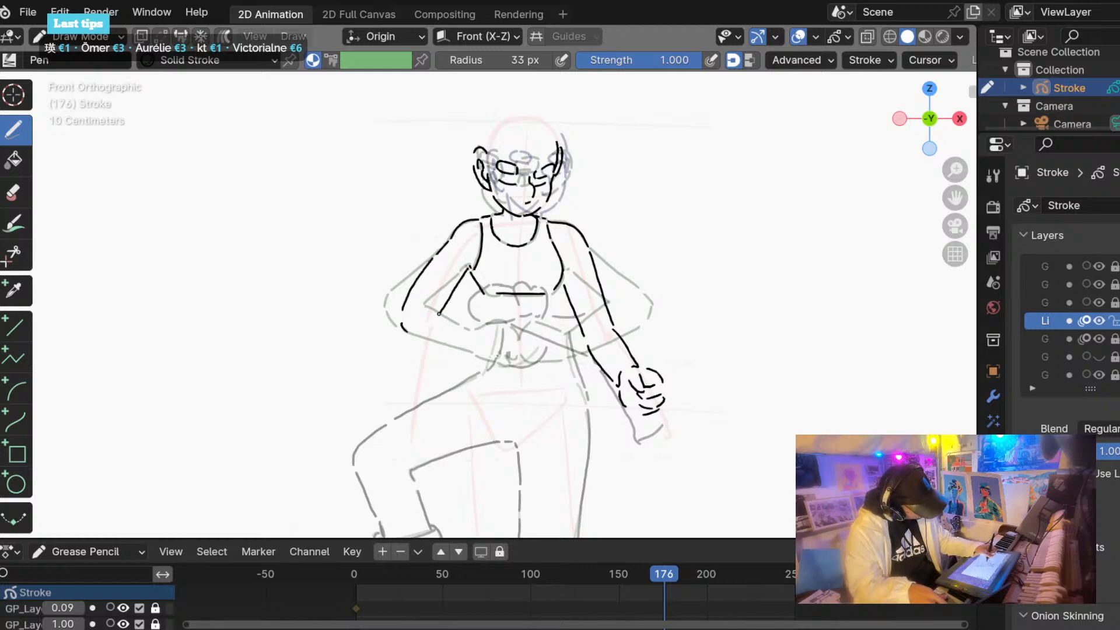
key(ctrl+z)
mouse_move(467, 268)
mouse_down()
mouse_move(438, 312)
mouse_move(446, 349)
mouse_move(414, 350)
mouse_move(468, 356)
mouse_move(426, 378)
mouse_up()
key(ctrl+z)
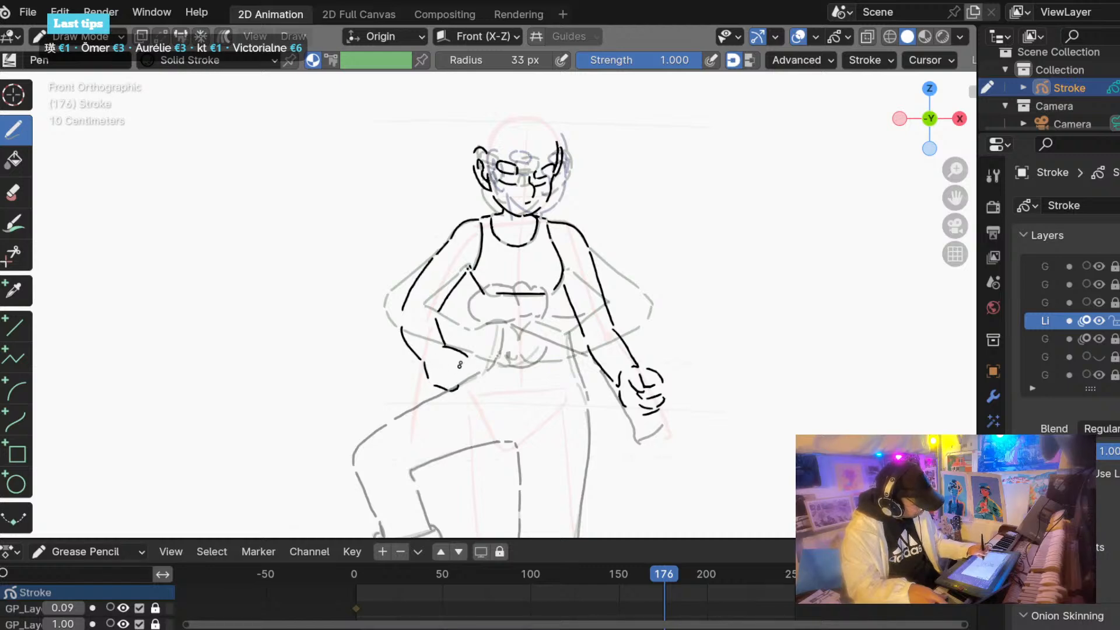
drag(468, 354, 467, 368)
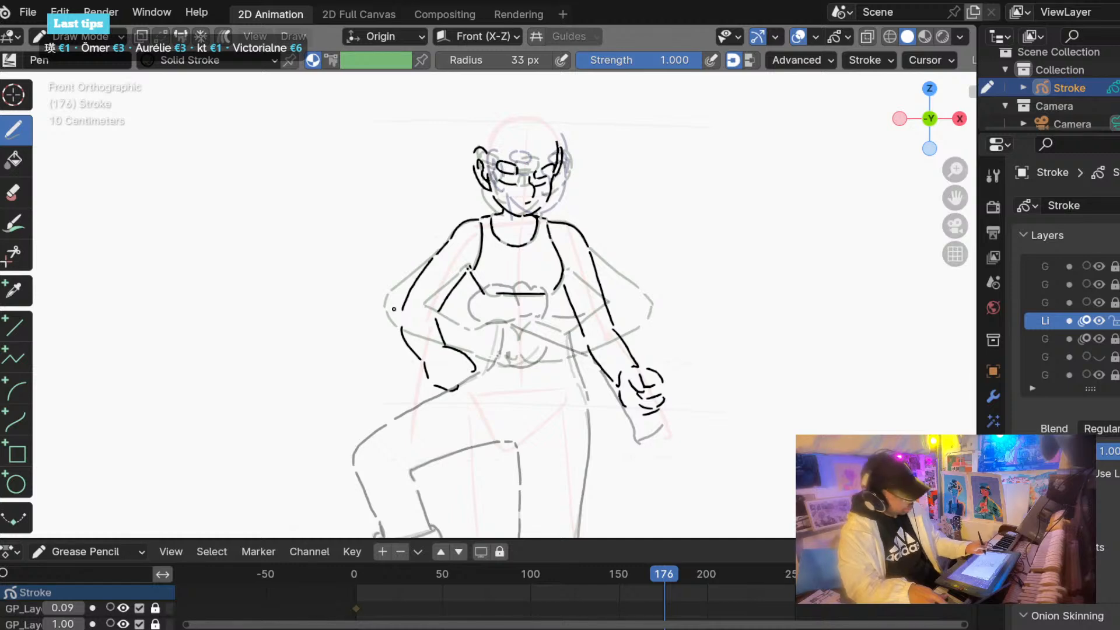
Scrub forward to frame 182, reworking the bent arm's inner forearm line and extending the hand outline at the hip.
click(659, 572)
mouse_move(666, 572)
mouse_down()
mouse_move(701, 572)
mouse_move(669, 572)
mouse_up()
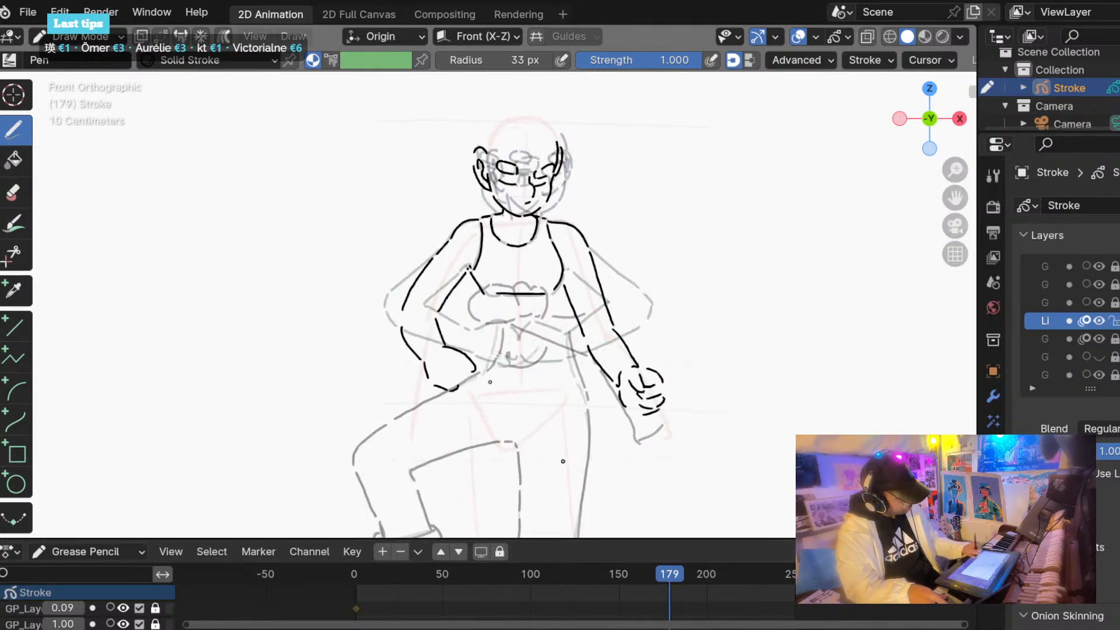
mouse_move(434, 315)
mouse_down()
mouse_move(446, 346)
mouse_move(434, 365)
mouse_up()
key(ctrl+z)
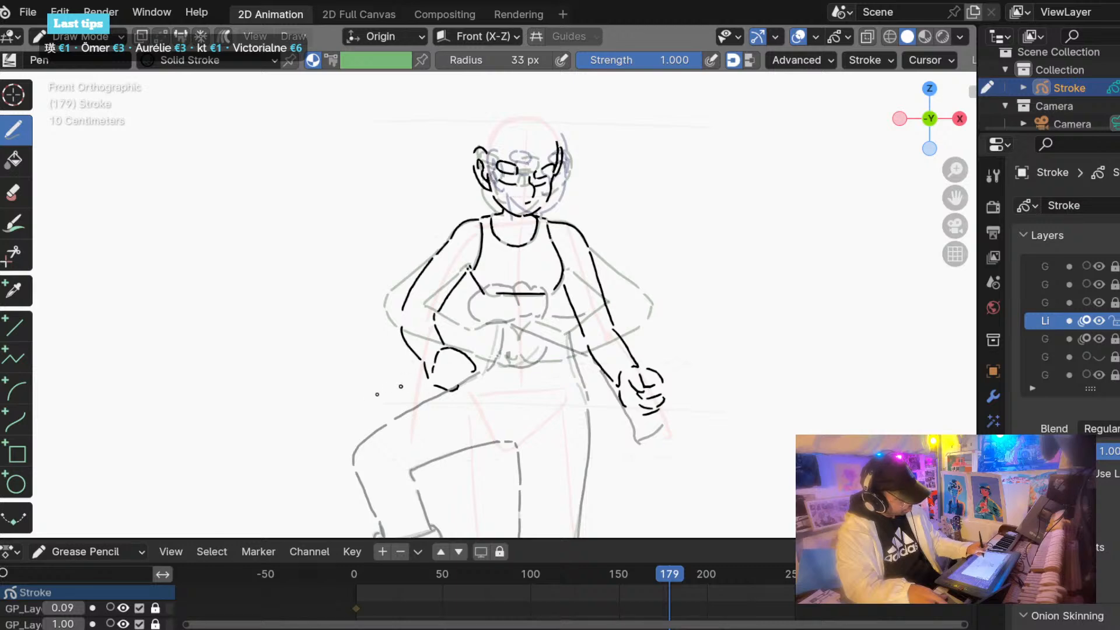
mouse_move(654, 570)
mouse_down()
mouse_move(692, 572)
mouse_move(674, 571)
mouse_up()
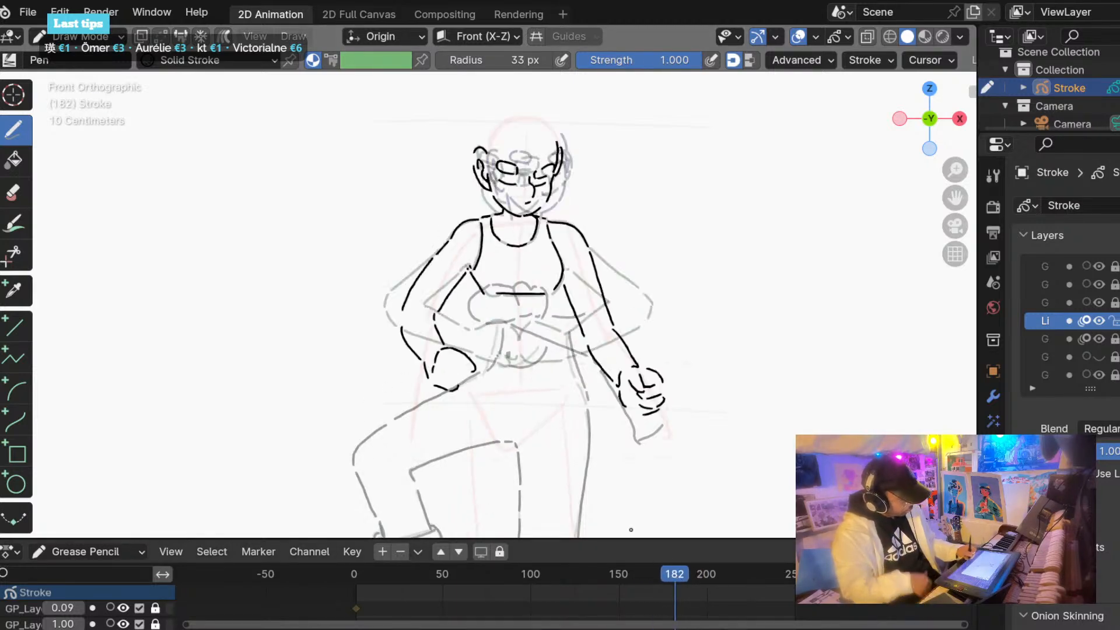
drag(474, 365, 478, 377)
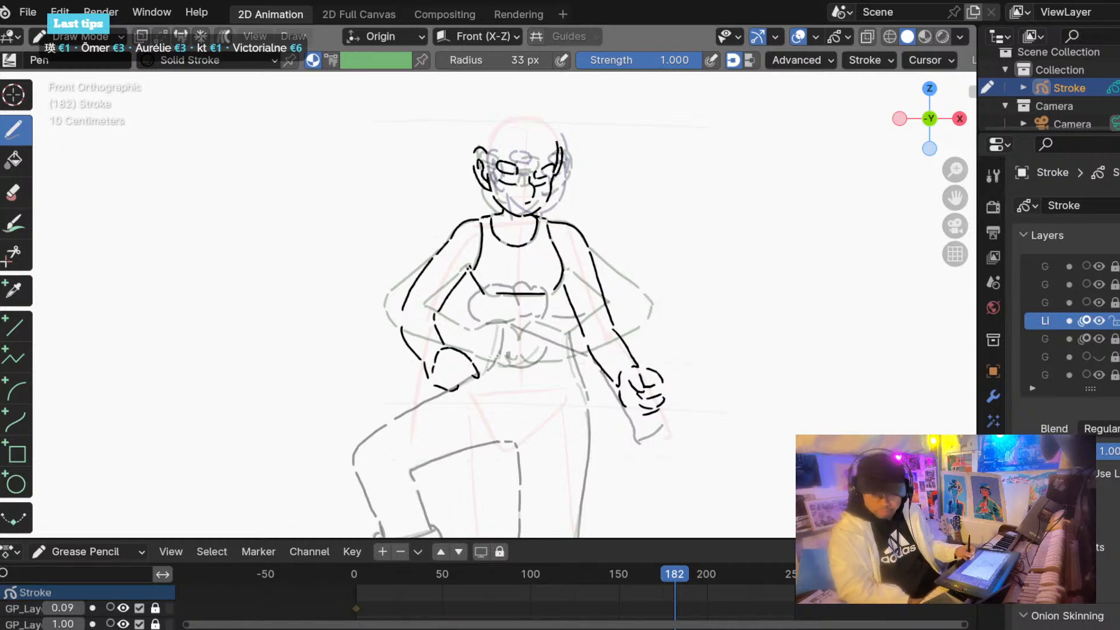
Go to frame 188 and ink the neck lines and the rounded neckline of the top below the chin.
mouse_move(649, 571)
mouse_down()
mouse_move(703, 572)
mouse_move(490, 572)
mouse_move(726, 587)
mouse_move(684, 589)
mouse_up()
drag(542, 217, 537, 236)
scroll(478, 219, up, 1)
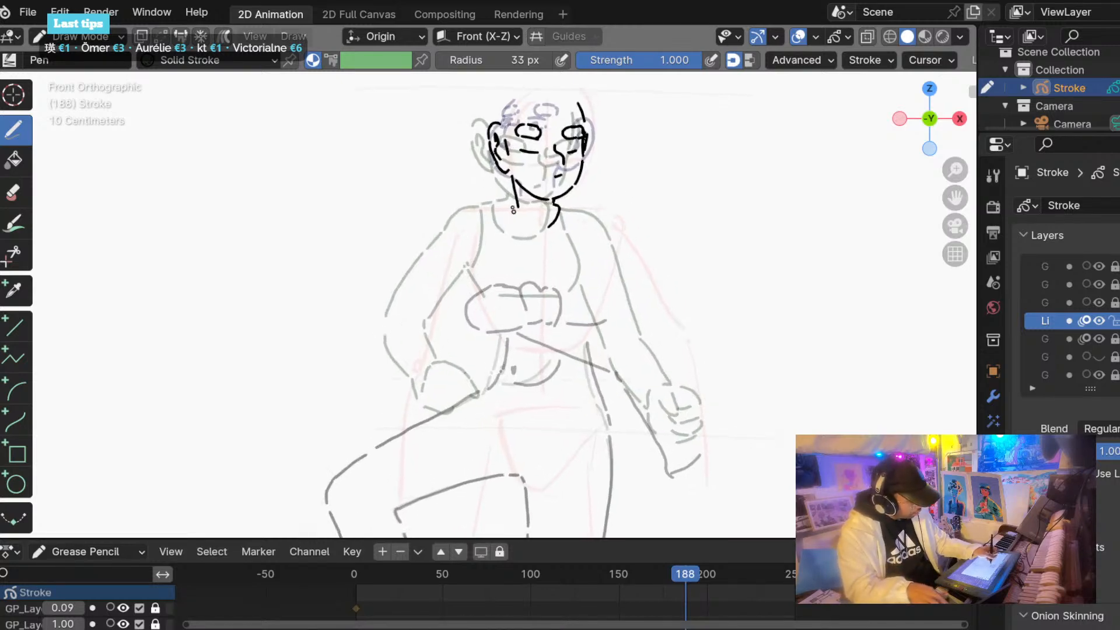
drag(514, 202, 795, 449)
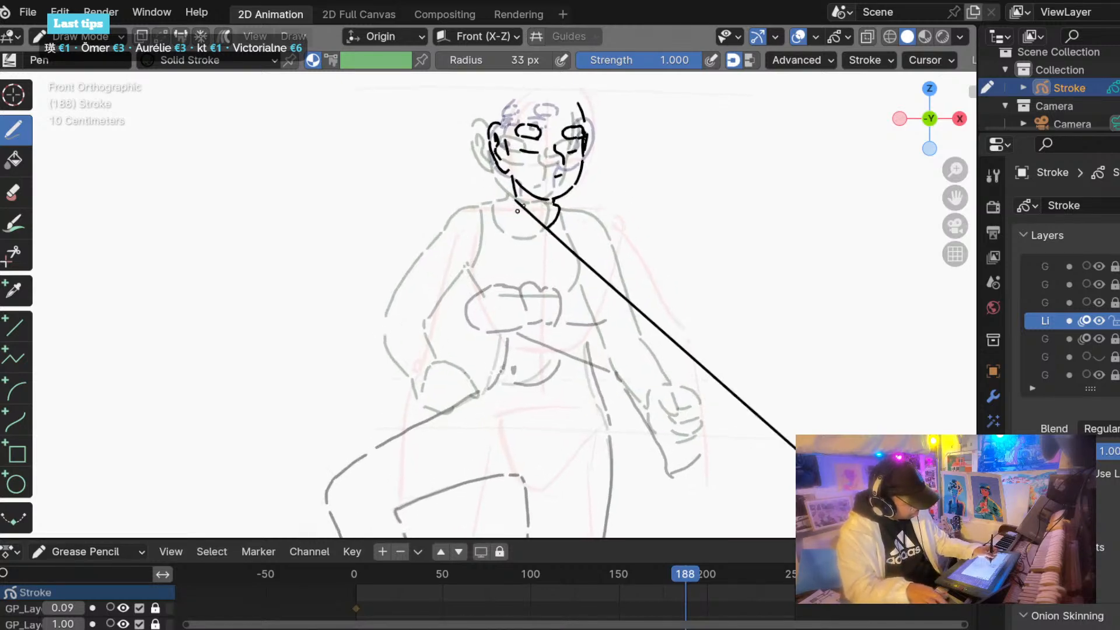
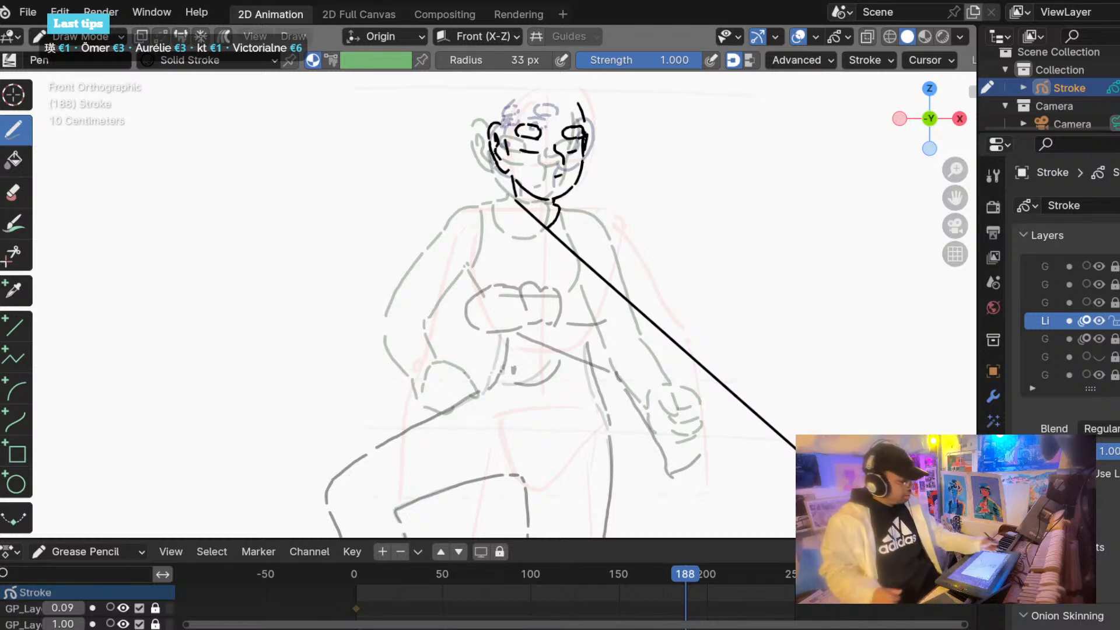
key(ctrl+z)
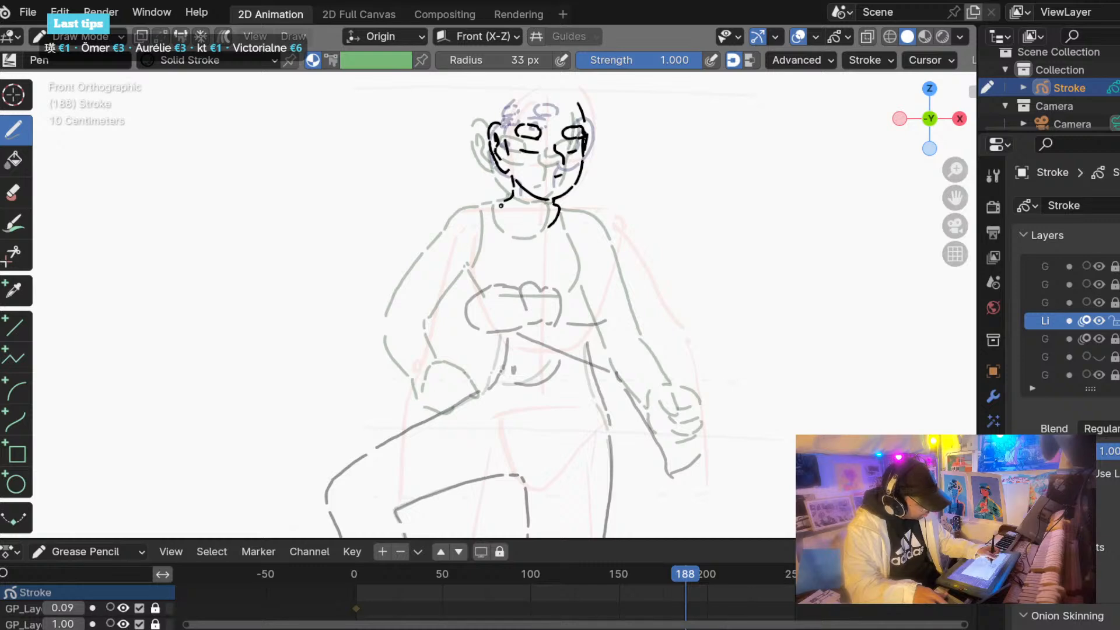
mouse_move(501, 205)
mouse_down()
mouse_move(502, 224)
mouse_move(539, 231)
mouse_move(523, 234)
mouse_up()
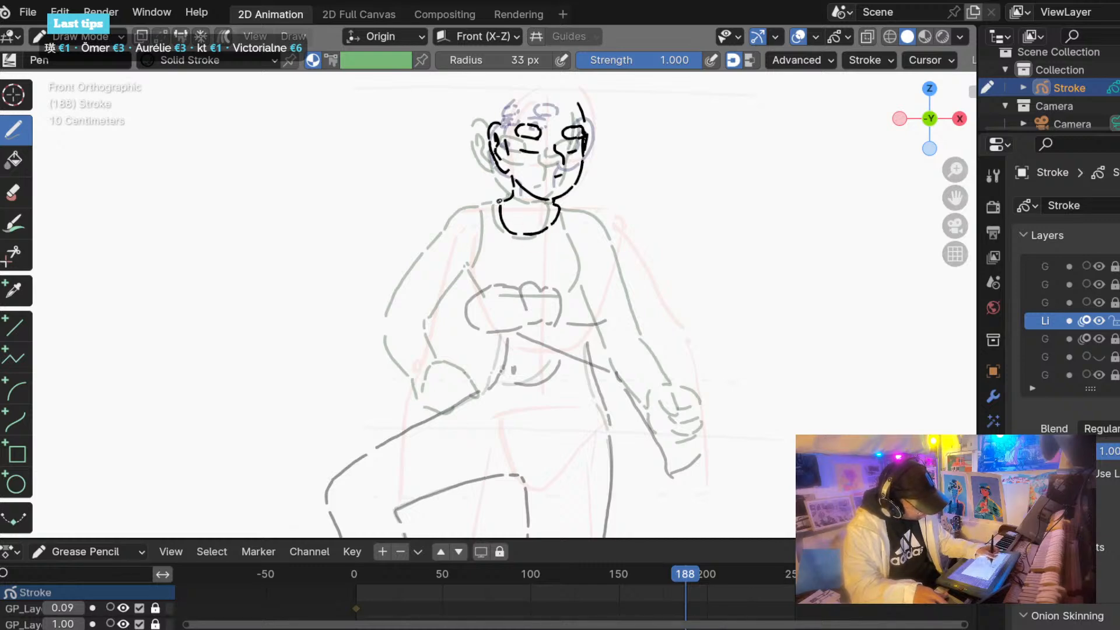
Ink both side edges of the top at frame 188, from the shoulder straps down to the raised forearm sketch.
drag(493, 207, 479, 263)
key(ctrl+z)
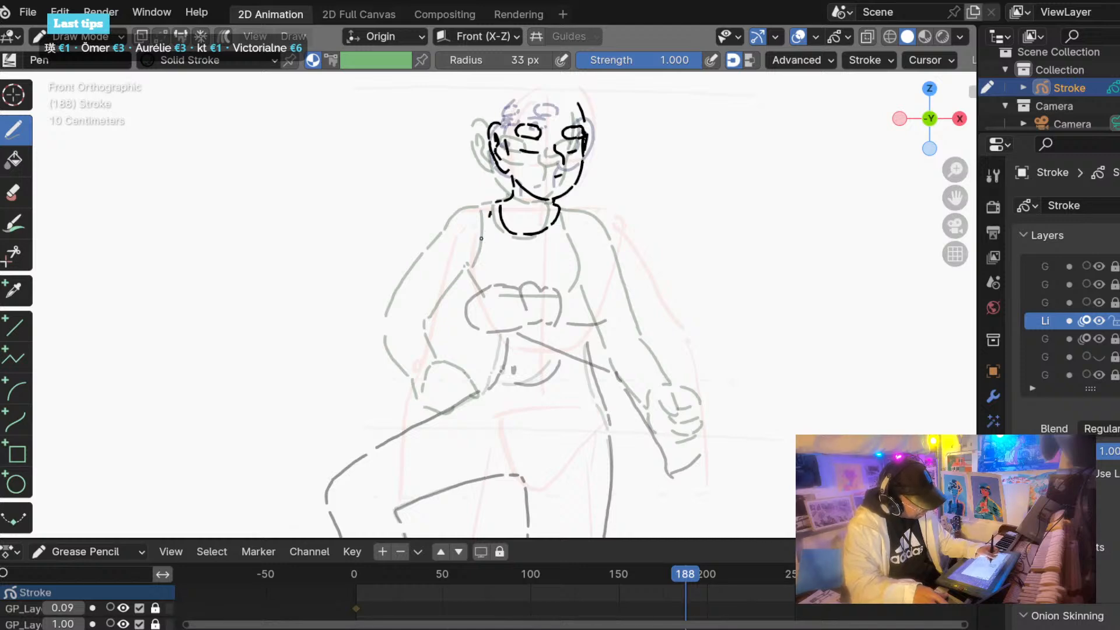
drag(491, 212, 477, 267)
key(ctrl+z)
mouse_move(492, 208)
mouse_down()
mouse_move(476, 272)
mouse_move(482, 291)
mouse_up()
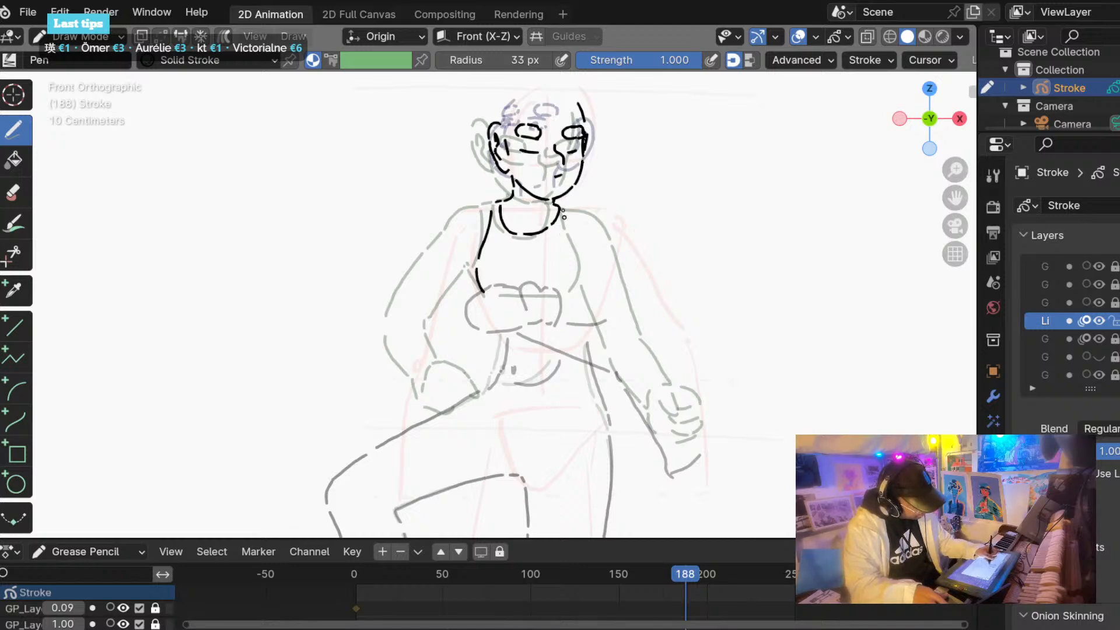
drag(569, 208, 578, 282)
key(ctrl+z)
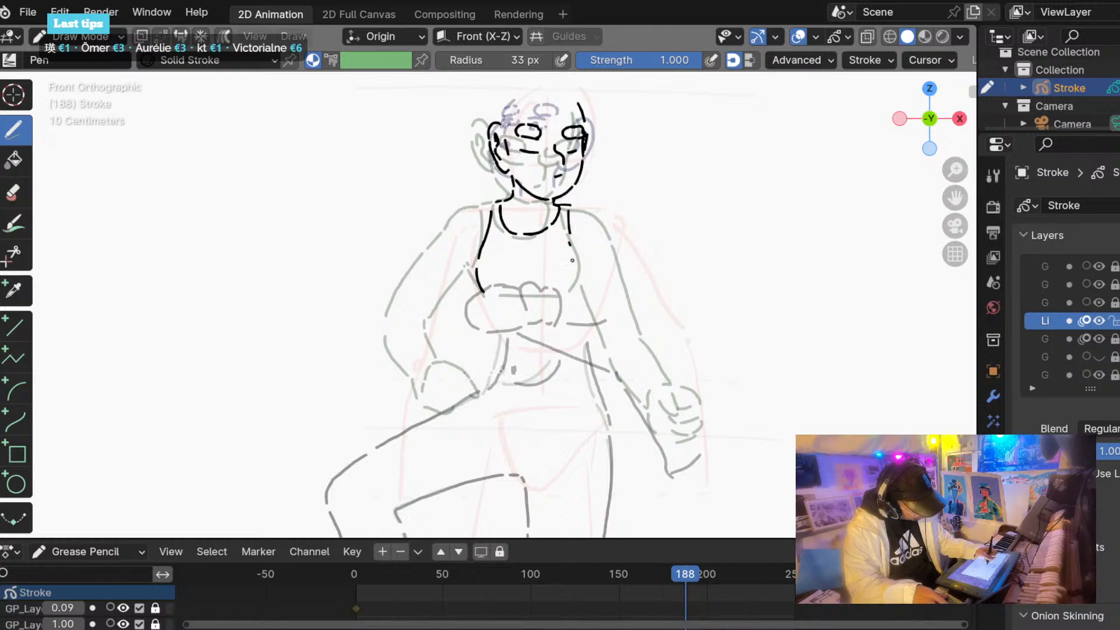
drag(570, 244, 579, 288)
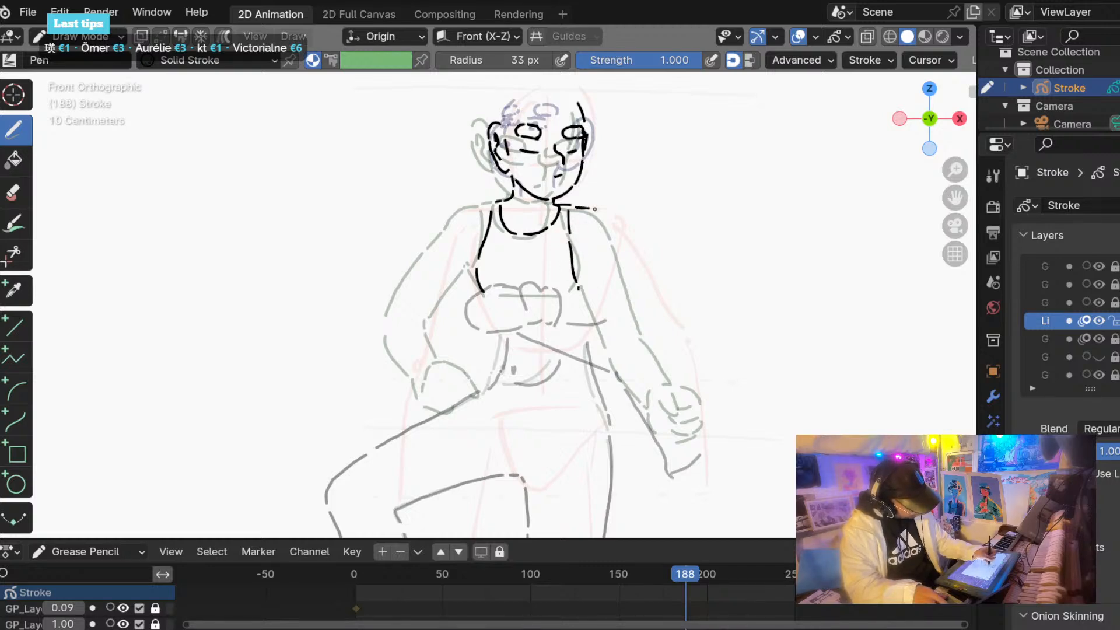
Ink both rounded shoulders at frame 188 and redraw the top's side edge below the wider shoulder as one continuous line.
key(ctrl+z)
mouse_move(584, 208)
mouse_down()
mouse_move(611, 222)
mouse_move(618, 255)
mouse_up()
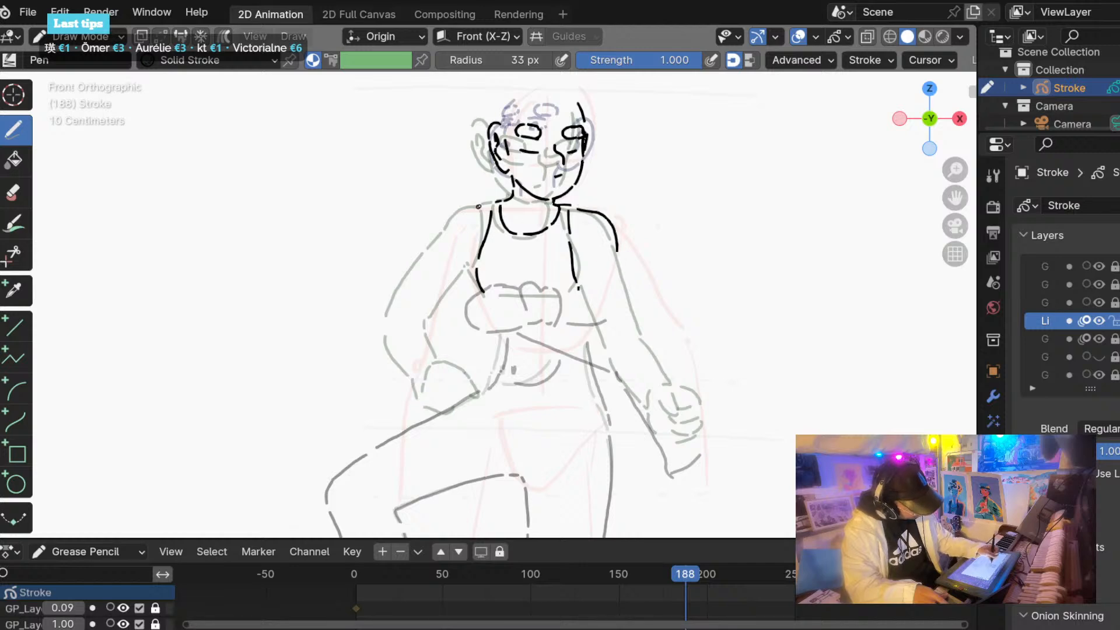
mouse_move(493, 204)
mouse_down()
mouse_move(465, 211)
mouse_move(460, 240)
mouse_up()
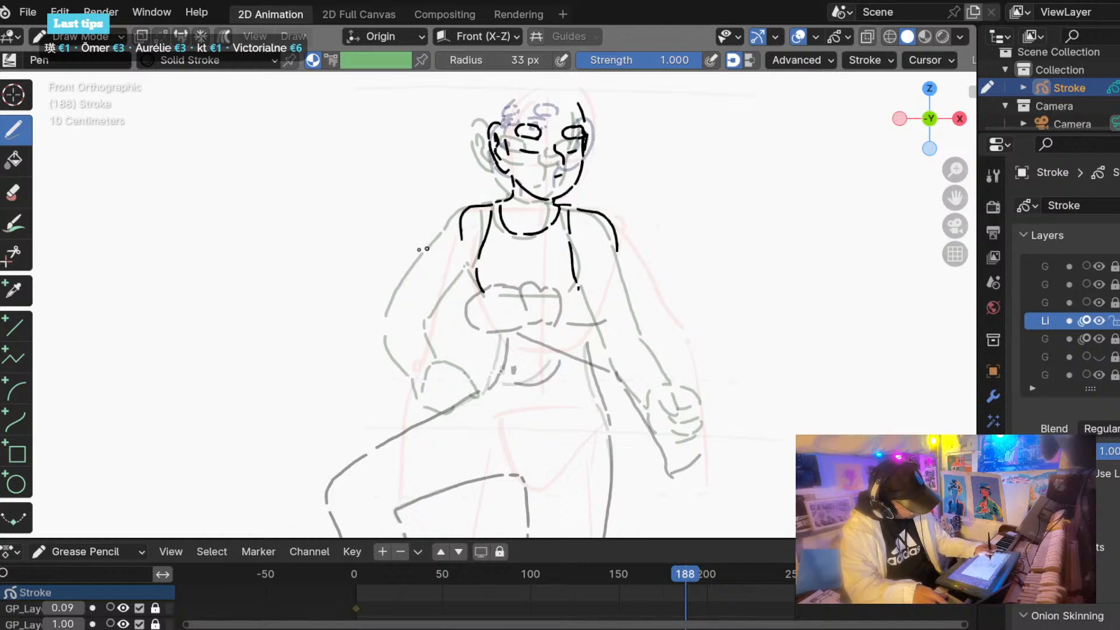
key(ctrl+z)
key(ctrl+z)
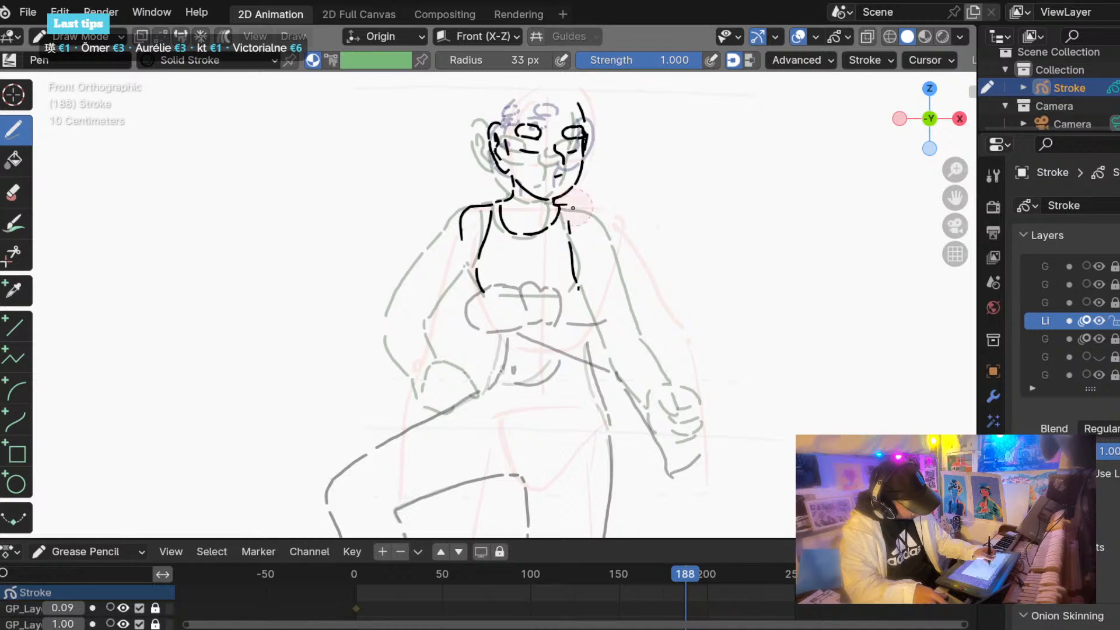
mouse_move(574, 209)
mouse_down()
mouse_move(608, 214)
mouse_move(627, 263)
mouse_up()
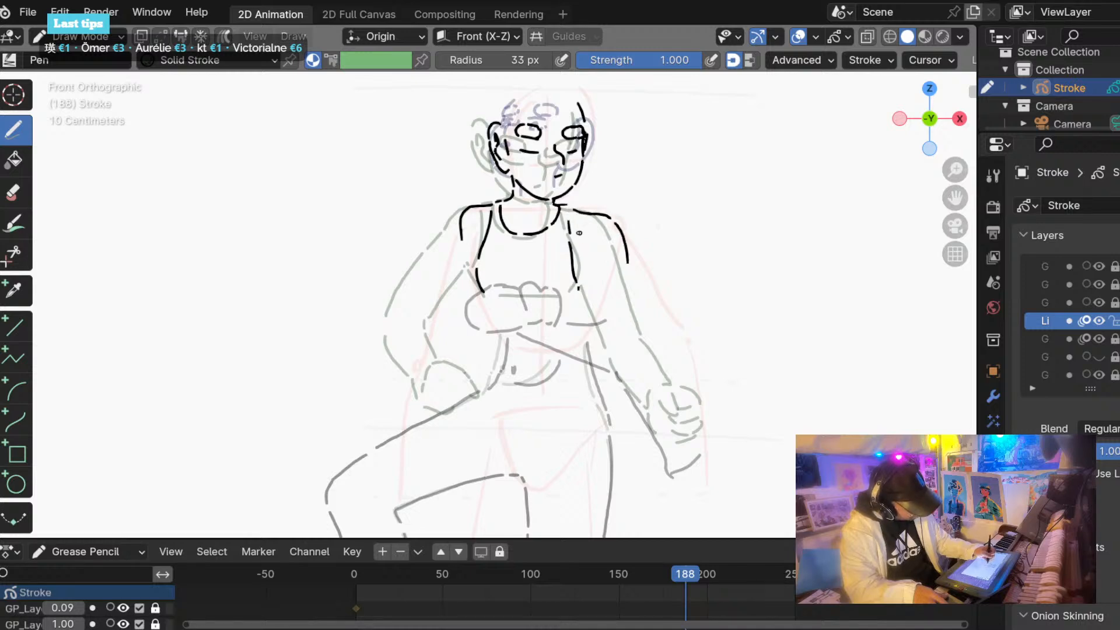
mouse_move(563, 207)
mouse_down()
mouse_move(541, 233)
mouse_move(576, 283)
mouse_up()
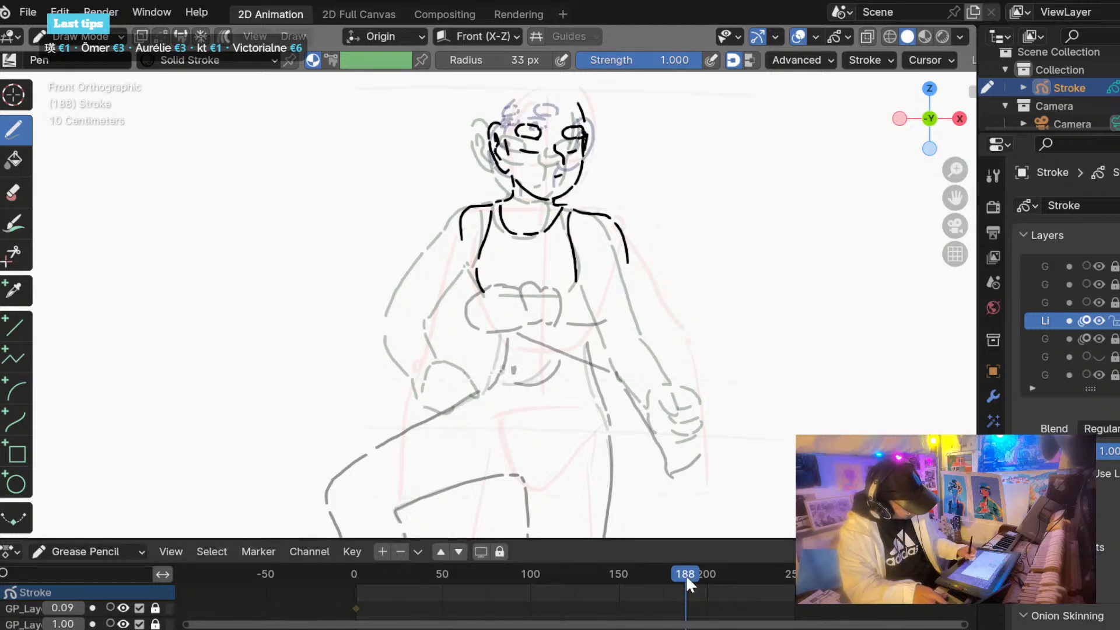
Go to frame 199 and ink both neck lines and the rounded neckline of the top below the chin.
mouse_move(685, 575)
mouse_down()
mouse_move(673, 577)
mouse_move(698, 580)
mouse_move(632, 574)
mouse_move(705, 579)
mouse_up()
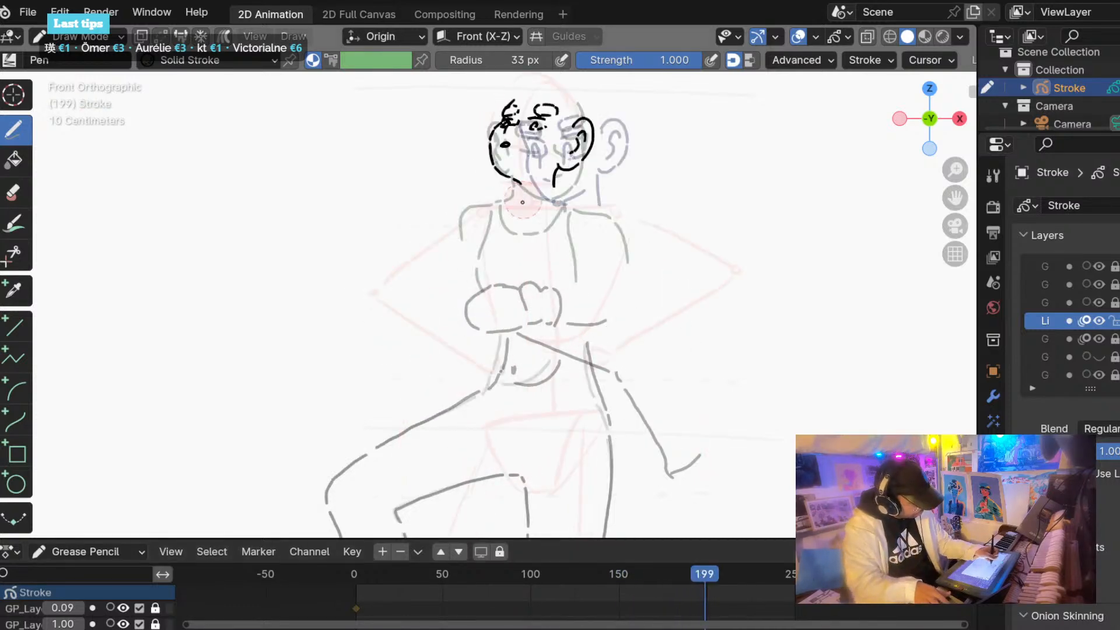
ctrl+drag(554, 189, 527, 200)
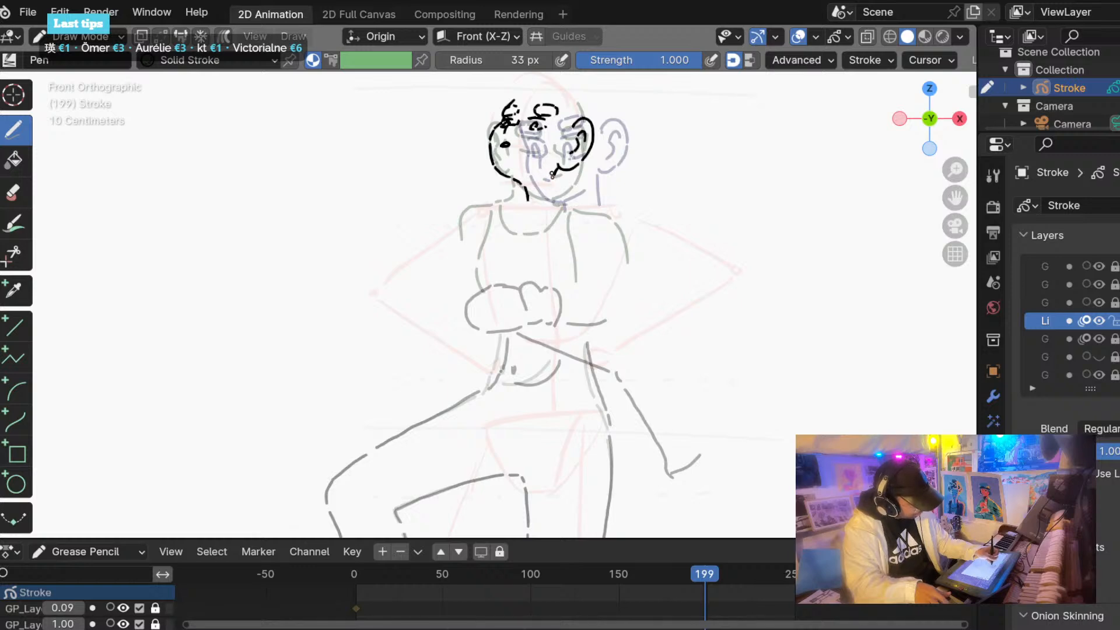
middle_drag(554, 174, 576, 192)
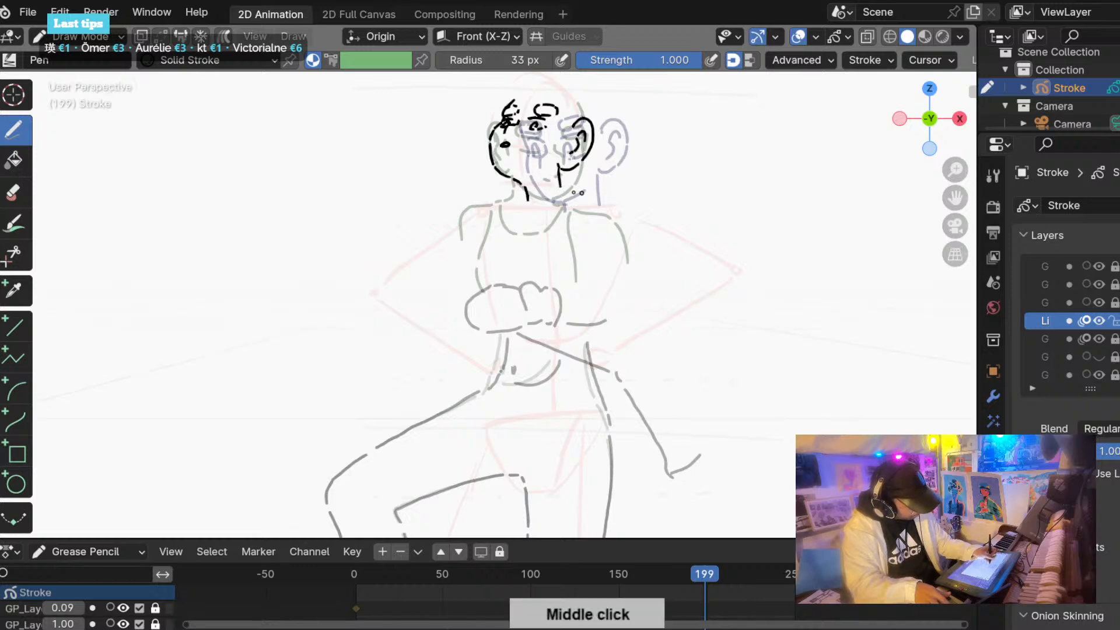
mouse_move(558, 184)
mouse_down()
mouse_move(564, 202)
mouse_move(623, 219)
mouse_move(532, 239)
mouse_move(548, 236)
mouse_move(516, 233)
mouse_move(516, 204)
mouse_move(499, 231)
mouse_up()
key(ctrl+z)
key(ctrl+z)
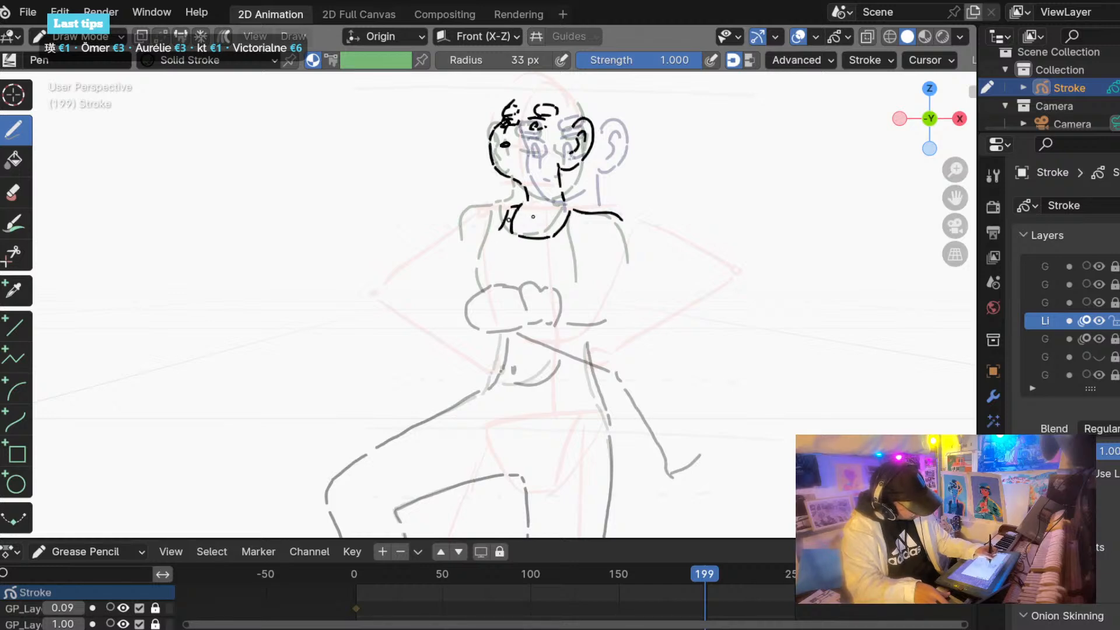
Ink the remaining shoulder strap and both rounded shoulders down to the upper arms for the frame 199 pose.
drag(581, 208, 568, 237)
drag(510, 209, 472, 217)
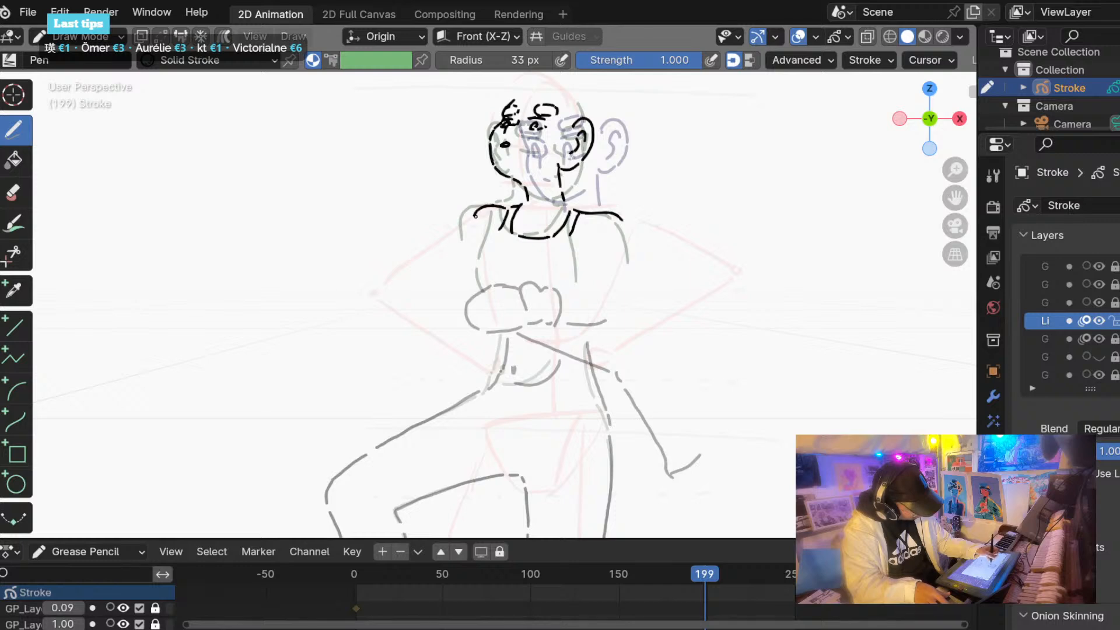
mouse_move(704, 575)
mouse_down()
mouse_move(670, 571)
mouse_move(715, 575)
mouse_move(692, 576)
mouse_move(706, 575)
mouse_up()
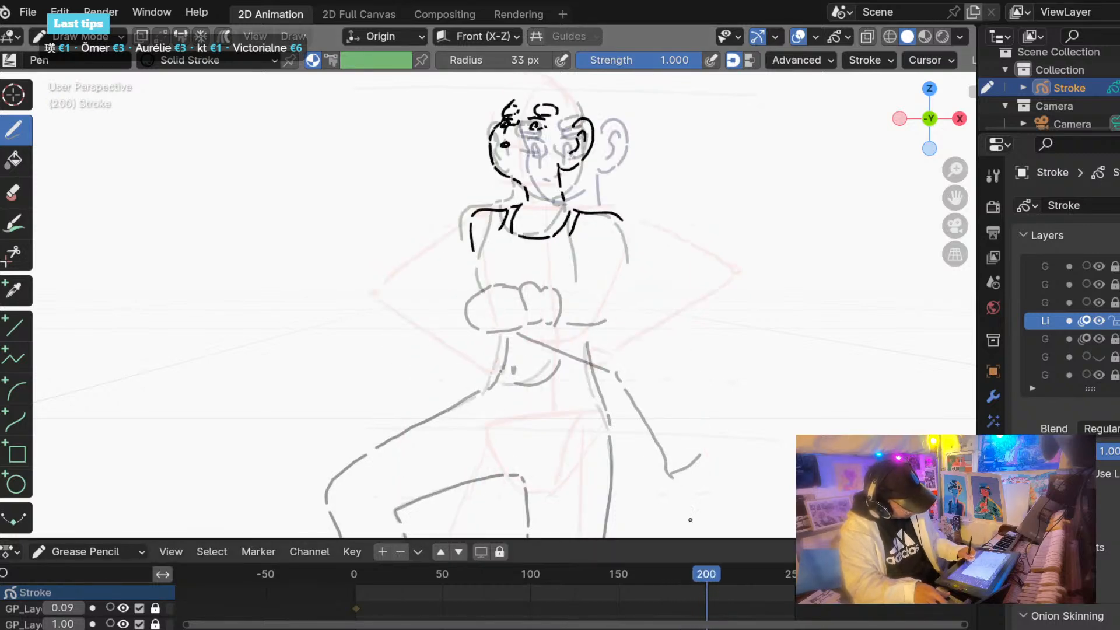
key(ctrl+z)
drag(623, 227, 641, 276)
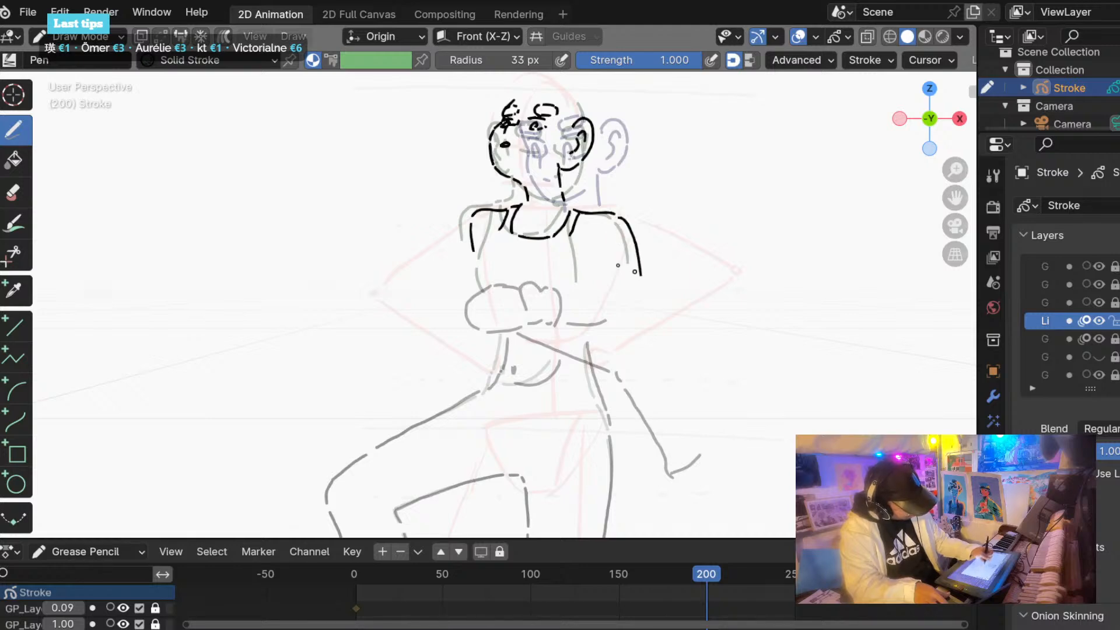
Go to frame 214 and ink the base of the neck, the rounded neckline and the far shoulder strap of the top.
click(697, 573)
mouse_move(697, 574)
mouse_down()
mouse_move(738, 575)
mouse_move(728, 575)
mouse_up()
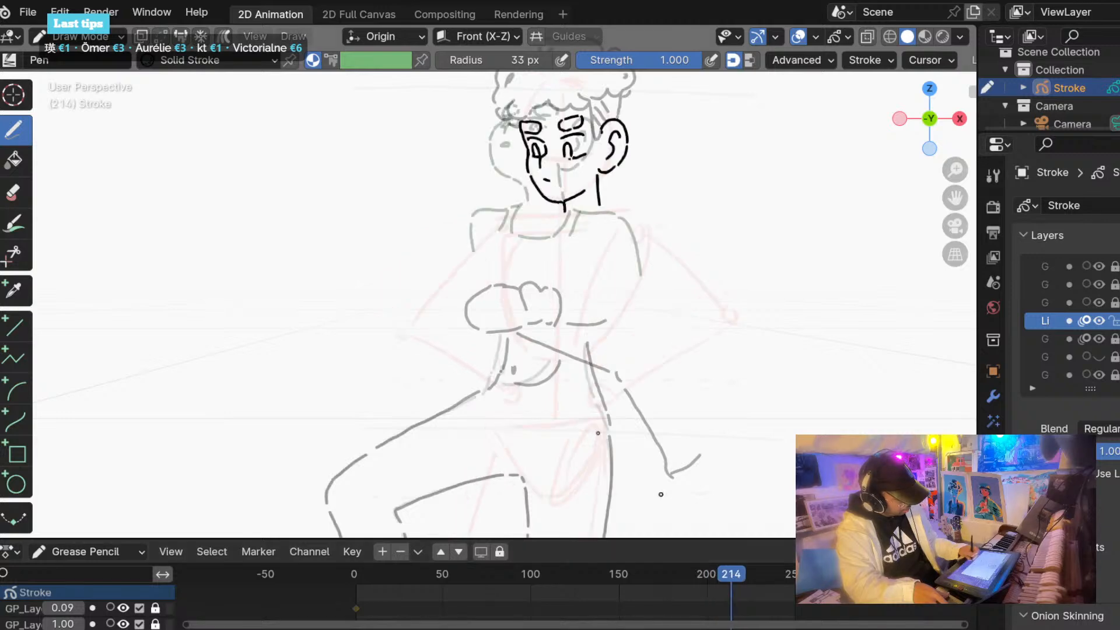
key(Right)
key(Right)
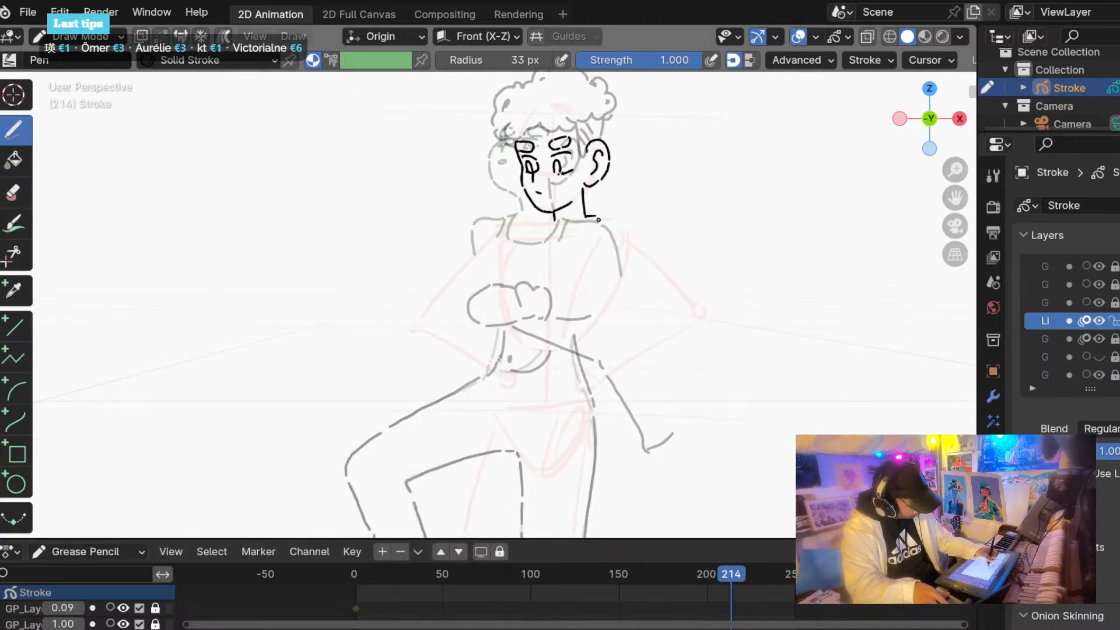
drag(596, 221, 567, 250)
key(ctrl+z)
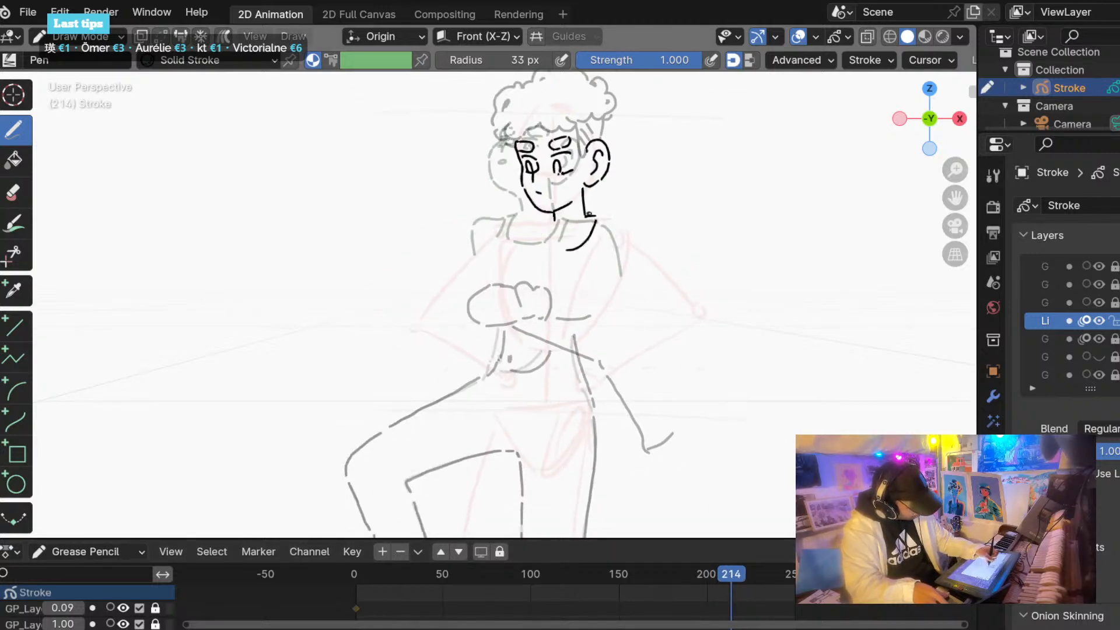
key(ctrl+z)
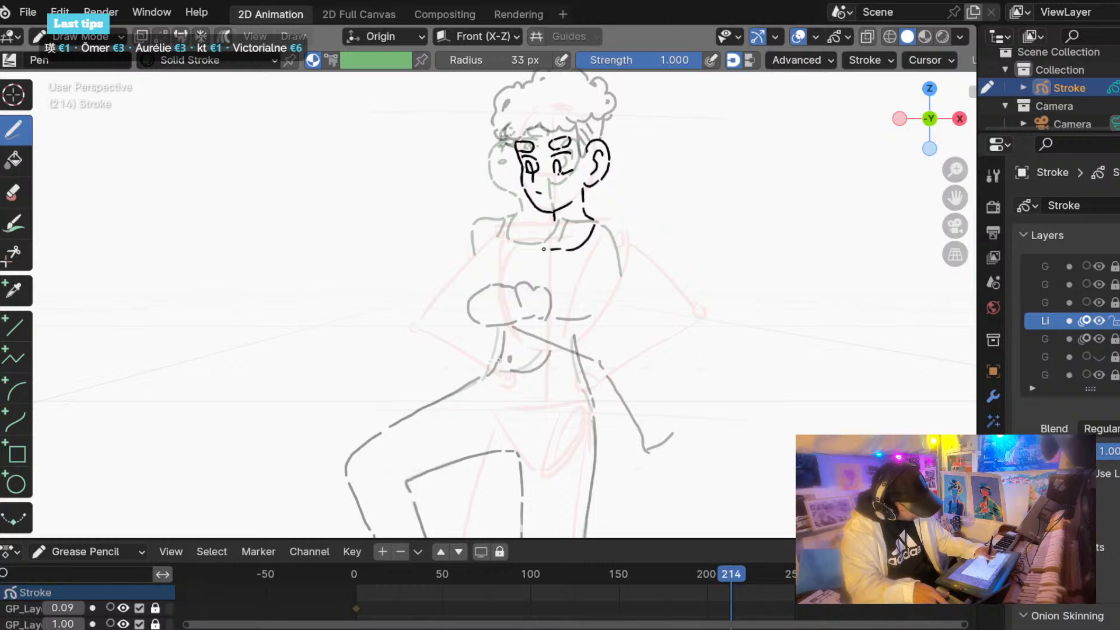
drag(531, 229, 521, 245)
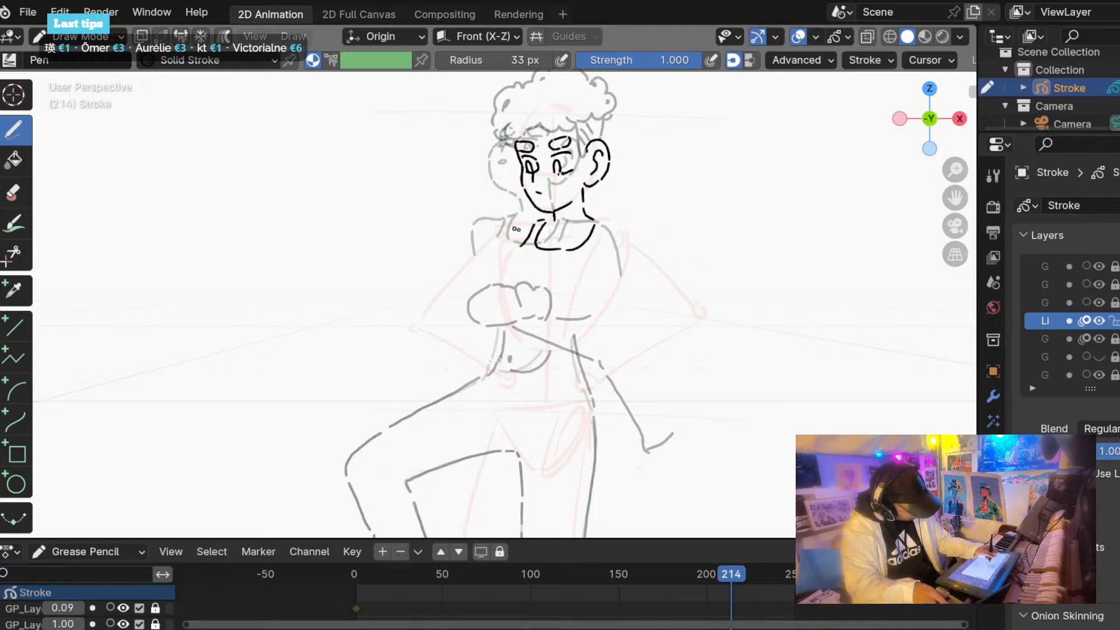
Compare the top's neckline at frames 150 and 30, and rework the lower neckline curve at frame 218.
mouse_move(730, 577)
mouse_down()
mouse_move(530, 578)
mouse_move(737, 584)
mouse_move(380, 576)
mouse_move(738, 561)
mouse_move(439, 571)
mouse_move(702, 562)
mouse_move(618, 565)
mouse_up()
scroll(475, 152, up, 5)
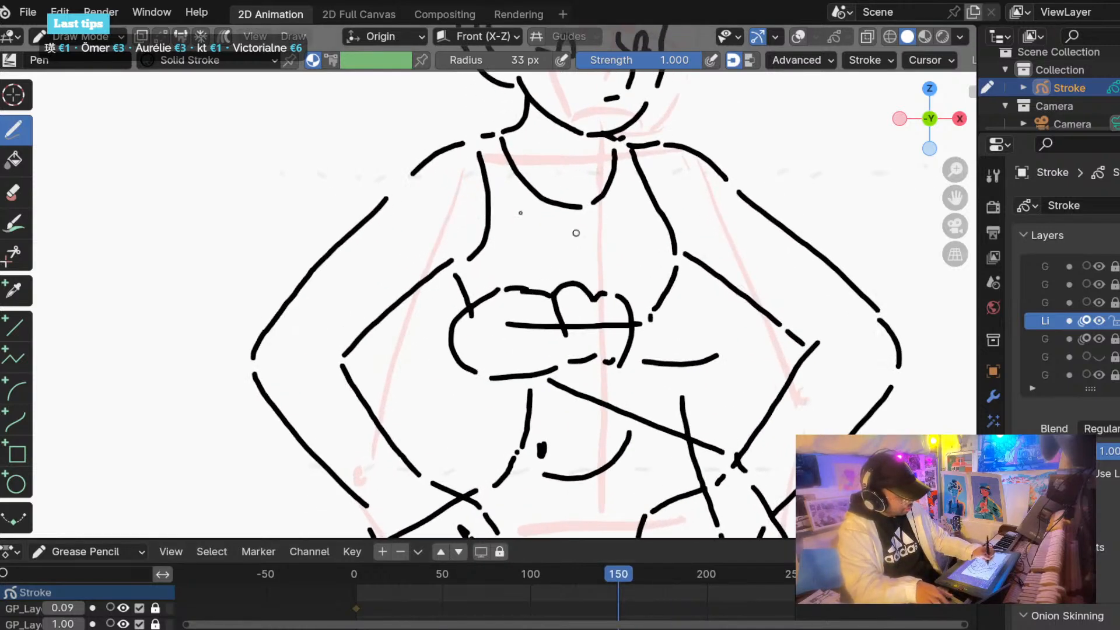
shift+middle_drag(481, 306, 489, 312)
mouse_move(410, 568)
mouse_down()
mouse_move(411, 554)
mouse_move(407, 569)
mouse_up()
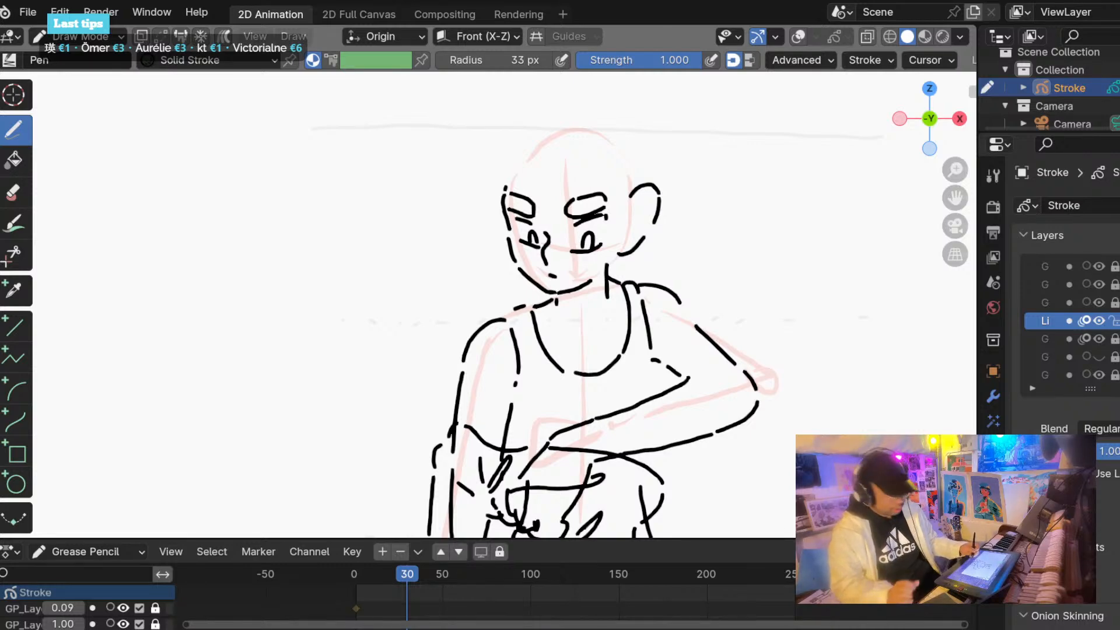
mouse_move(418, 569)
mouse_down()
mouse_move(371, 568)
mouse_move(753, 568)
mouse_move(691, 568)
mouse_move(736, 576)
mouse_up()
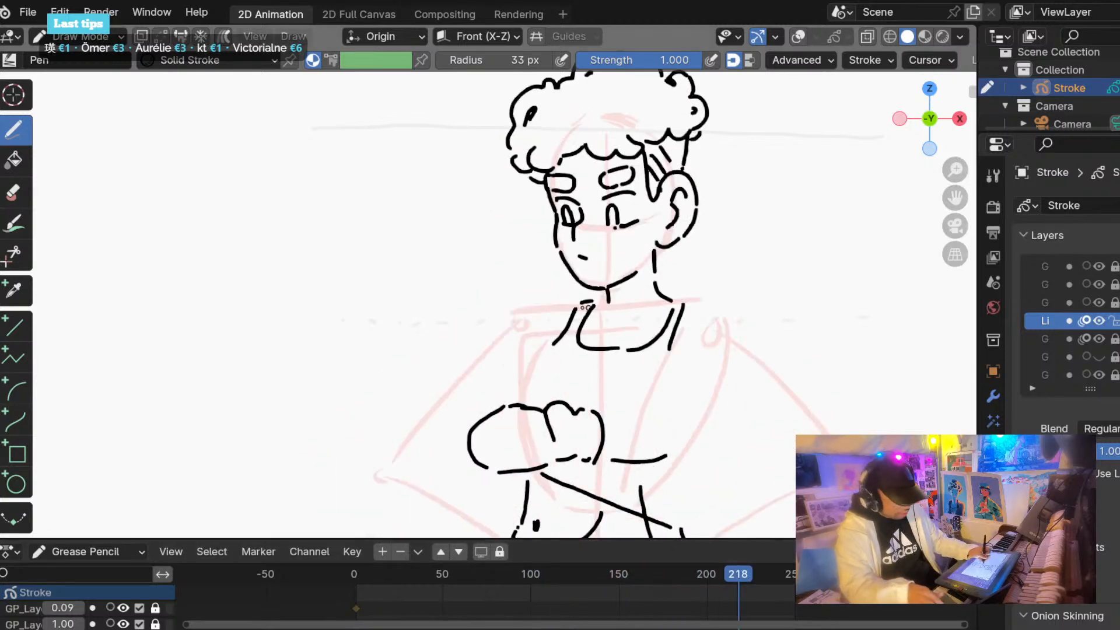
mouse_move(584, 336)
mouse_down()
mouse_move(615, 357)
mouse_move(597, 359)
mouse_up()
middle_click(612, 338)
Redraw the lower curve of the top's neckline as a deeper, rounder line at frames 101 and 132.
mouse_move(681, 585)
mouse_down()
mouse_move(500, 569)
mouse_move(585, 563)
mouse_move(504, 568)
mouse_move(531, 567)
mouse_up()
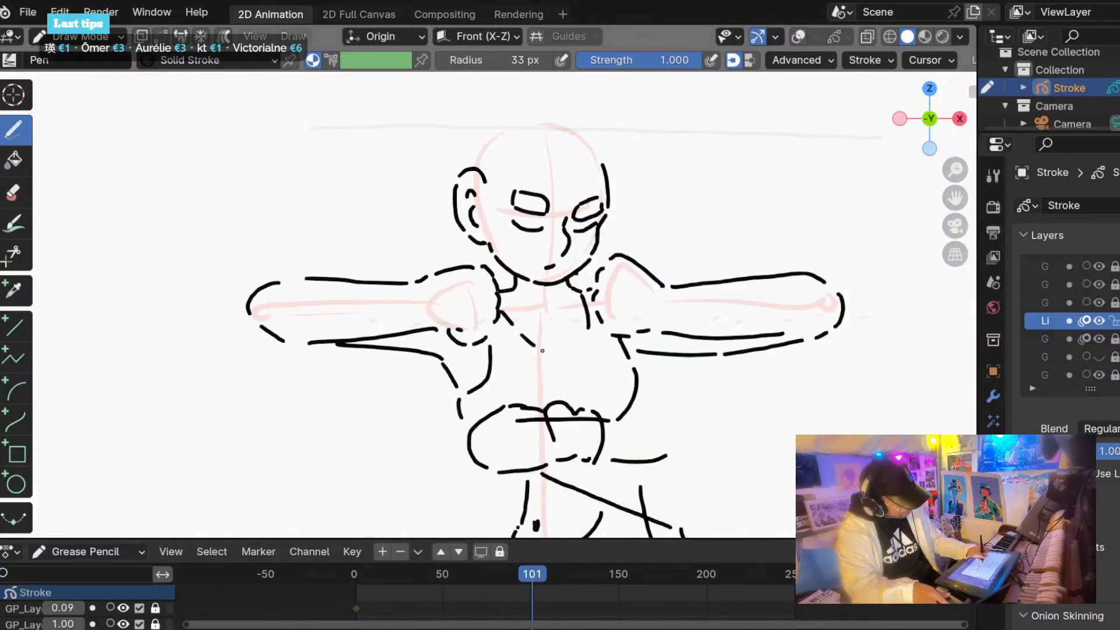
drag(534, 346, 581, 351)
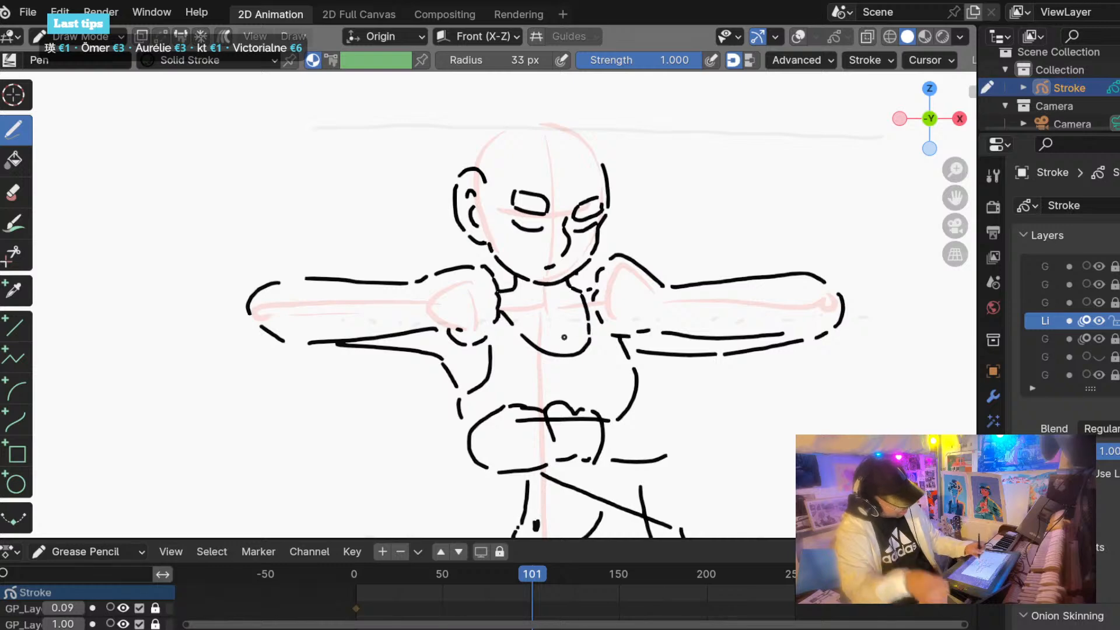
mouse_move(527, 569)
mouse_down()
mouse_move(463, 559)
mouse_move(621, 569)
mouse_move(558, 571)
mouse_move(586, 571)
mouse_up()
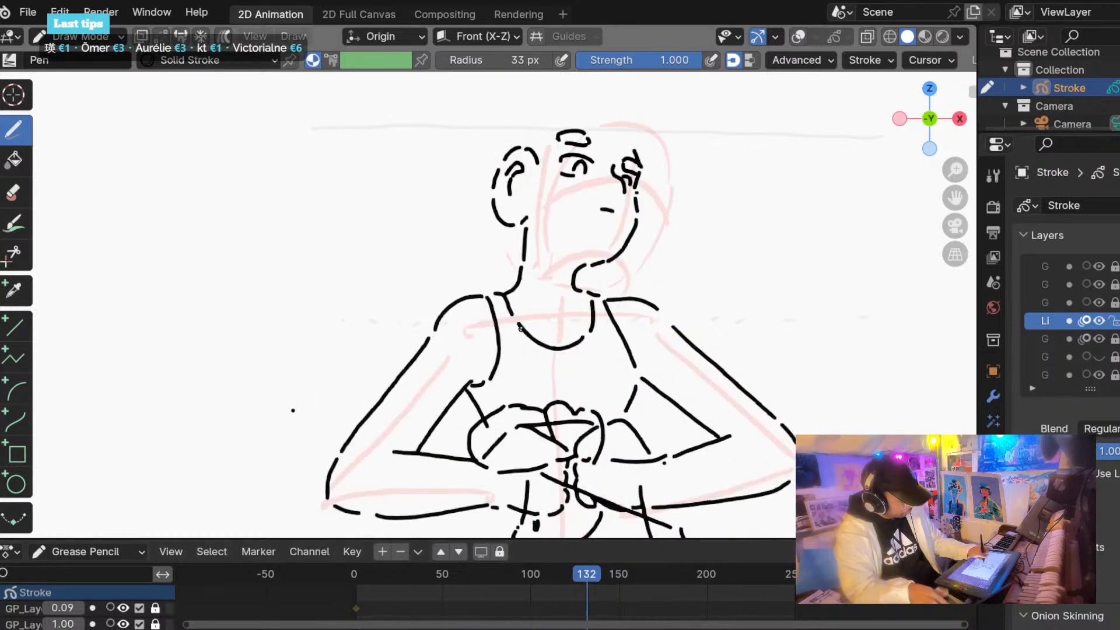
mouse_move(520, 326)
ctrl+mouse_down()
mouse_move(576, 337)
mouse_move(537, 345)
ctrl+mouse_up()
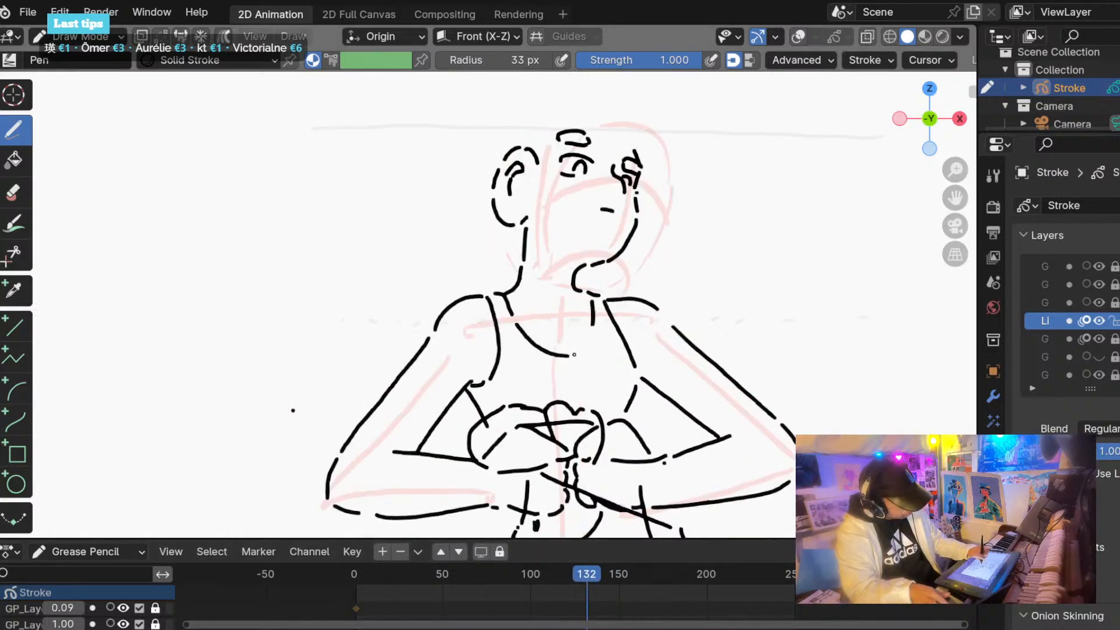
Go to frame 136, show the viewport overlays with onion skins, and redraw the neckline curve lower.
mouse_move(591, 574)
mouse_down()
mouse_move(487, 569)
mouse_move(623, 569)
mouse_move(593, 571)
mouse_up()
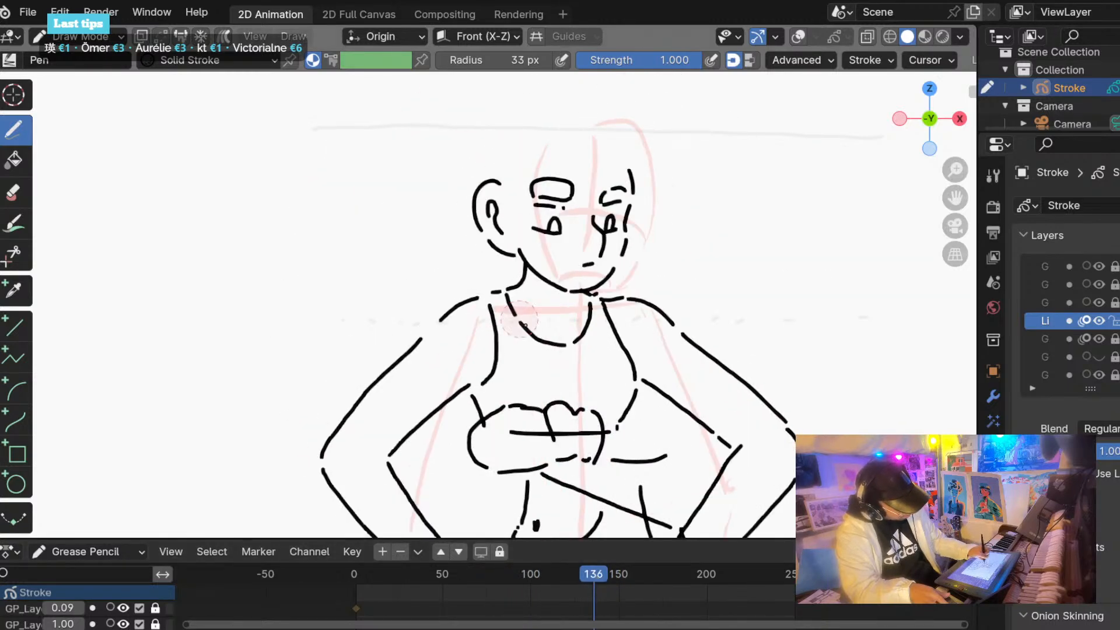
click(794, 37)
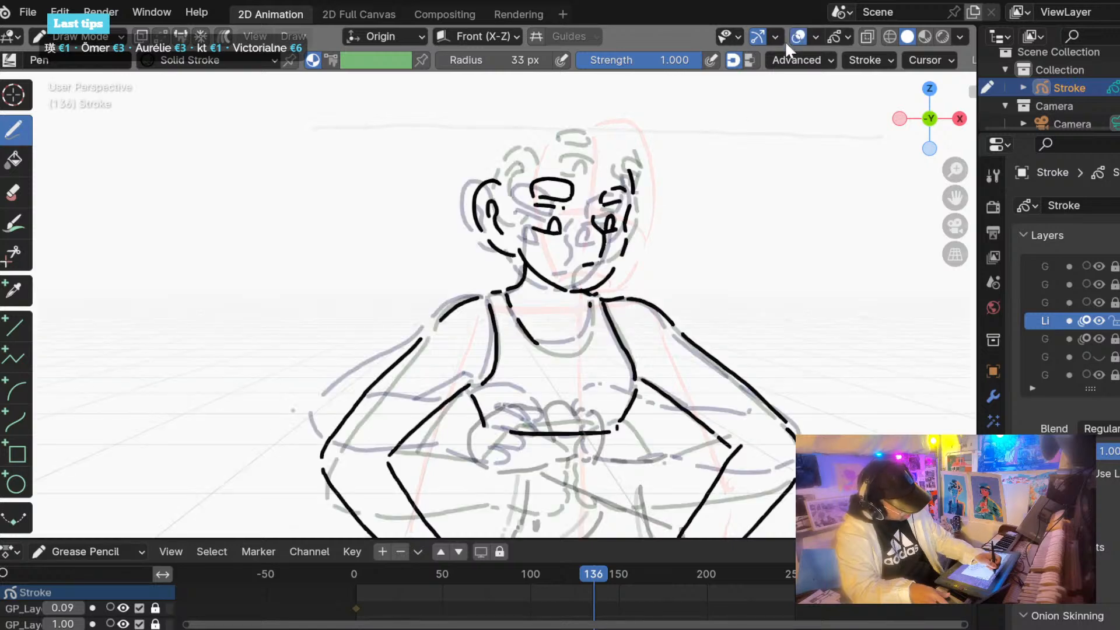
drag(512, 310, 542, 349)
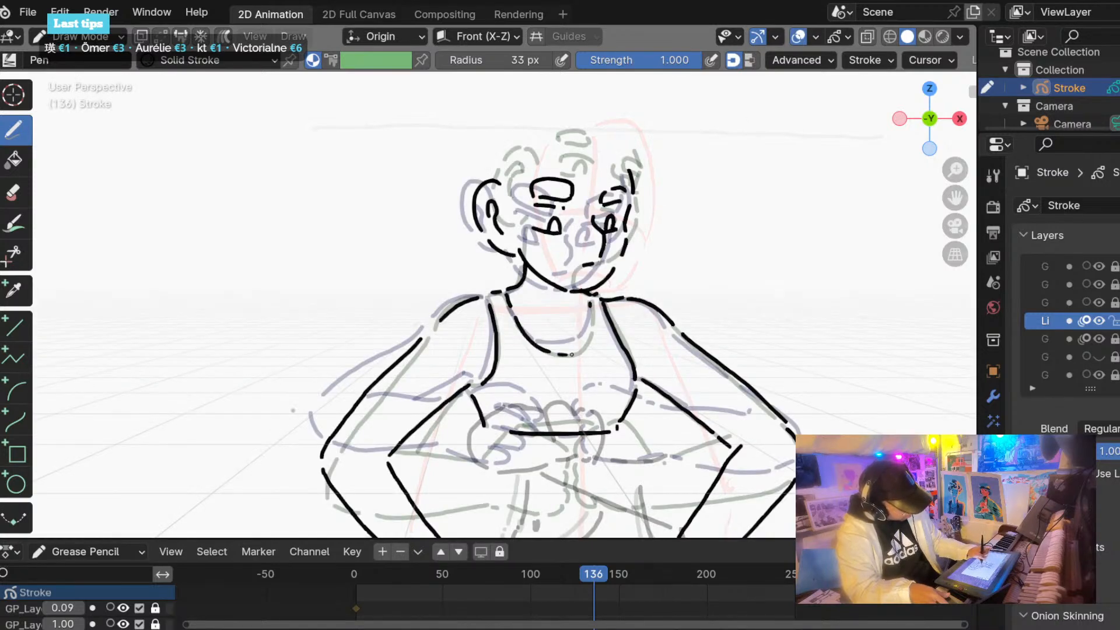
Go to frame 158 and redraw the lower neckline curve up to the strap, undoing the stray line across the arm.
drag(610, 572, 632, 573)
mouse_move(525, 323)
ctrl+mouse_down()
mouse_move(548, 334)
mouse_move(574, 309)
mouse_move(544, 348)
ctrl+mouse_up()
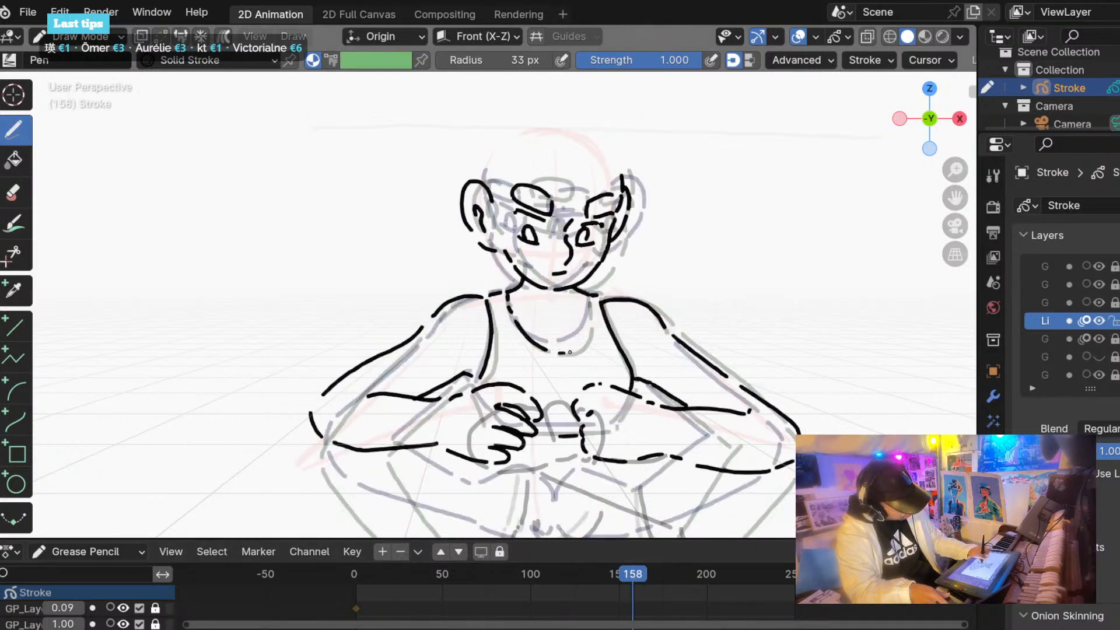
drag(589, 316, 778, 535)
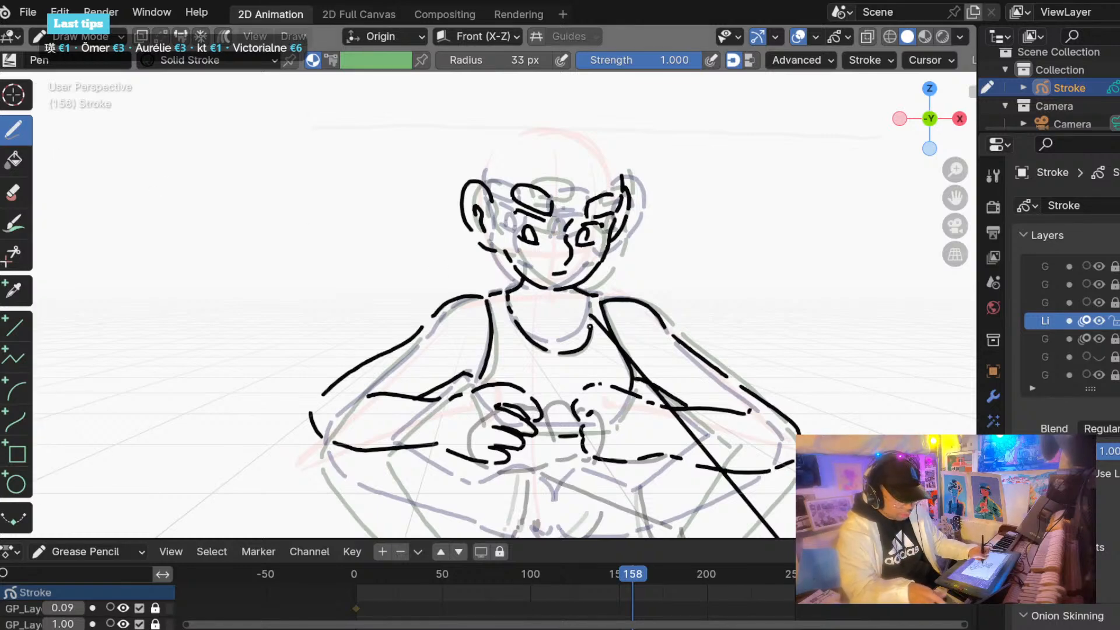
key(ctrl+z)
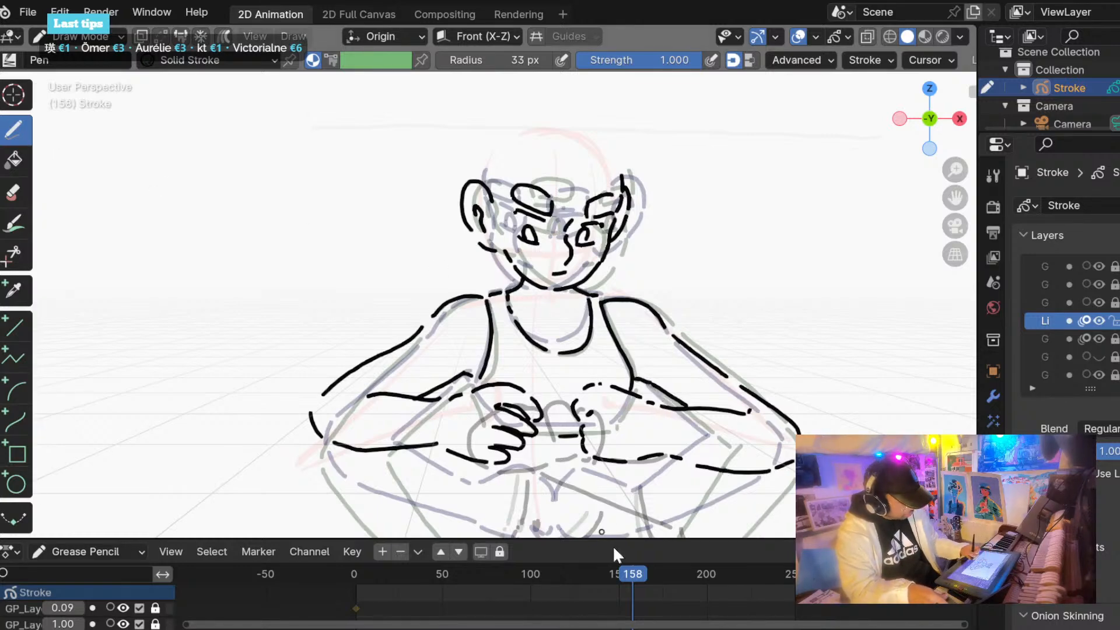
Rework the lower neckline curve of the top for the pose at frames 164 to 168.
drag(635, 573, 642, 555)
mouse_move(582, 304)
ctrl+mouse_down()
mouse_move(522, 326)
mouse_move(588, 319)
ctrl+mouse_up()
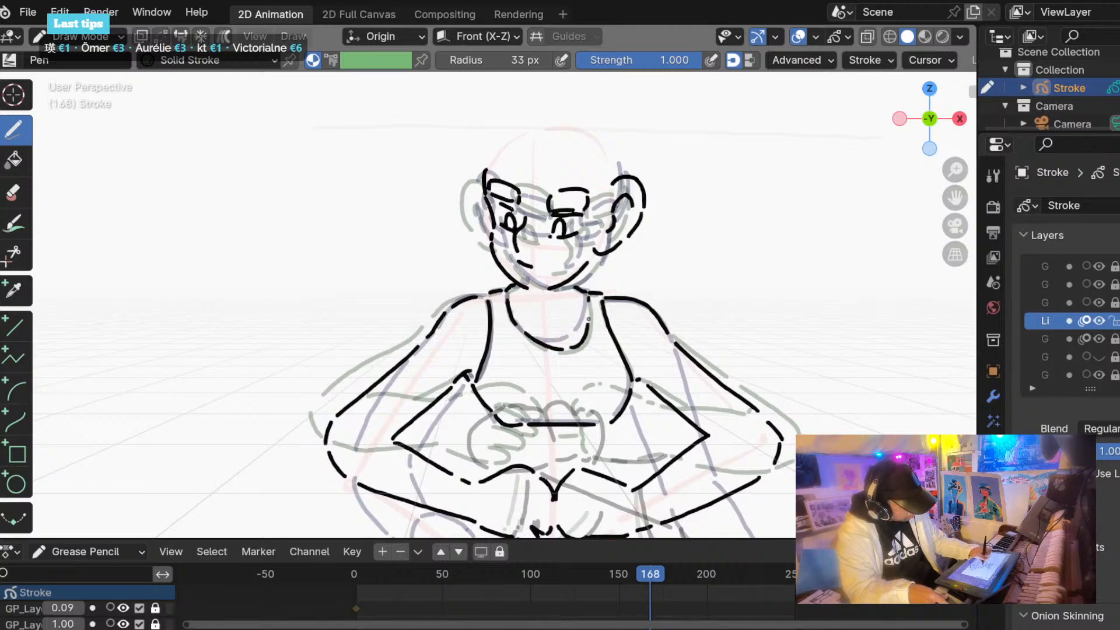
key(ctrl+z)
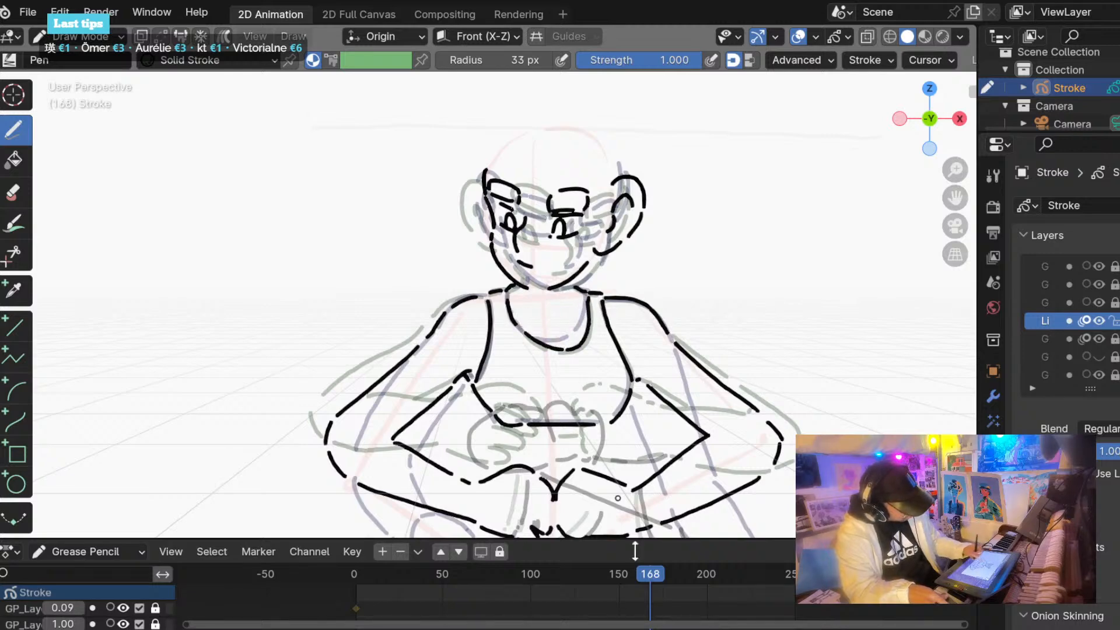
mouse_move(634, 571)
mouse_down()
mouse_move(561, 570)
mouse_move(687, 577)
mouse_move(642, 584)
mouse_up()
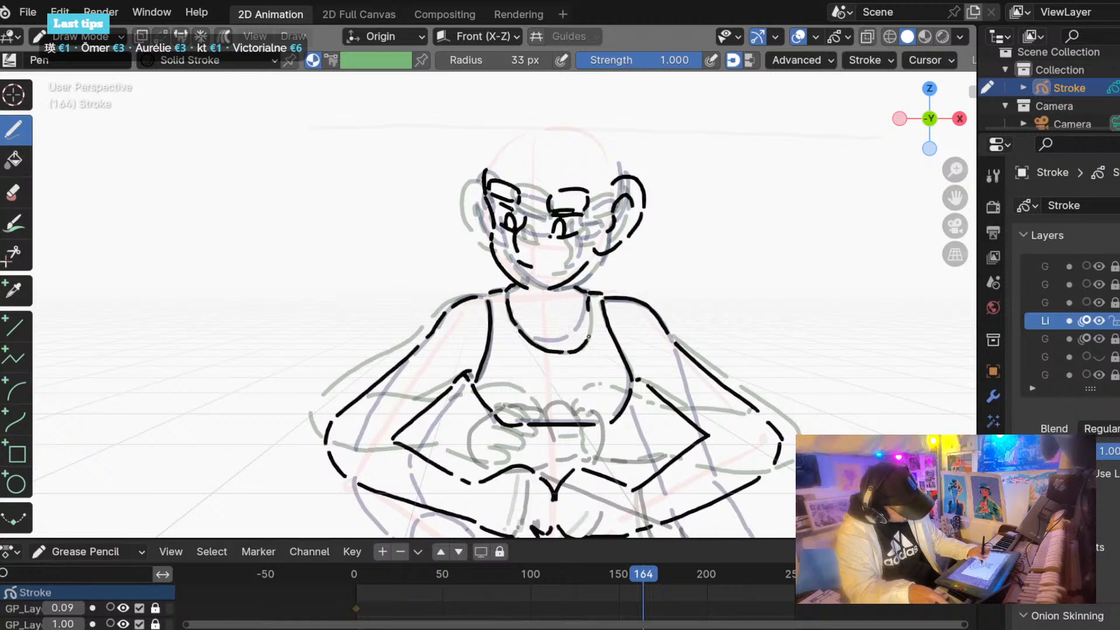
Go to frame 177 and reshape the top's neckline into a rounder curve between the shoulder straps.
drag(647, 580, 665, 580)
mouse_move(577, 312)
mouse_down()
mouse_move(527, 336)
mouse_move(551, 348)
mouse_move(584, 293)
mouse_up()
ctrl+drag(562, 345, 547, 342)
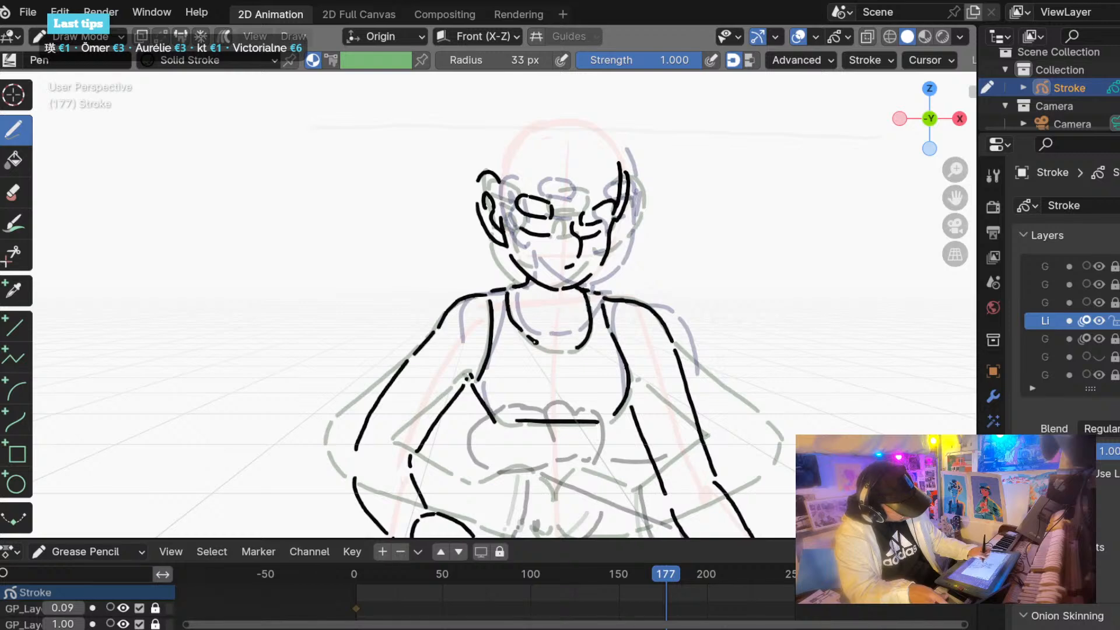
ctrl+click(534, 339)
Go to frame 188 and redraw the bottom and far side of the neckline up to the shoulder strap.
mouse_move(667, 574)
mouse_down()
mouse_move(641, 567)
mouse_move(684, 570)
mouse_up()
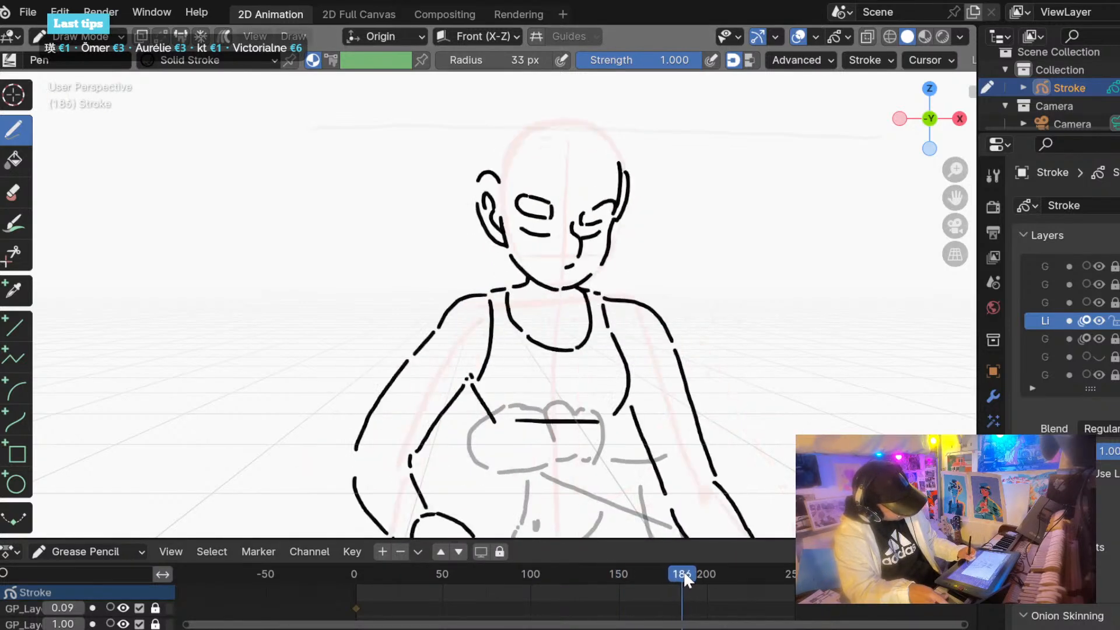
ctrl+drag(525, 342, 574, 310)
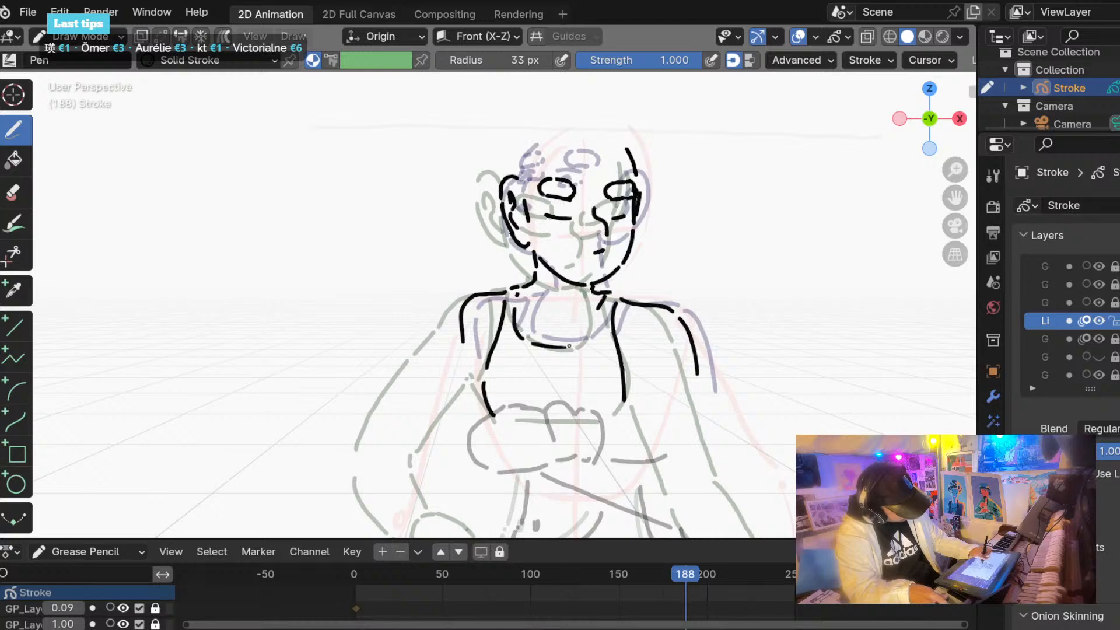
ctrl+drag(604, 293, 599, 302)
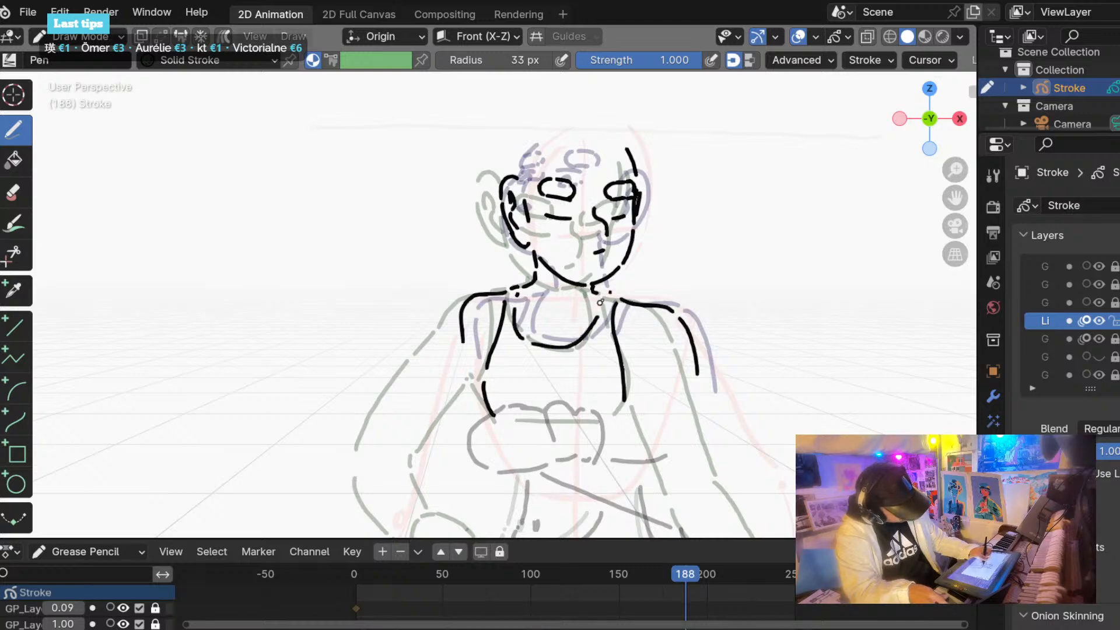
Redraw the top's rounded lower neckline for the pose at frame 190 and the pose at frame 202.
mouse_move(686, 573)
mouse_down()
mouse_move(674, 572)
mouse_move(694, 569)
mouse_move(677, 573)
mouse_up()
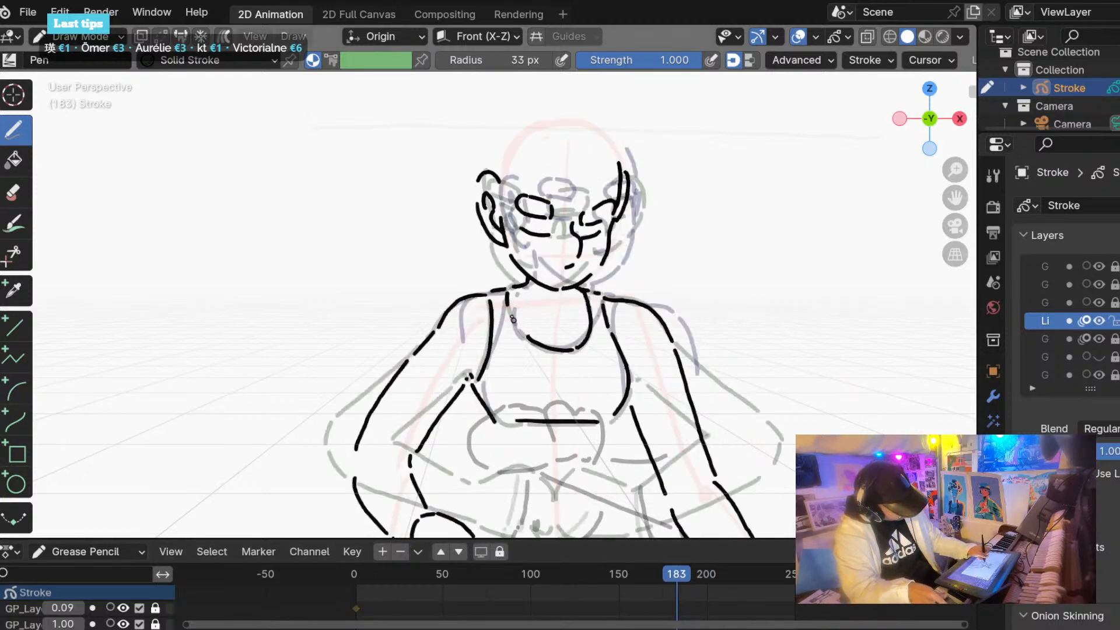
mouse_move(682, 563)
mouse_down()
mouse_move(656, 571)
mouse_move(697, 578)
mouse_move(676, 573)
mouse_move(689, 574)
mouse_up()
drag(587, 327, 574, 338)
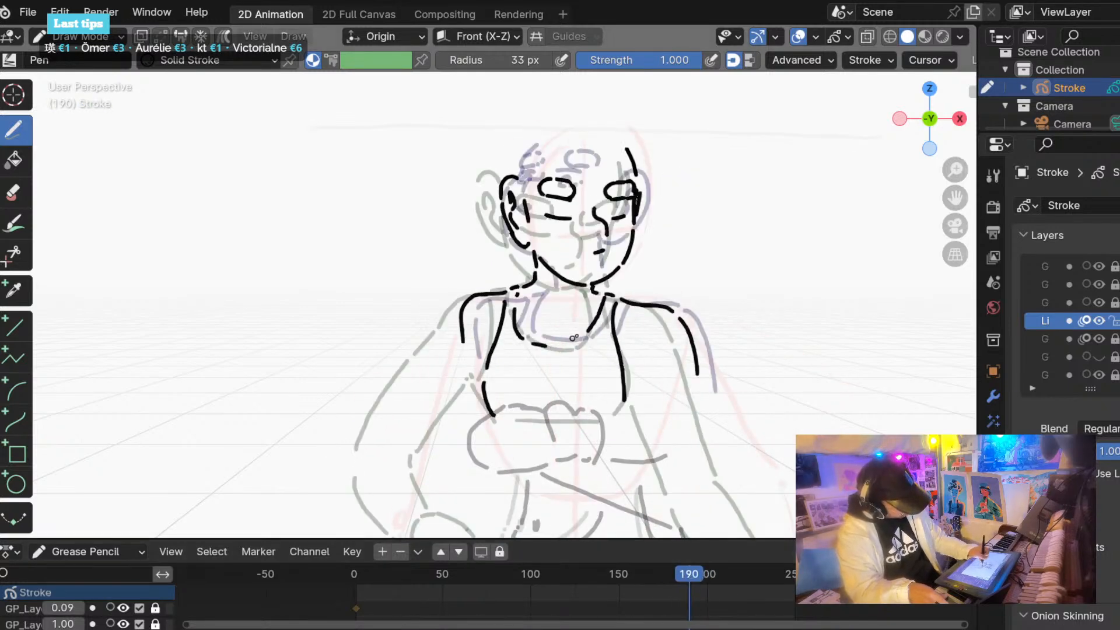
drag(667, 570, 709, 574)
drag(536, 326, 565, 331)
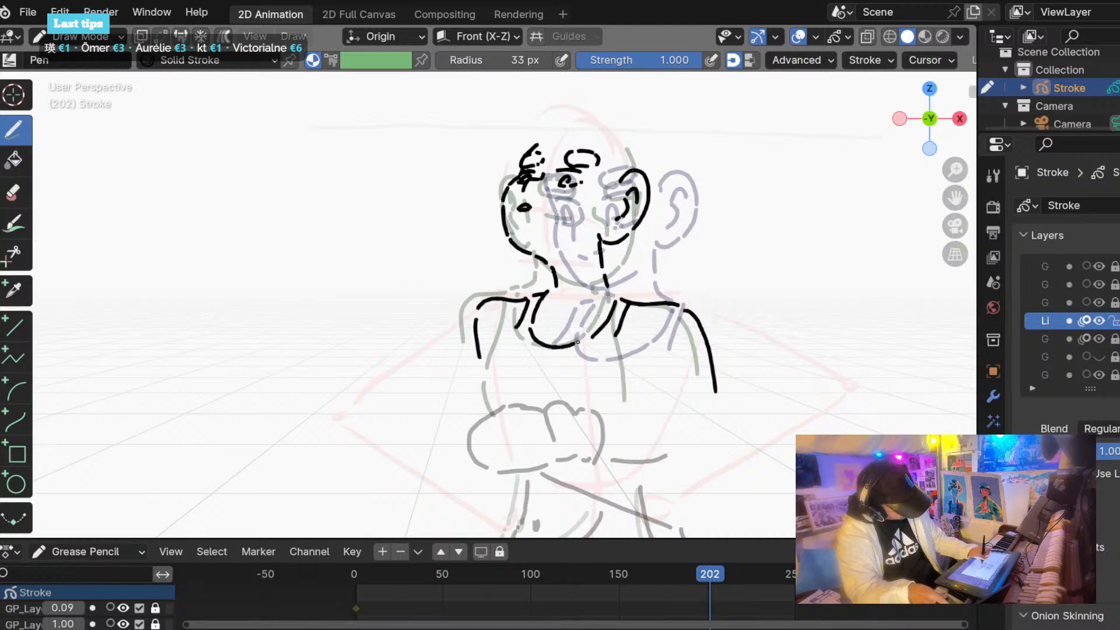
Play the animation back and scrub between frames 136 and 214 to check the neckline across the poses.
mouse_move(687, 565)
mouse_down()
mouse_move(734, 573)
mouse_move(452, 569)
mouse_move(570, 570)
mouse_move(533, 570)
mouse_move(547, 571)
mouse_up()
key(space)
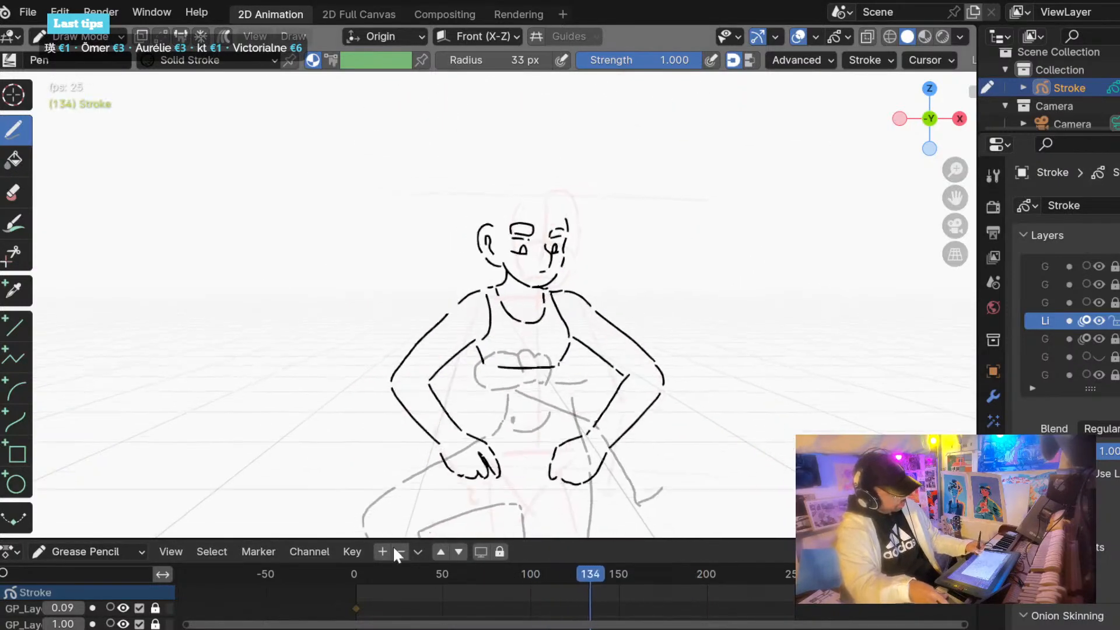
click(392, 571)
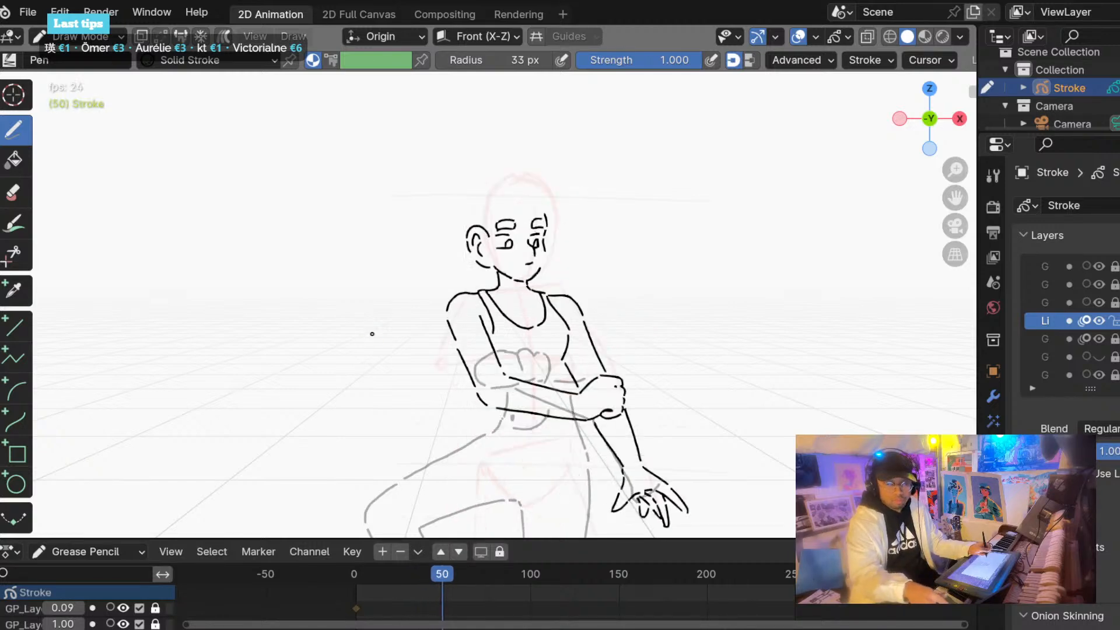
key(space)
drag(489, 565, 597, 573)
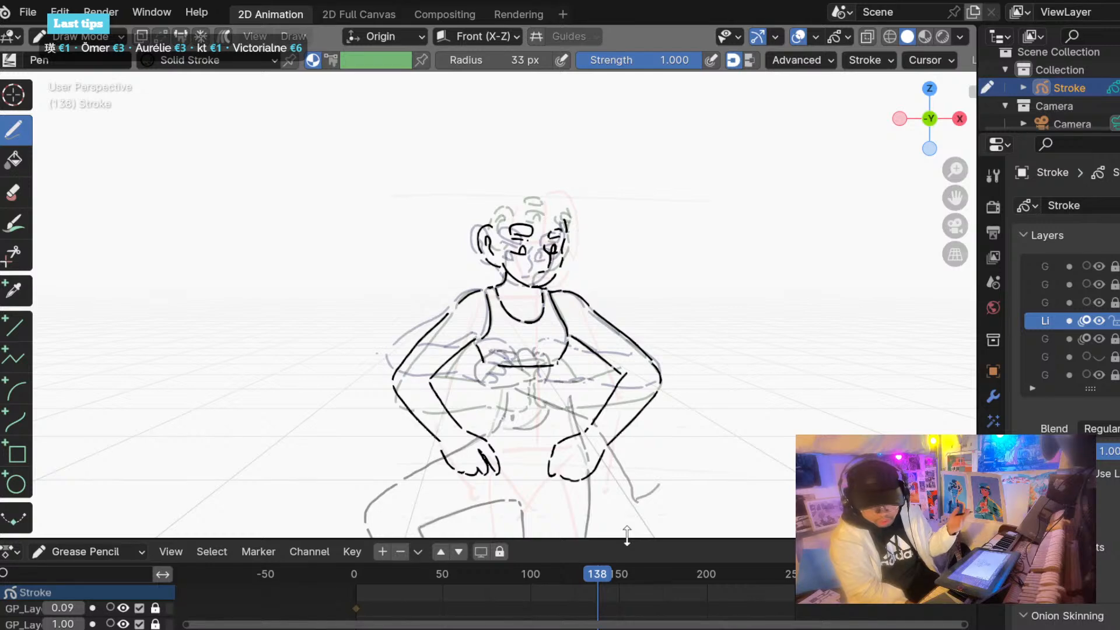
mouse_move(618, 571)
mouse_down()
mouse_move(400, 567)
mouse_move(734, 555)
mouse_move(729, 568)
mouse_move(502, 558)
mouse_move(653, 558)
mouse_up()
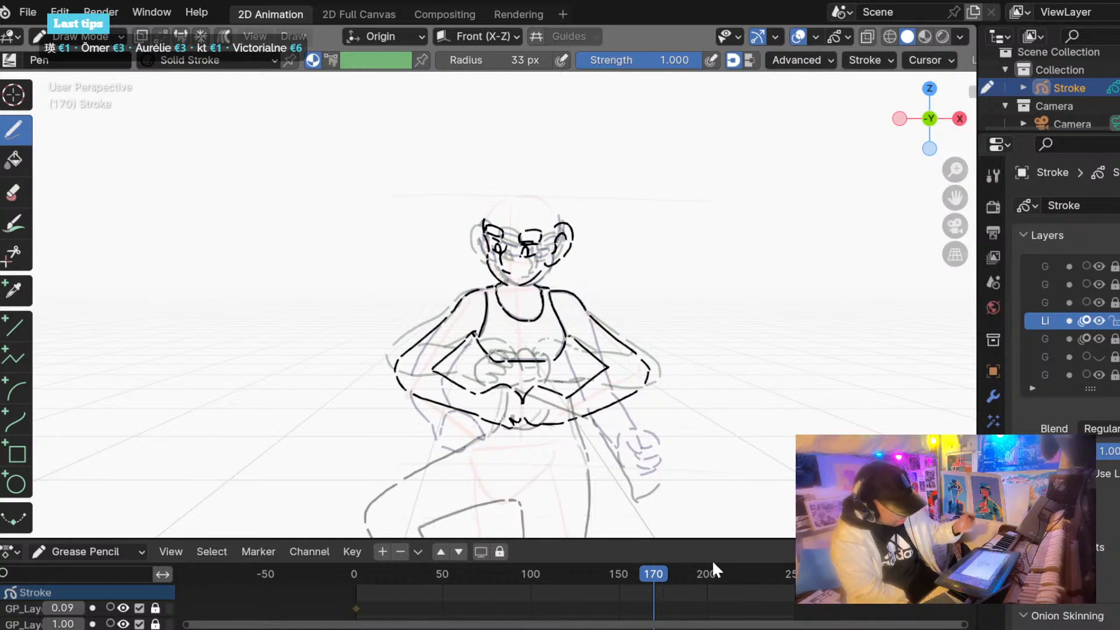
mouse_move(460, 569)
mouse_down()
mouse_move(399, 565)
mouse_move(593, 562)
mouse_up()
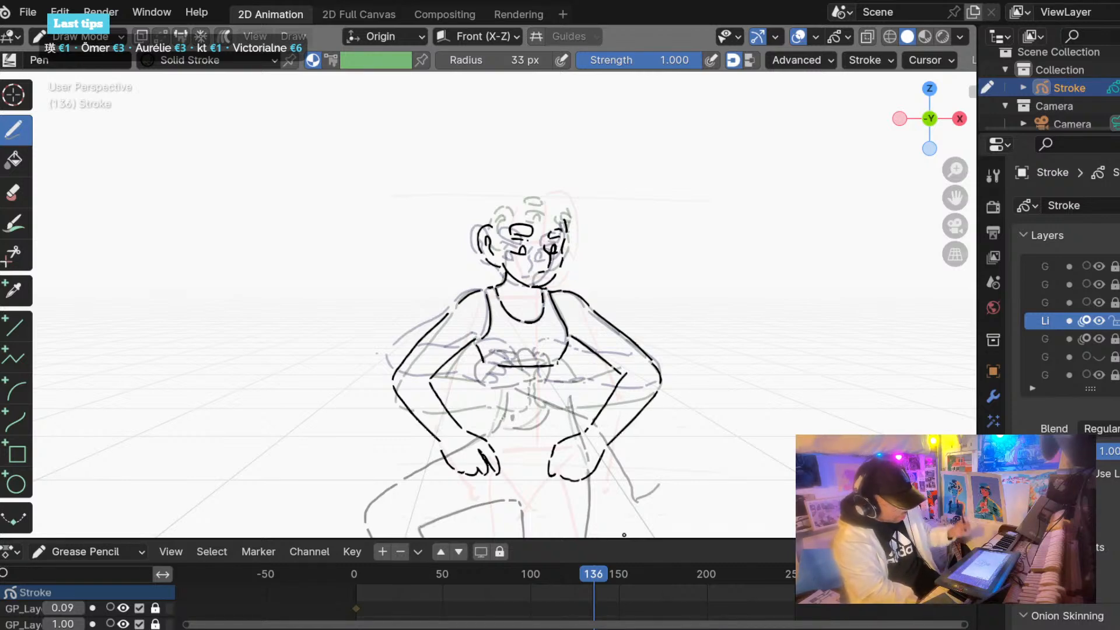
mouse_move(377, 572)
mouse_down()
mouse_move(657, 551)
mouse_move(719, 558)
mouse_move(521, 575)
mouse_move(737, 576)
mouse_up()
drag(710, 574, 731, 575)
scroll(487, 352, up, 3)
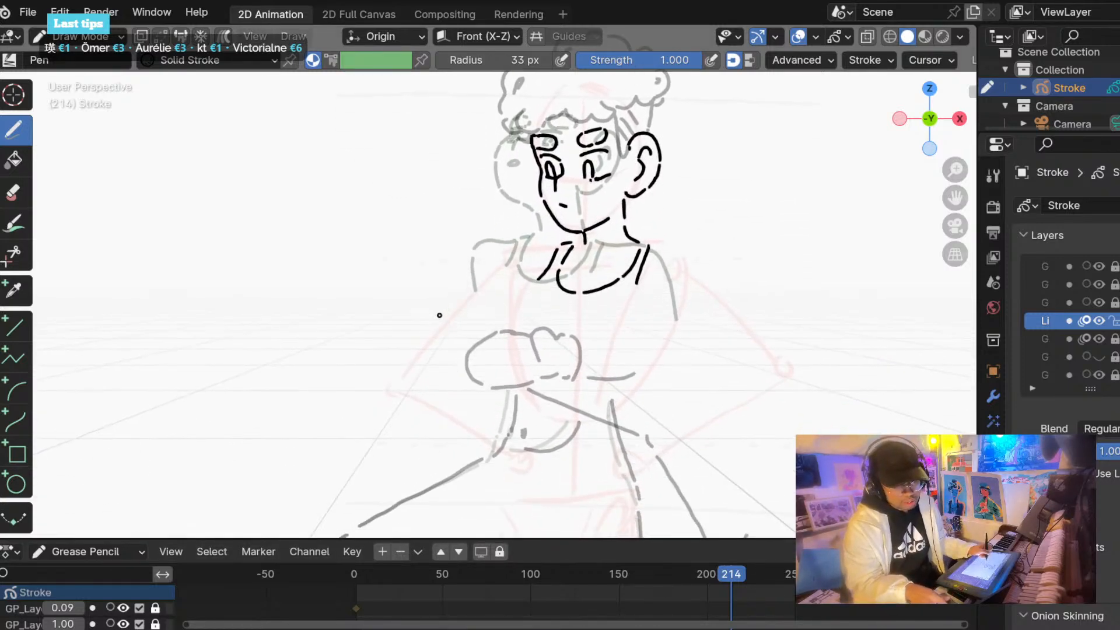
scroll(442, 287, down, 3)
mouse_move(704, 568)
mouse_down()
mouse_move(607, 571)
mouse_move(696, 574)
mouse_up()
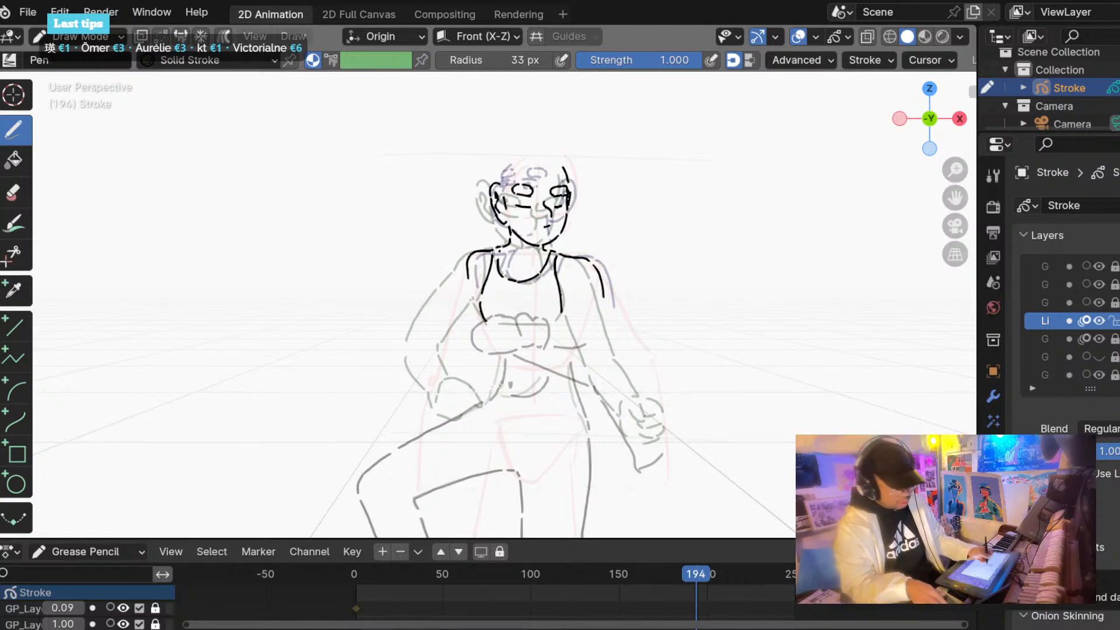
Hide the viewport overlays to review the clean line art at frames 129, 103 and 212, and show the overlays again.
key(shift+alt+z)
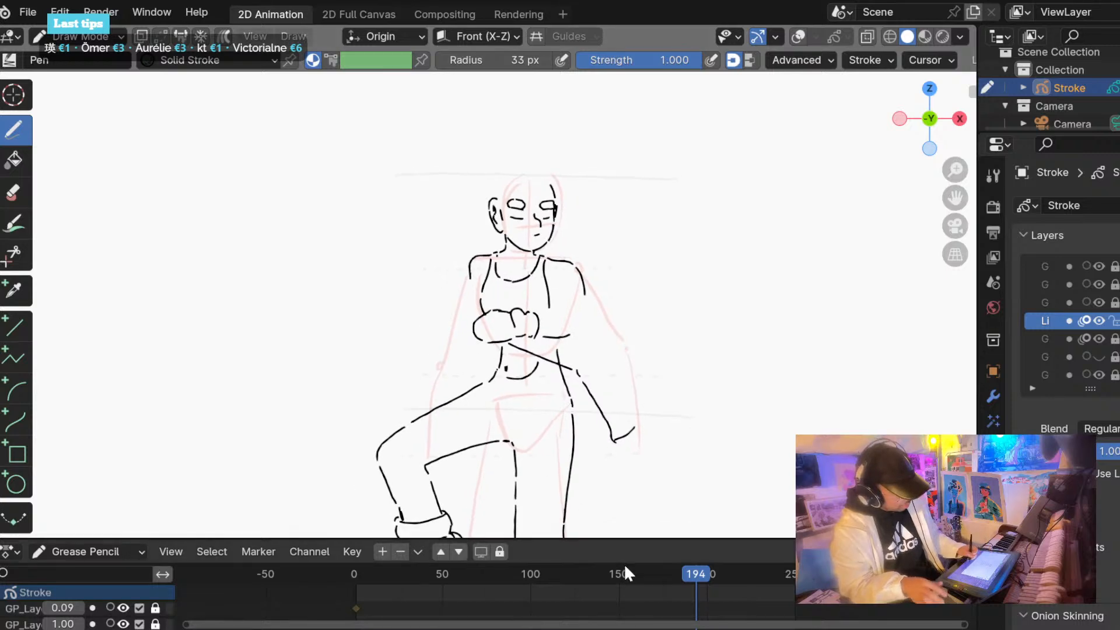
drag(625, 565, 581, 568)
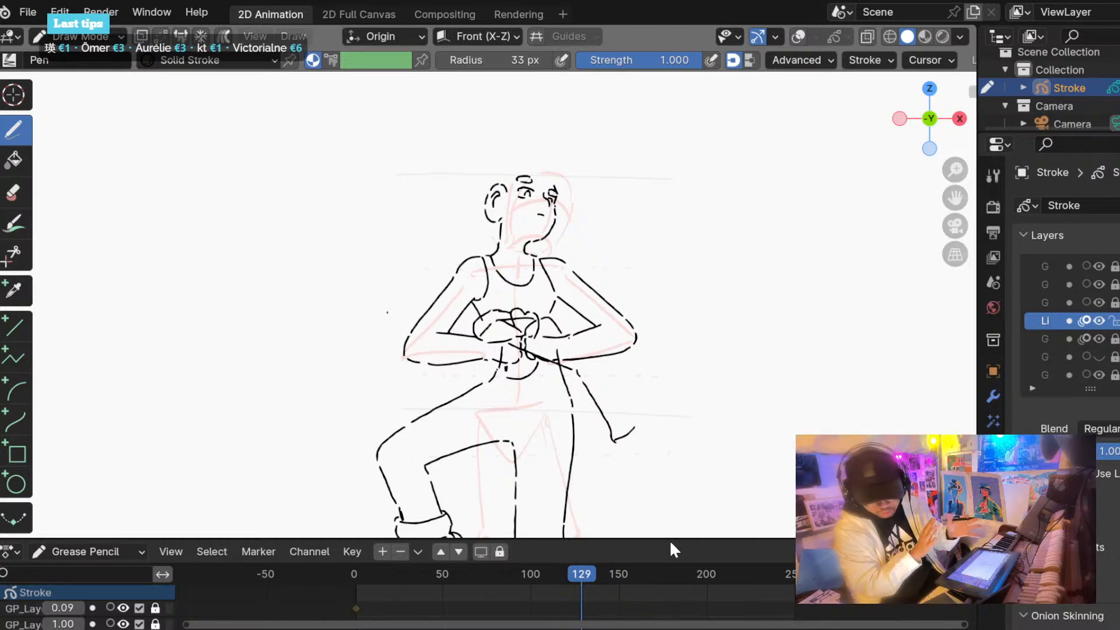
drag(570, 575, 535, 574)
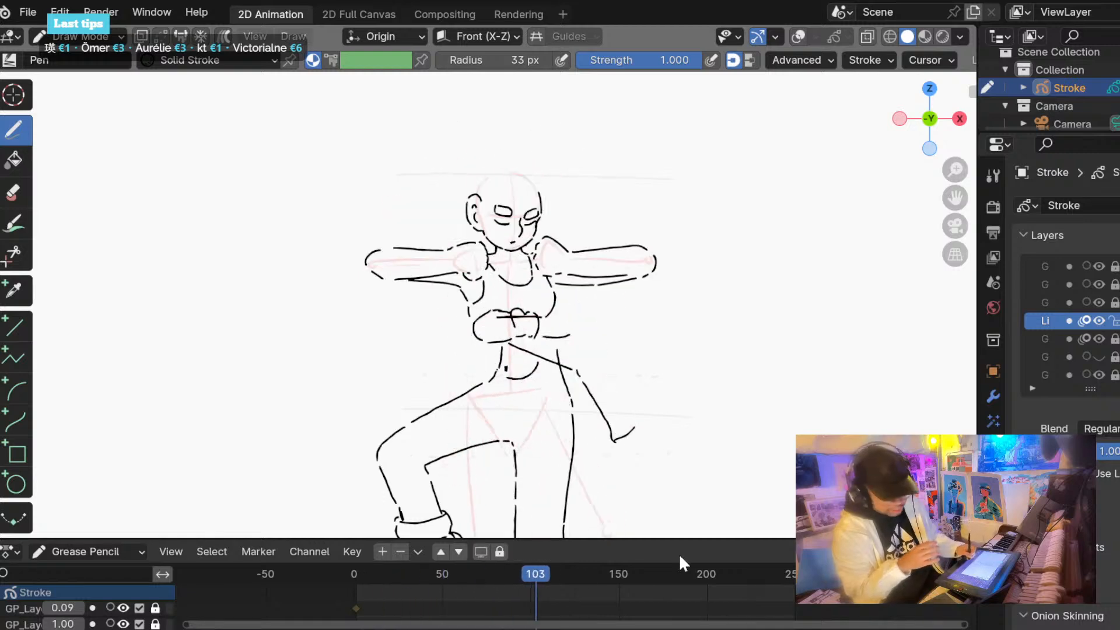
drag(680, 574, 728, 574)
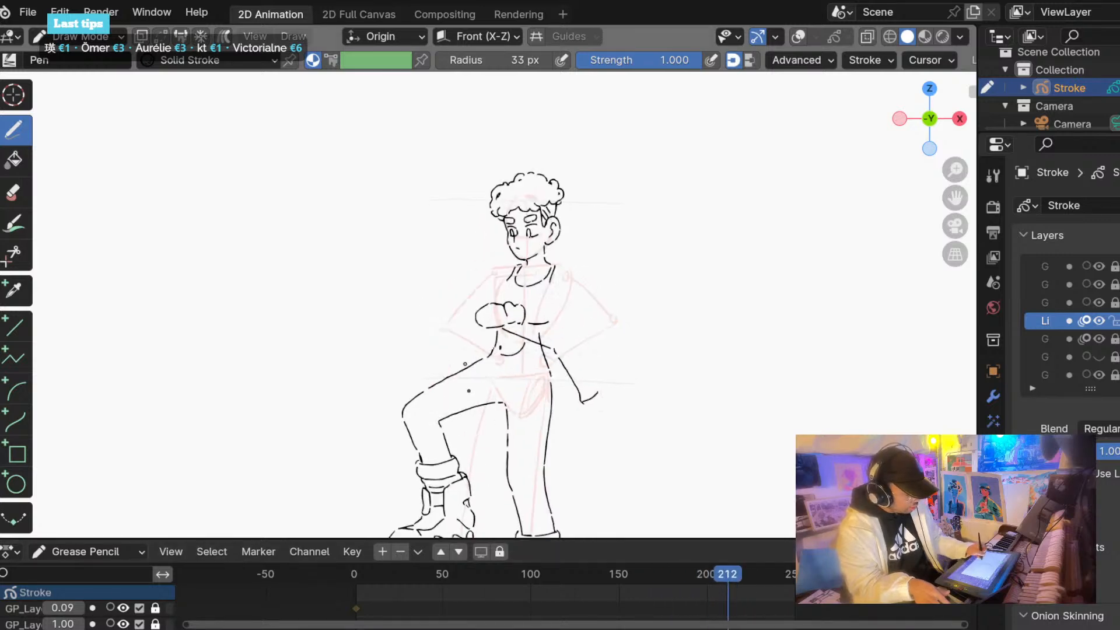
scroll(454, 274, up, 5)
click(798, 37)
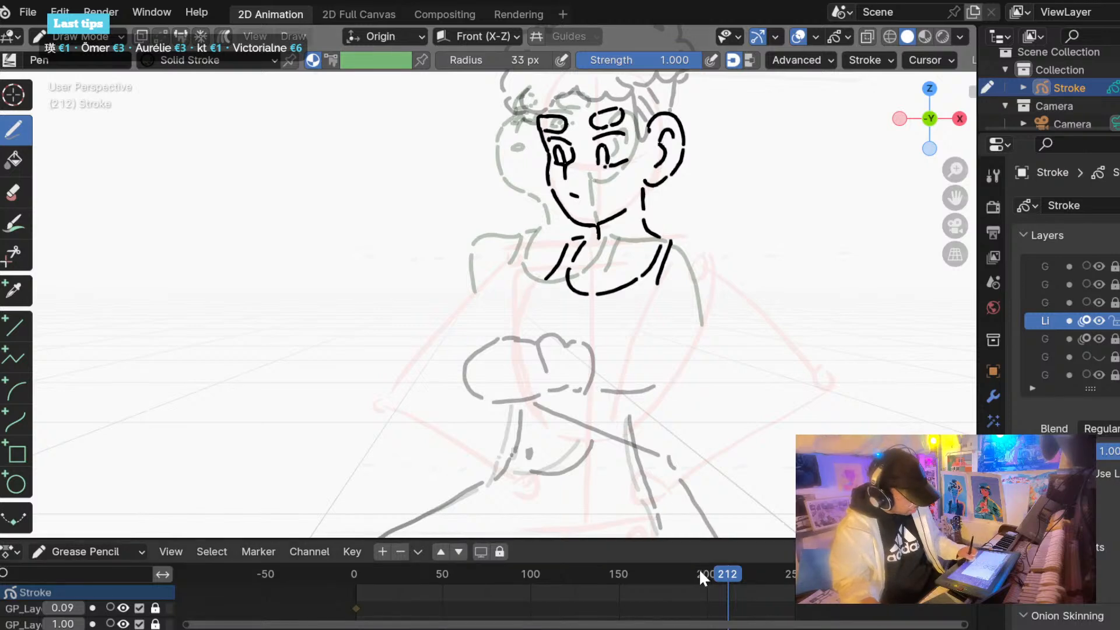
Compare with the pose at frame 187 and extend the top's side lines down the torso for the pose at frames 195 to 202.
drag(700, 571, 678, 574)
key(Down)
key(Down)
key(Up)
key(Up)
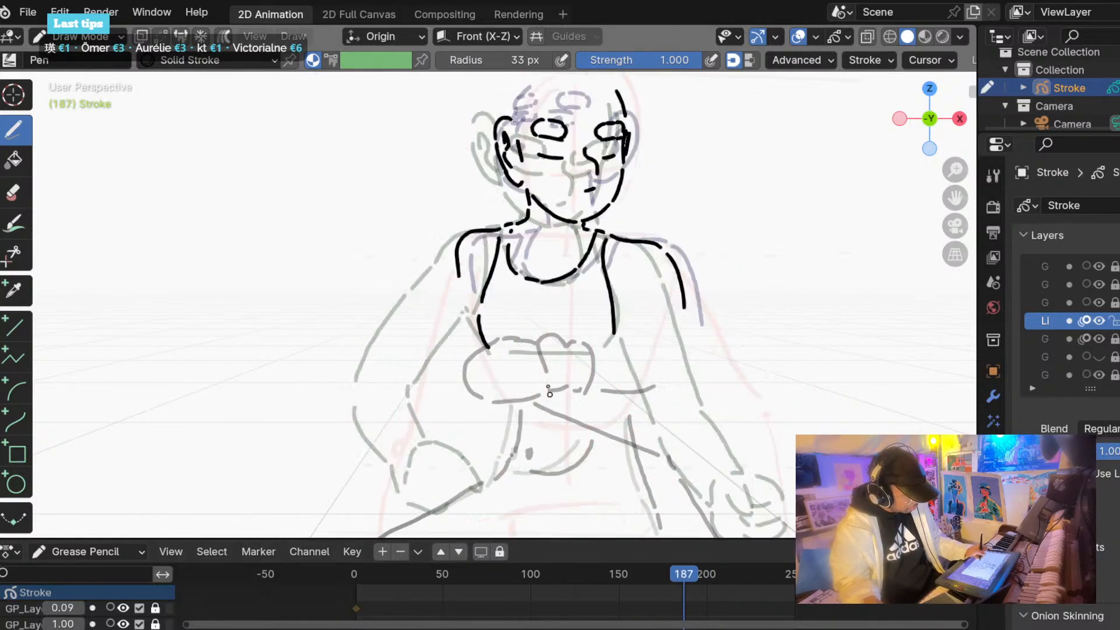
key(Up)
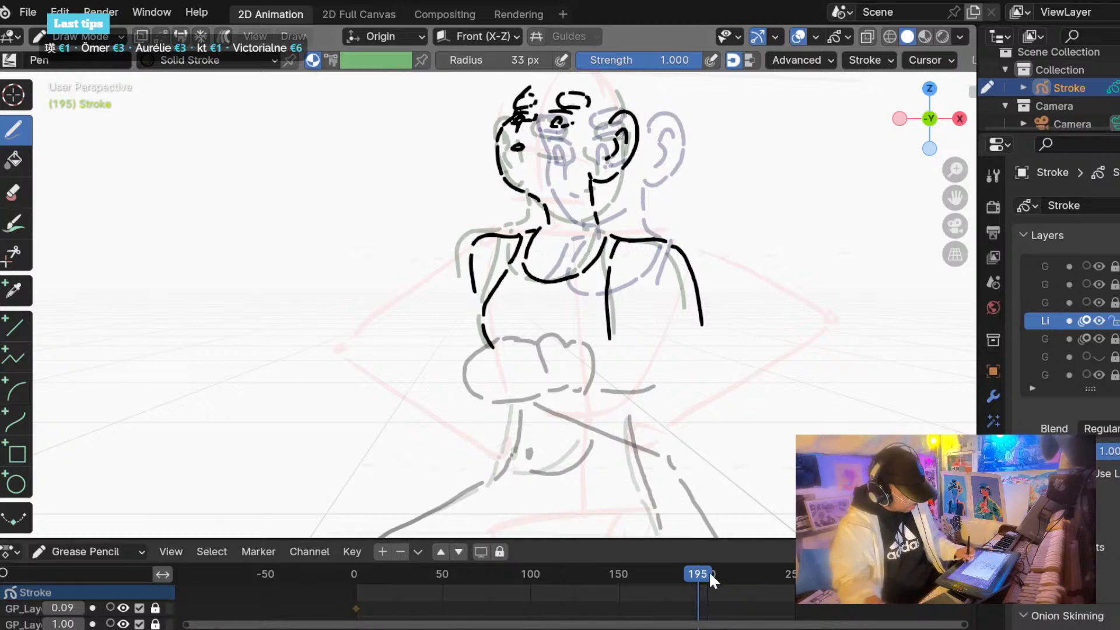
mouse_move(709, 571)
mouse_down()
mouse_move(609, 574)
mouse_move(710, 572)
mouse_up()
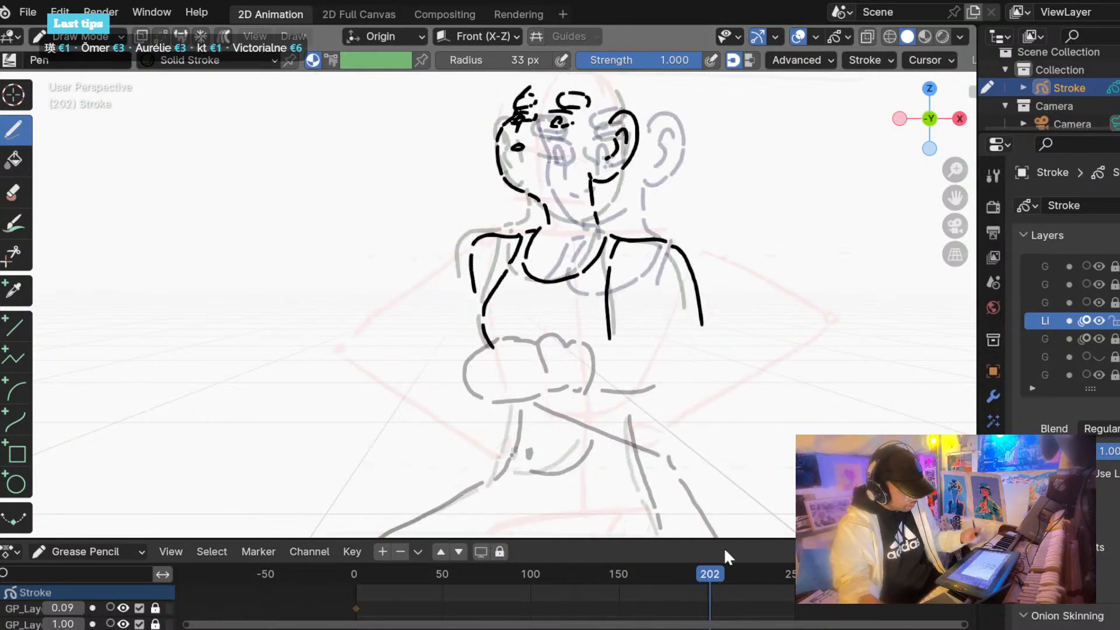
Hide the viewport overlays and play the whole animation from its start to review the line art.
scroll(606, 322, down, 3)
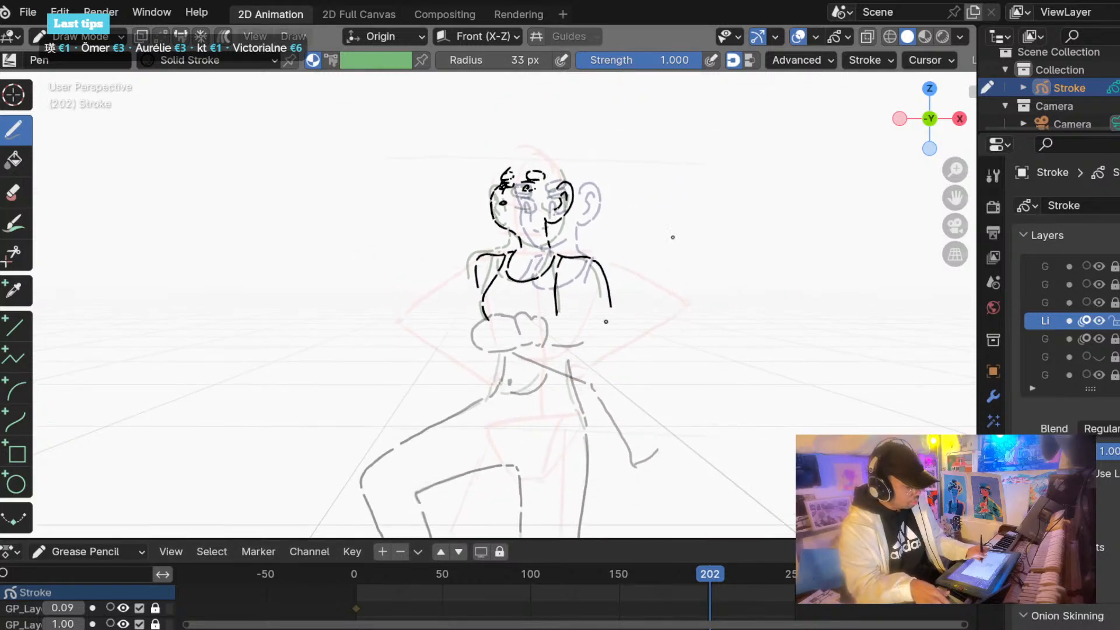
click(798, 38)
key(shift+Left)
key(space)
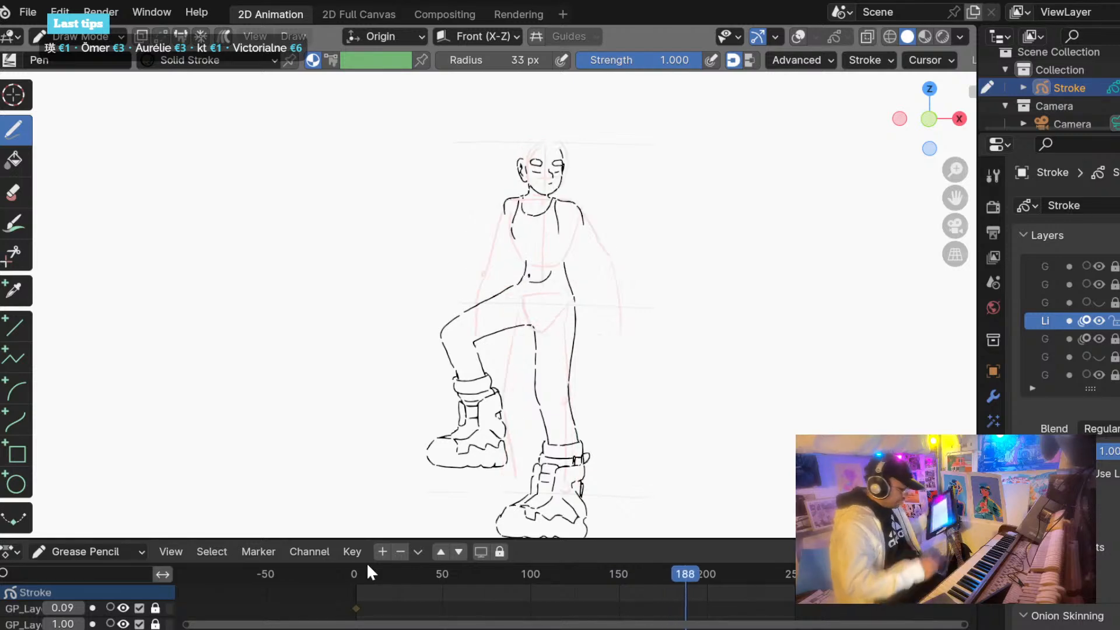
key(e)
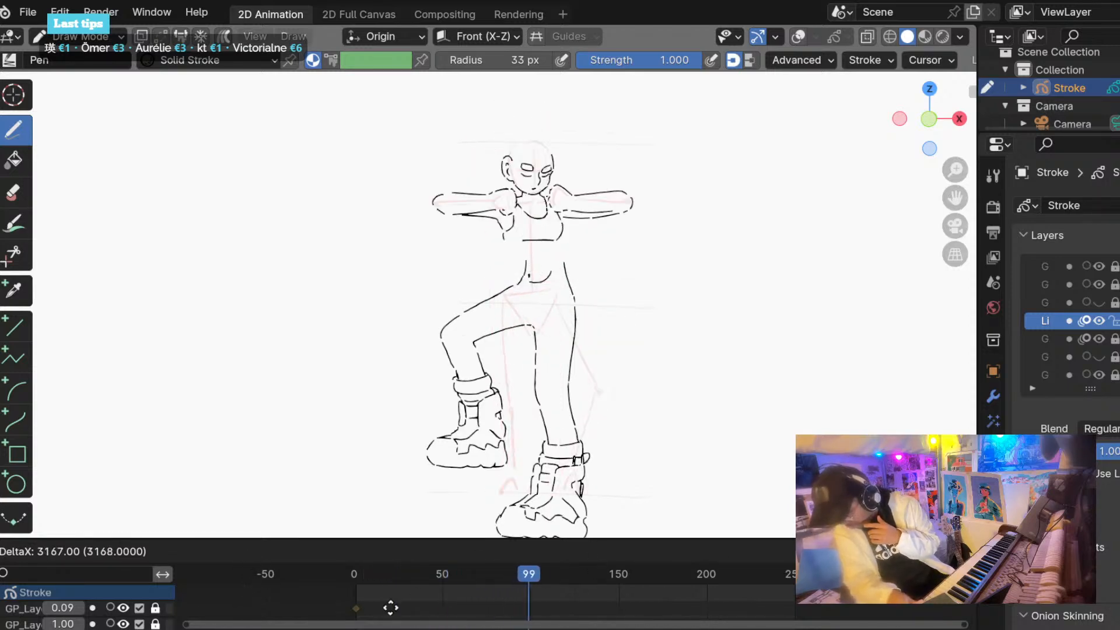
click(593, 585)
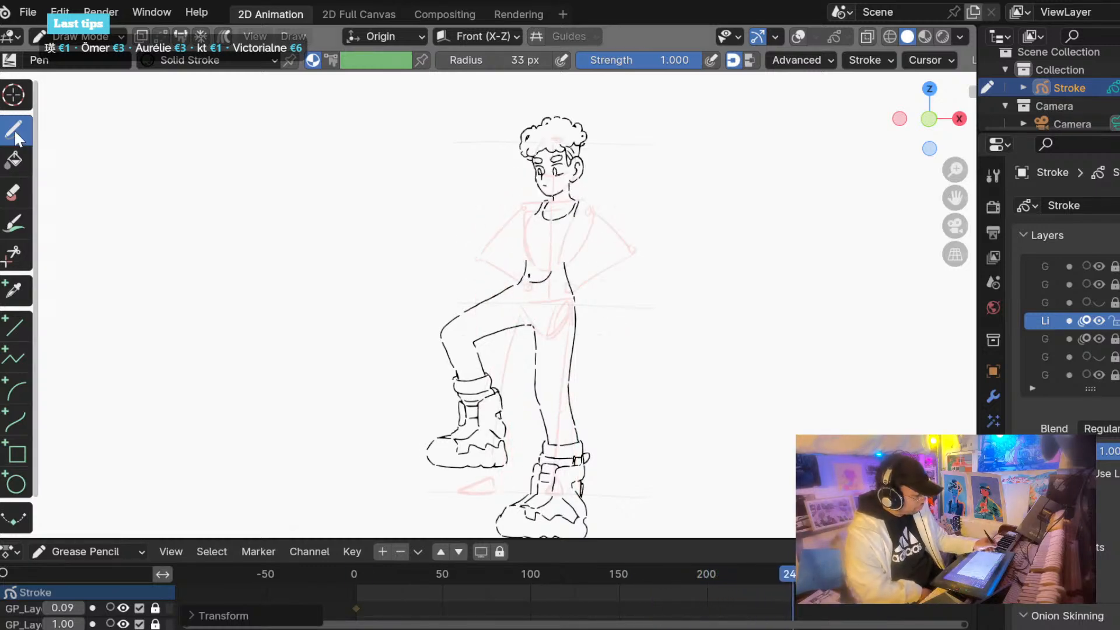
Go to frame 189 and show the viewport overlays with onion skinning around the torso again.
mouse_move(383, 570)
mouse_down()
mouse_move(698, 580)
mouse_move(600, 586)
mouse_move(730, 593)
mouse_move(674, 588)
mouse_move(698, 586)
mouse_move(677, 587)
mouse_move(688, 586)
mouse_up()
click(797, 36)
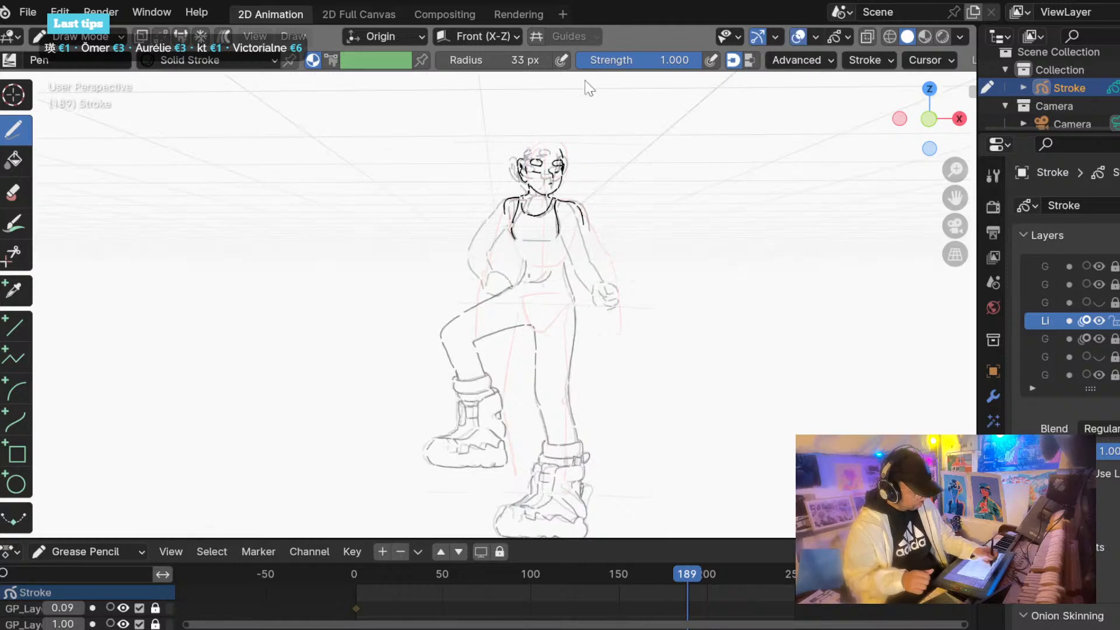
scroll(442, 277, up, 4)
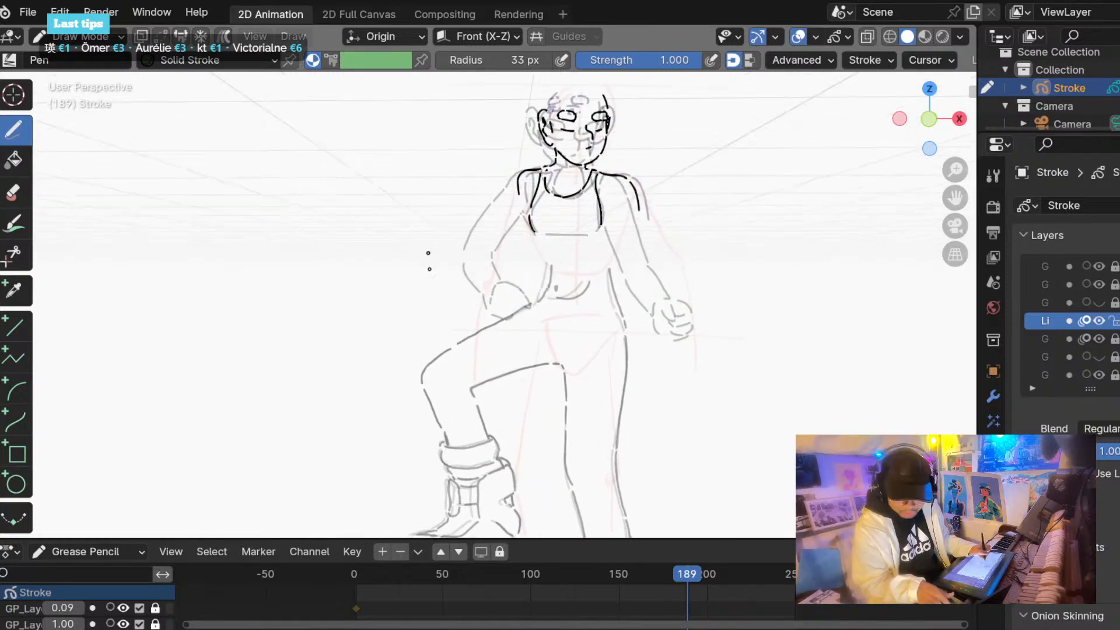
scroll(428, 252, up, 2)
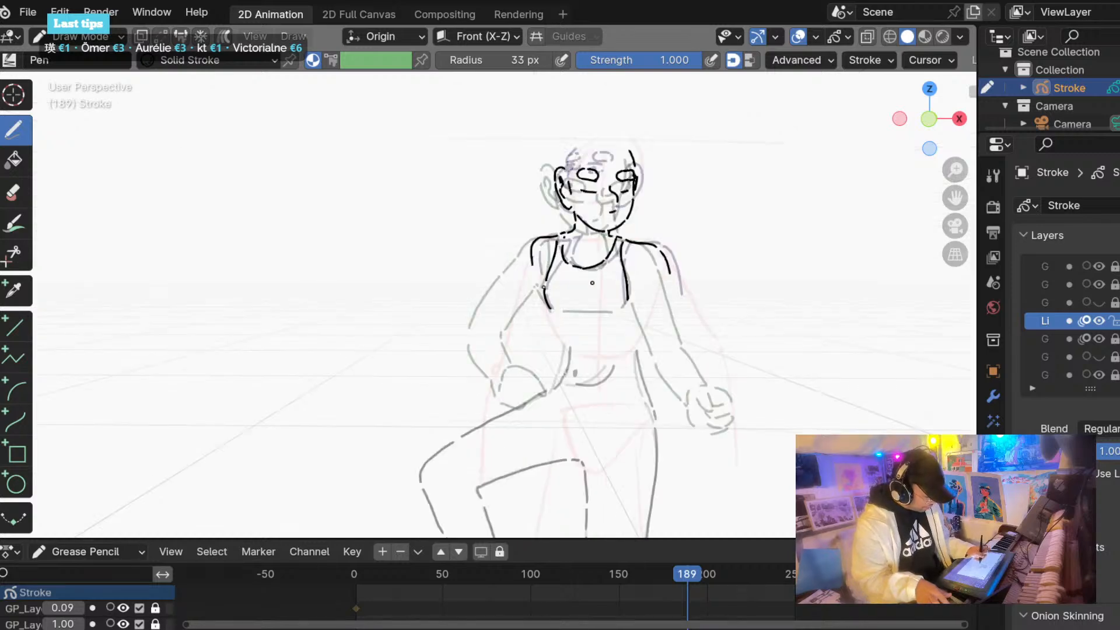
scroll(430, 331, down, 2)
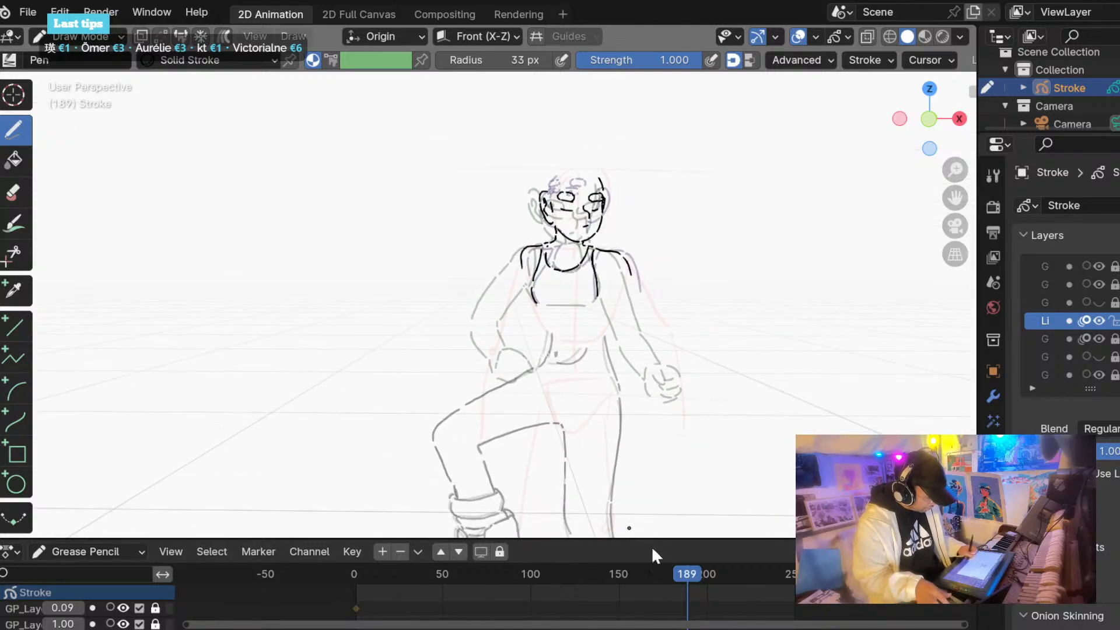
Play the animation again and scrub between frames 119 and 163 to examine the arm and torso poses.
mouse_move(659, 573)
mouse_down()
mouse_move(719, 582)
mouse_move(664, 590)
mouse_move(736, 588)
mouse_move(400, 598)
mouse_move(367, 567)
mouse_up()
key(space)
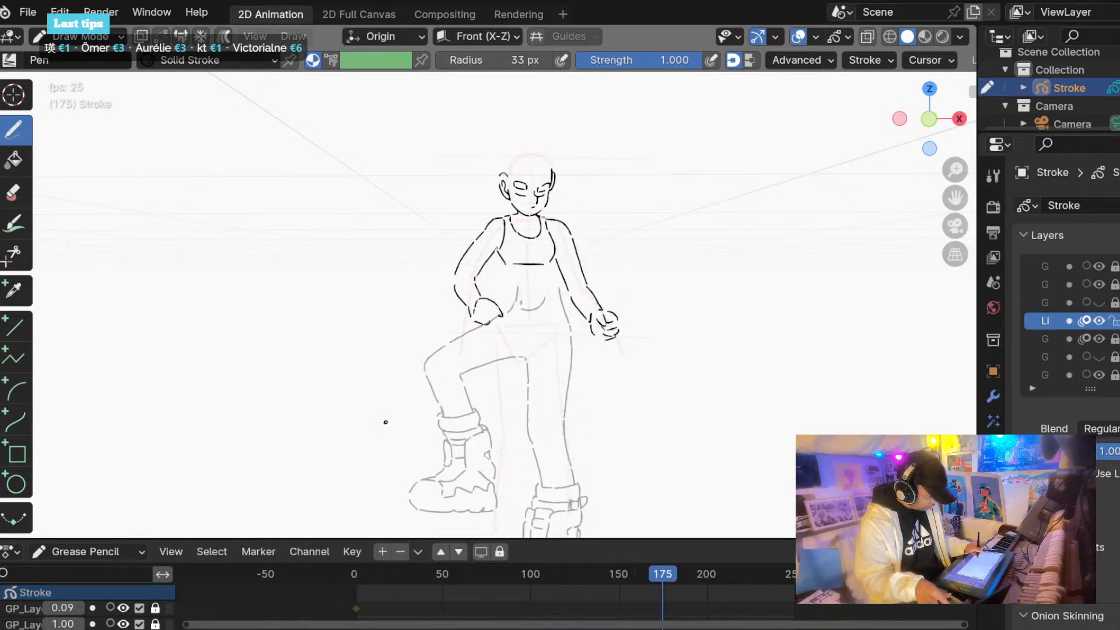
key(space)
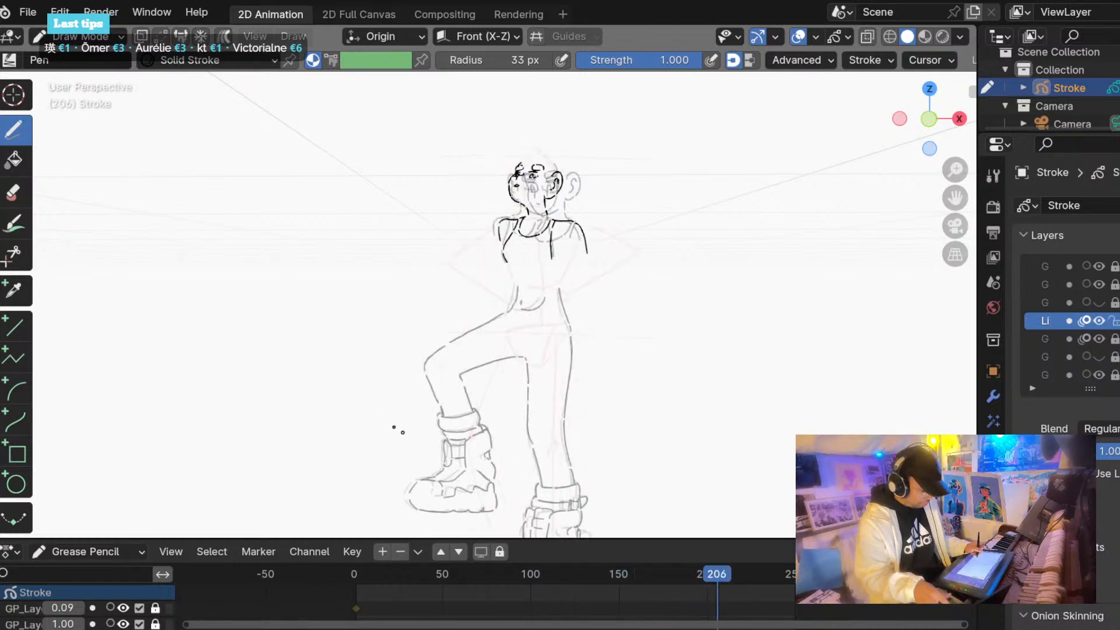
key(space)
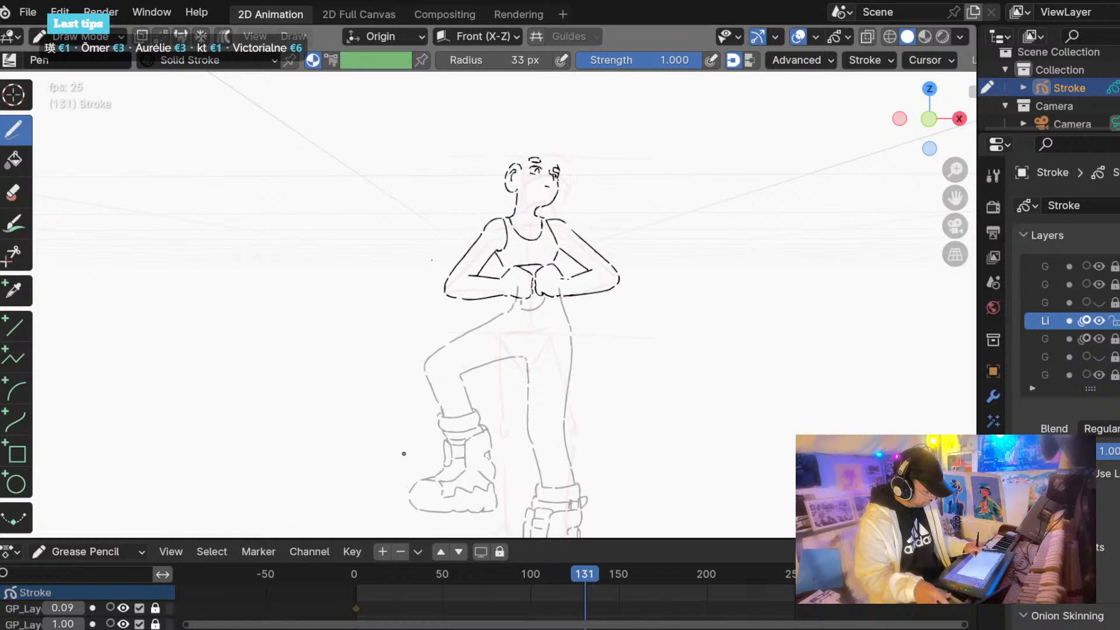
key(space)
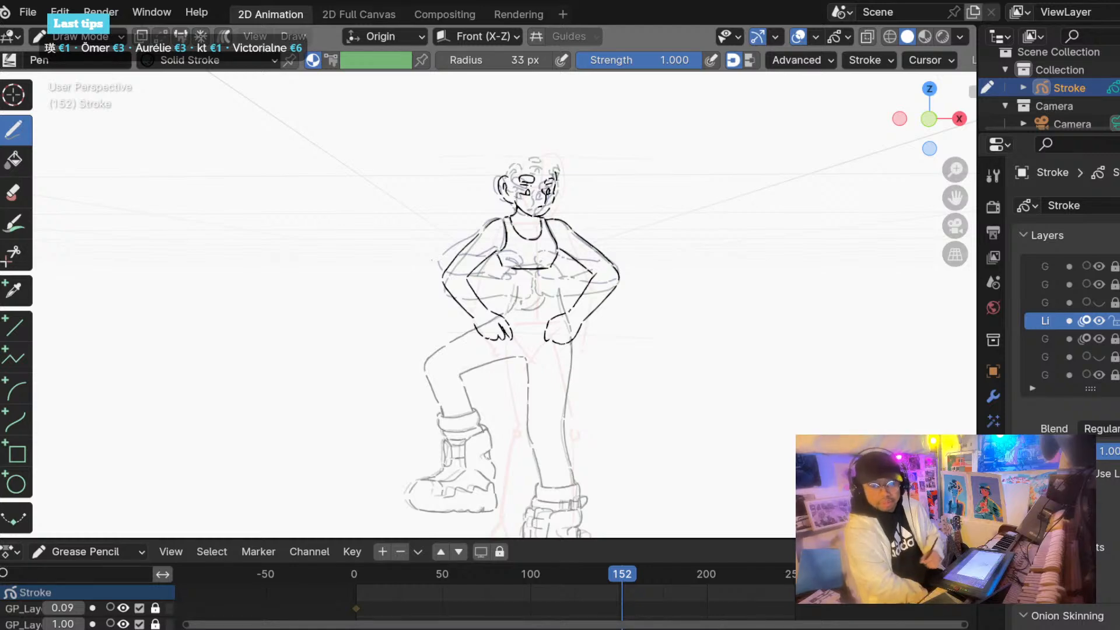
mouse_move(615, 574)
mouse_down()
mouse_move(585, 566)
mouse_move(631, 577)
mouse_move(544, 573)
mouse_move(613, 577)
mouse_move(566, 582)
mouse_move(591, 580)
mouse_up()
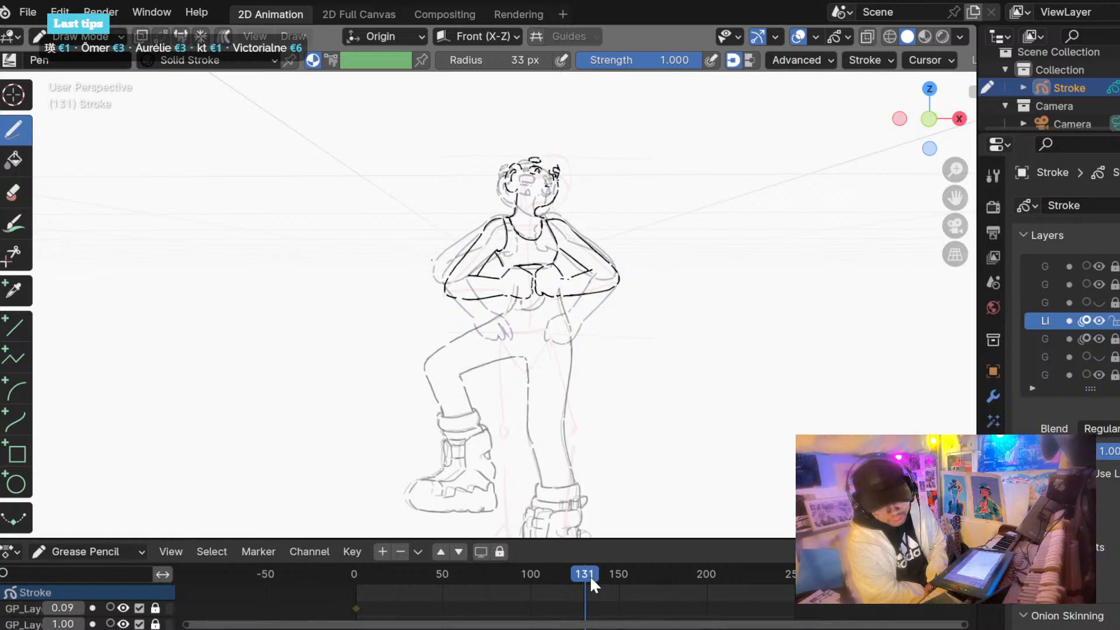
mouse_move(590, 575)
mouse_down()
mouse_move(556, 565)
mouse_move(586, 564)
mouse_move(563, 560)
mouse_up()
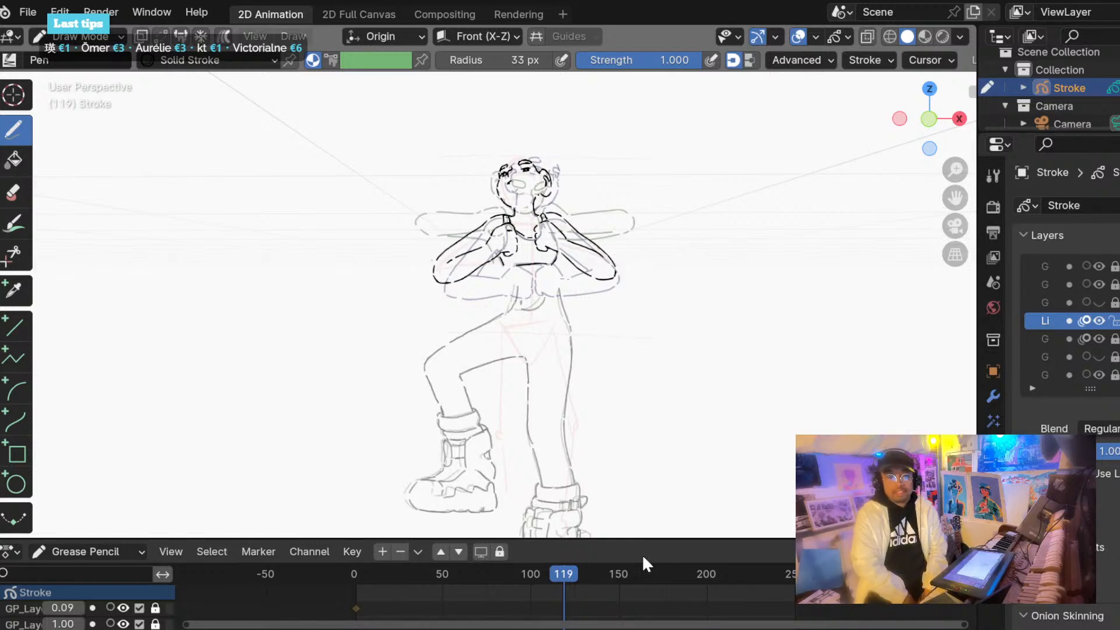
mouse_move(642, 562)
mouse_down()
mouse_move(543, 571)
mouse_move(628, 575)
mouse_move(518, 570)
mouse_move(621, 571)
mouse_move(521, 582)
mouse_move(606, 572)
mouse_move(540, 568)
mouse_move(655, 572)
mouse_move(635, 579)
mouse_move(642, 572)
mouse_up()
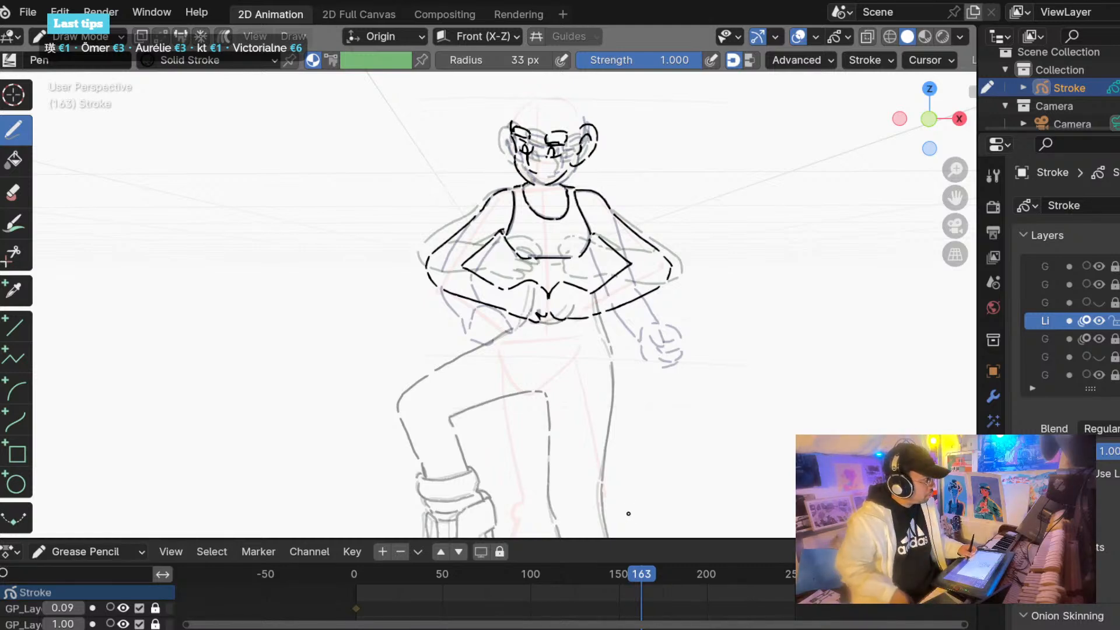
mouse_move(627, 569)
mouse_down()
mouse_move(604, 571)
mouse_move(675, 570)
mouse_move(630, 569)
mouse_move(663, 570)
mouse_up()
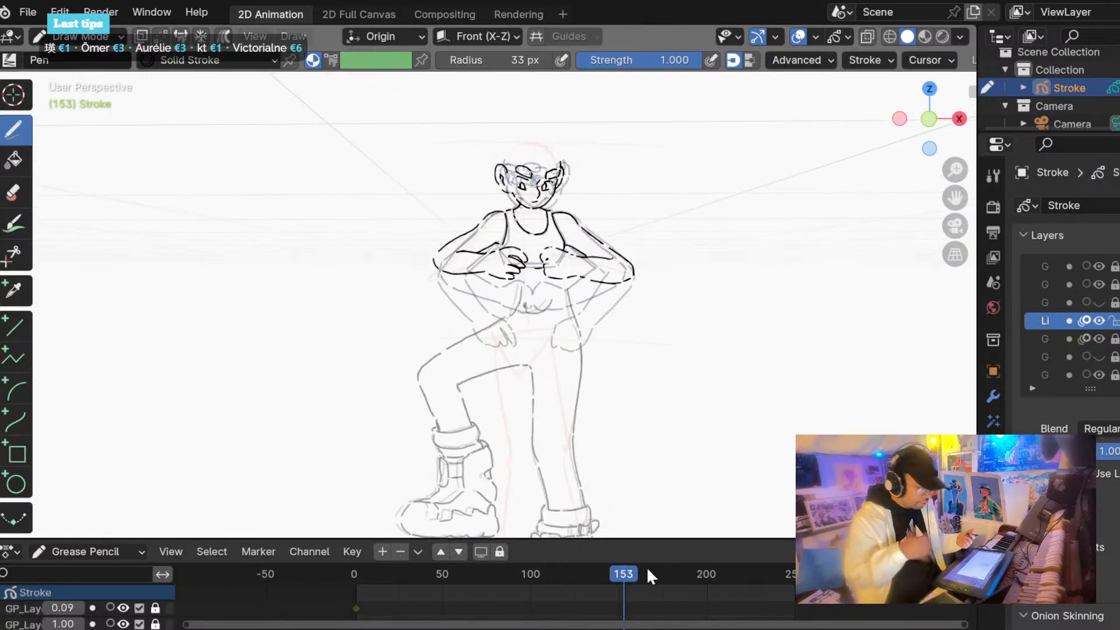
drag(646, 566, 603, 566)
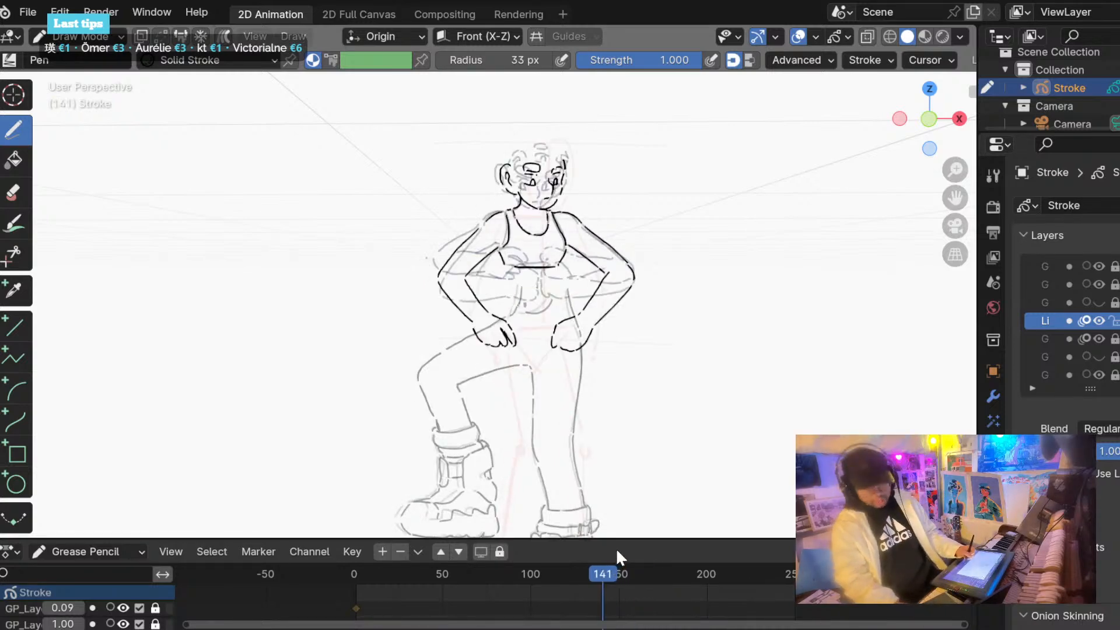
Go back through frame 48 to frame 5, toggling the leg line layer to check which lines it holds.
mouse_move(596, 569)
mouse_down()
mouse_move(664, 560)
mouse_move(554, 577)
mouse_move(730, 587)
mouse_move(353, 588)
mouse_move(730, 580)
mouse_move(366, 576)
mouse_move(398, 578)
mouse_move(382, 585)
mouse_up()
mouse_move(460, 583)
mouse_down()
mouse_move(477, 583)
mouse_move(438, 583)
mouse_up()
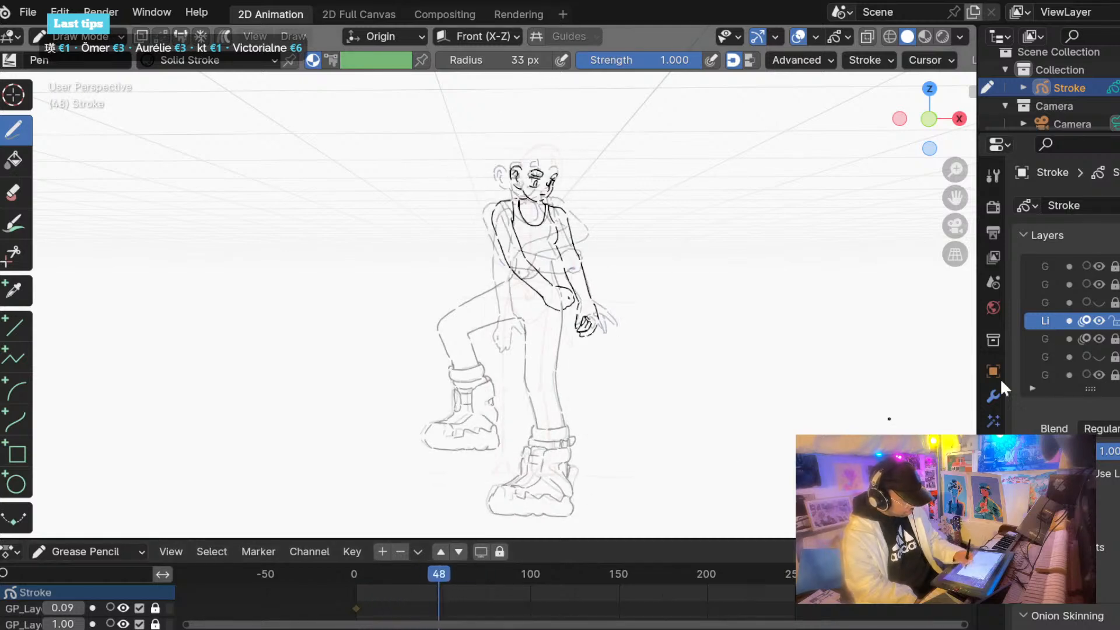
click(1054, 337)
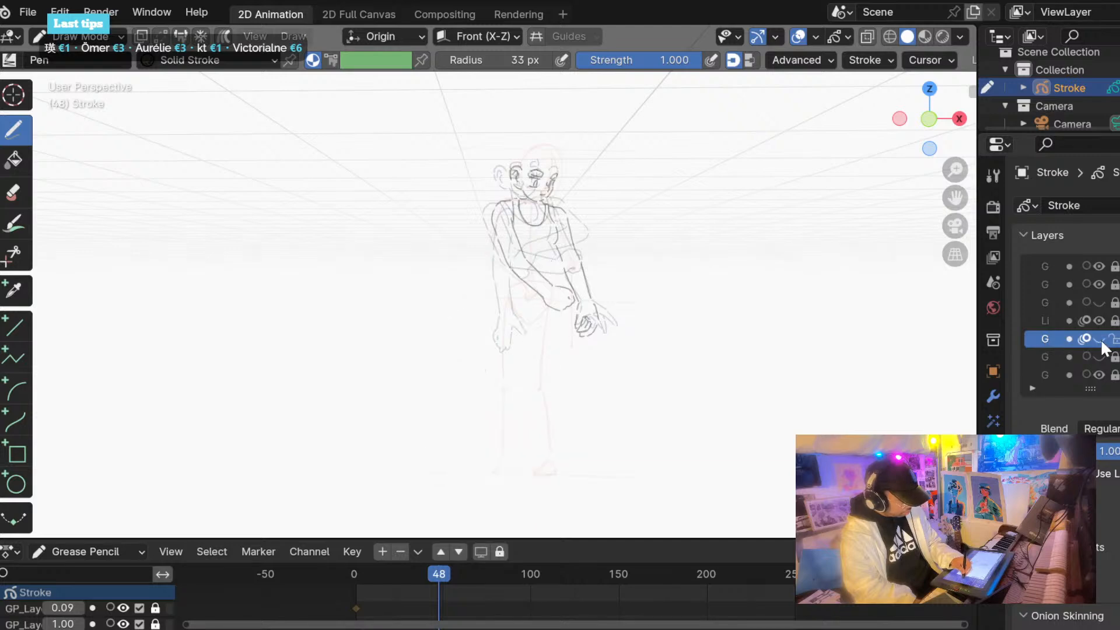
mouse_move(379, 573)
mouse_down()
mouse_move(391, 579)
mouse_move(351, 571)
mouse_move(409, 585)
mouse_move(357, 572)
mouse_move(617, 576)
mouse_move(368, 572)
mouse_move(355, 582)
mouse_move(360, 574)
mouse_move(342, 572)
mouse_move(358, 569)
mouse_up()
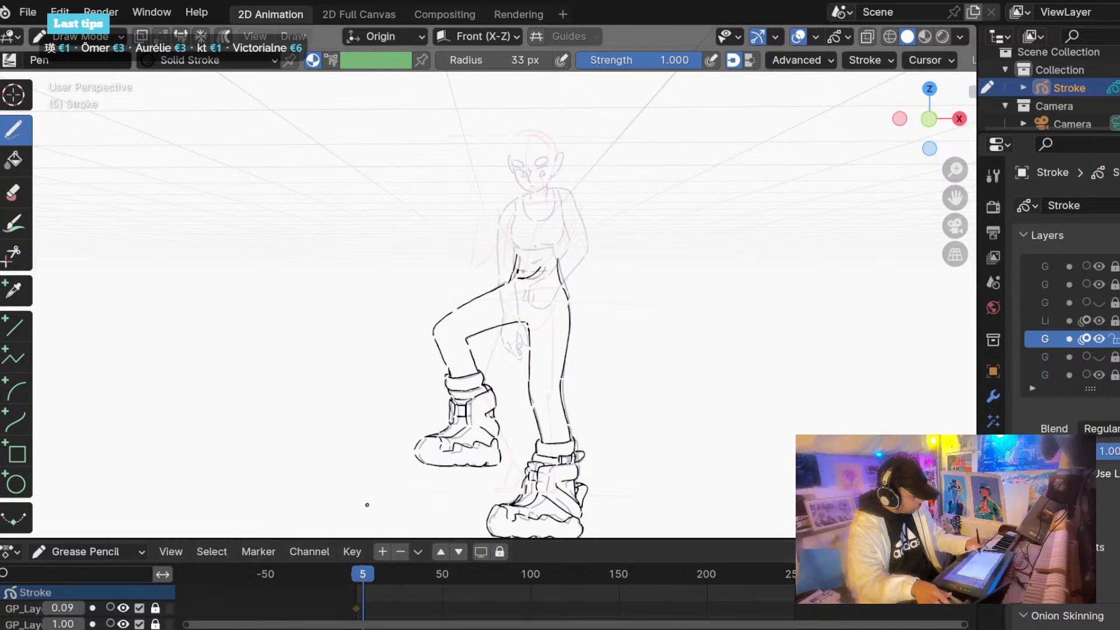
Toggle the two hidden layers on and off at frame 5 to look for the missing upper-body line art.
click(1099, 302)
click(1099, 302)
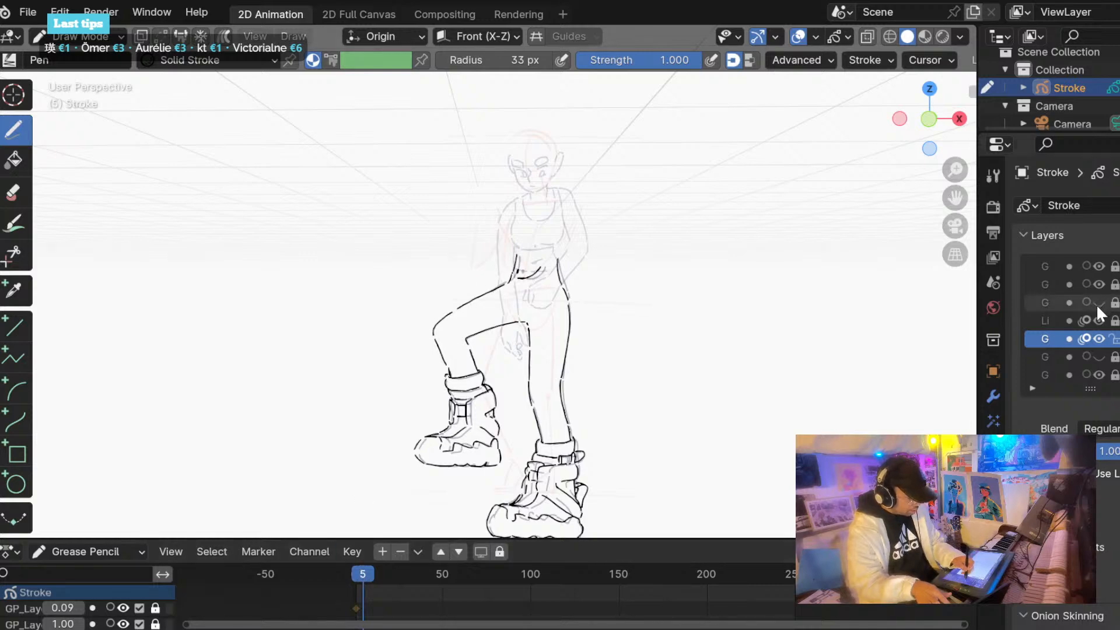
click(1098, 356)
click(1097, 356)
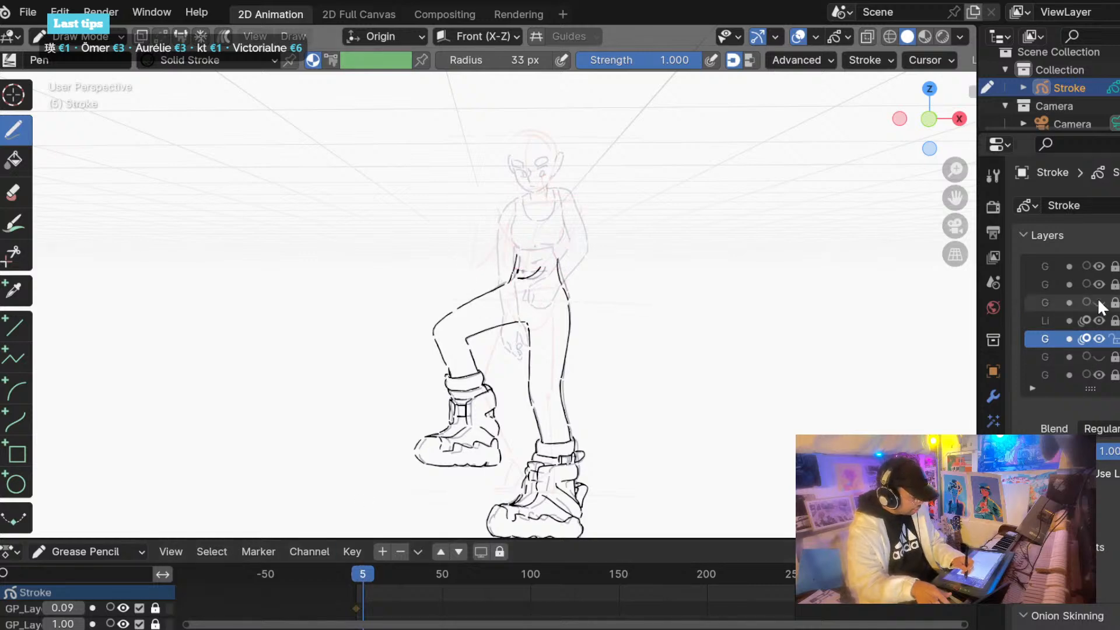
click(1097, 355)
click(1096, 355)
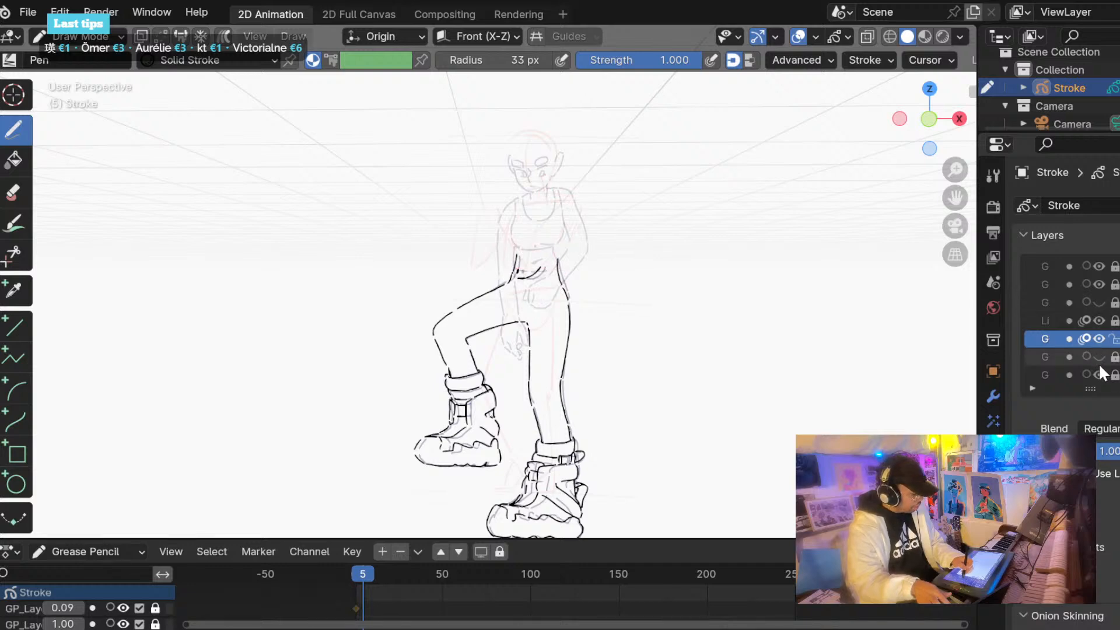
Enlarge the timeline to list every layer channel and toggle the Lines layer's visibility to check its content at frame 5.
drag(325, 538, 327, 417)
ctrl+middle_drag(315, 560, 190, 625)
click(123, 538)
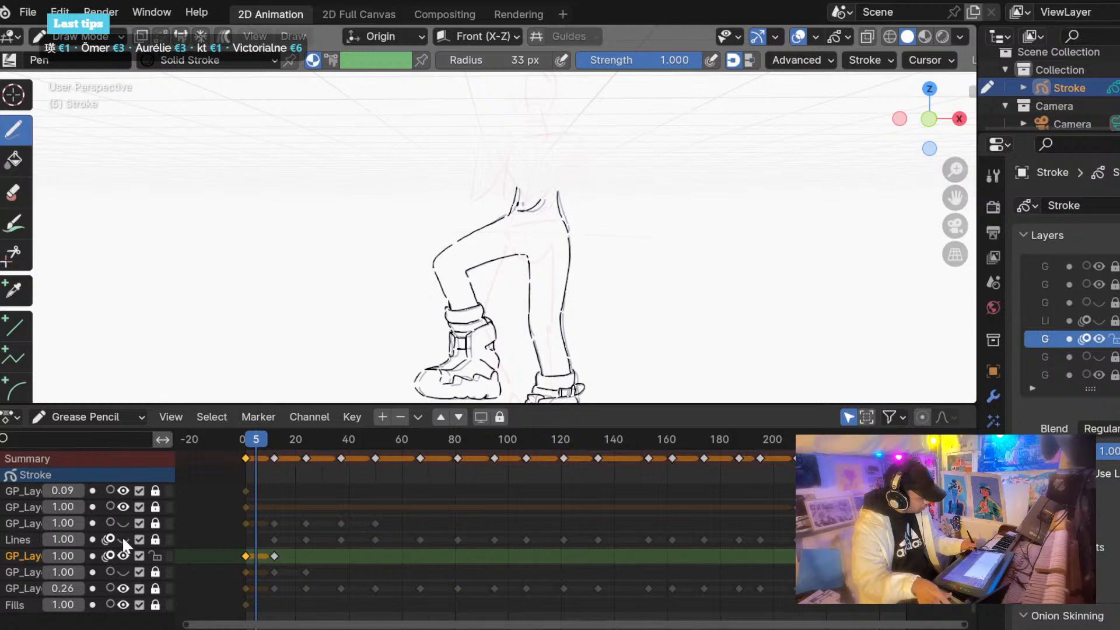
click(122, 539)
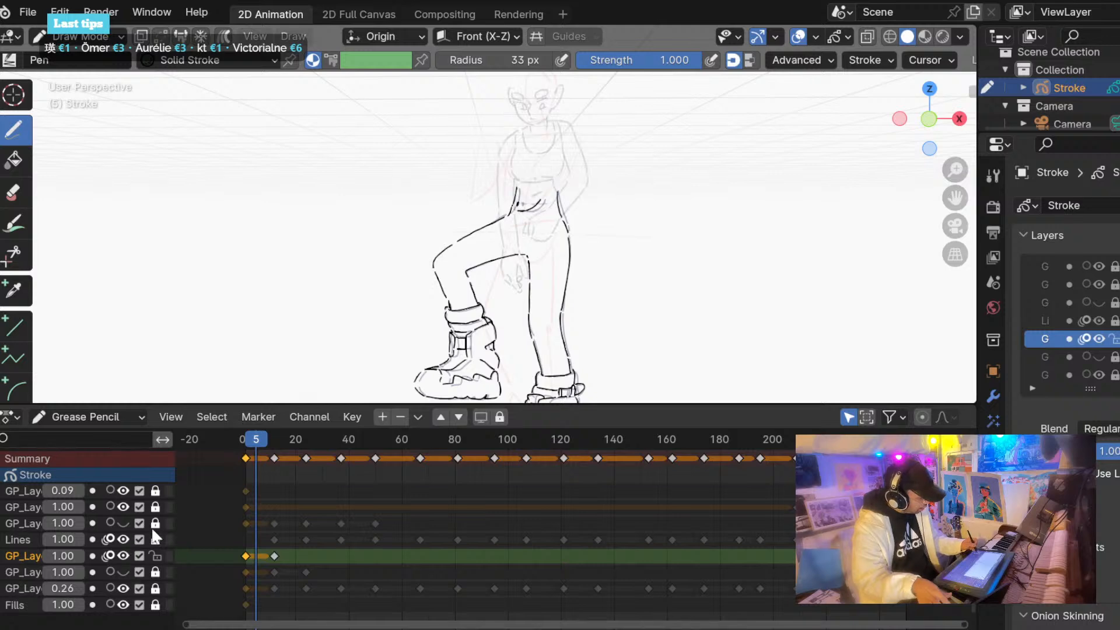
Hide the viewport overlays and unlock the Lines layer at frame 3.
click(799, 36)
mouse_move(254, 443)
mouse_down()
mouse_move(296, 439)
mouse_move(251, 442)
mouse_up()
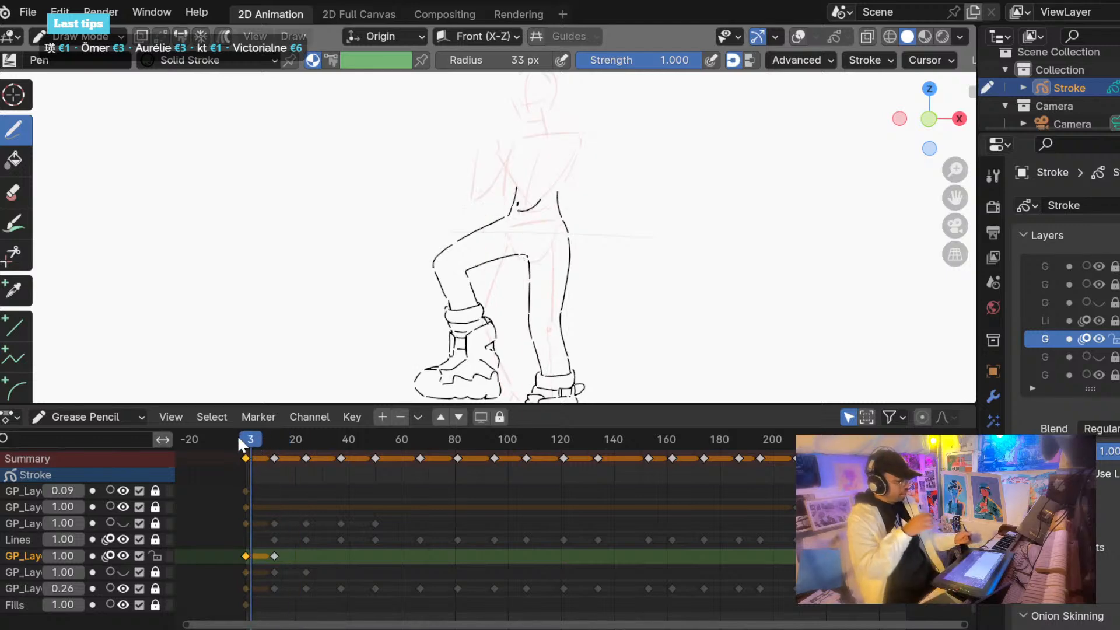
click(155, 540)
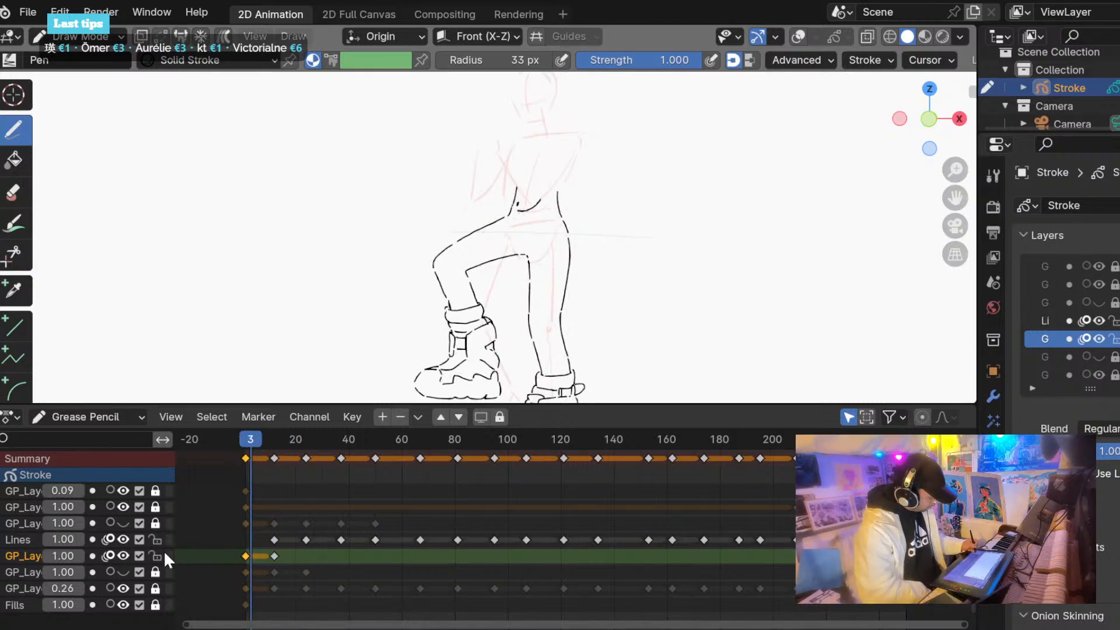
Save the project under the new name shortanim01a.blend, with Lines made the active layer.
click(28, 12)
click(69, 162)
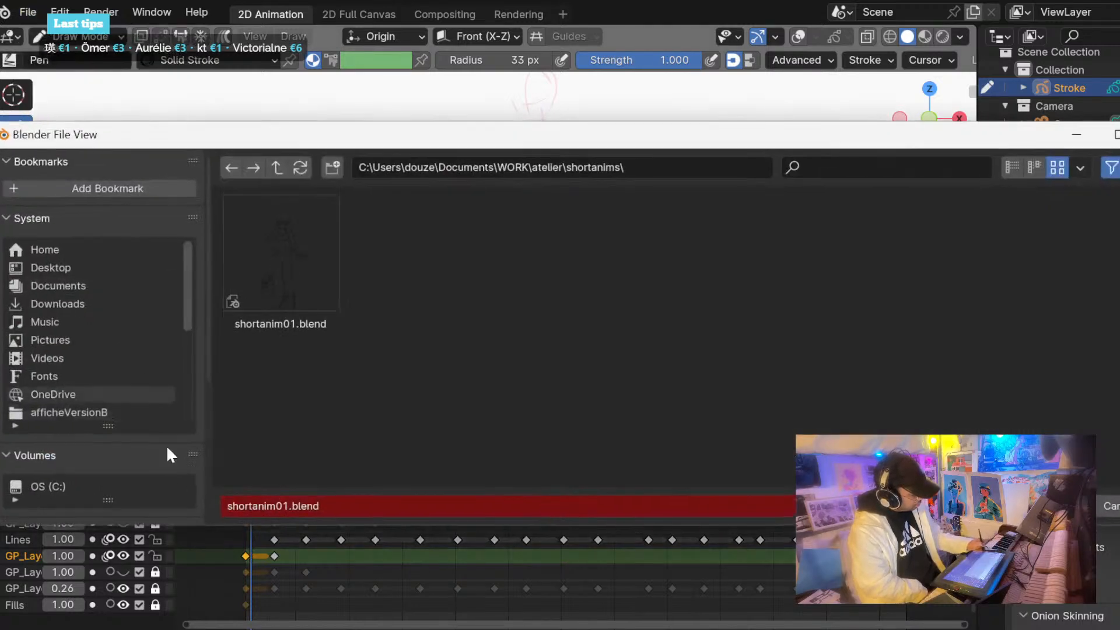
click(274, 505)
click(287, 505)
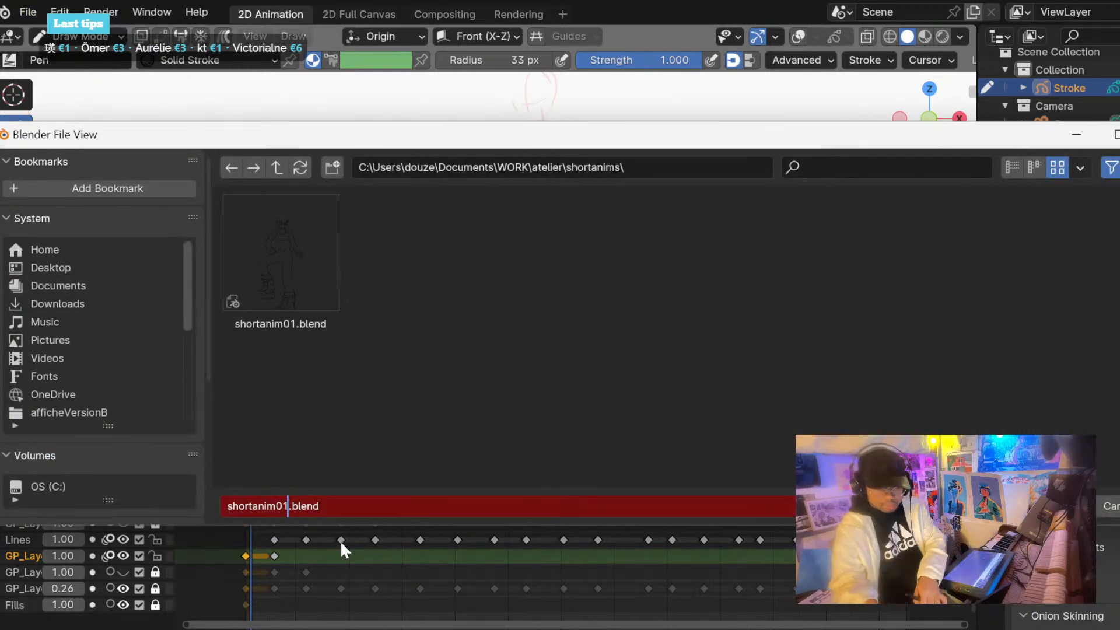
double_click(340, 539)
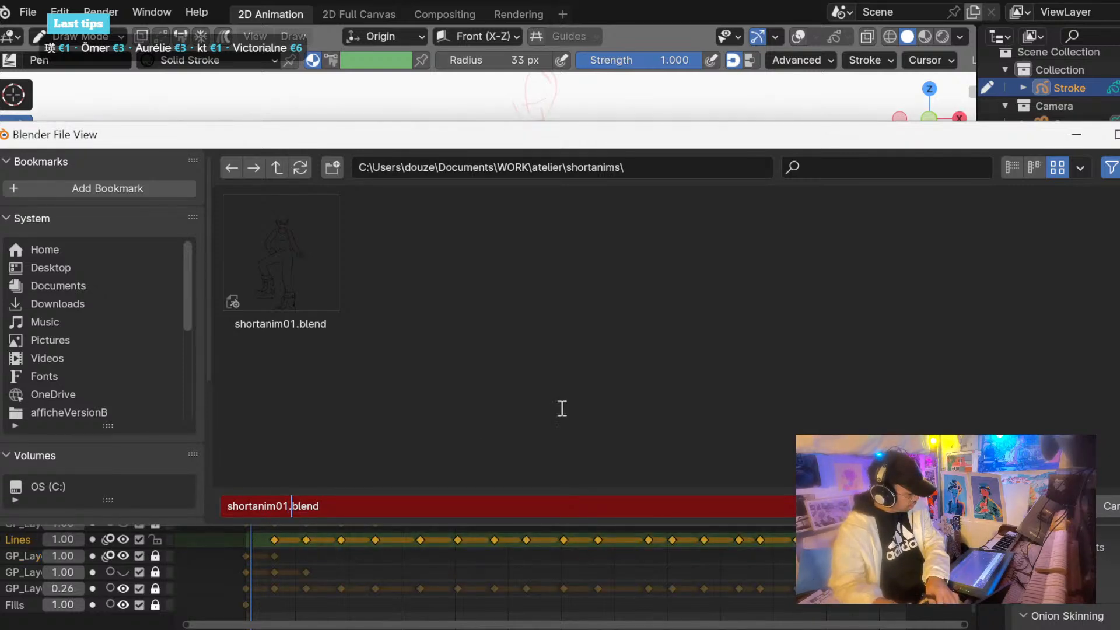
text(a)
key(Return)
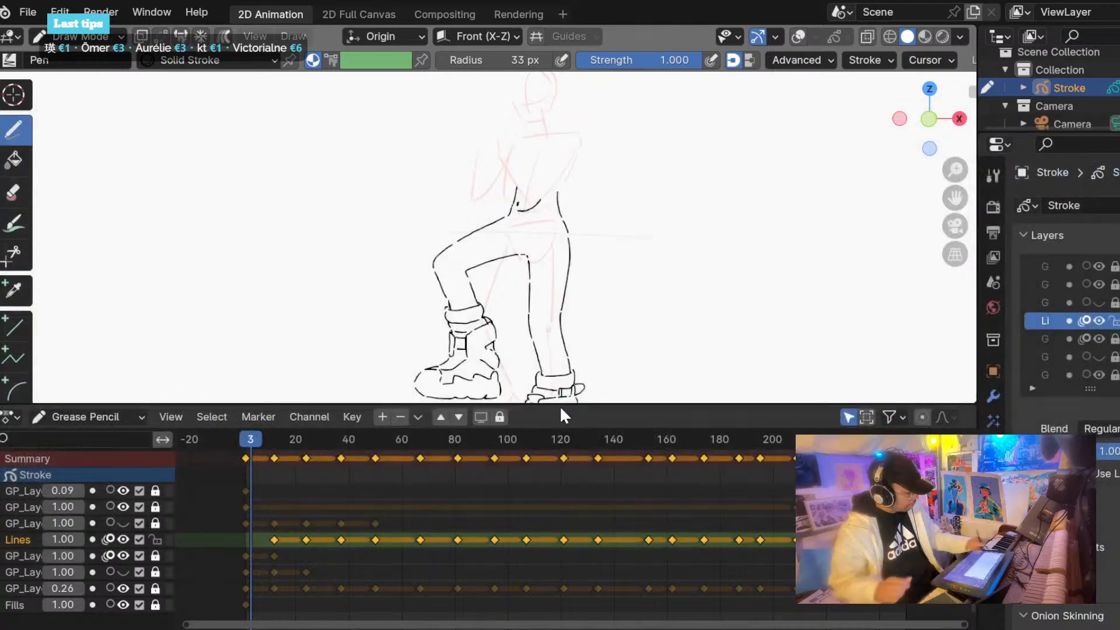
Recover the auto-saved file shortanim01_28124_autosave.blend and go to frame 6 to find the first pose's upper body.
click(28, 12)
mouse_move(51, 100)
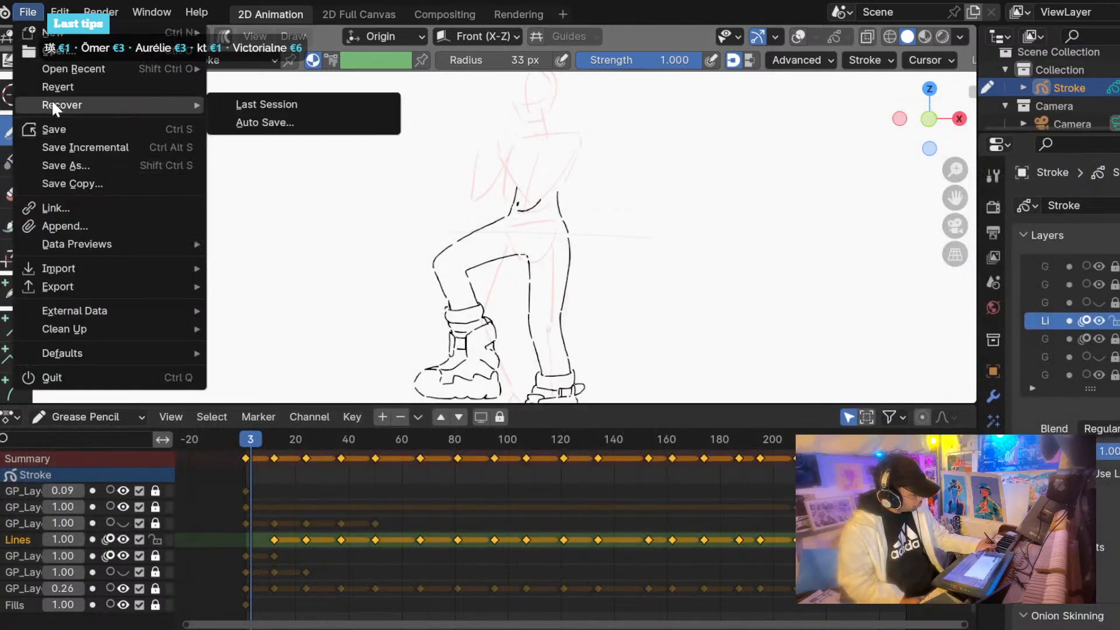
click(245, 122)
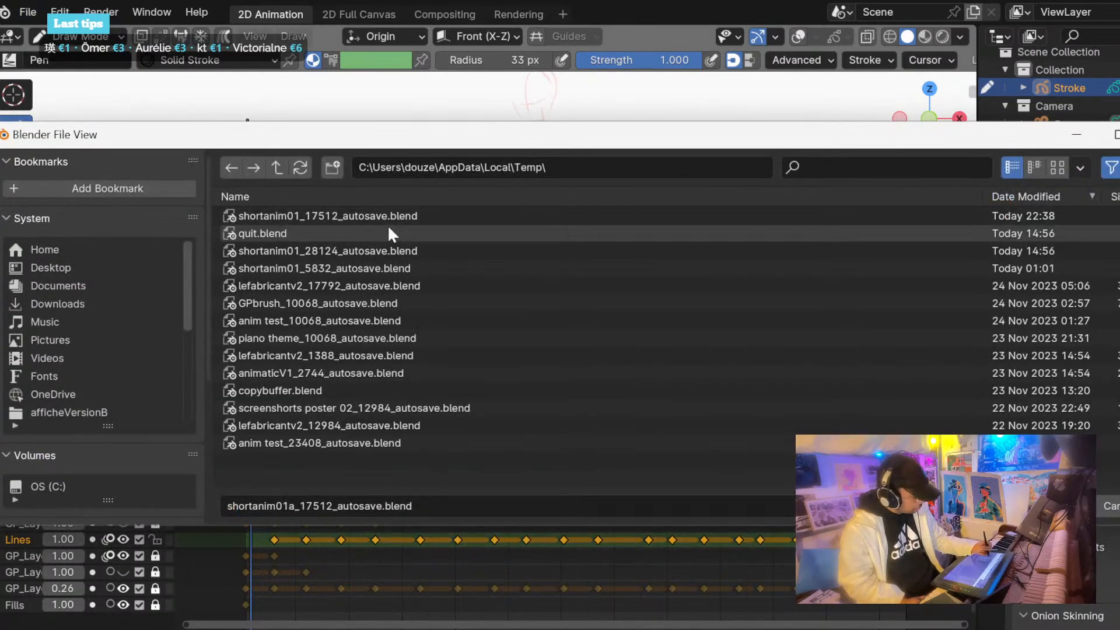
double_click(258, 247)
drag(401, 548, 354, 547)
click(365, 543)
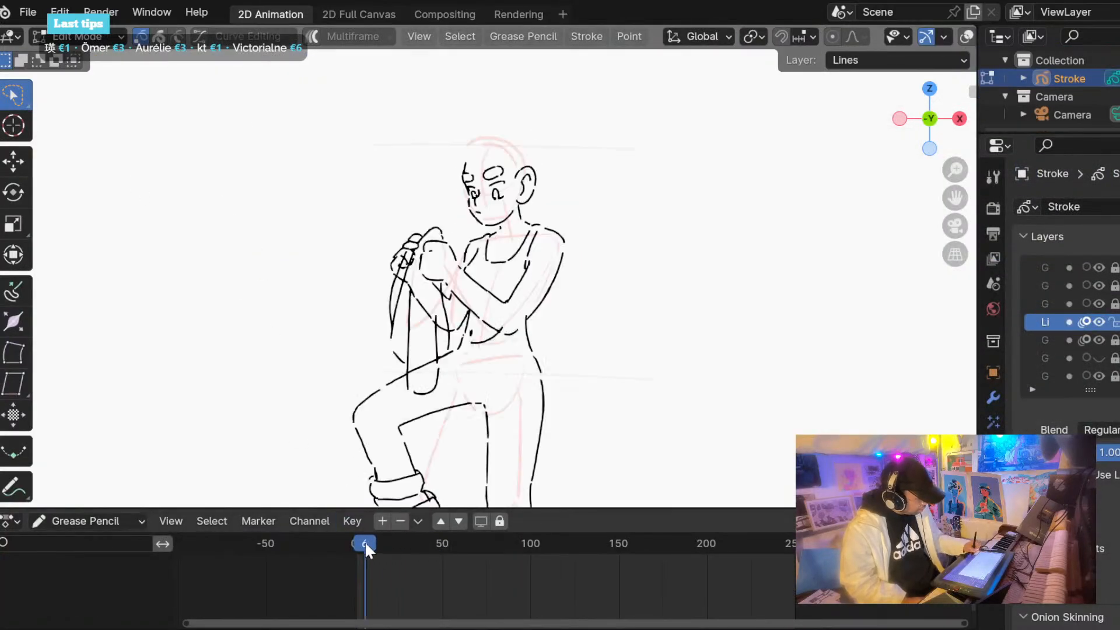
Show the viewport overlays, select the first pose's head, arm and torso strokes on the Lines layer and copy them.
click(78, 36)
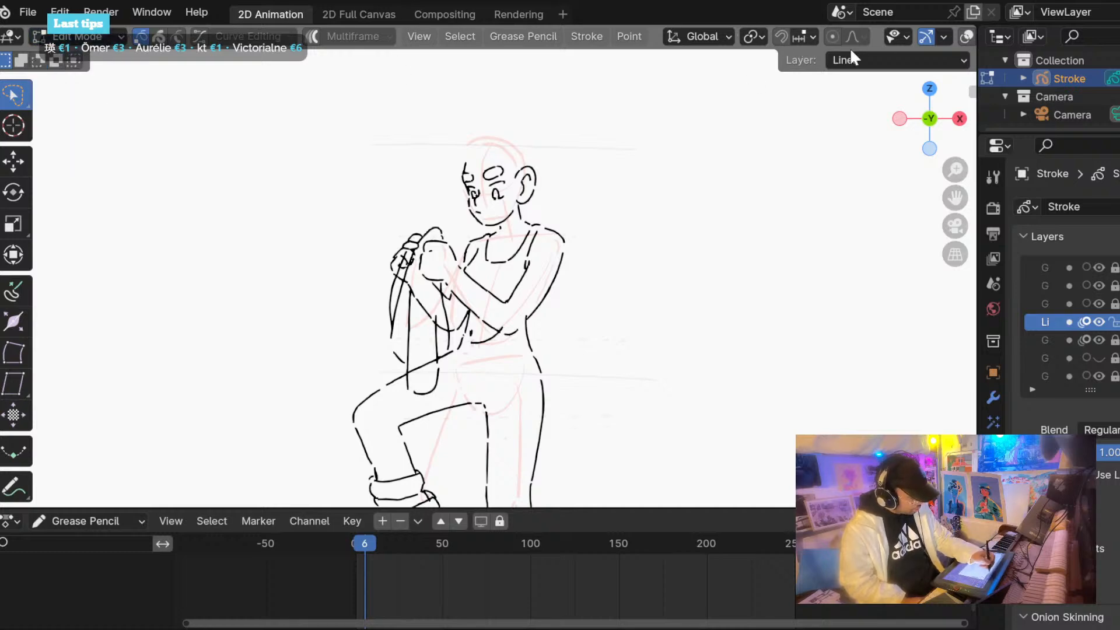
click(966, 36)
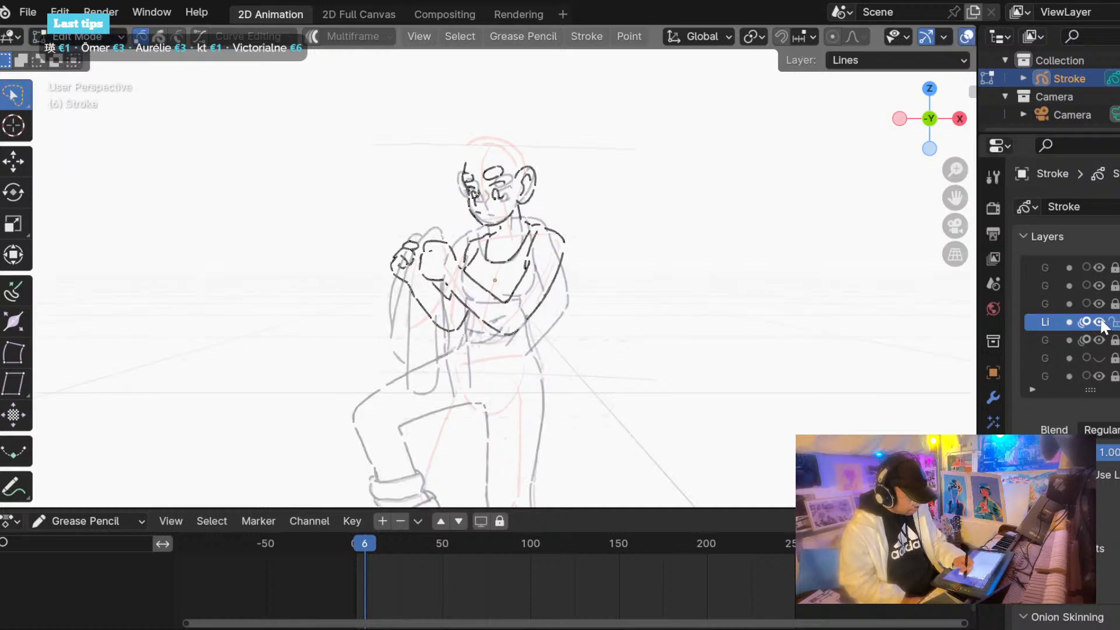
drag(589, 118, 413, 320)
mouse_move(465, 103)
mouse_down()
mouse_move(621, 284)
mouse_move(583, 175)
mouse_up()
click(523, 36)
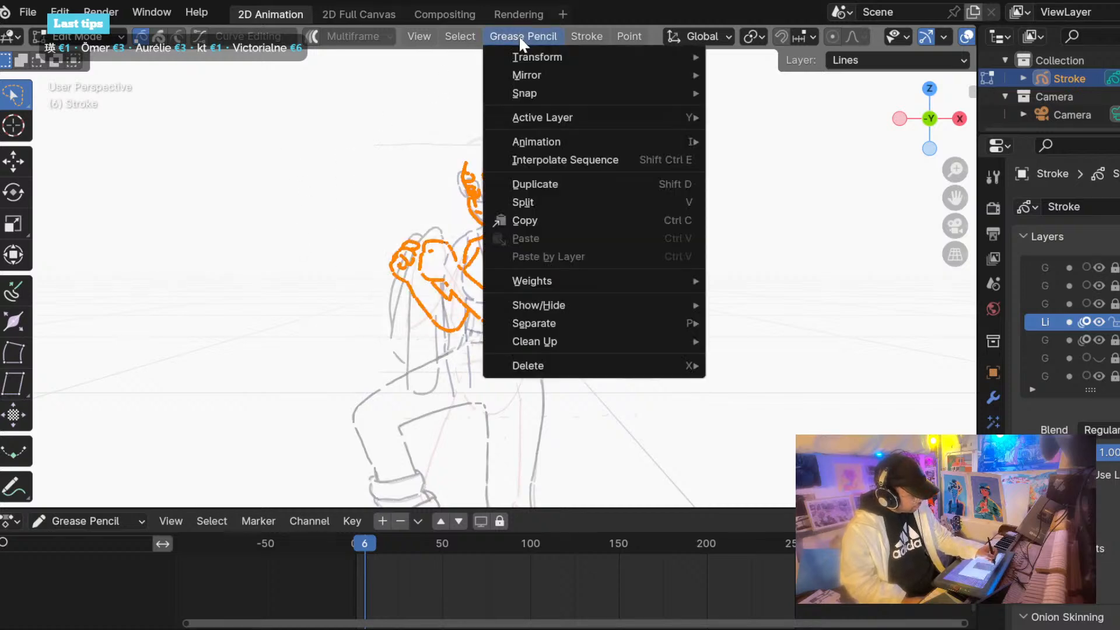
click(525, 220)
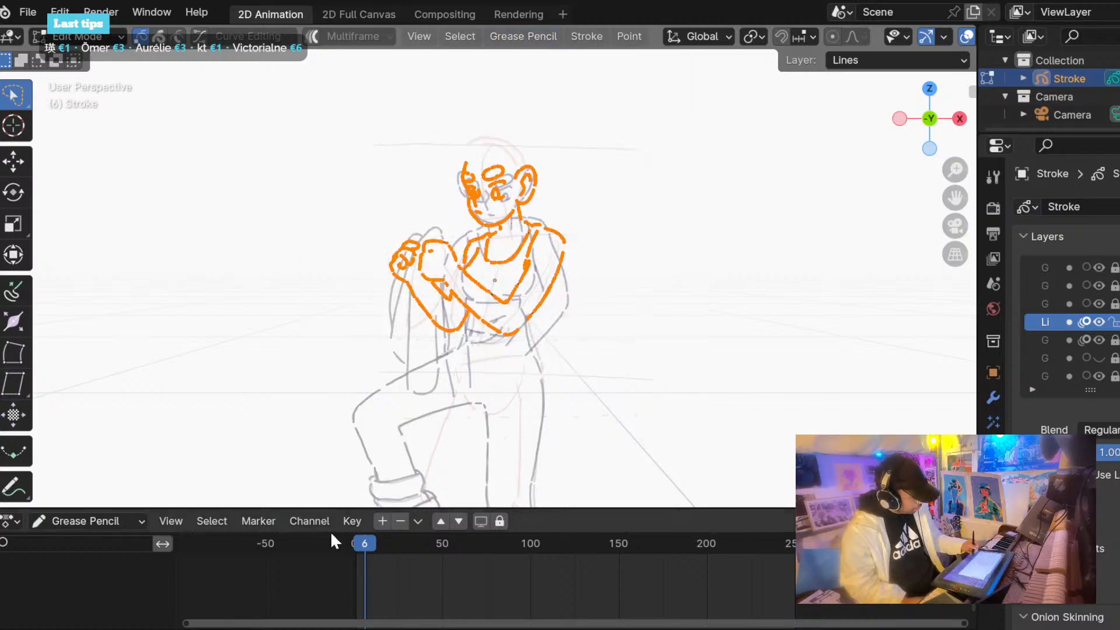
Reopen the recent shortanim01a.blend file without saving changes to the recovered one.
click(356, 540)
click(29, 12)
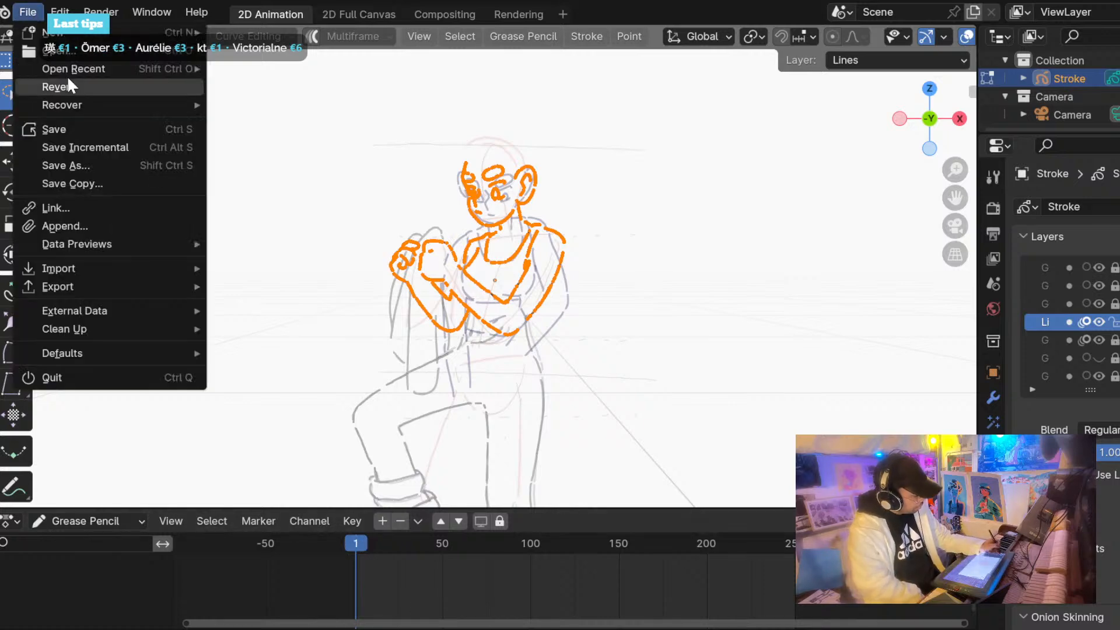
mouse_move(69, 70)
click(256, 85)
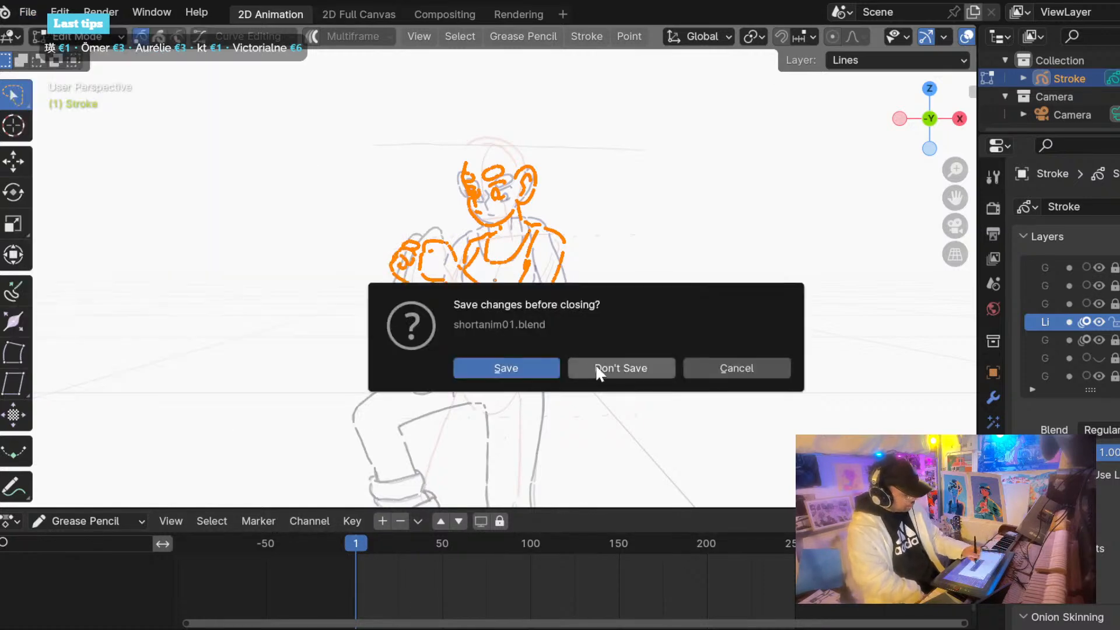
click(627, 369)
Insert a blank keyframe on the Lines layer at frame 1.
key(shift+Left)
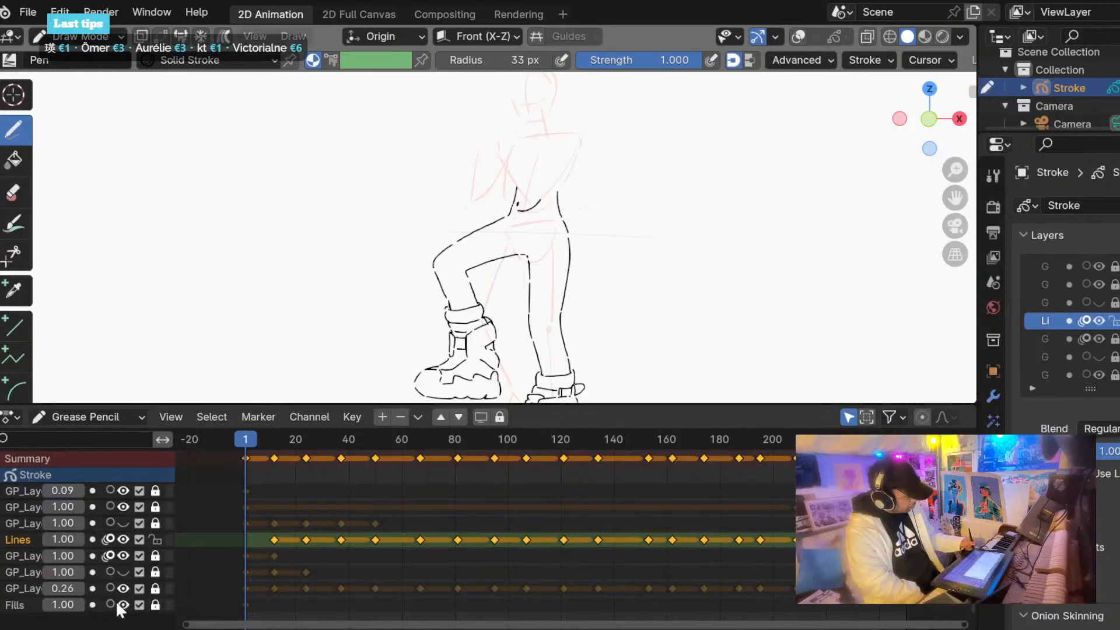
key(i)
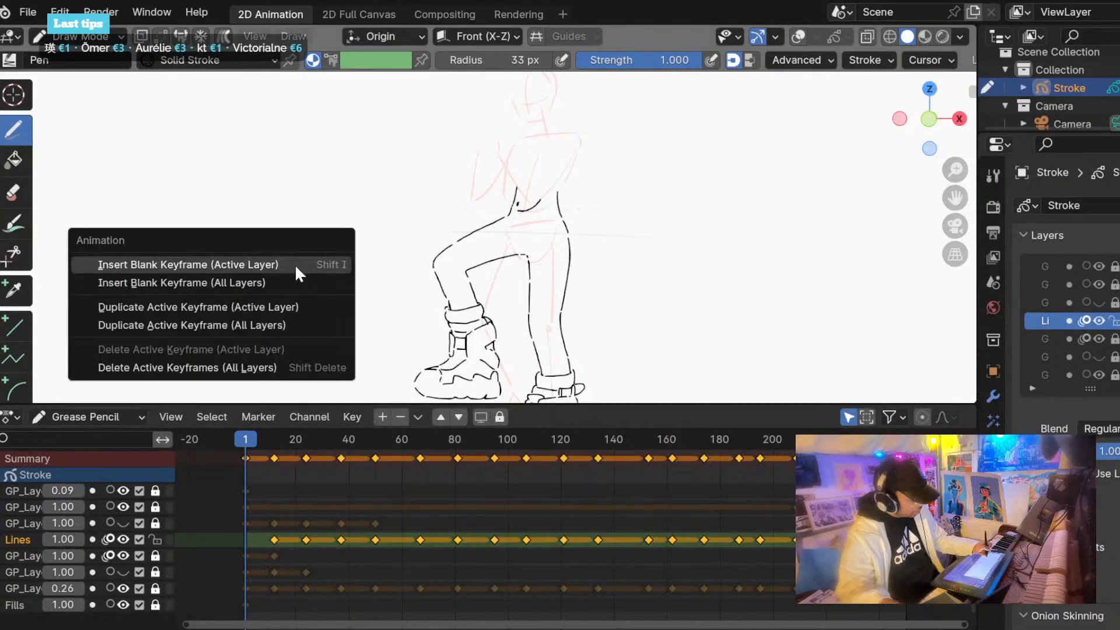
click(113, 264)
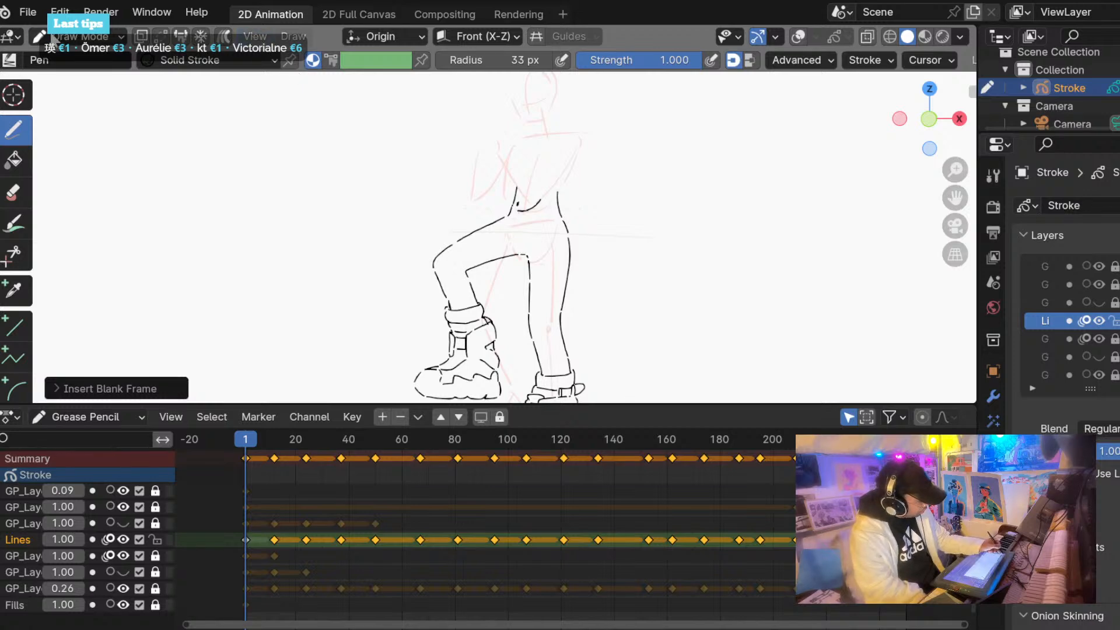
Switch to Edit Mode and paste the copied upper-body strokes into frame 1 of the Lines layer.
click(82, 36)
click(88, 73)
click(509, 35)
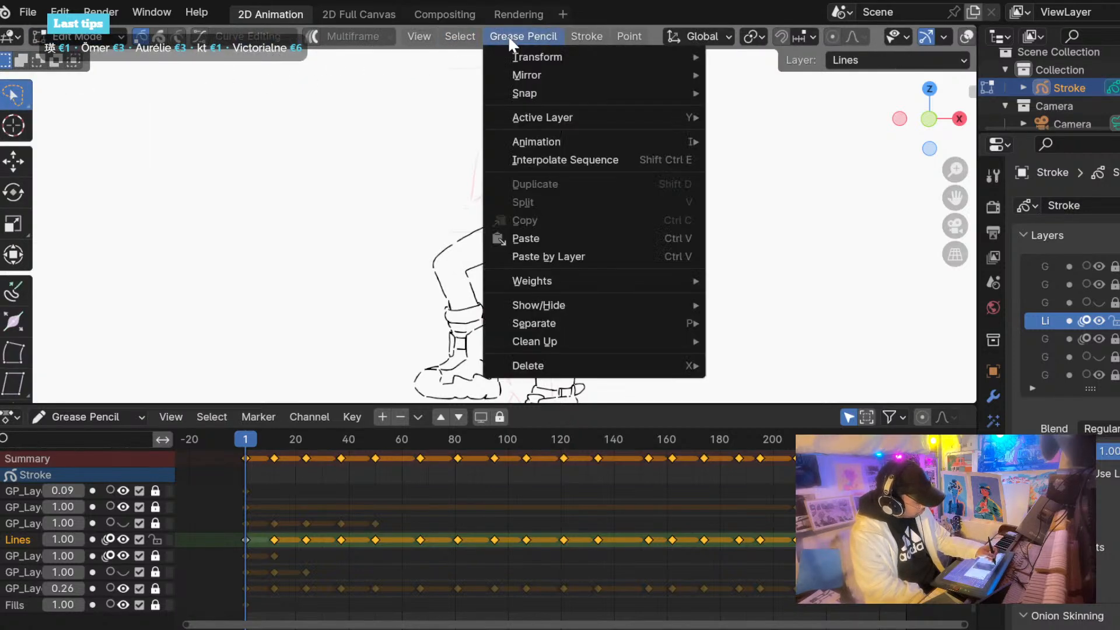
click(513, 236)
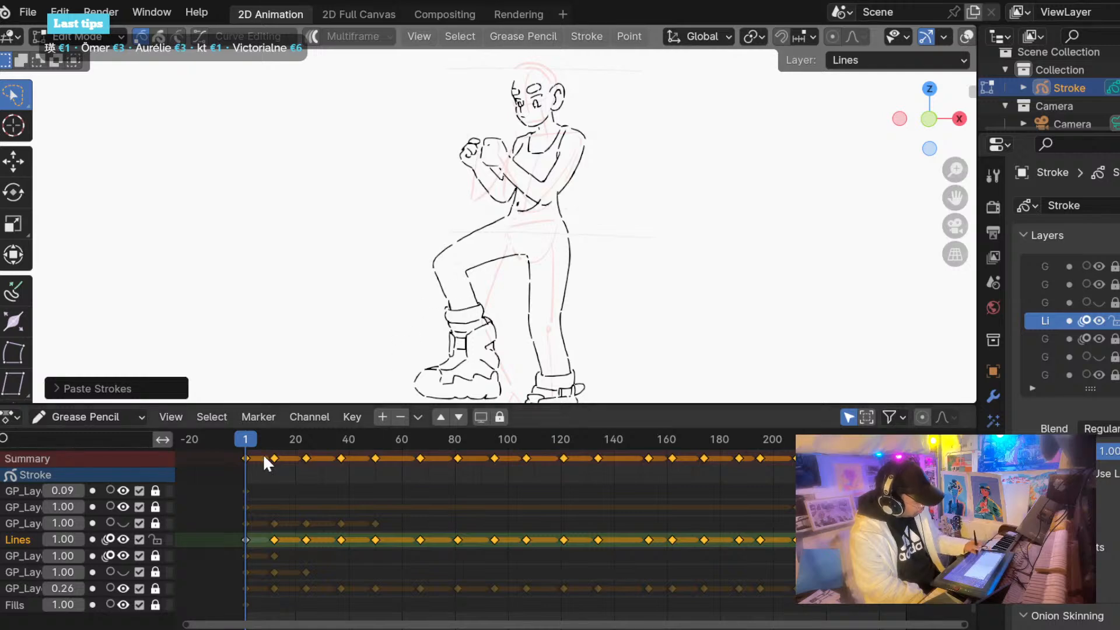
Scrub from the first pose to frame 73 and back to frame 55 to review the upper-body line art.
mouse_move(262, 439)
mouse_down()
mouse_move(274, 439)
mouse_move(247, 440)
mouse_up()
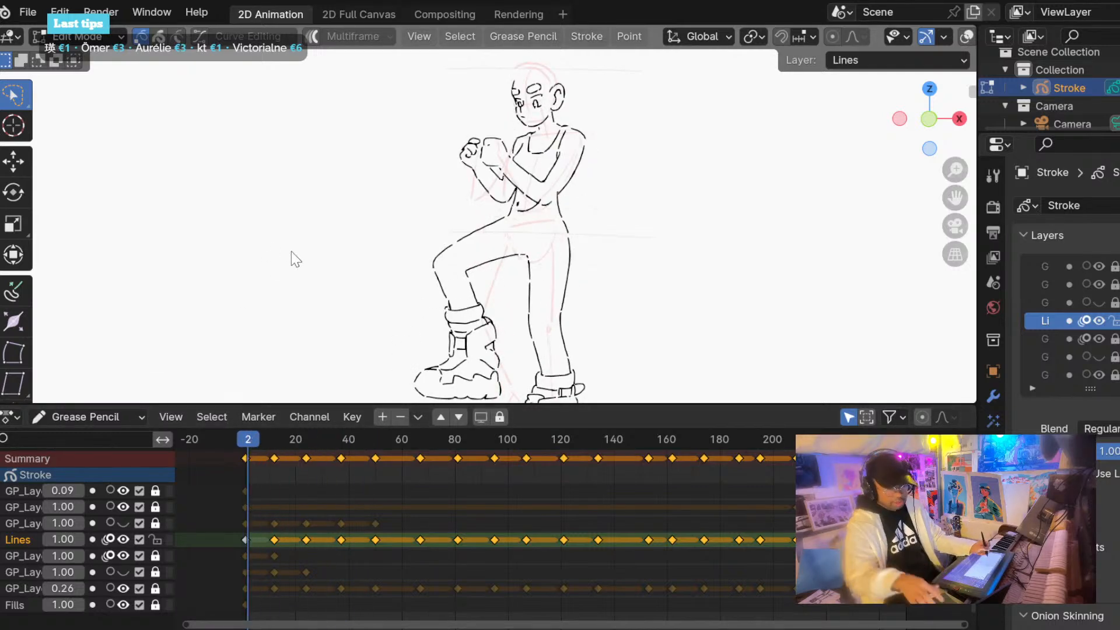
ctrl+middle_drag(289, 254, 296, 291)
shift+middle_drag(303, 238, 330, 313)
mouse_move(330, 313)
ctrl+middle_down()
mouse_move(333, 251)
mouse_move(320, 246)
ctrl+middle_up()
mouse_move(257, 454)
mouse_down()
mouse_move(348, 436)
mouse_move(618, 432)
mouse_move(383, 437)
mouse_up()
ctrl+middle_drag(361, 244, 363, 317)
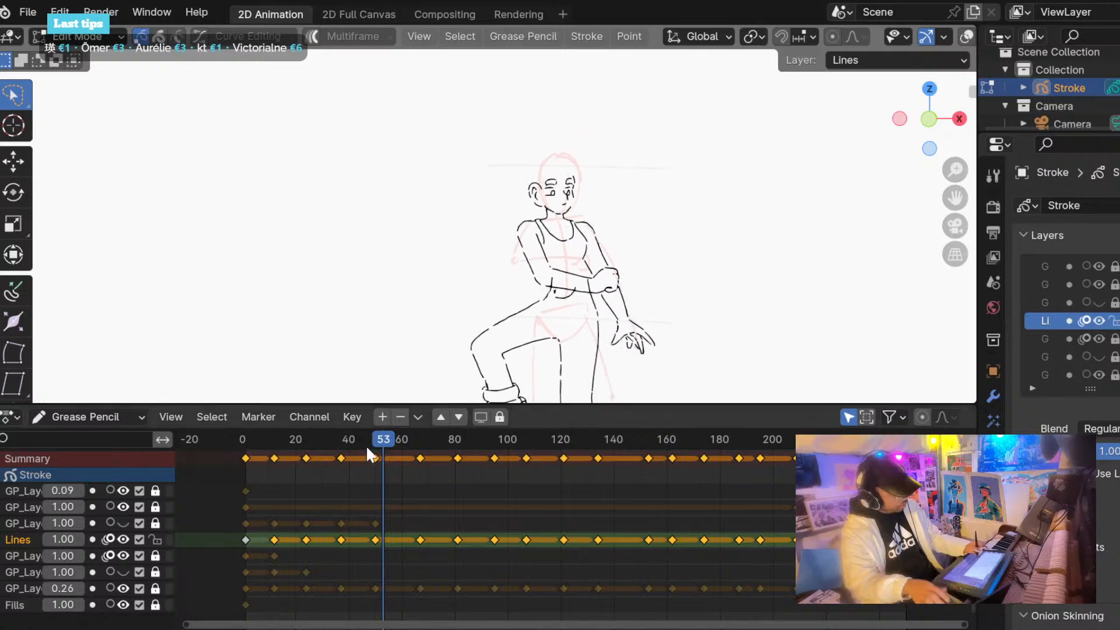
mouse_move(366, 445)
mouse_down()
mouse_move(269, 439)
mouse_move(436, 439)
mouse_up()
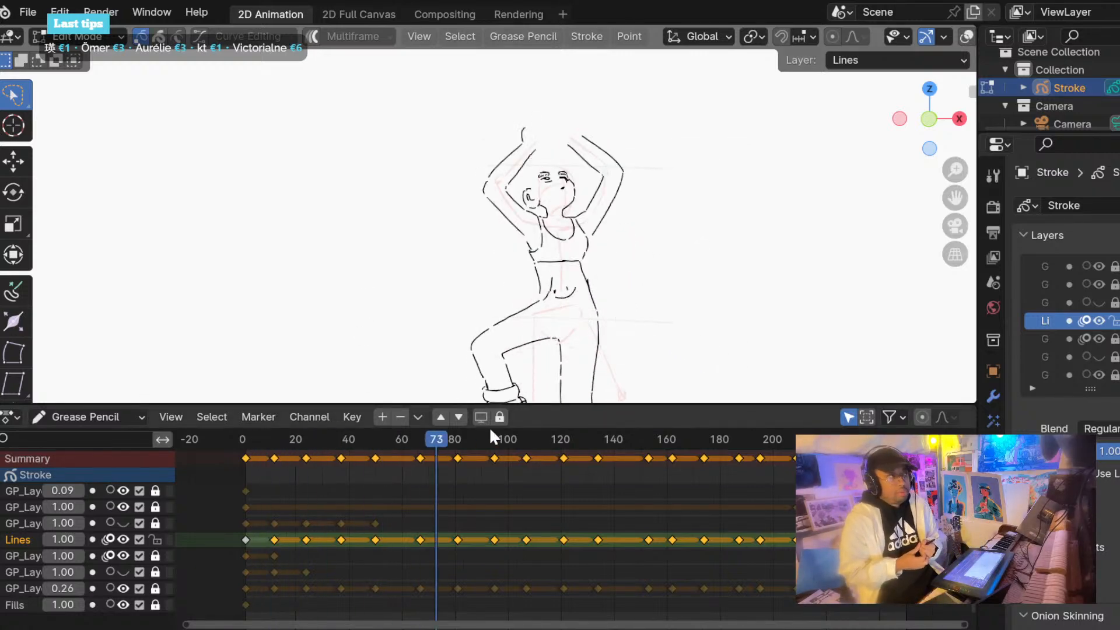
mouse_move(277, 439)
mouse_down()
mouse_move(247, 441)
mouse_move(388, 435)
mouse_up()
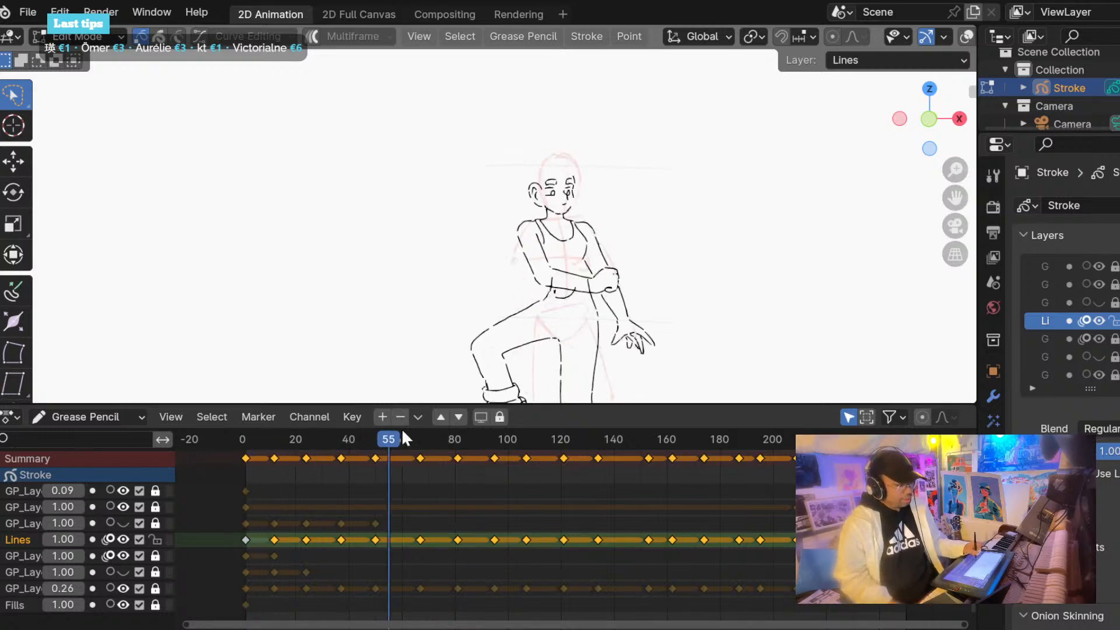
Frame the character more closely and scrub from frame 3 to frame 26 to check the restored first pose.
mouse_move(426, 329)
ctrl+middle_down()
mouse_move(410, 290)
mouse_move(405, 187)
ctrl+middle_up()
mouse_move(480, 298)
shift+middle_down()
mouse_move(351, 260)
mouse_move(314, 362)
shift+middle_up()
click(251, 439)
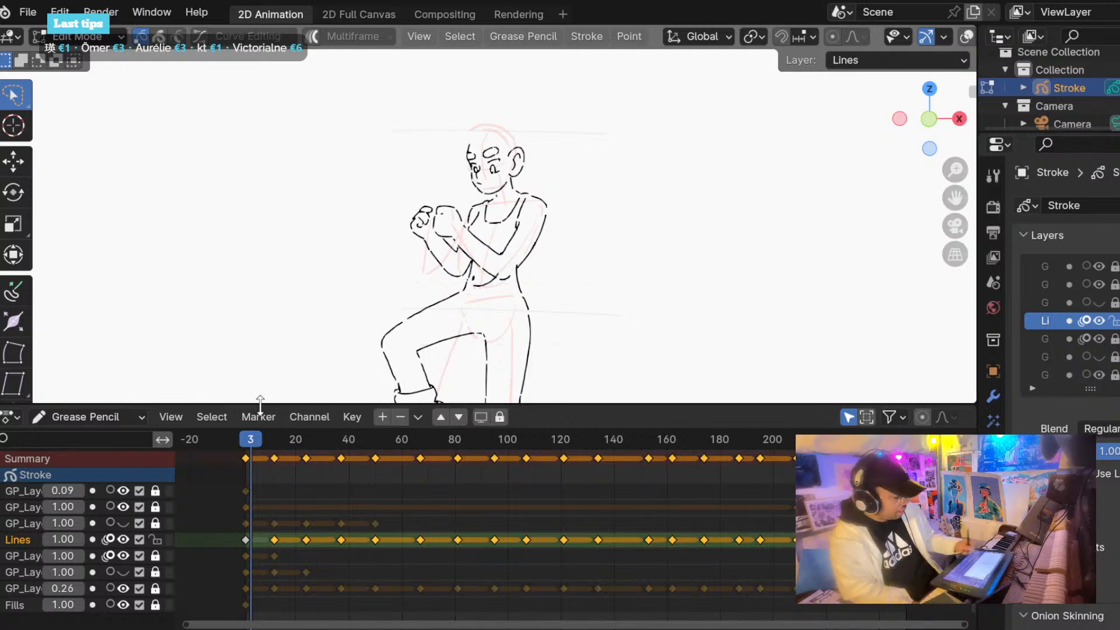
mouse_move(251, 439)
mouse_down()
mouse_move(399, 440)
mouse_move(251, 439)
mouse_up()
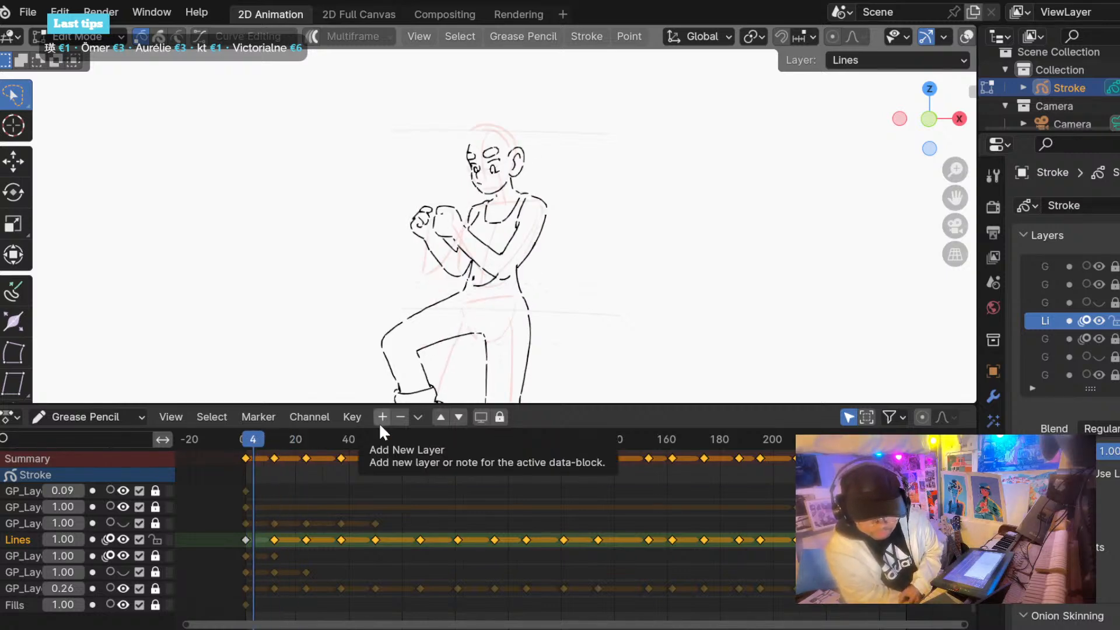
drag(254, 439, 310, 442)
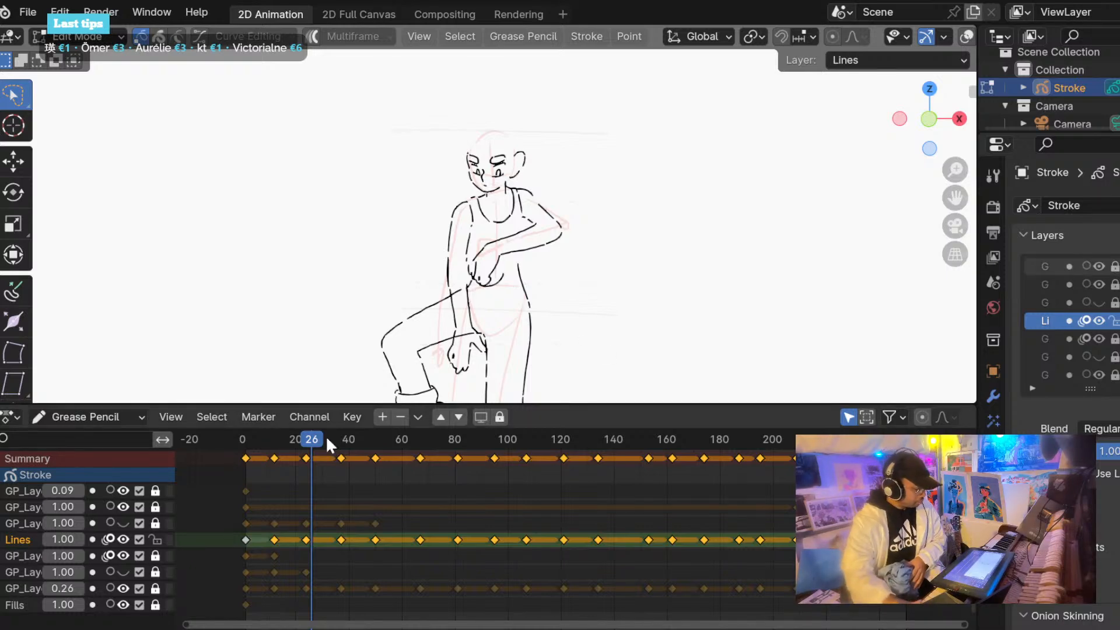
Play the animation from near its start and check the poses around frames 130, 153 and 201.
click(259, 436)
key(space)
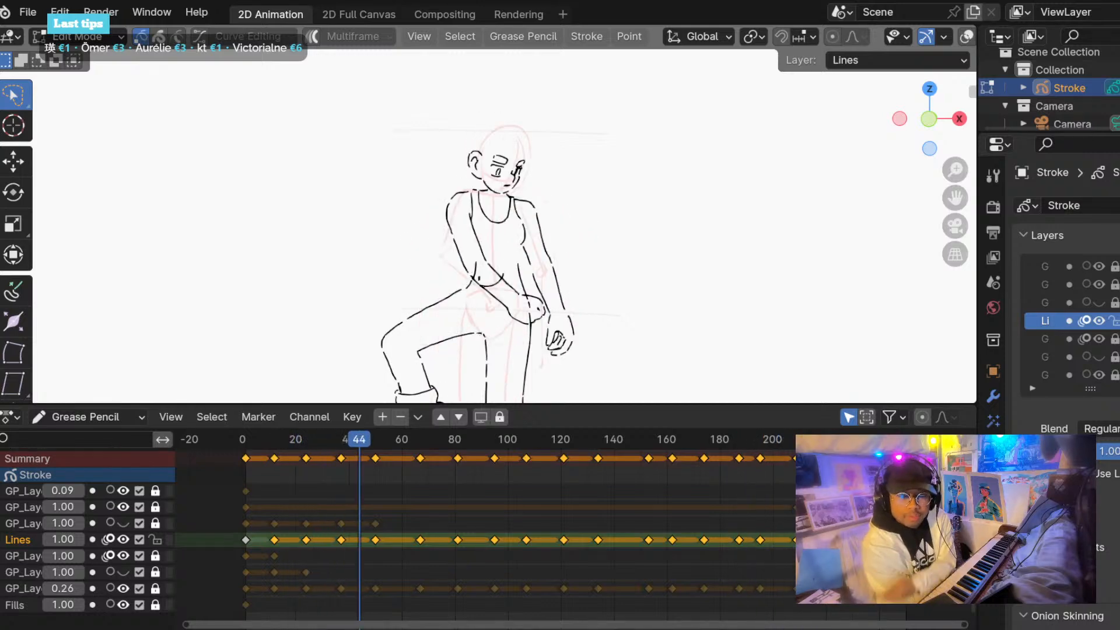
key(space)
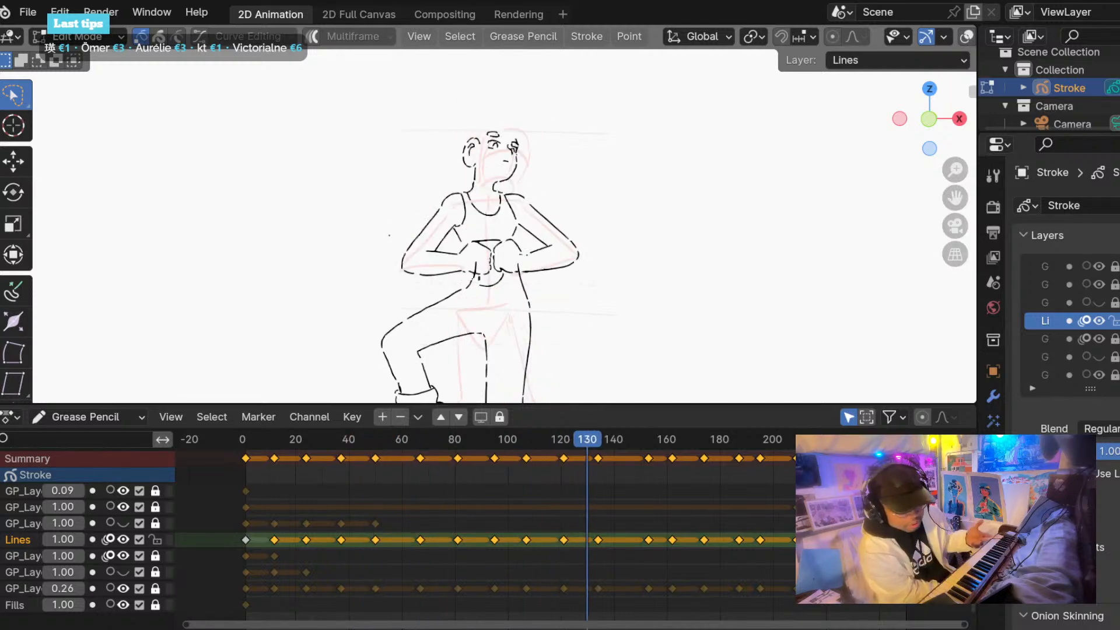
key(Right)
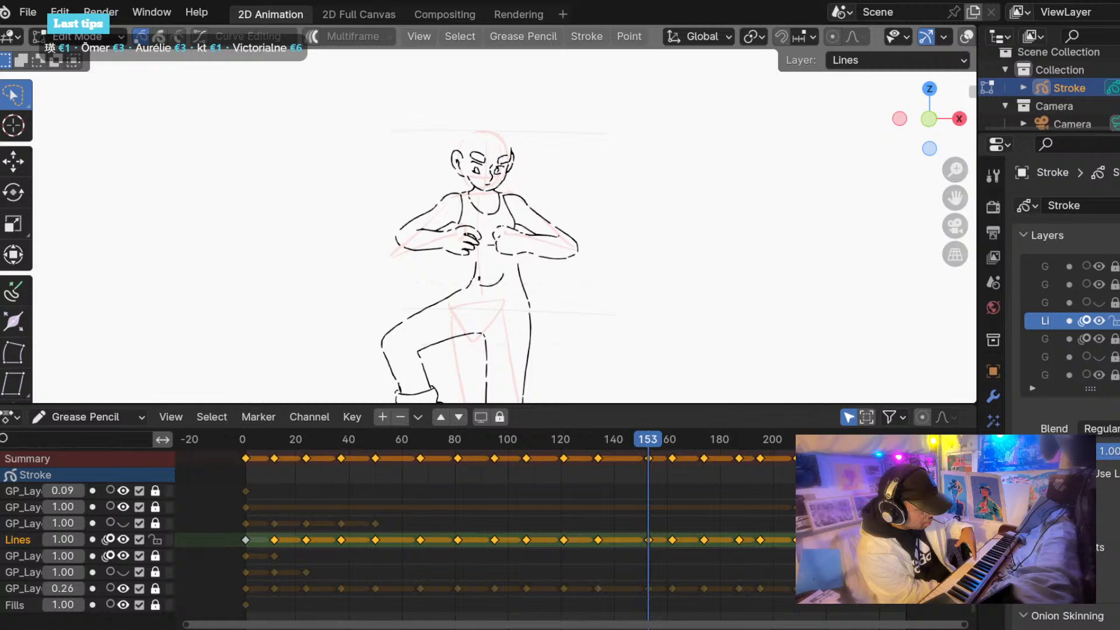
key(shift+Right)
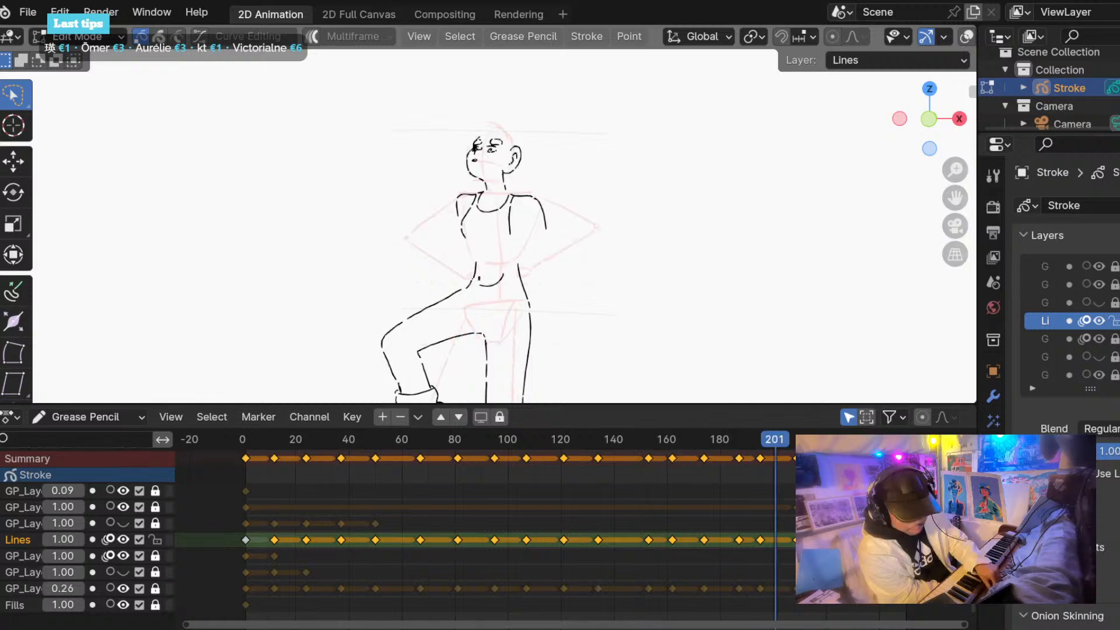
key(space)
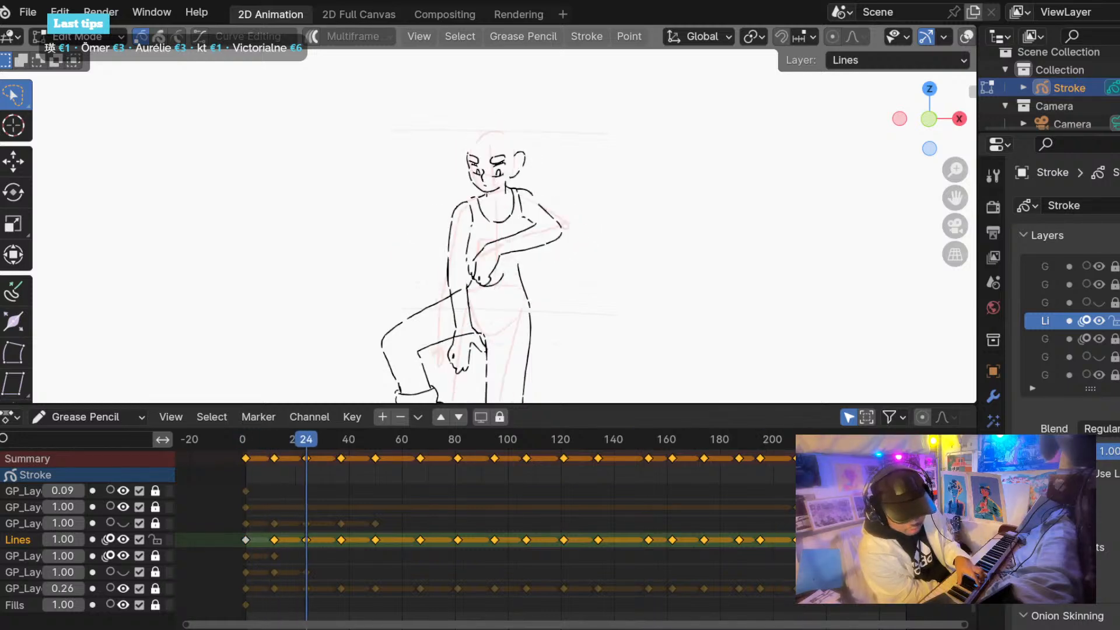